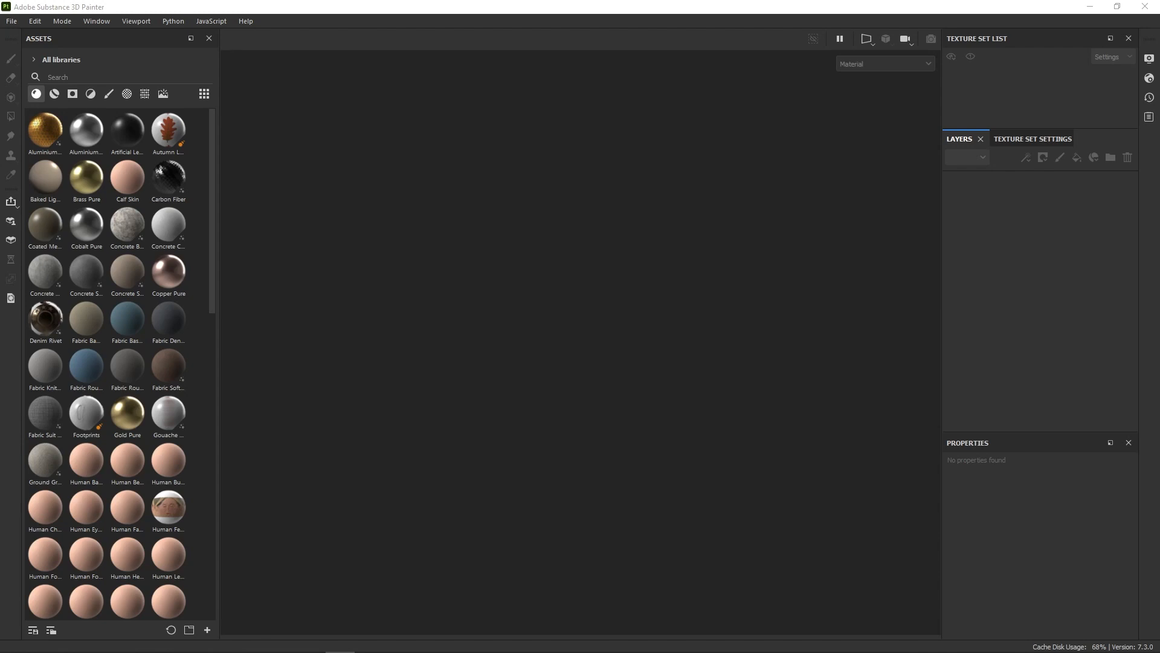
Step: Create a new project from the SK_VampireMasculin_low.fbx mesh with a document resolution of 4096
left_click(35, 21)
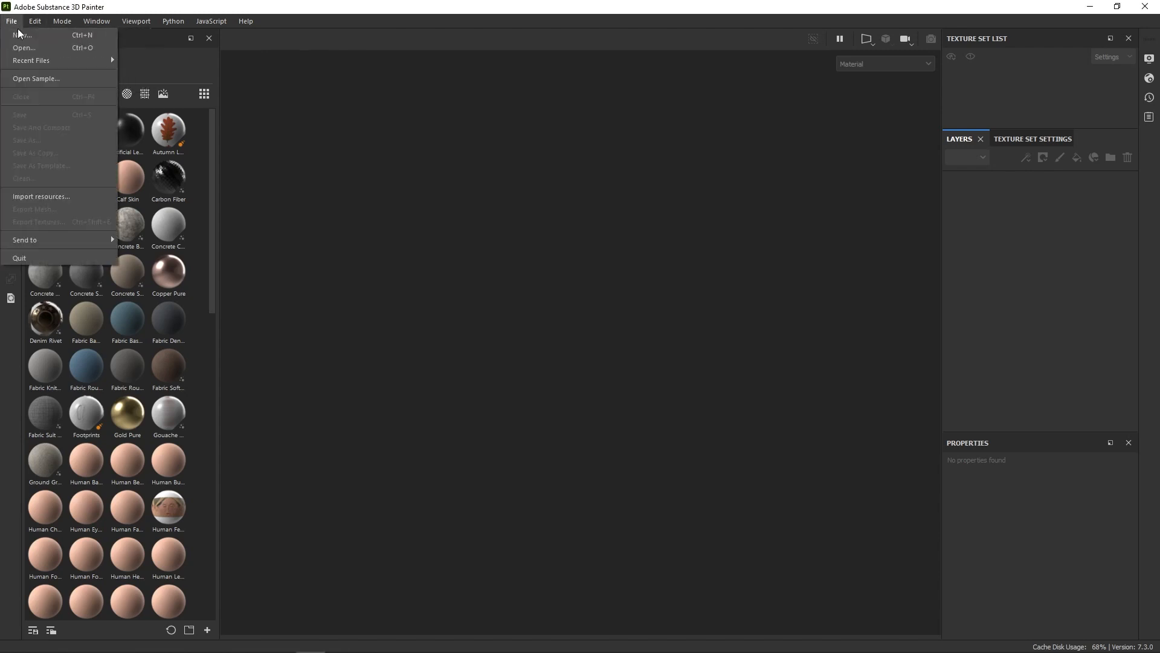
left_click(22, 30)
left_click(677, 158)
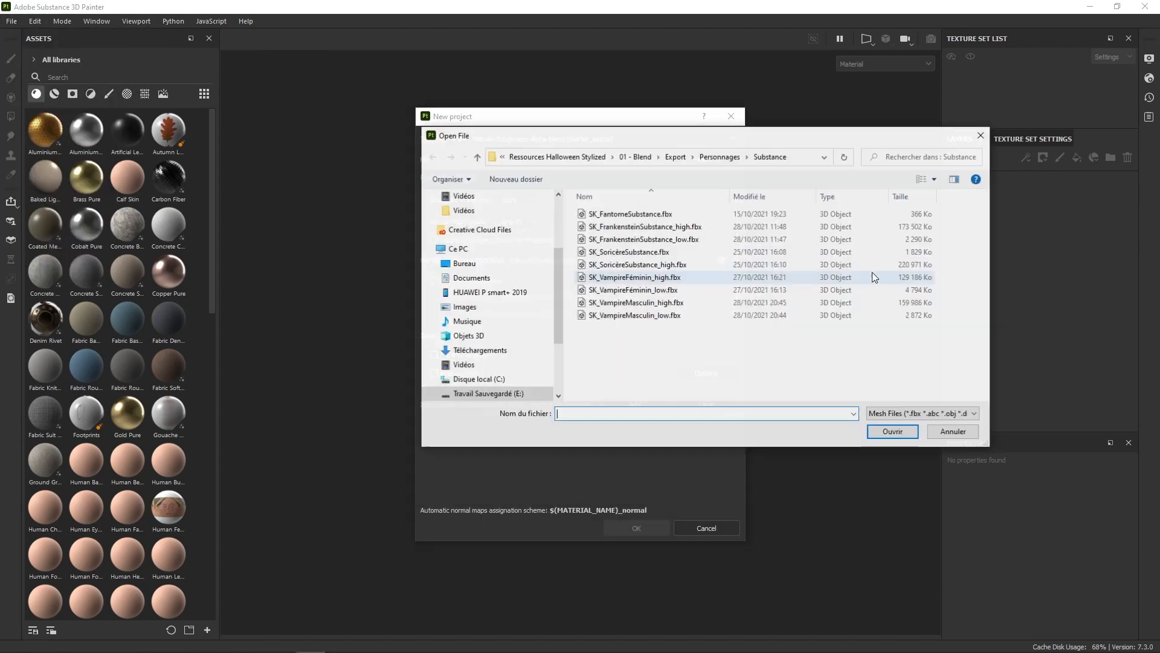
left_click(675, 313)
left_click(893, 432)
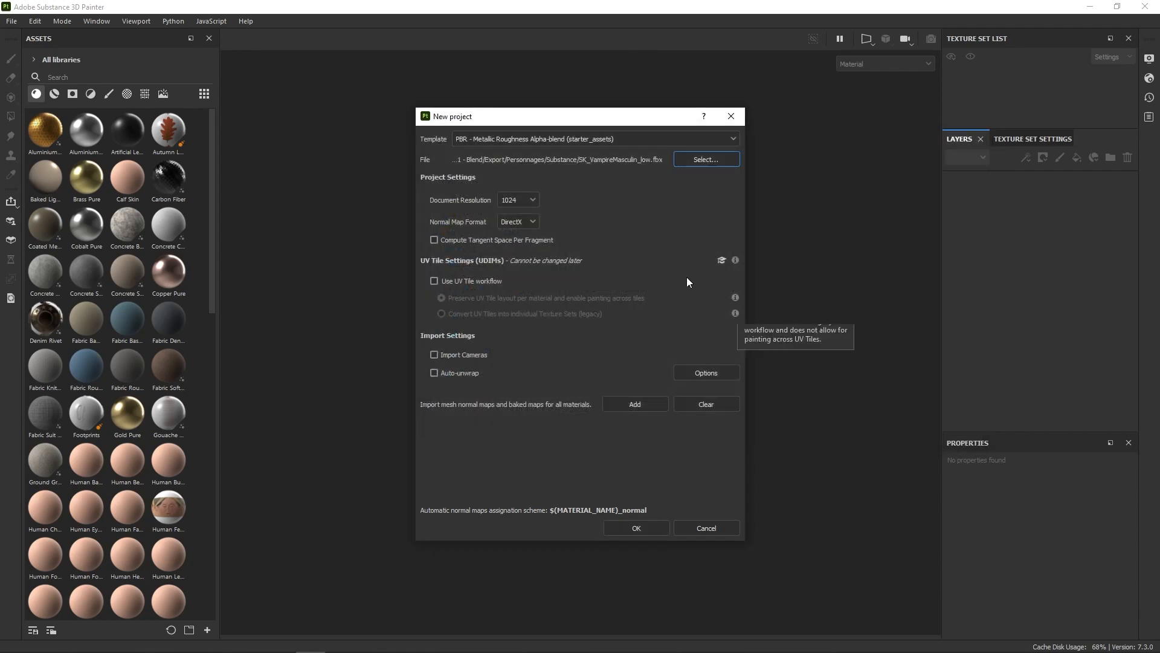
left_click(527, 201)
left_click(524, 277)
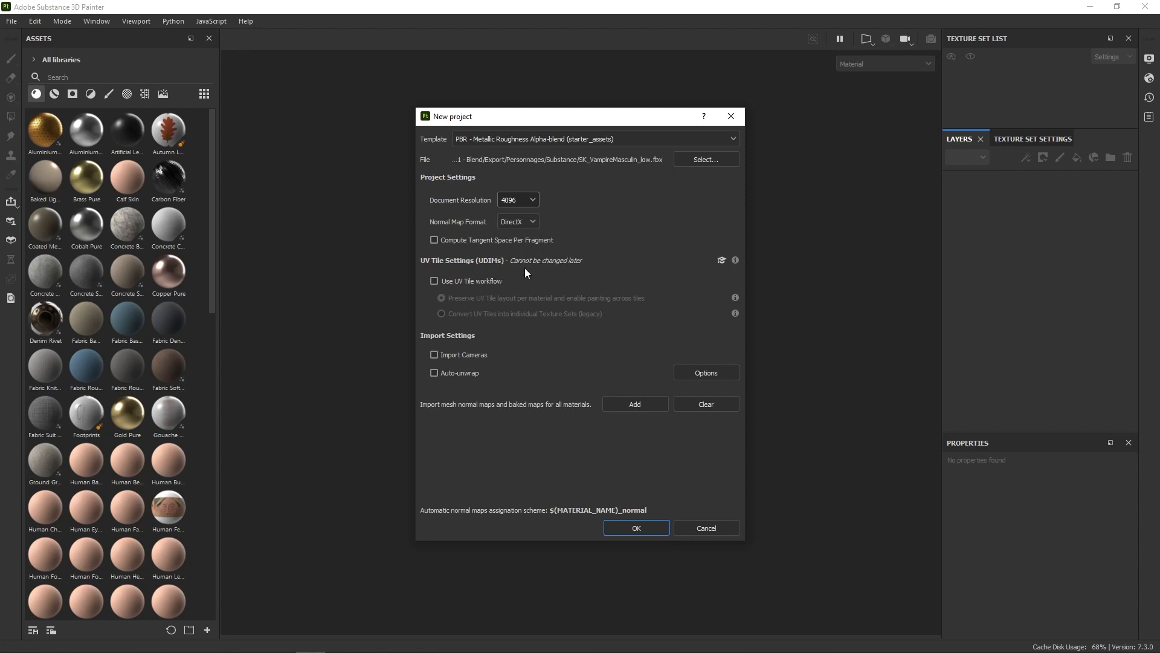
left_click(661, 529)
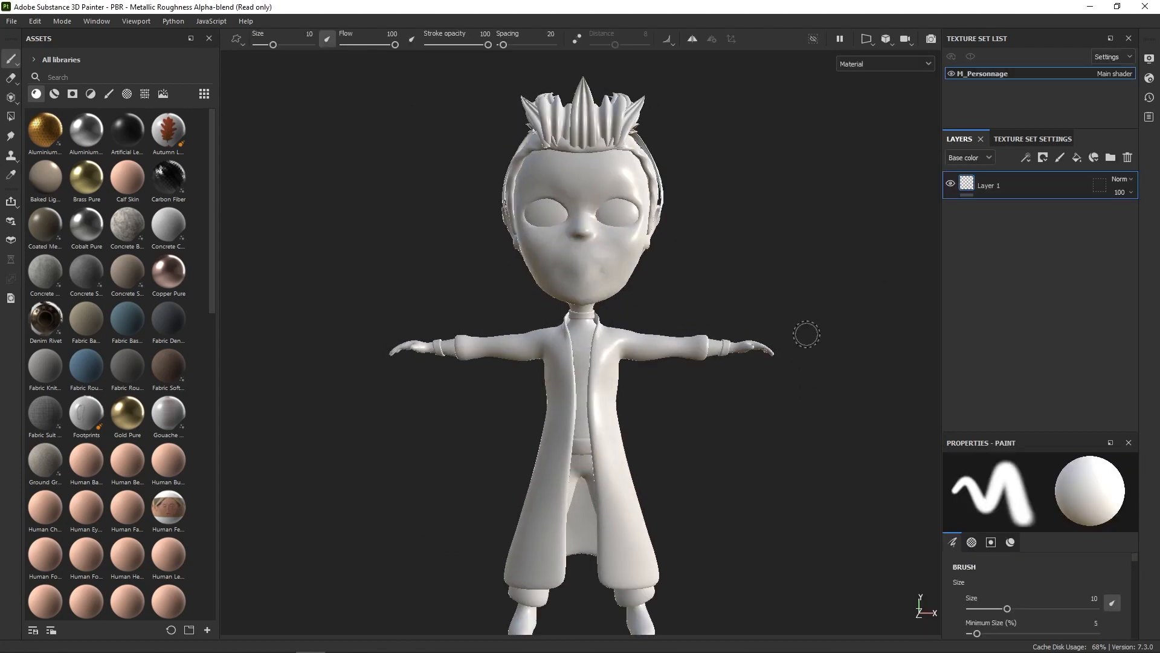
Step: Switch the 3D viewport to an orthographic view and frame the whole character
left_click(886, 40)
left_click(919, 70)
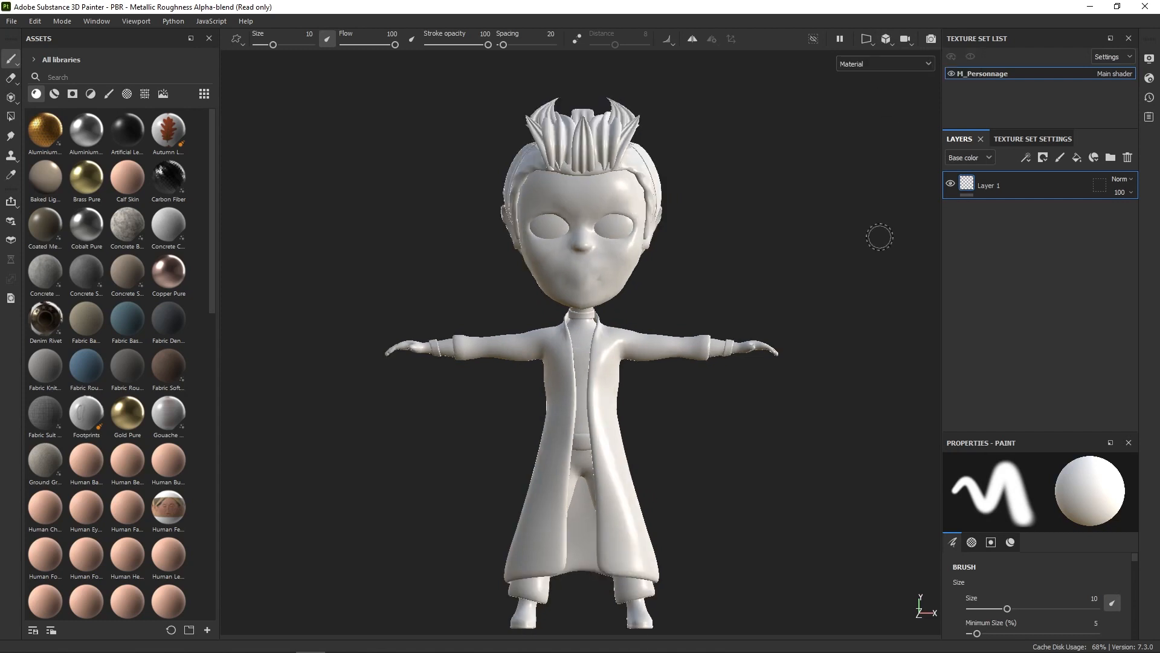
right_click_drag(837, 419, 825, 428, "alt")
Step: Open the mesh map baking settings, set the output size to 1024 and exclude the ID map from the bake
left_click(1052, 138)
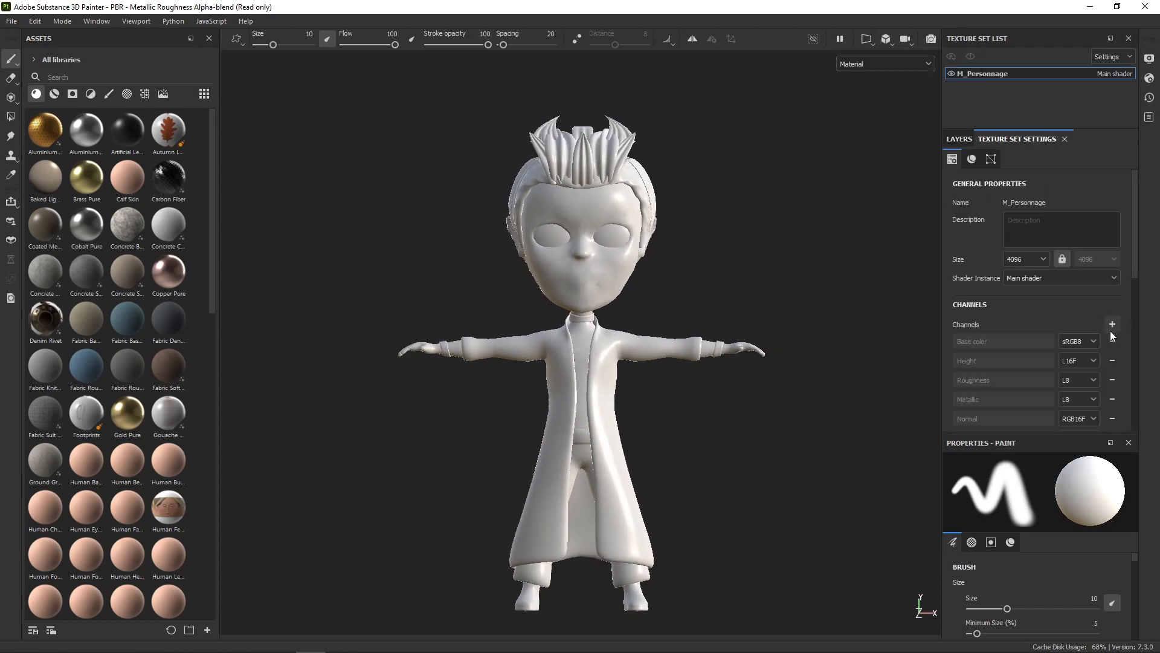
left_click_drag(1137, 268, 1135, 343)
left_click(1096, 386)
left_click(604, 166)
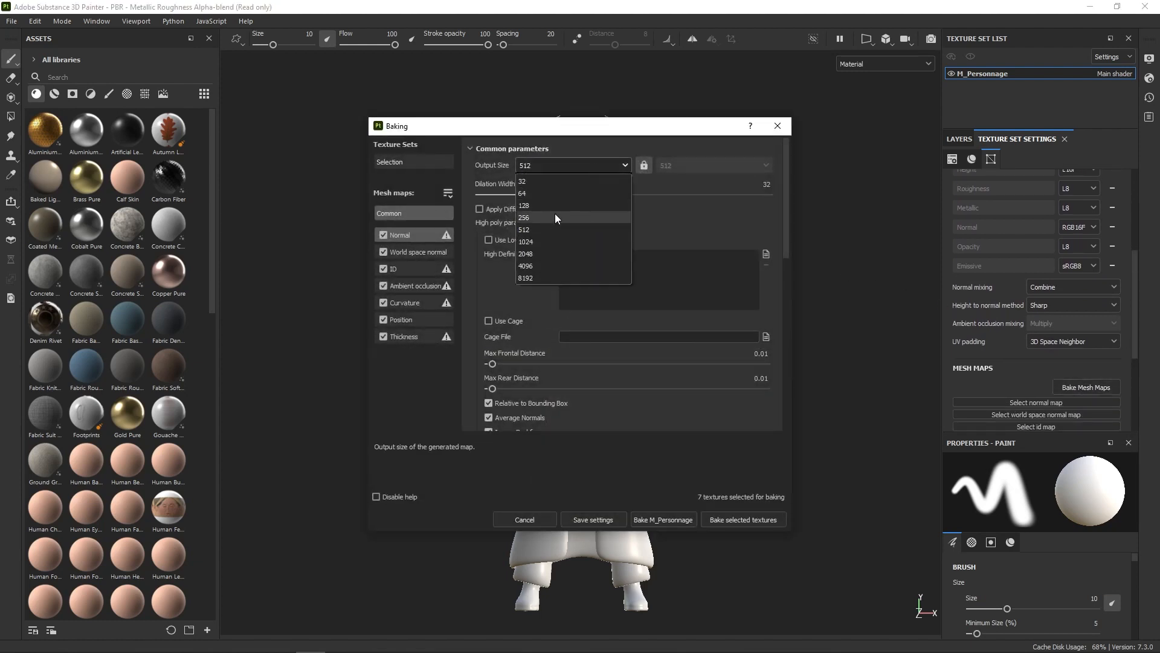
left_click(537, 241)
left_click(387, 269)
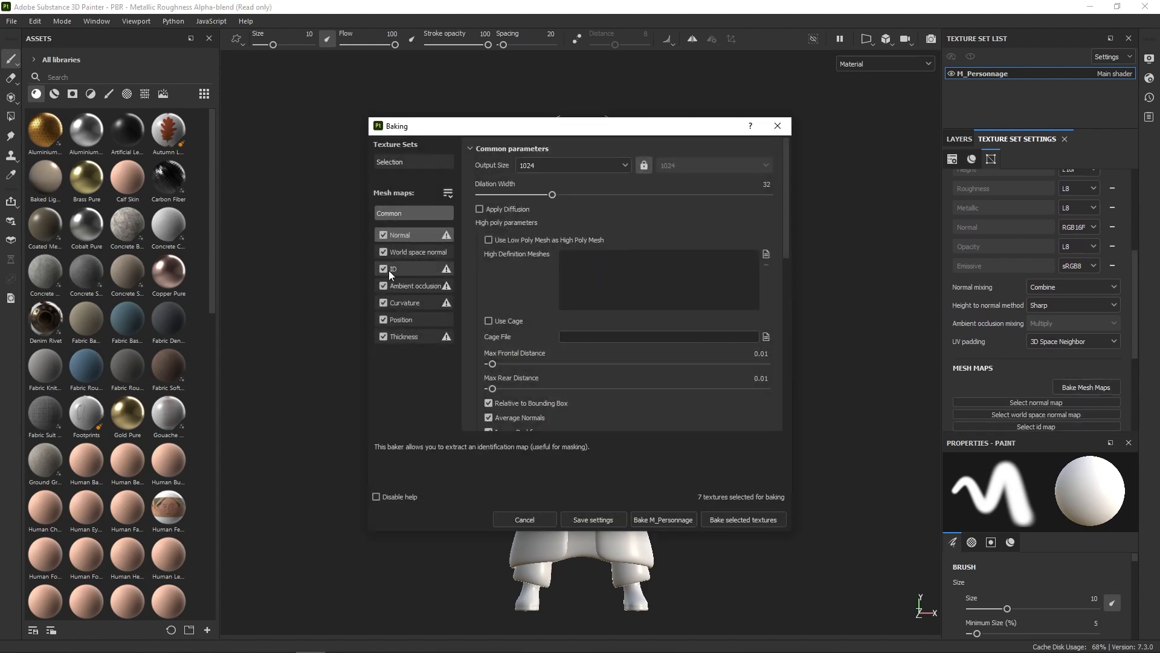
Step: Load SK_VampireMasculin_high.fbx as the high definition mesh and bake the selected mesh maps
left_click(766, 254)
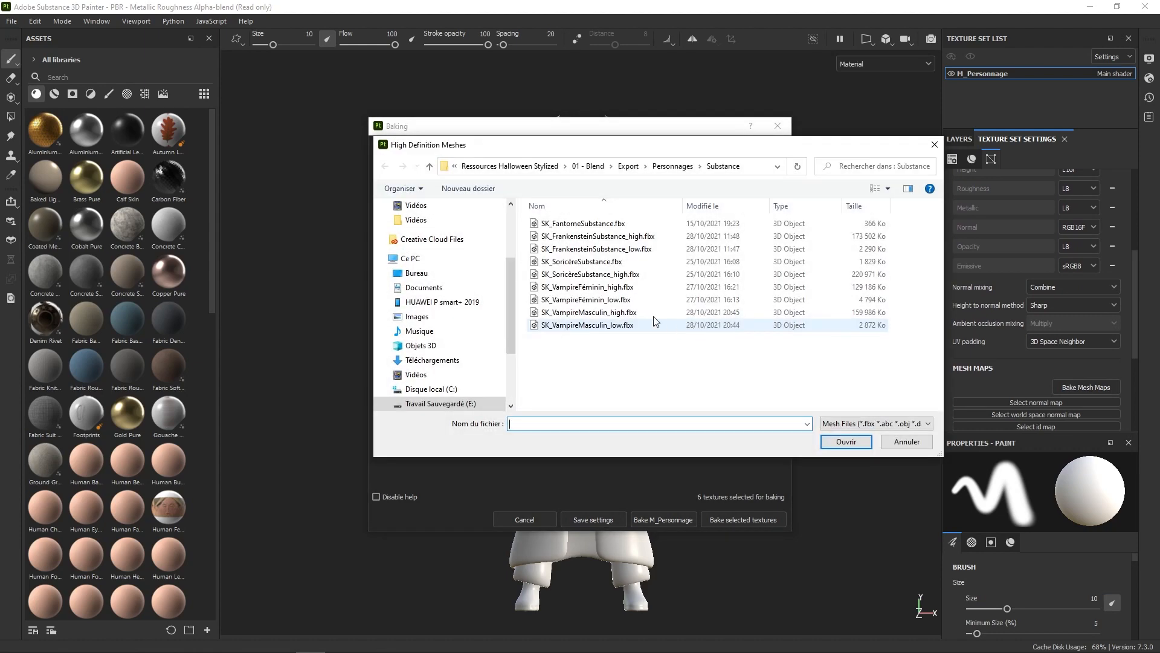
double_click(609, 312)
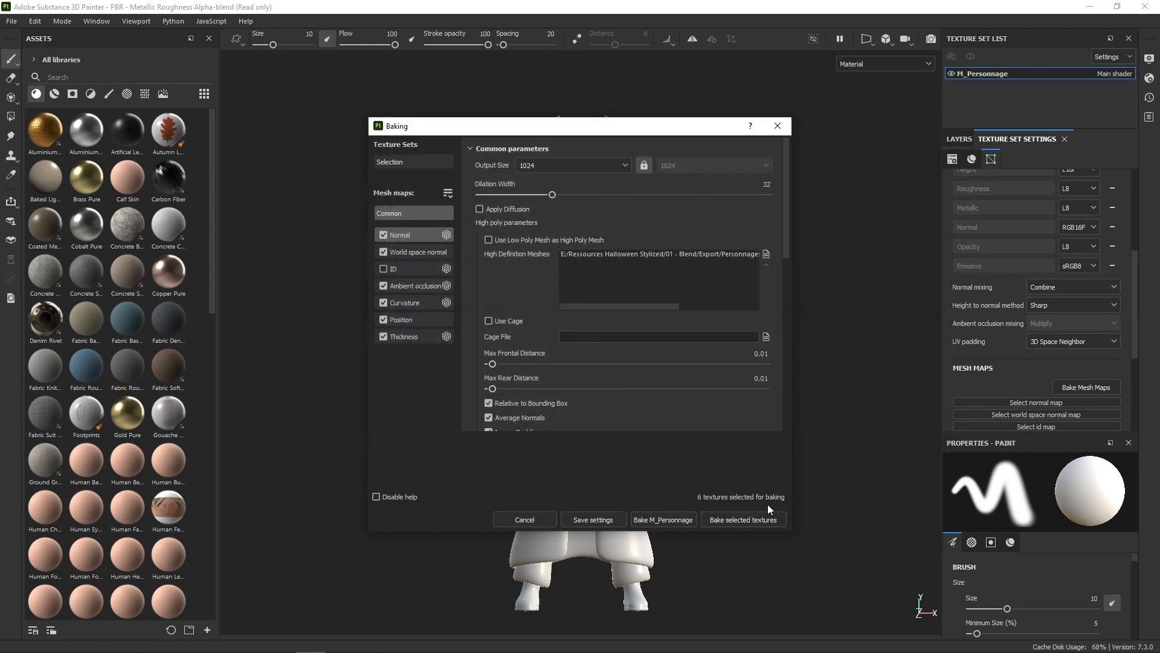
left_click(762, 520)
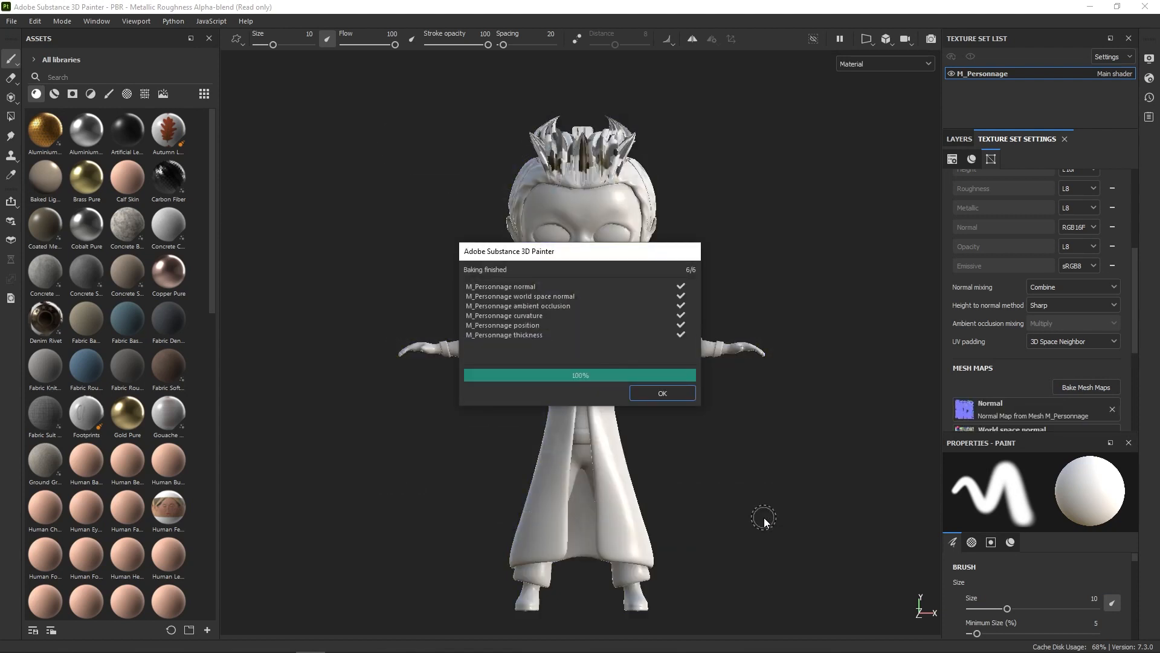
left_click(675, 393)
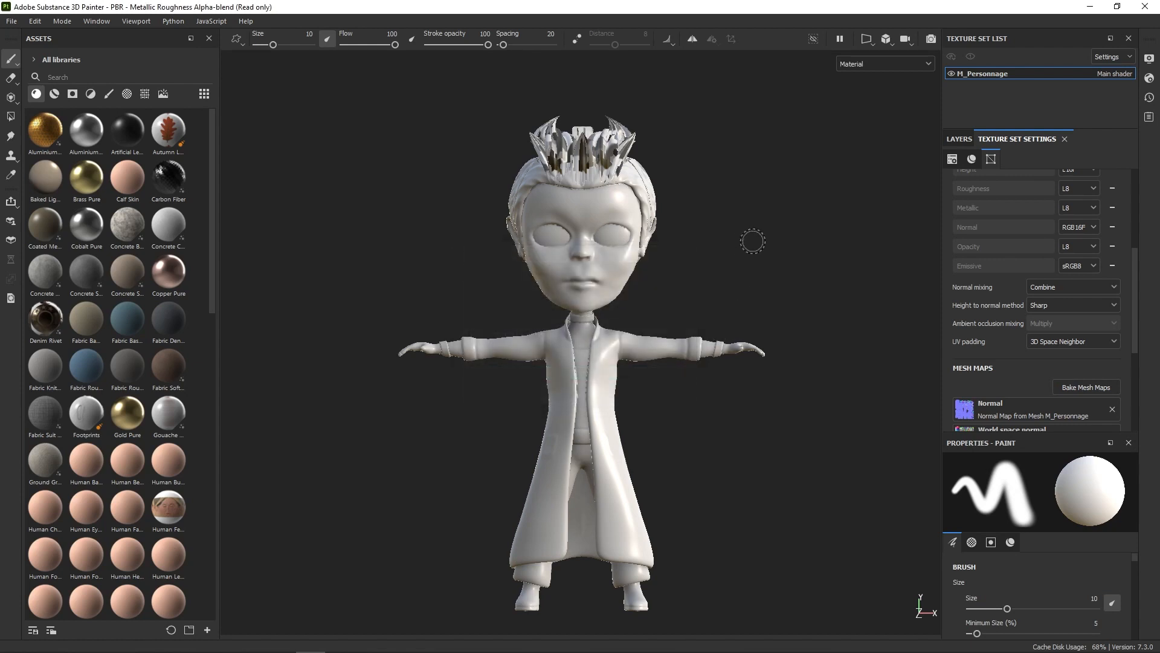
Step: Examine the baked result up close on the character's spiky hair and the side of the head
left_click_drag(753, 241, 683, 236, "alt")
right_click_drag(683, 236, 743, 242, "alt")
middle_click_drag(703, 349, 722, 547, "alt")
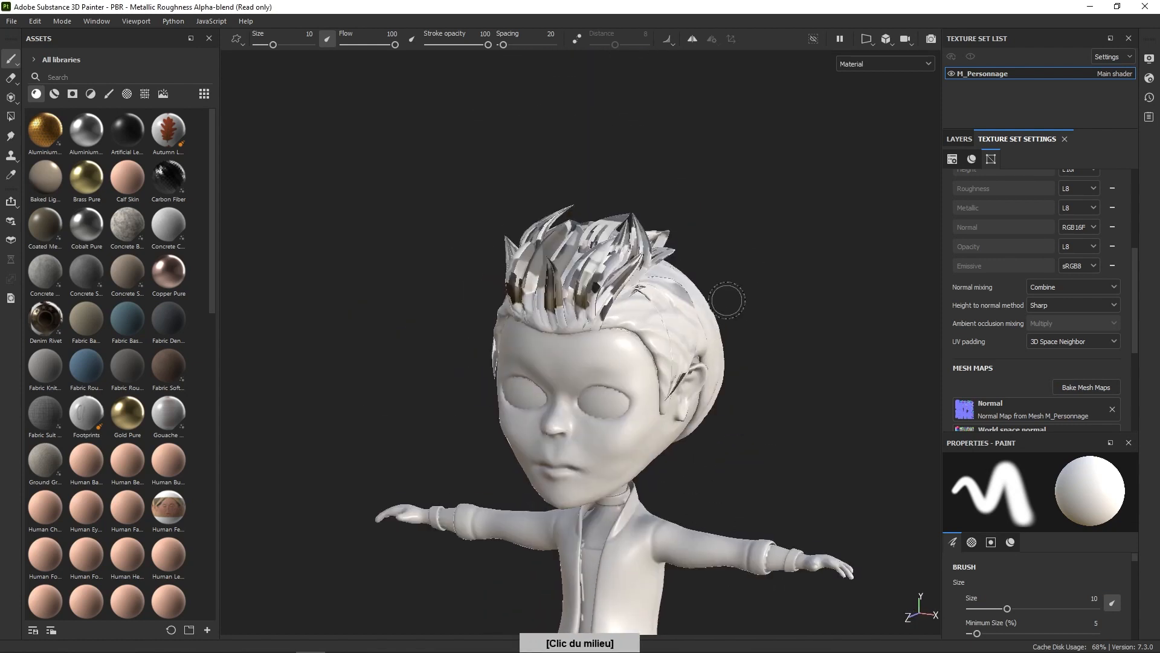
left_click_drag(727, 299, 707, 262, "alt")
right_click_drag(704, 275, 700, 349, "alt")
middle_click_drag(700, 349, 702, 456, "alt")
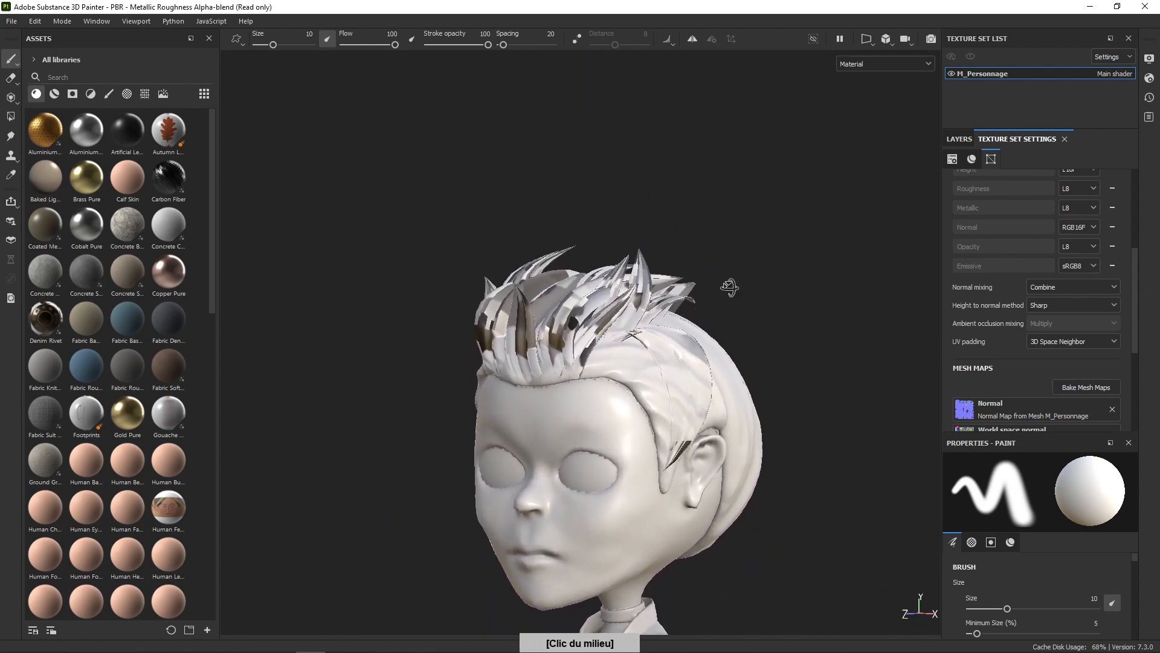
left_click_drag(731, 288, 806, 262, "alt")
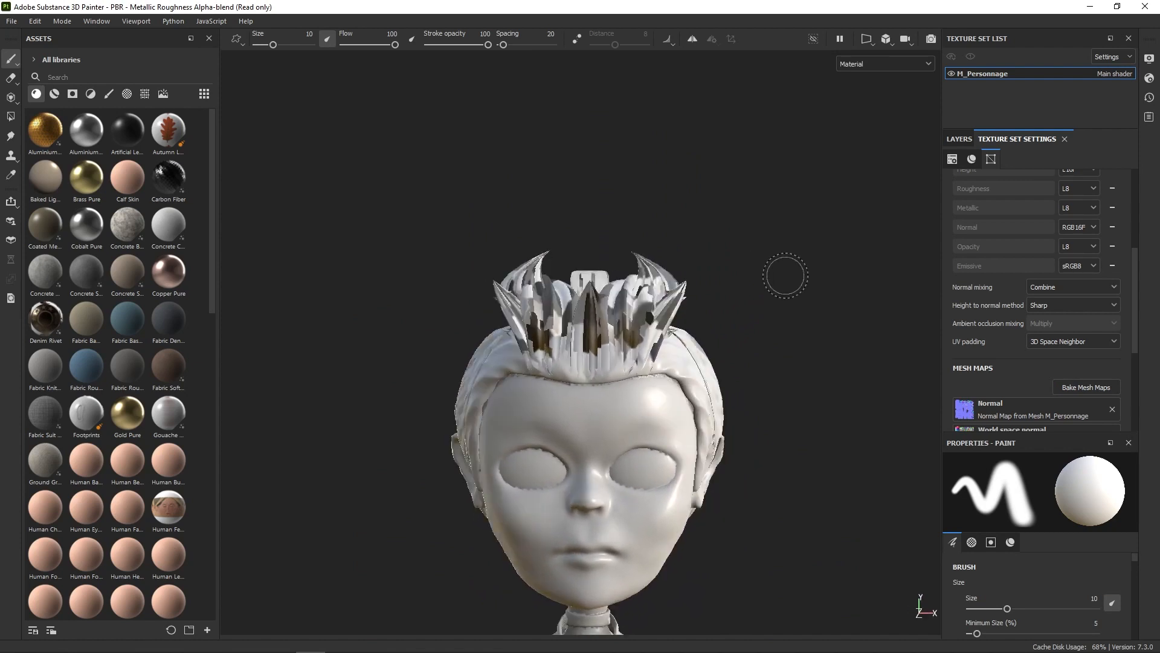
Step: Examine the baked result on the character's face, arms and coat from several angles
right_click_drag(720, 314, 725, 266, "alt")
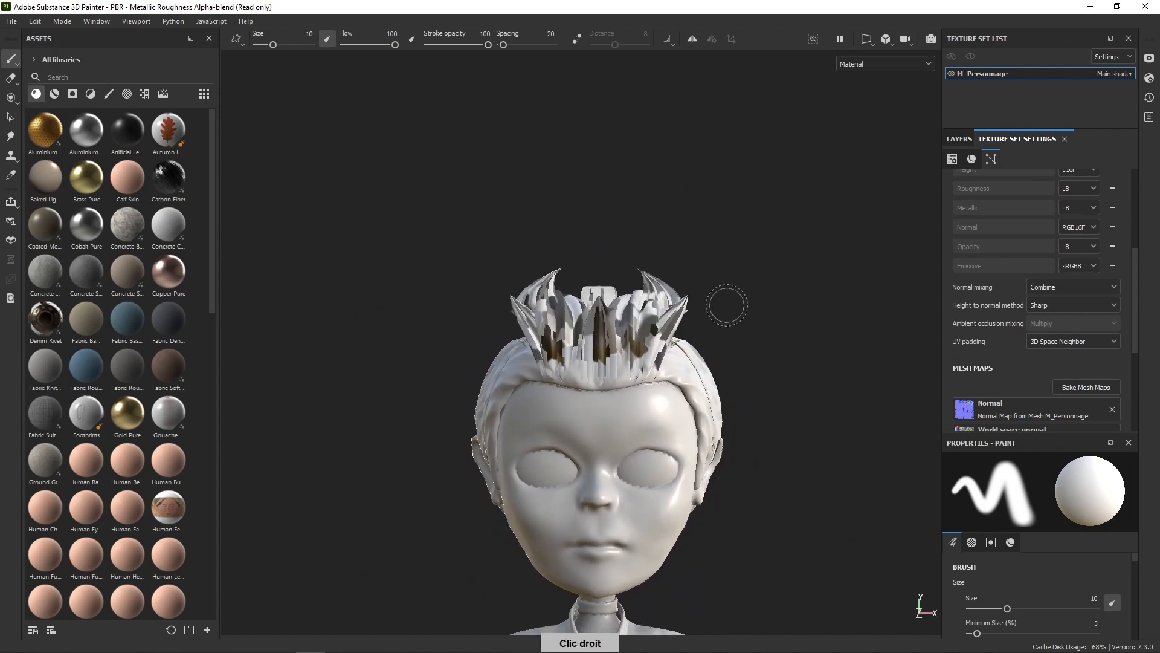
right_click_drag(728, 311, 729, 297, "alt")
middle_click_drag(733, 322, 730, 229, "alt")
right_click_drag(730, 248, 727, 224, "alt")
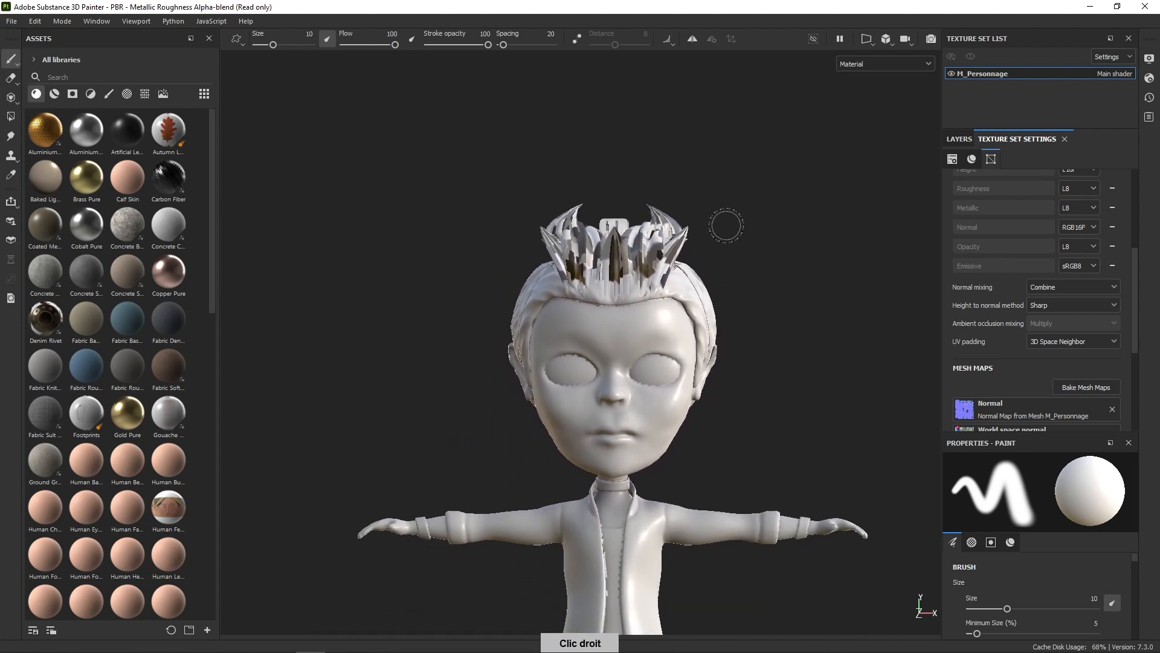
middle_click_drag(731, 288, 727, 203, "alt")
middle_click_drag(733, 249, 743, 186, "alt")
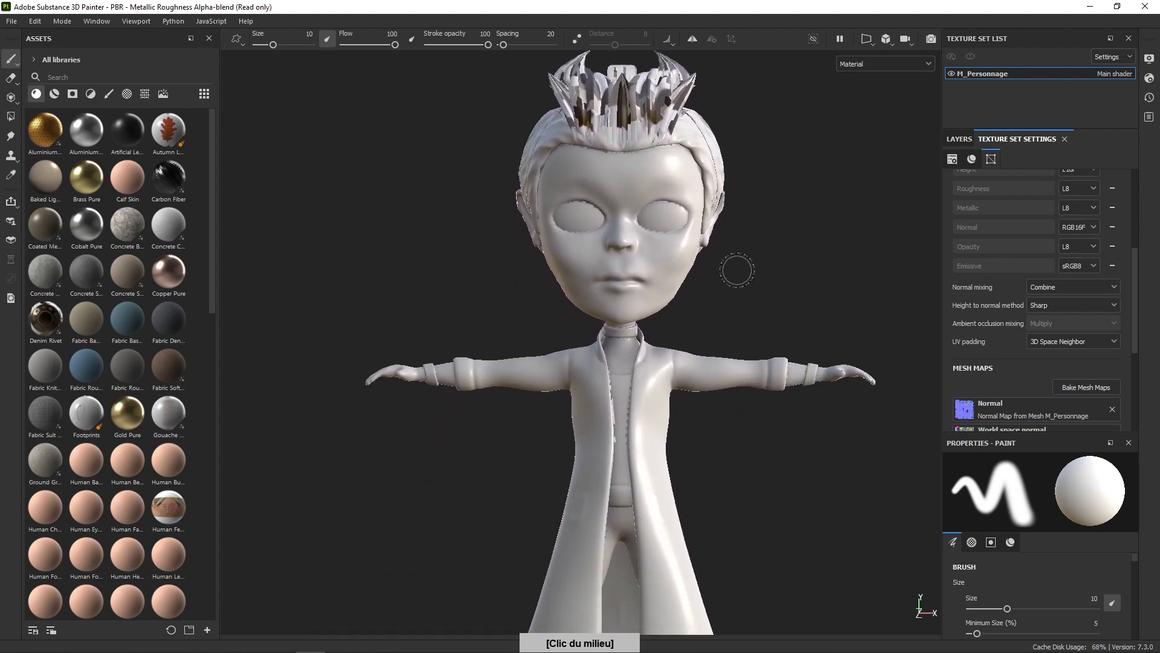
left_click_drag(737, 271, 657, 285, "alt")
right_click_drag(661, 387, 670, 507, "alt")
left_click_drag(669, 398, 655, 371, "alt")
middle_click_drag(655, 372, 718, 325, "alt")
right_click_drag(718, 325, 718, 112, "alt")
middle_click_drag(712, 277, 683, 352, "alt")
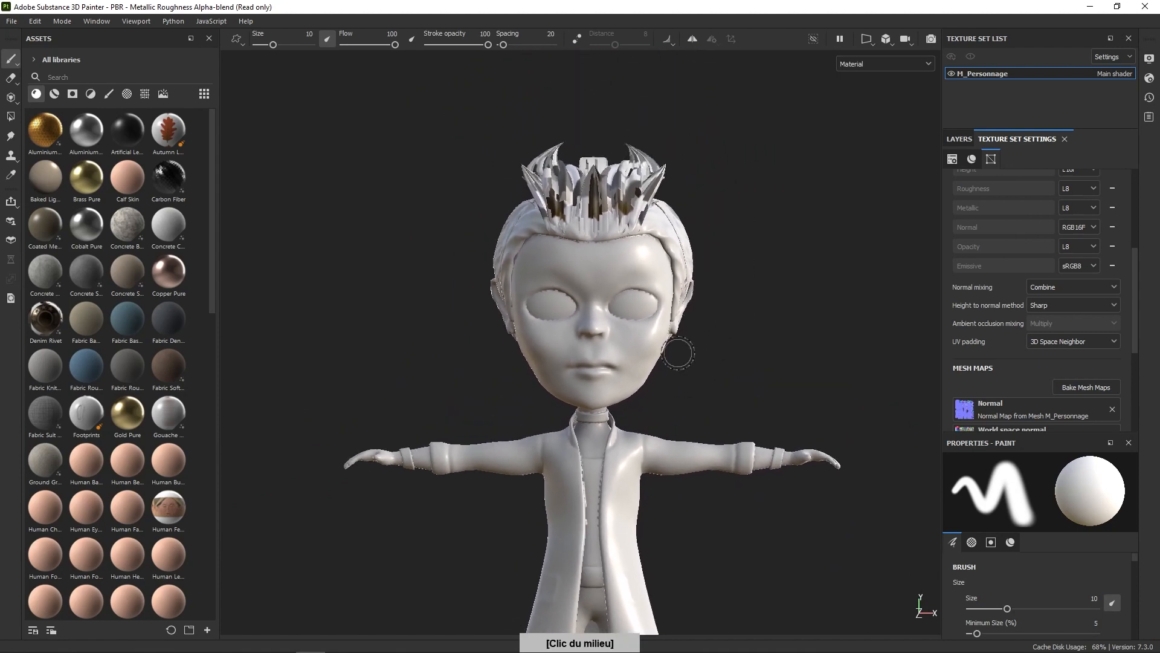
Step: Reopen the baking settings and set both the max frontal distance and the max rear distance to 0.005
left_click(1106, 387)
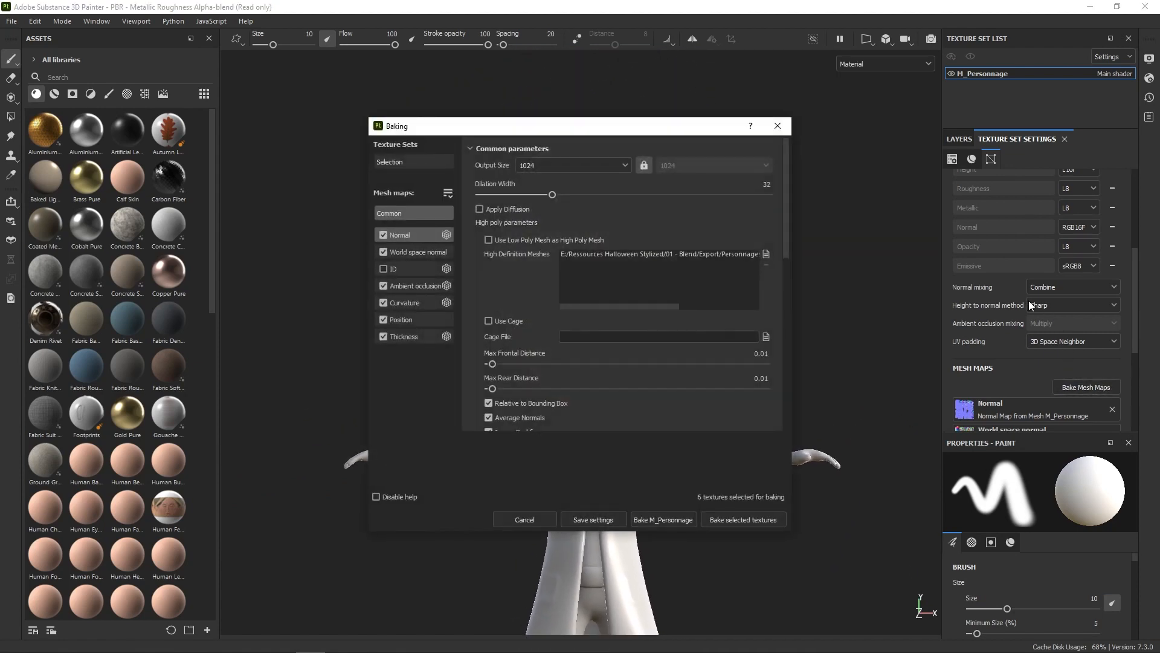
left_click(761, 354)
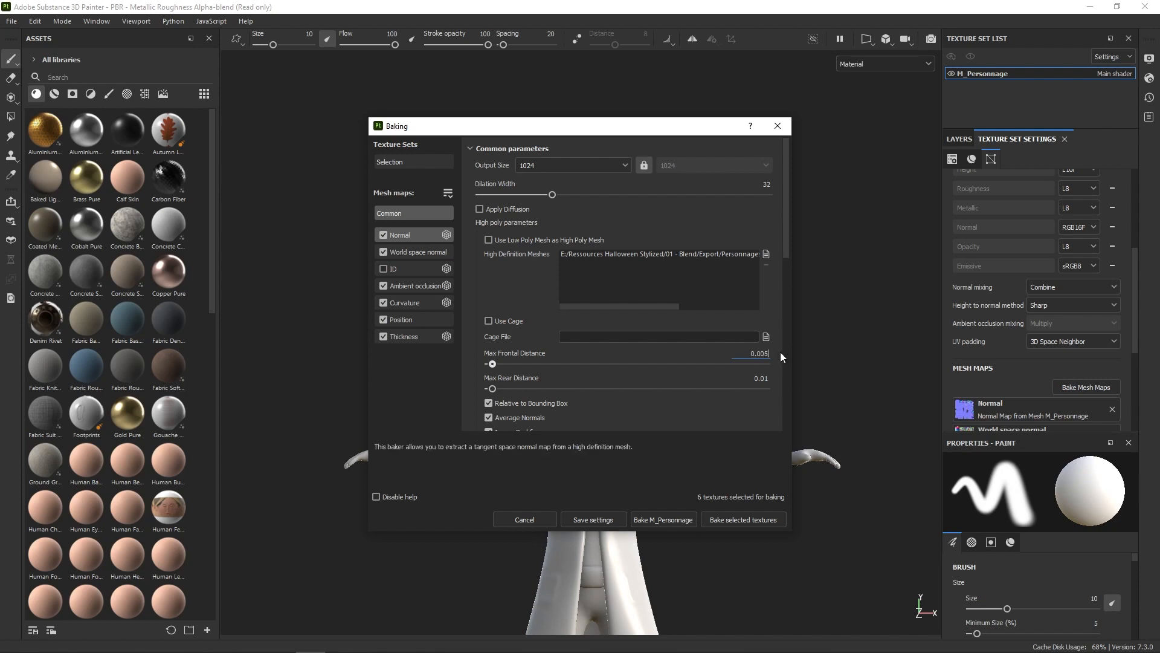
key("Return")
left_click(759, 378)
type("0")
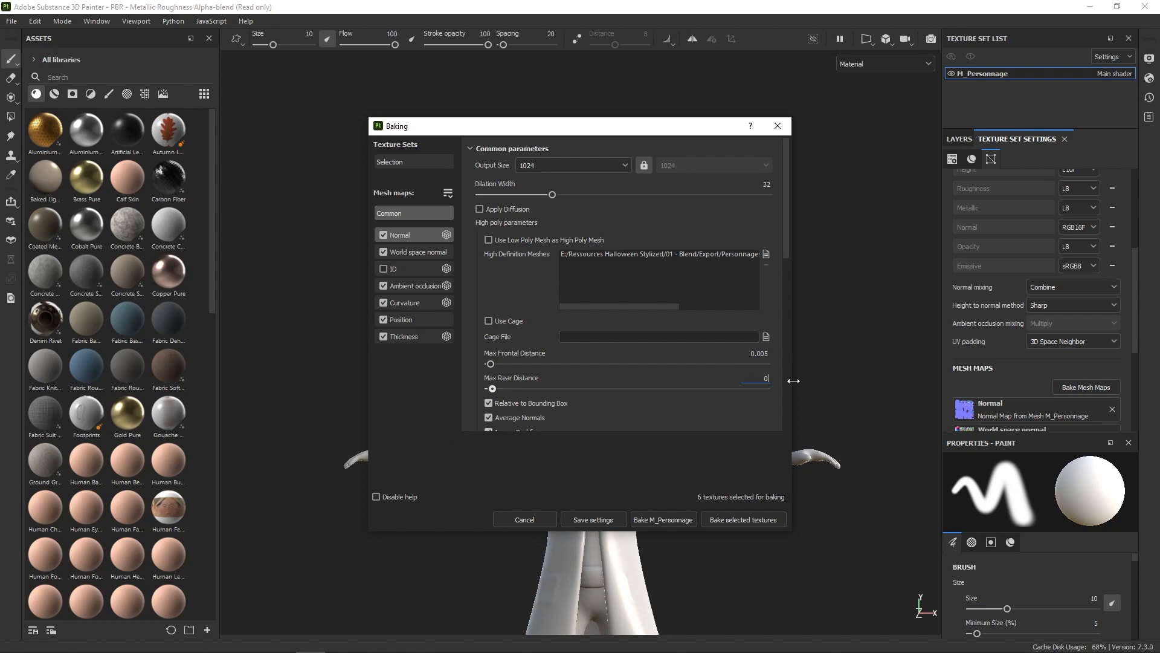
type(".005")
key("Return")
Step: Rebake the selected mesh maps with the new distances and check the result on the character's hair
left_click(753, 517)
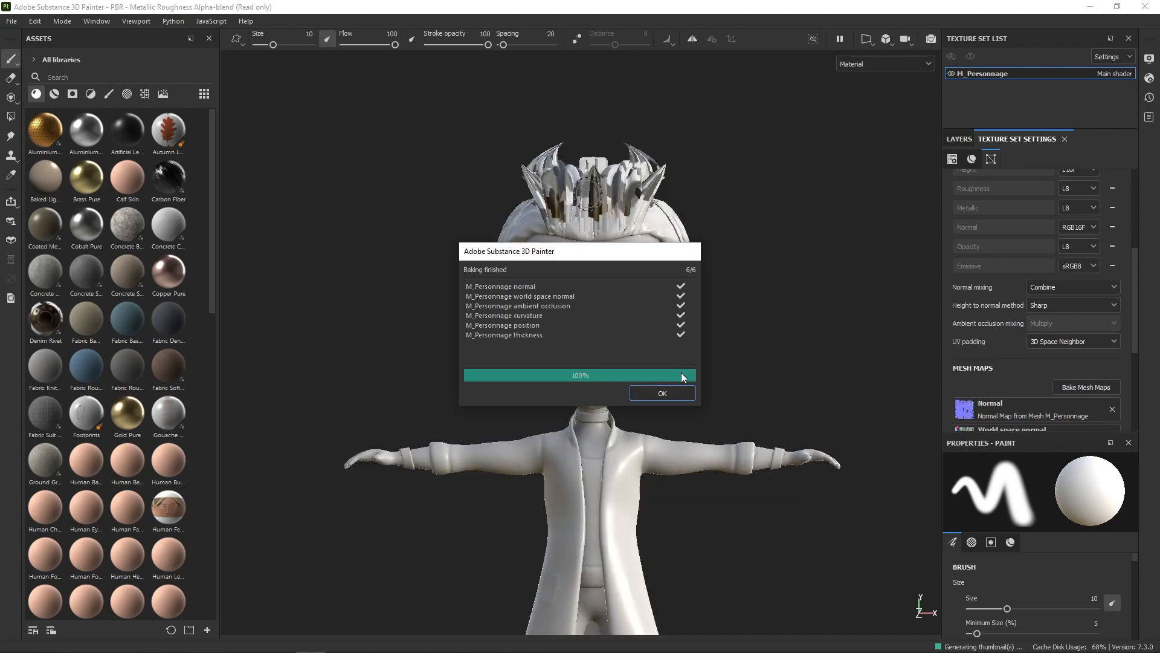
left_click(665, 393)
left_click_drag(757, 245, 696, 282, "alt")
right_click_drag(695, 282, 723, 288, "alt")
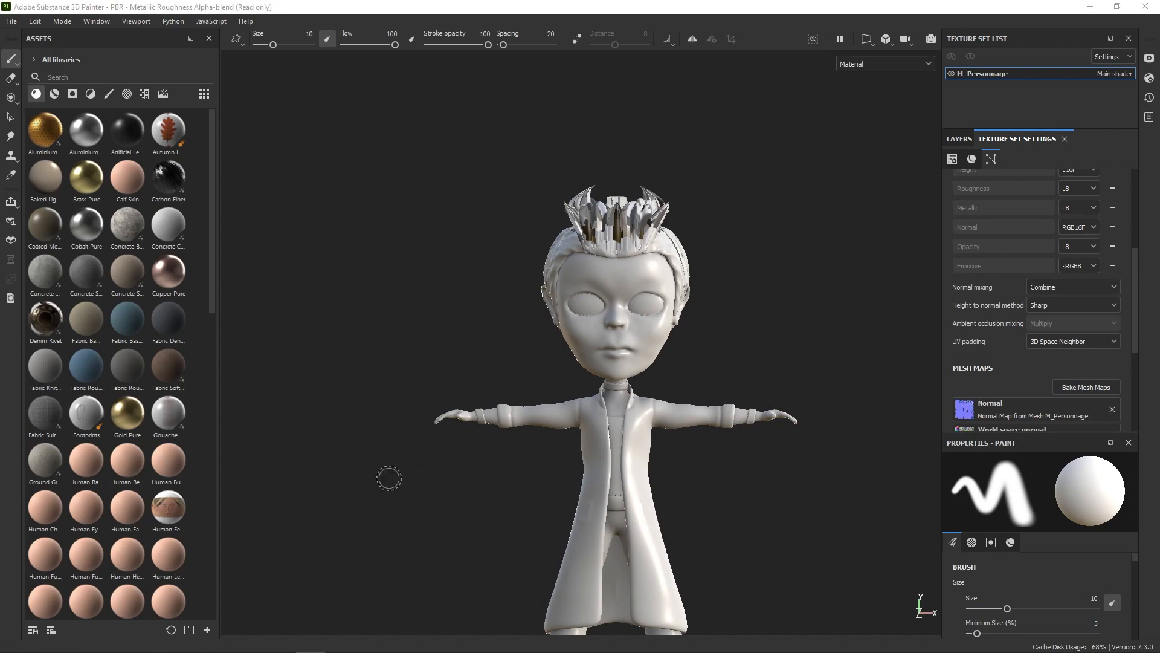
Step: Switch to Blender and open SK_VampireMasculin.blend from the Blend Master folder inside 01 - Blend
mouse_move(223, 651)
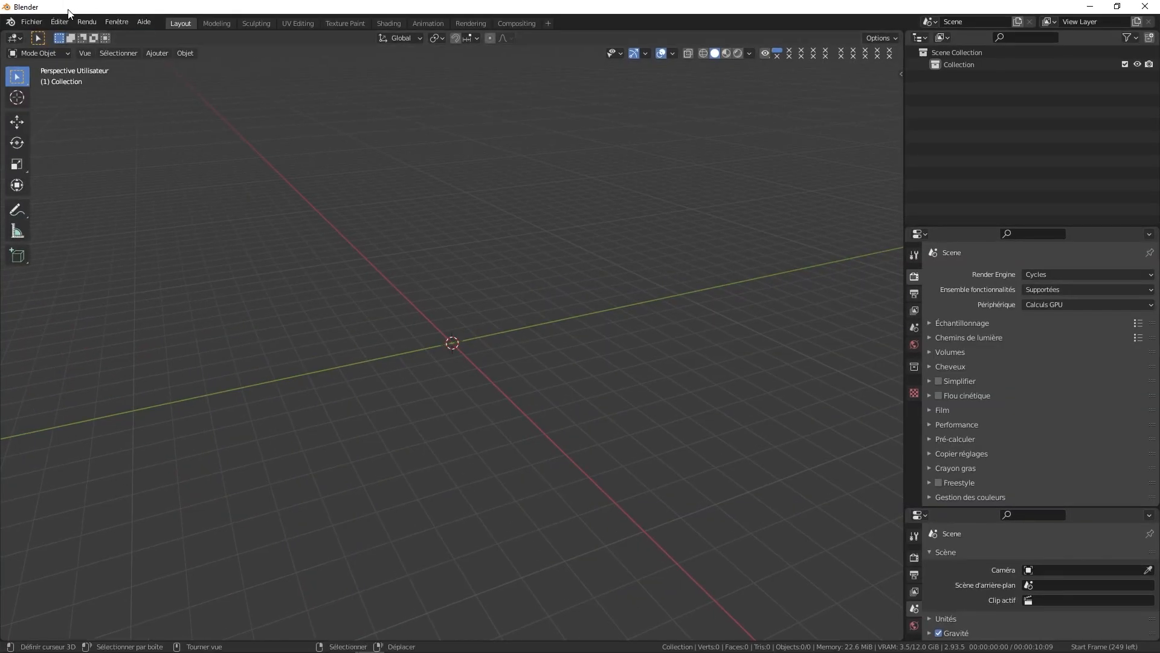
left_click(13, 22)
mouse_move(31, 22)
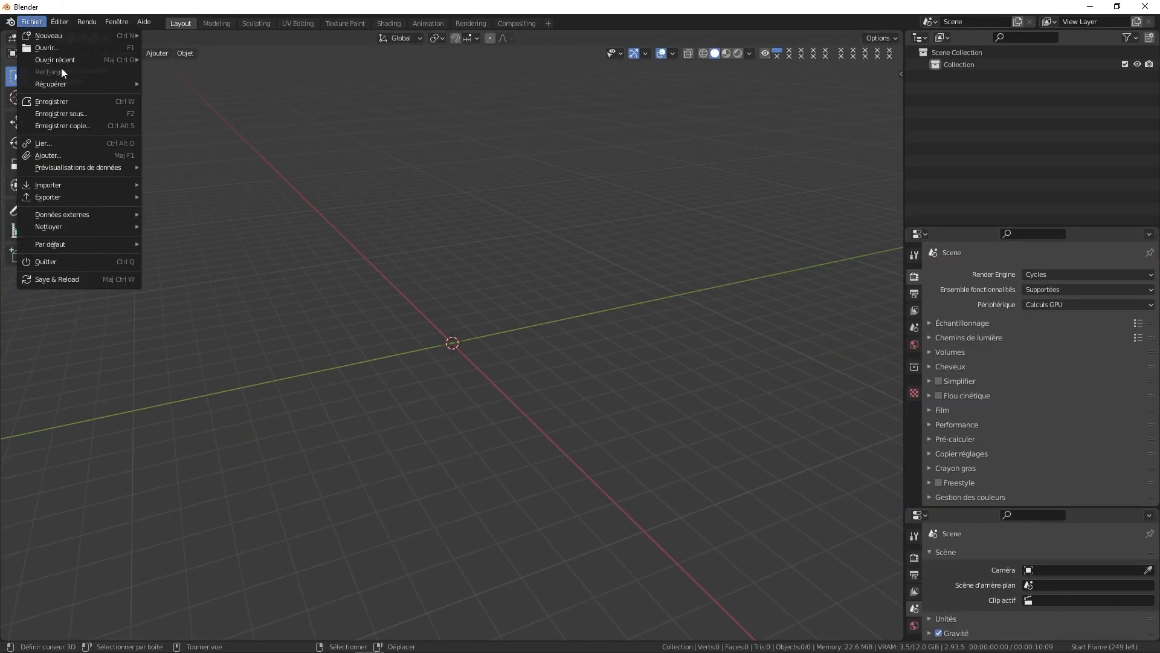
left_click(75, 48)
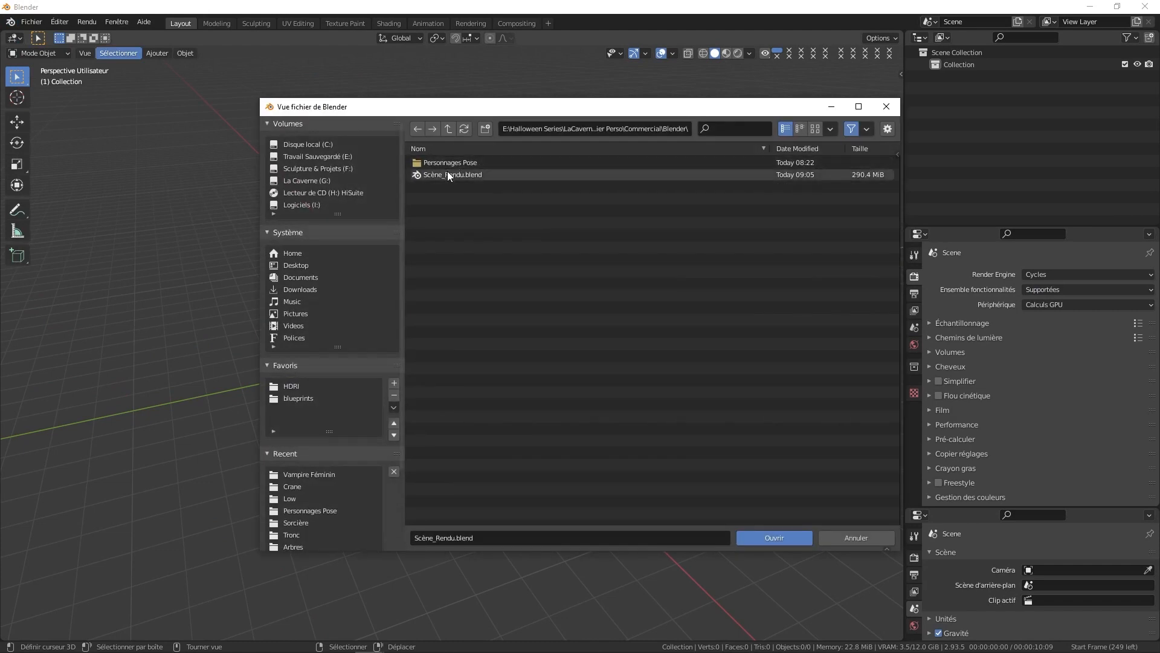
left_click(315, 473)
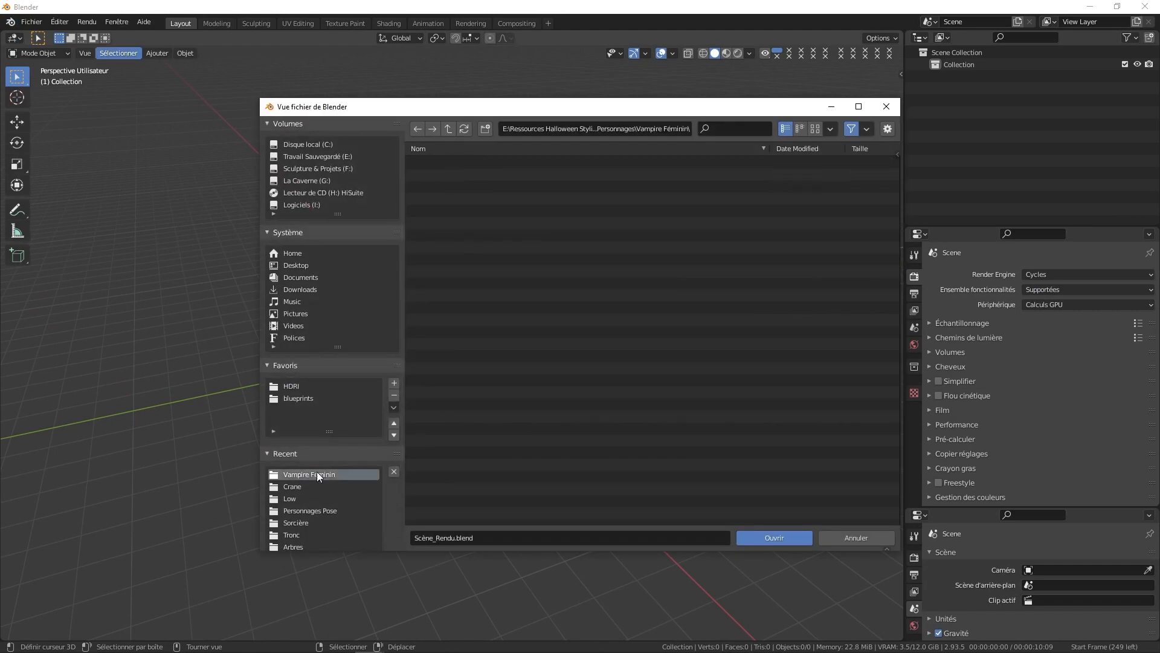
left_click(445, 131)
left_click(448, 130)
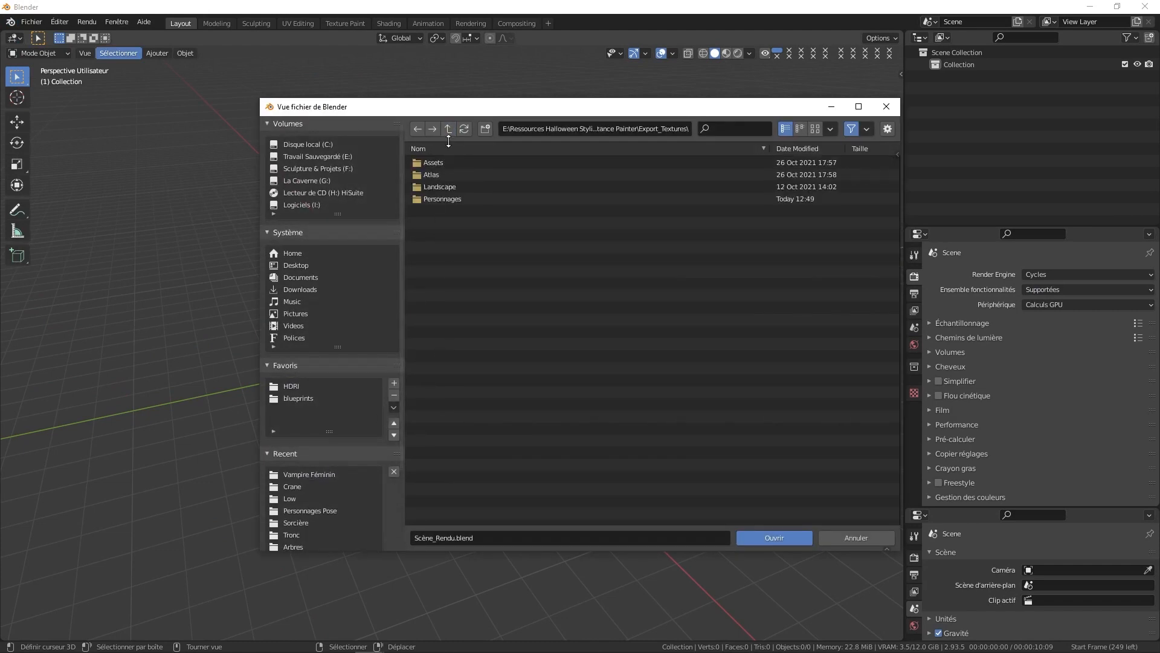
left_click(449, 130)
left_click(448, 130)
double_click(451, 162)
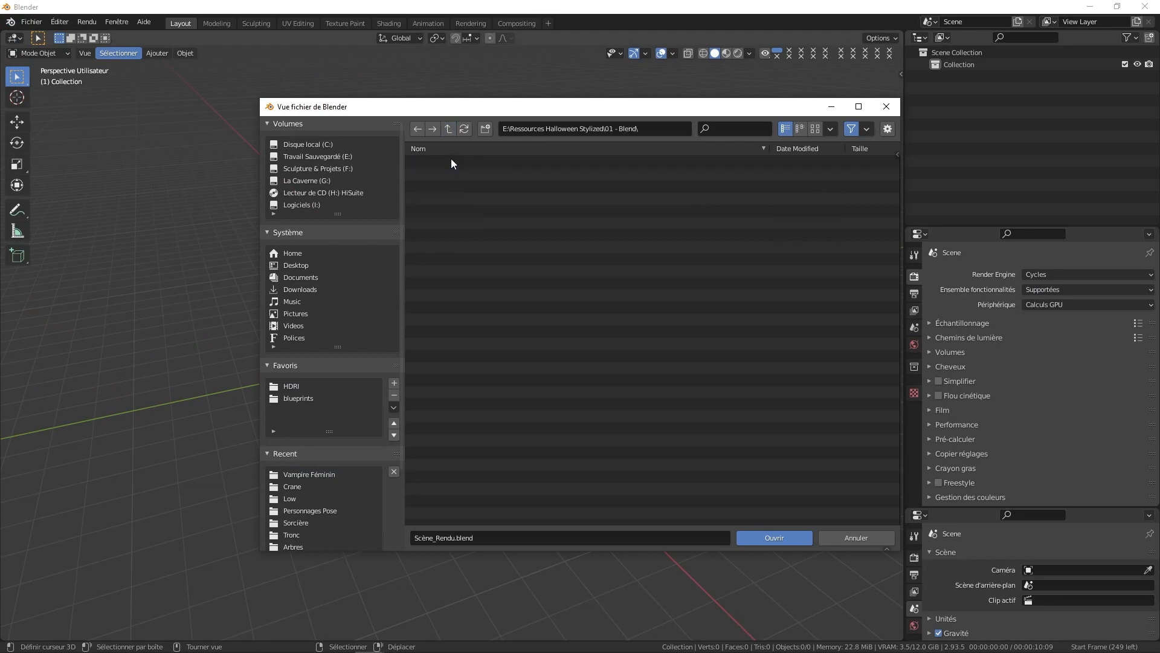
double_click(465, 174)
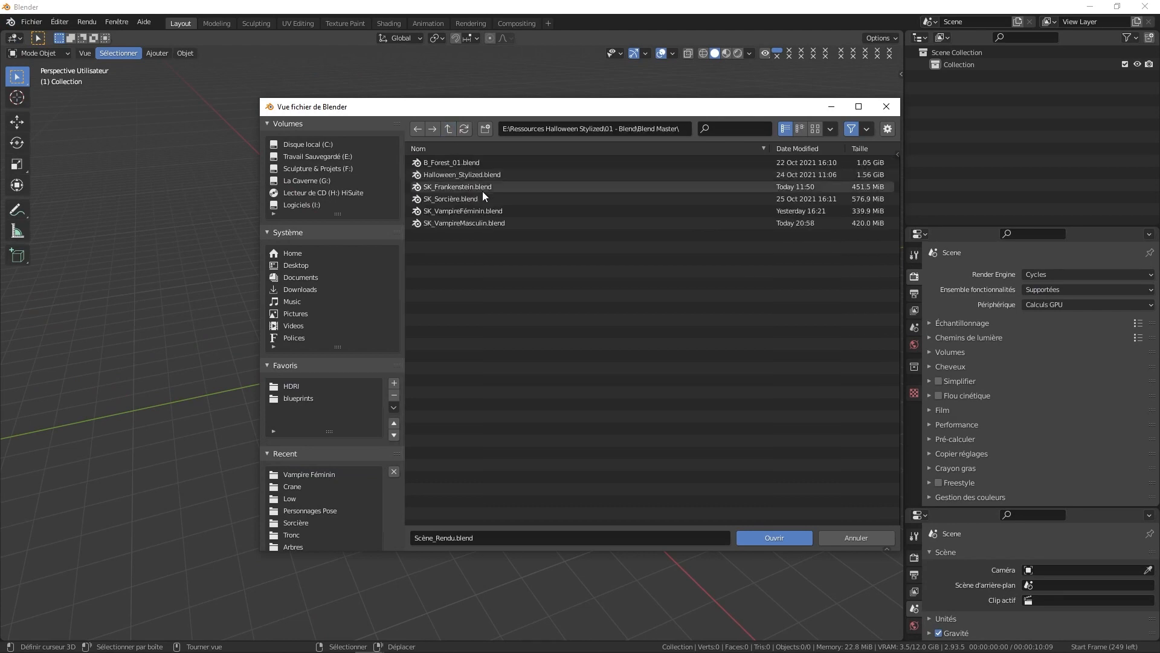
double_click(461, 223)
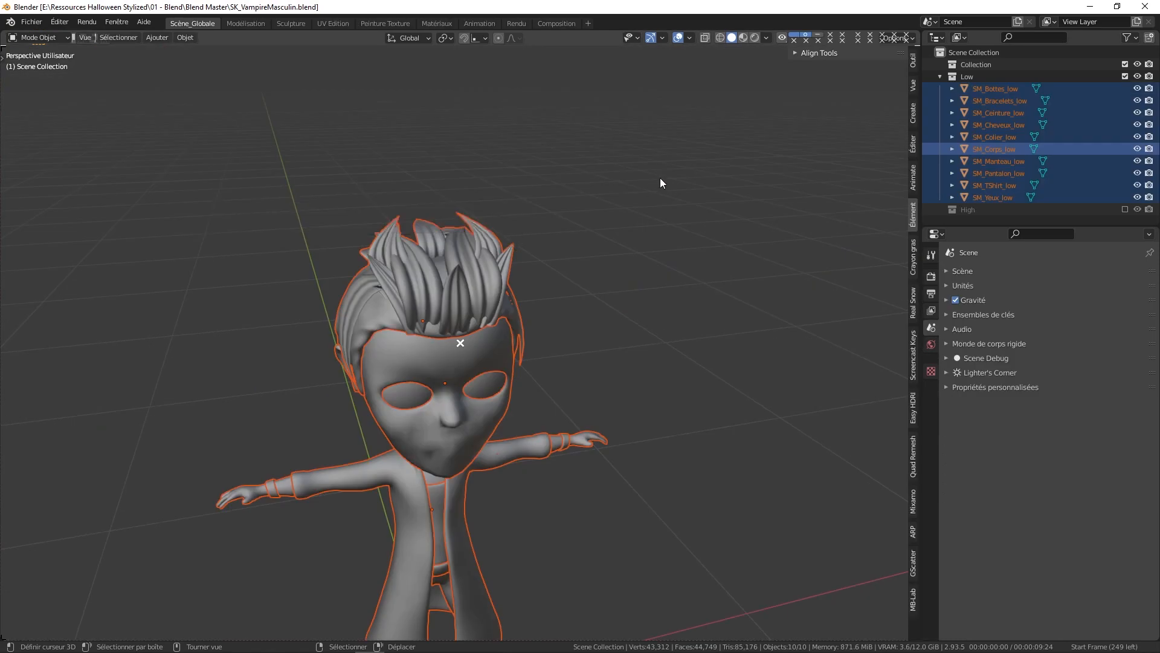
Step: Enable the face orientation overlay in the viewport to check the low-poly character's normals
left_click(690, 37)
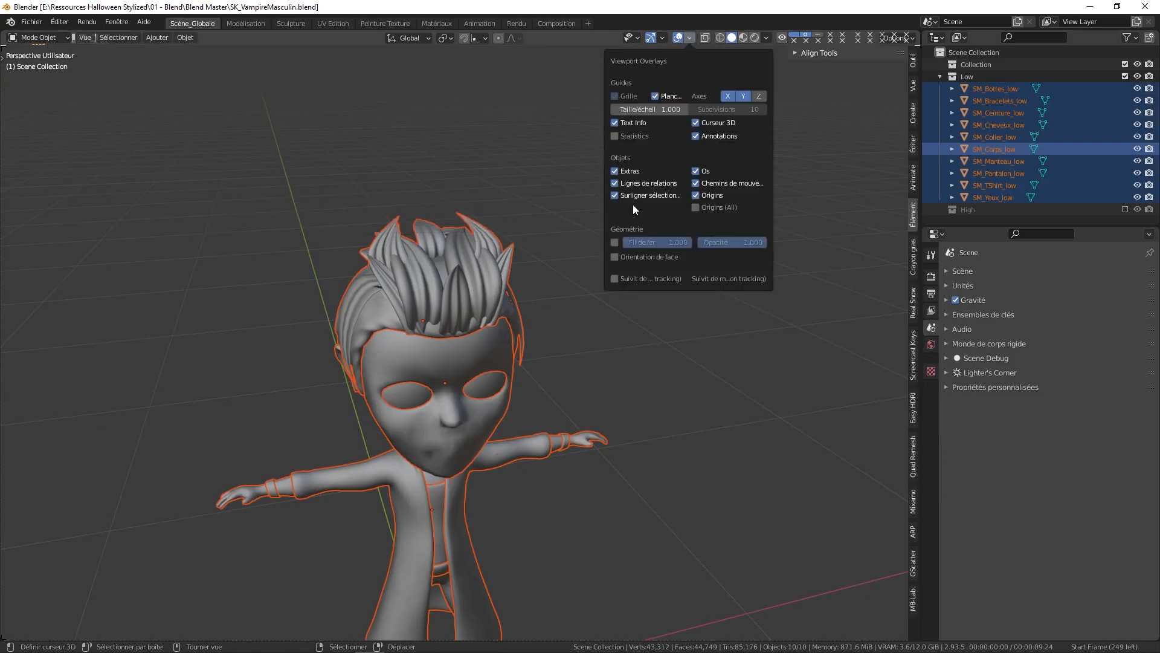
left_click(613, 257)
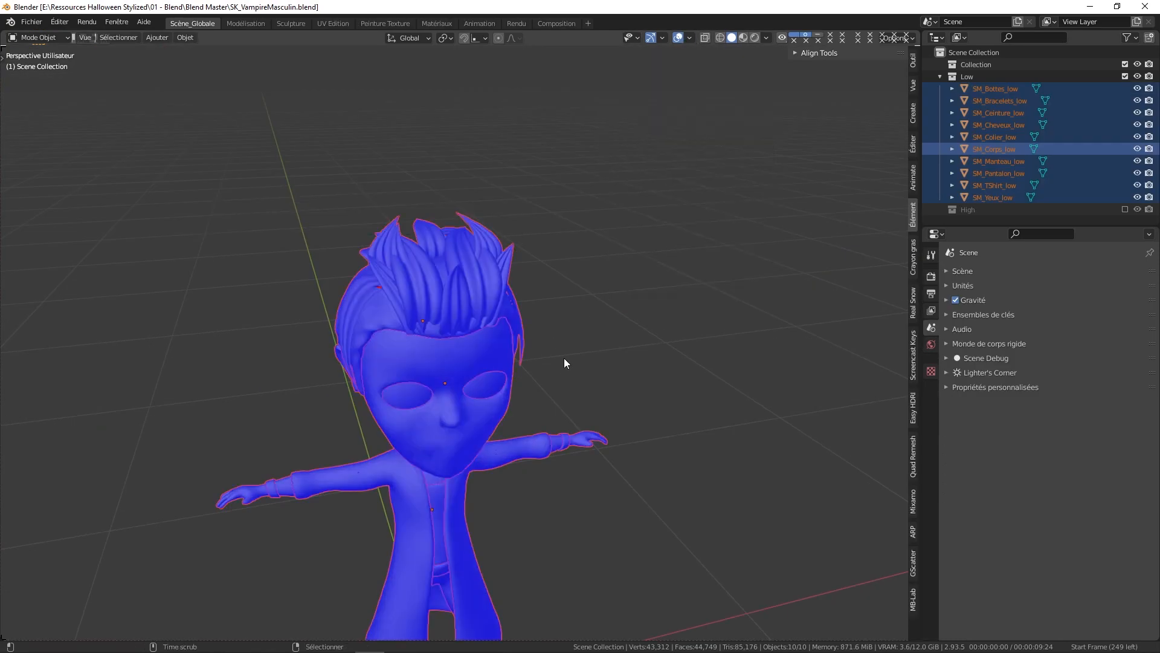
Step: Put all the low-poly character objects into Edit Mode together and select their entire geometry
scroll(567, 302, "down", 4)
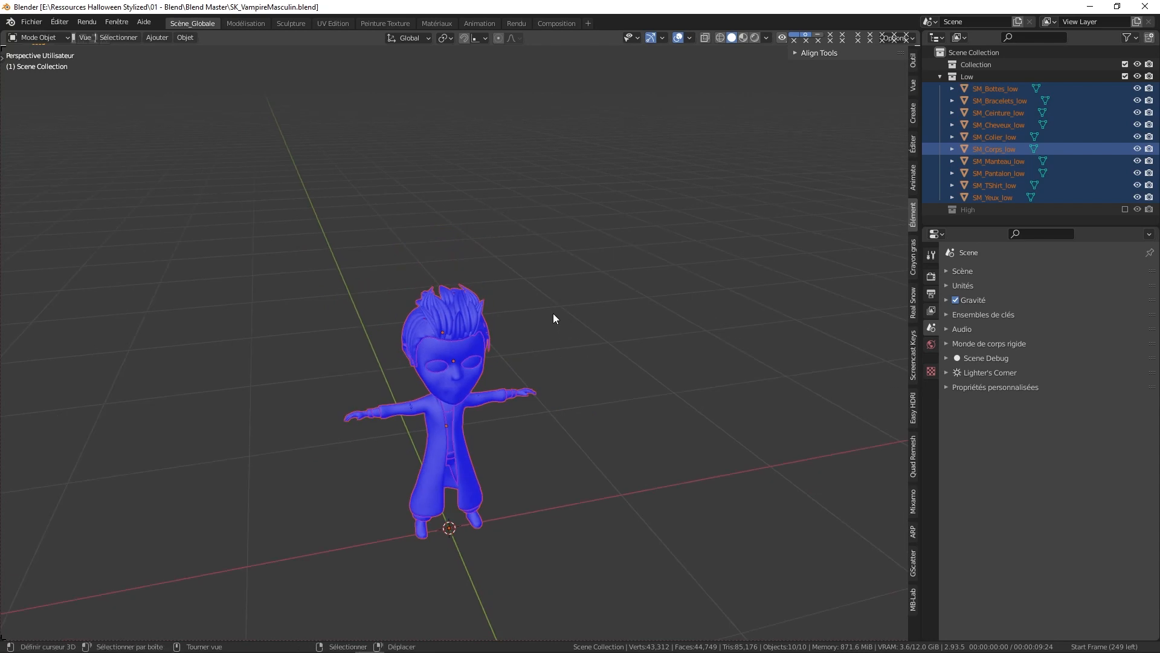
mouse_move(524, 317)
middle_mouse_down()
mouse_move(493, 256)
mouse_move(517, 320)
middle_mouse_up()
key("a")
left_click(517, 277)
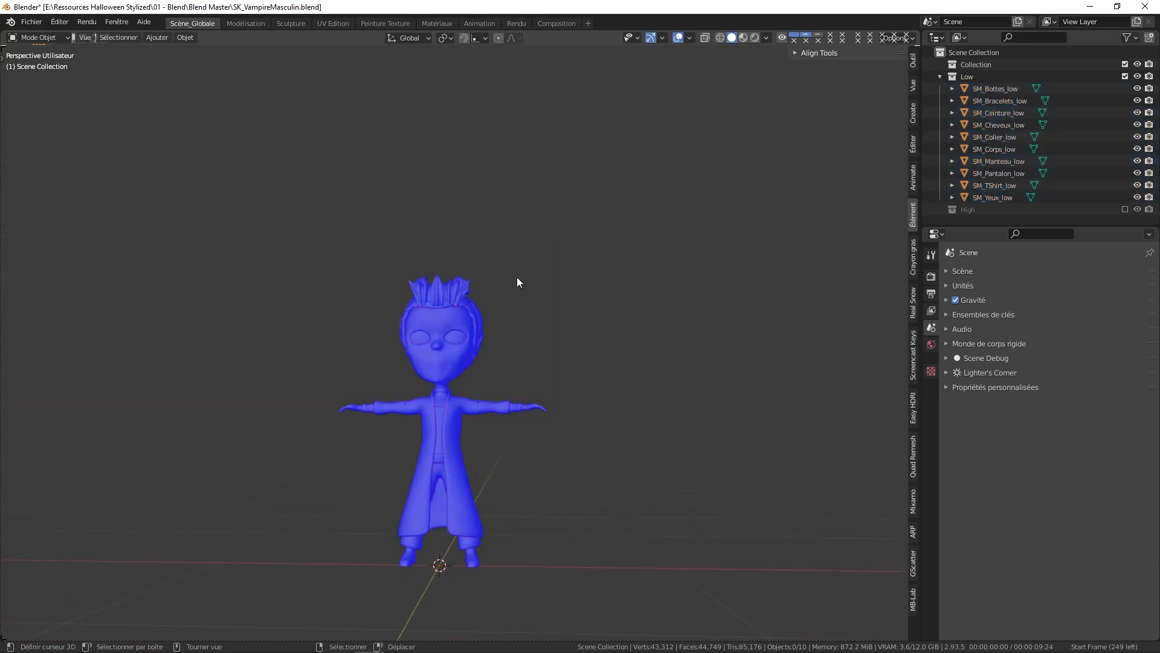
key("a")
left_click(520, 234)
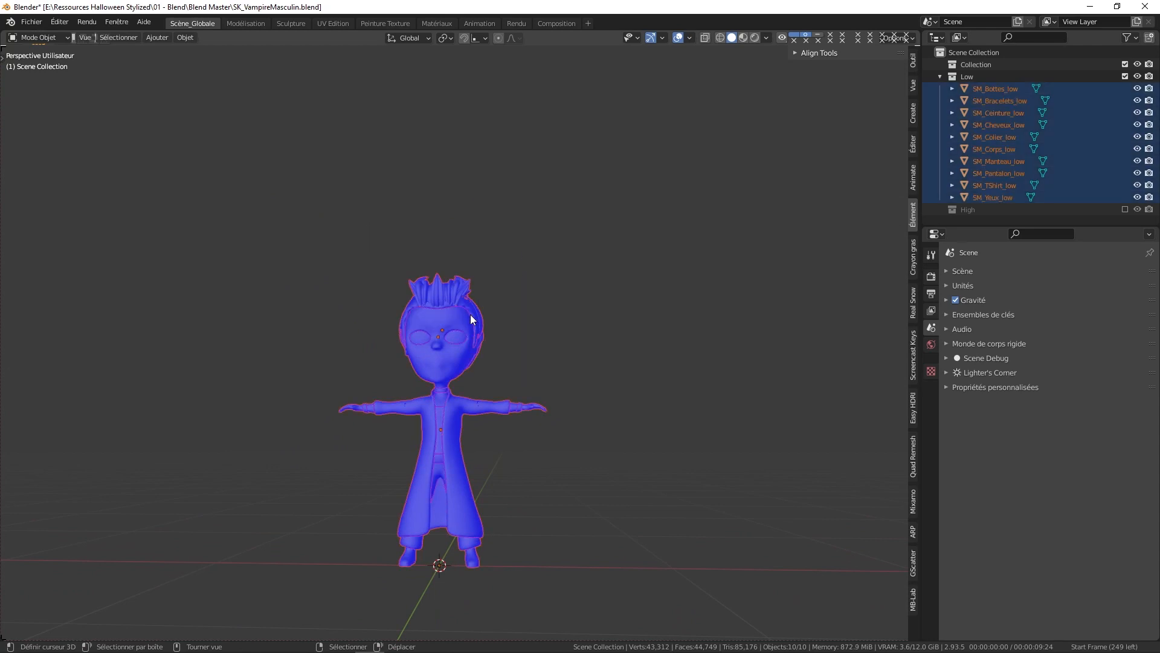
key("Tab")
key("a")
left_click(524, 243)
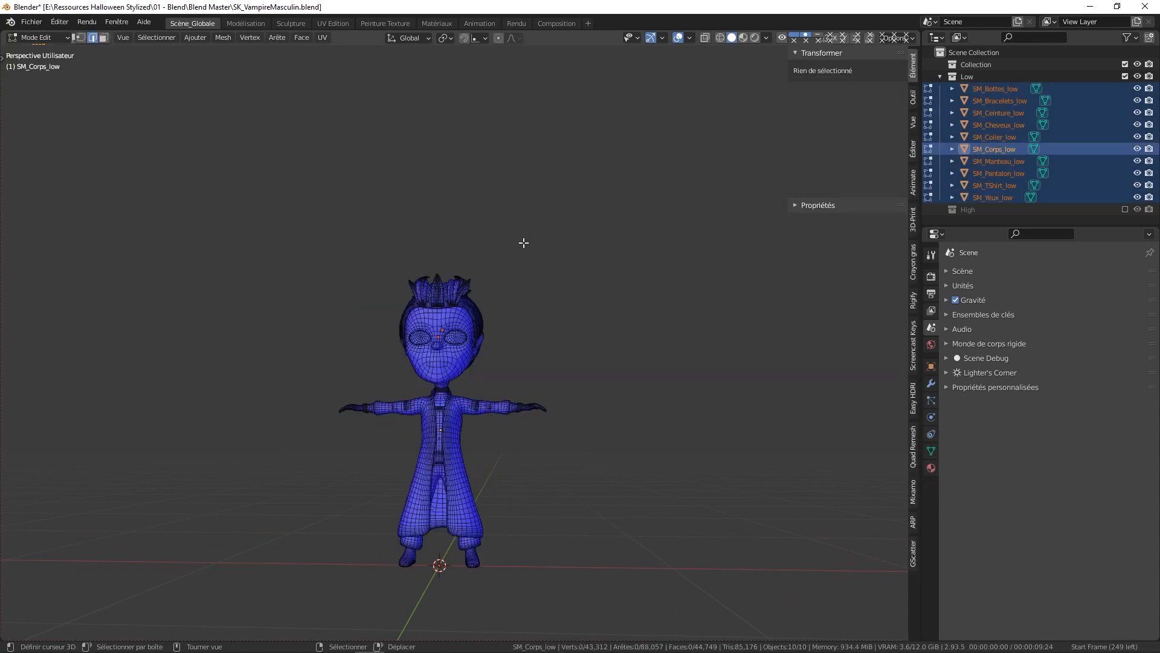
key("a")
left_click(527, 200)
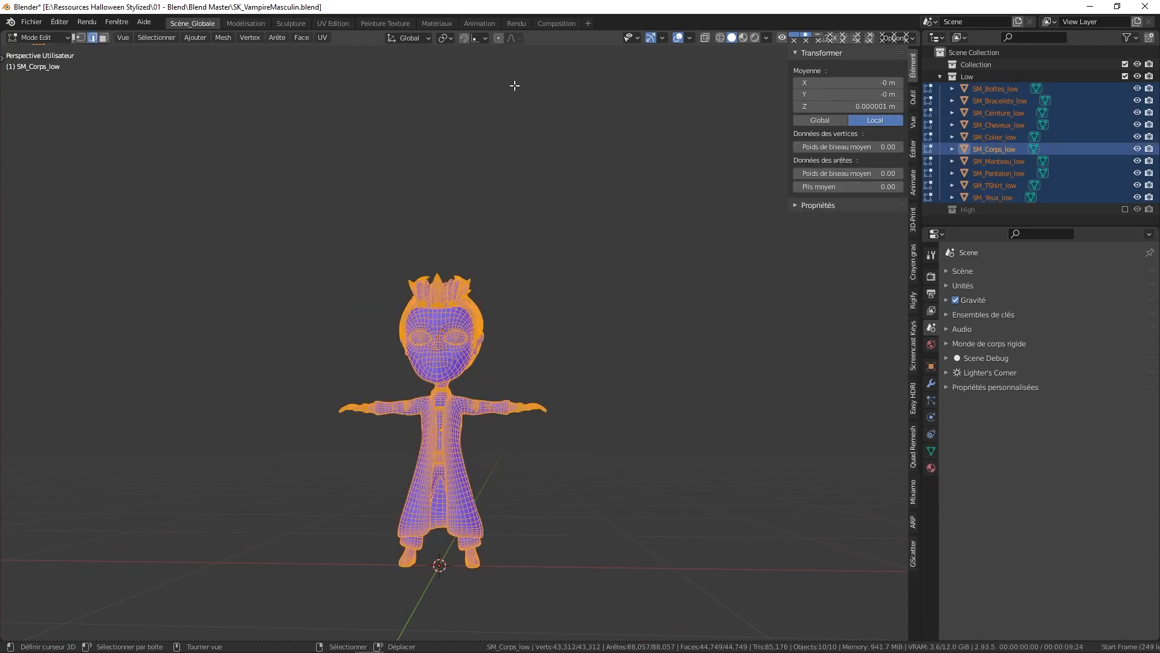
Step: Bring up the UV Editing workspace and pack the UV islands of the whole low-poly character
left_click(334, 24)
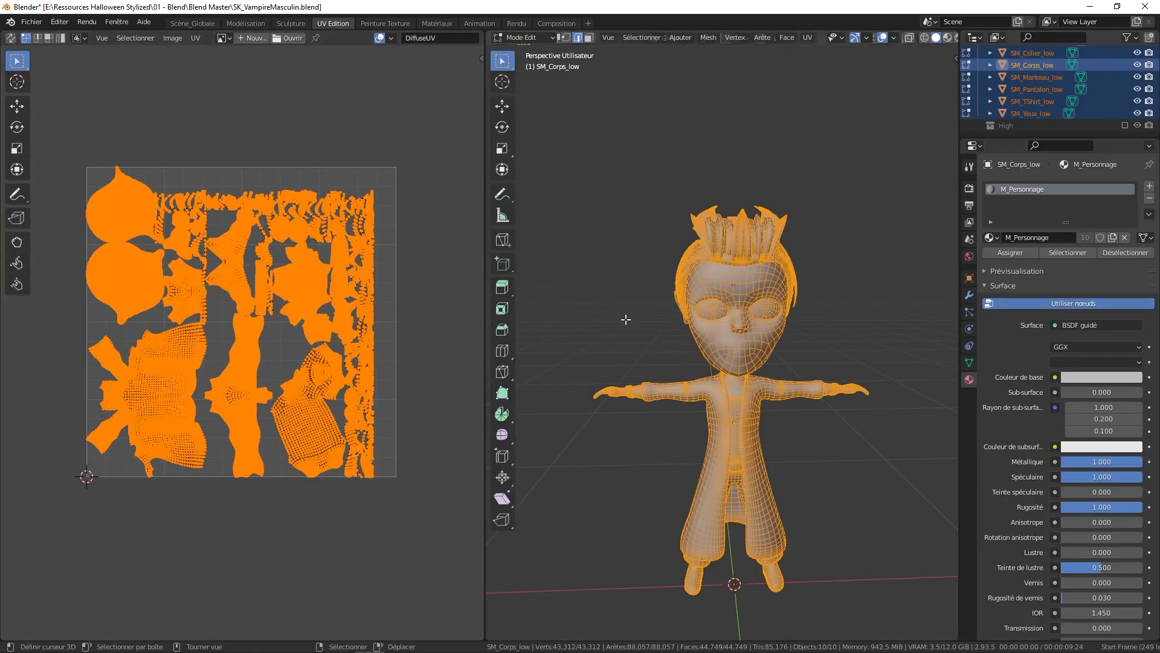
scroll(626, 319, "up", 2)
key("a")
left_click(633, 266)
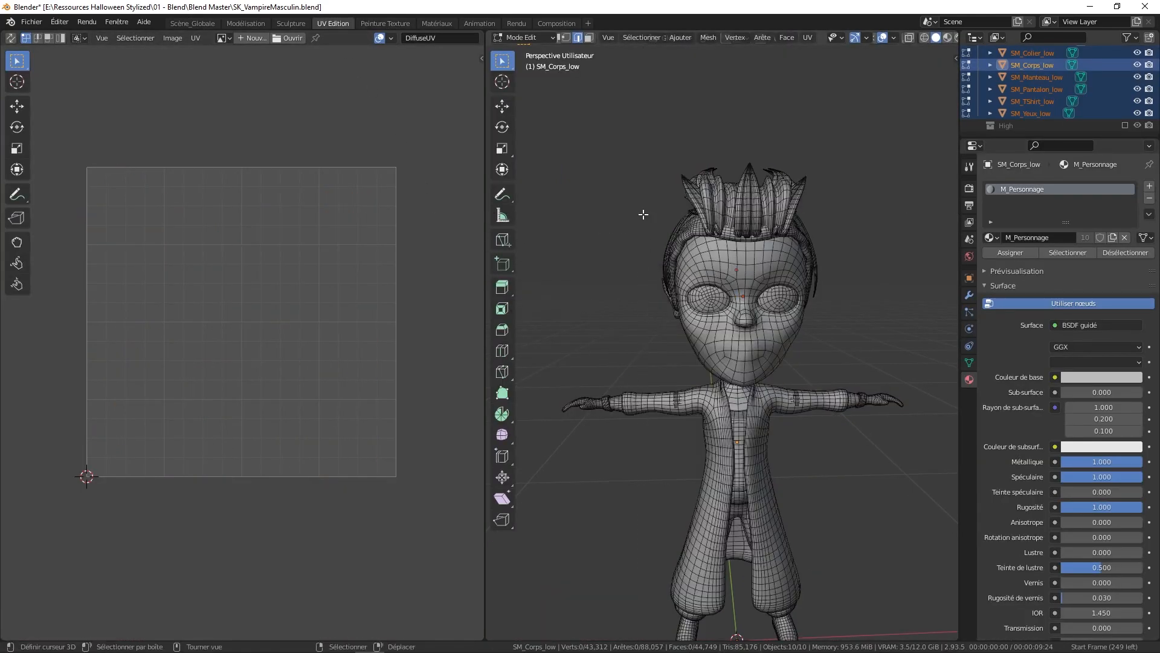
key("a")
left_click(550, 176)
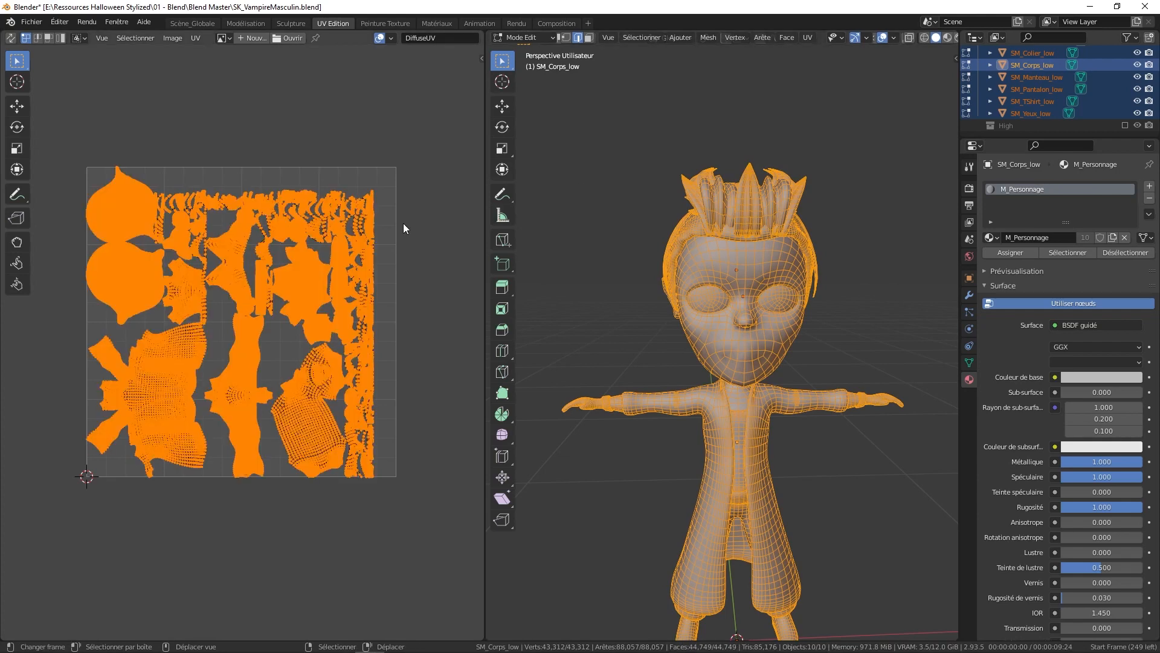
key("ctrl+p")
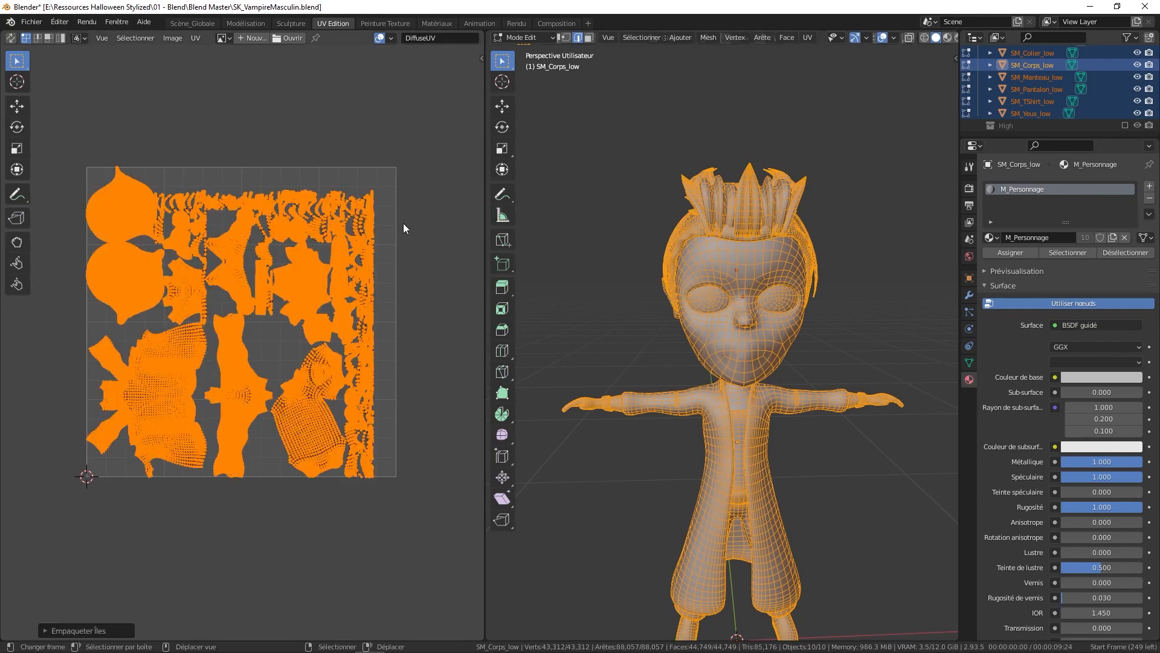
Step: Clear the selection, then select every separate hair strand on the head, including the spikes and side locks
key("a")
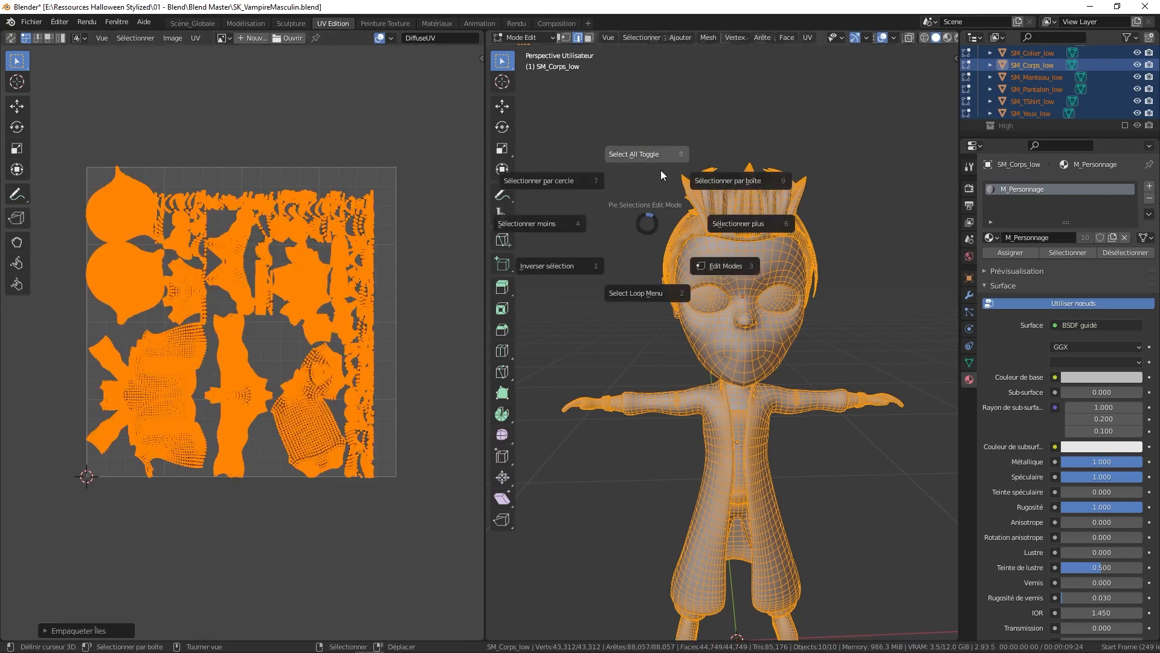
left_click(687, 183)
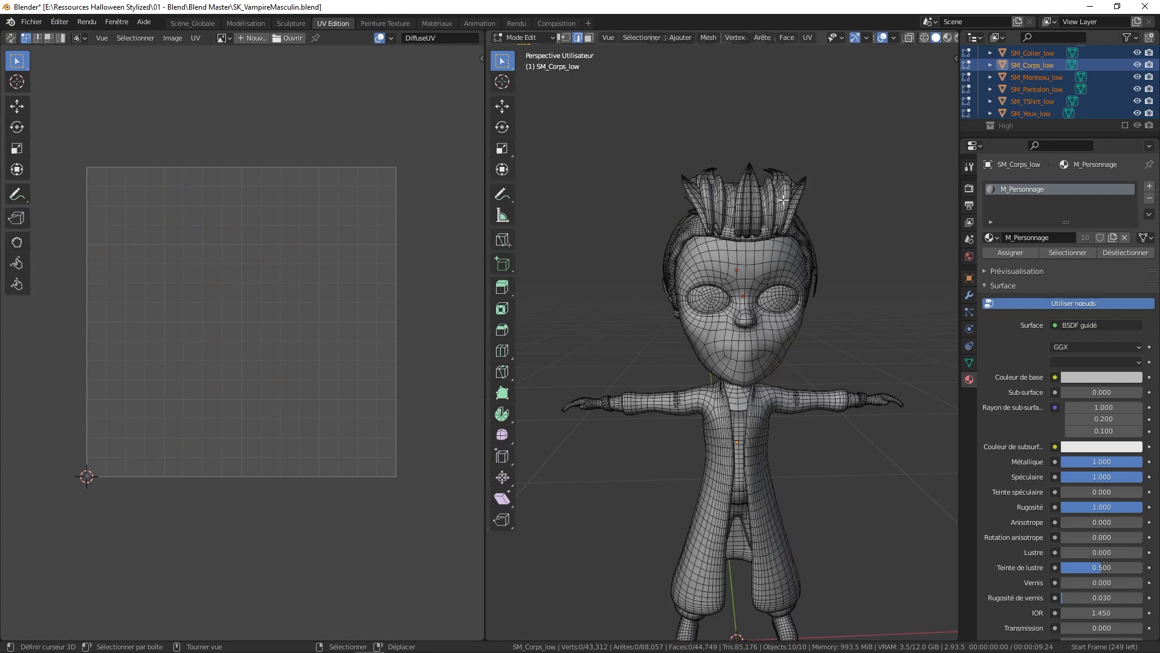
key("l")
key("l")
key("l")
key("l")
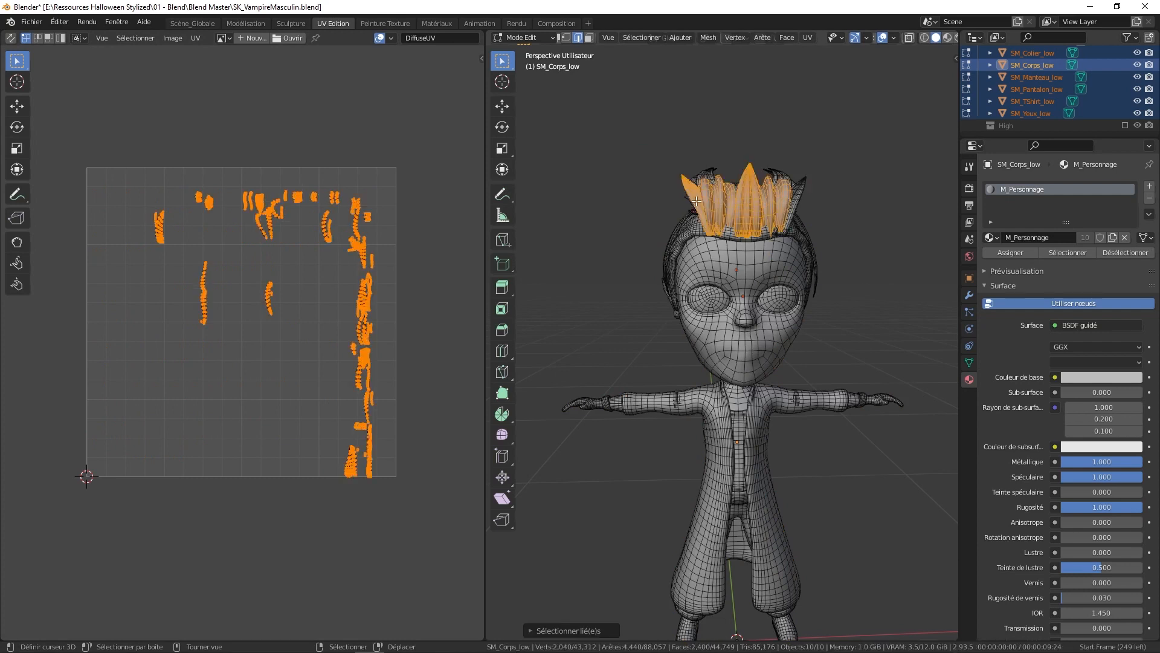
middle_click_drag(715, 204, 743, 263)
key("l")
key("l")
key("l")
key("l")
key("l")
key("l")
key("l")
key("l")
key("l")
key("l")
key("l")
scroll(570, 189, "up", 3)
scroll(570, 197, "up", 2)
key("l")
Step: Unwrap the selected hair strands with Smart UV Project using a 66° angle limit and 0.000 island margin
key("u")
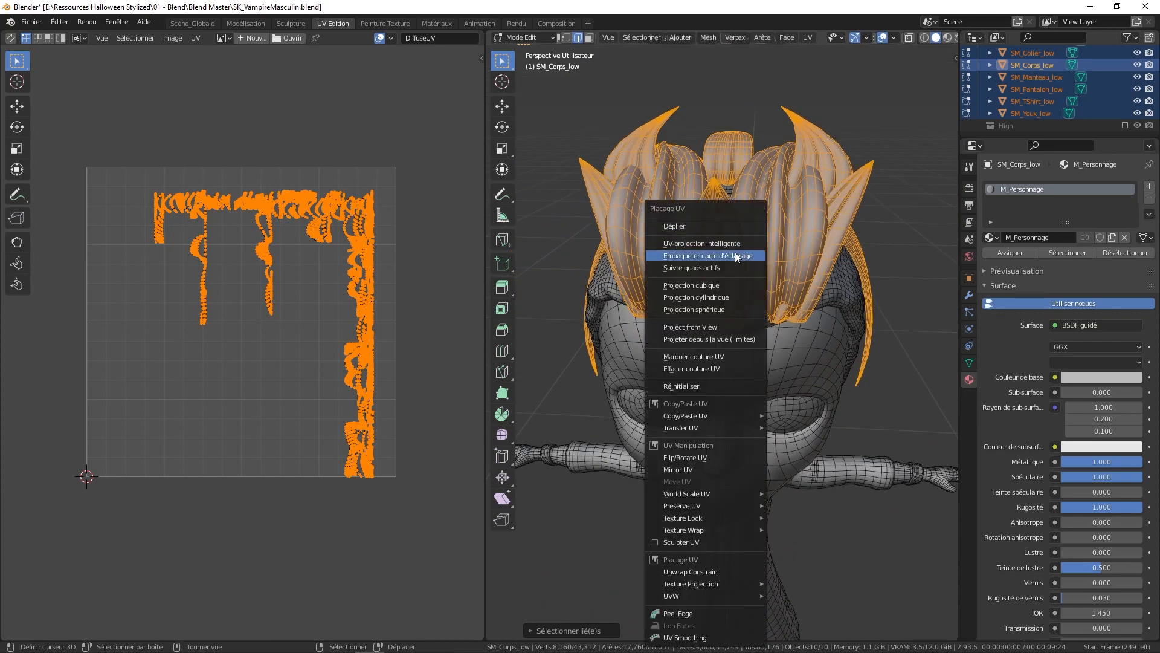
left_click(744, 251)
left_click(740, 342)
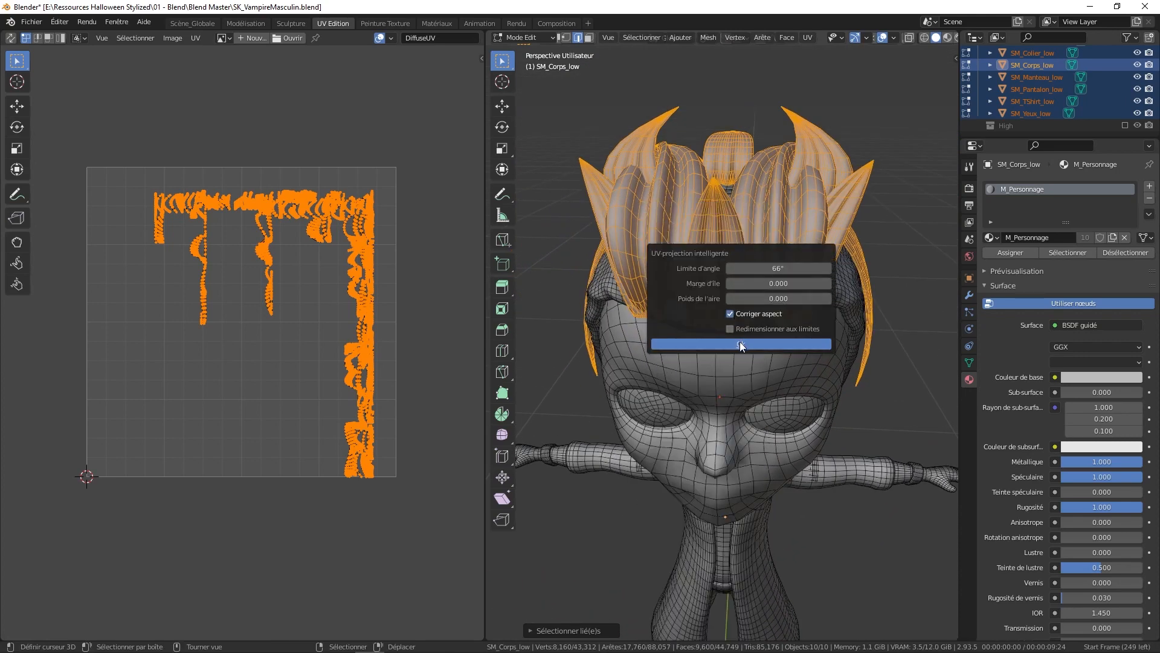
scroll(750, 325, "down", 4)
middle_click_drag(750, 326, 726, 286)
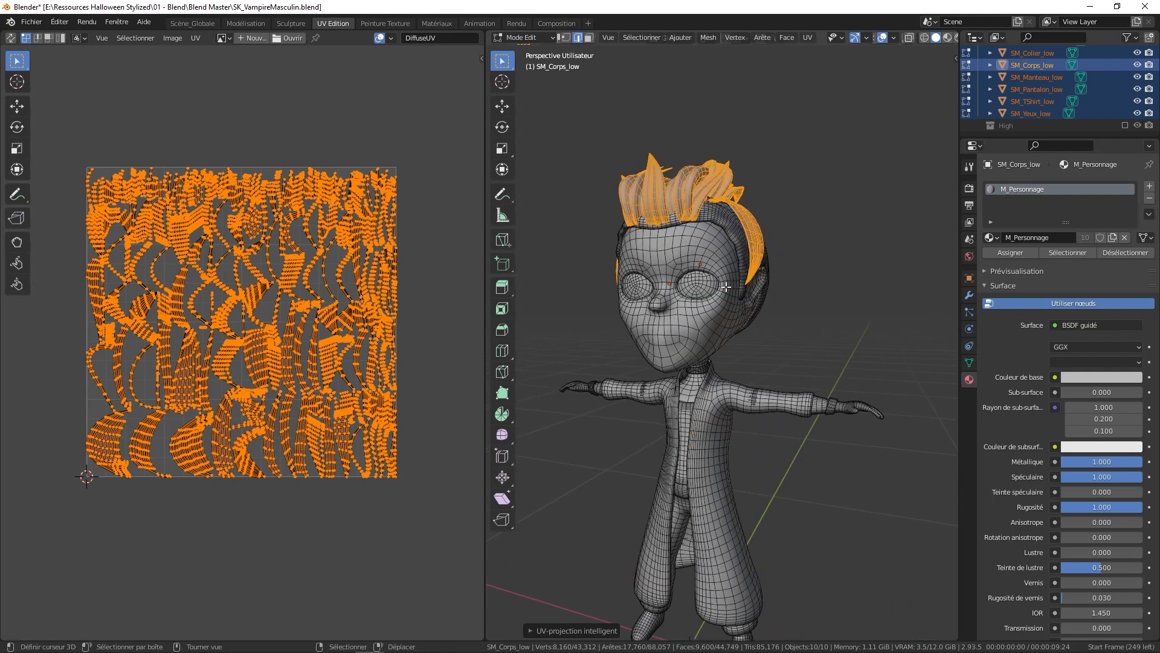
Step: Duplicate the hair strands in place, separate the copy into its own object and select that object in Object Mode
key("shift+d")
key("Escape")
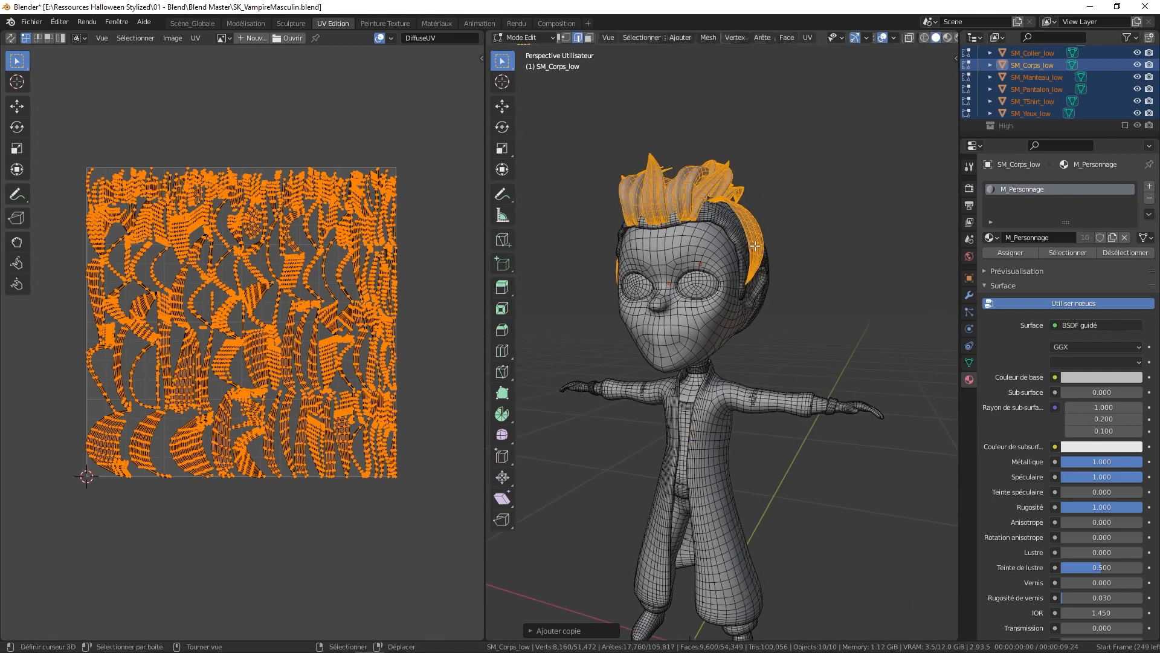
key("p")
left_click(755, 248)
key("Tab")
left_click(725, 184)
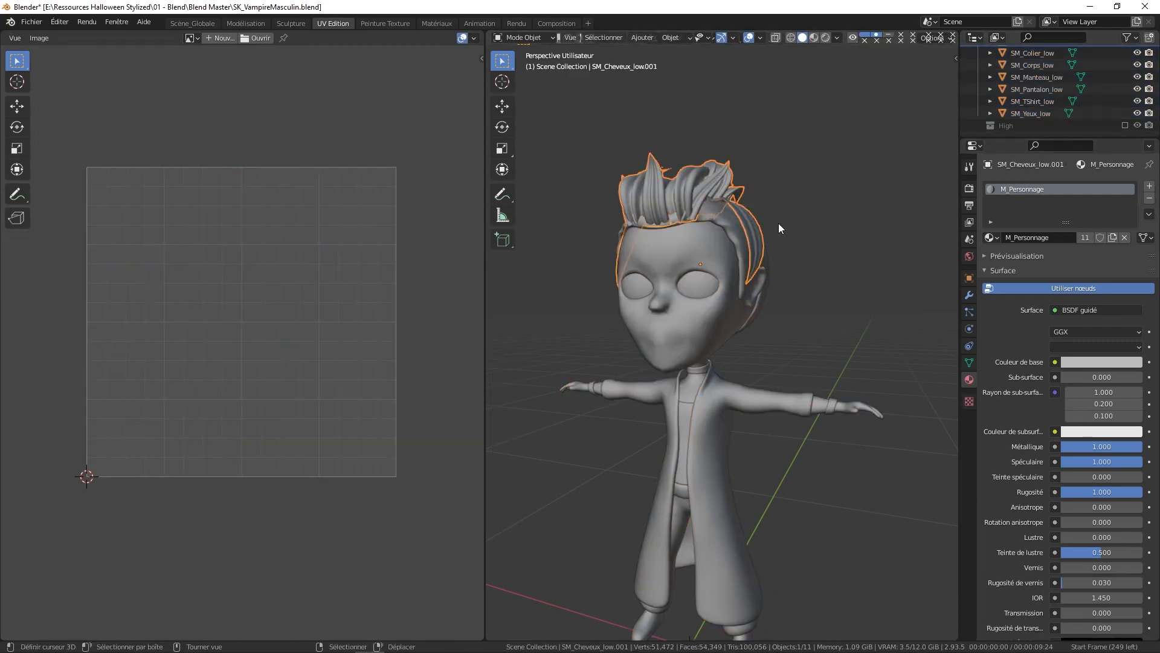
Step: Rename the separated hair object SM_Cheveux_high
scroll(1036, 107, "up", 3)
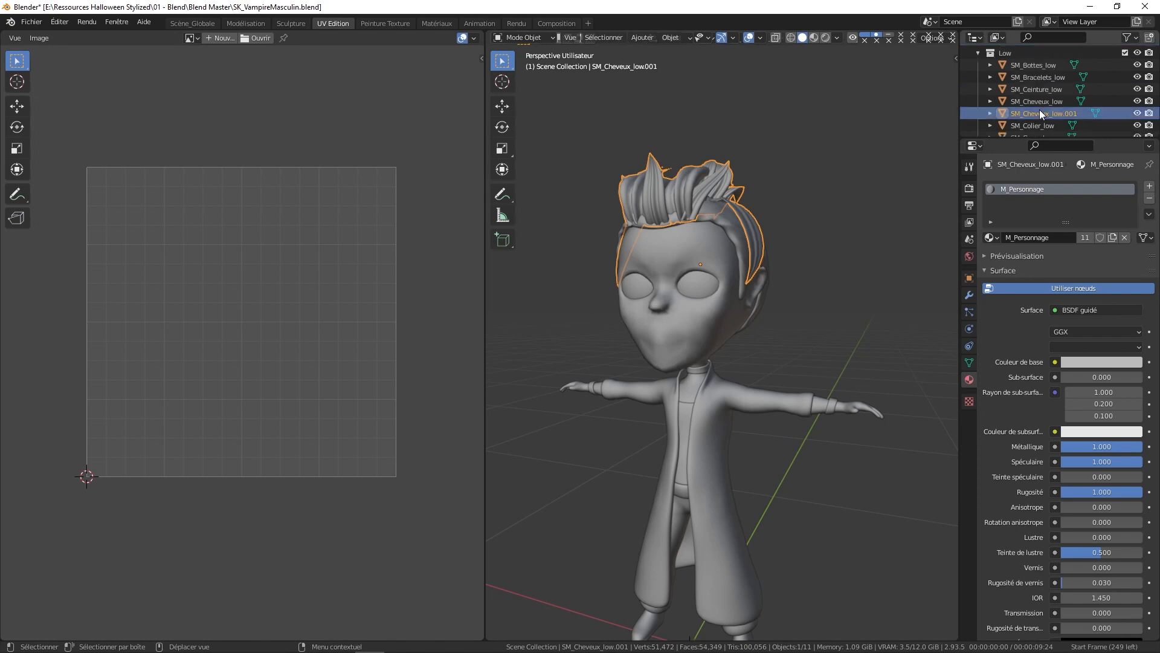
scroll(1057, 116, "down", 1)
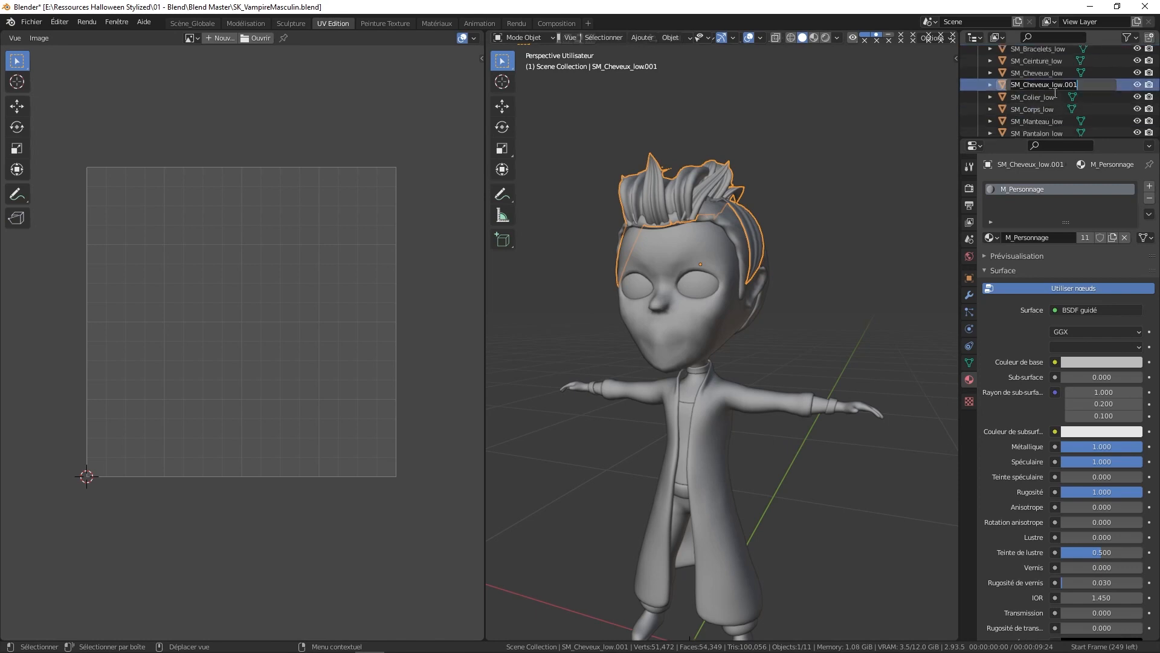
double_click(1054, 84)
key("BackSpace")
key("BackSpace")
key("BackSpace")
key("BackSpace")
key("BackSpace")
key("BackSpace")
key("BackSpace")
type("high")
key("Return")
Step: Move SM_Cheveux_high from the Low collection into the High collection
scroll(1064, 67, "up", 1)
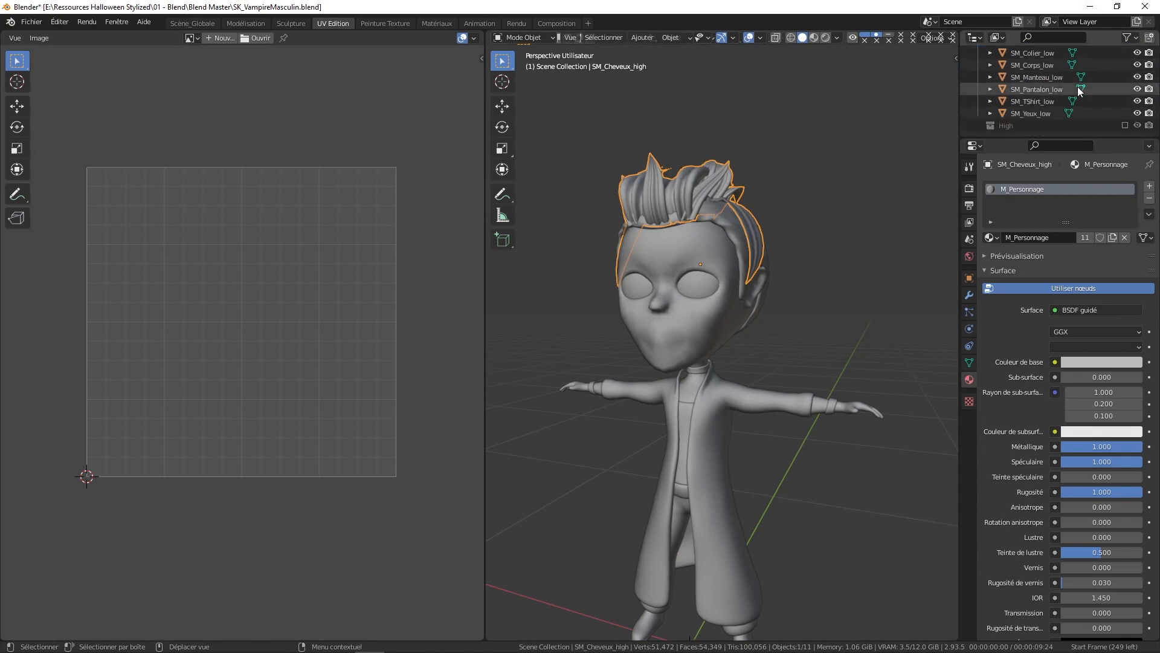
scroll(1051, 75, "down", 2)
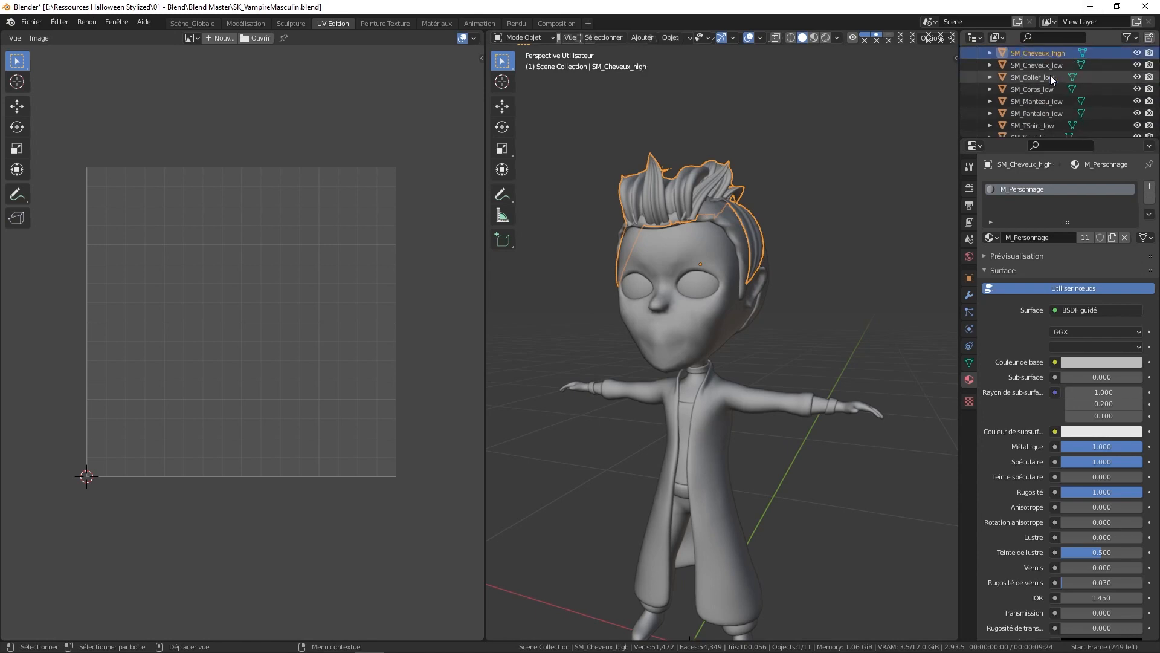
left_click_drag(1050, 63, 996, 123)
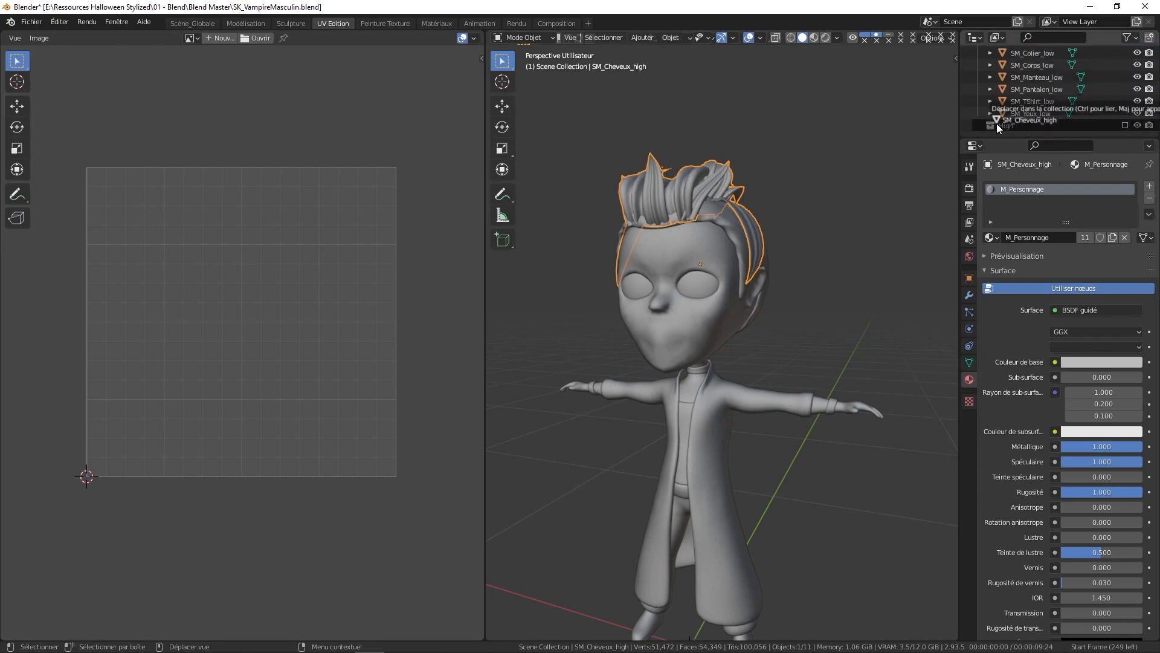
scroll(1023, 109, "up", 4)
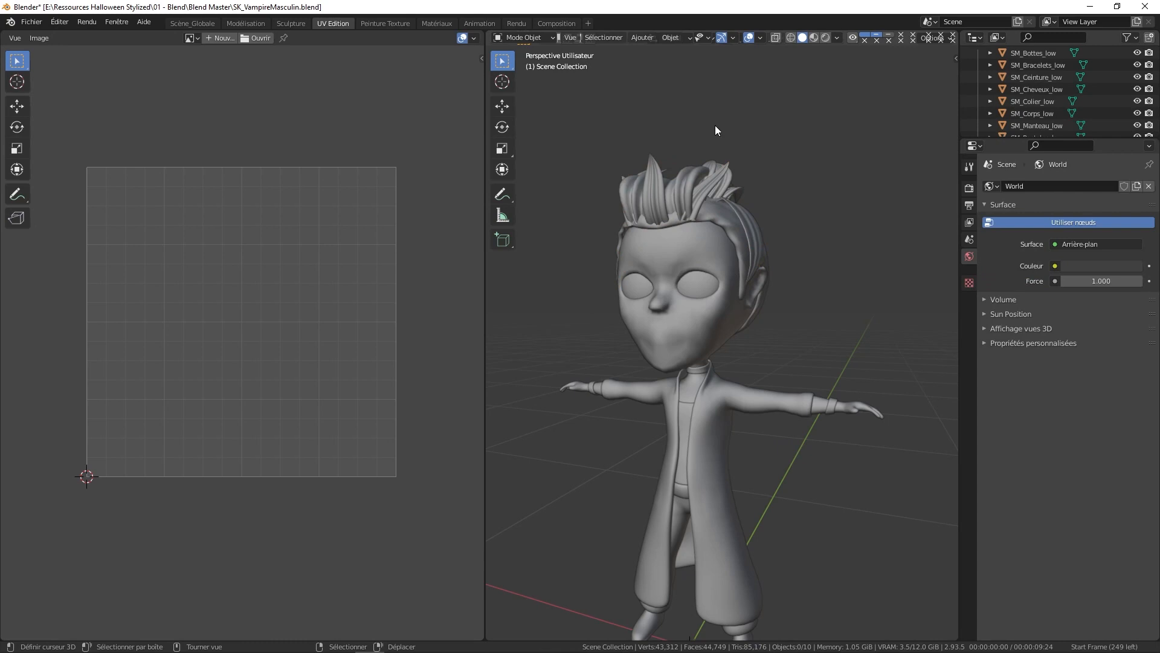
Step: Select the geometry of all low-poly objects in Edit Mode and repack their UV islands so the hair no longer overlaps
left_click(702, 170)
key("a")
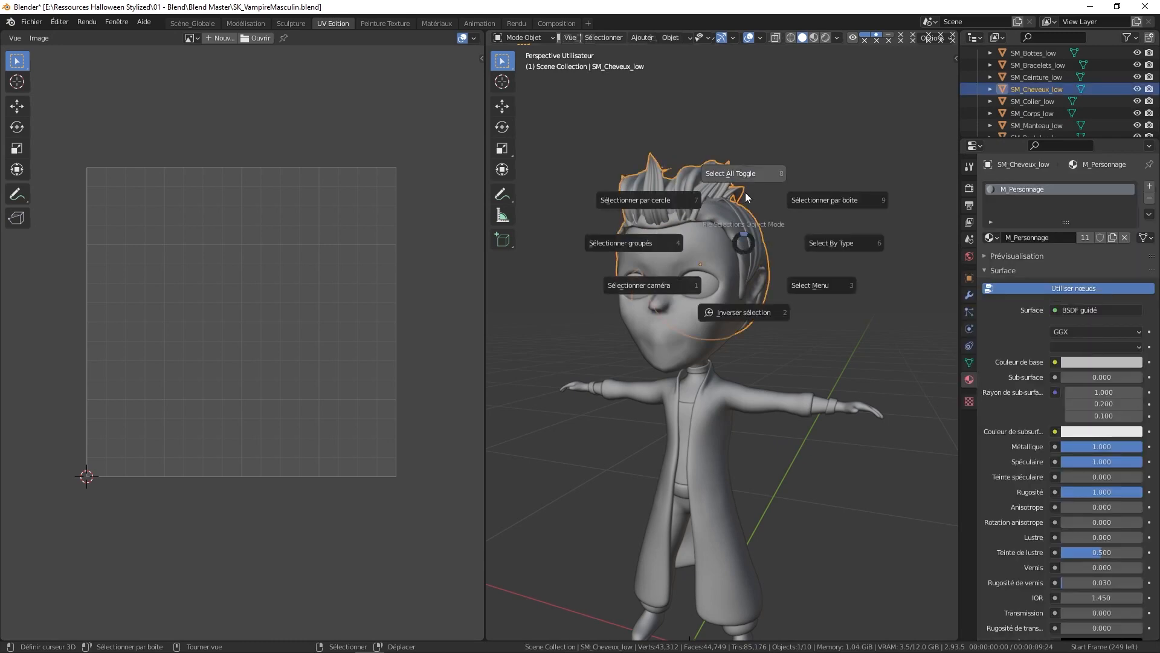
left_click(745, 192)
key("a")
left_click(749, 143)
key("Tab")
key("a")
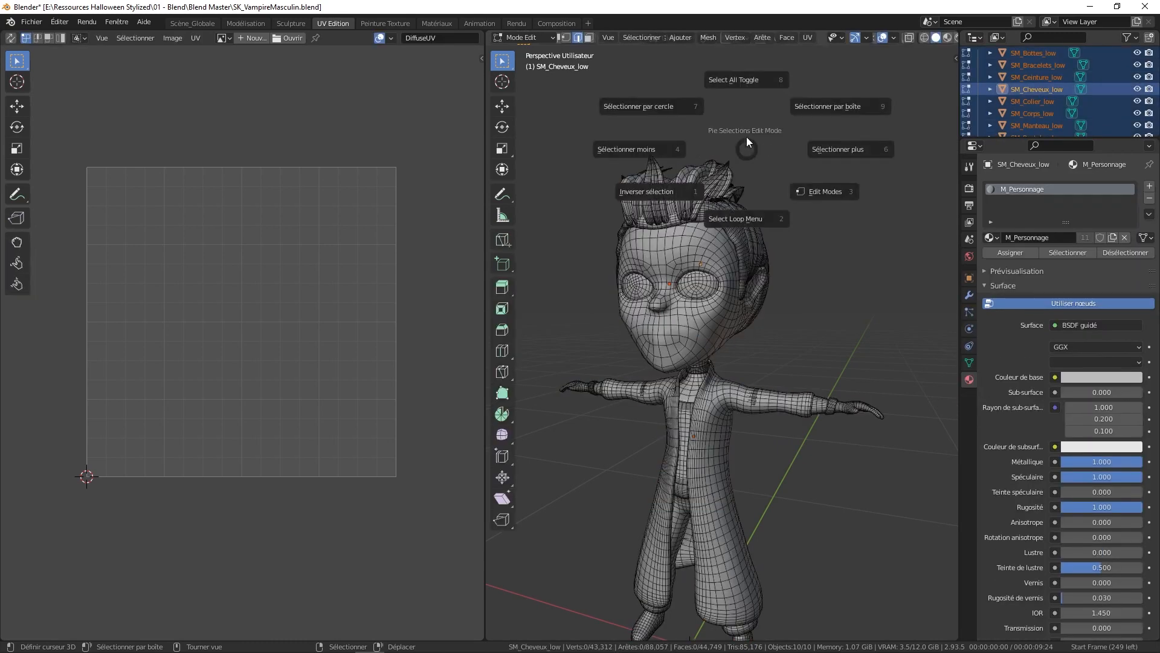
left_click(747, 80)
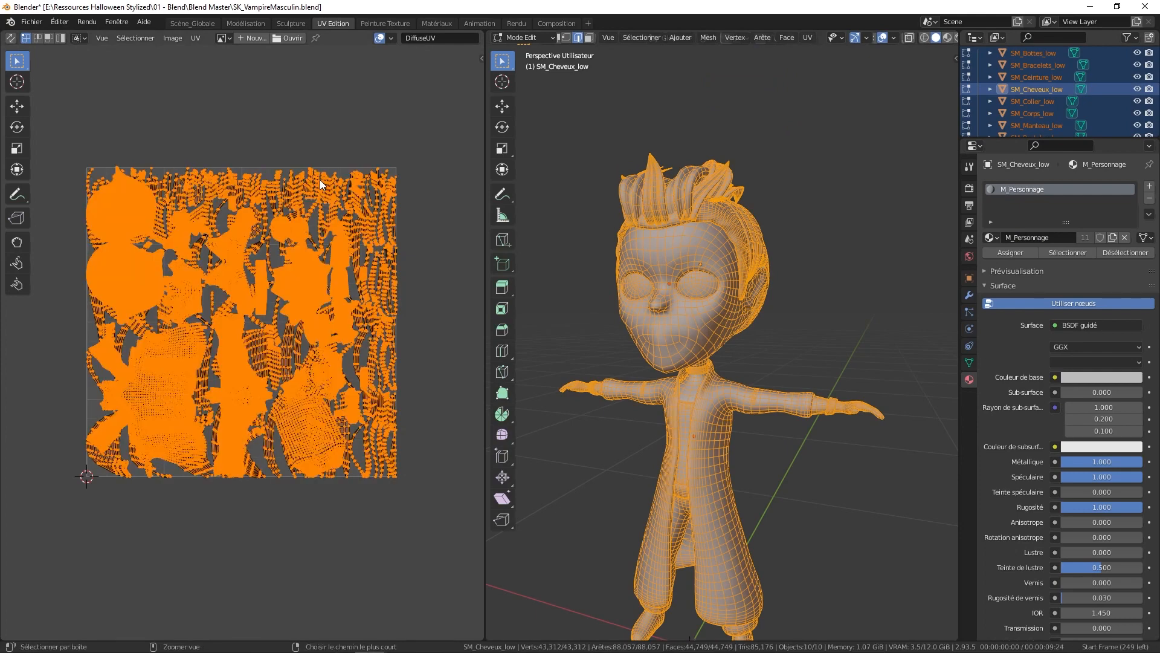
key("ctrl+p")
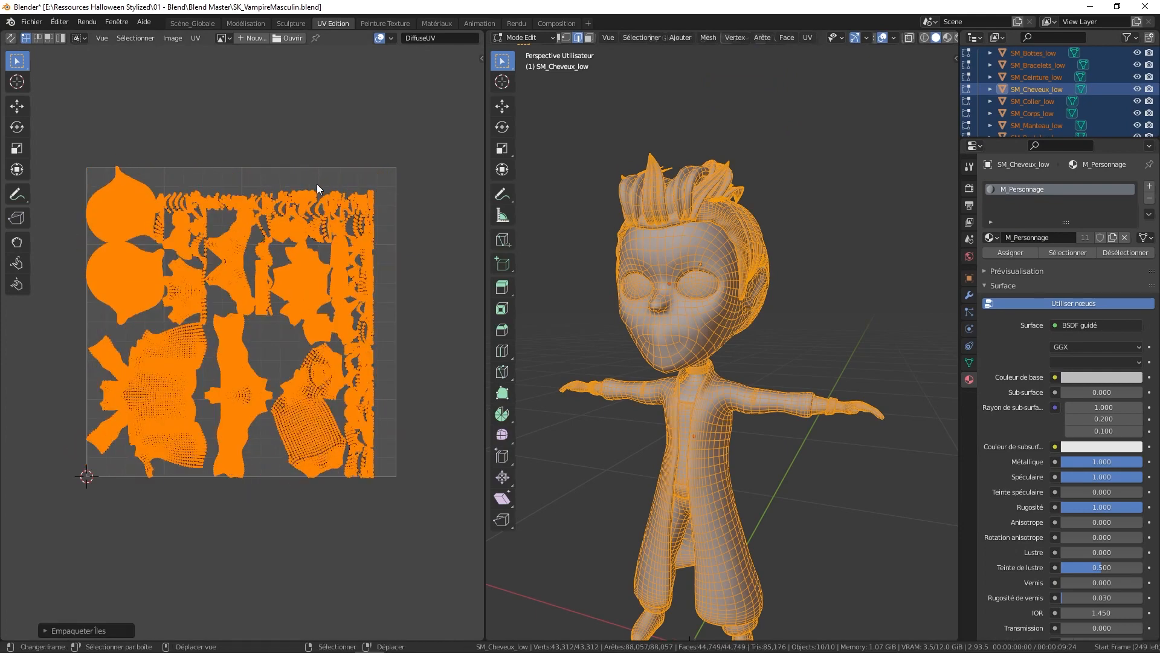
Step: Return to Object Mode and enable the High collection in the view layer
key("Tab")
scroll(1068, 121, "down", 4)
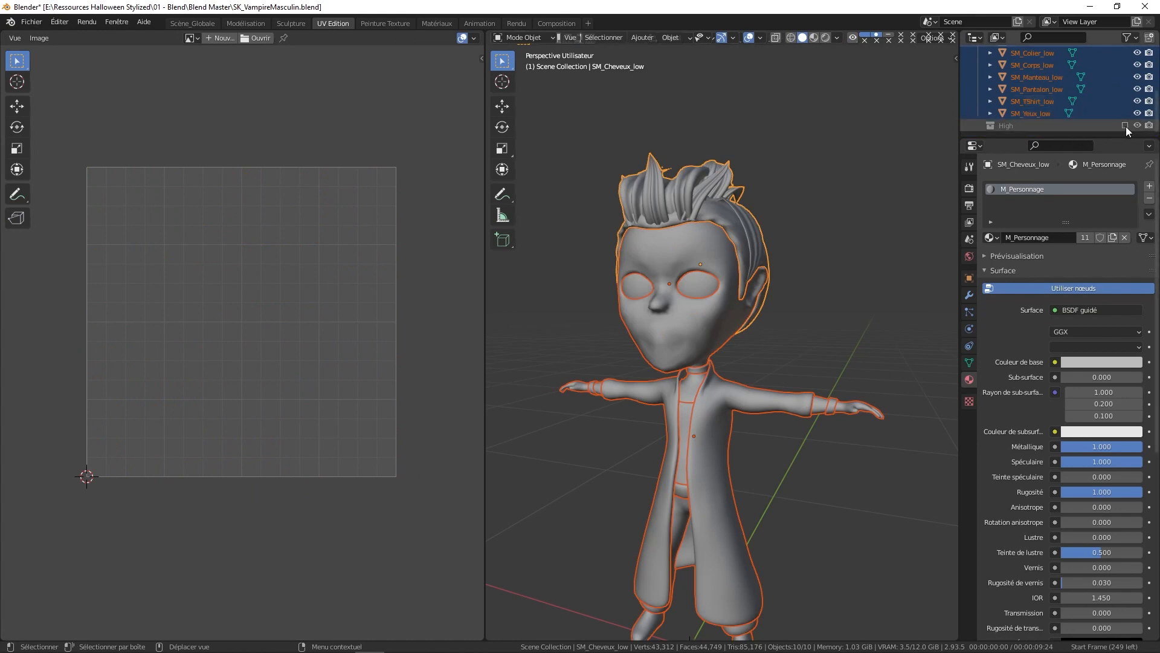
left_click(1124, 125)
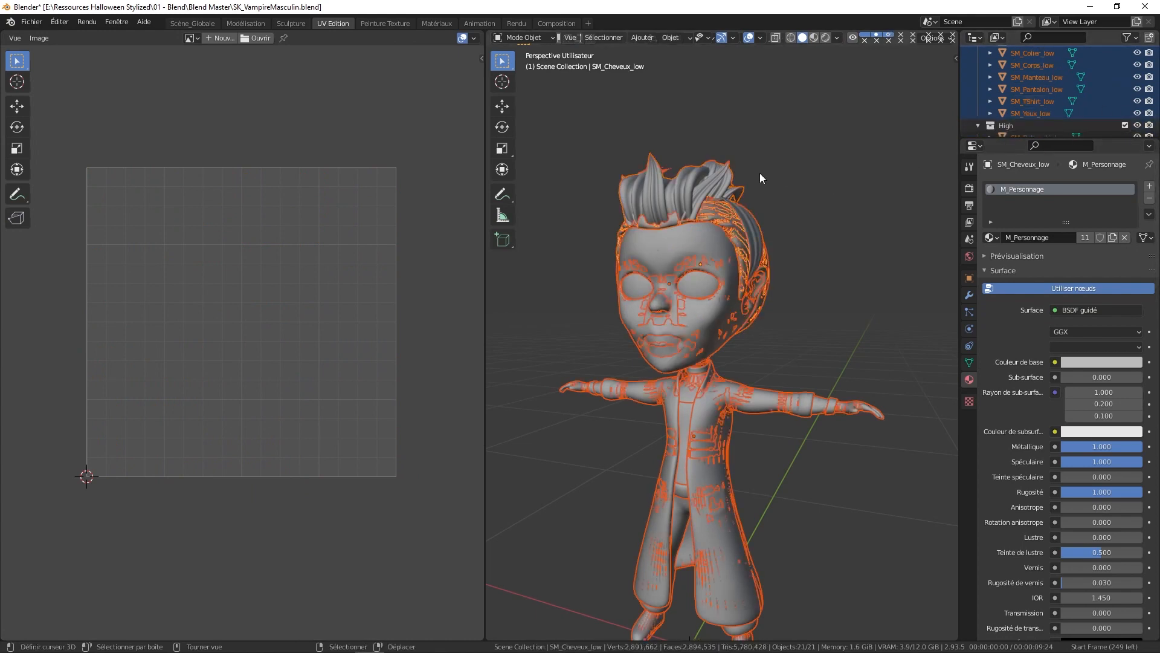
Step: Join SM_Cheveux_high.001 into SM_Cheveux_high, keeping SM_Cheveux_high as the active object
scroll(1054, 107, "down", 4)
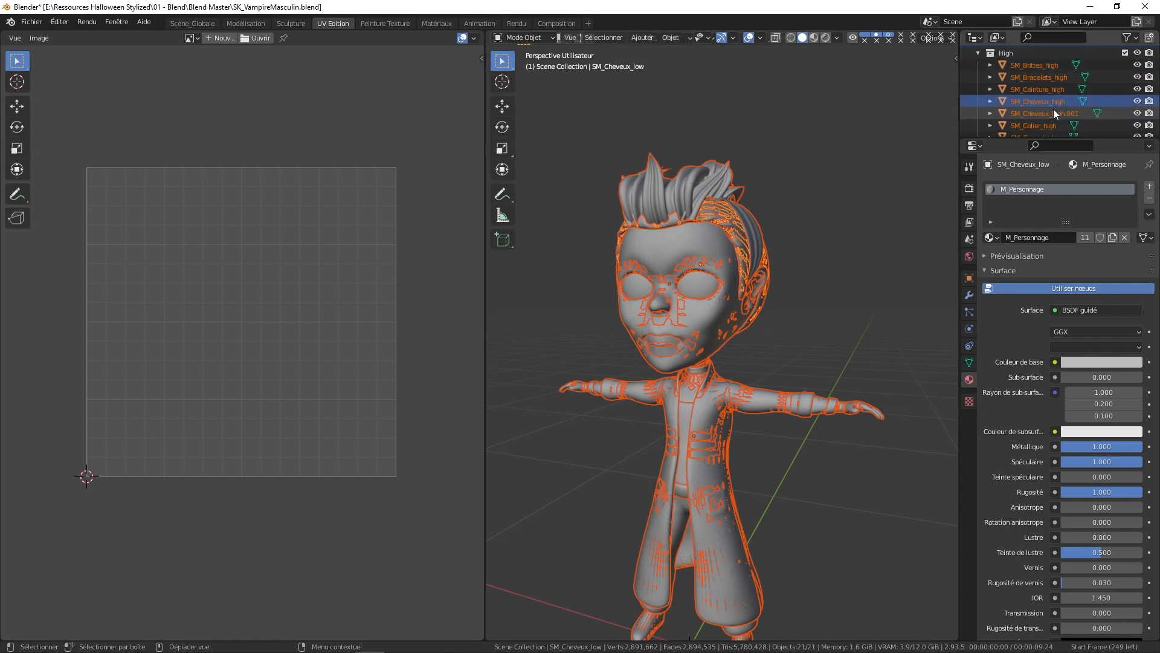
left_click(1060, 113)
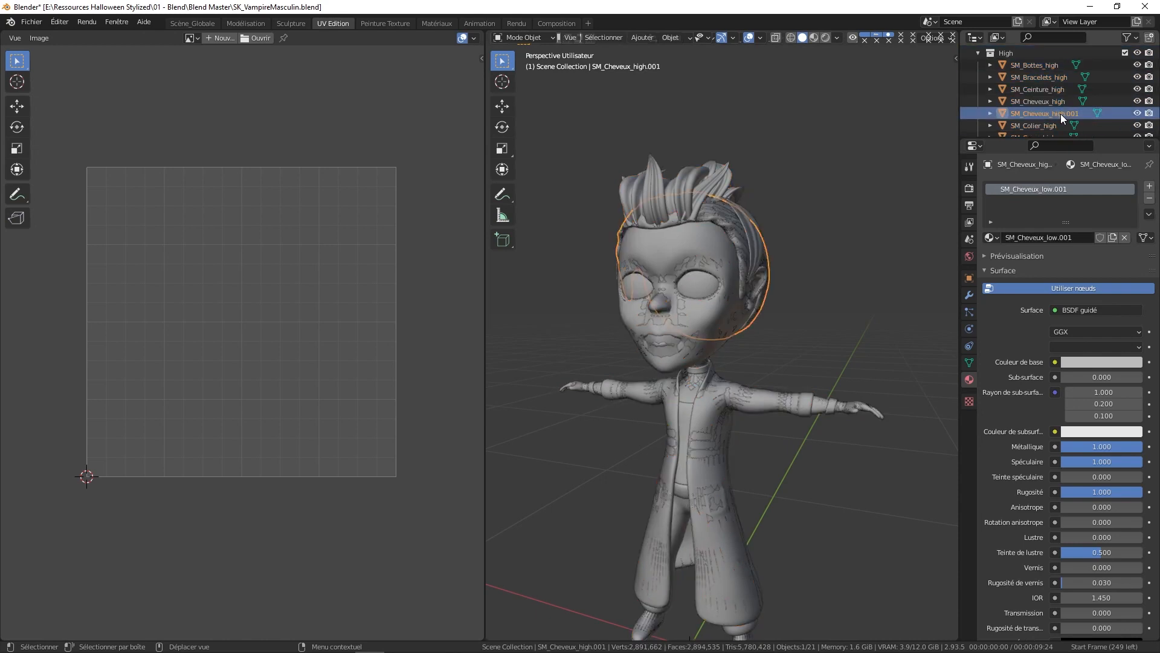
left_click(1054, 105)
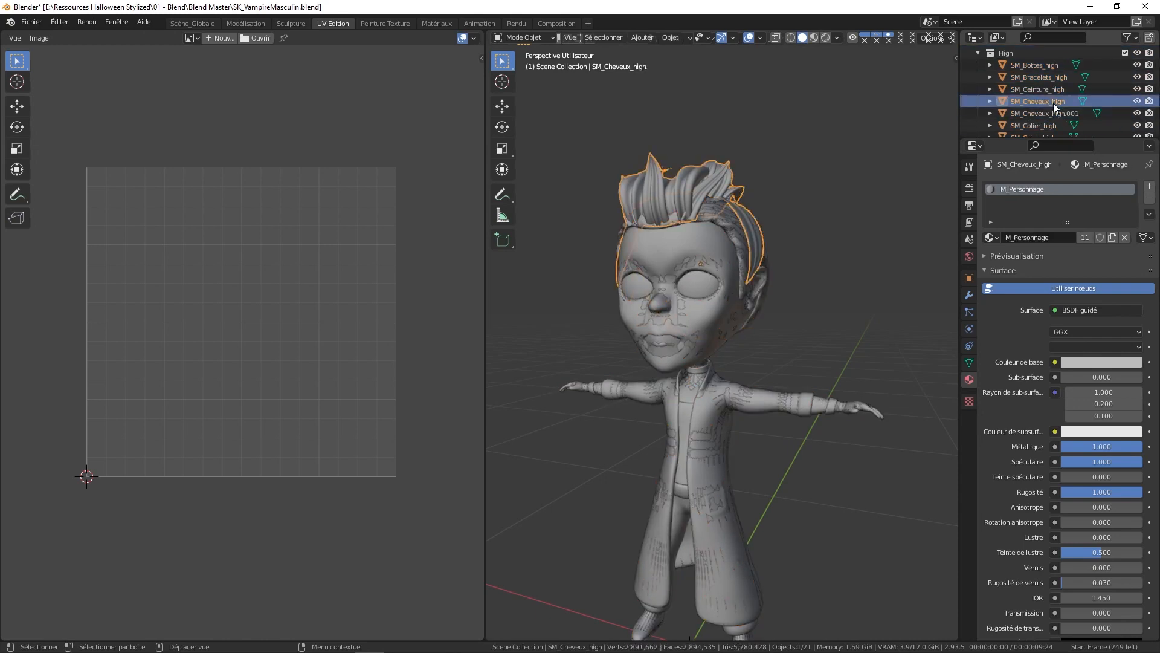
left_click(1054, 113, "ctrl")
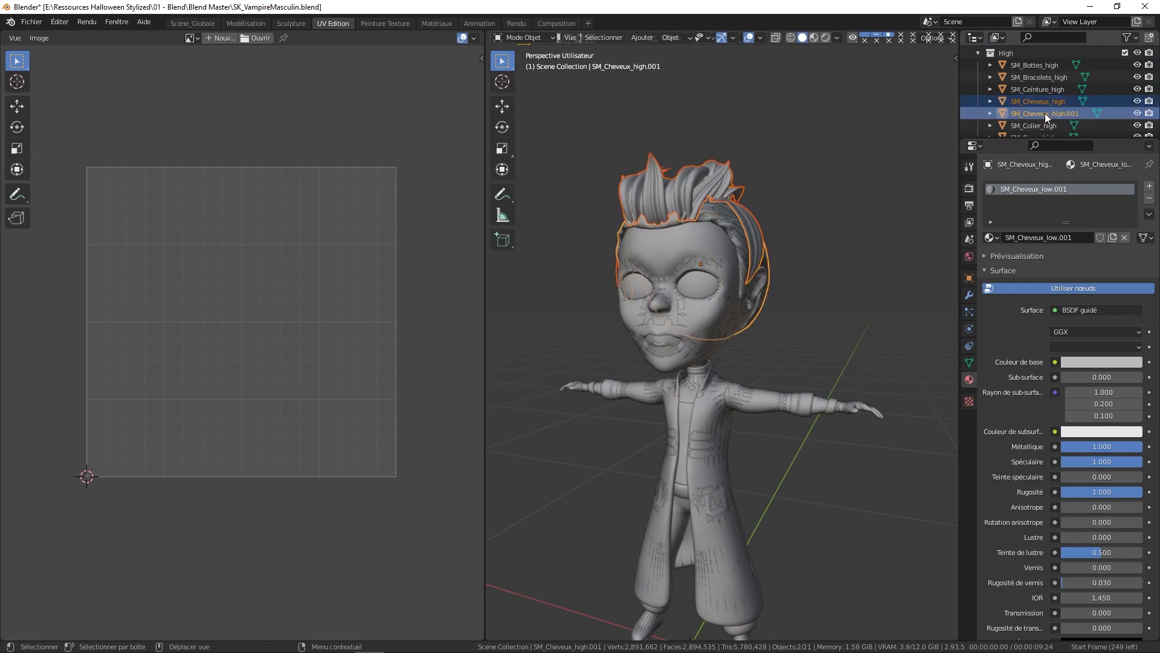
left_click(1056, 101, "ctrl")
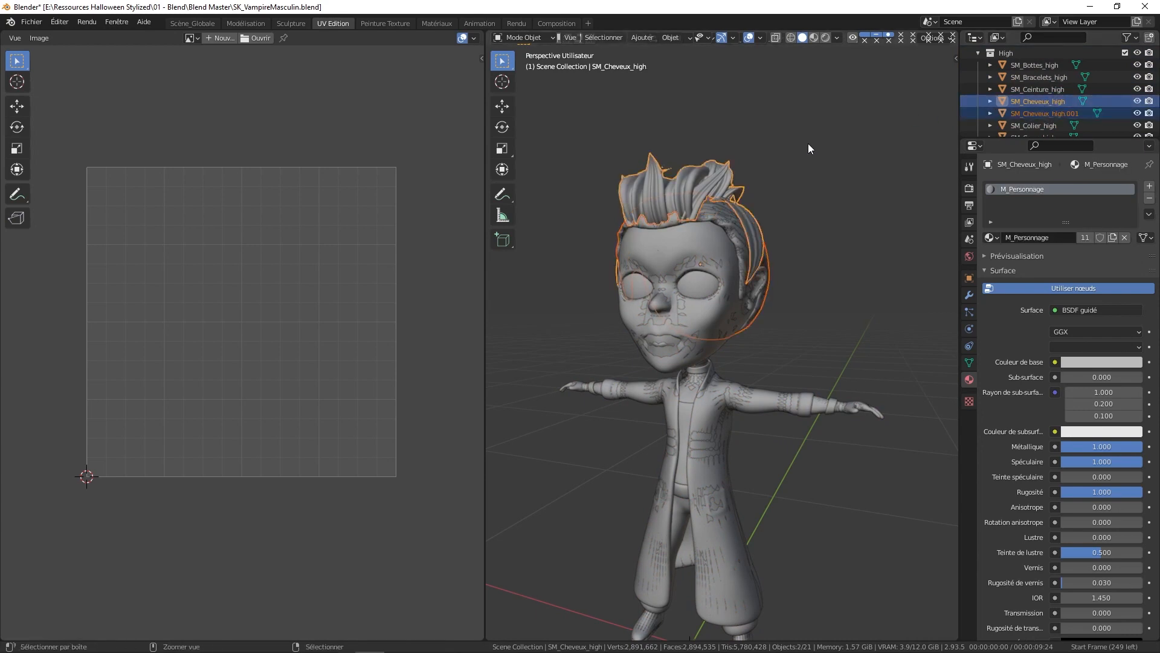
key("ctrl+j")
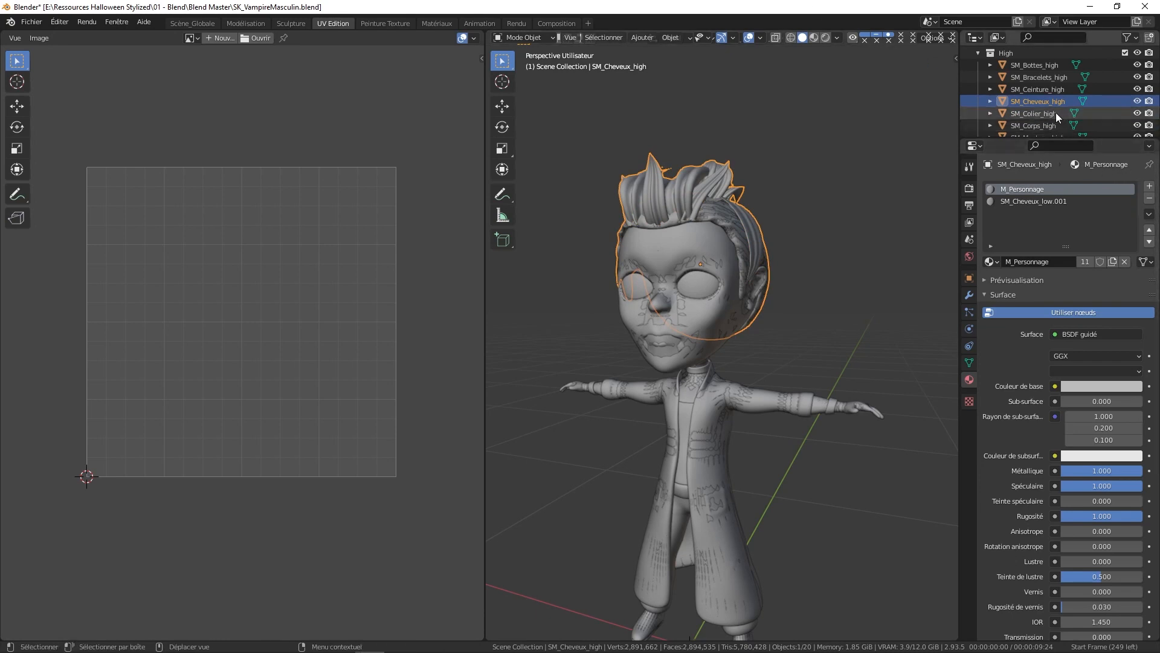
Step: Exclude the High collection from the view layer and select all the low-poly objects
scroll(1052, 118, "up", 2)
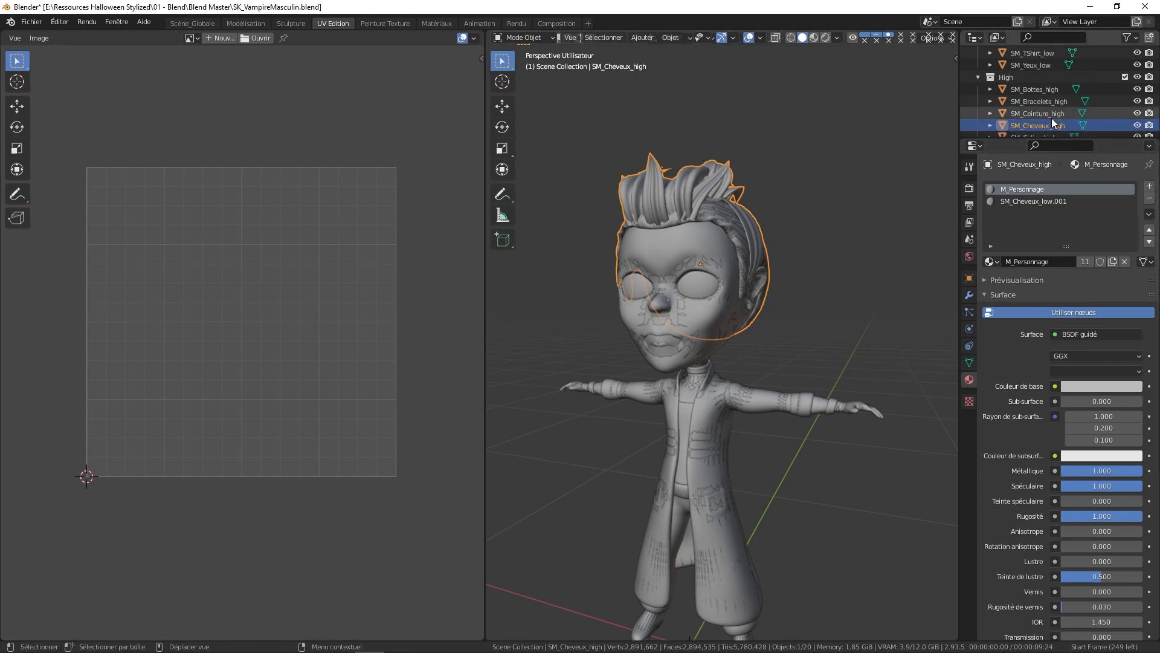
left_click(1125, 76)
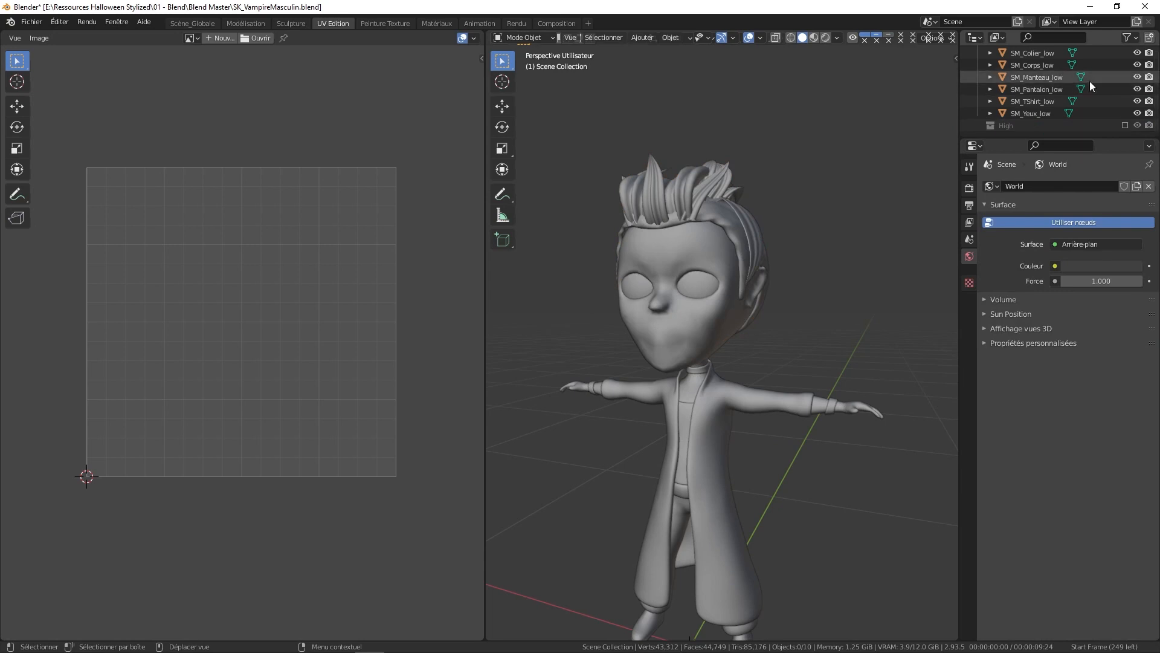
key("a")
left_click(782, 104)
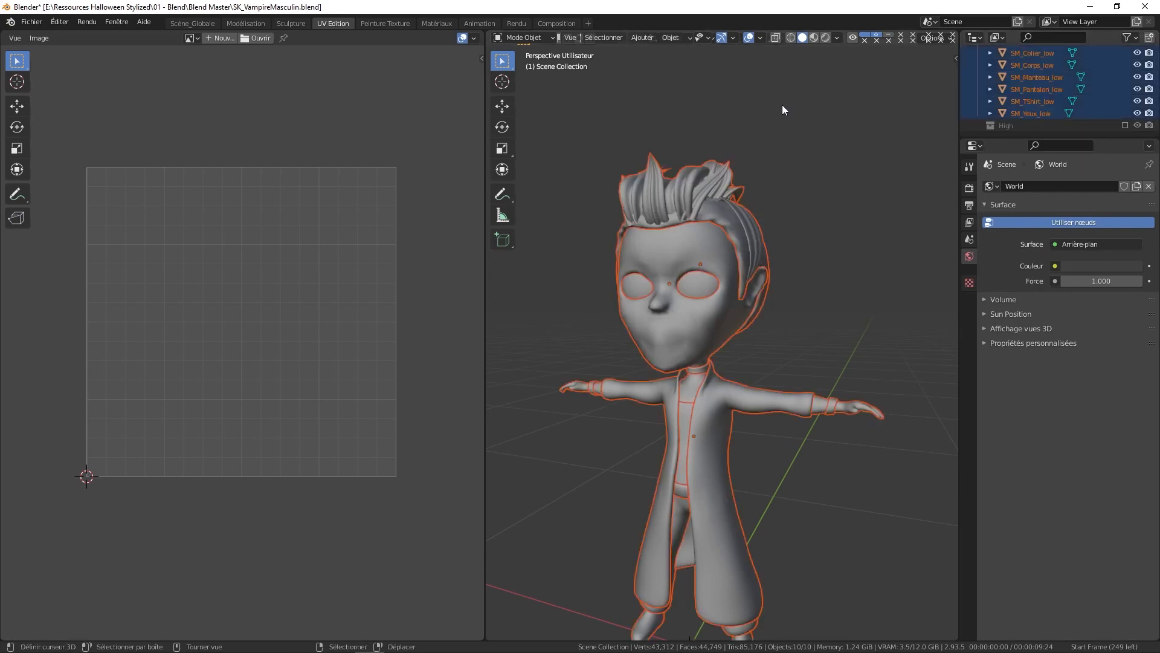
Step: Export the selected low-poly objects as FBX with the Export Substance preset, overwriting SK_VampireMasculin_low.fbx in the Export\Personnages\Substance folder
left_click(42, 27)
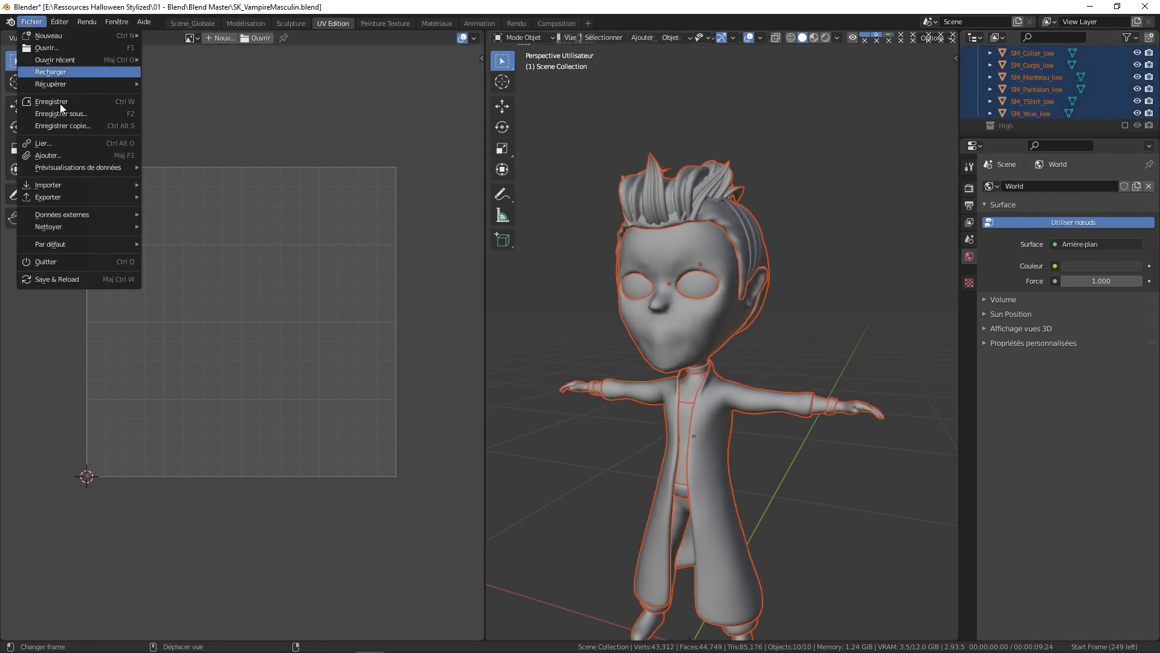
mouse_move(62, 197)
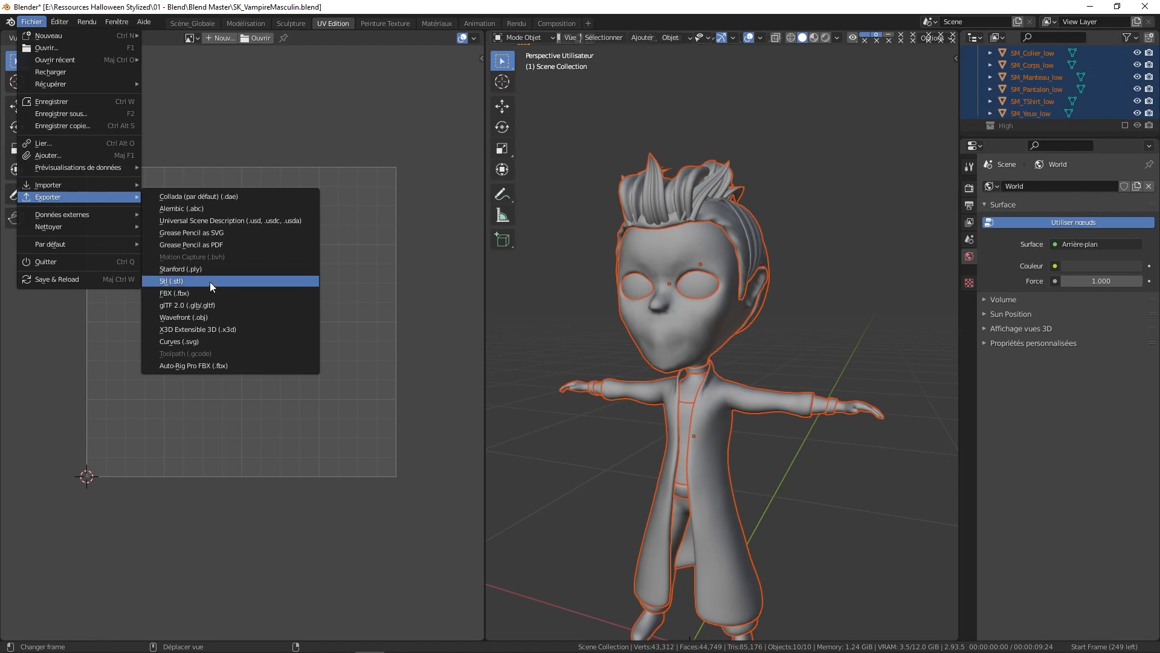
left_click(181, 293)
left_click(786, 153)
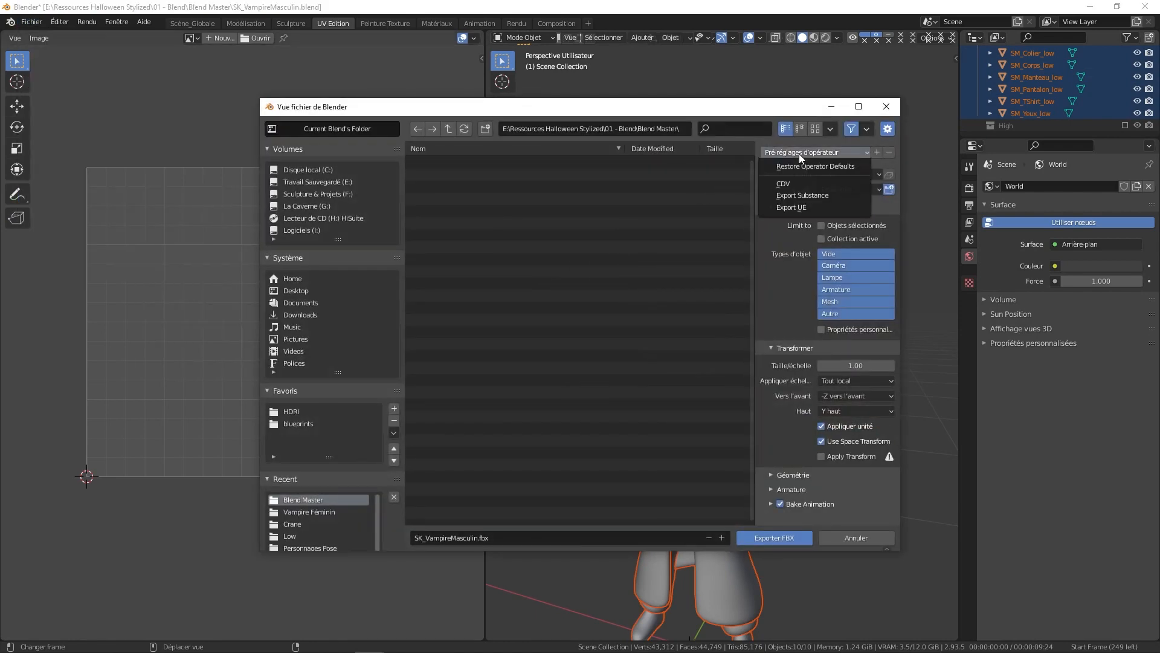
left_click(806, 193)
left_click(450, 129)
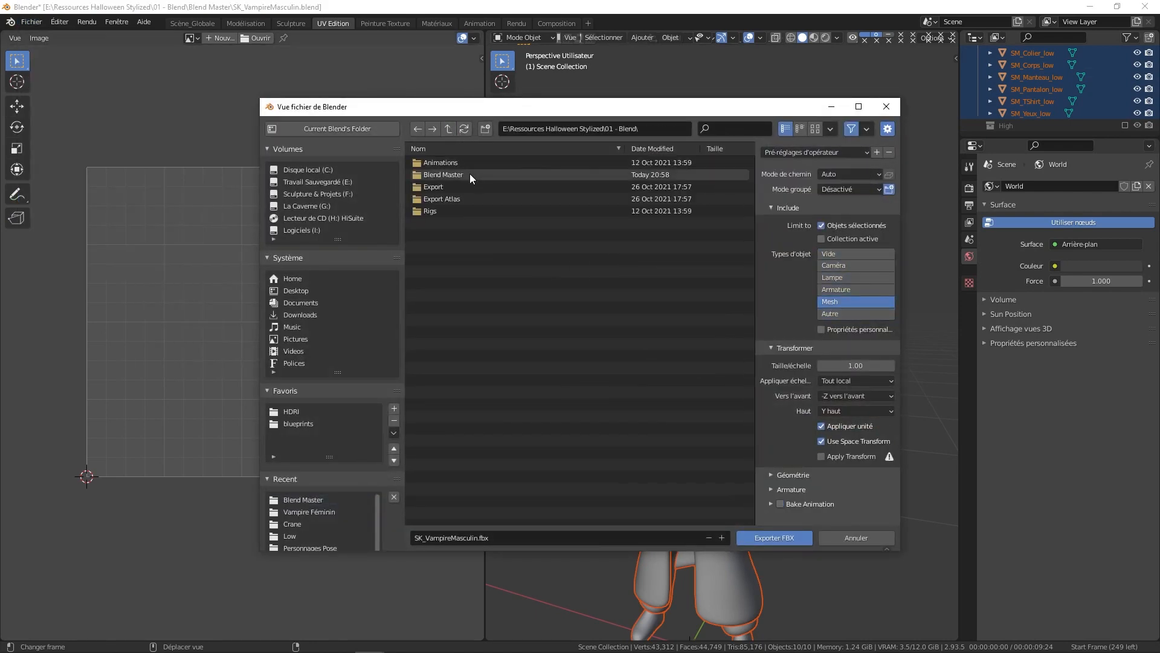
double_click(436, 188)
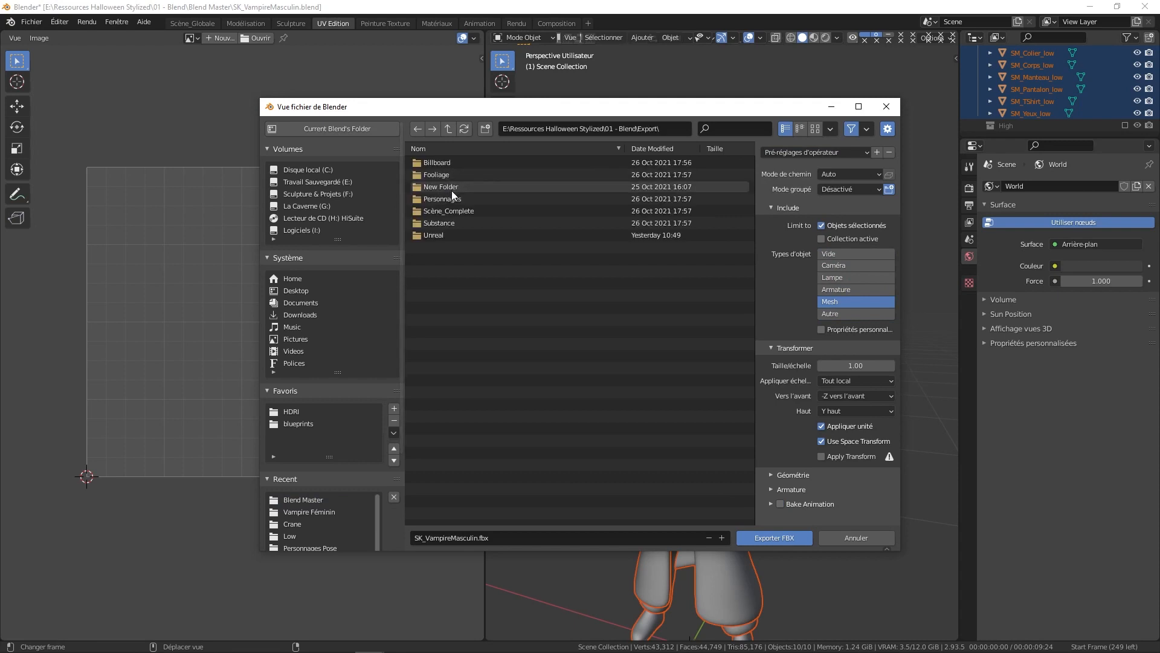
double_click(455, 198)
double_click(446, 162)
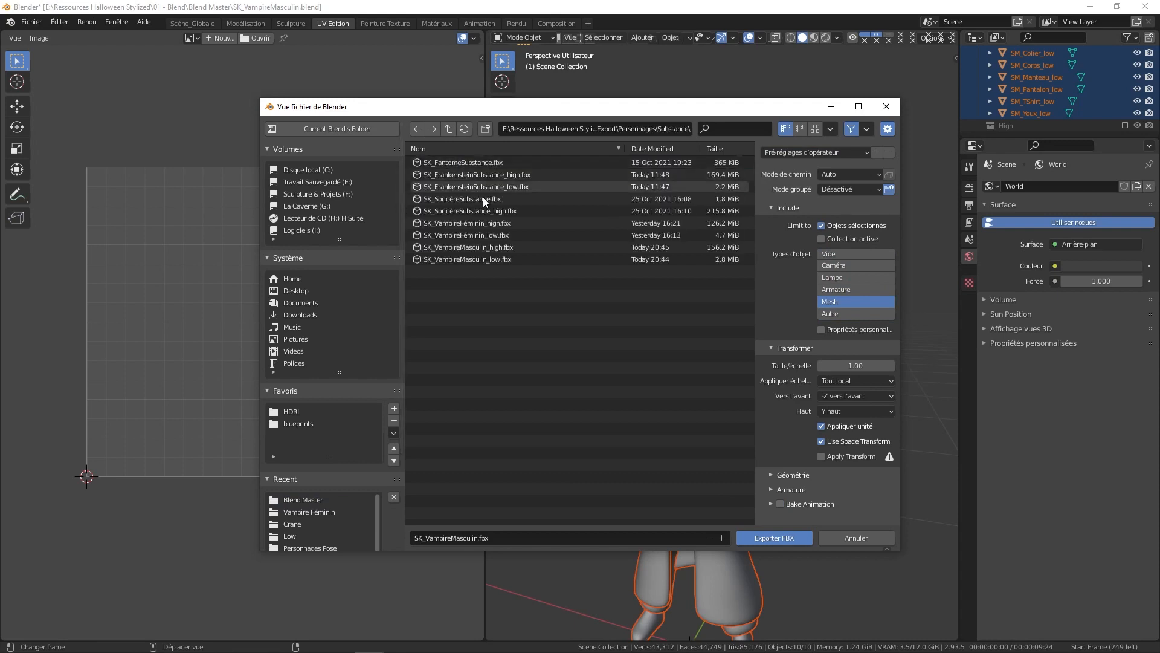
left_click(467, 260)
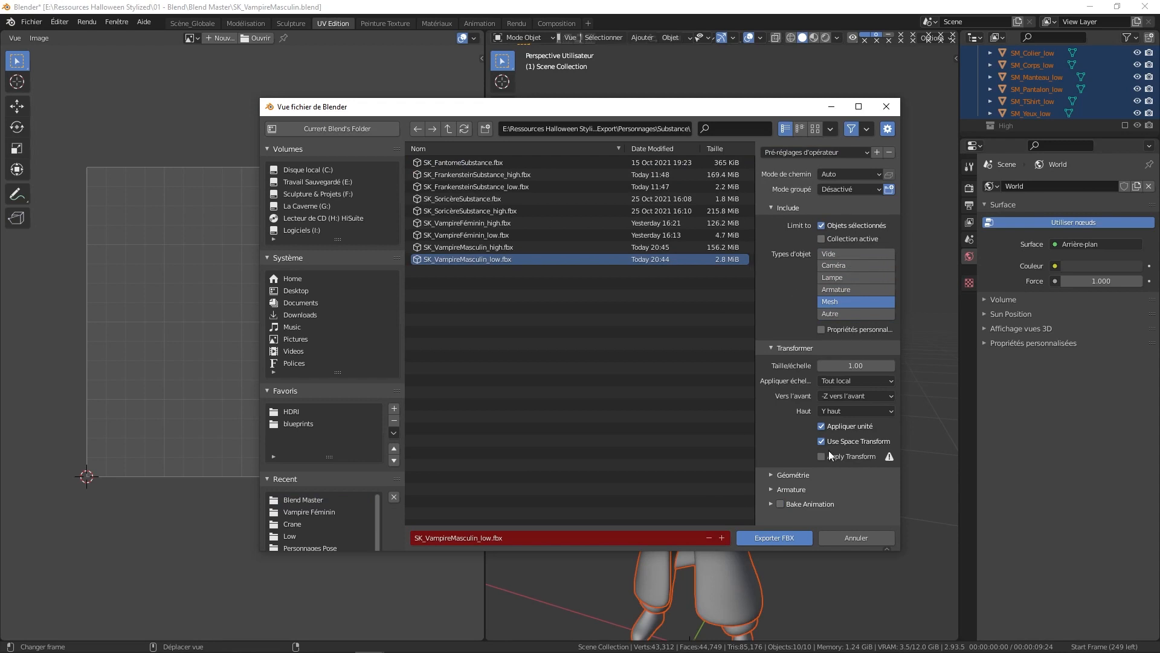
left_click(787, 536)
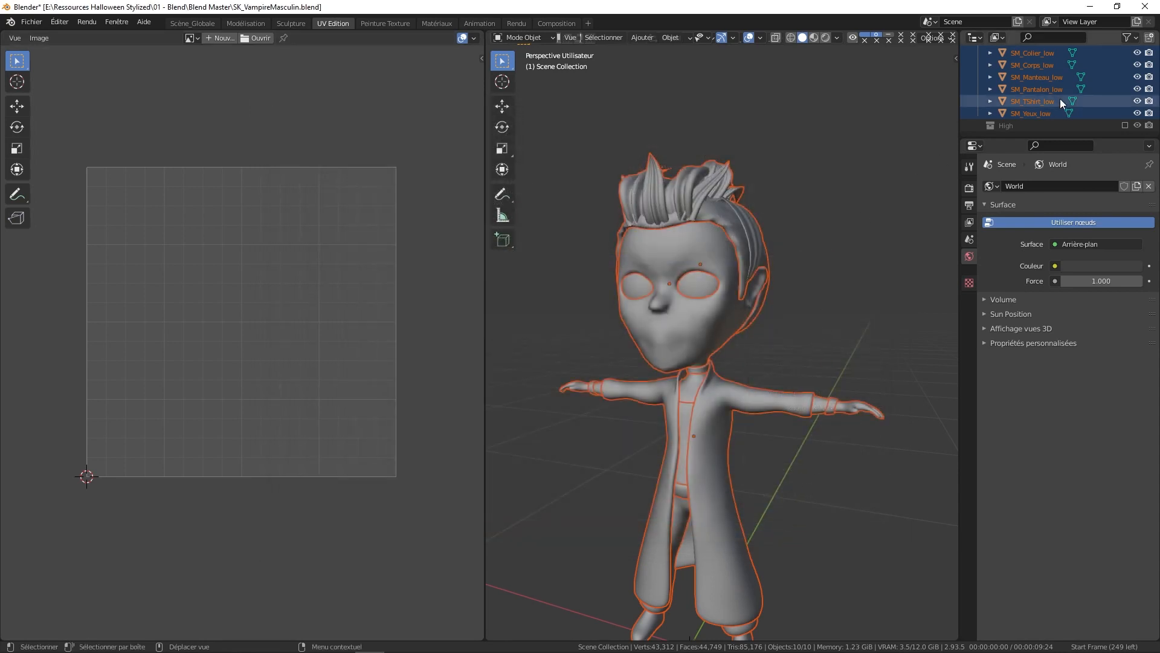
Step: Export the same low-poly selection as FBX with the Export UE preset, overwriting SK_VampireMasculin_UE.fbx in the UE folder
scroll(1061, 103, "up", 5)
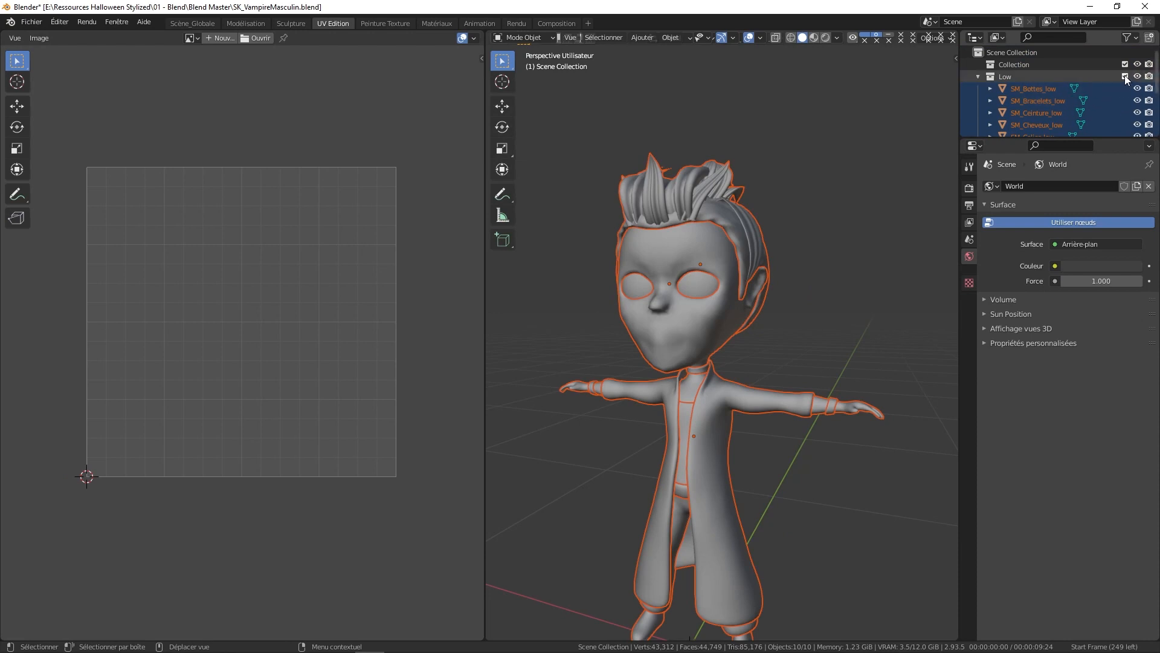
left_click(32, 22)
mouse_move(55, 201)
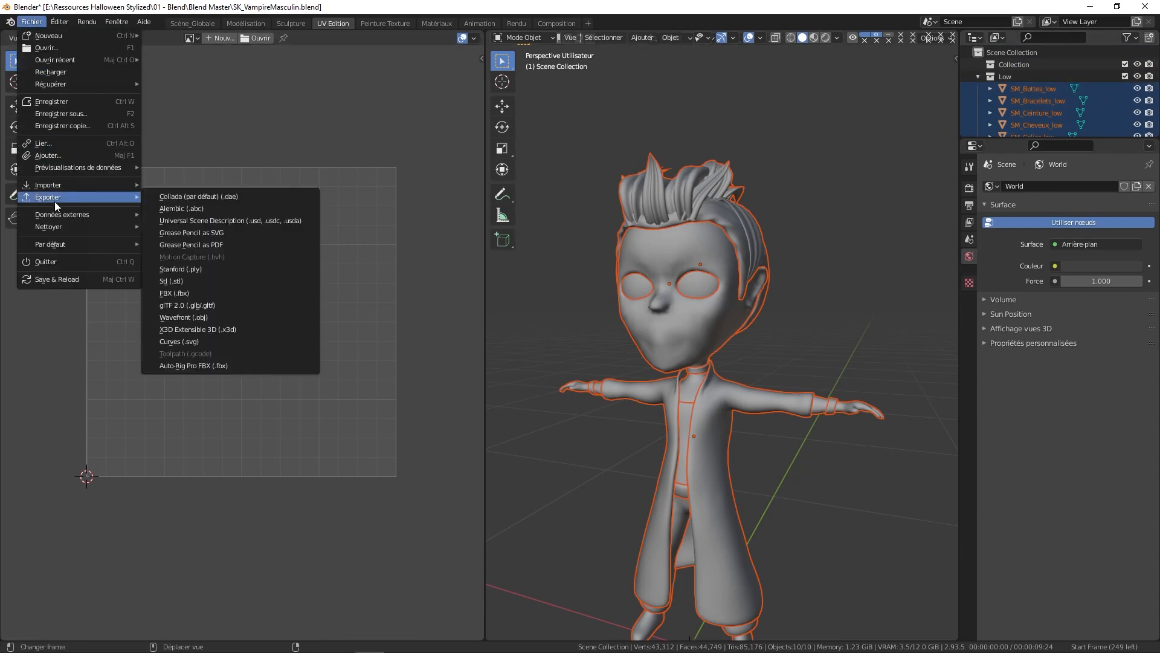
left_click(198, 295)
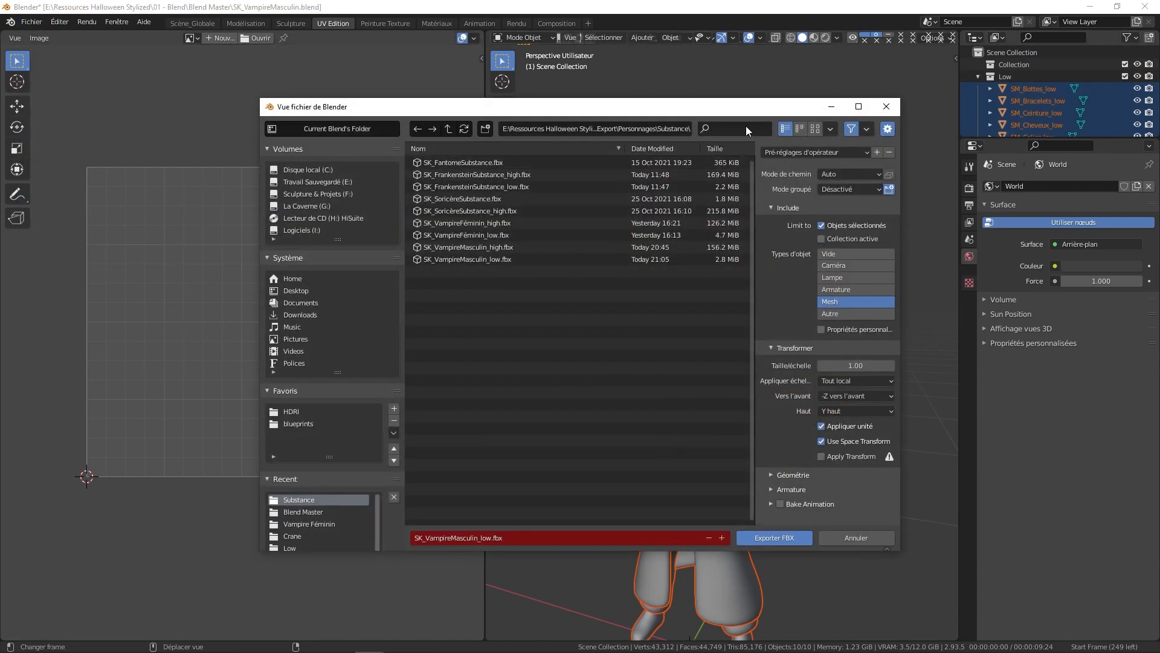
left_click(810, 152)
left_click(805, 208)
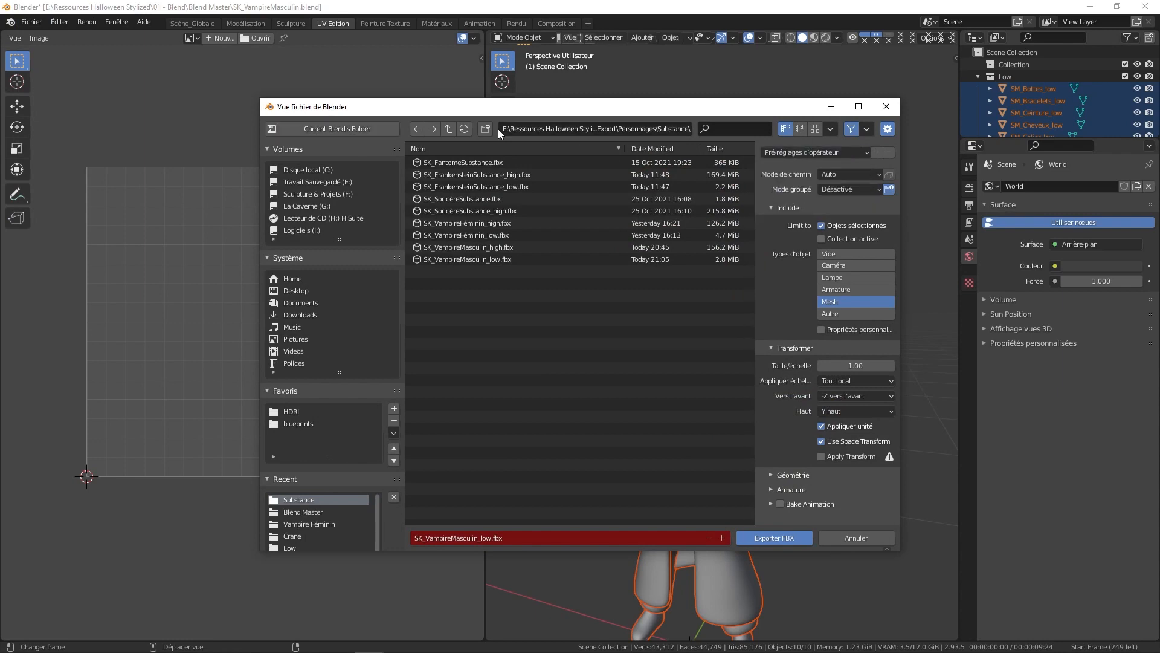
left_click(450, 128)
double_click(431, 172)
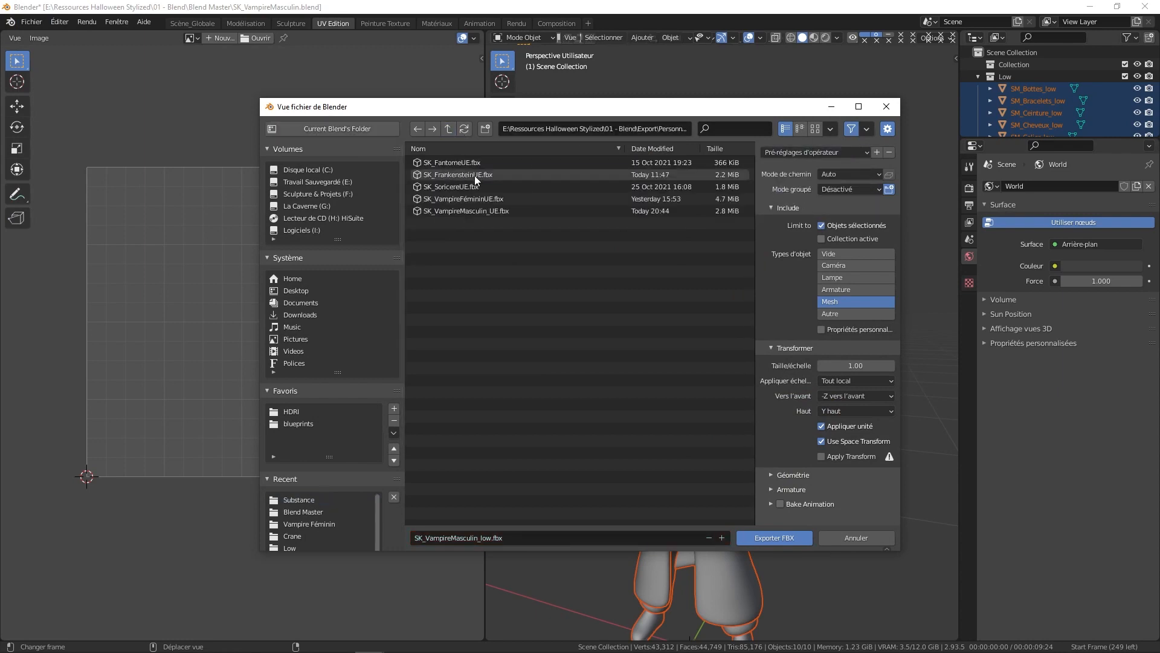
left_click(459, 210)
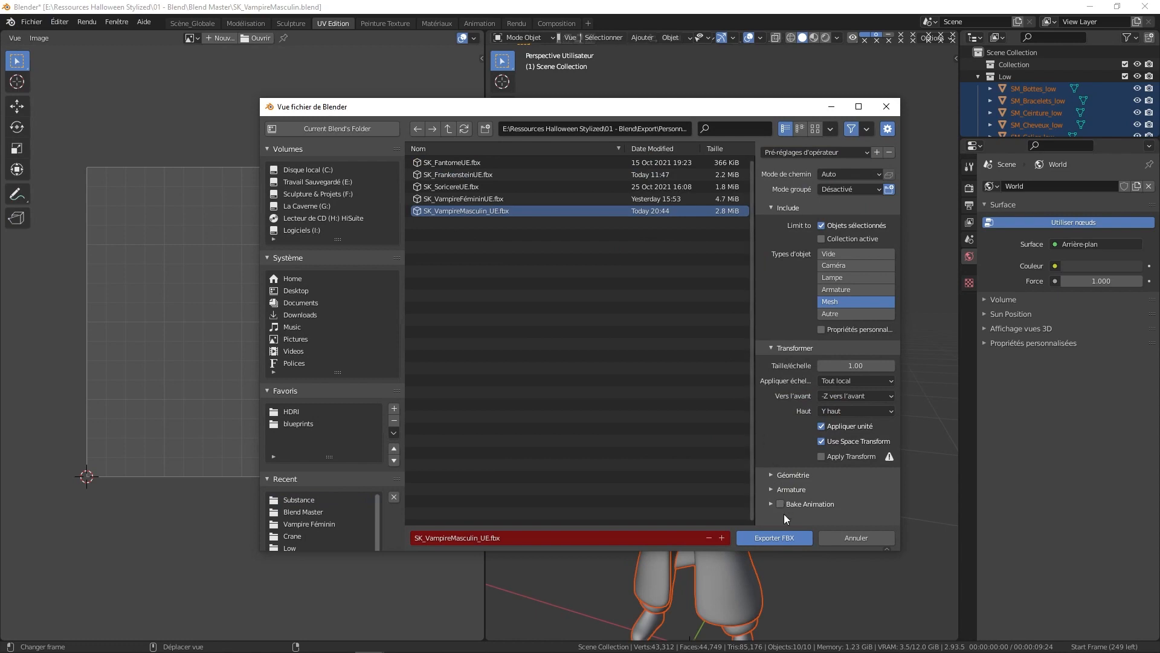
left_click(786, 537)
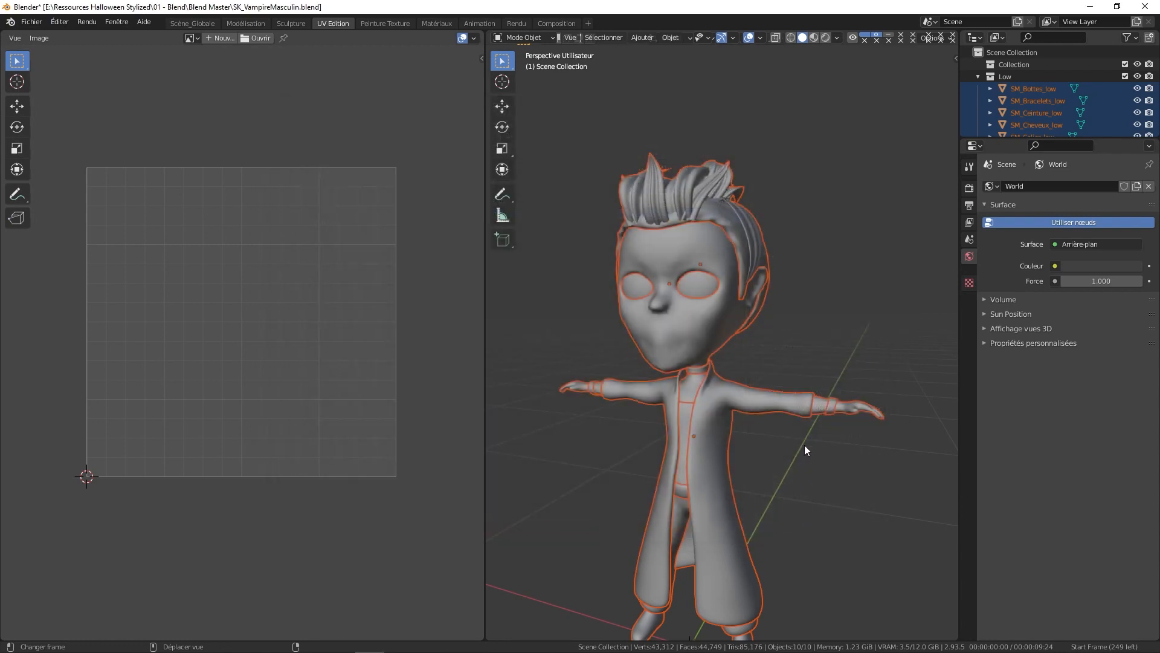
Step: Exclude the Low collection, enable the High collection, and select all the high-poly objects
left_click(1125, 77)
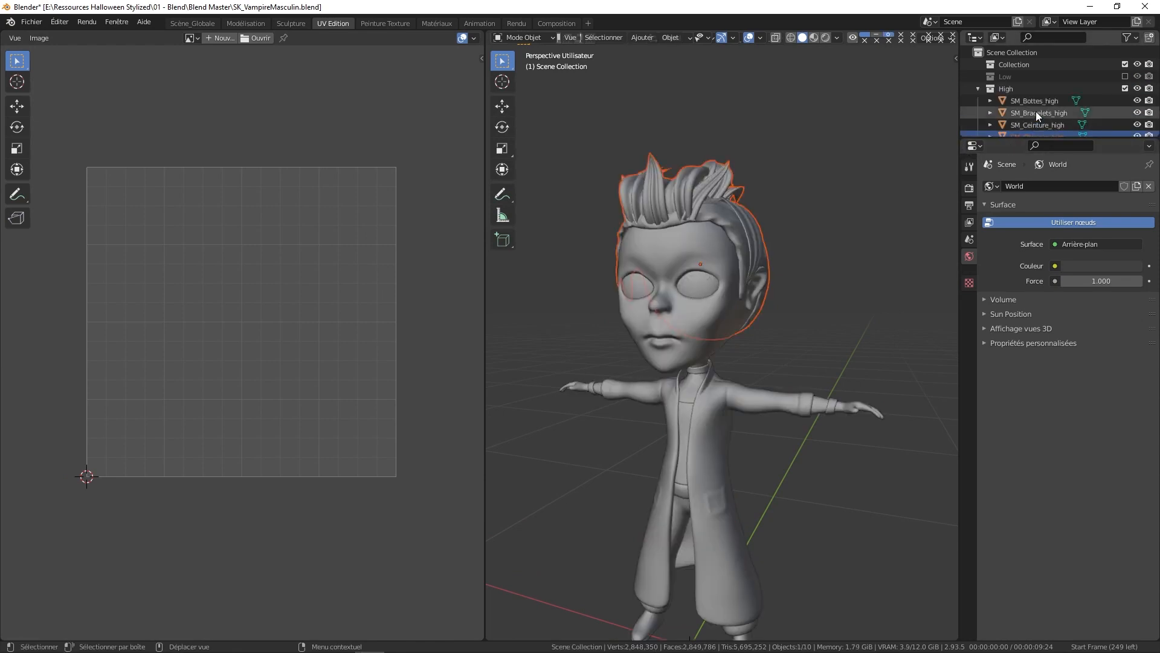
left_click(1039, 102)
scroll(1036, 111, "down", 4)
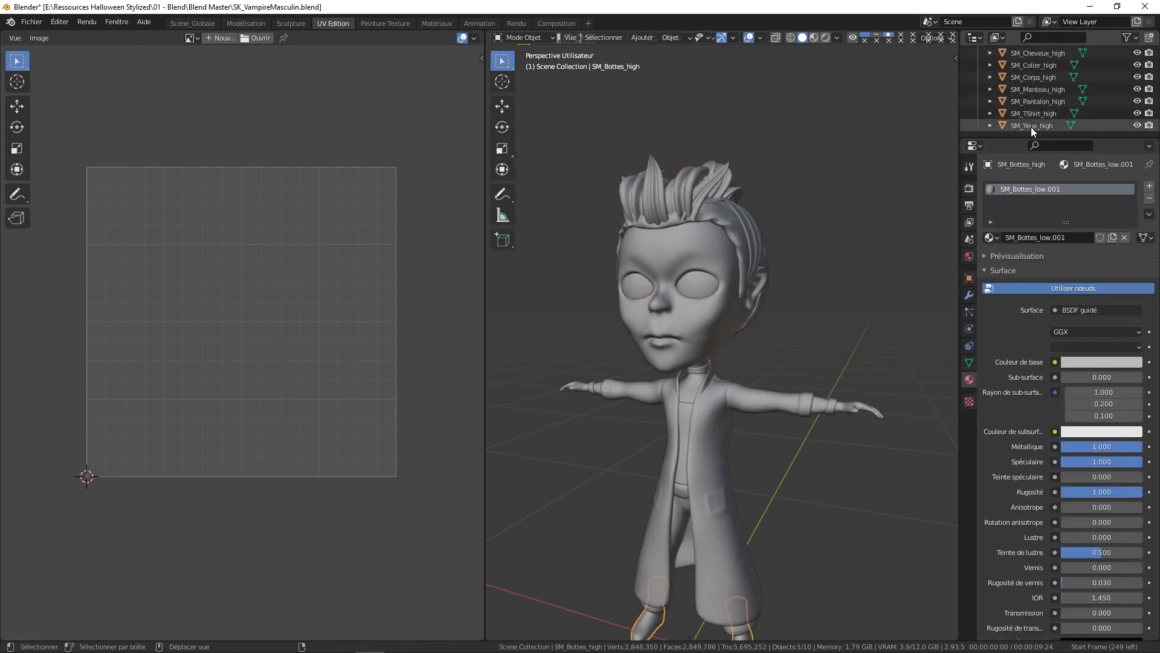
key("a")
Step: Export the selected high-poly objects as FBX, overwriting SK_VampireMasculin_high.fbx in the Personnages\Substance folder
left_click(44, 22)
mouse_move(60, 202)
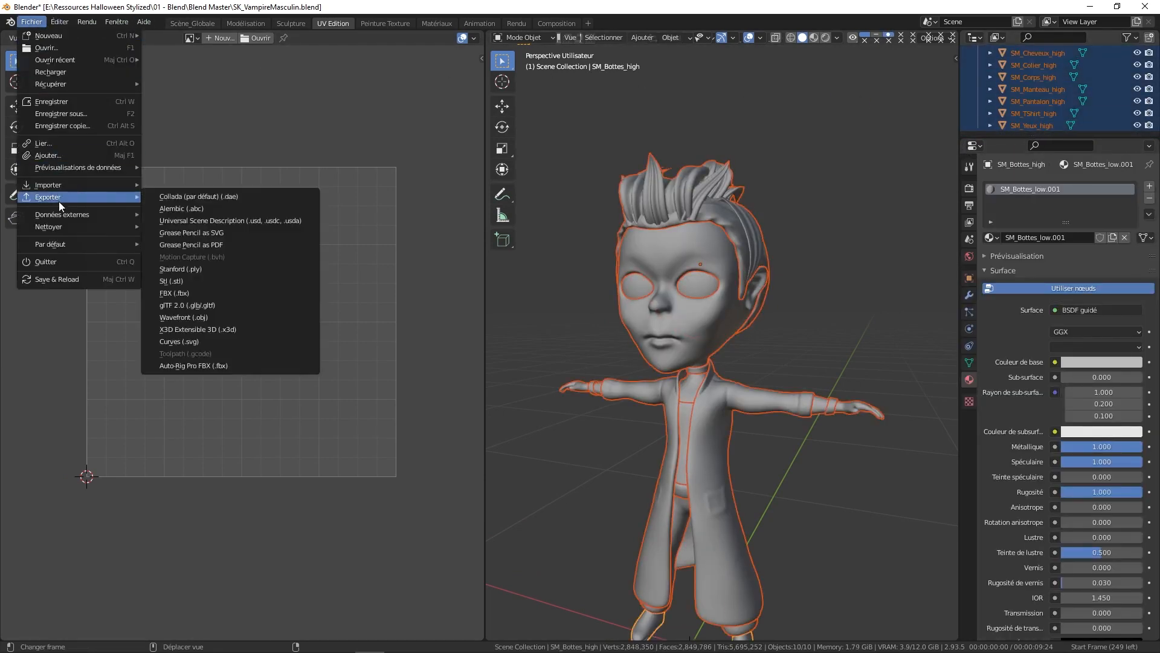
left_click(207, 297)
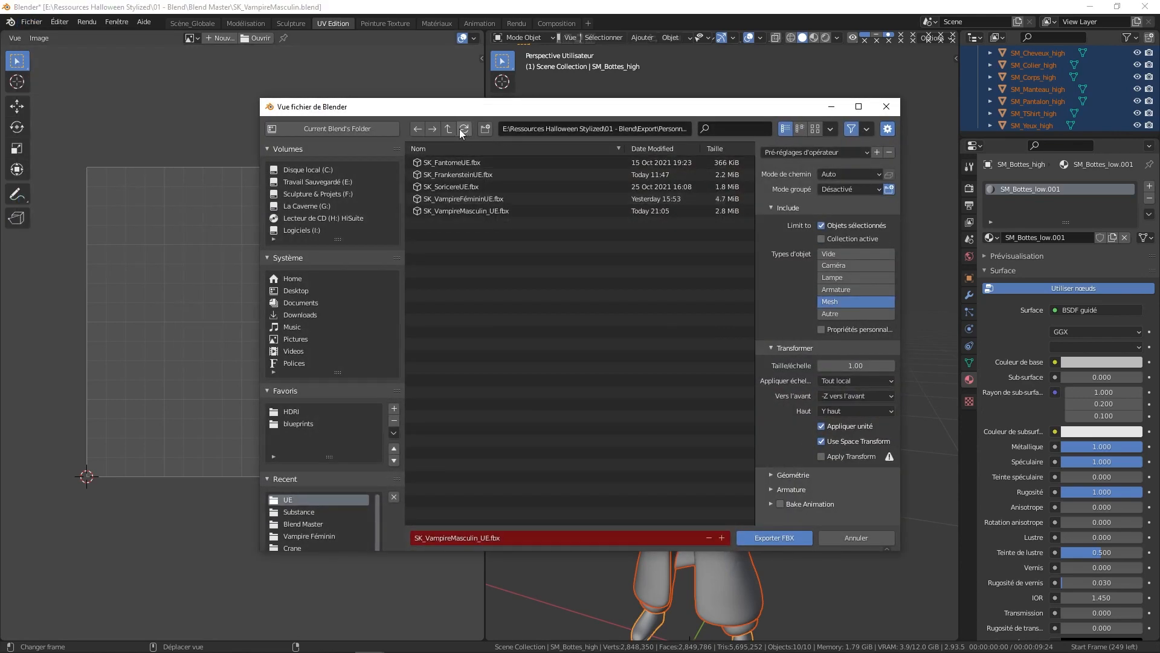
left_click(448, 129)
left_click(445, 163)
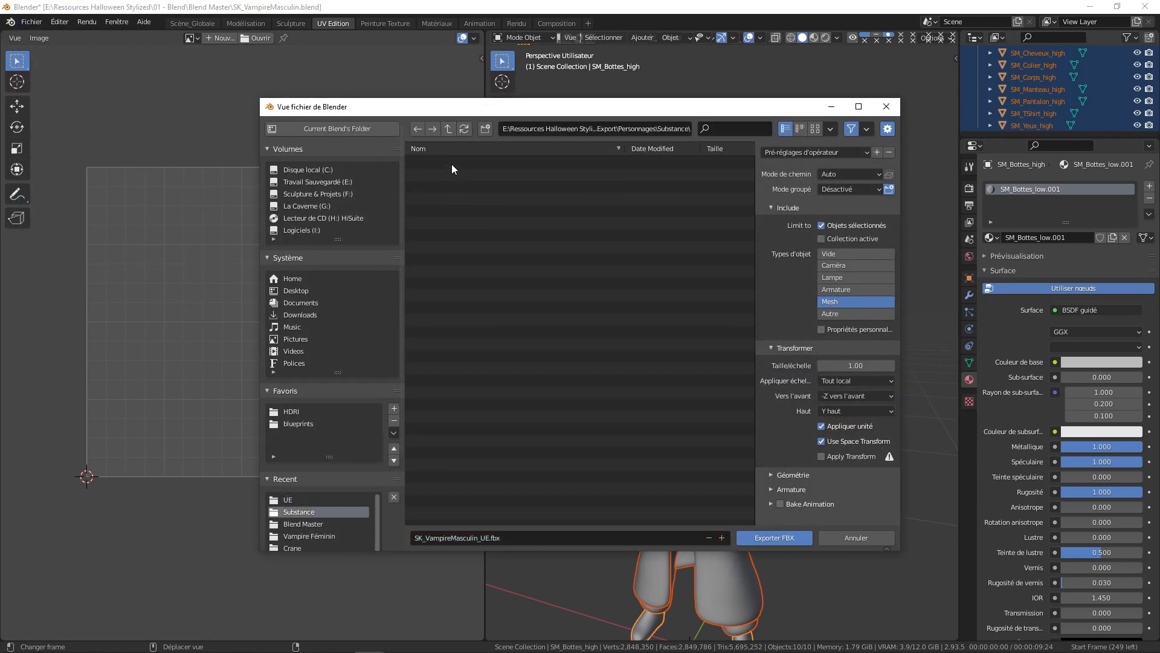
left_click(485, 248)
left_click(814, 152)
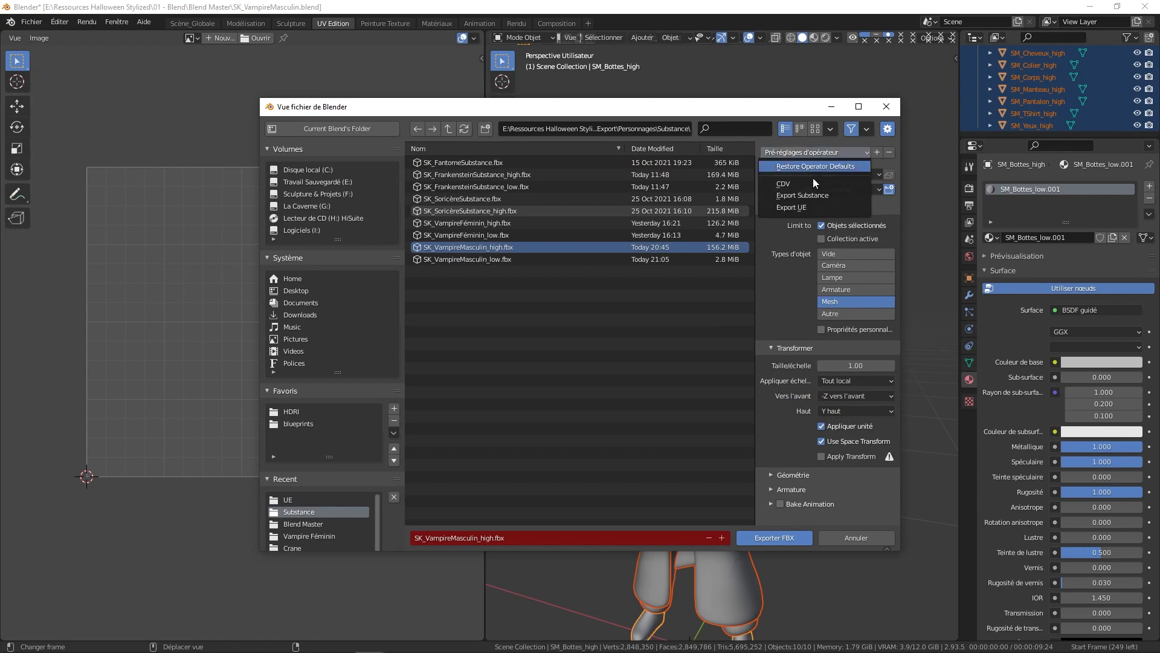
left_click(794, 537)
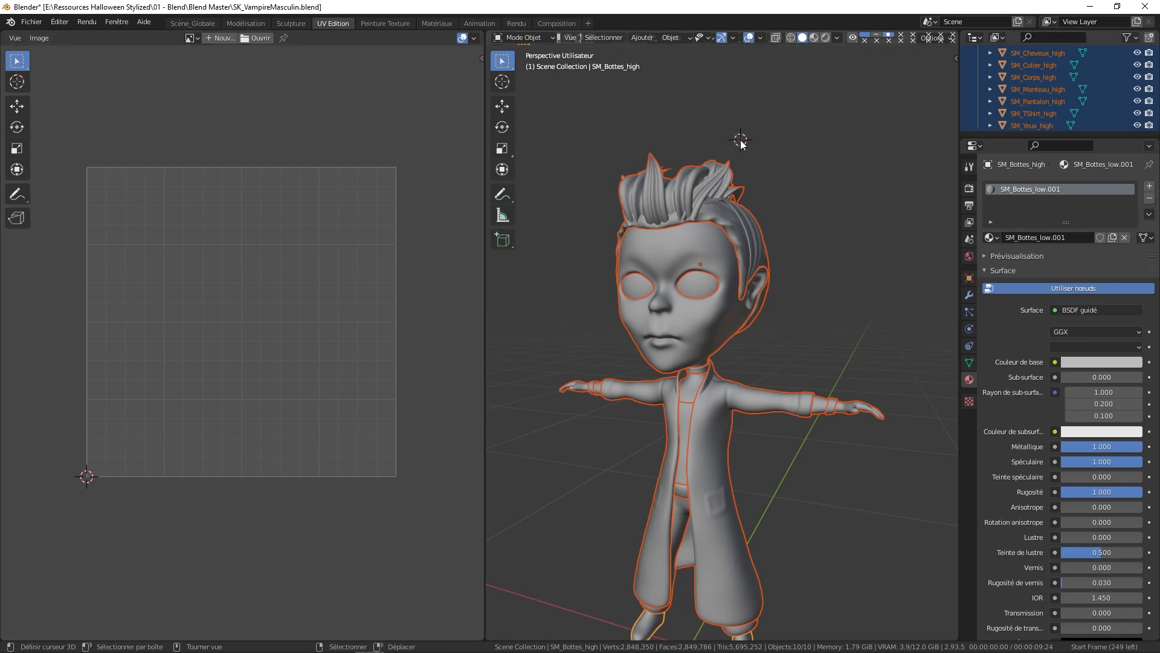
Step: Switch to Substance 3D Painter and create a new project from SK_VampireMasculin_low.fbx with a document resolution of 4096
left_click(31, 22)
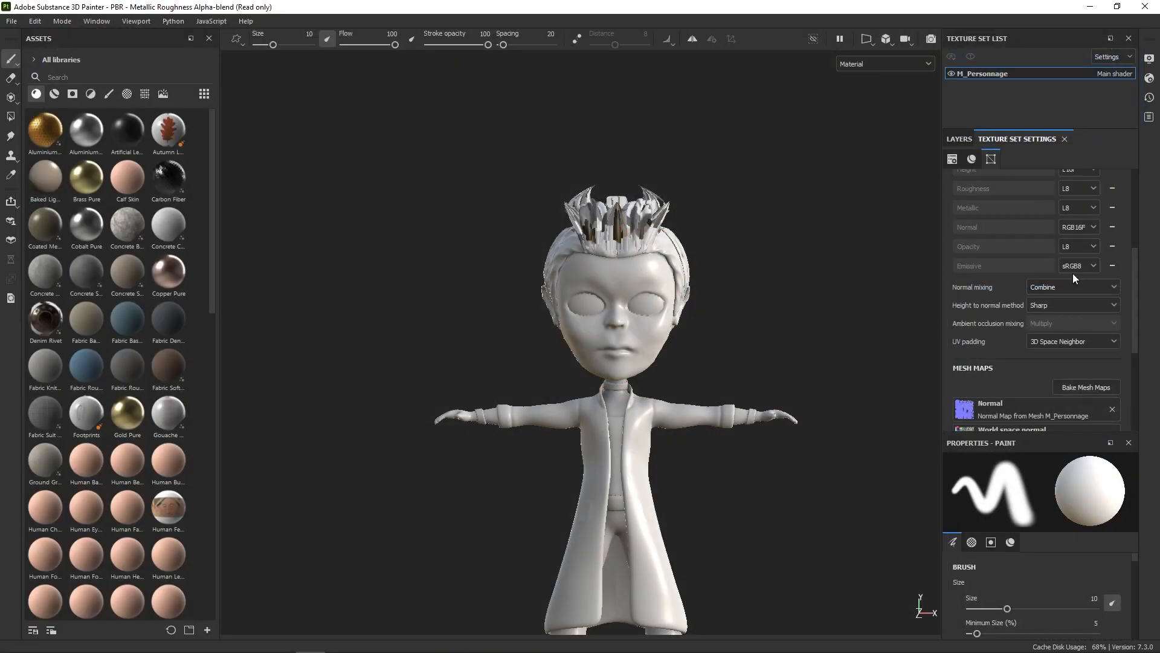
left_click(11, 23)
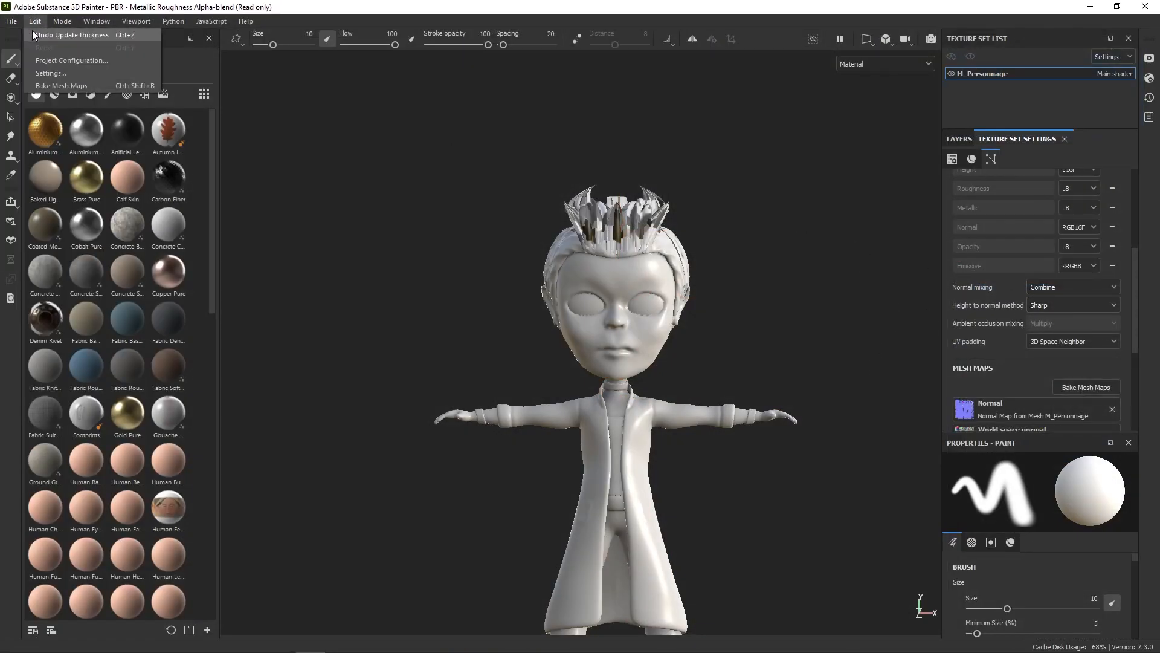
left_click(20, 37)
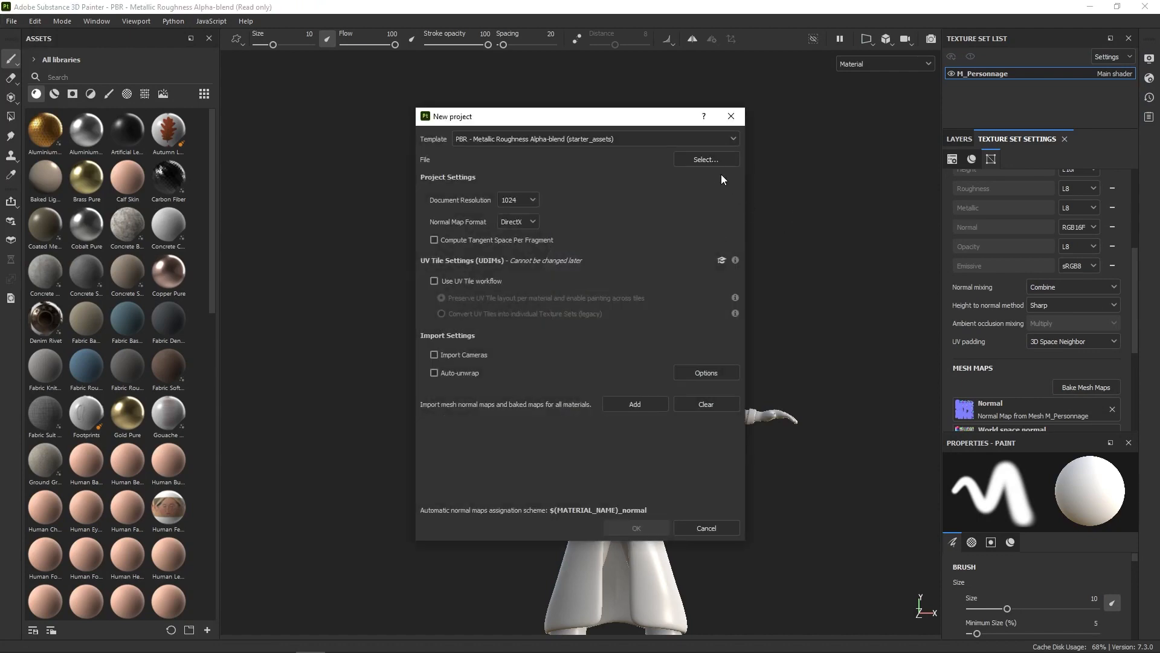
left_click(716, 160)
double_click(661, 314)
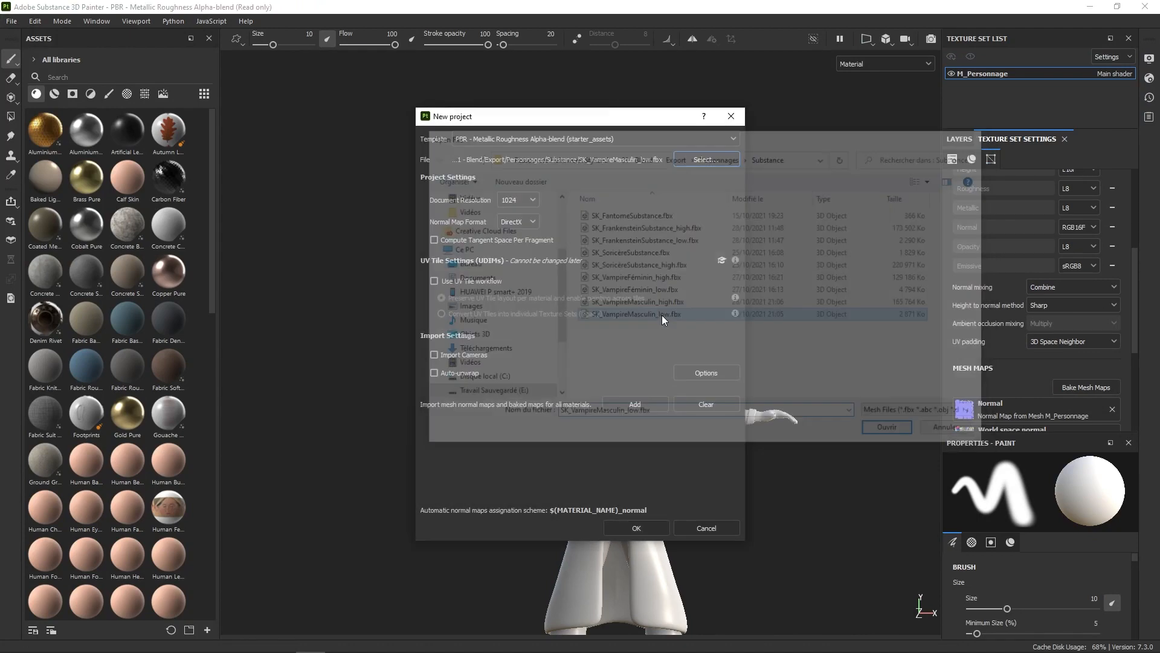
left_click(524, 200)
left_click(523, 274)
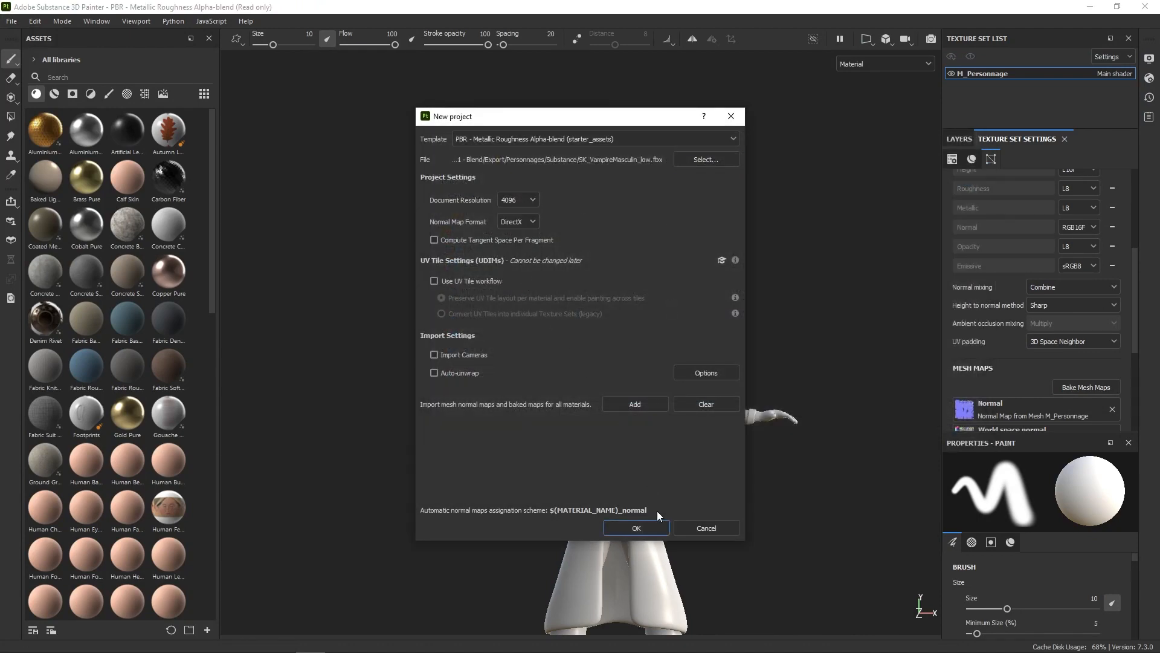
left_click(649, 526)
left_click(552, 345)
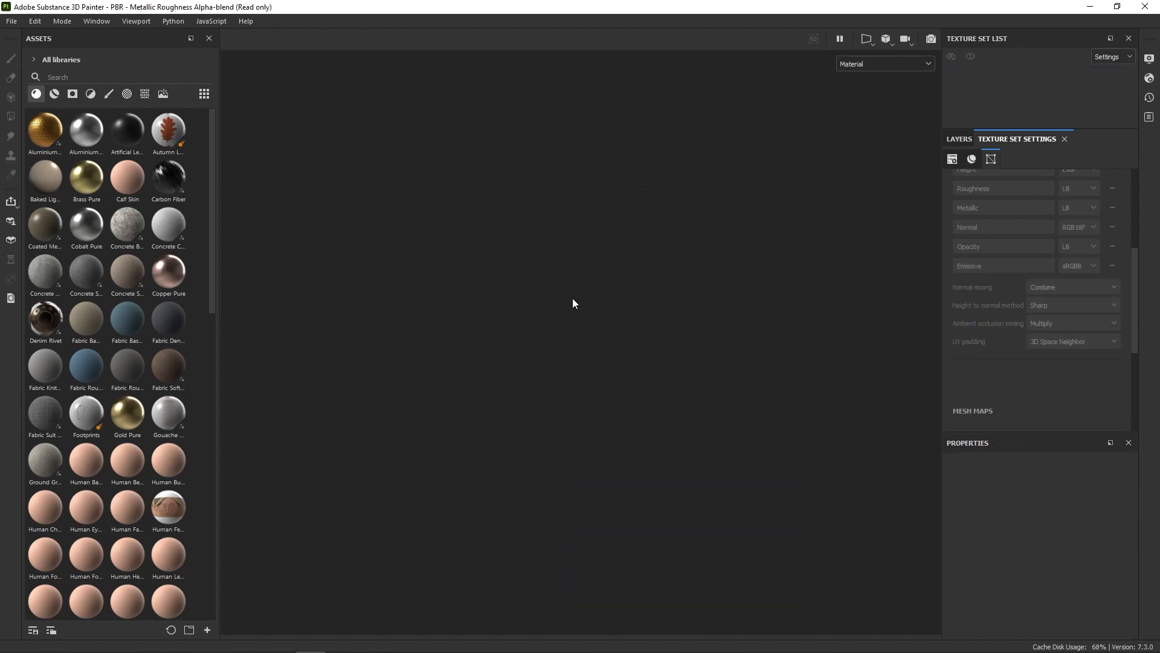
Step: Set the viewport to orthographic view and the mesh map baking output size to 1024
left_click(887, 39)
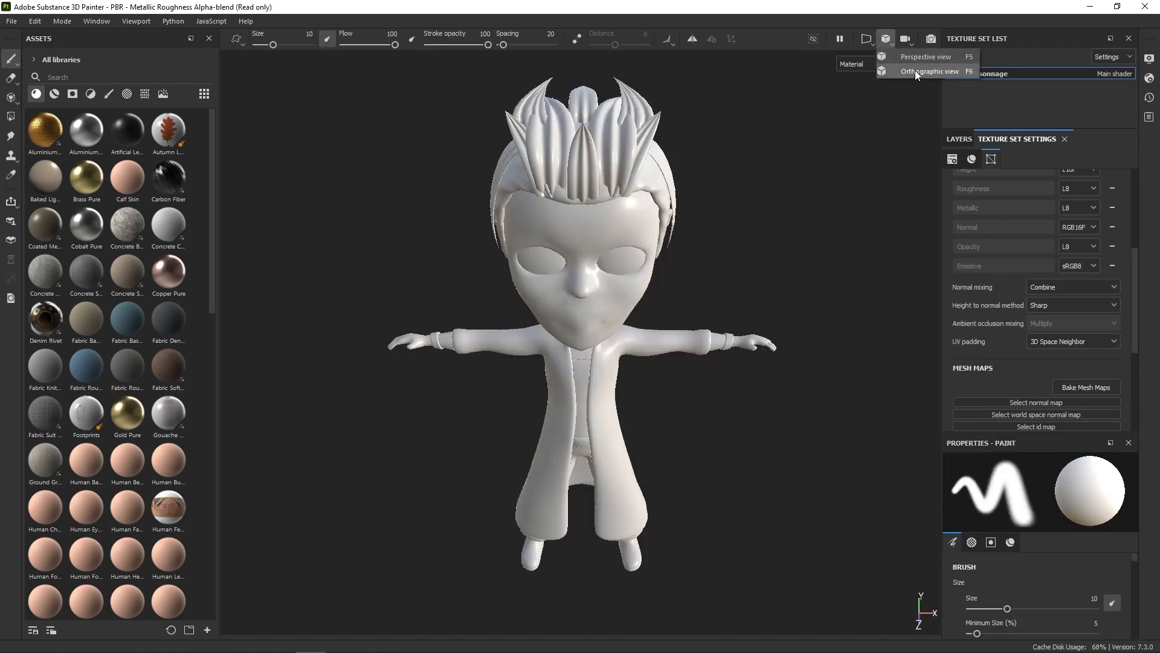
left_click(914, 71)
left_click(1106, 381)
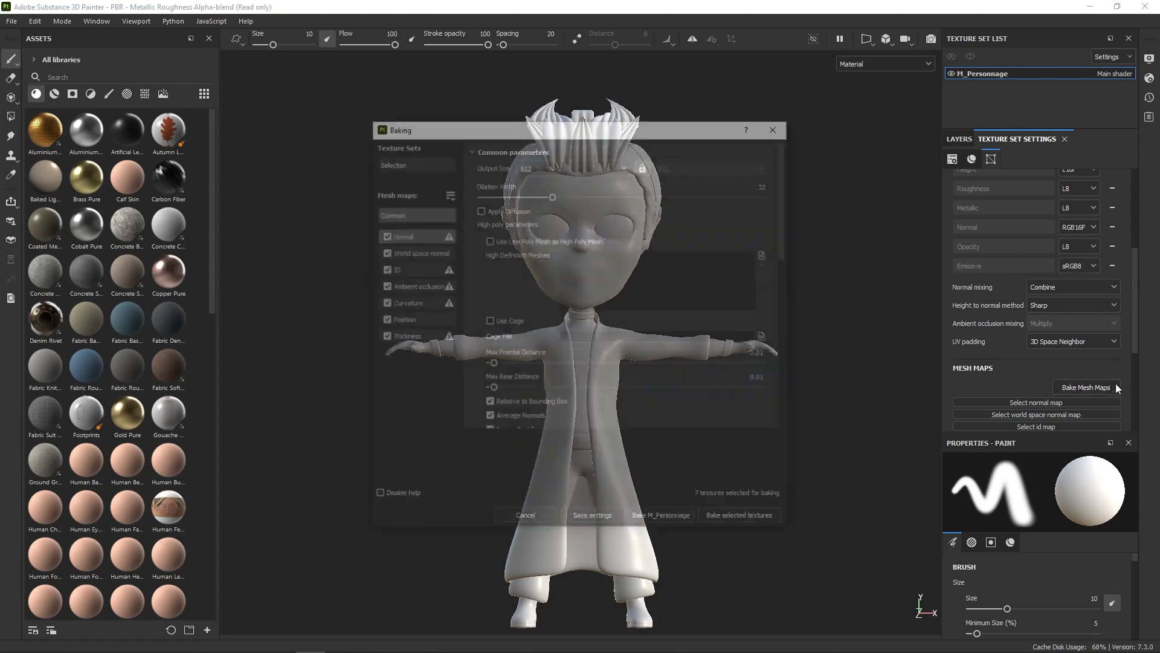
left_click(608, 164)
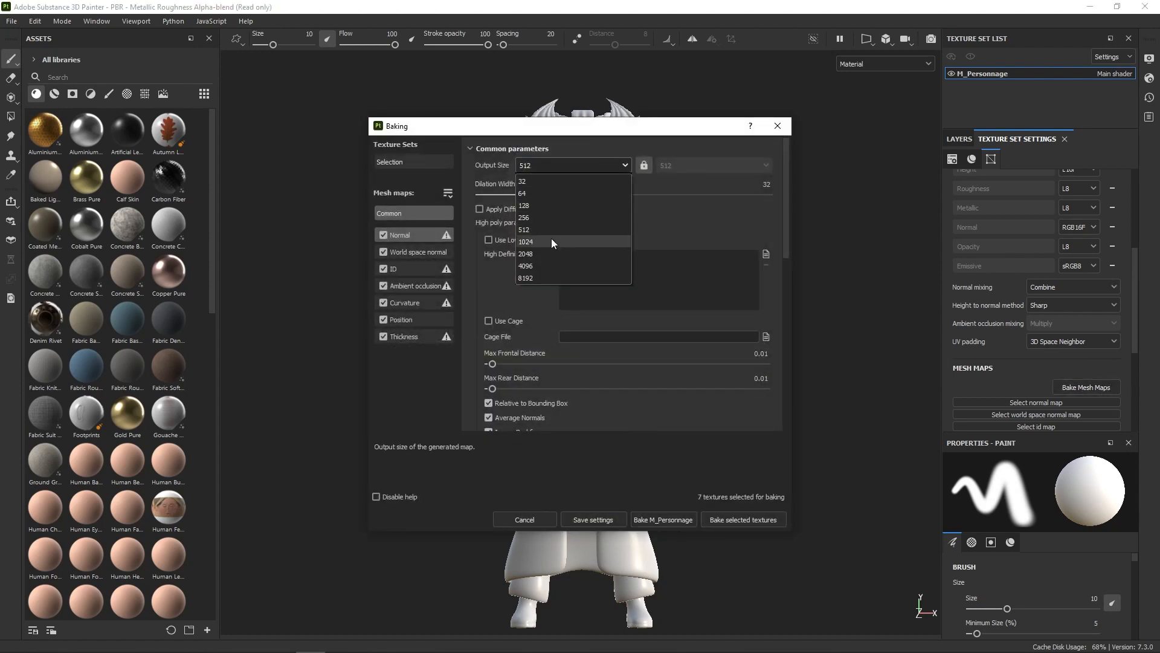
left_click(551, 240)
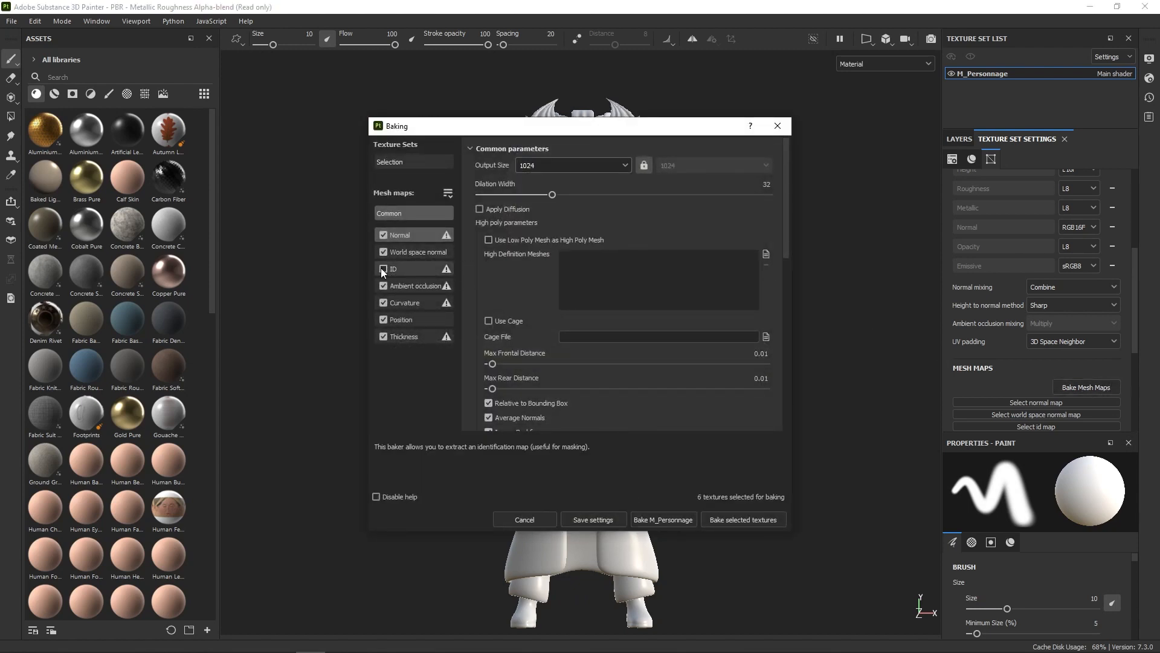
Step: Set the baking Max Frontal Distance and Max Rear Distance to 0.005
left_click(761, 354)
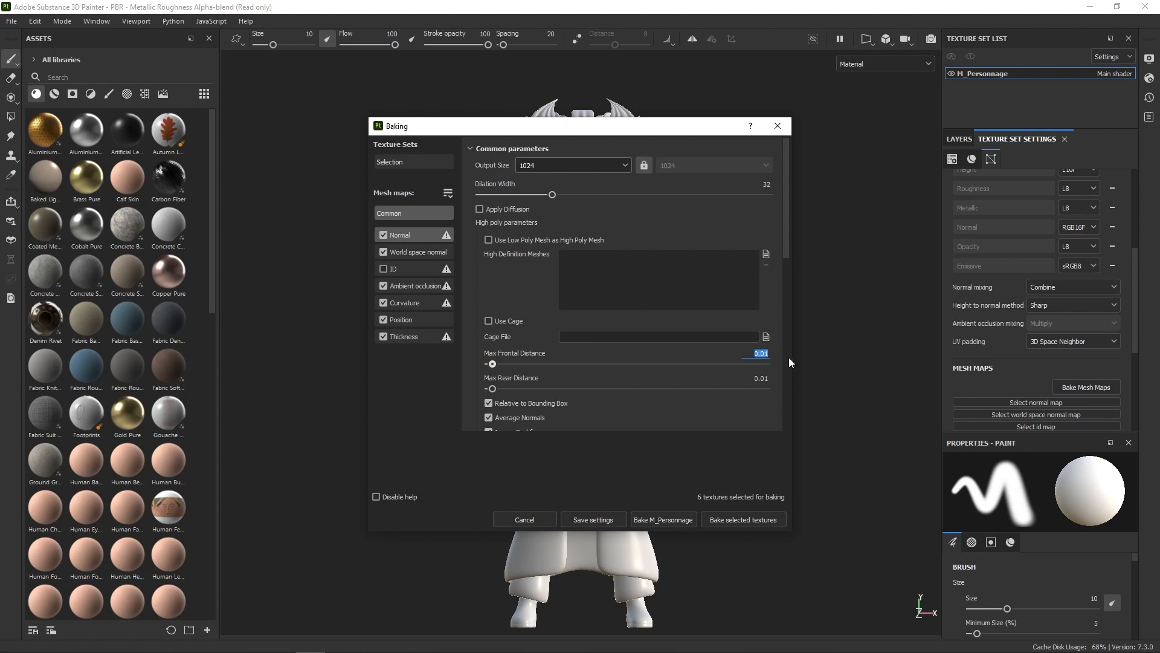
type("0.005")
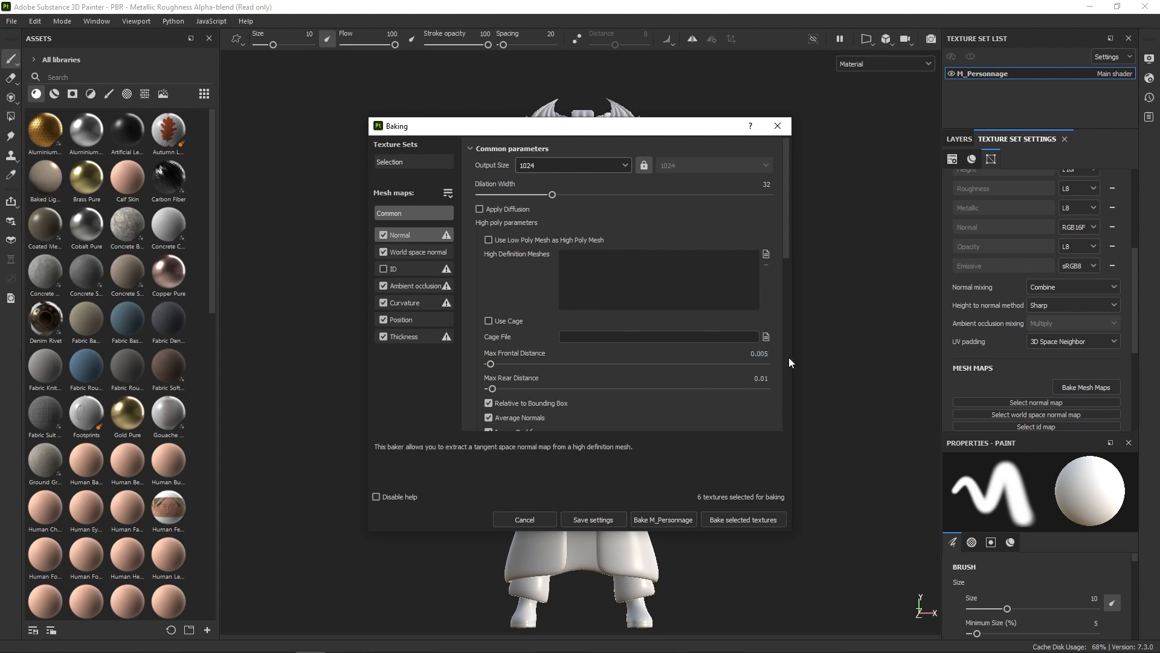
key("Tab")
type("0.0")
Step: Load SK_VampireMasculin_high.fbx as the high definition mesh and bake the selected mesh maps
left_click(766, 254)
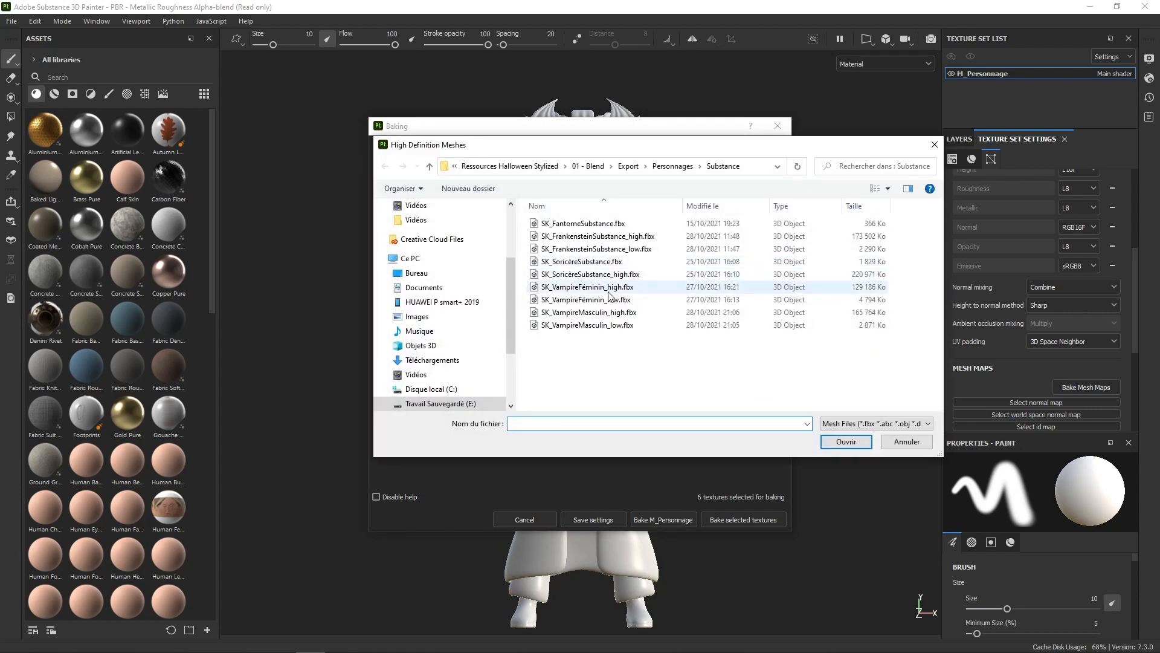
left_click(615, 313)
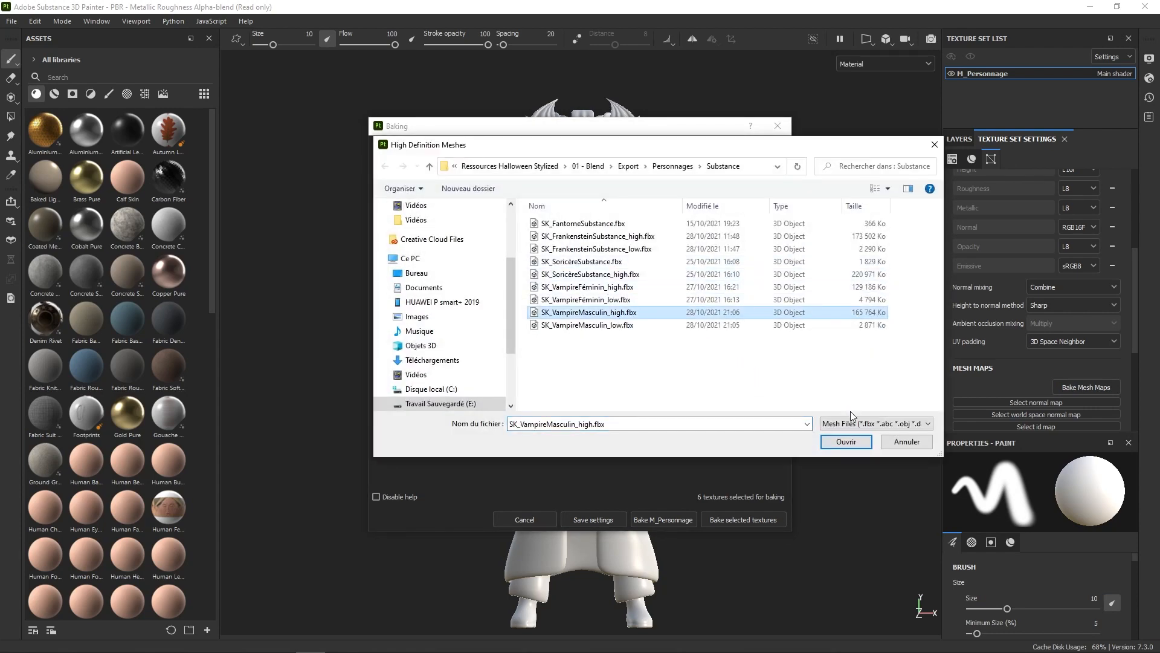
left_click(846, 441)
left_click(759, 518)
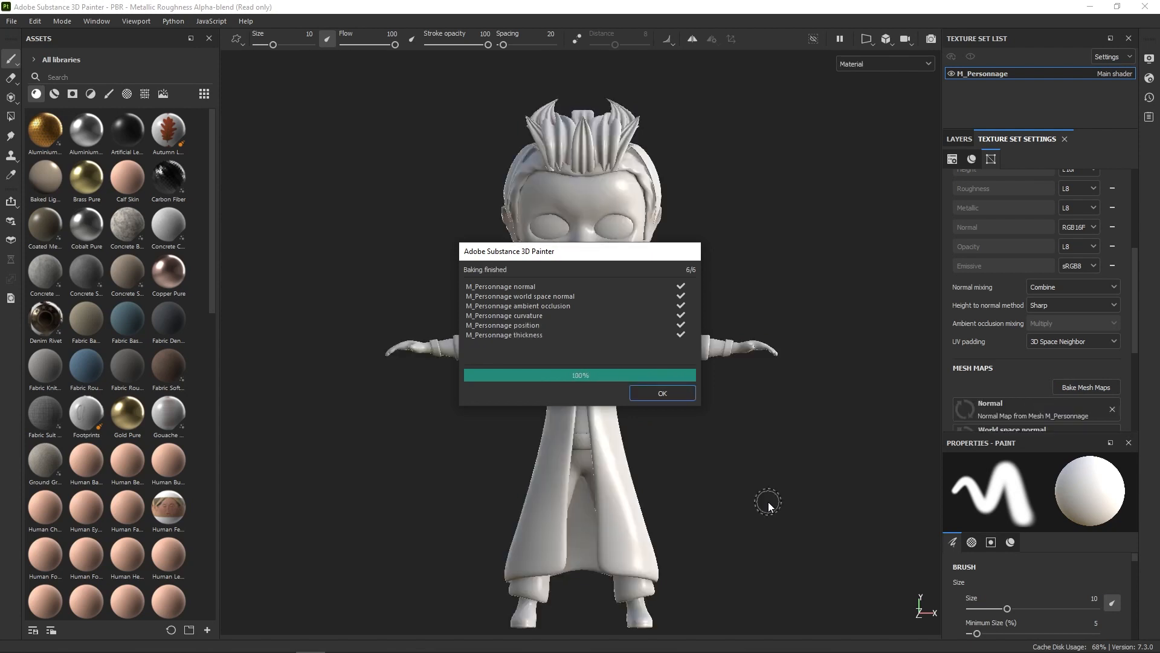
left_click(665, 393)
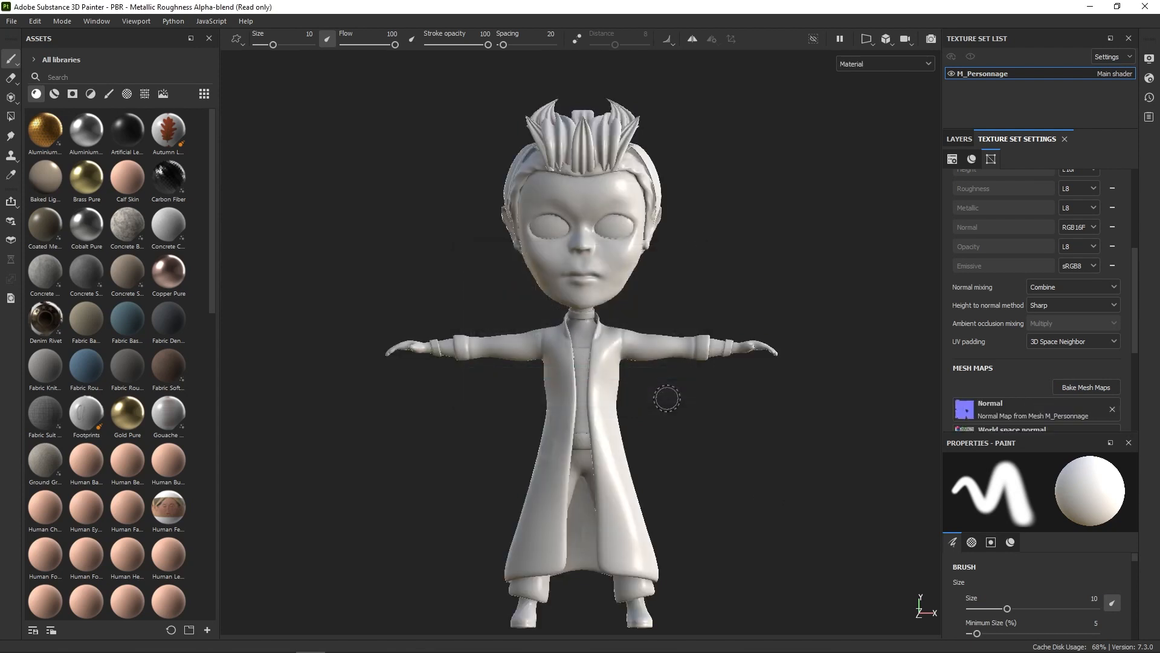
Step: Inspect the baked character's coat, ears, hair and face from several angles for bake artifacts
right_click_drag(672, 309, 761, 327, "alt")
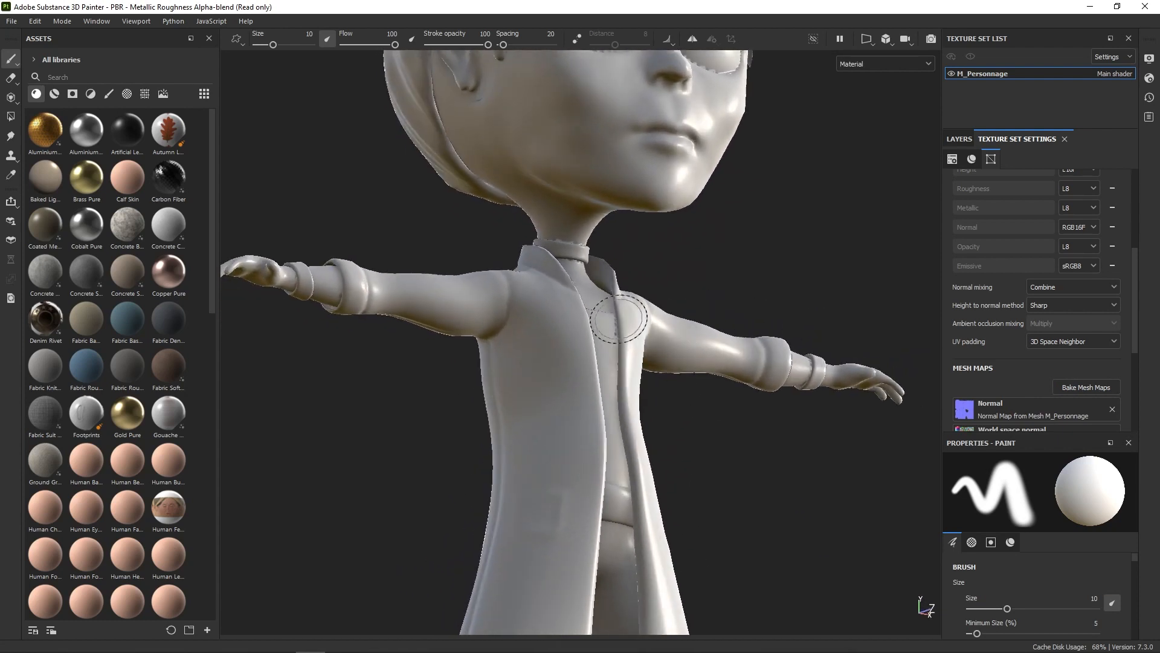
right_click_drag(629, 332, 655, 367, "alt")
left_click_drag(655, 366, 733, 329, "alt")
middle_click_drag(733, 328, 757, 336, "alt")
right_click_drag(756, 336, 719, 363, "alt")
middle_click_drag(719, 362, 667, 381, "alt")
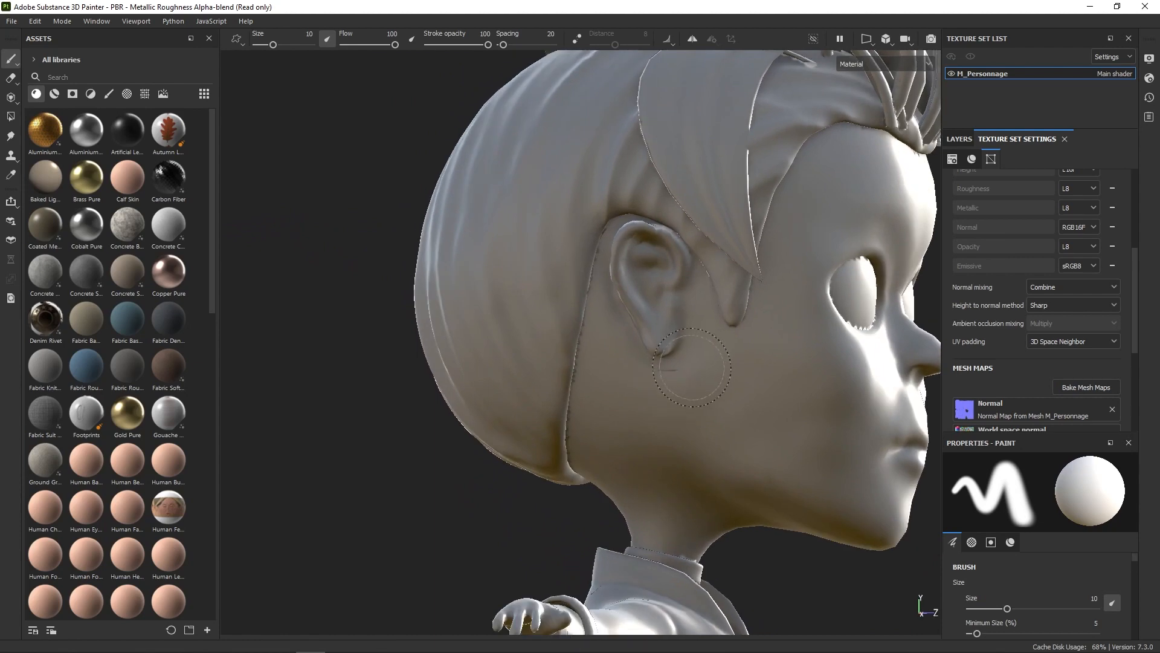
scroll(668, 381, "up", 2)
mouse_move(668, 381)
left_mouse_down("alt")
mouse_move(773, 353)
mouse_move(667, 275)
left_mouse_up("alt")
mouse_move(710, 317)
right_mouse_down("alt")
mouse_move(668, 393)
mouse_move(631, 302)
mouse_move(772, 252)
mouse_move(701, 338)
right_mouse_up("alt")
middle_click_drag(701, 339, 608, 349, "alt")
right_click_drag(609, 350, 601, 290, "alt")
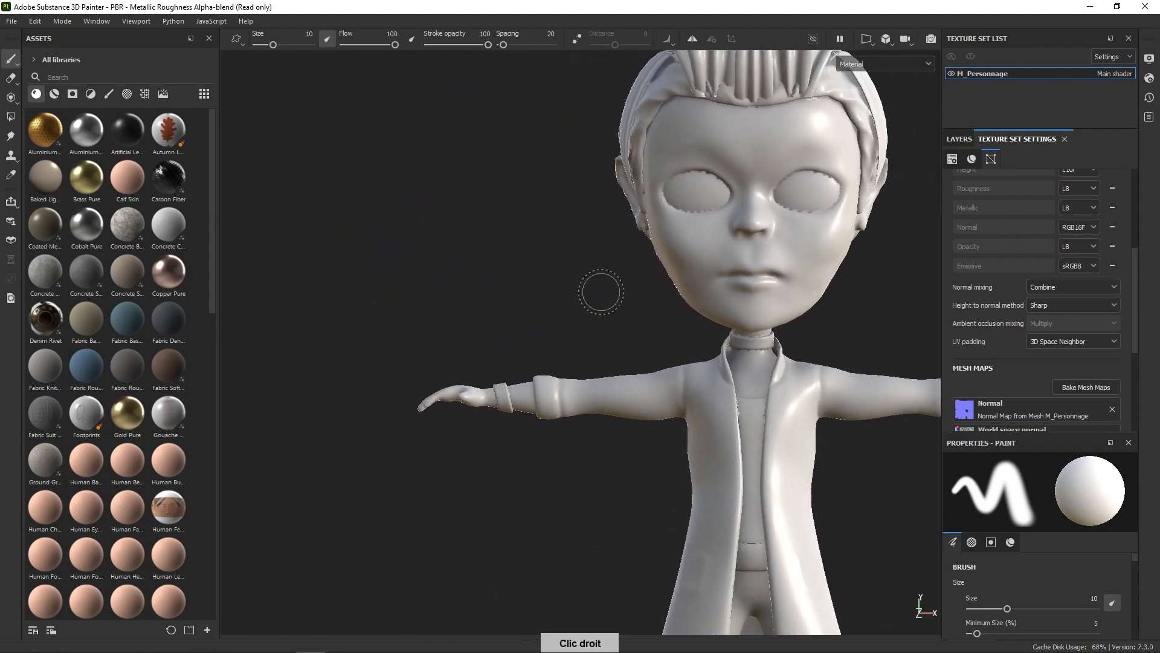
middle_click_drag(602, 290, 677, 375, "alt")
right_click_drag(677, 375, 679, 402, "alt")
middle_click_drag(678, 401, 647, 395, "alt")
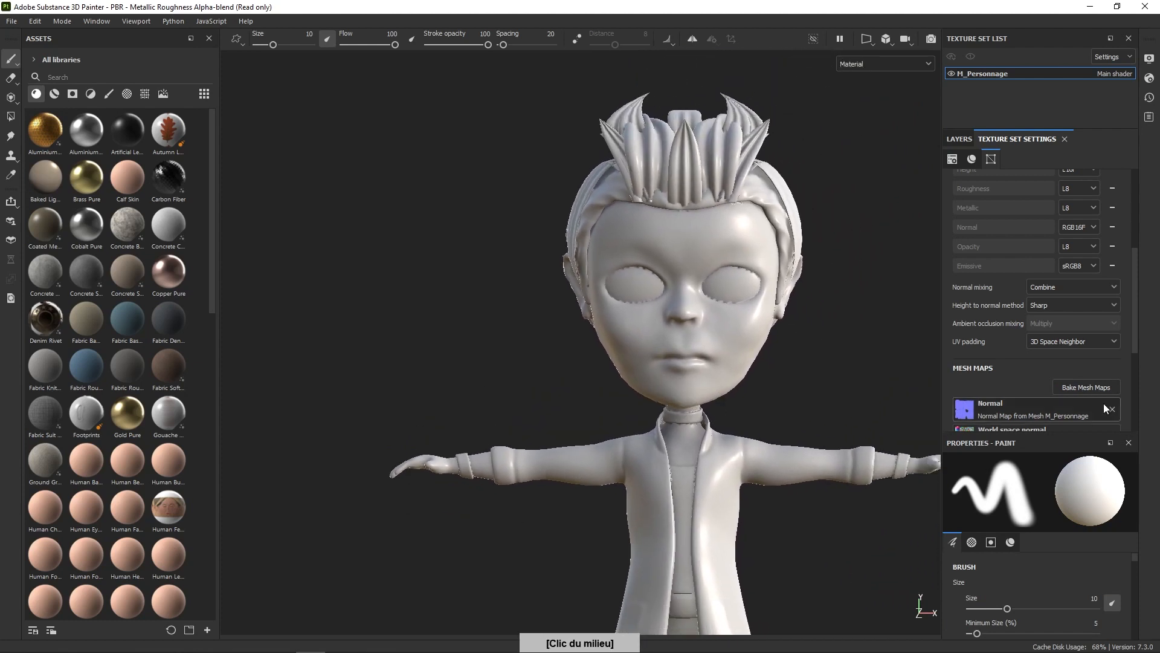
Step: Reopen the mesh map baking settings and set Max Frontal Distance and Max Rear Distance to 0.002
left_click(1086, 387)
left_click_drag(744, 353, 842, 367)
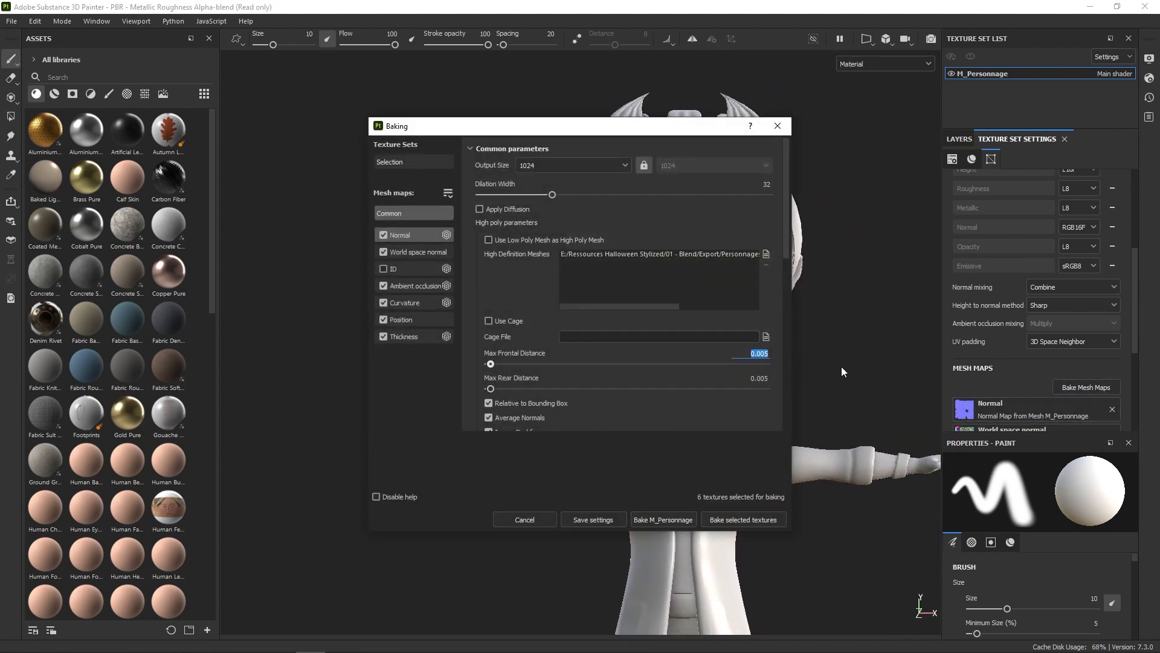
type("0.002")
key("Return")
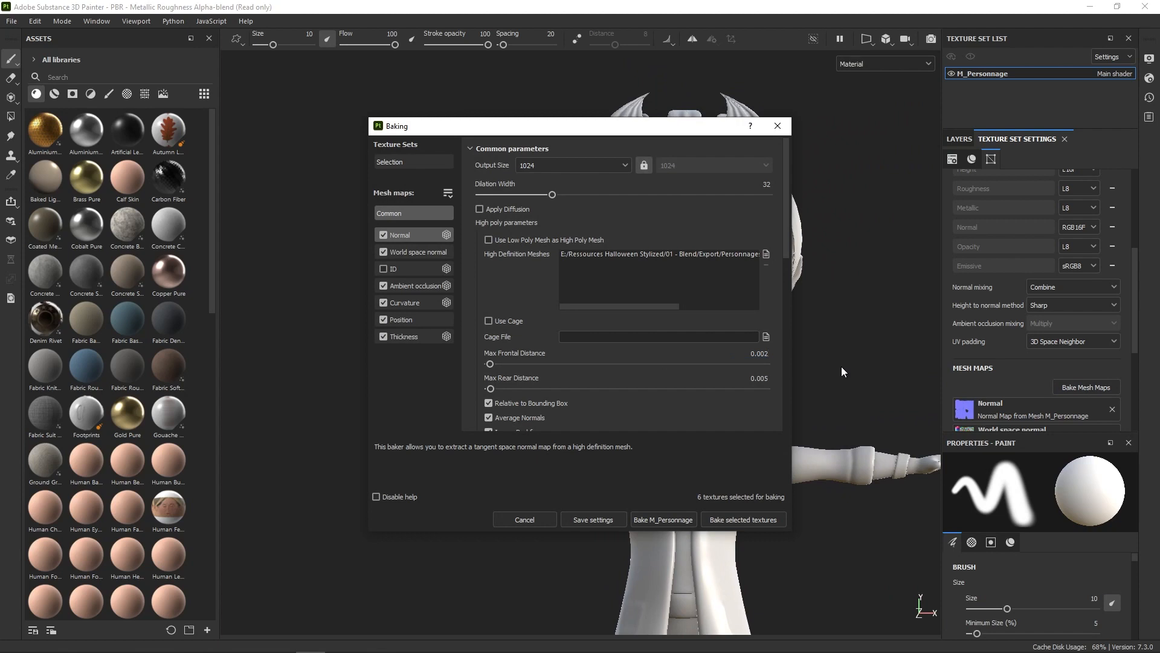
left_click_drag(752, 374, 808, 382)
type("0.002")
key("Return")
Step: Set the bake output size to 8192 and rebake the selected mesh maps
left_click(595, 165)
left_click(551, 276)
scroll(503, 281, "down", 1)
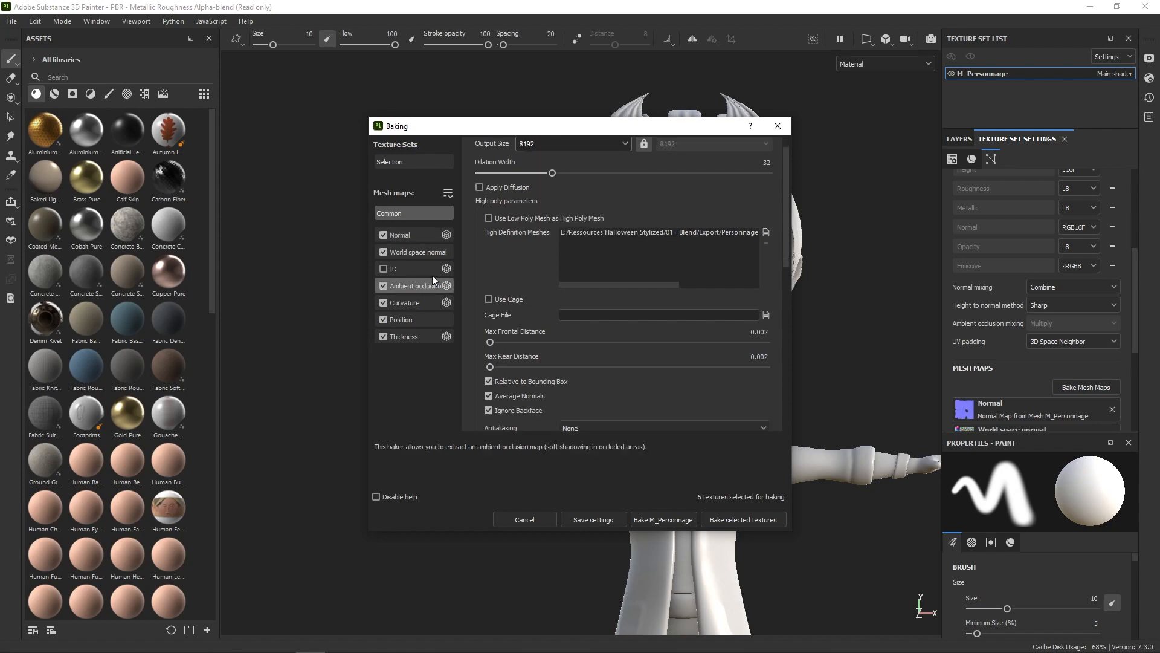
left_click(433, 279)
left_click(413, 300)
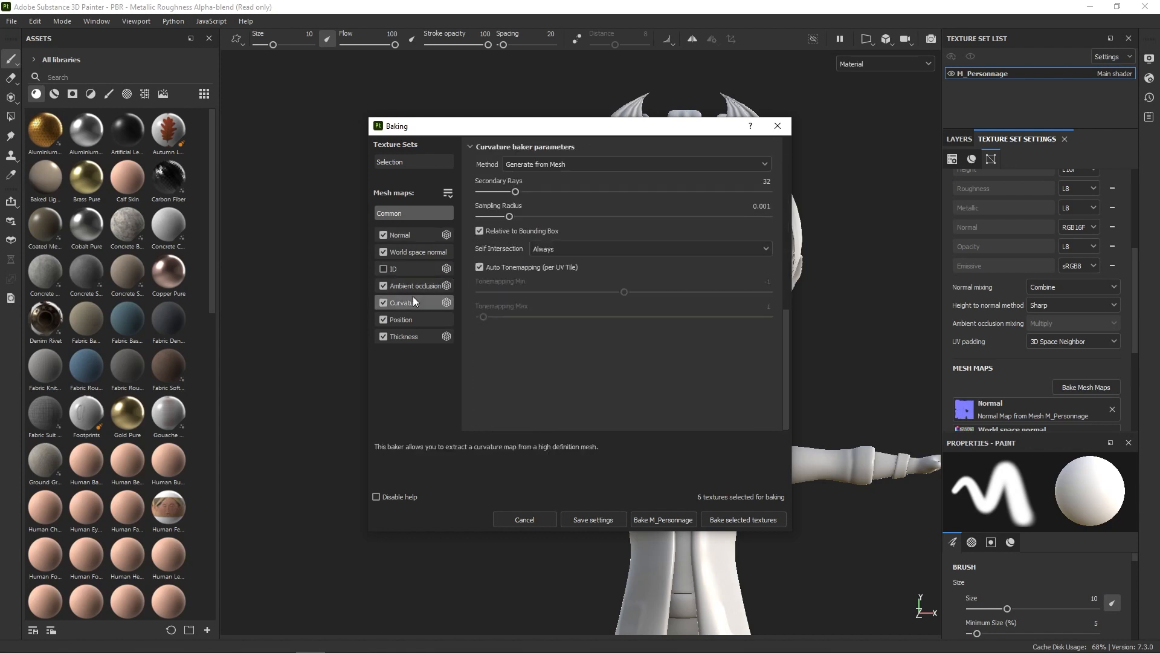
left_click(415, 320)
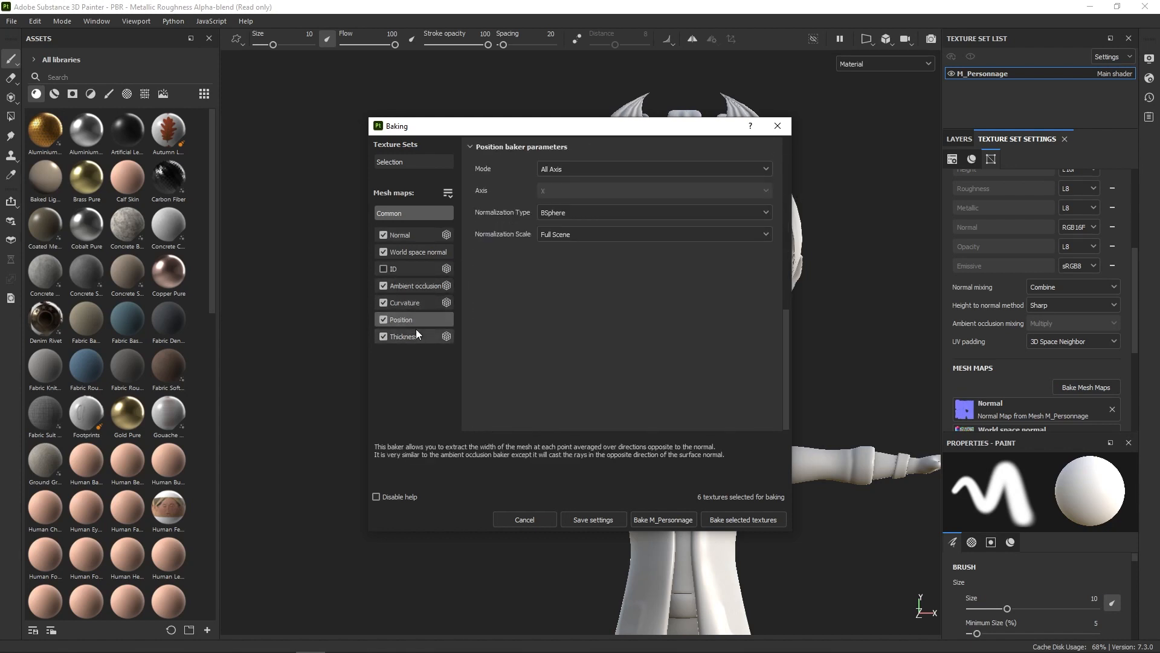
left_click(416, 336)
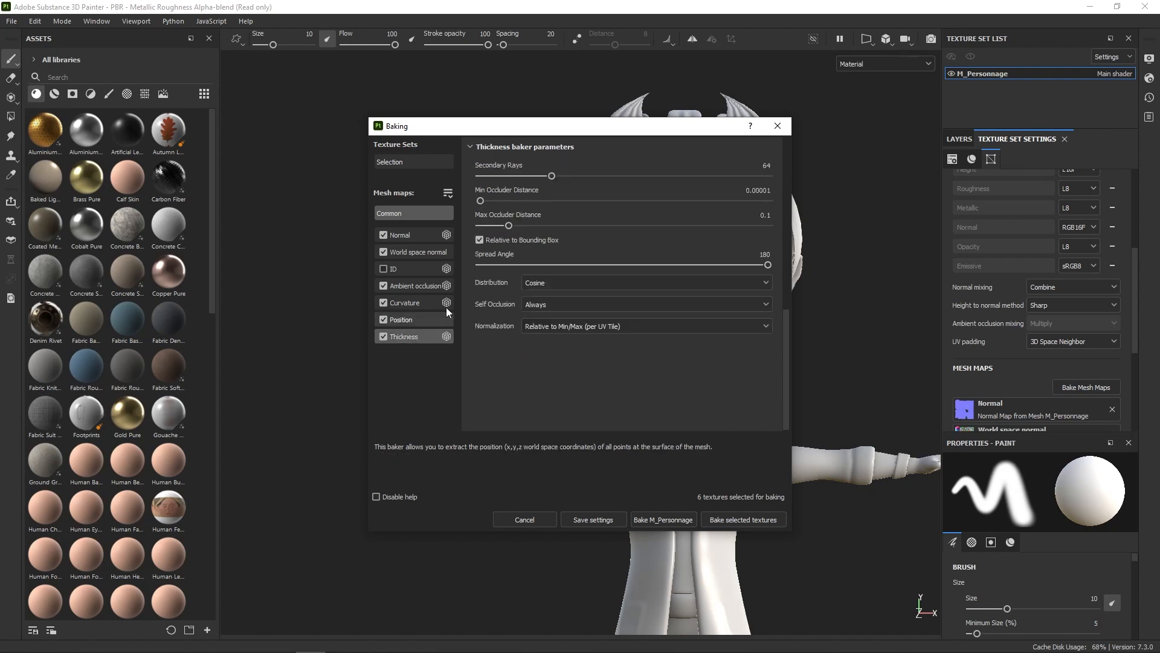
left_click(752, 517)
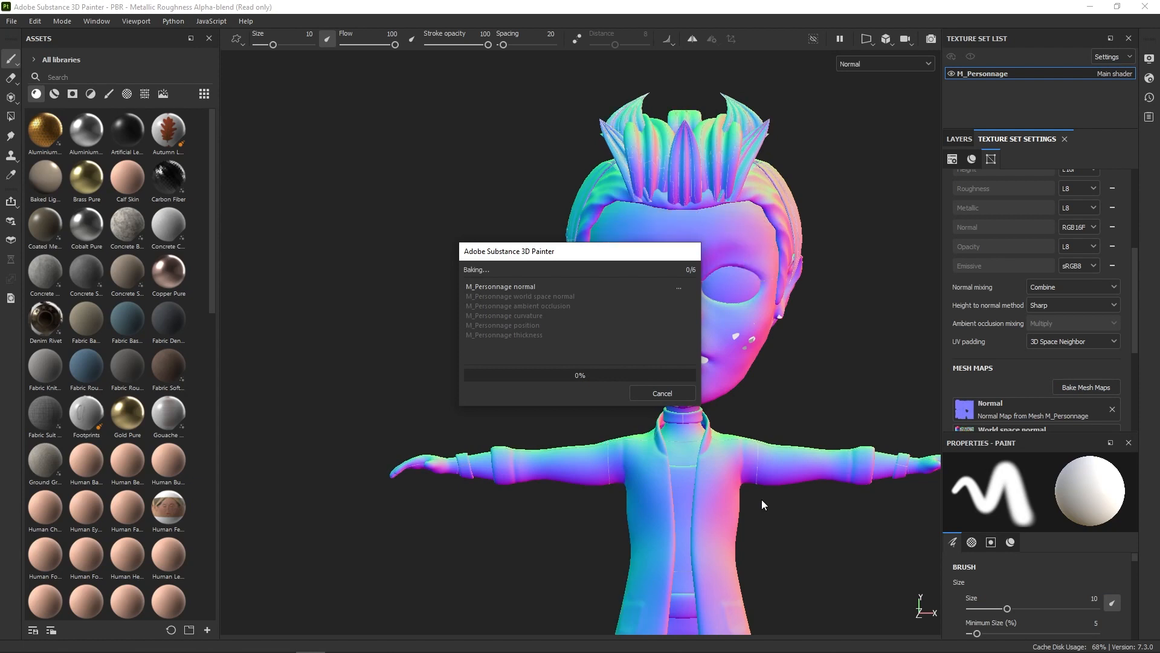
left_click(662, 392)
Step: Check the rebaked character's head, hair and coat for remaining artifacts
mouse_move(832, 370)
left_mouse_down("alt")
mouse_move(705, 383)
mouse_move(822, 359)
left_mouse_up("alt")
right_click_drag(798, 405, 808, 357, "alt")
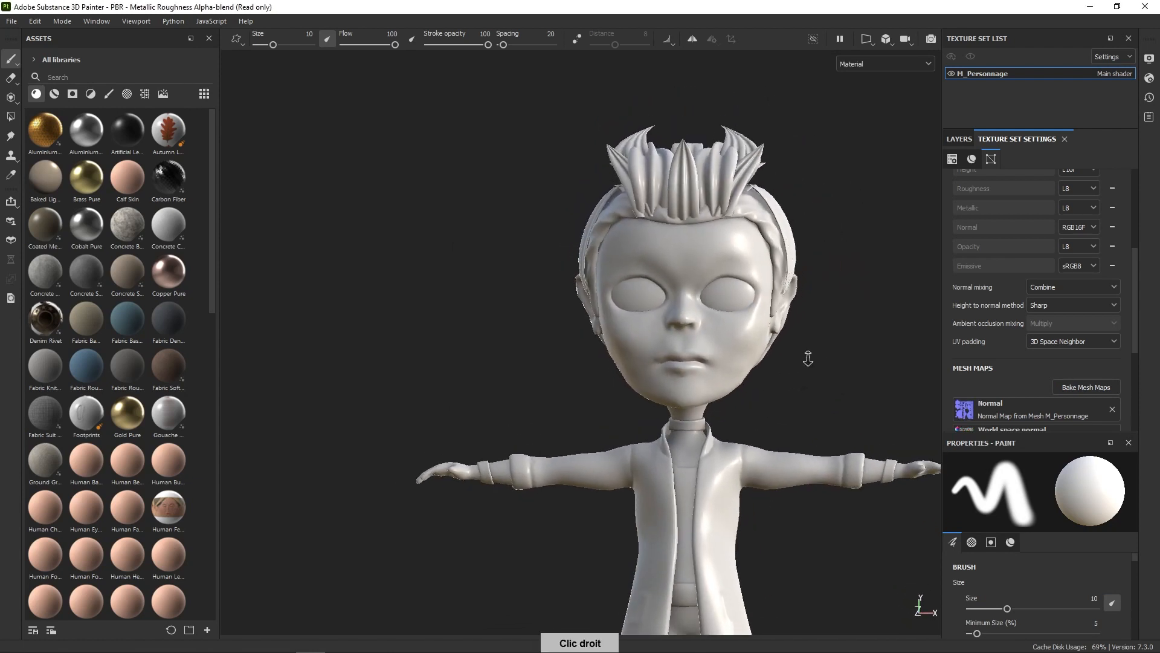
middle_click_drag(804, 385, 830, 301, "alt")
right_click_drag(803, 382, 817, 347, "alt")
right_click_drag(782, 438, 791, 367, "alt")
mouse_move(793, 392)
middle_mouse_down("alt")
mouse_move(795, 276)
mouse_move(792, 409)
middle_mouse_up("alt")
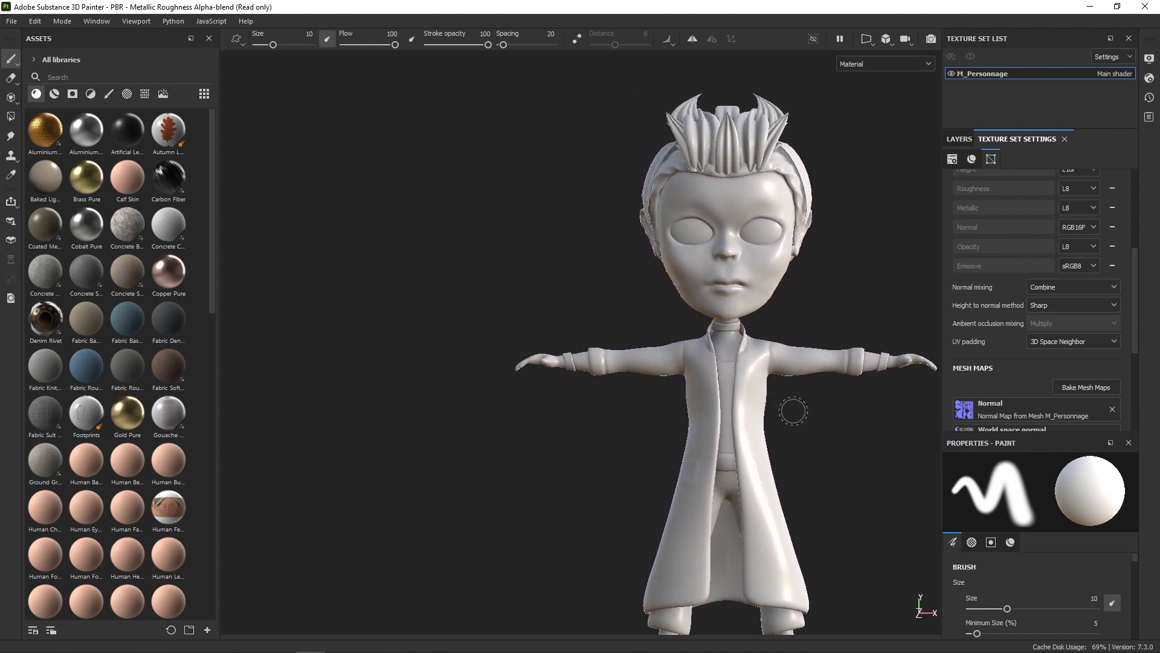
Step: Replace the texture set's Emissive and Opacity channels with Ambient occlusion and Specular level channels
left_click(1111, 267)
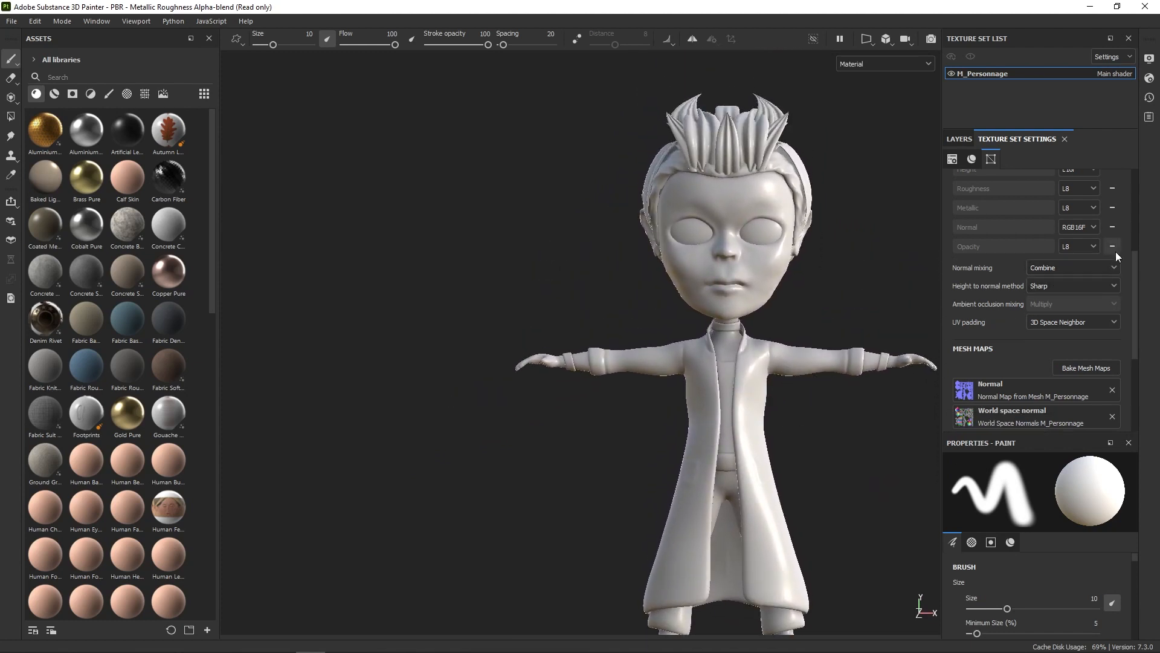
left_click(1112, 246)
left_click_drag(1137, 266, 1136, 214)
left_click(1115, 247)
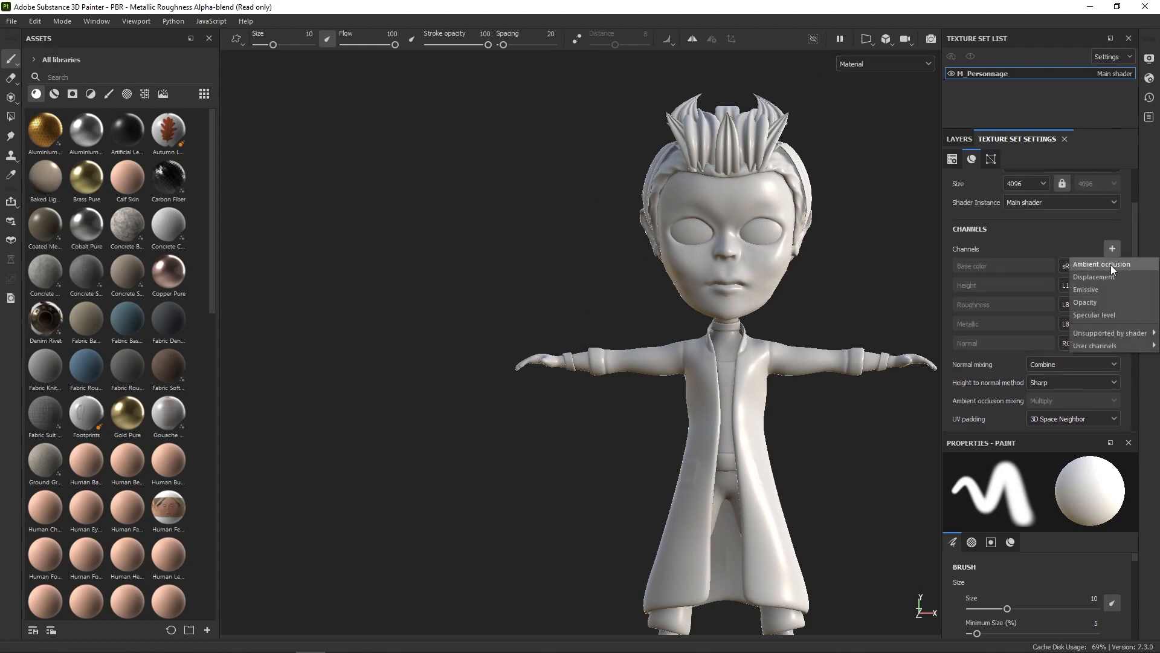
left_click(1111, 265)
left_click(1103, 301)
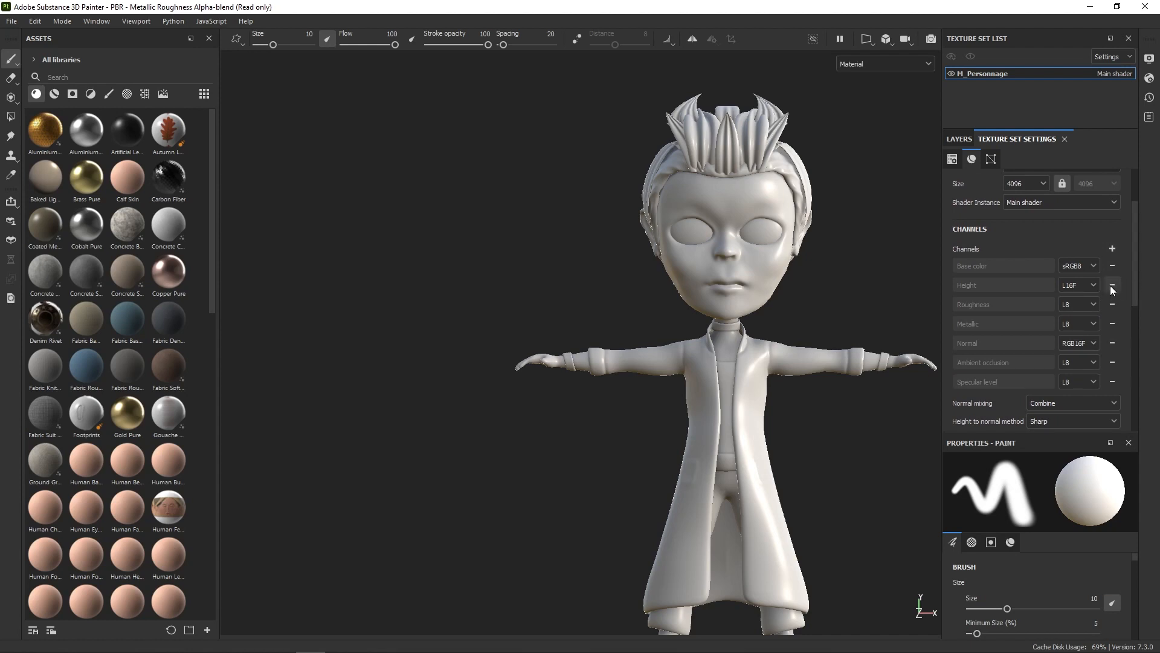
Step: Set the Roughness, Metallic, Ambient occlusion and Specular level channels to the L16 format
left_click(1083, 304)
left_click(1071, 357)
left_click(1080, 325)
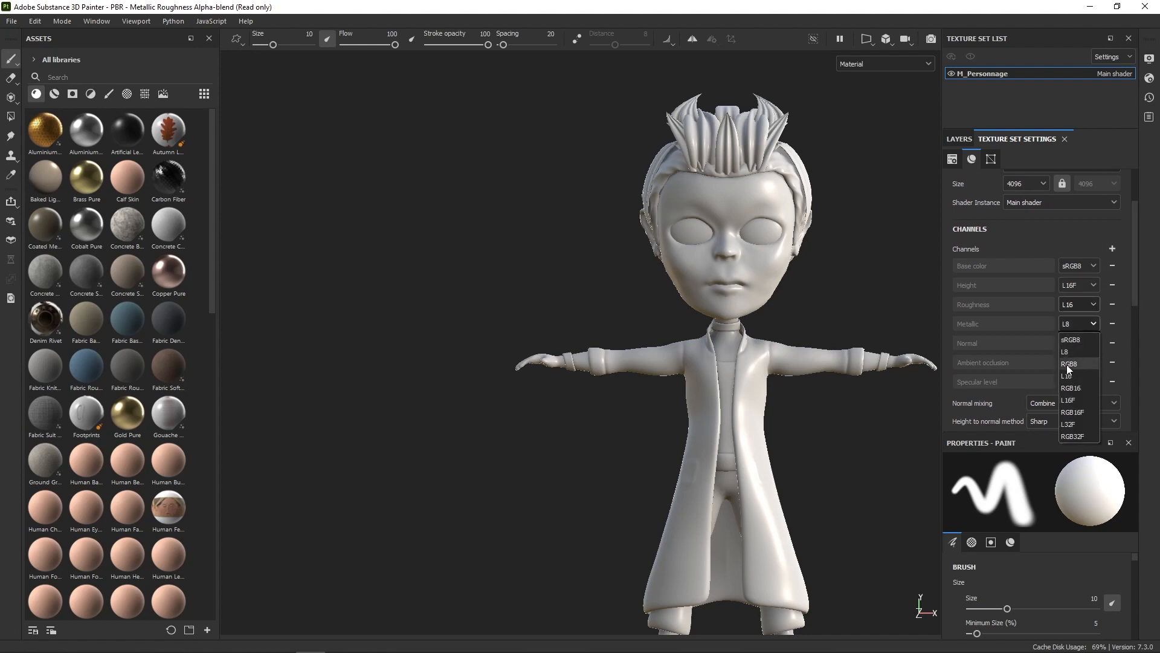
left_click(1071, 375)
scroll(1134, 296, "down", 3)
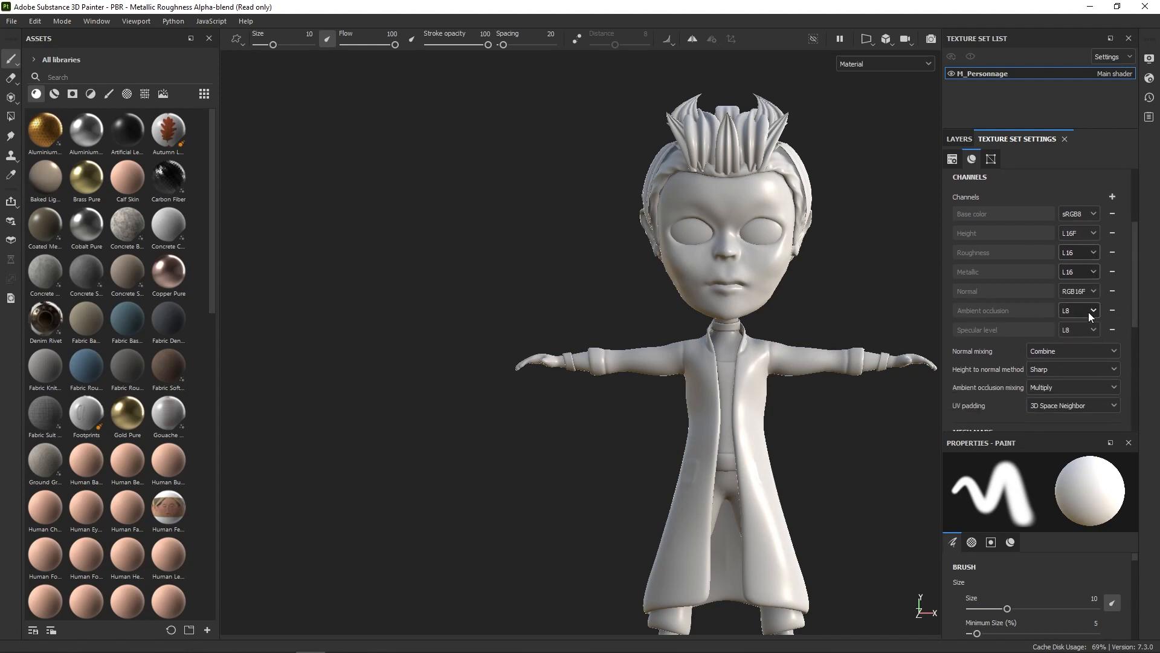
left_click(1089, 310)
left_click(1073, 362)
left_click(1084, 327)
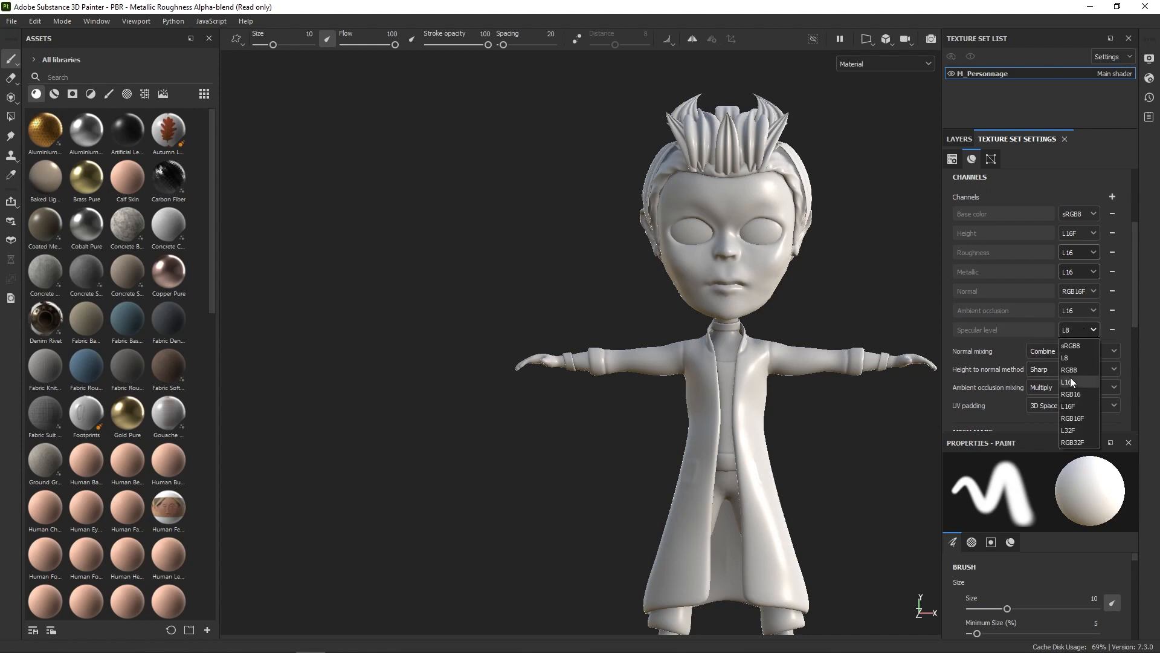
left_click(1073, 382)
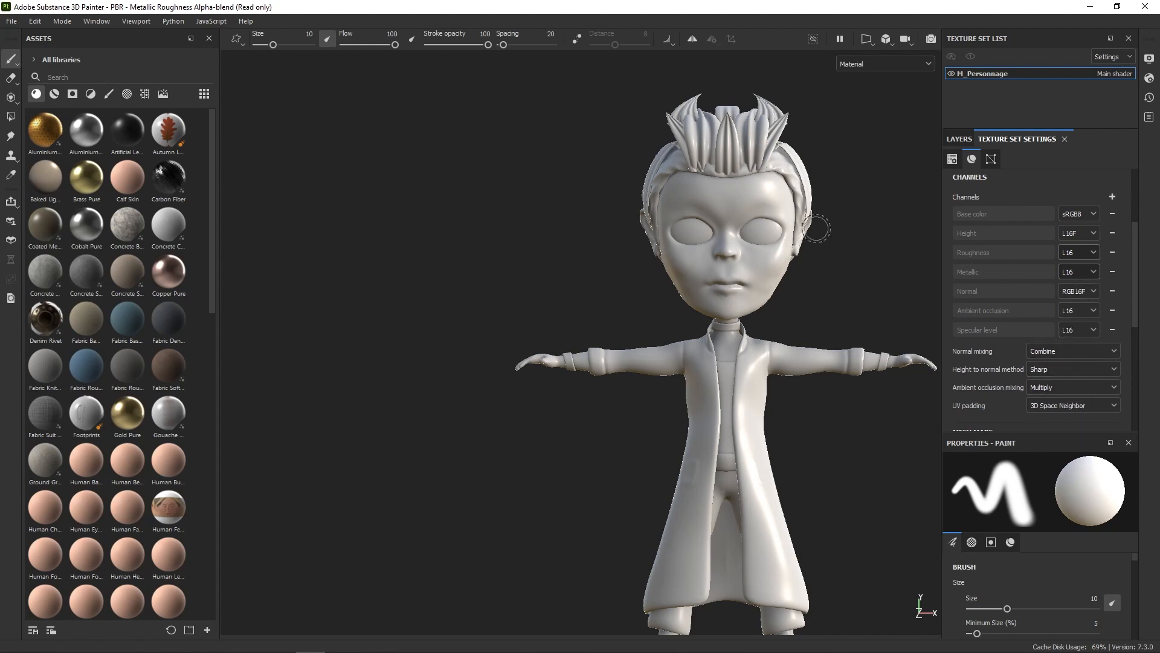
left_click_drag(1134, 273, 1138, 213)
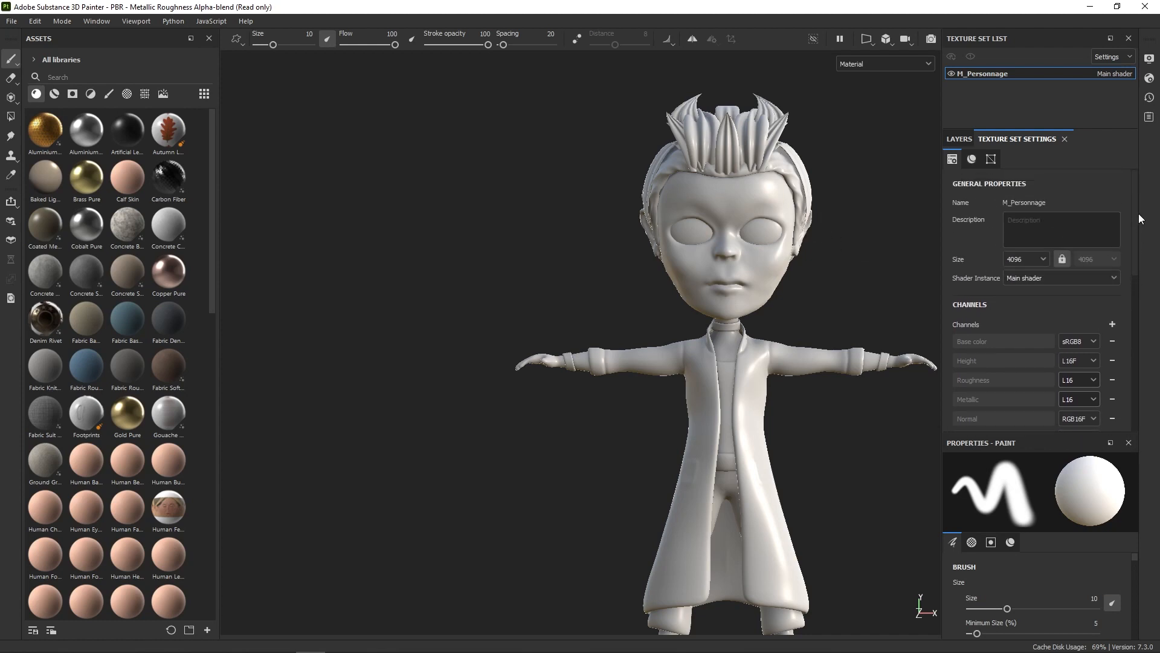
Step: Replace Layer 1 in the layer stack with a folder named Cheveux
middle_click_drag(858, 389, 681, 365)
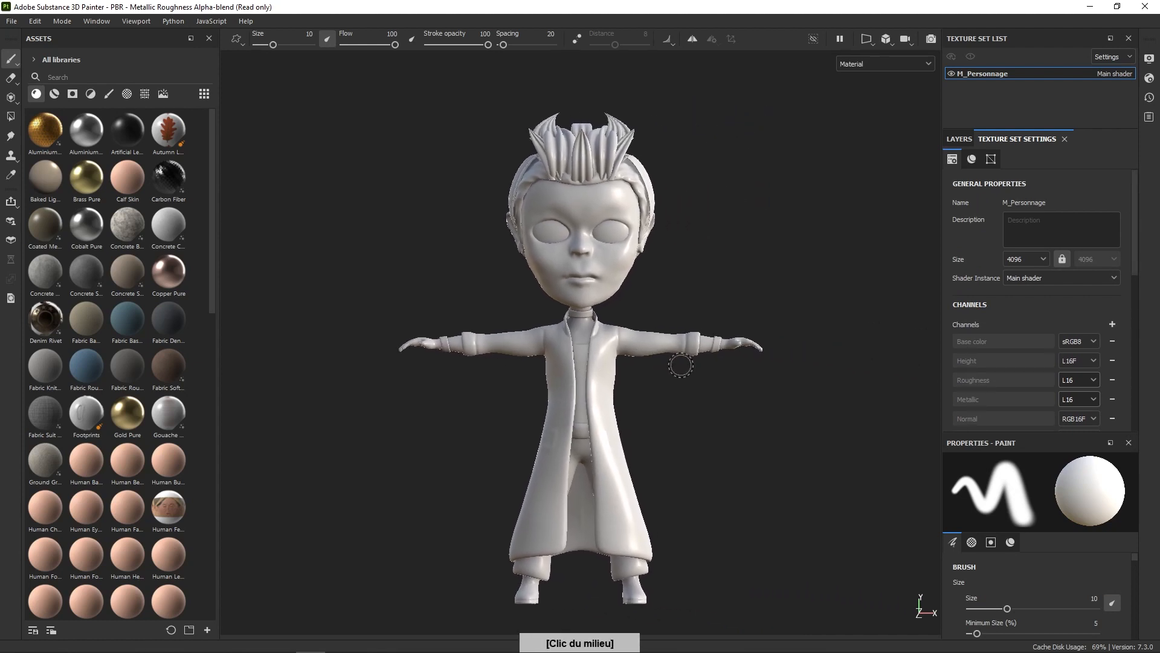
scroll(680, 365, "up", 2)
left_click(959, 138)
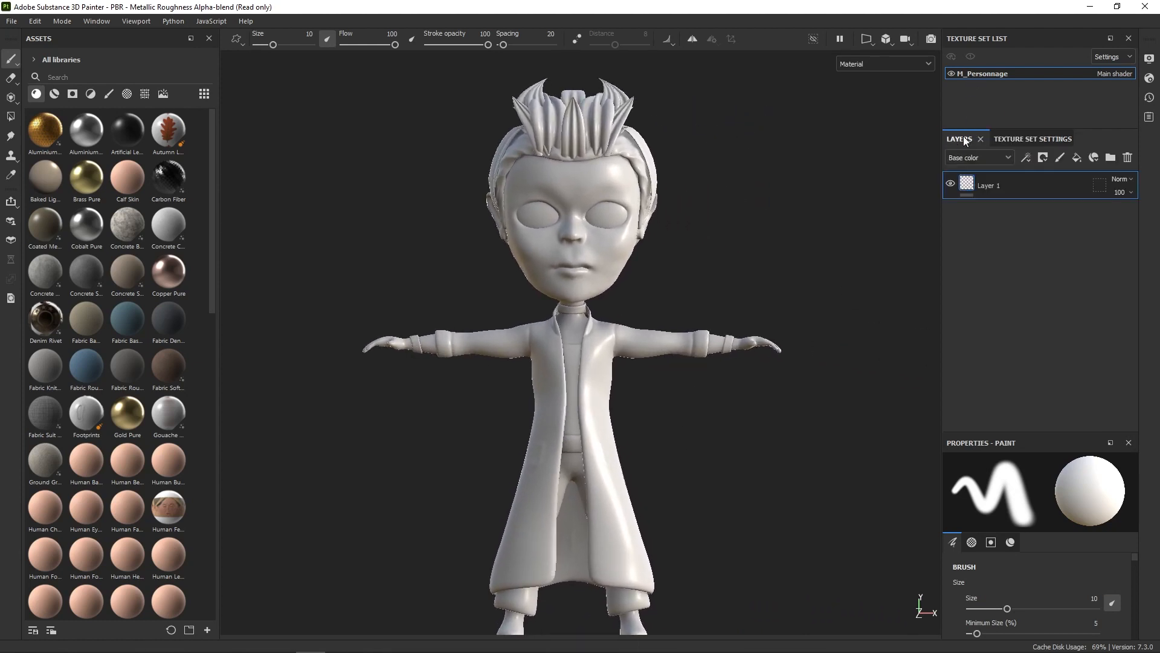
left_click(1111, 157)
double_click(1005, 185)
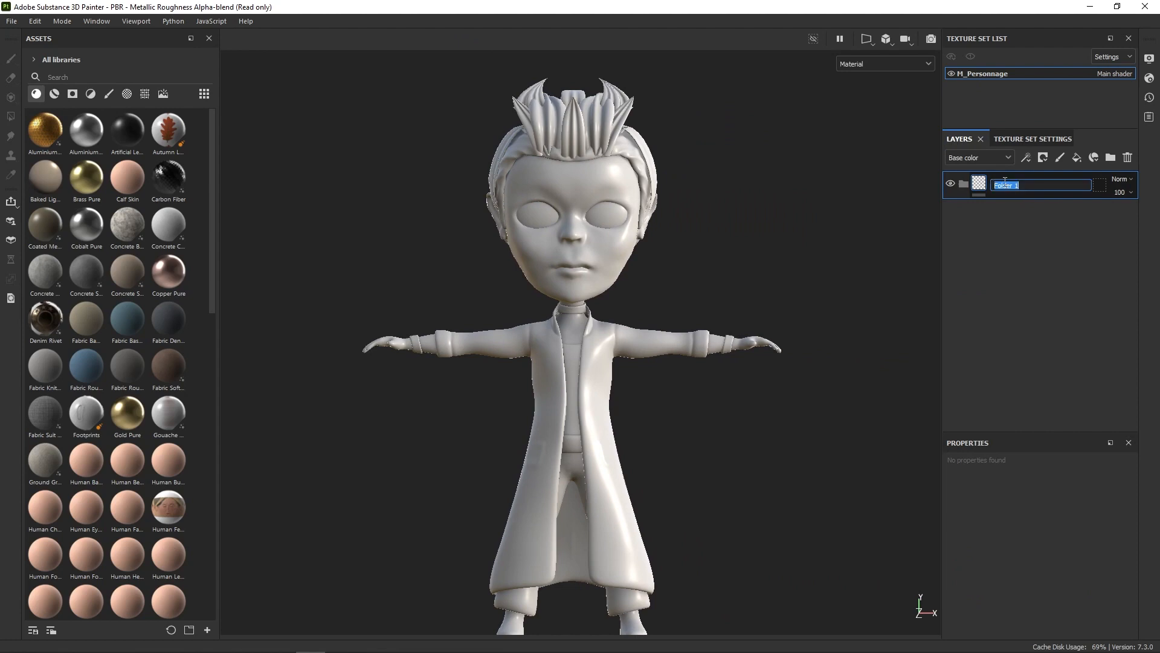
type("cheveux")
key("Return")
Step: Add a second folder above Cheveux and name it Corps
left_click(1111, 159)
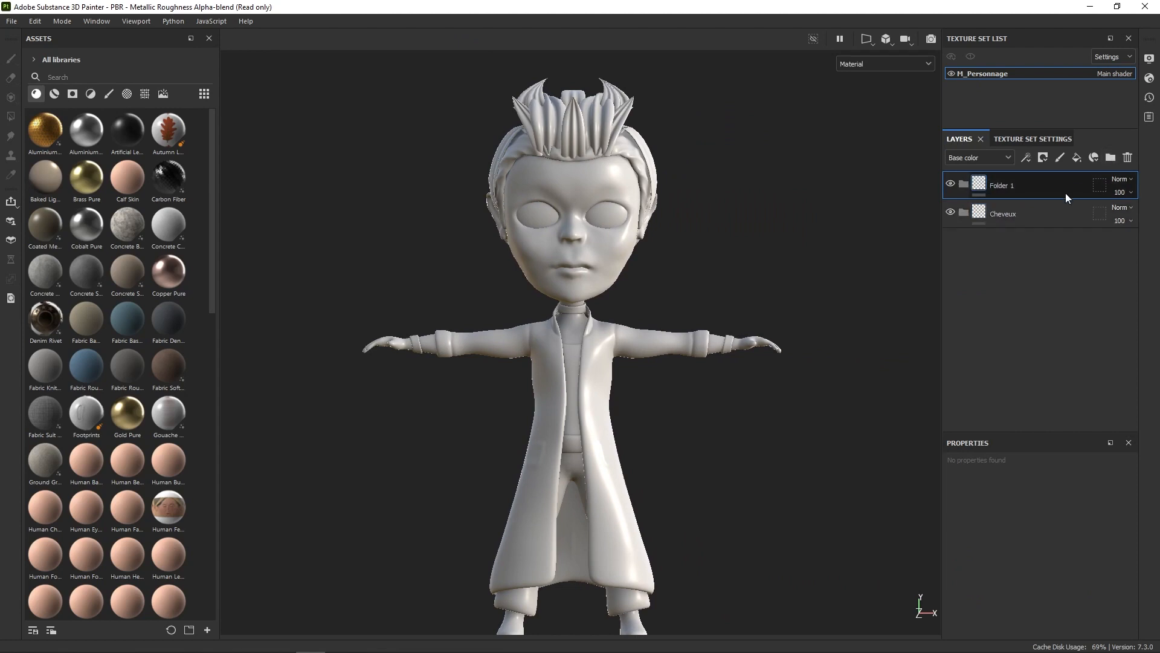
double_click(1008, 186)
left_click_drag(1027, 184, 986, 179)
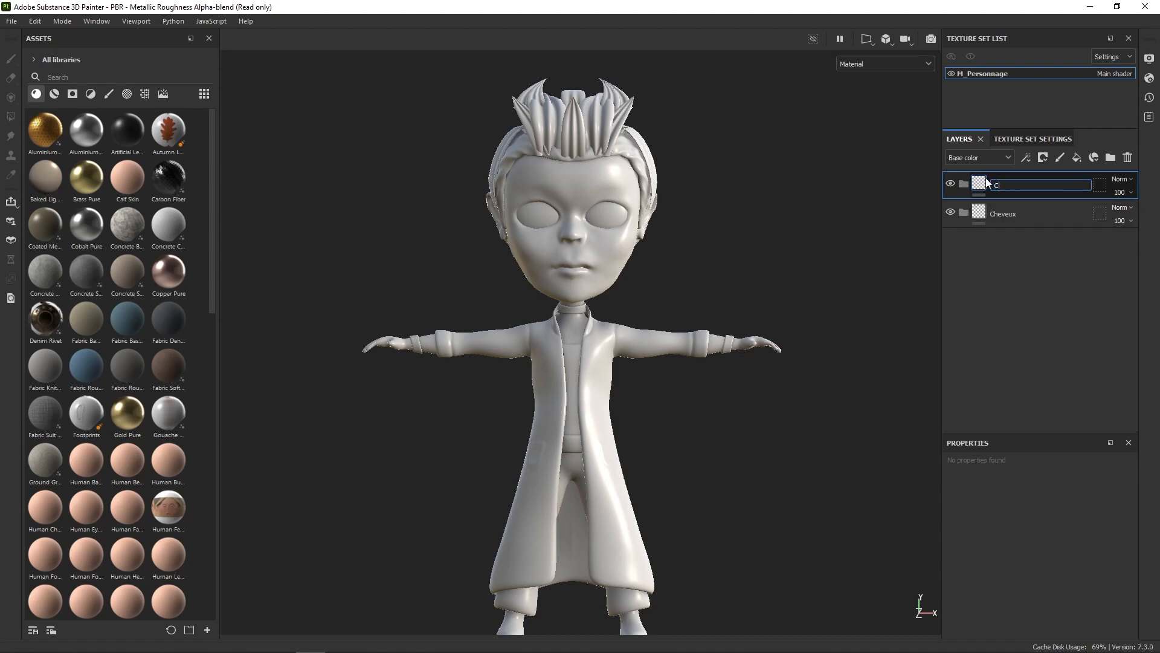
type("Corps")
key("Return")
Step: Add a third folder above Corps and name it Yeux
left_click(1111, 157)
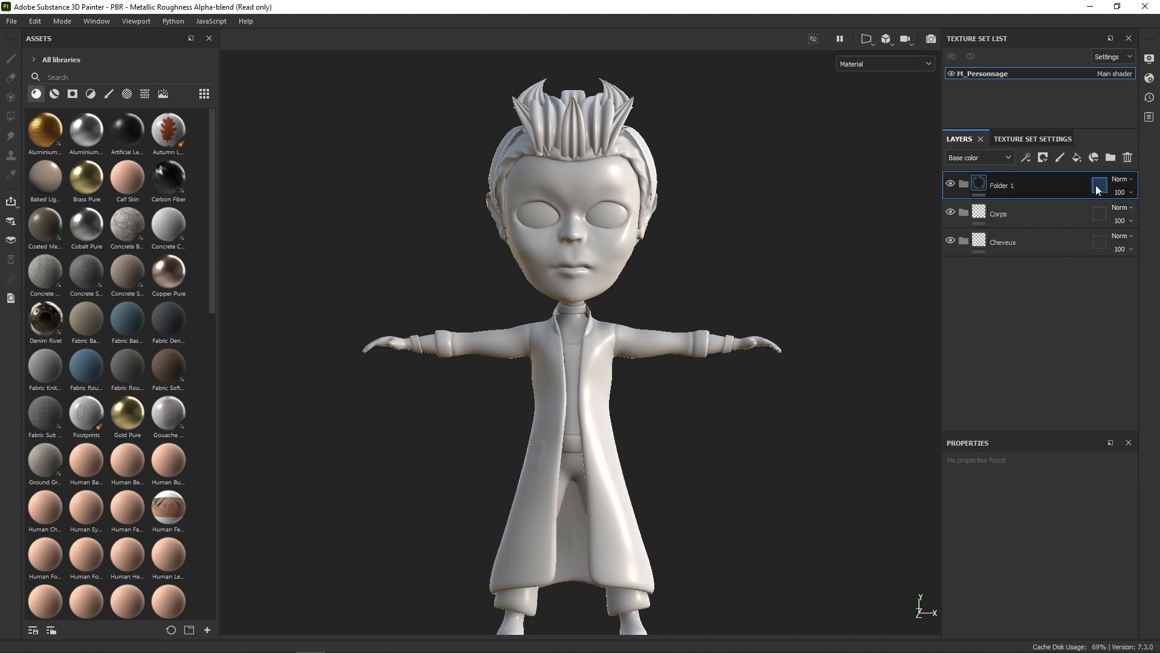
double_click(1009, 182)
type("Yeux")
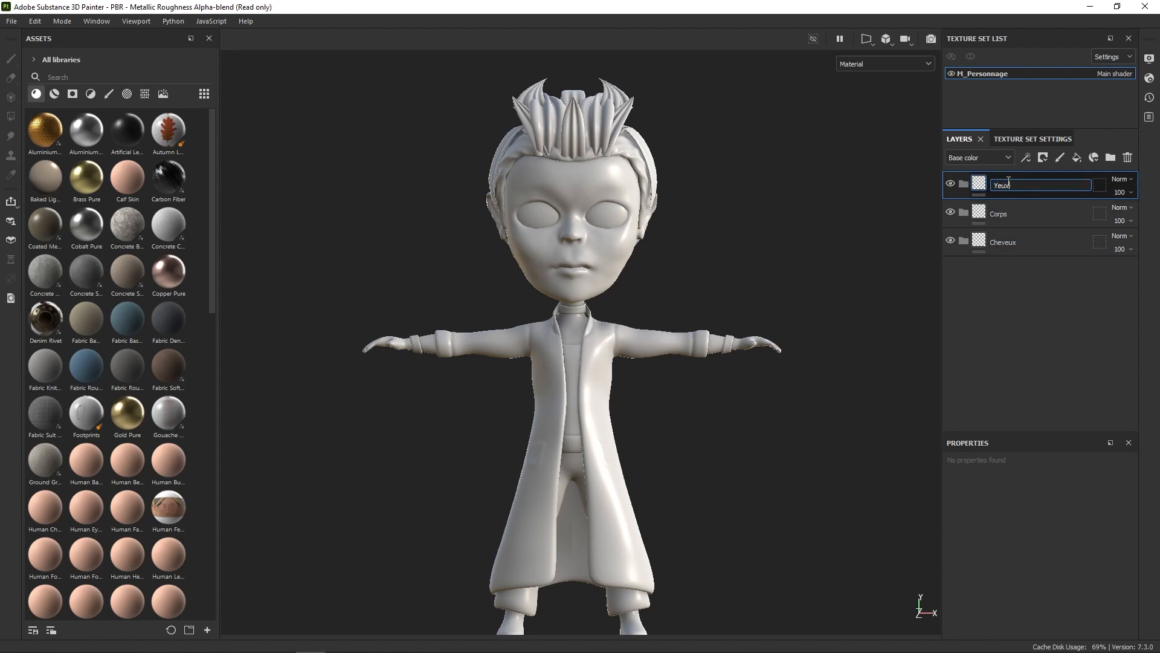
key("Return")
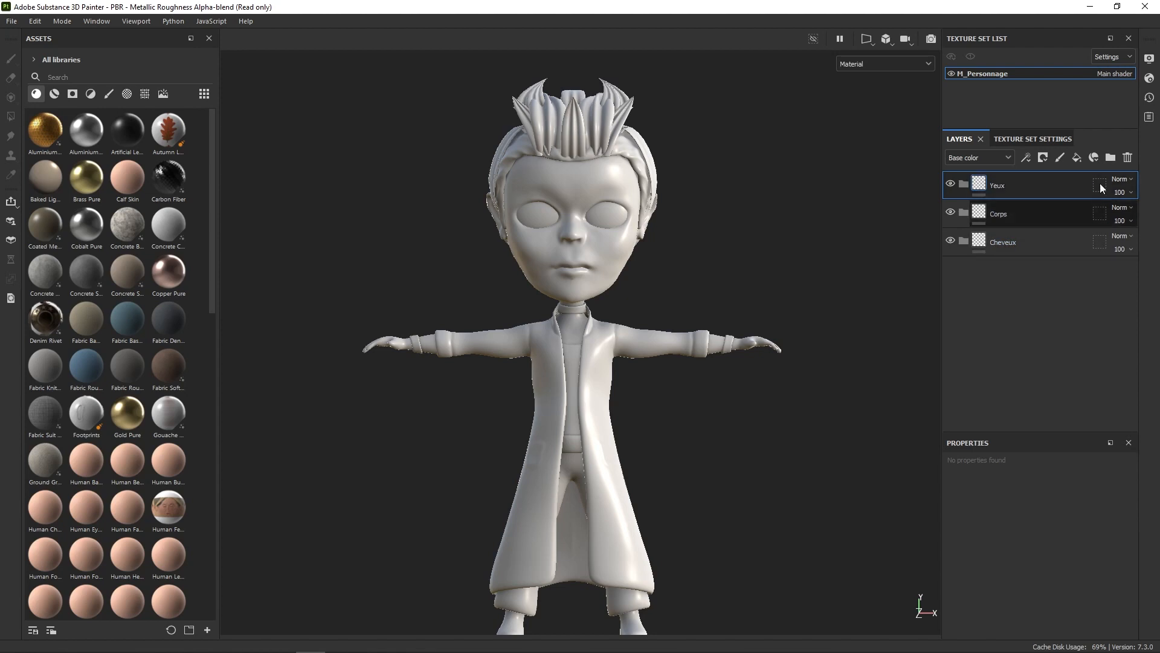
Step: Add two folders above Yeux in the layer stack and name the lower new one Blouson
left_click(1111, 157)
left_click(1111, 157)
double_click(1007, 212)
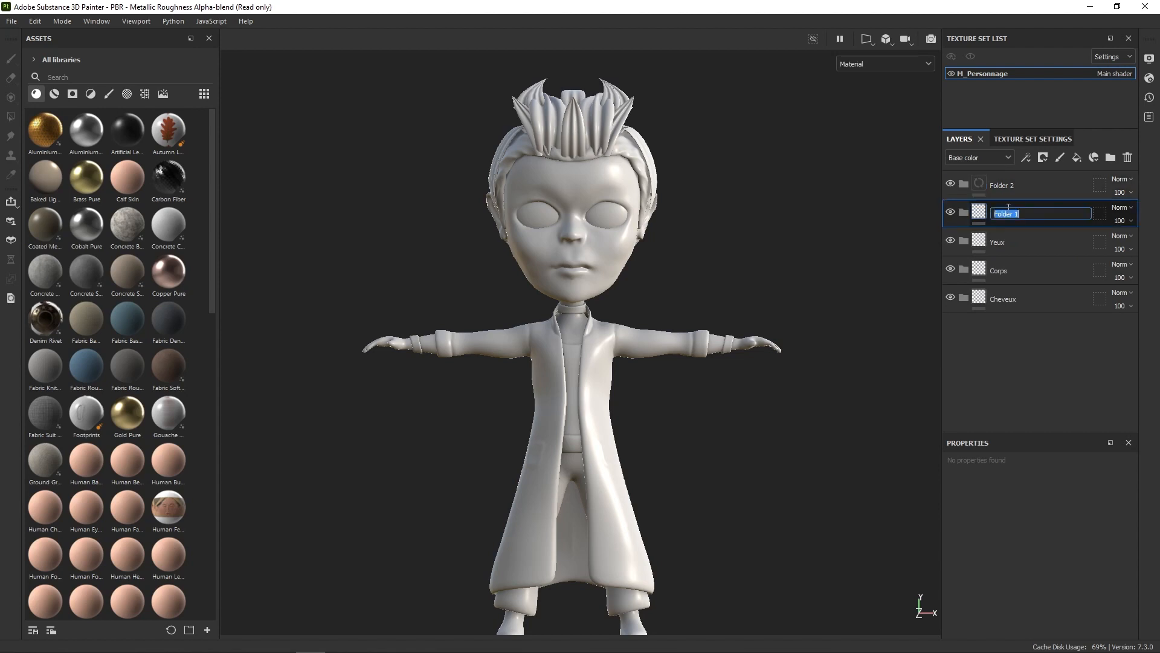
type("Blouson")
key("Return")
Step: Rename the new folder above Blouson as Shirt
left_click(1011, 186)
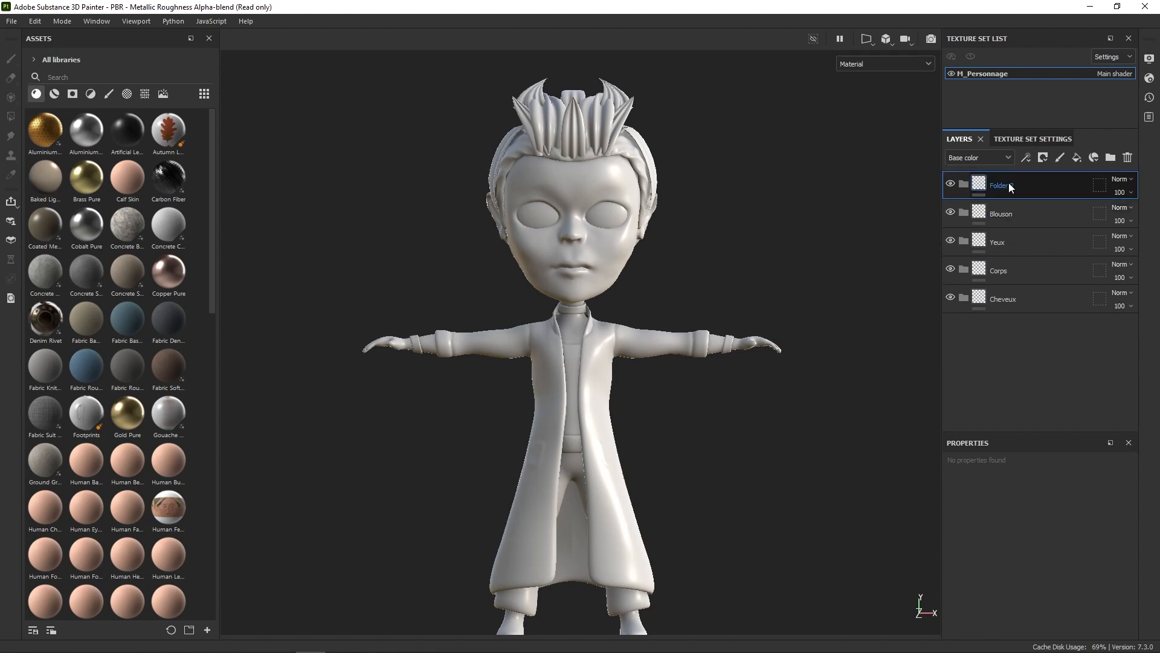
double_click(1011, 186)
type("Shir")
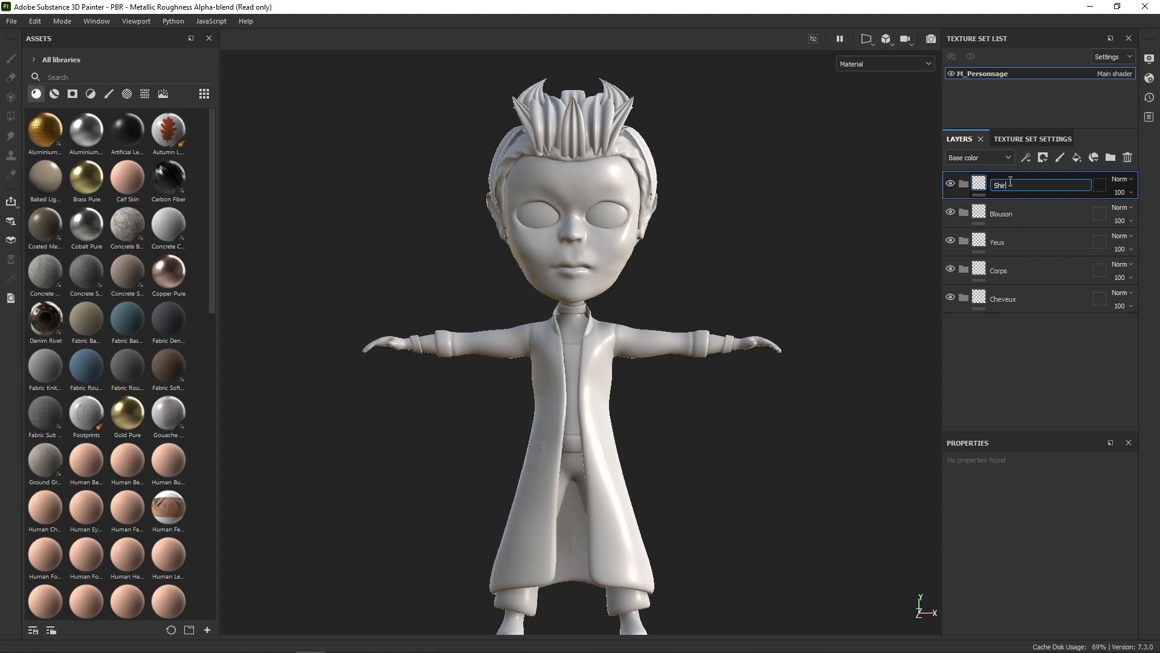
type("t")
key("Return")
Step: Add a folder above Shirt and name it Pantalon
left_click(1111, 157)
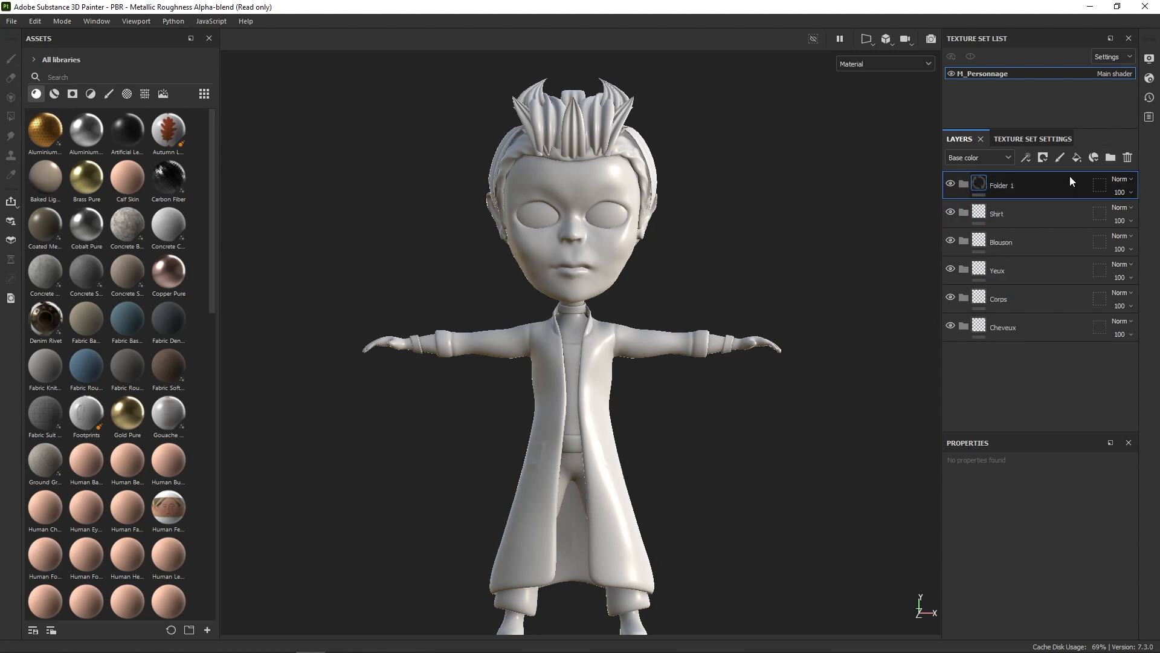
double_click(1008, 186)
type("P")
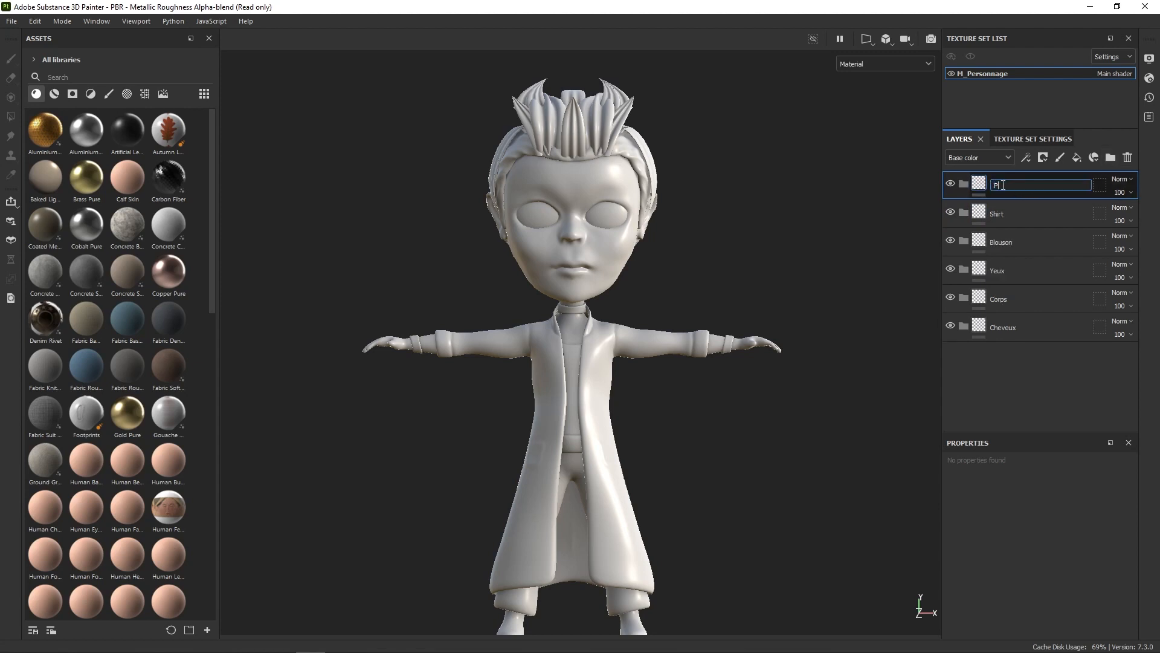
type("antalon")
key("Return")
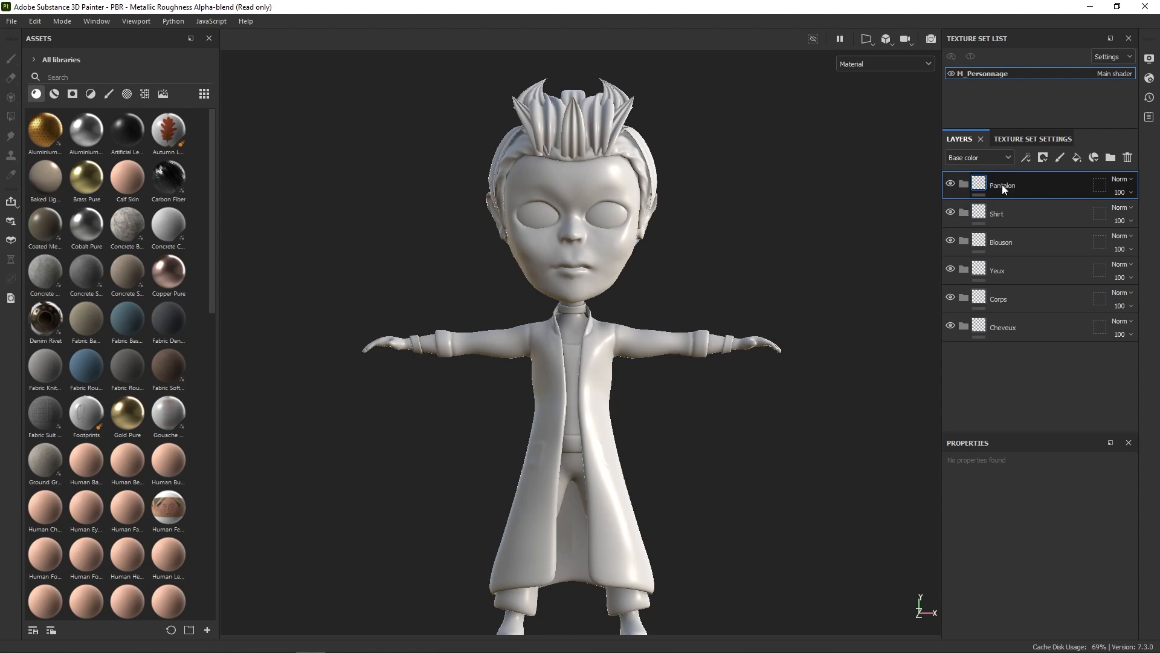
Step: Add a folder above Pantalon and name it Bottes
left_click(1111, 157)
double_click(1006, 182)
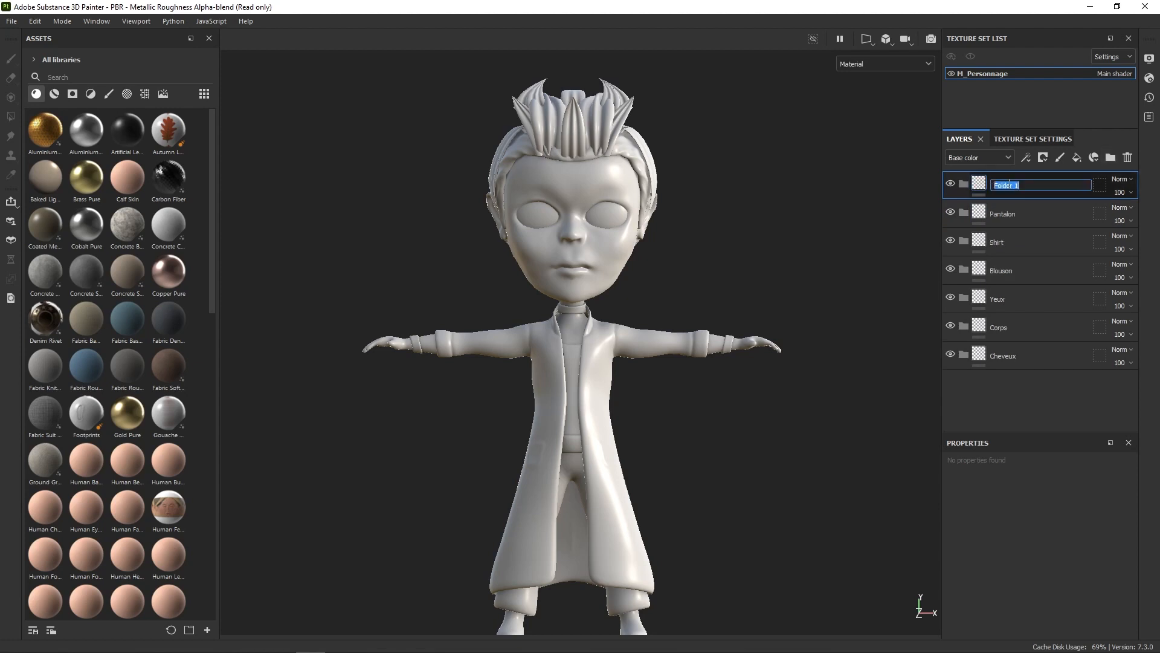
type("Bottes")
key("Return")
Step: Add a folder above Bottes and name it Collier et Bracelets
left_click(1110, 157)
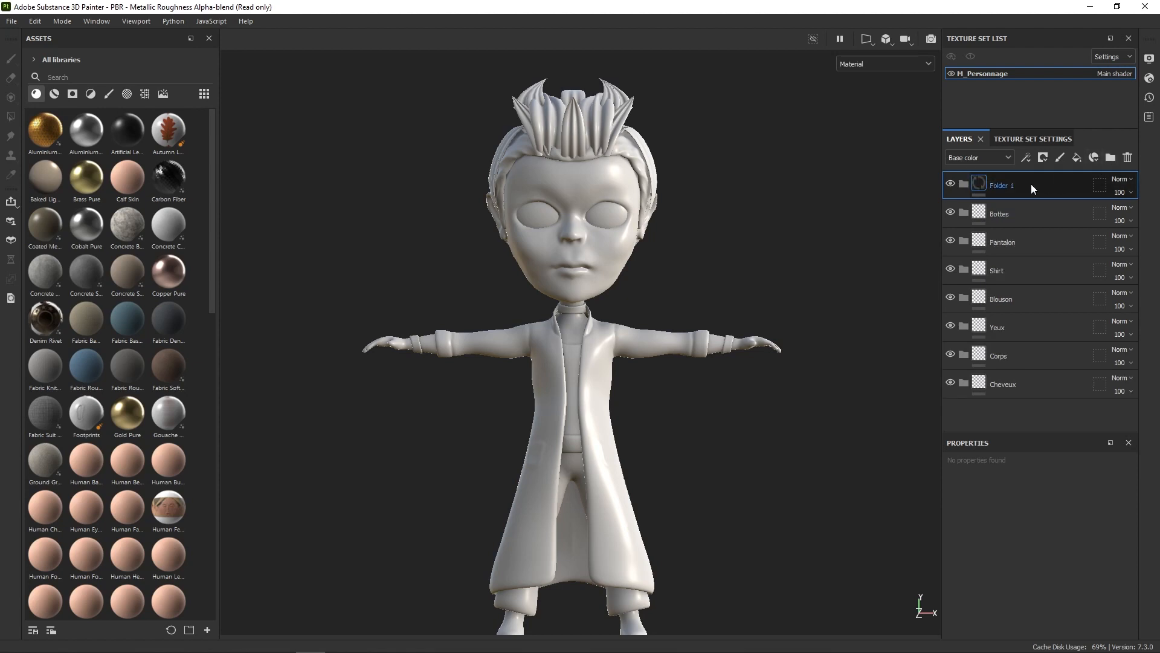
double_click(1009, 183)
type("Colli")
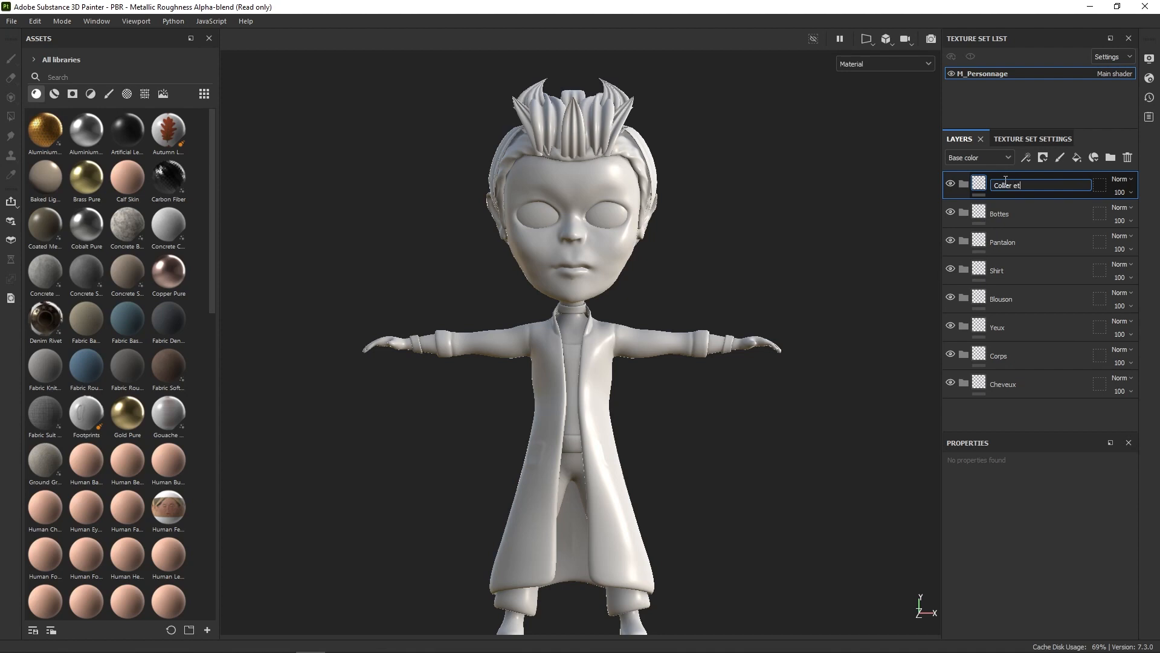
type("er et Bracelet")
key("Return")
Step: Add a black mask to the Collier et Bracelets folder and display the Mask channel in the viewport
right_click(986, 180)
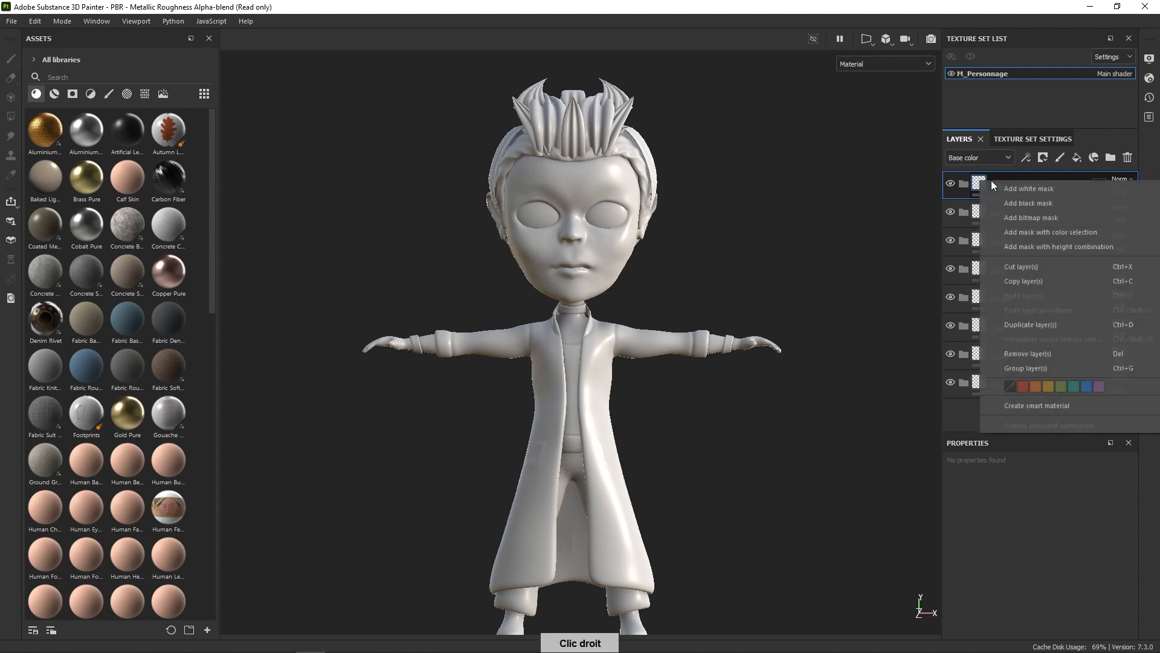
left_click(1039, 203)
left_click(880, 63)
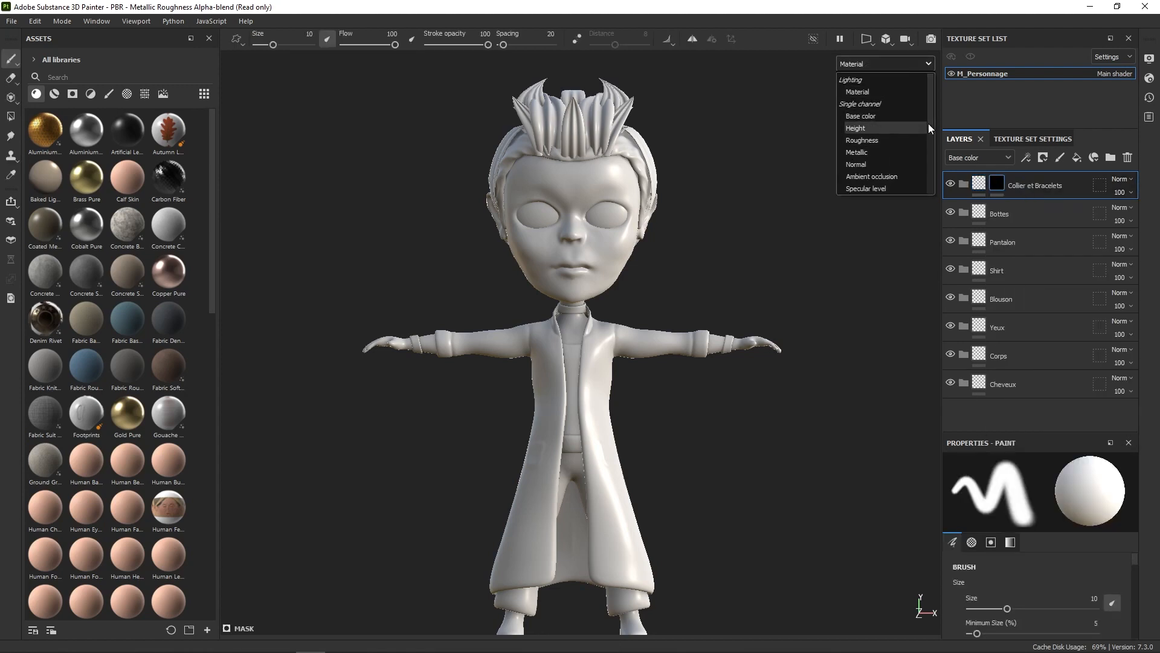
scroll(928, 123, "down", 2)
left_click(882, 182)
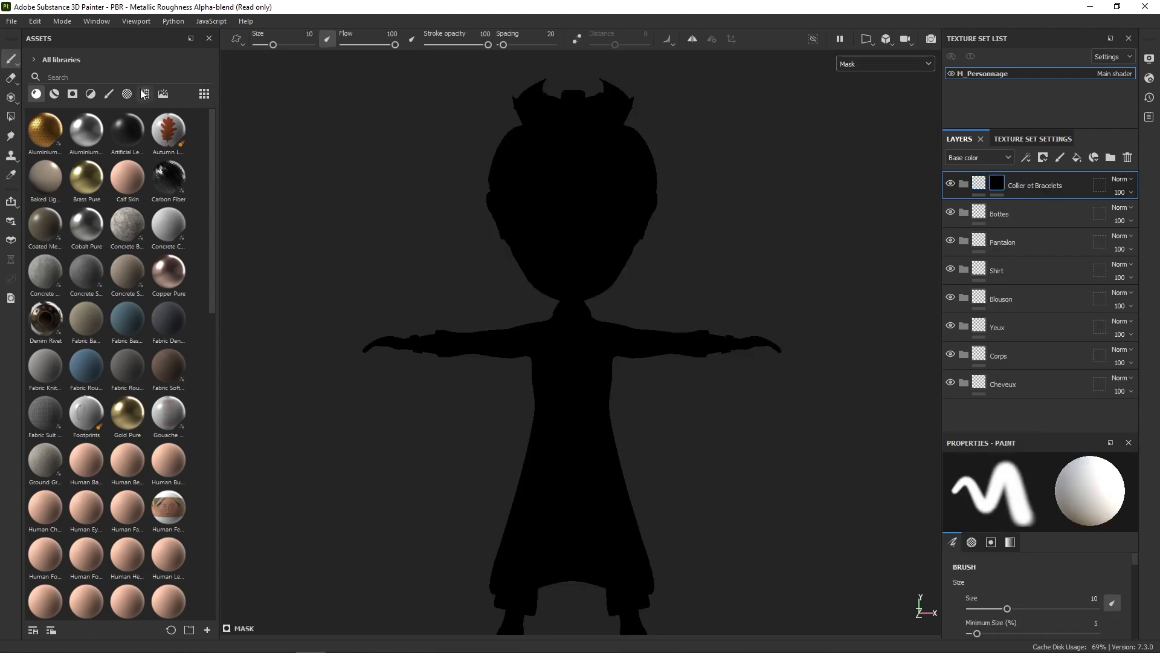
Step: Using Polygon Fill in mesh mode, fill the collar and bracelets white in the mask and turn all other meshes black
left_click(11, 116)
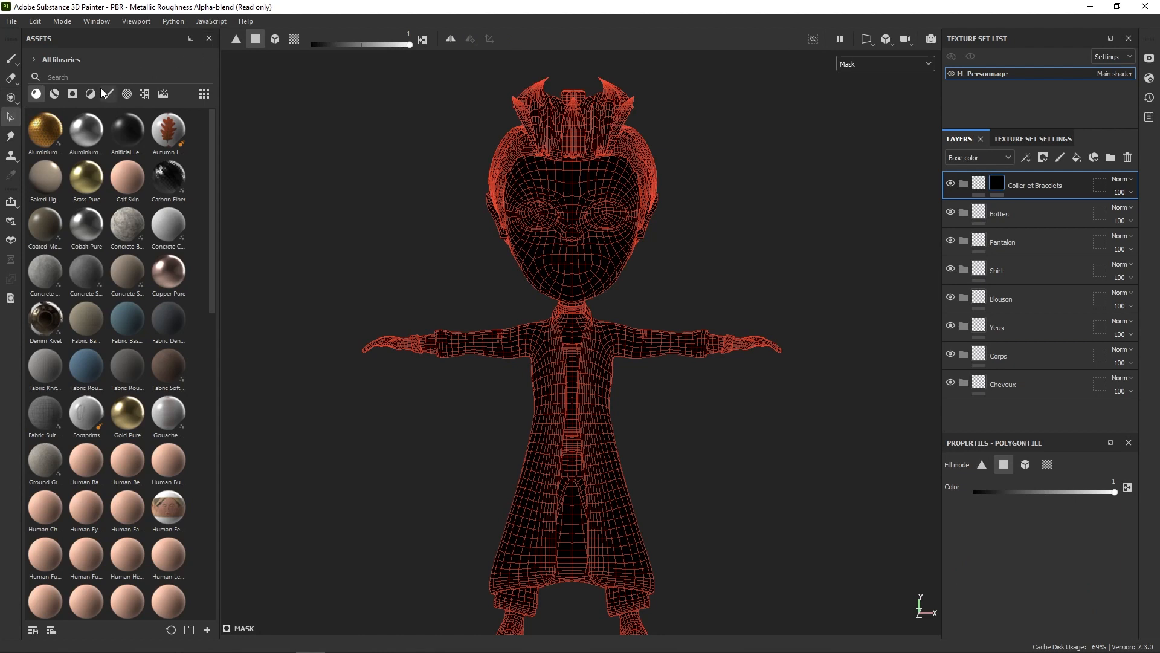
left_click(276, 39)
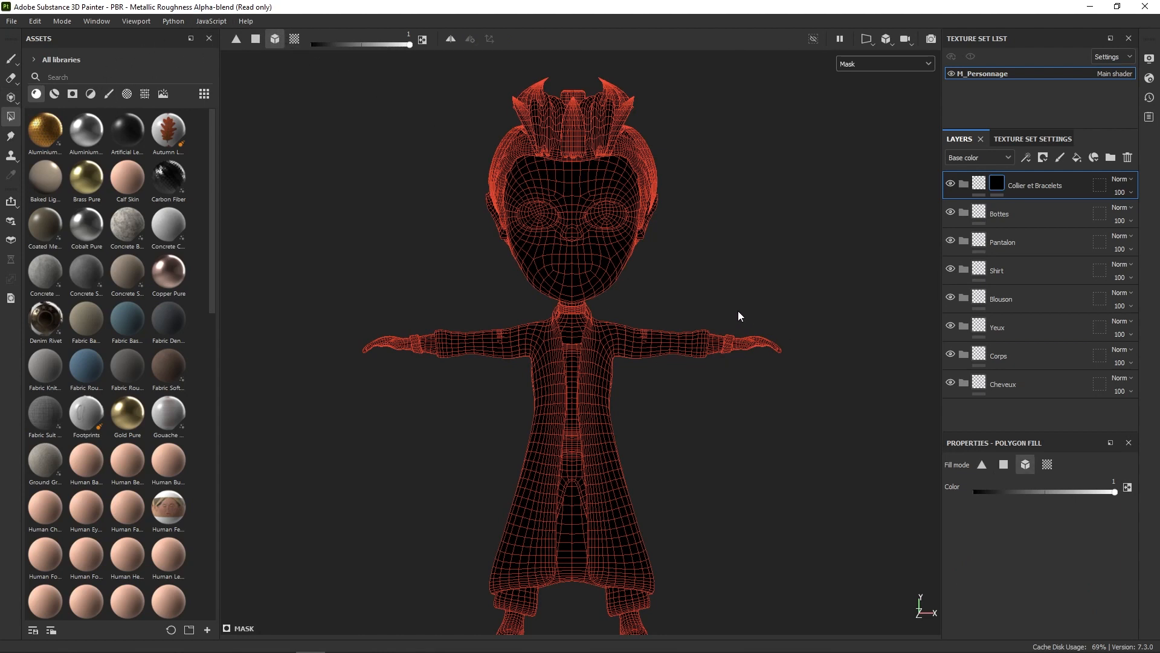
left_click(729, 349)
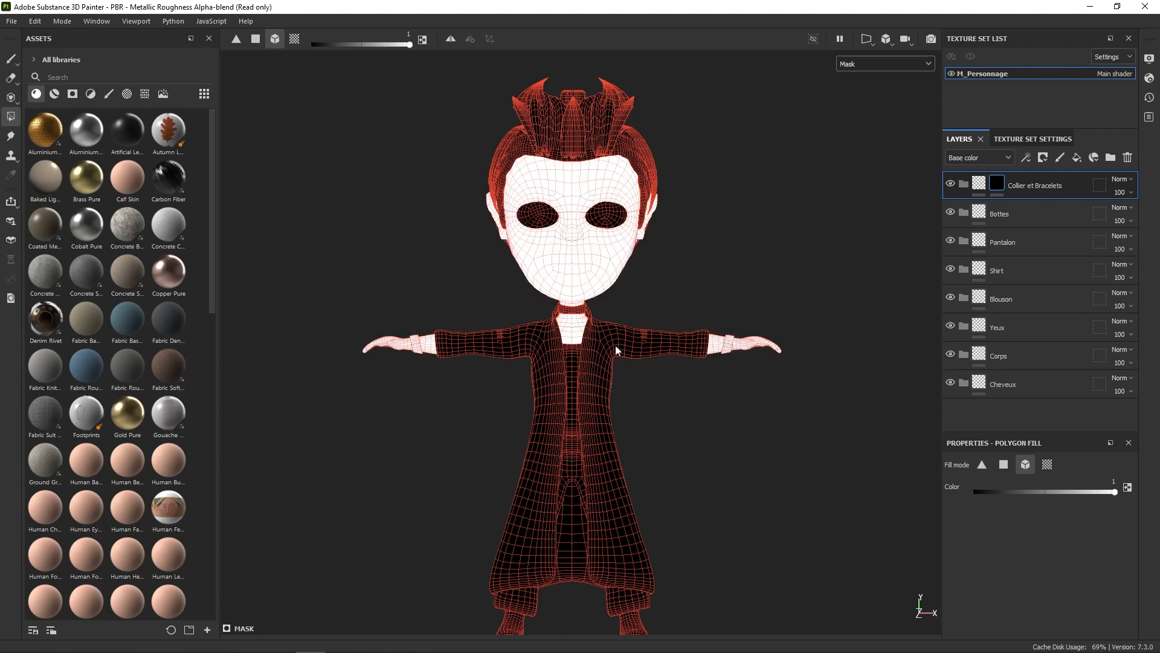
left_click(598, 306)
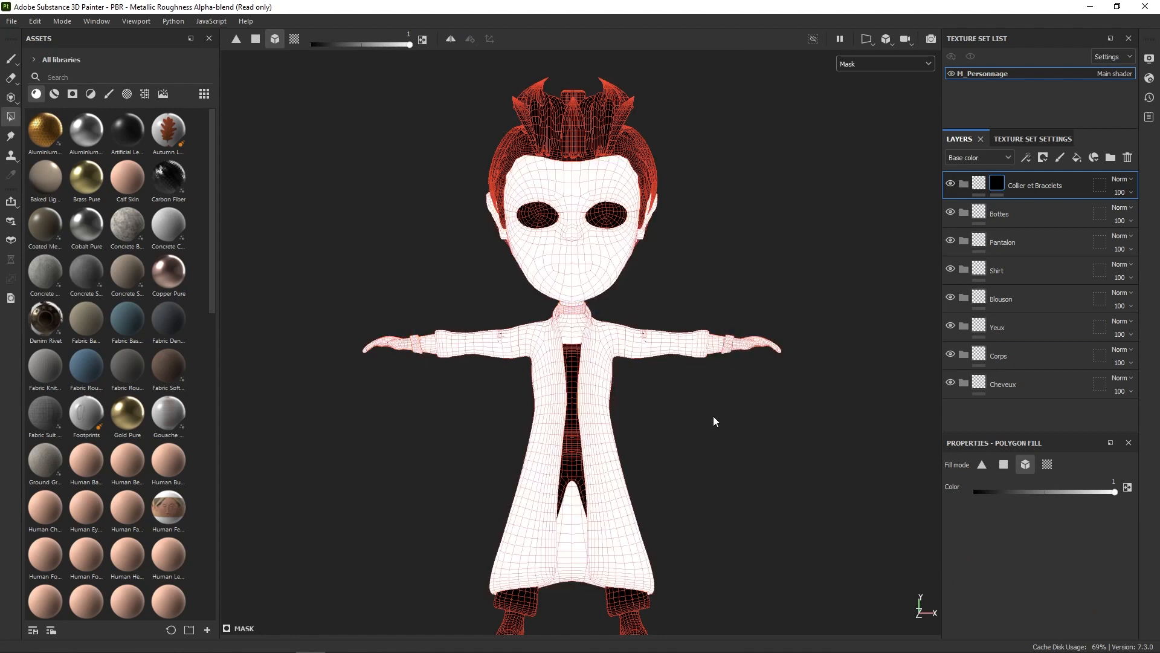
key("x")
left_click_drag(702, 432, 555, 462)
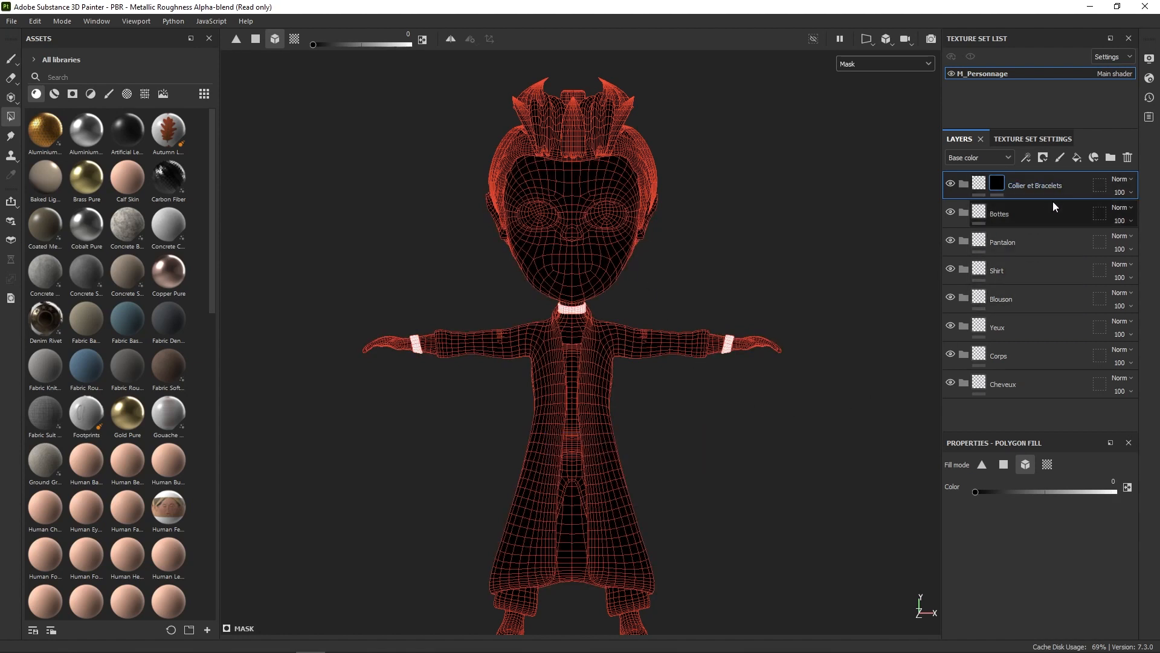
Step: Add a black mask to the Bottes folder and display the Mask channel in the viewport
right_click(981, 215)
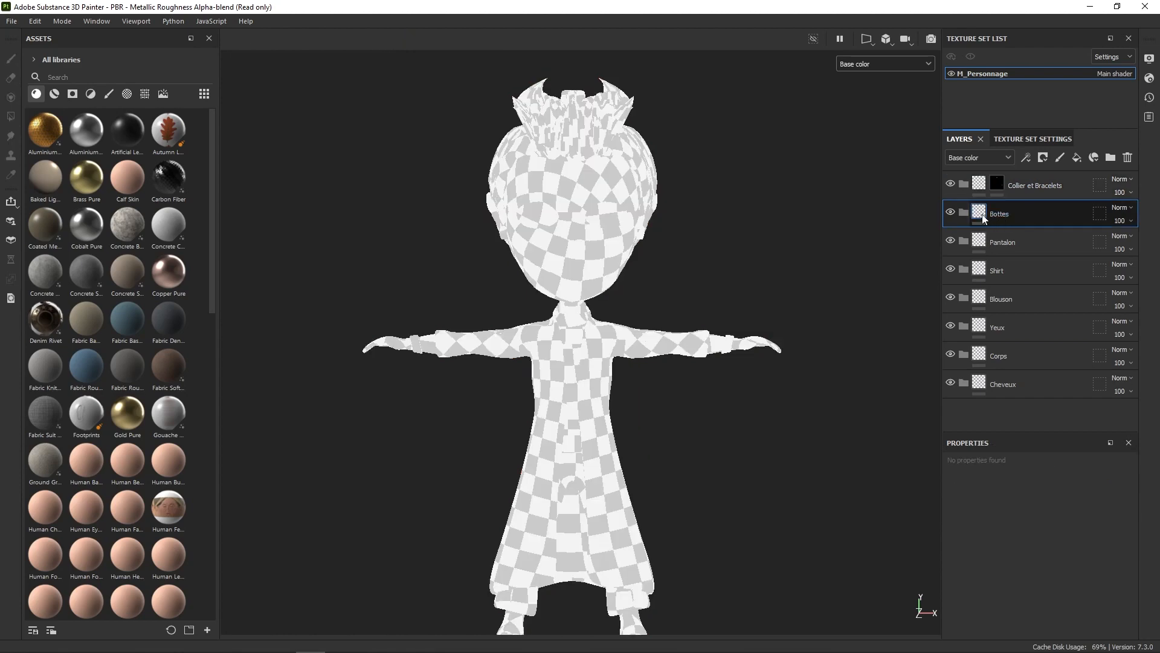
left_click(1039, 232)
left_click(905, 61)
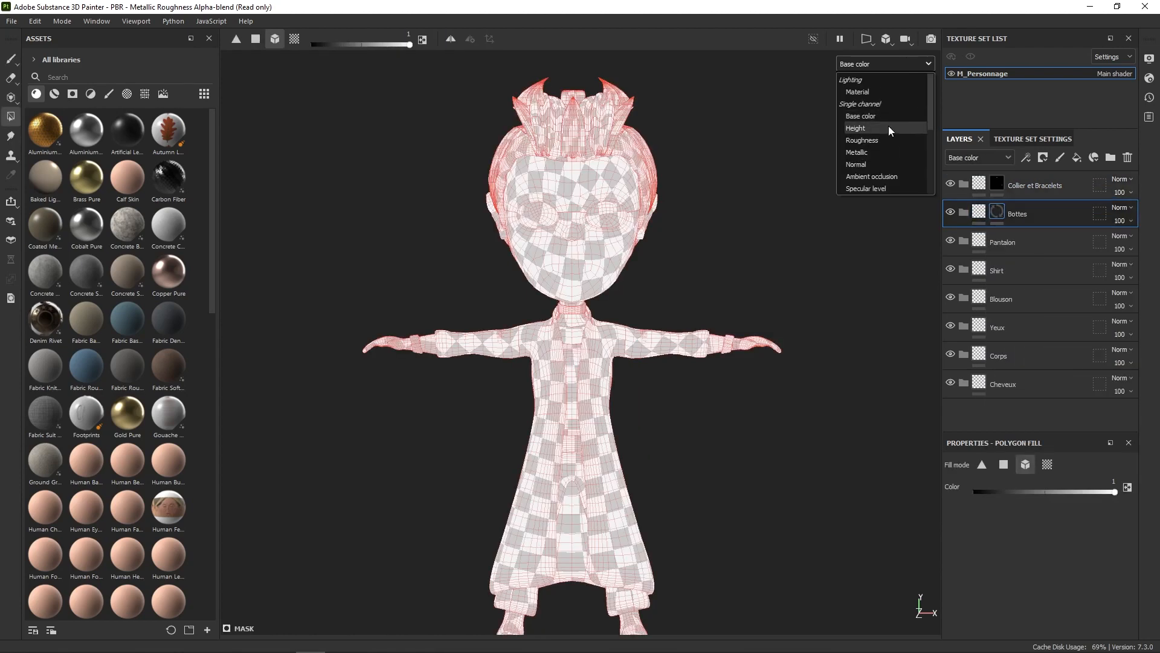
left_click_drag(931, 126, 927, 150)
left_click(873, 147)
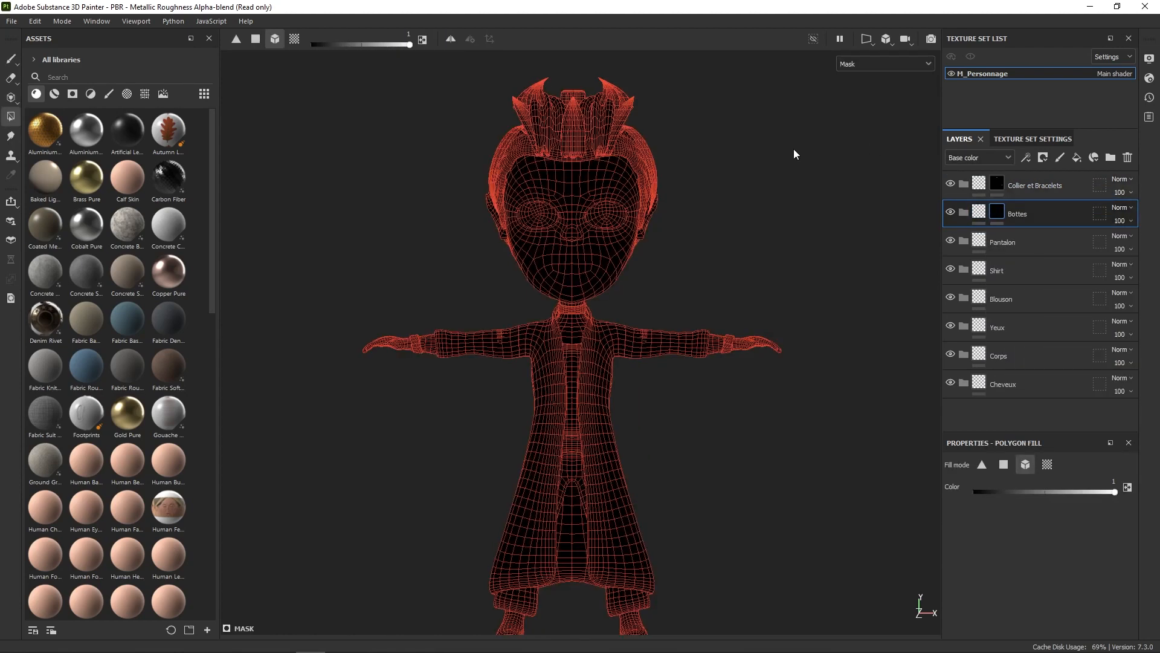
Step: Fill both boots white in the Bottes mask and turn the body mesh back to black
middle_click_drag(616, 443, 689, 353)
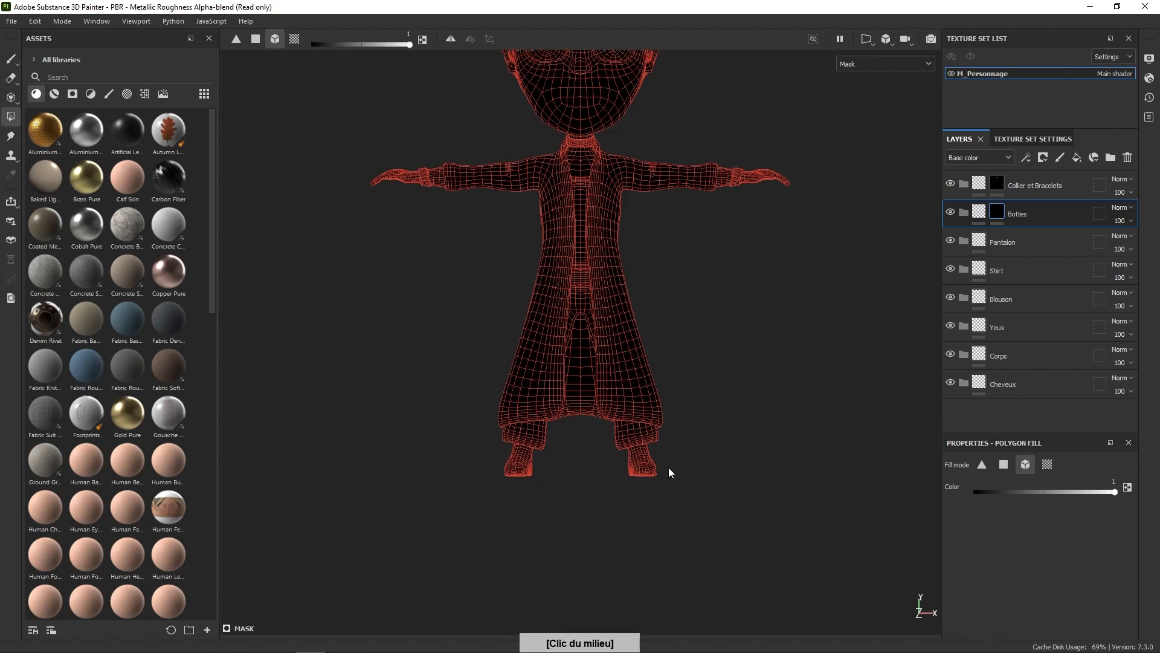
left_click(642, 466)
left_click(521, 462)
middle_click_drag(589, 421, 667, 467)
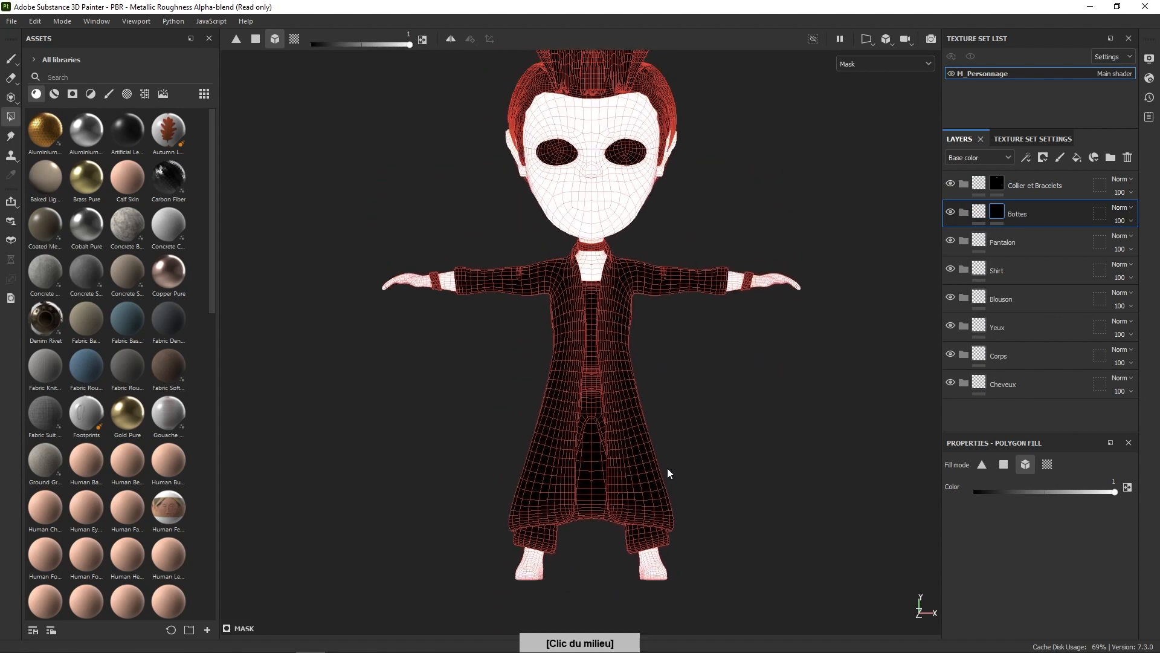
left_click(665, 201)
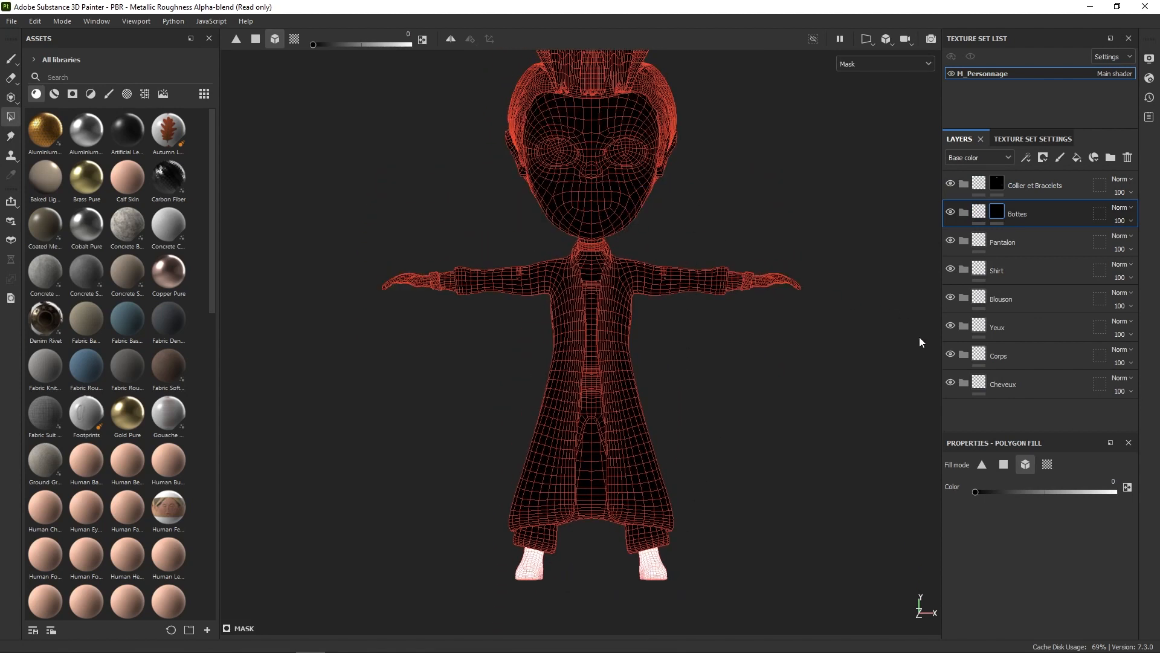
Step: Add a black mask to the Pantalon folder and fill the trousers mesh white with the Mask channel displayed
left_click(1015, 243)
right_click(1006, 235)
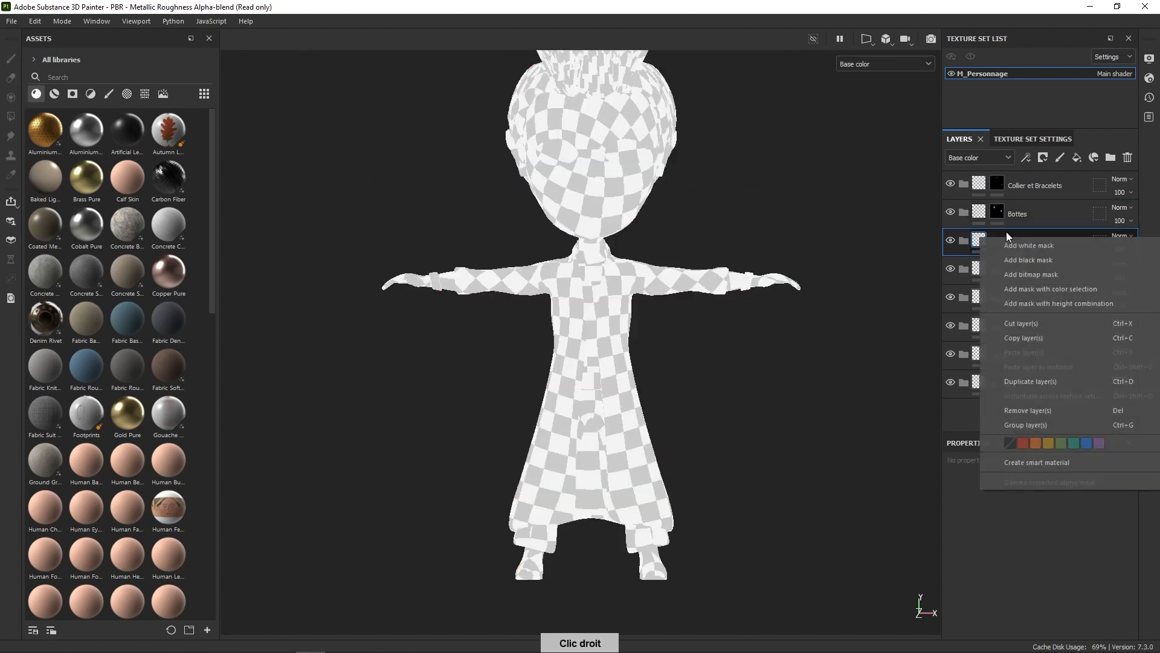
left_click(1039, 260)
middle_click_drag(773, 435, 785, 451)
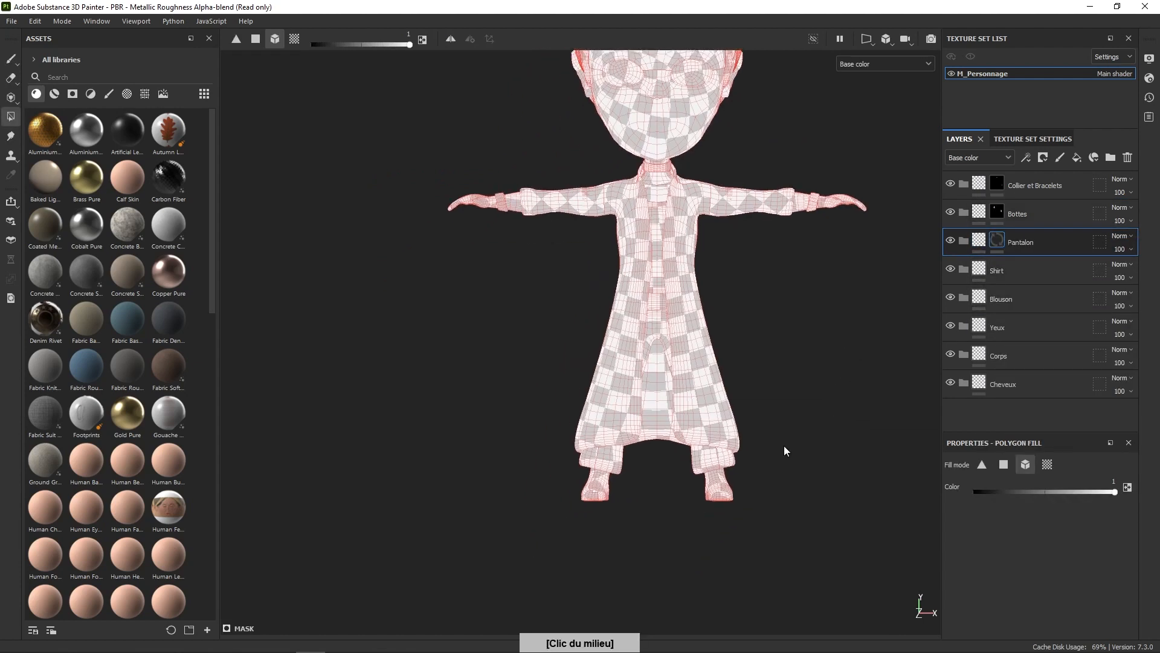
left_click(883, 64)
scroll(925, 150, "down", 5)
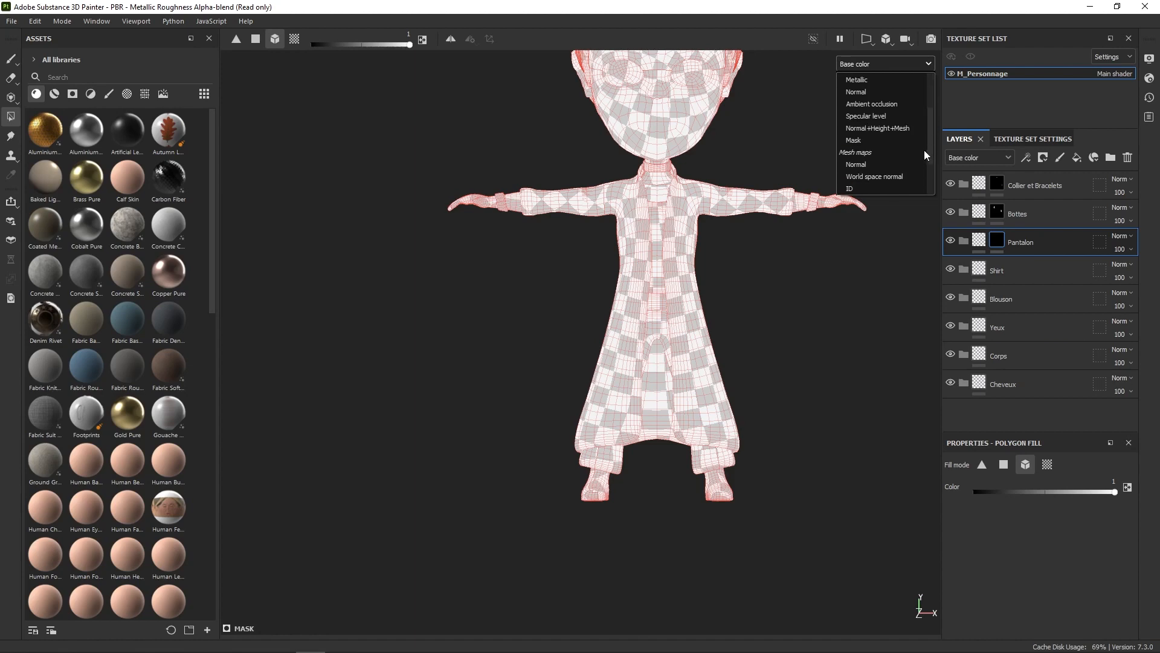
left_click(870, 128)
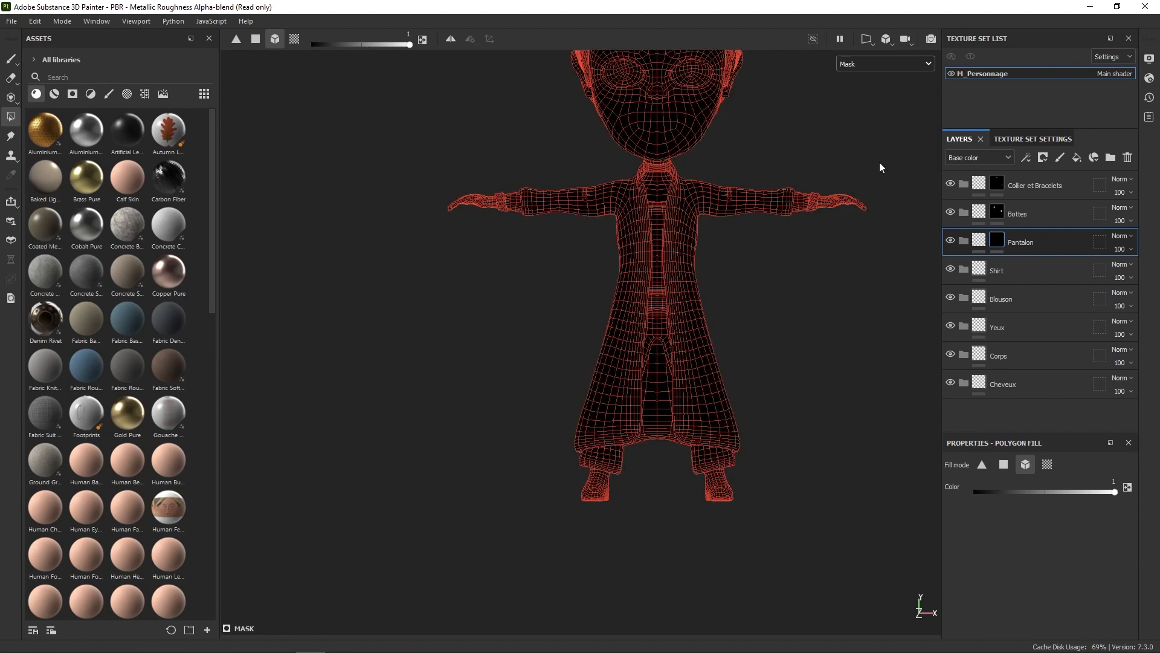
left_click(736, 458)
Step: Add a black mask to the Shirt folder and display the Mask channel in the viewport
left_click(991, 271)
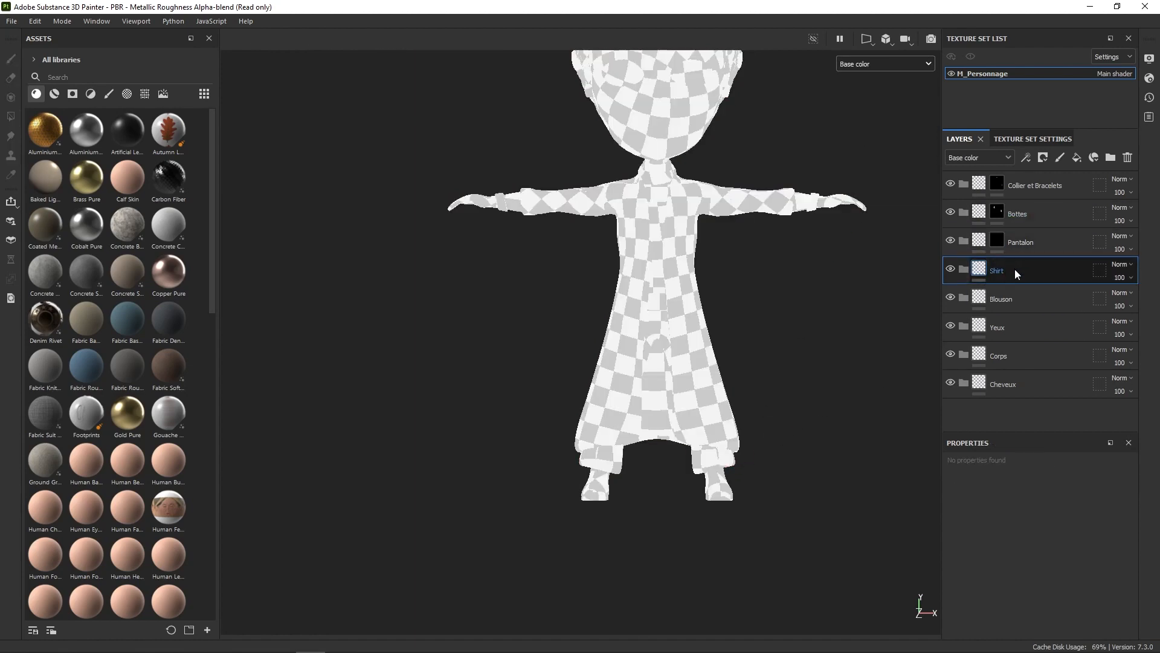
right_click(1014, 270)
left_click(1047, 290)
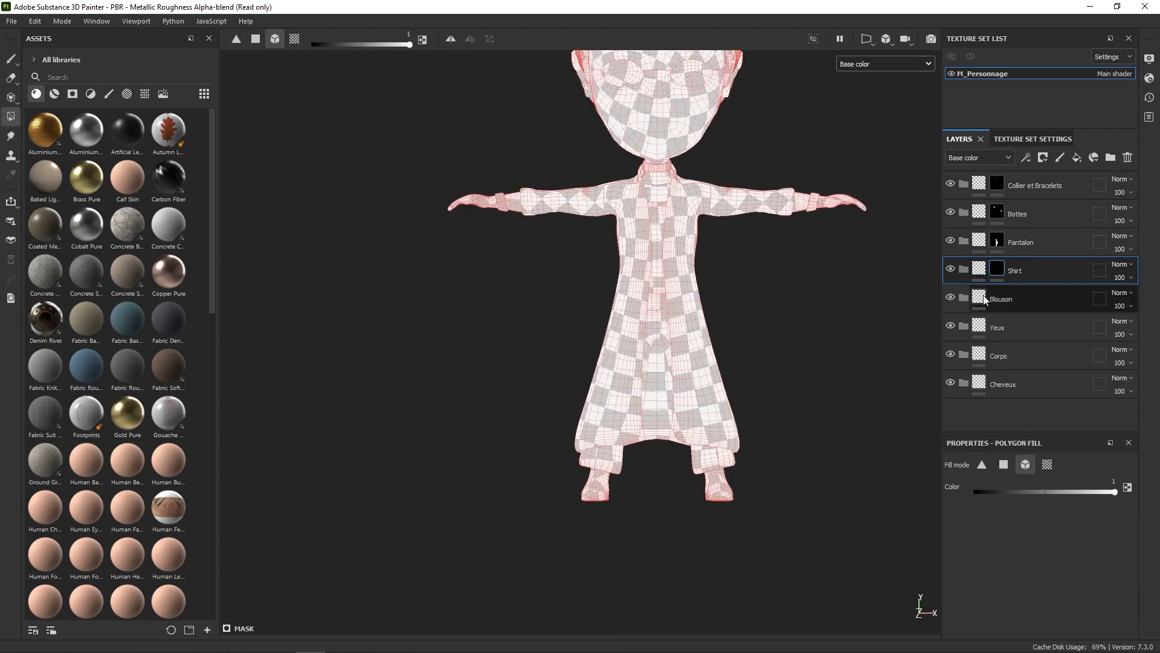
left_click(910, 65)
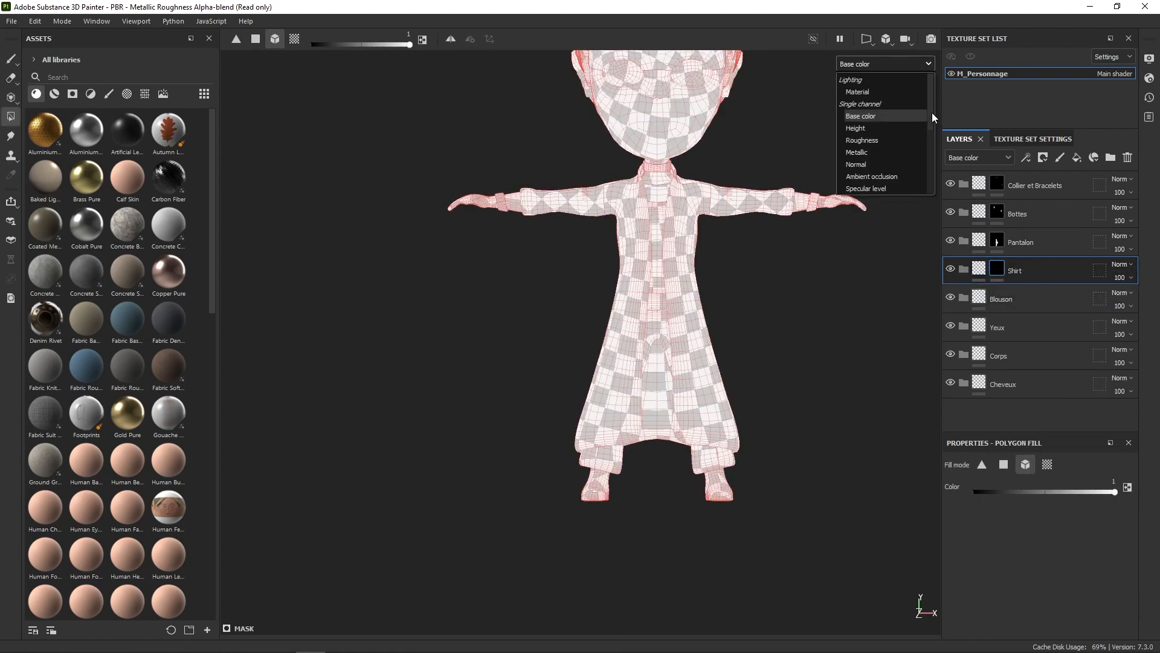
left_click_drag(931, 112, 931, 140)
left_click(870, 155)
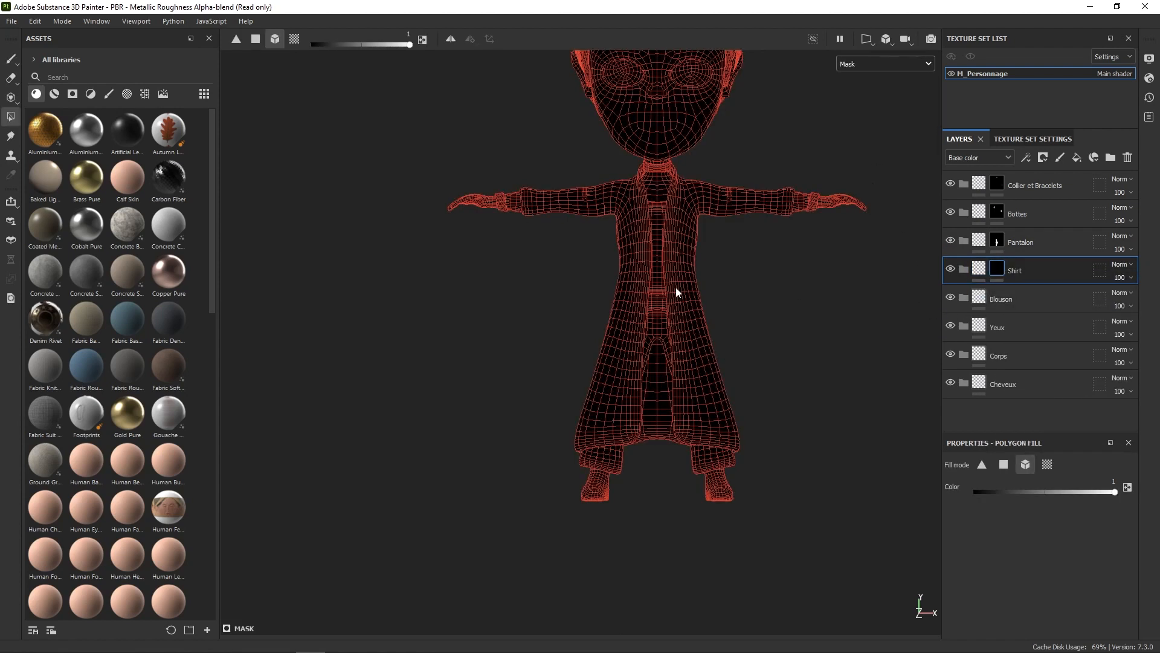
Step: Fill the shirt mesh white in the Shirt mask and turn the body and coat back to black
left_click(657, 214)
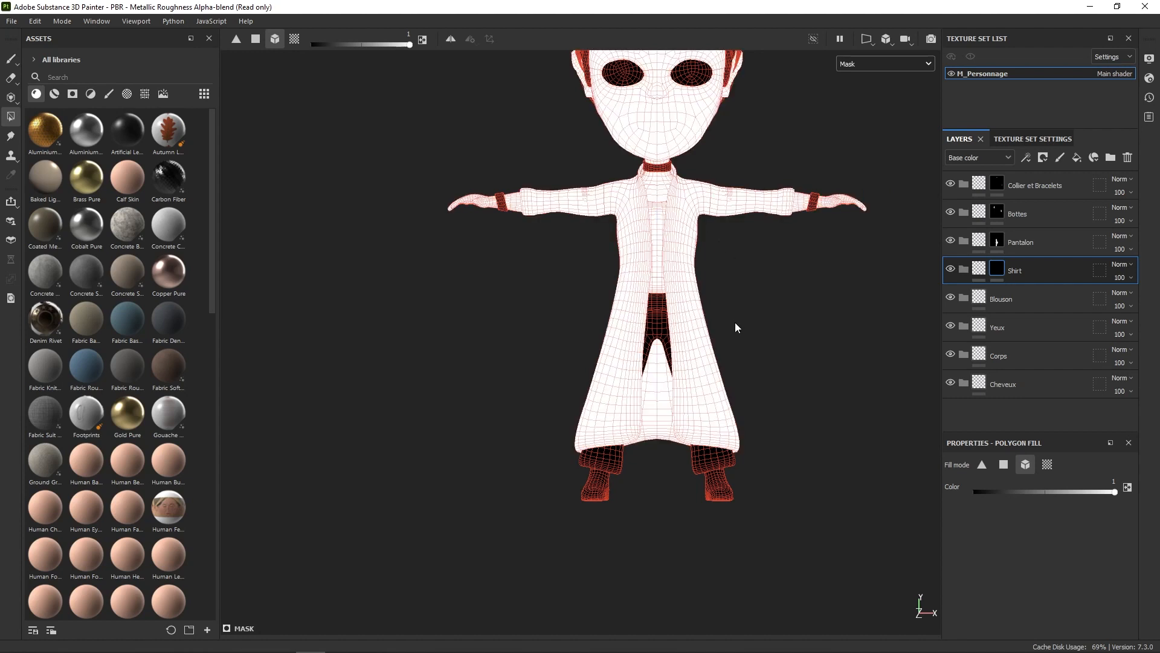
key("x")
left_click_drag(739, 351, 701, 394)
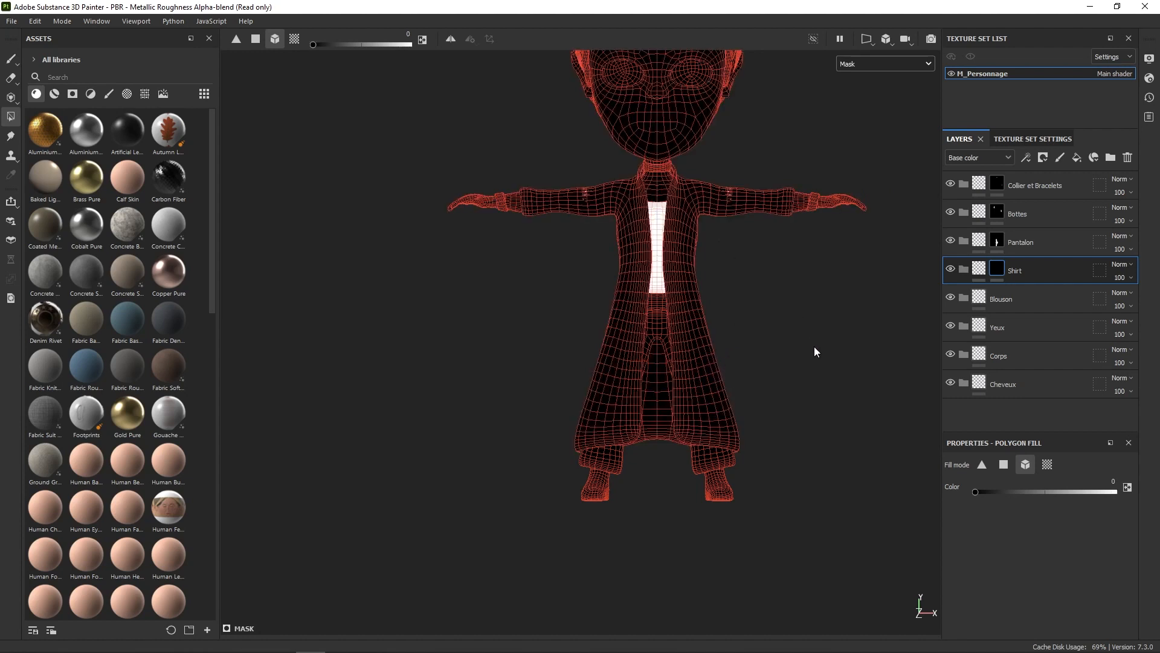
Step: Add a black mask to the Blouson folder and fill the coat mesh white with the Mask channel displayed
left_click(1040, 296)
right_click(1040, 297)
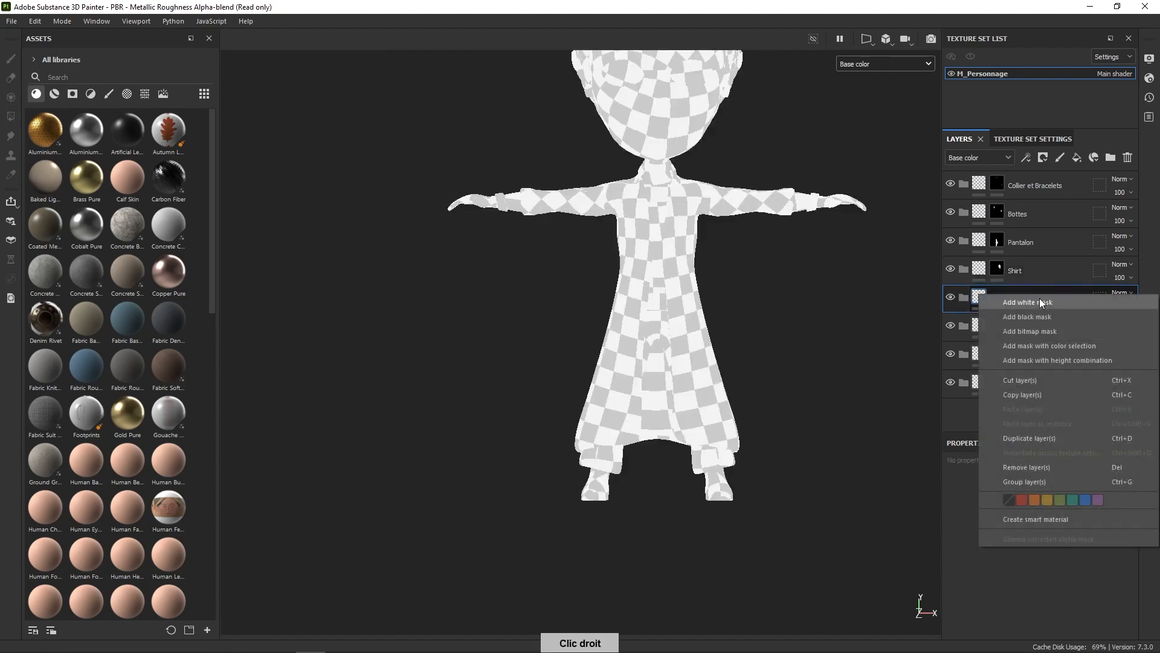
left_click(1042, 302)
left_click(923, 63)
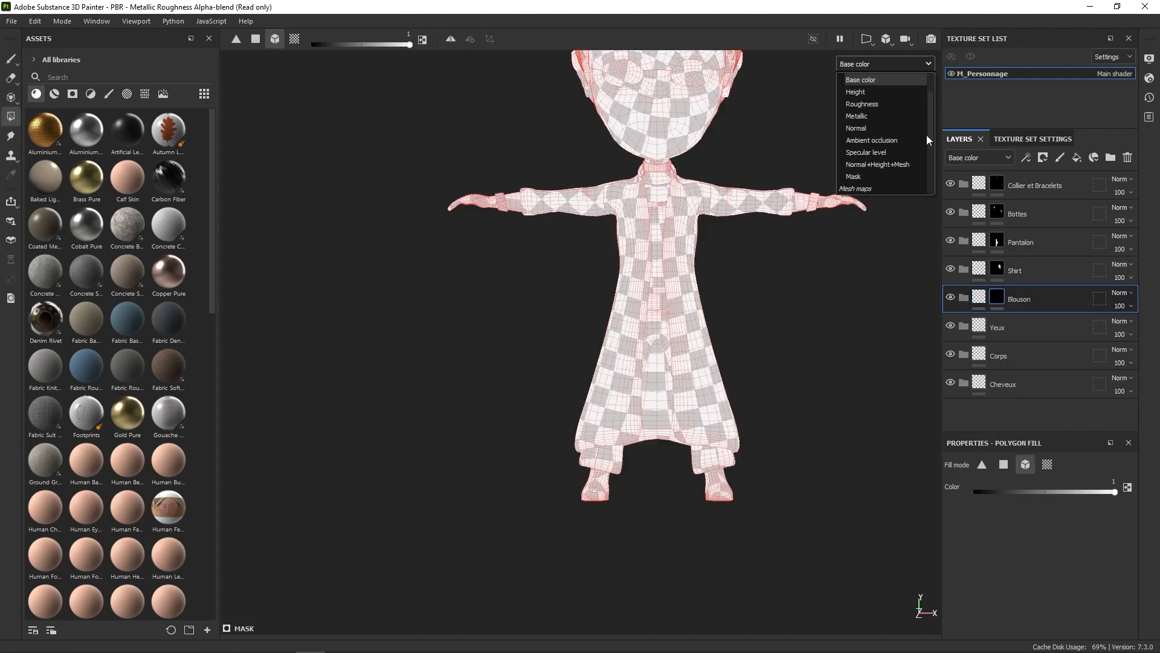
left_click(870, 175)
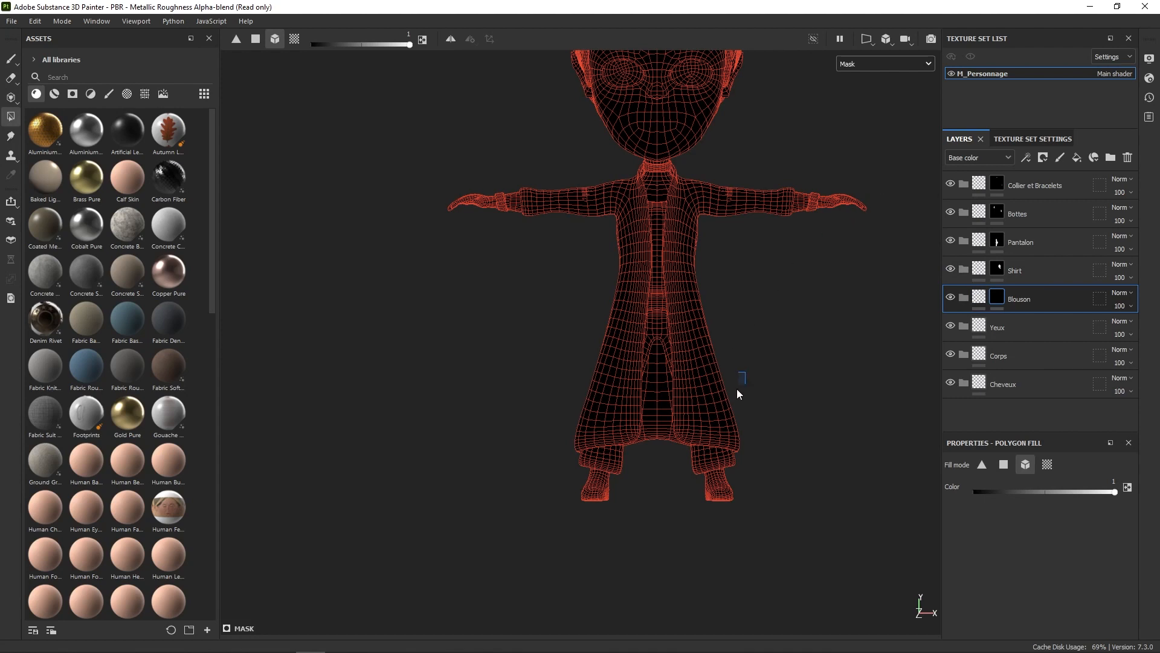
left_click_drag(730, 408, 738, 397)
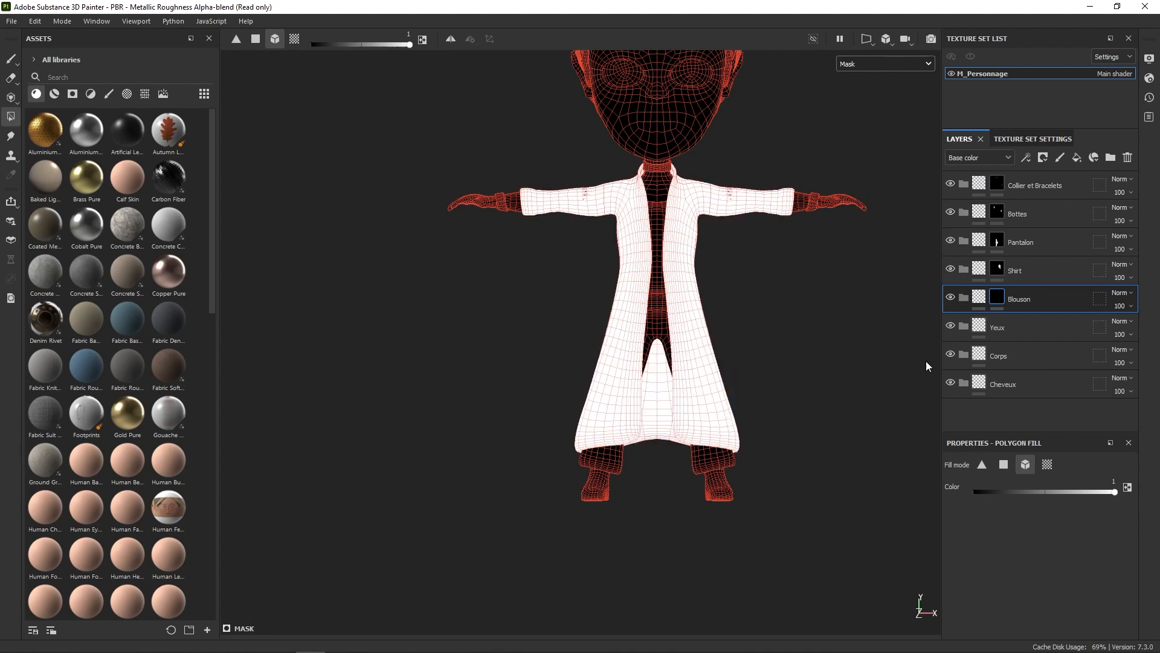
Step: Add a black mask to the Yeux folder and display the Mask channel in the viewport
left_click(994, 327)
right_click(982, 326)
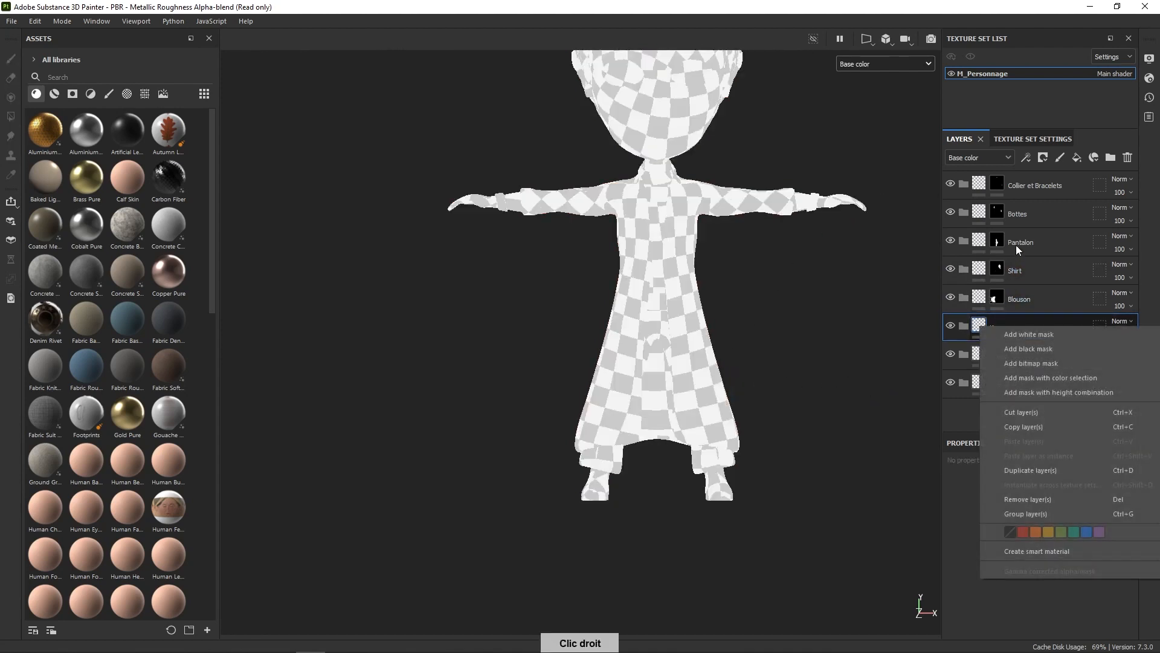
left_click(1029, 348)
left_click(894, 63)
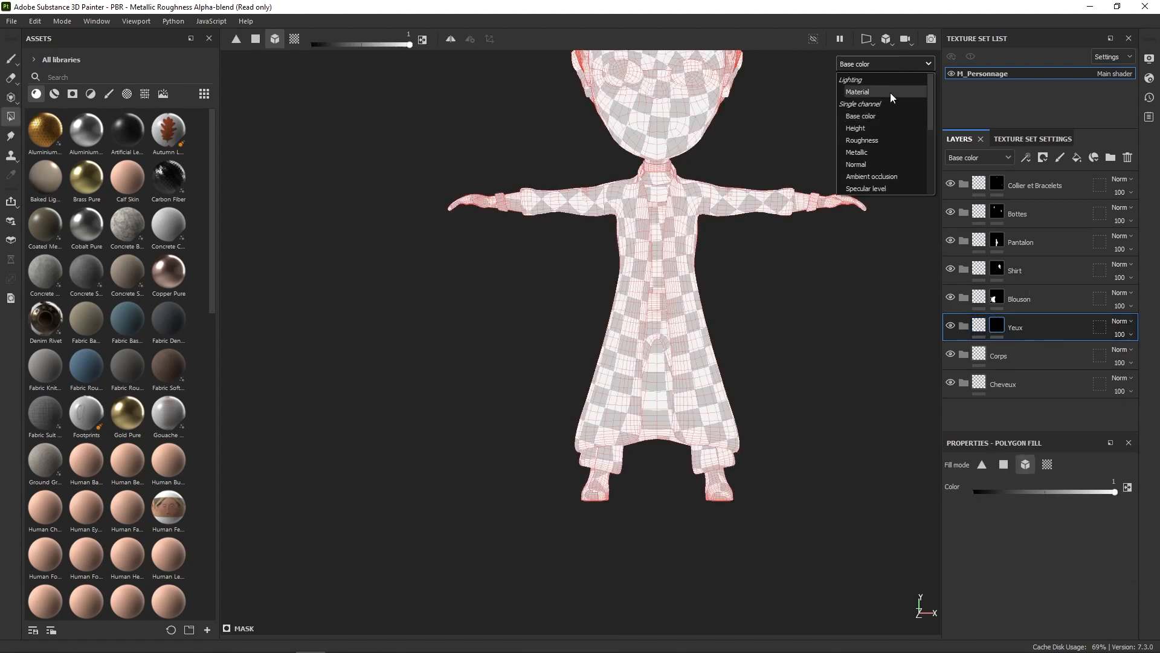
left_click(922, 128)
left_click(928, 63)
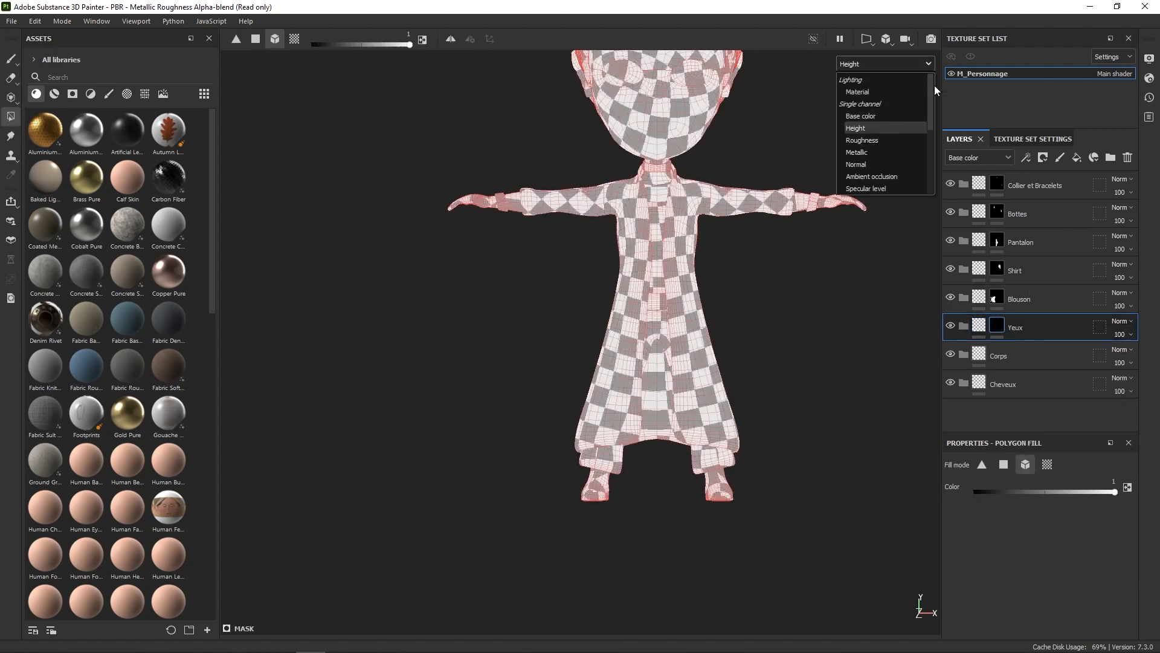
scroll(930, 109, "down", 5)
left_click(897, 143)
Step: Fill both eyes white in the Yeux mask and turn the body and side hair meshes back to black
middle_click_drag(887, 178, 801, 442)
left_click(696, 255)
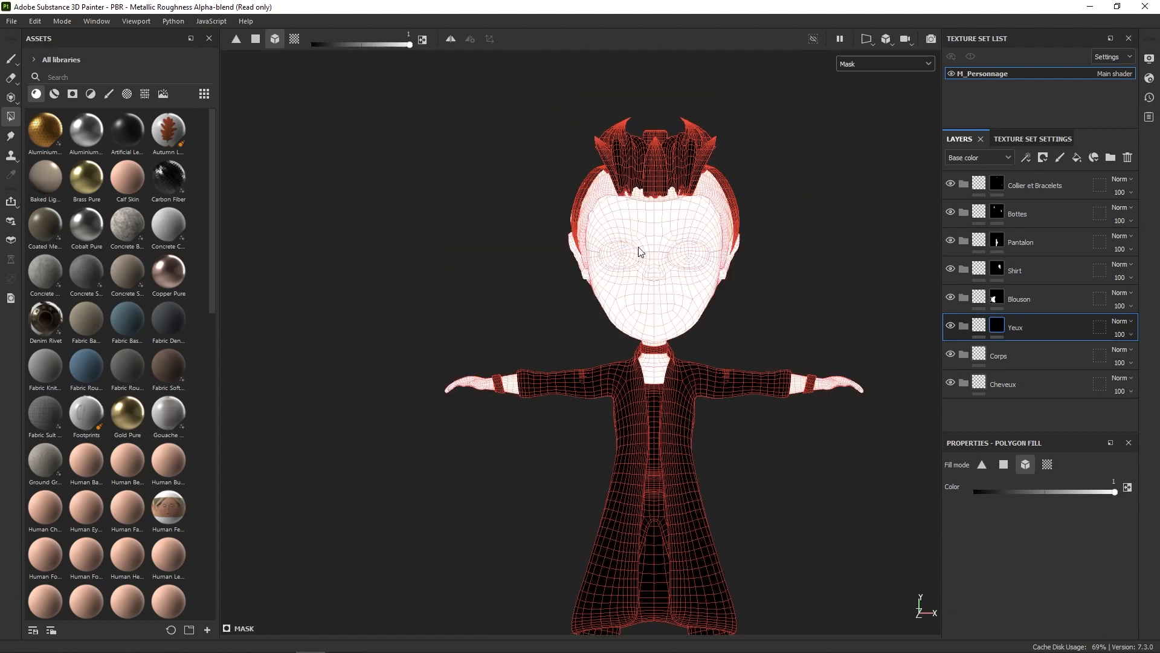
key("x")
left_click(836, 379)
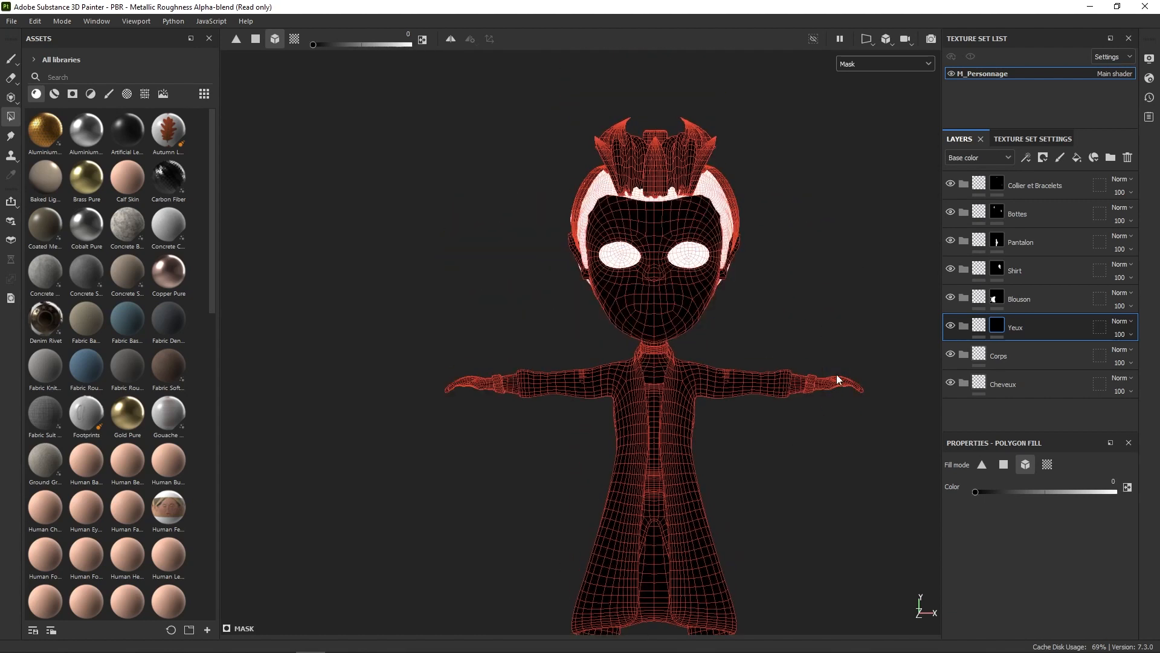
key("x")
left_click(726, 207)
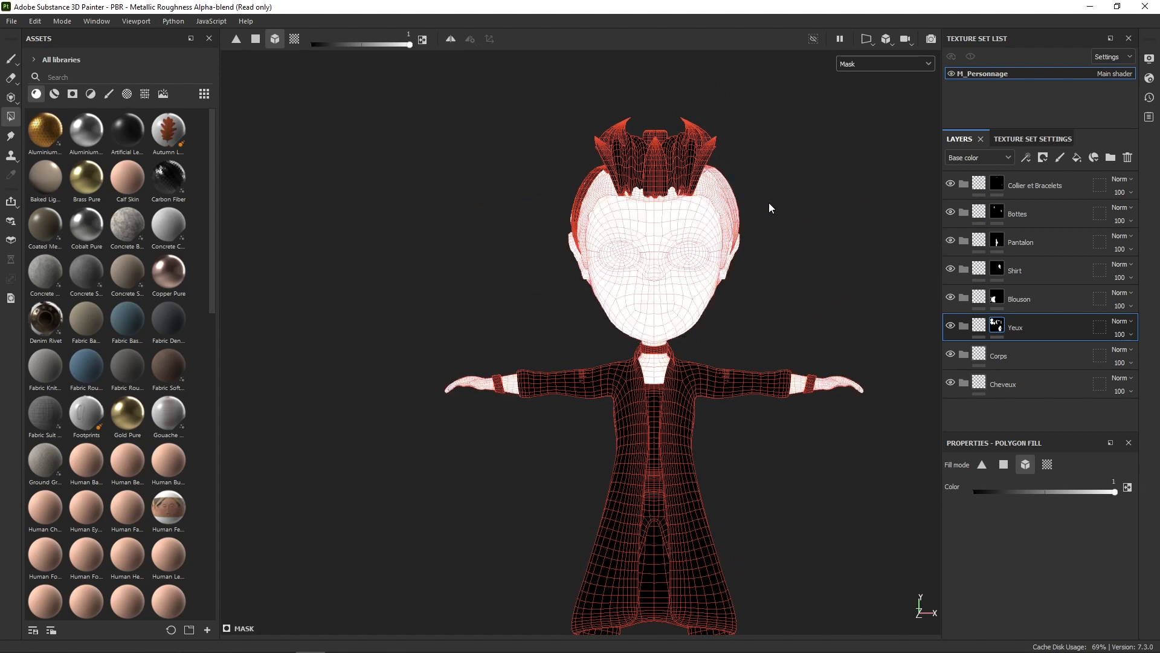
key("x")
left_click(720, 211)
left_click(723, 214)
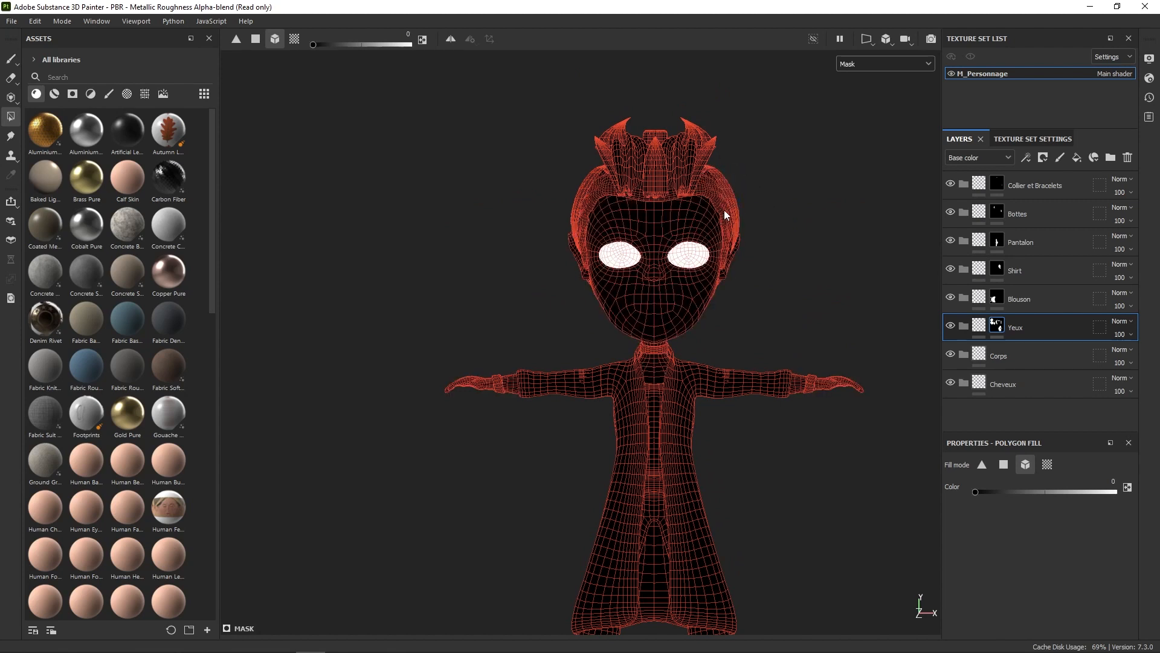
Step: Add a black mask to the Corps folder and fill the body mesh white with the Mask channel displayed
left_click(981, 356)
right_click(983, 356)
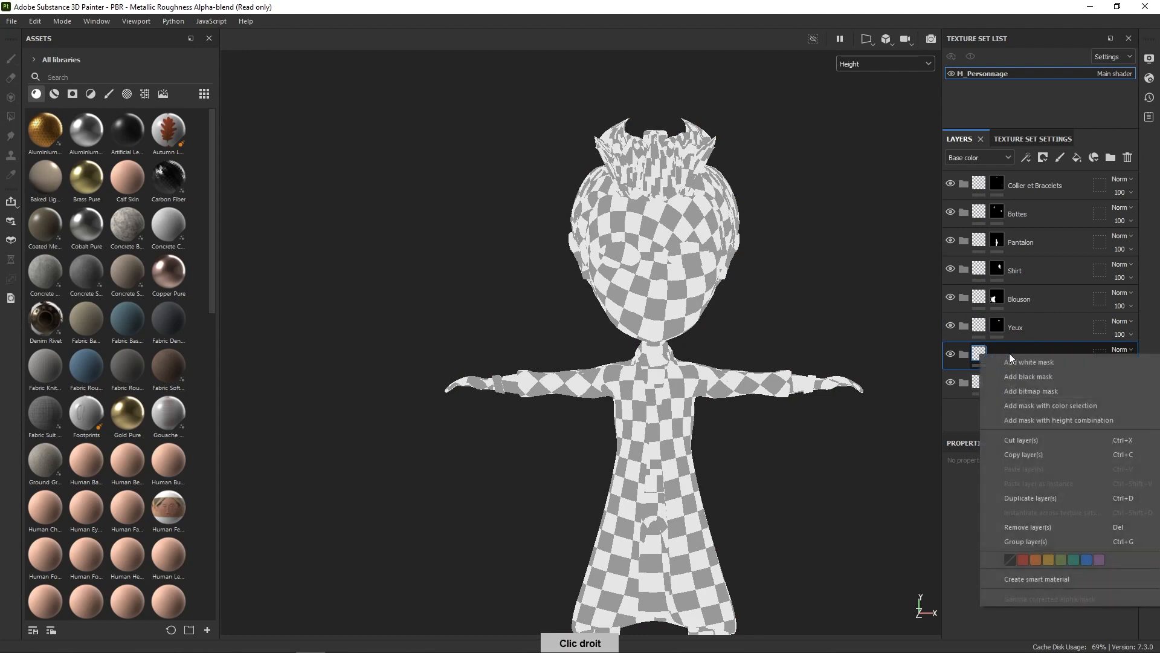
left_click(1043, 387)
left_click(910, 63)
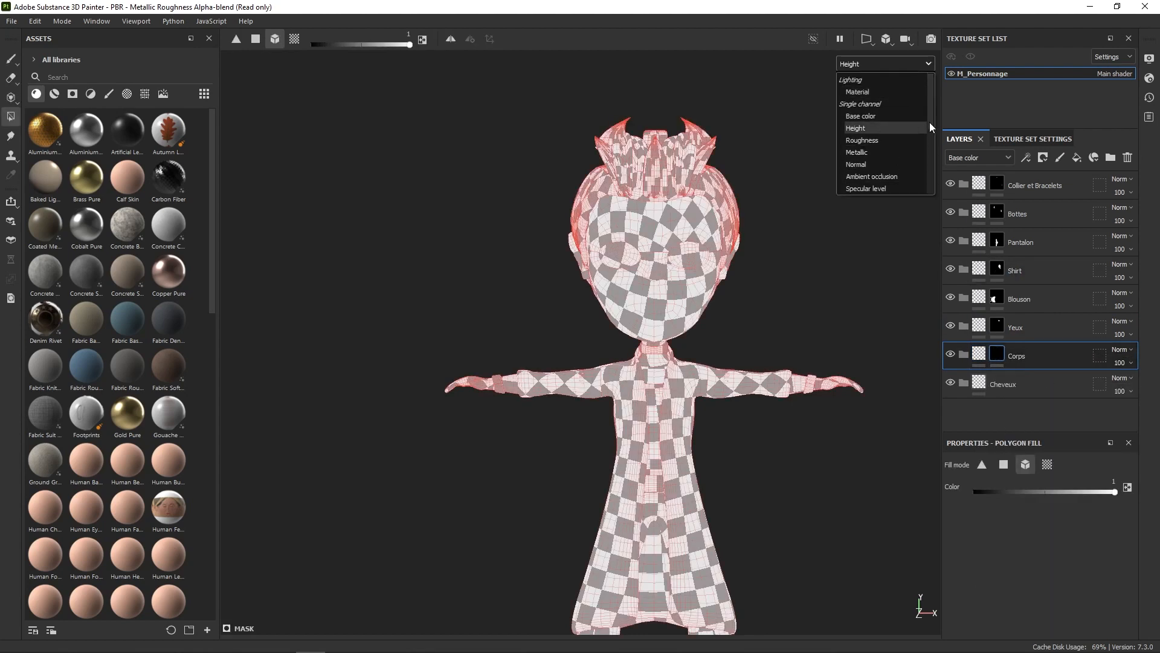
scroll(930, 124, "down", 2)
left_click(871, 152)
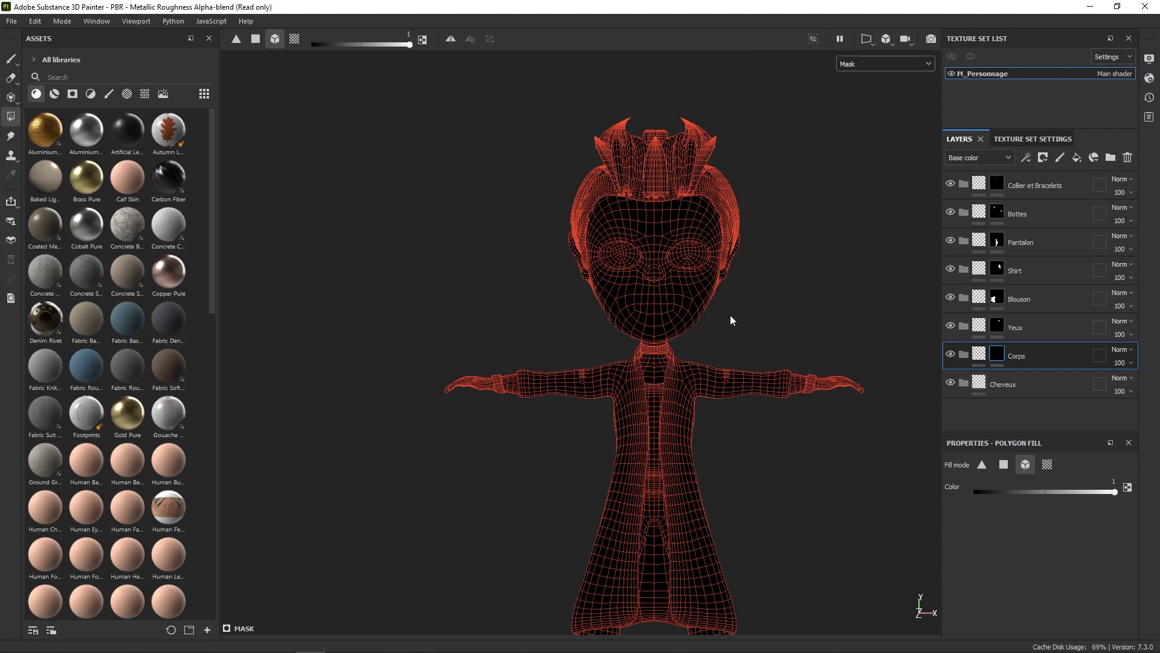
left_click_drag(727, 315, 694, 325)
Step: Add a black mask to the Cheveux folder and display the Mask channel in the viewport
left_click(1025, 391)
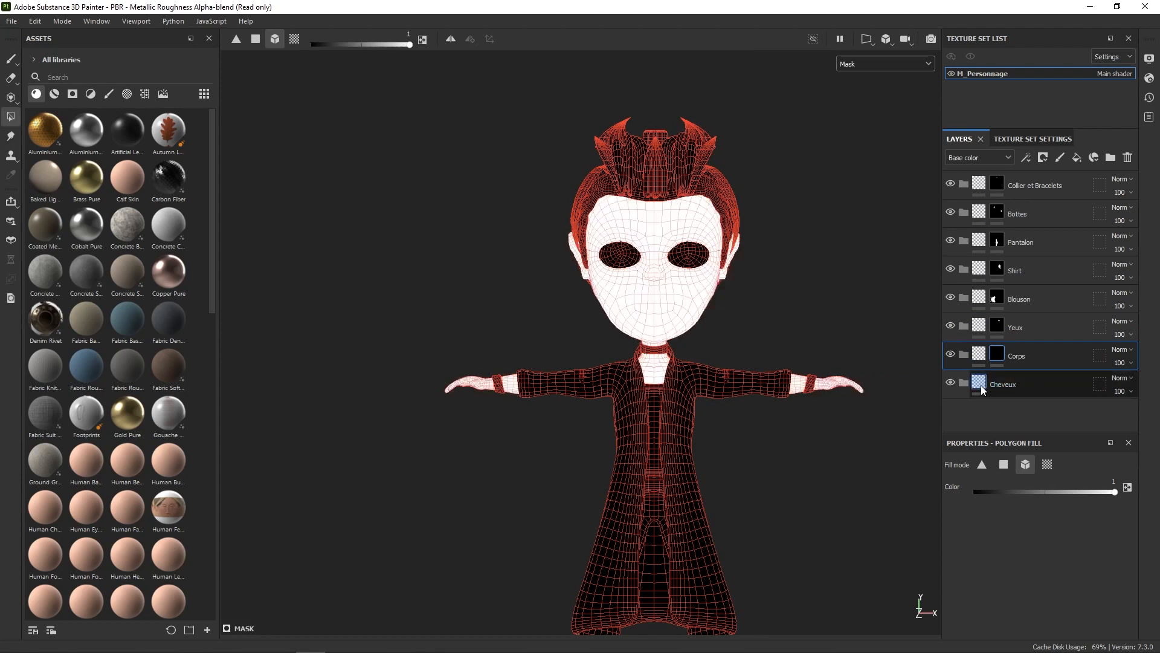
right_click(1007, 381)
left_click(1036, 400)
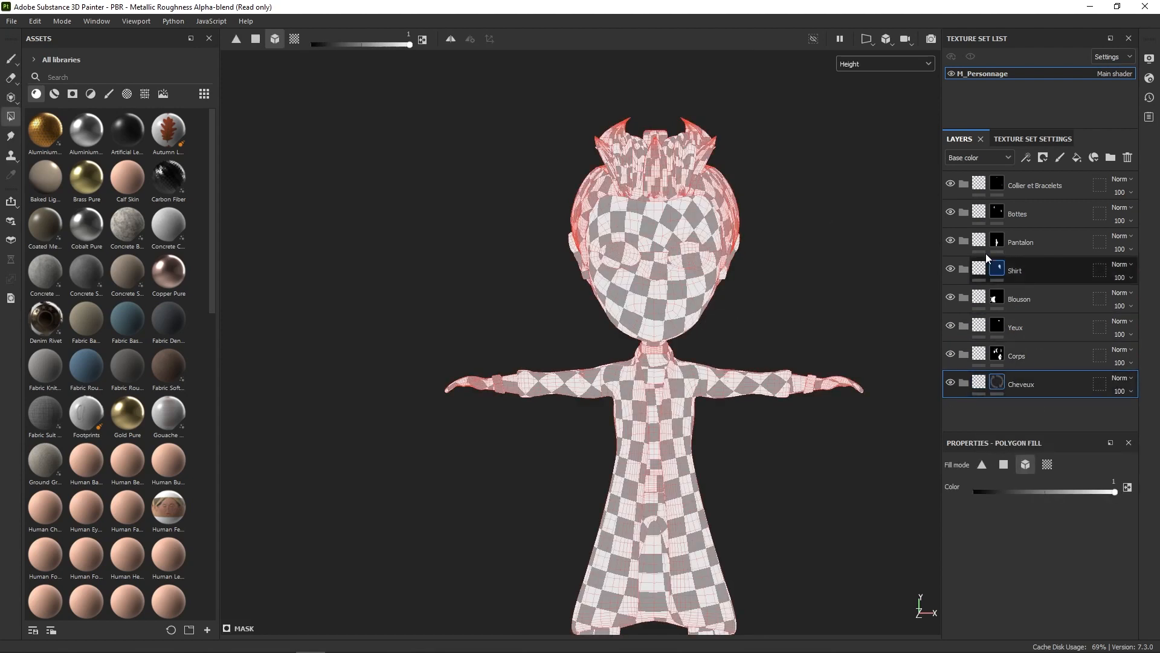
left_click(893, 63)
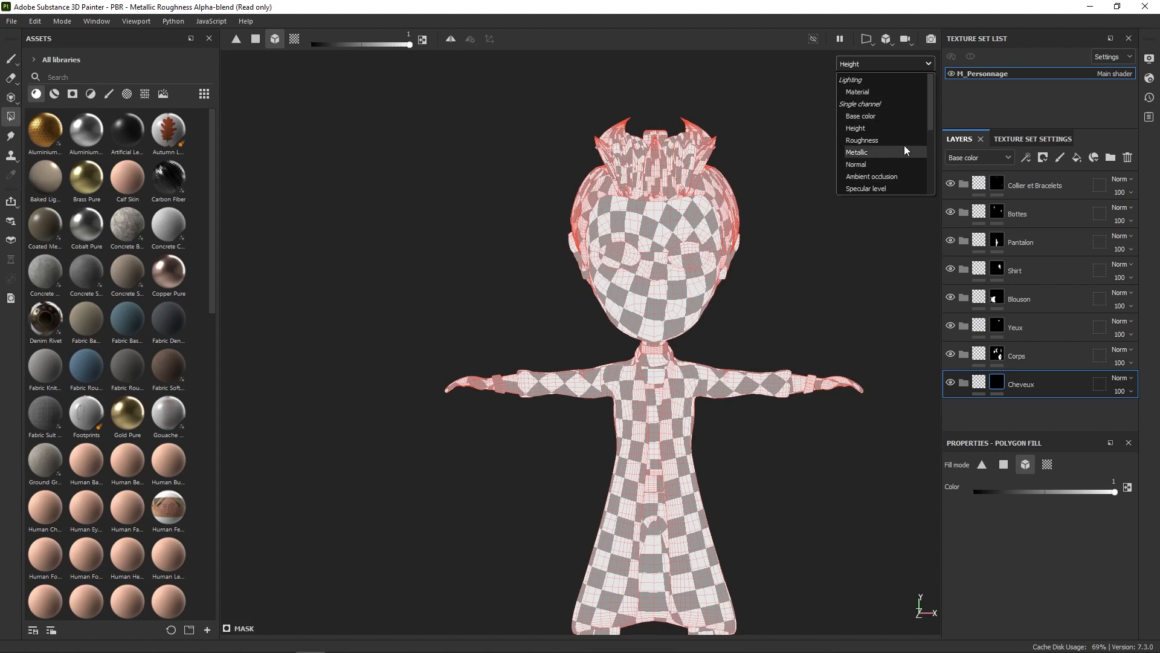
scroll(924, 131, "down", 2)
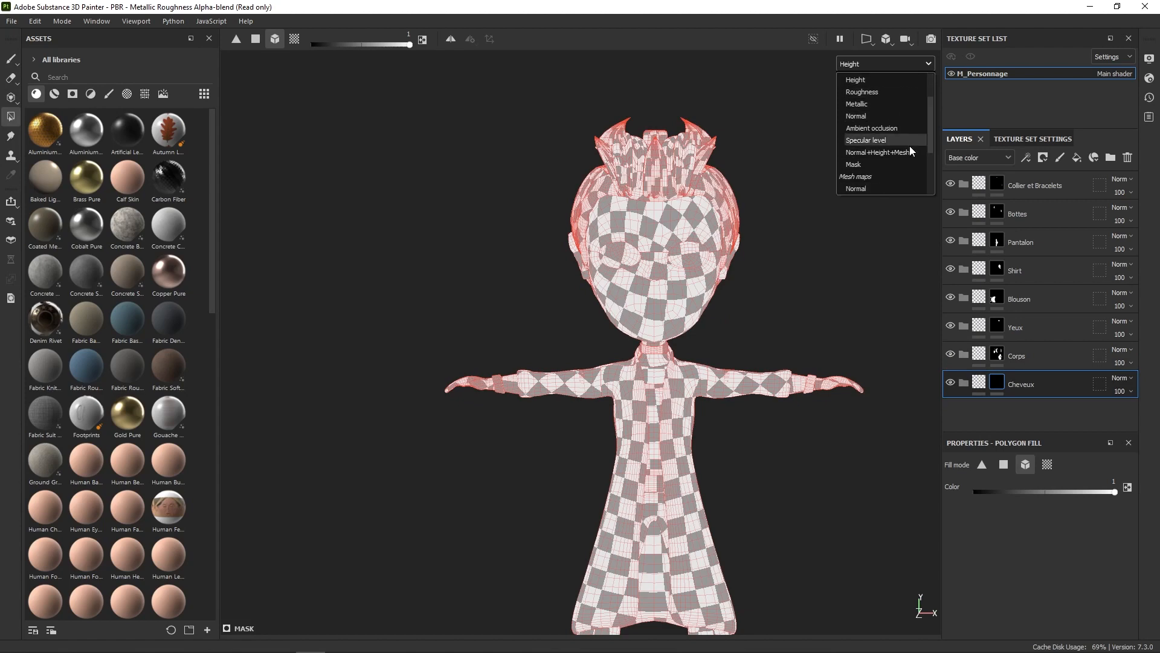
left_click(873, 163)
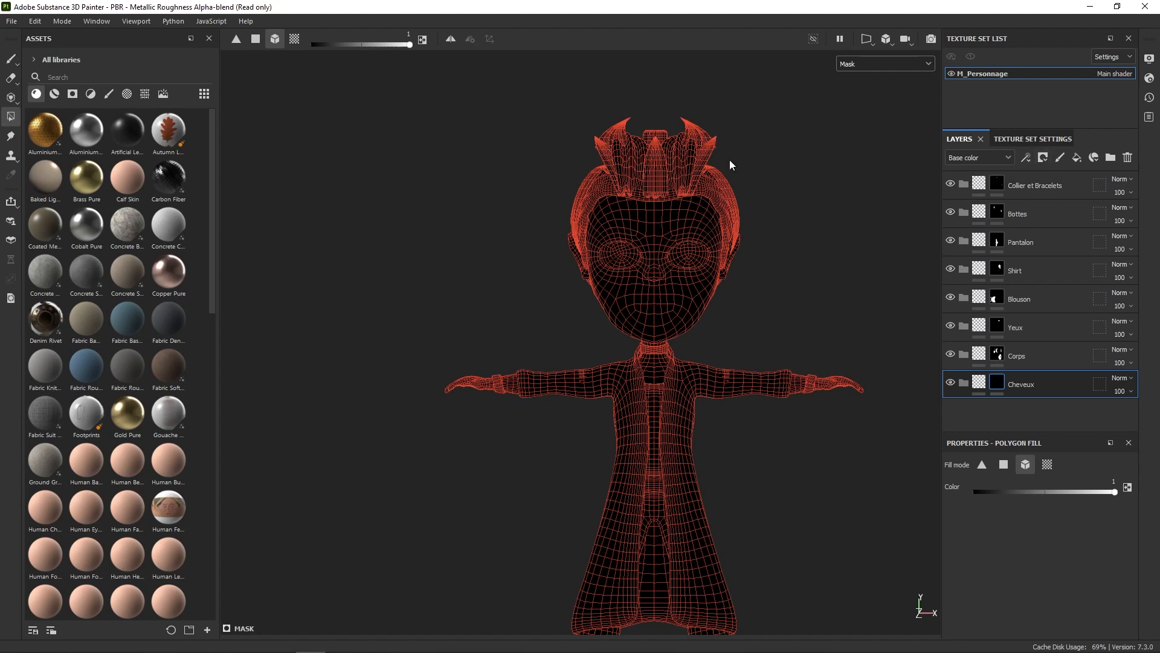
Step: Fill all the hair meshes white in the Cheveux mask and turn the body back to black
left_click_drag(681, 148, 679, 154)
left_click_drag(719, 111, 613, 143)
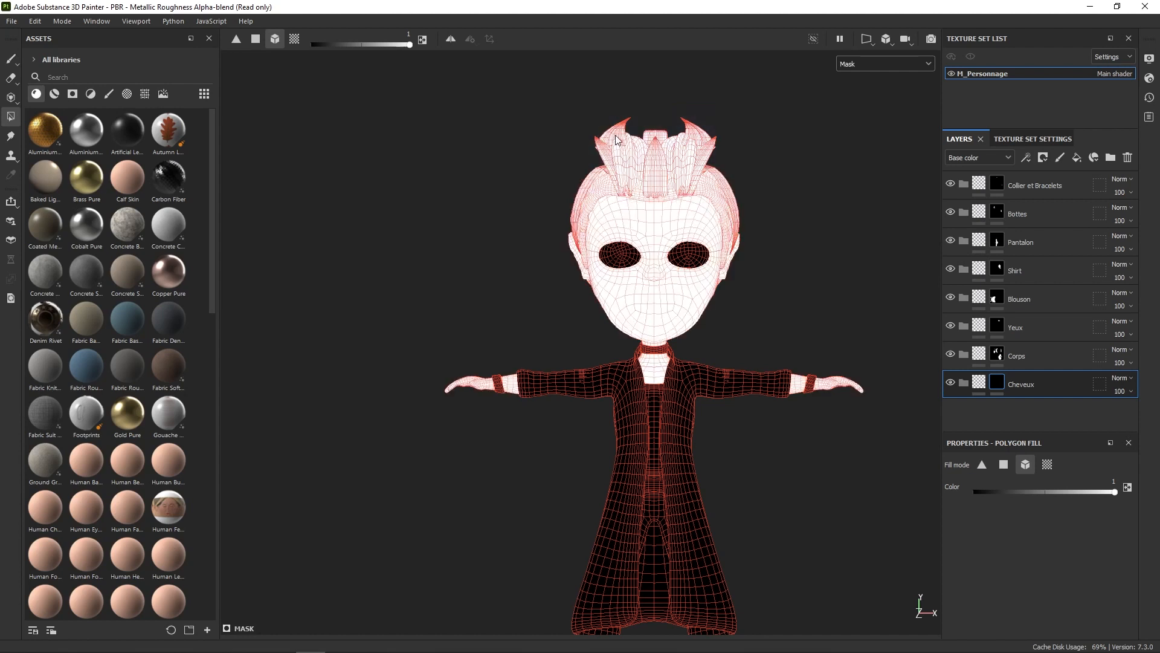
key("x")
left_click_drag(716, 301, 671, 337)
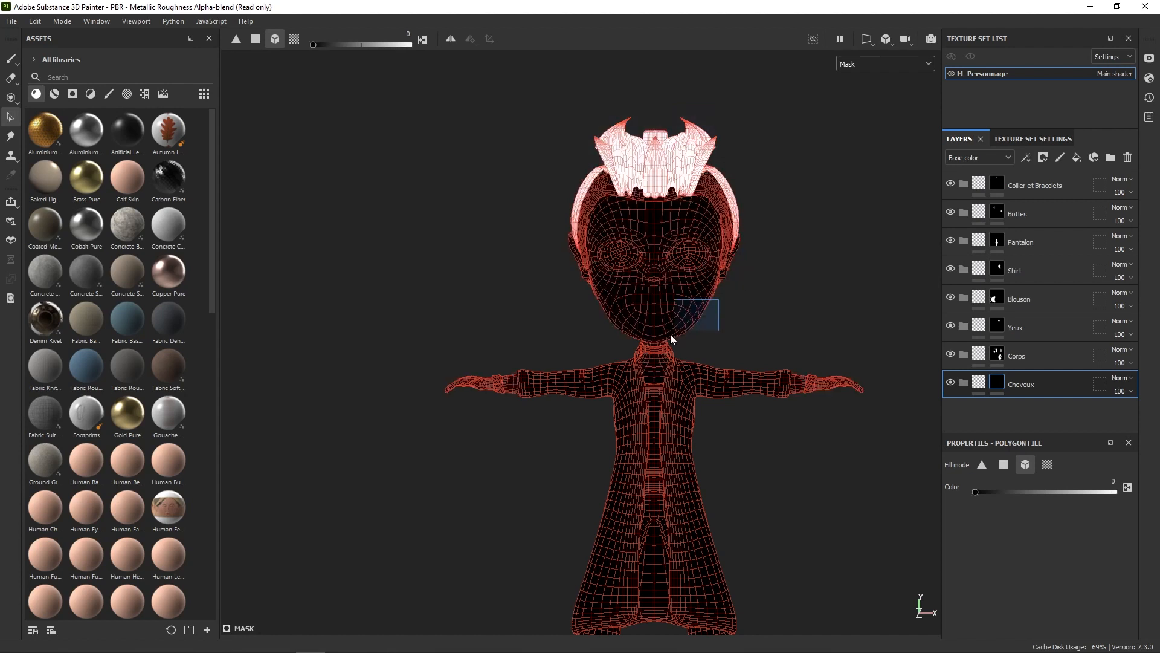
key("x")
left_click_drag(716, 184, 721, 179)
left_click_drag(820, 209, 748, 200, "alt")
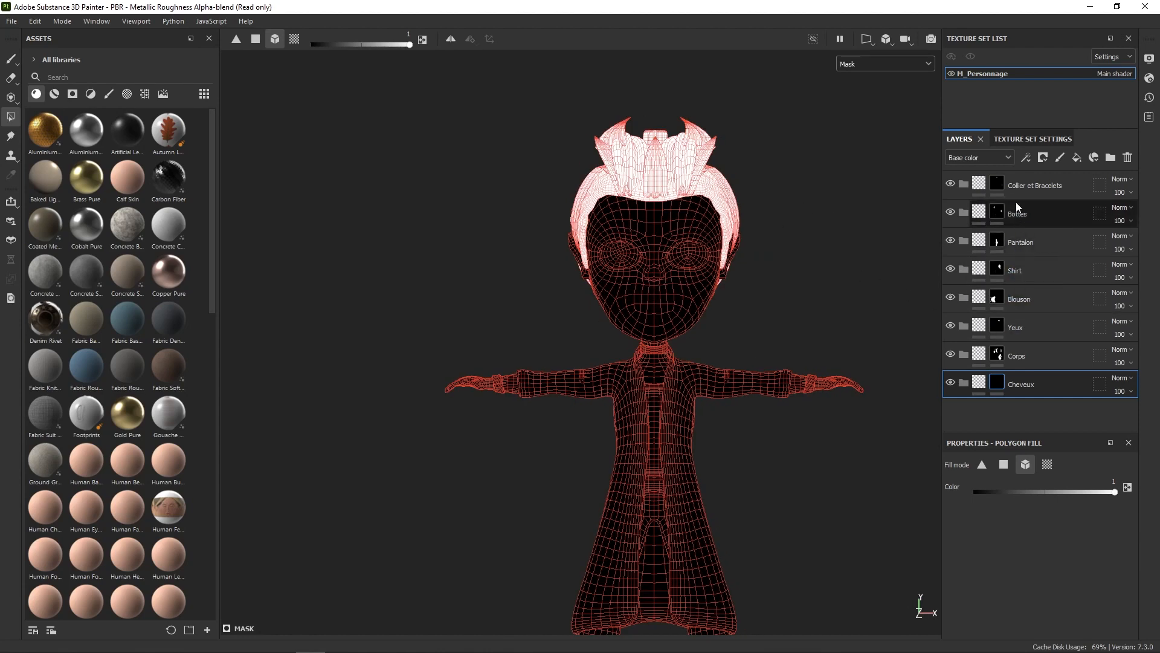
Step: Fill the belt white in the Collier et Bracelets mask and turn the body, coat, shirt and trousers back to black
left_click(998, 185)
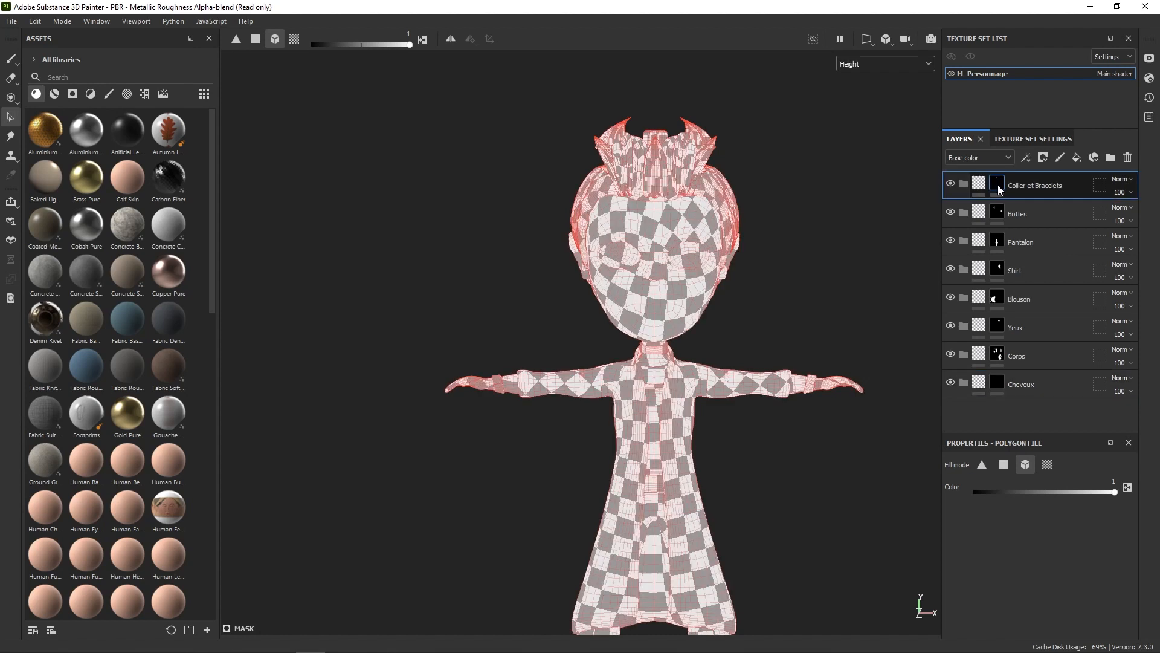
left_click(896, 65)
scroll(927, 138, "down", 2)
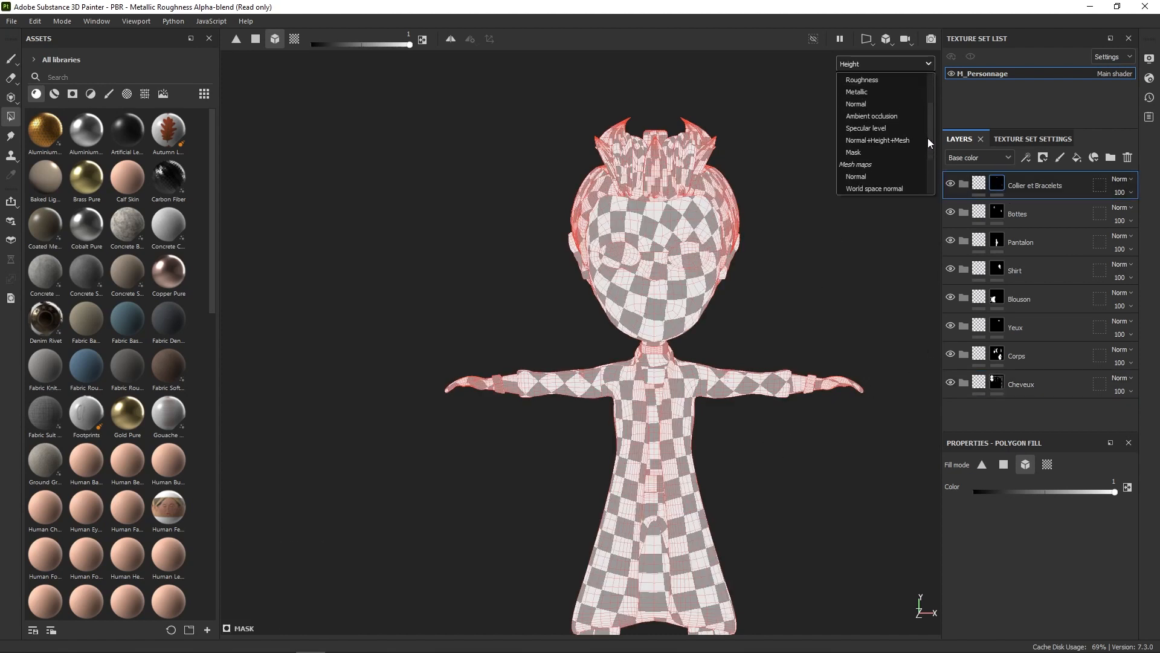
left_click(870, 153)
middle_click_drag(766, 393, 875, 298)
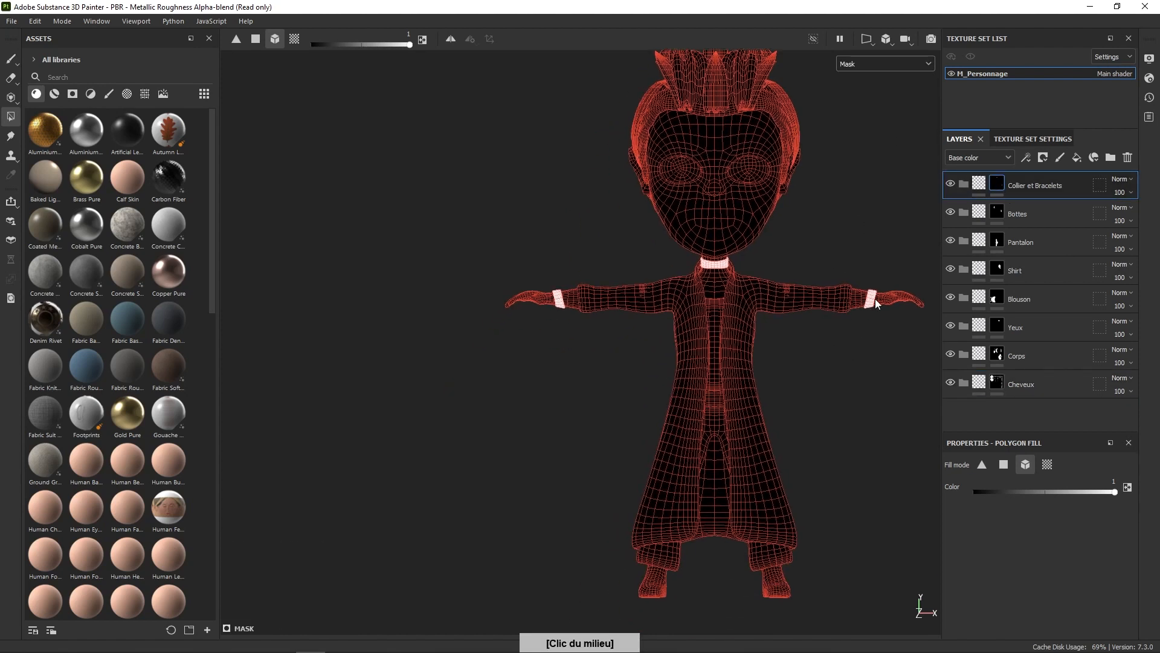
left_click(745, 392)
key("x")
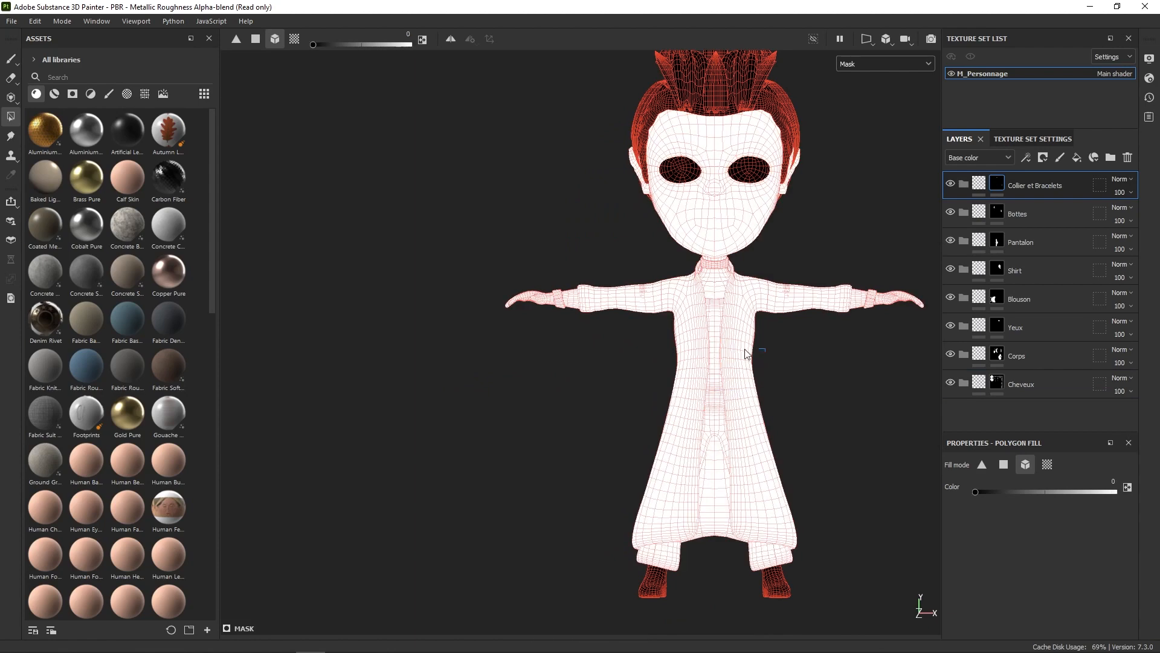
left_click(747, 354)
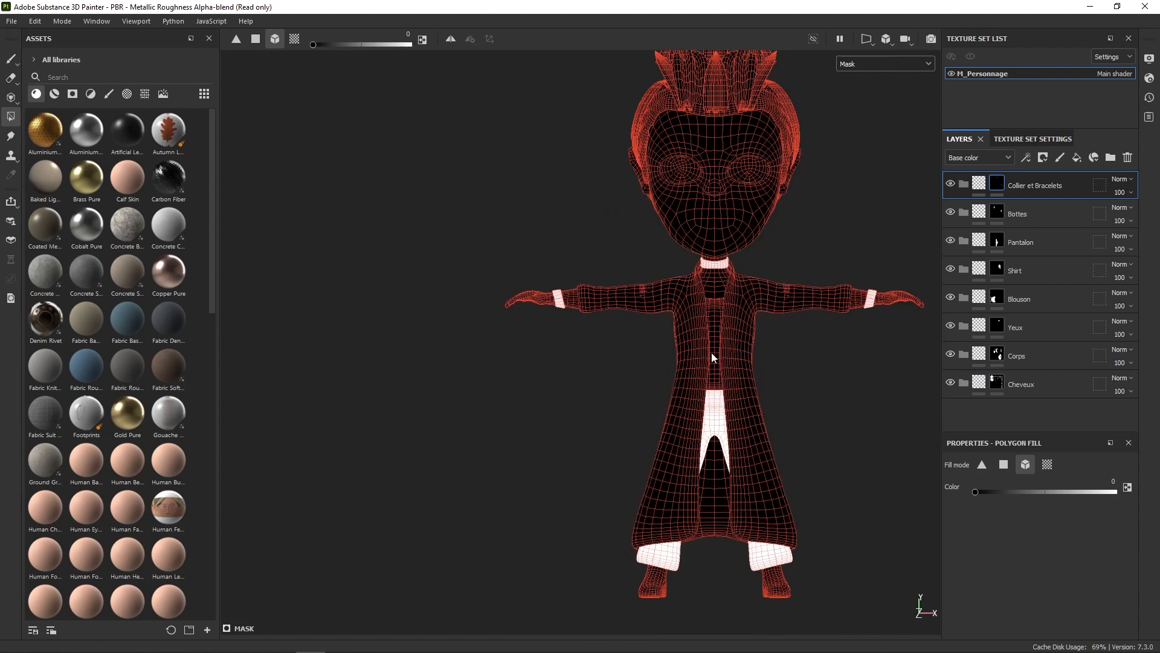
left_click(753, 476)
key("x")
left_click(759, 429)
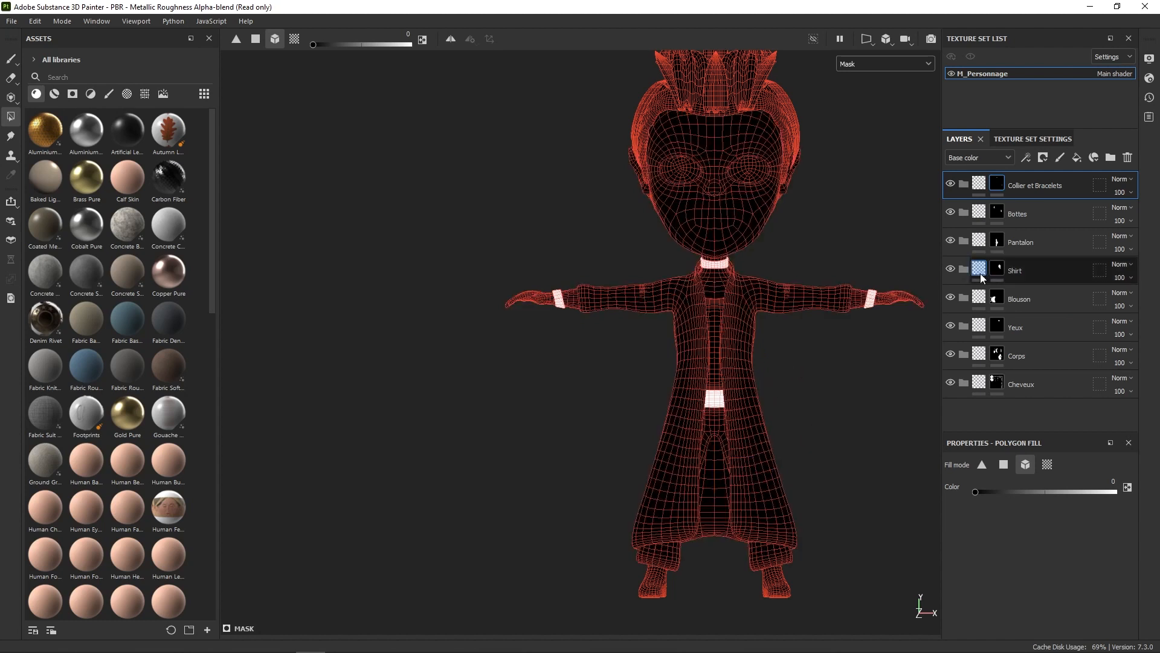
Step: Switch to the Paint tool and display the full Material in the viewport
key("1")
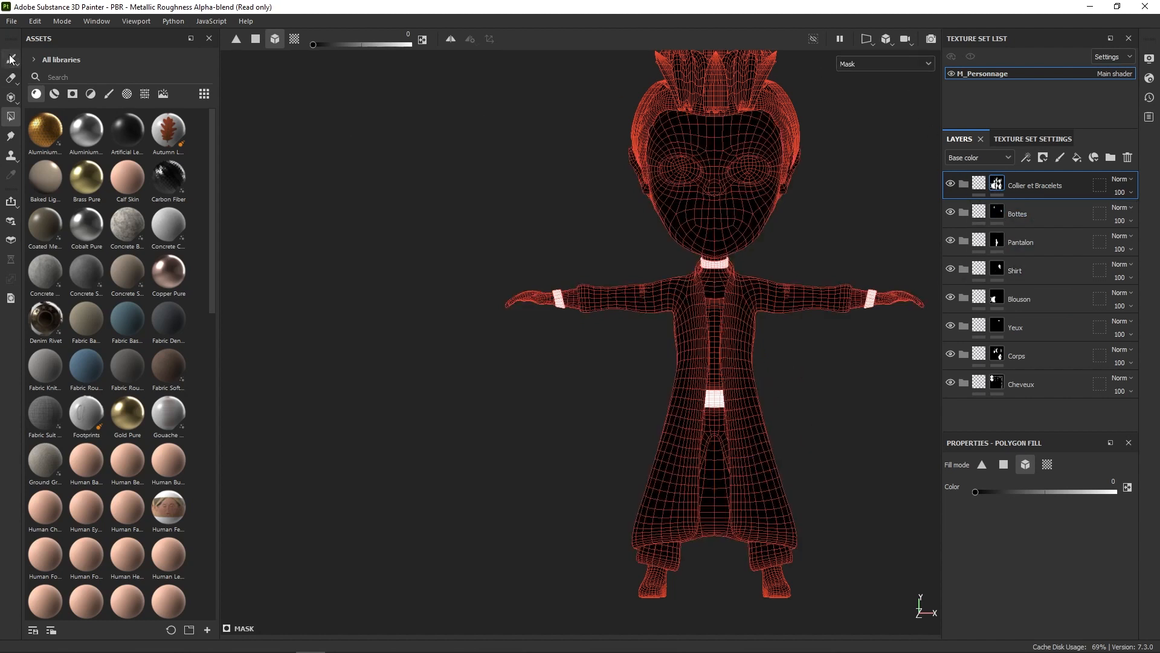
left_click(883, 63)
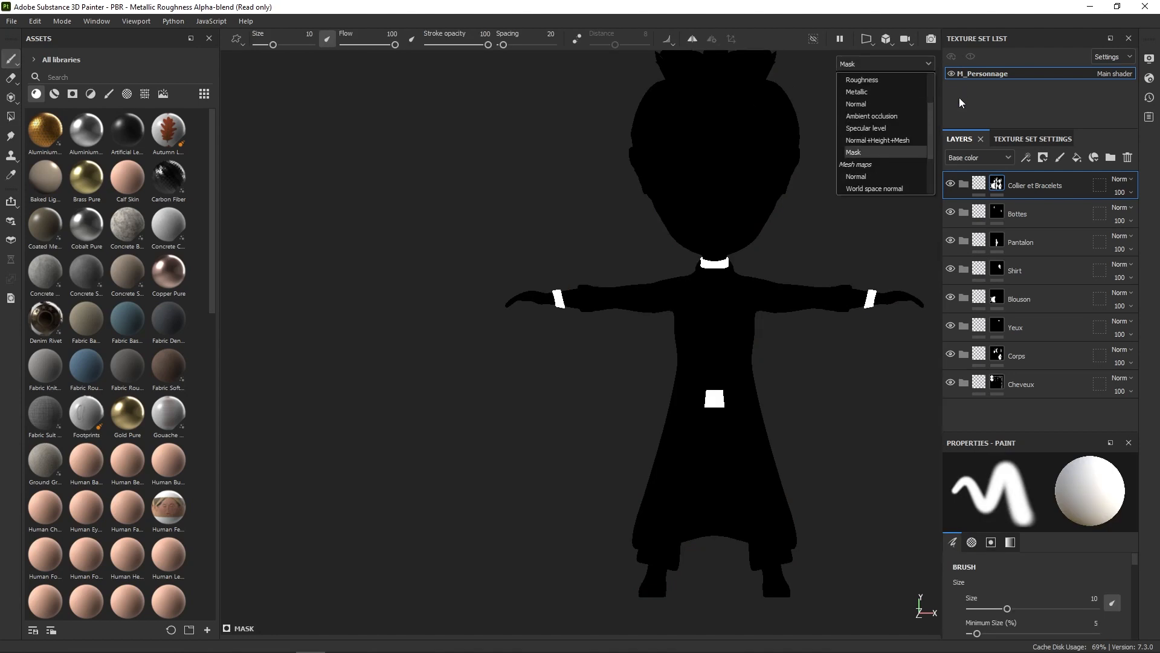
scroll(882, 121, "up", 5)
left_click(877, 104)
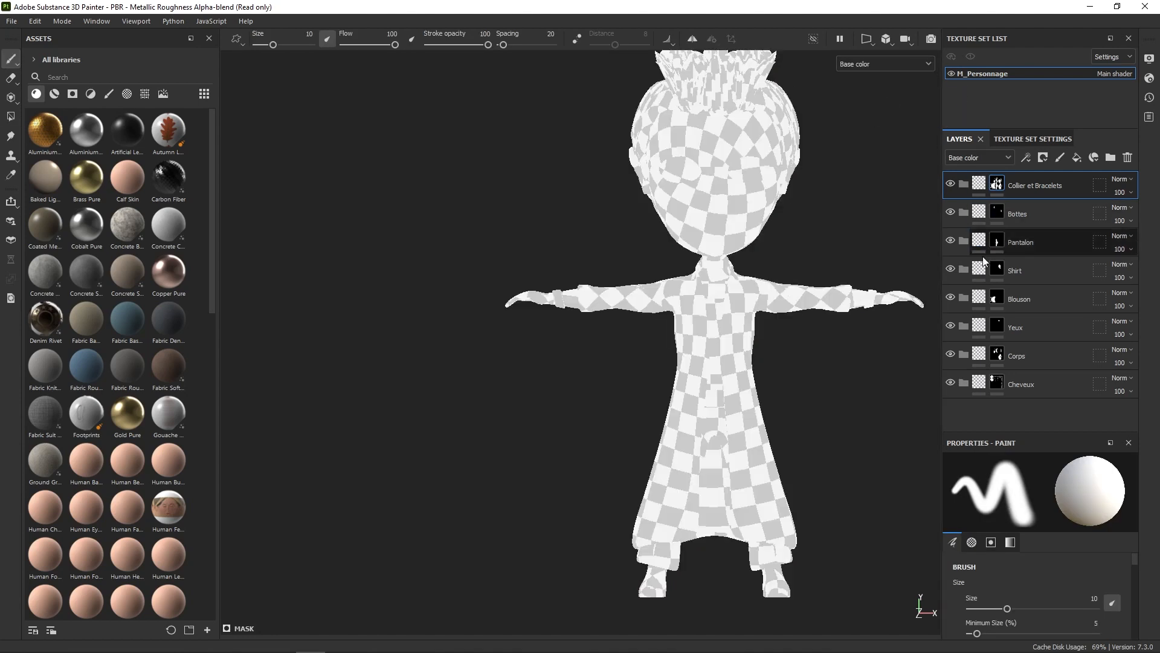
left_click(899, 64)
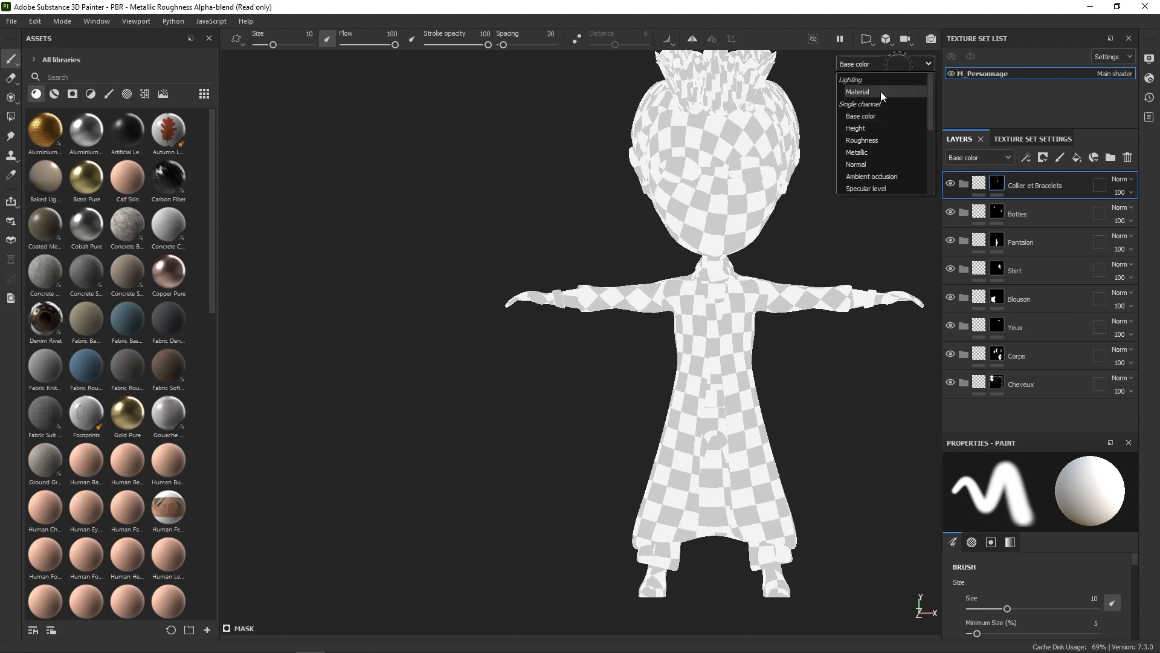
left_click(857, 91)
mouse_move(819, 374)
middle_mouse_down()
mouse_move(705, 479)
mouse_move(731, 423)
middle_mouse_up()
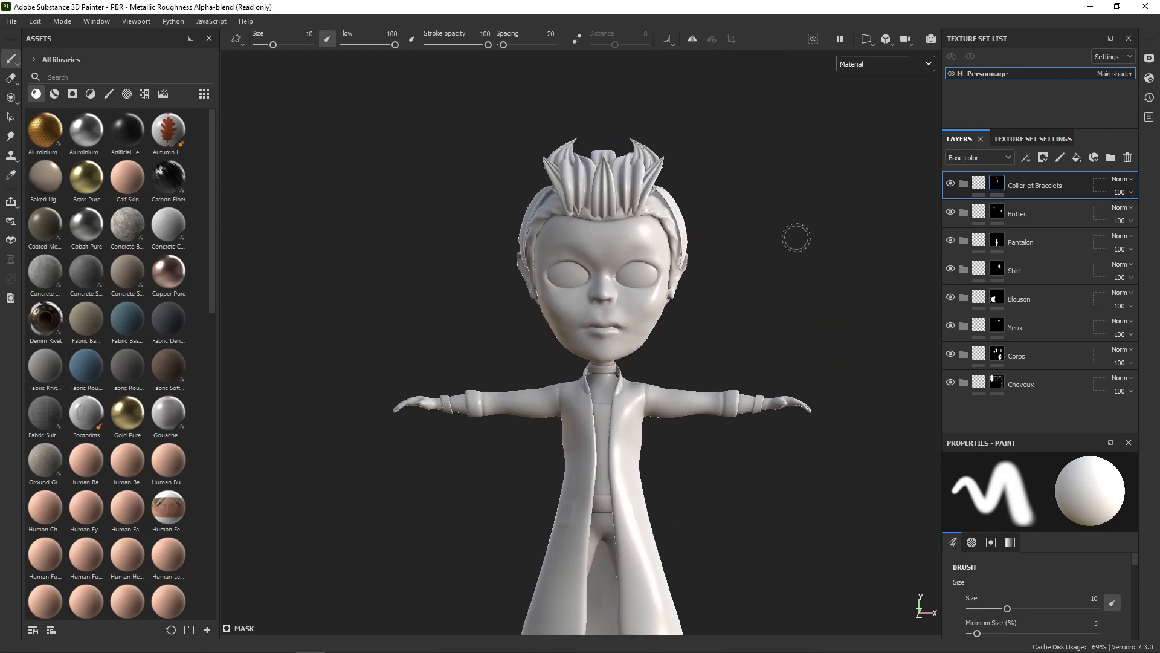
Step: Add the AO_Boost_1 smart material at the top of the layer stack, above the Collier et Bracelets folder
left_click(58, 92)
left_click(57, 93)
left_click_drag(133, 133, 1042, 179)
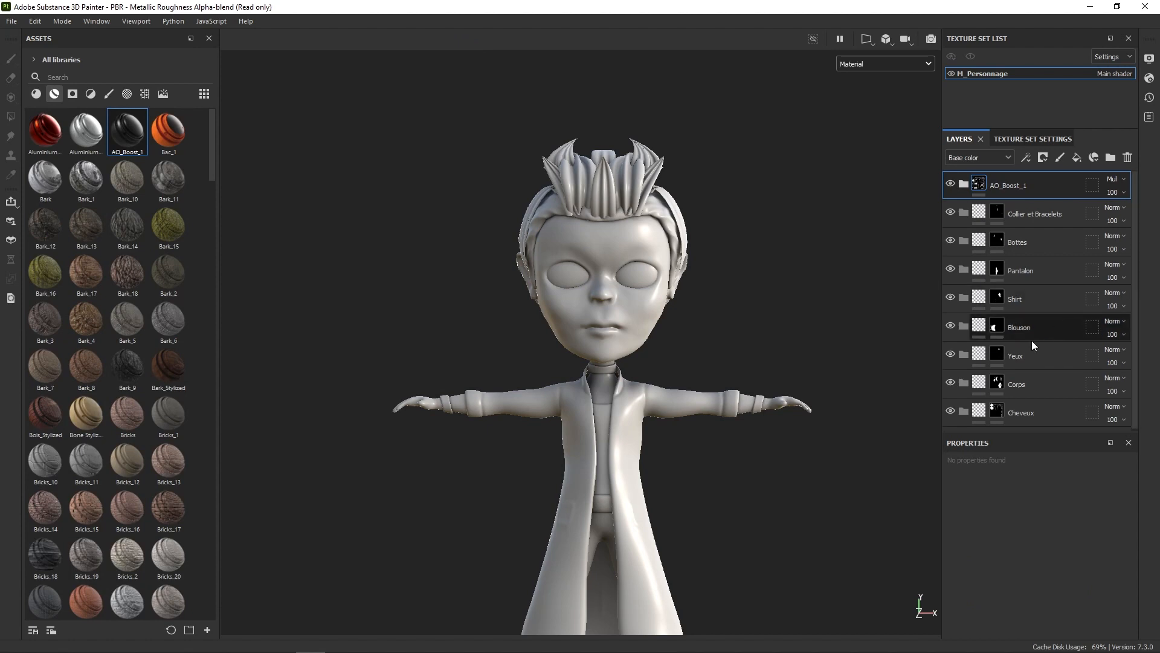
middle_click_drag(858, 438, 807, 372)
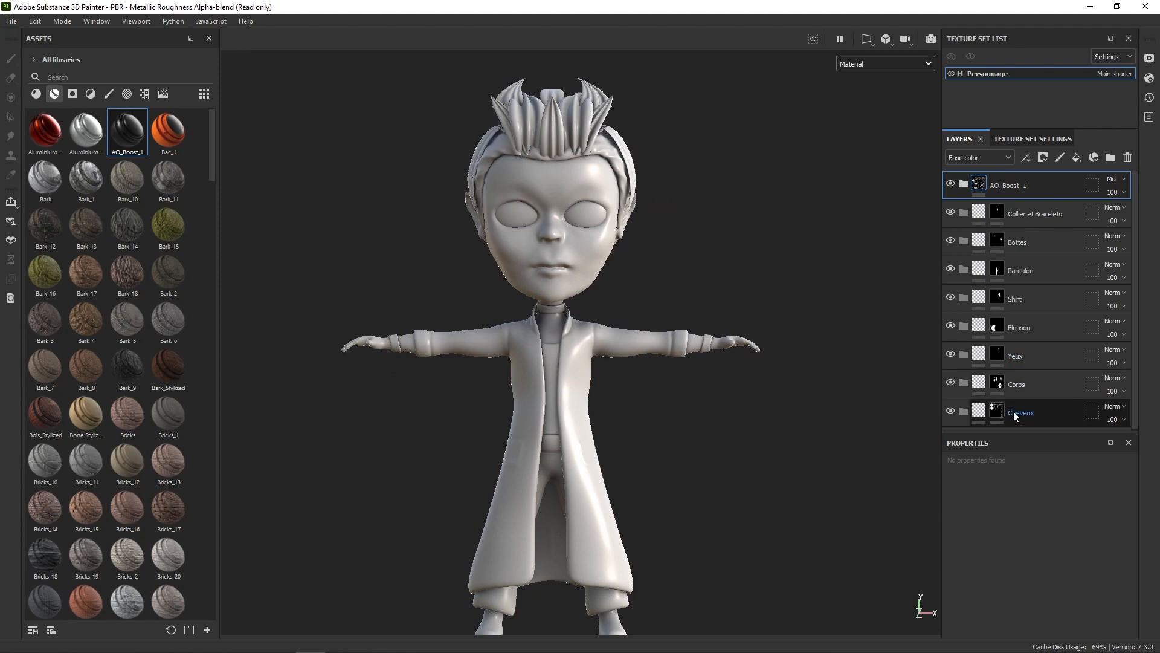
Step: Add a fill layer inside the Collier et Bracelets folder and rename it Base
left_click(996, 402)
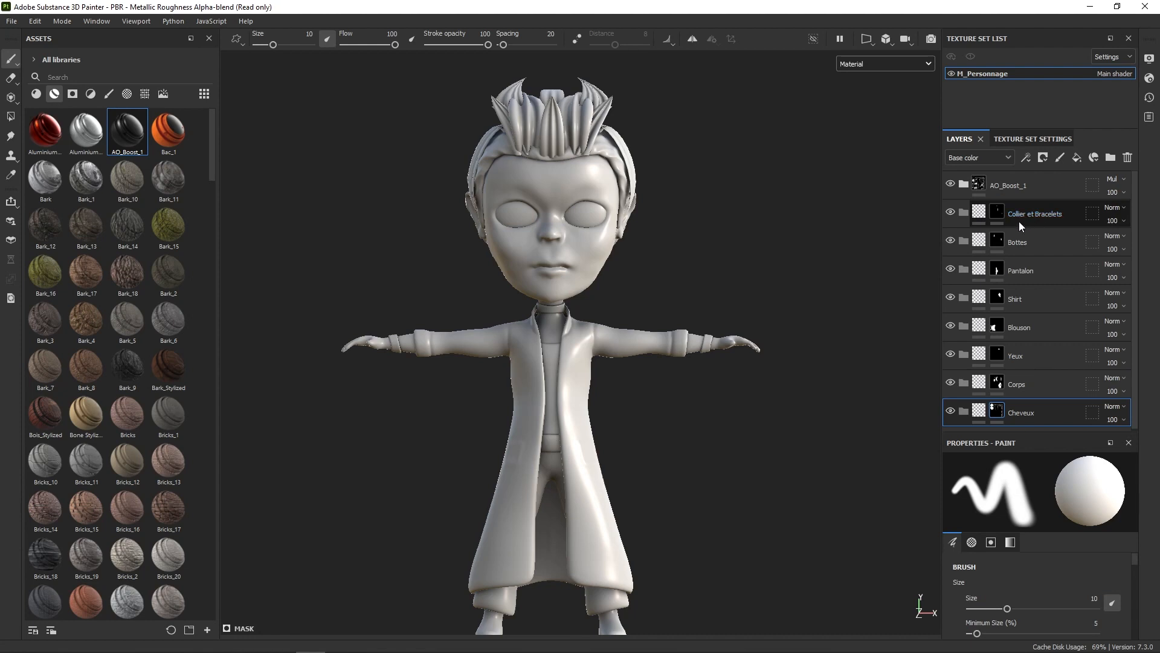
left_click(1038, 210)
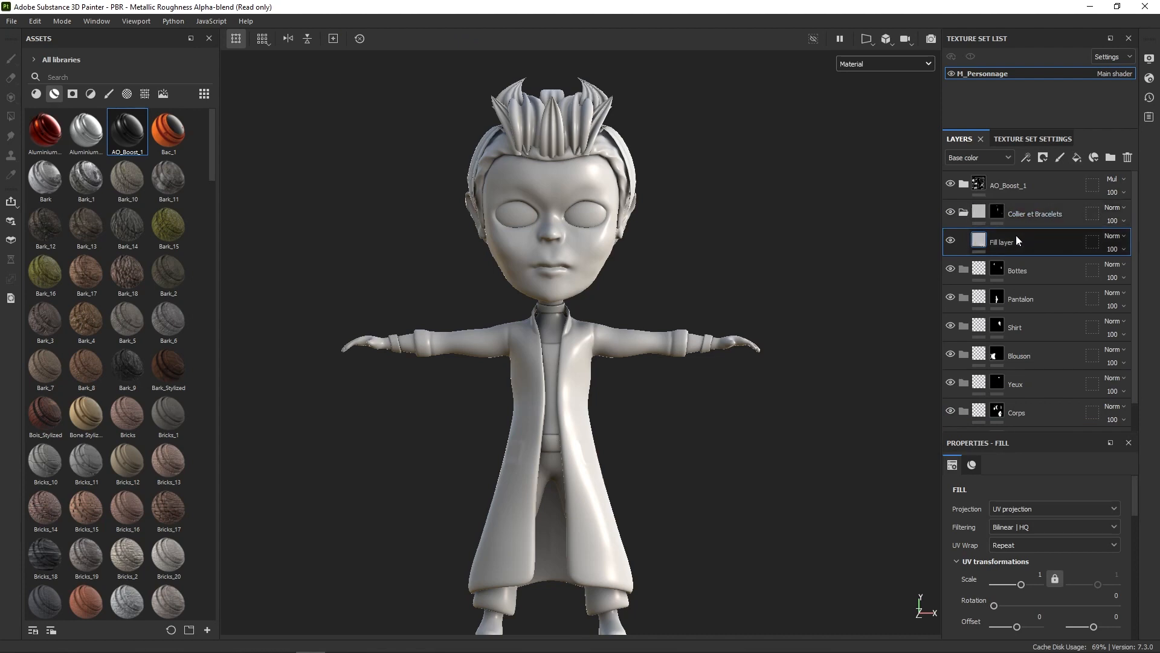
double_click(1014, 240)
type("Base")
key("Return")
Step: Limit the Base layer to the color and roughness channels and set its base color to a very dark grey
right_click(846, 357)
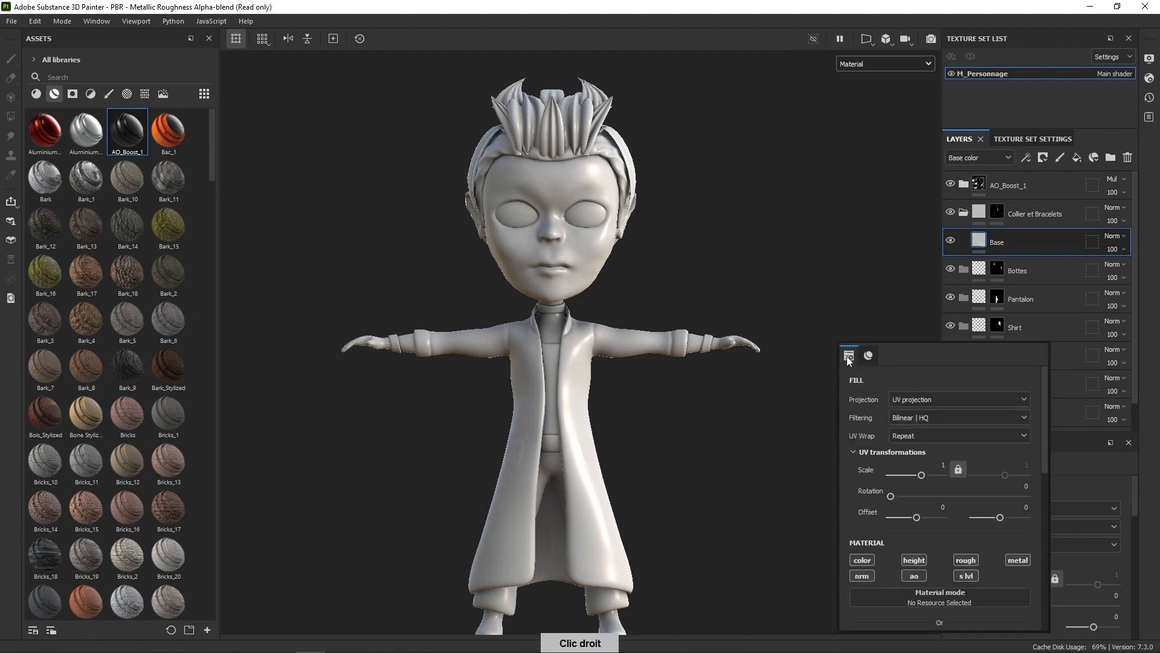
left_click(862, 561, "alt")
left_click(967, 560)
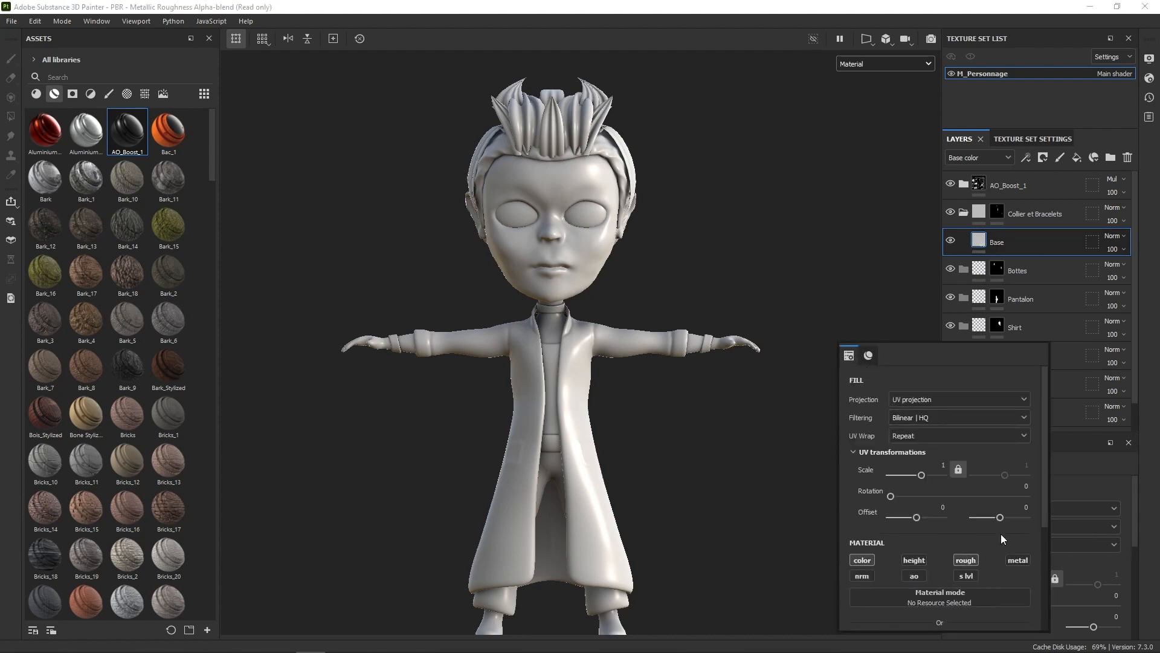
scroll(1044, 509, "down", 1)
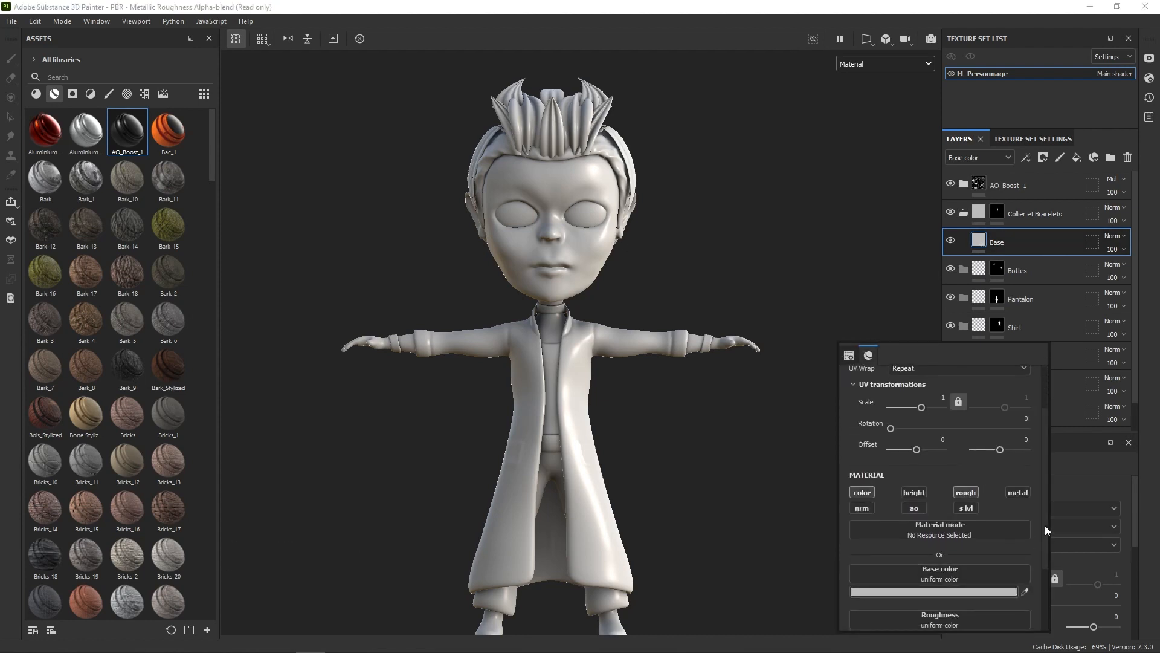
scroll(1045, 525, "down", 1)
left_click(989, 526)
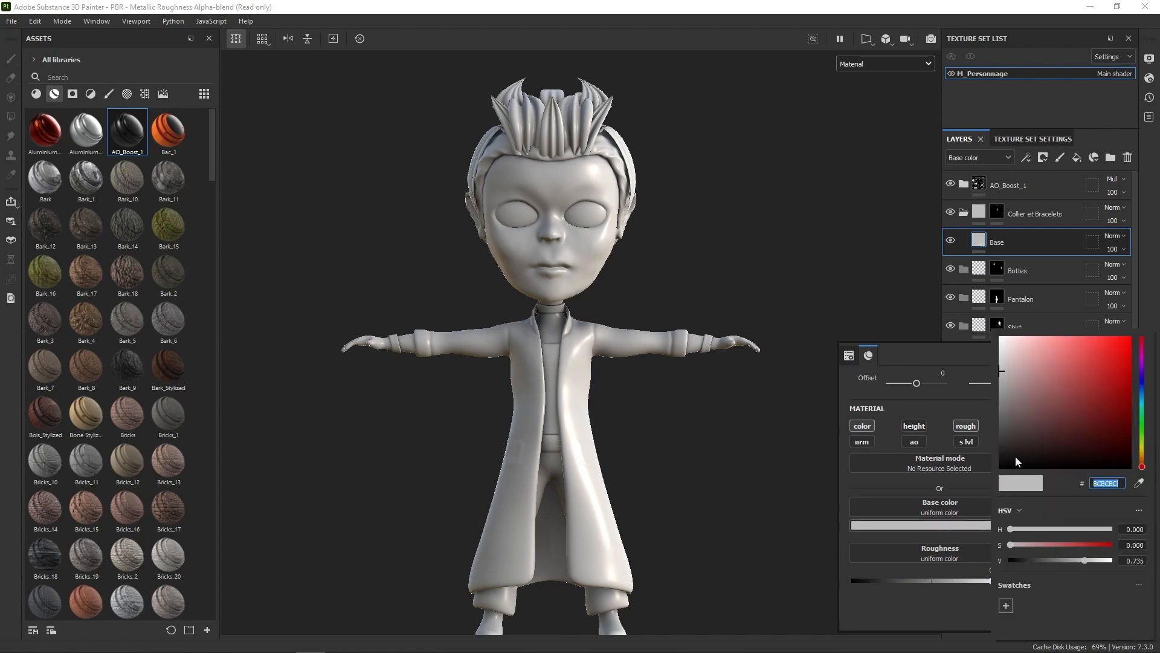
left_click_drag(1015, 455, 999, 464)
left_click(731, 377)
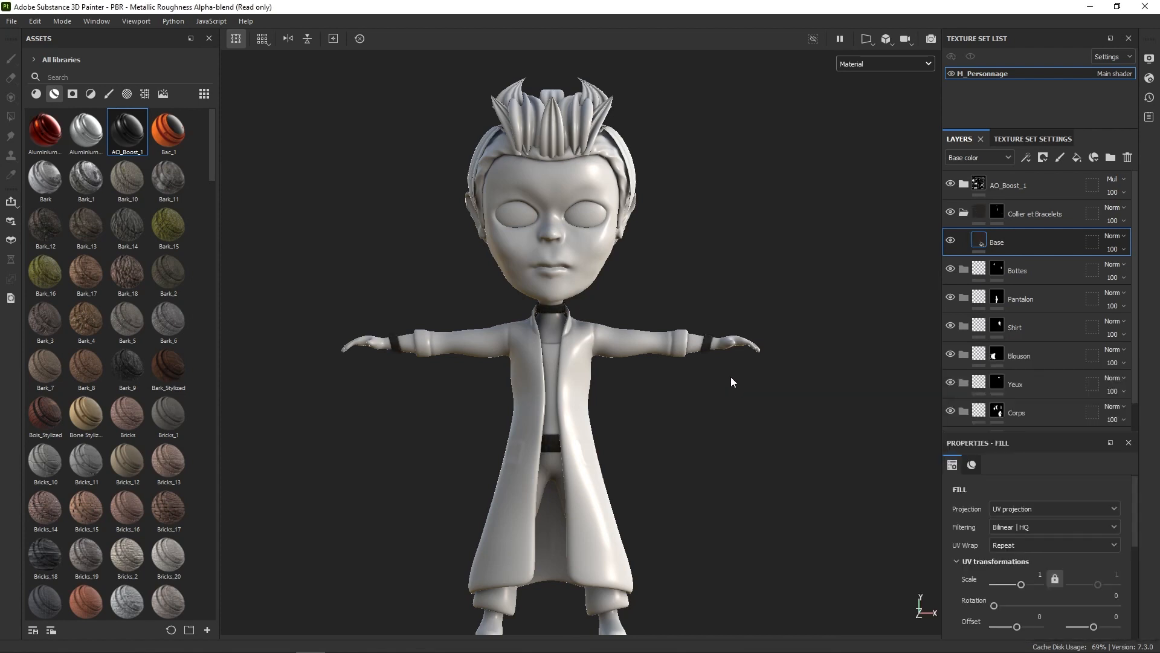
Step: Add a fill layer above Base with a black mask and apply a Dirt generator to that mask
right_click_drag(725, 453, 767, 430, "alt")
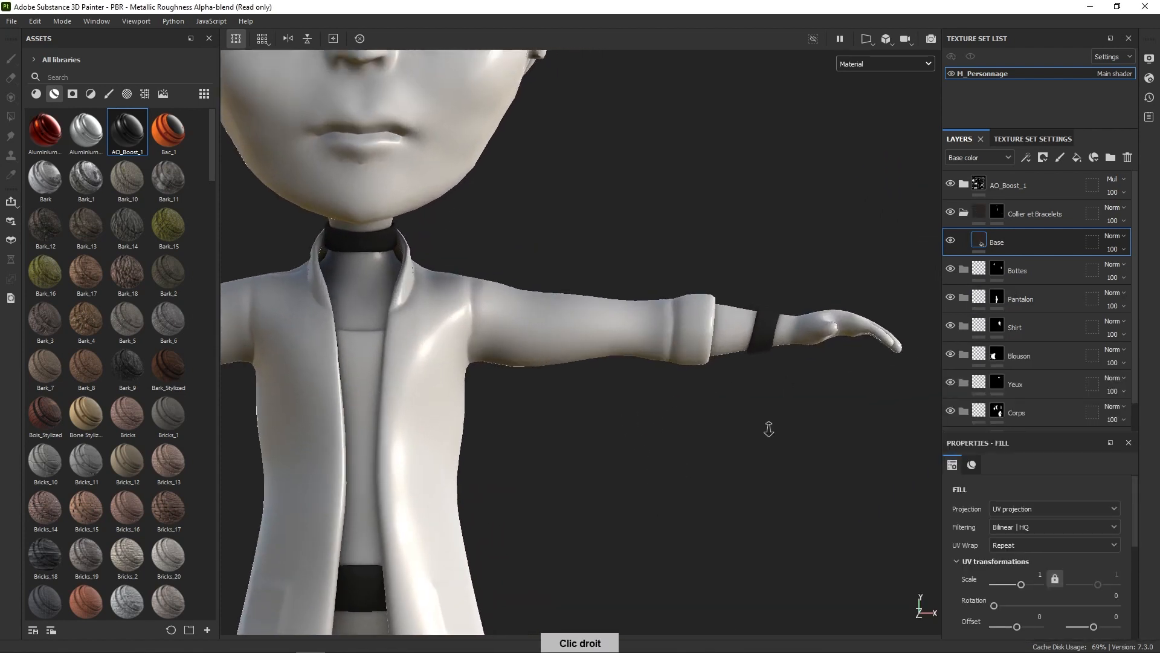
middle_click_drag(767, 430, 760, 489)
right_click_drag(760, 489, 853, 347, "alt")
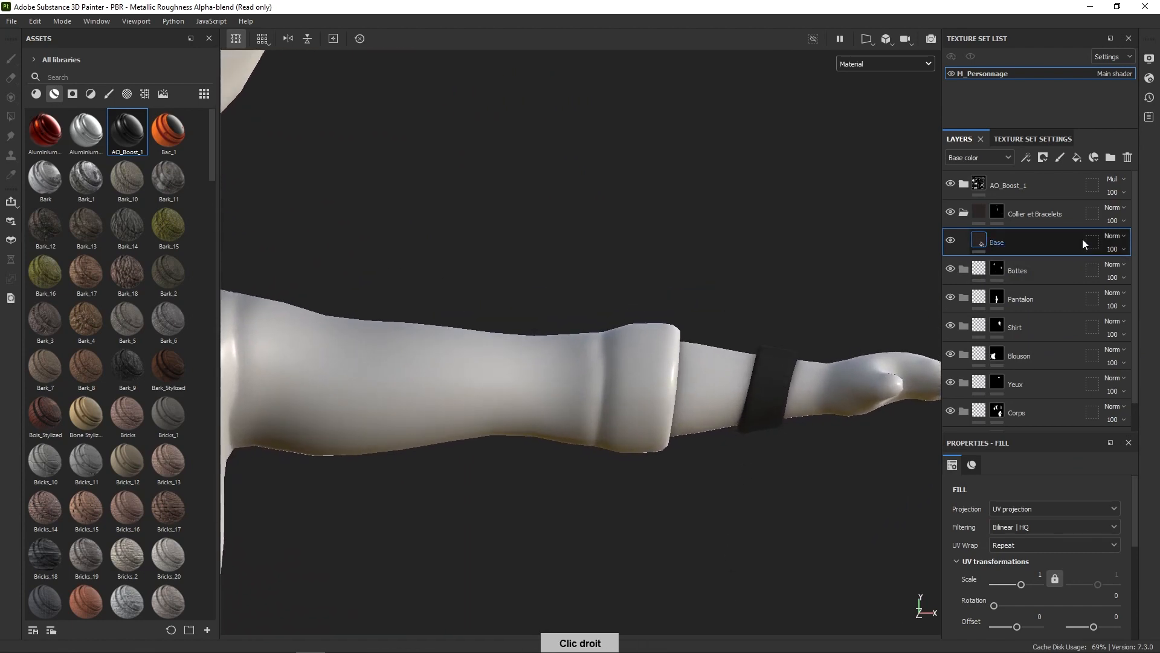
left_click(1081, 159)
right_click(984, 238)
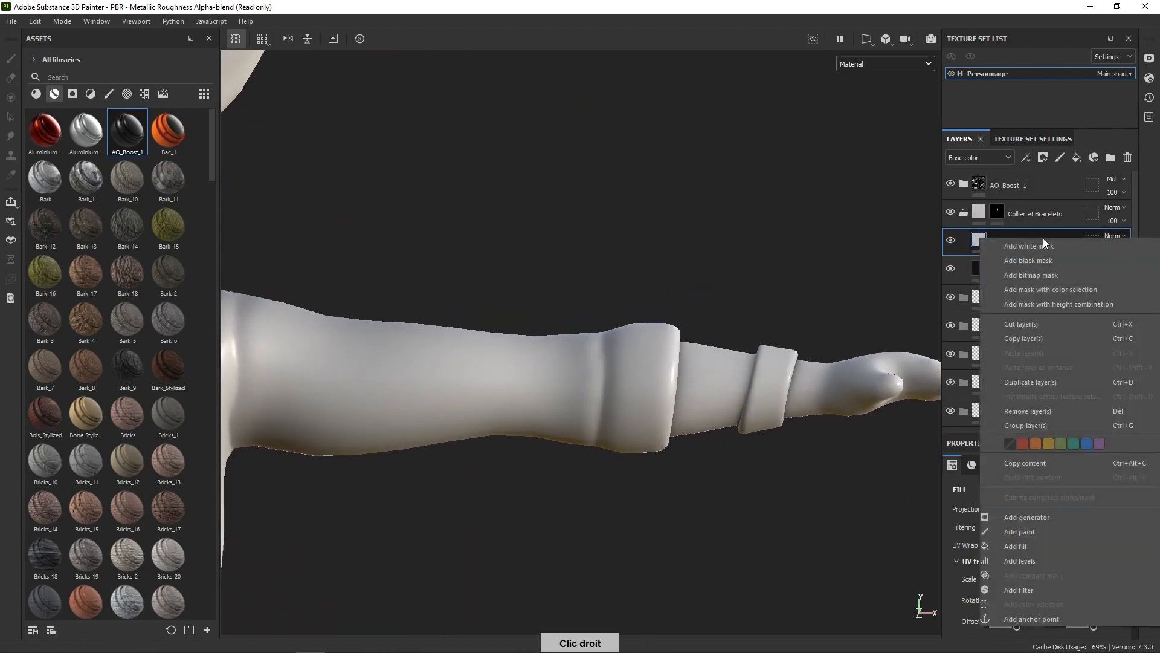
left_click(1036, 253)
right_click(998, 240)
left_click(1035, 382)
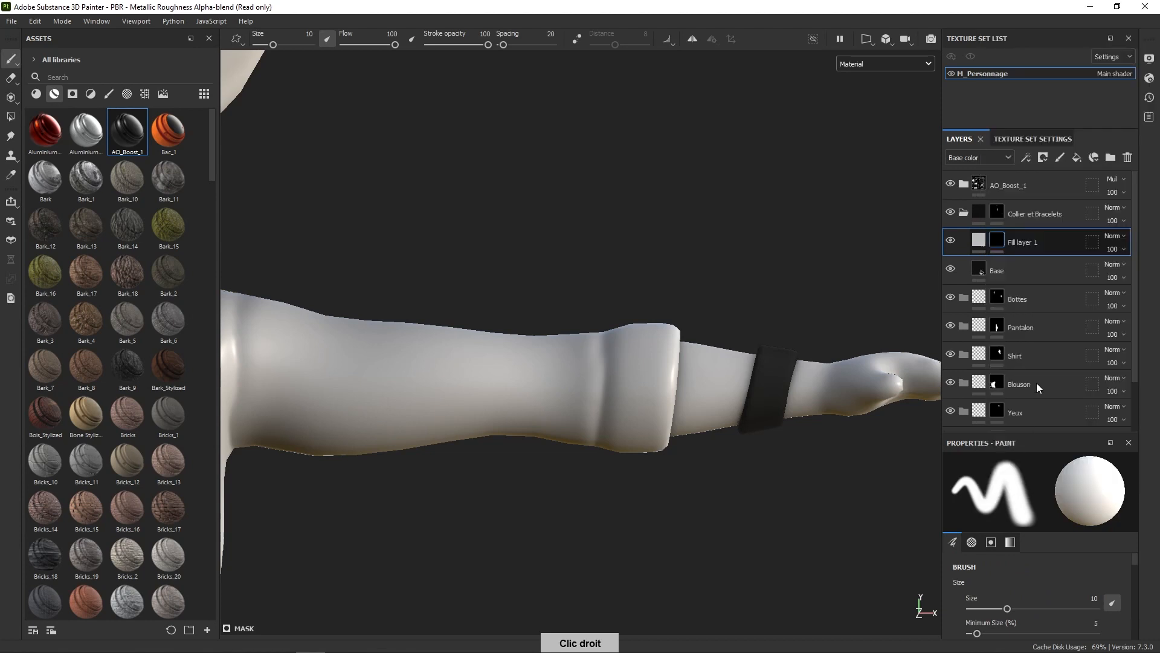
left_click(907, 406)
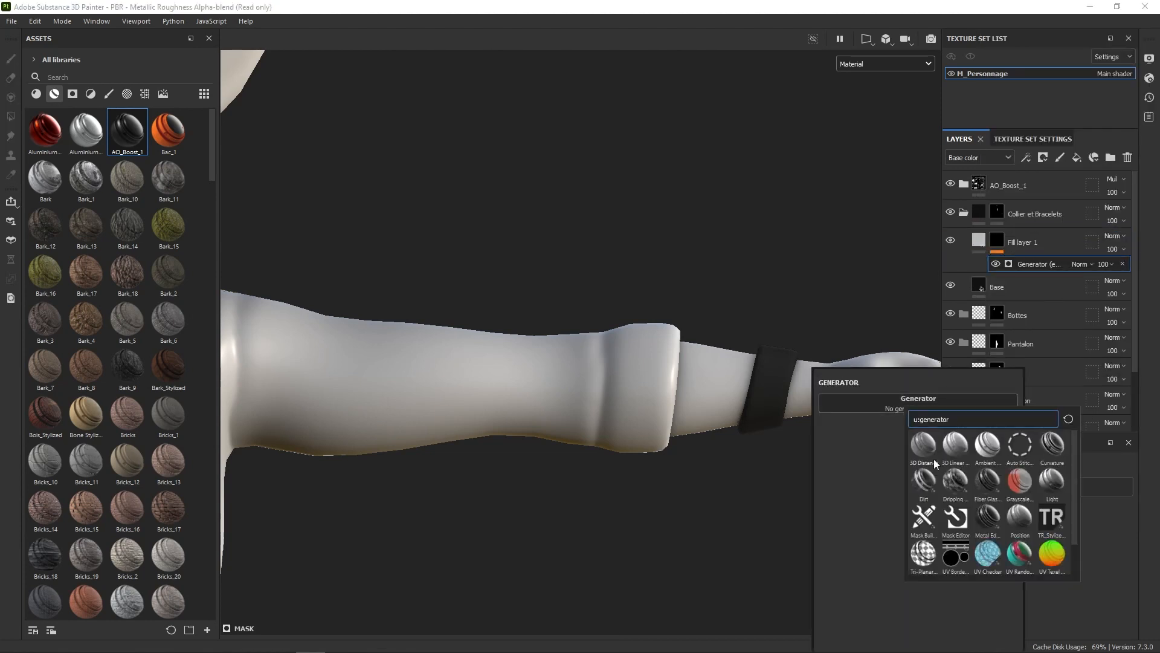
left_click(923, 477)
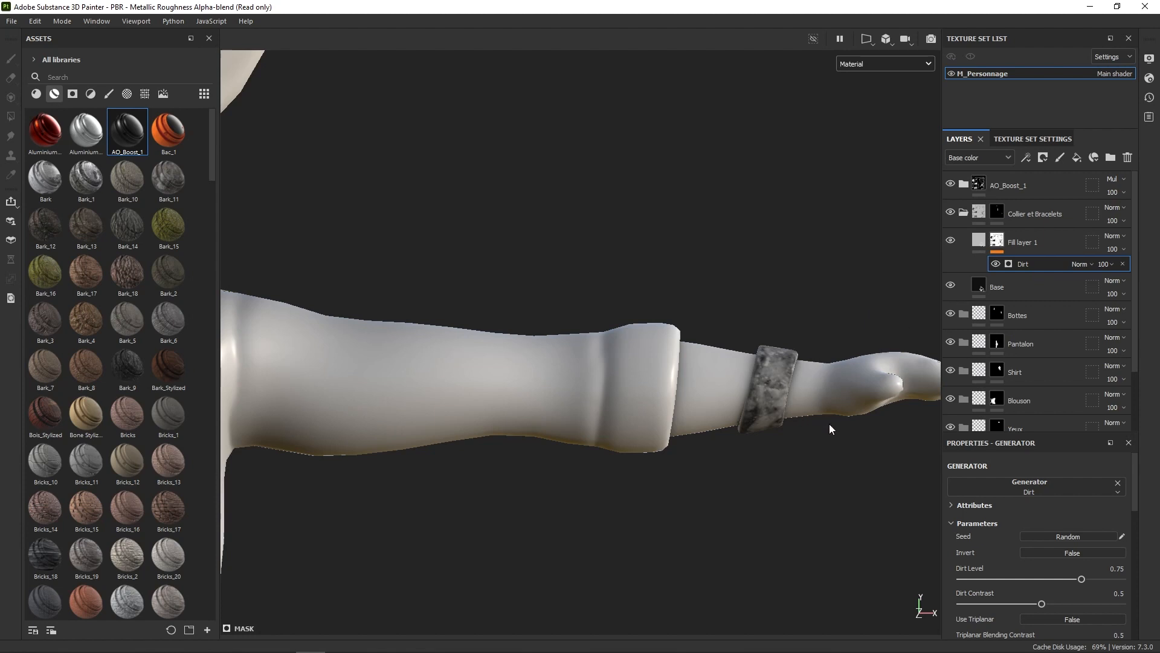
Step: Set the blend mode of the fill layer with the Dirt mask to Multiply
right_click_drag(830, 423, 837, 458, "alt")
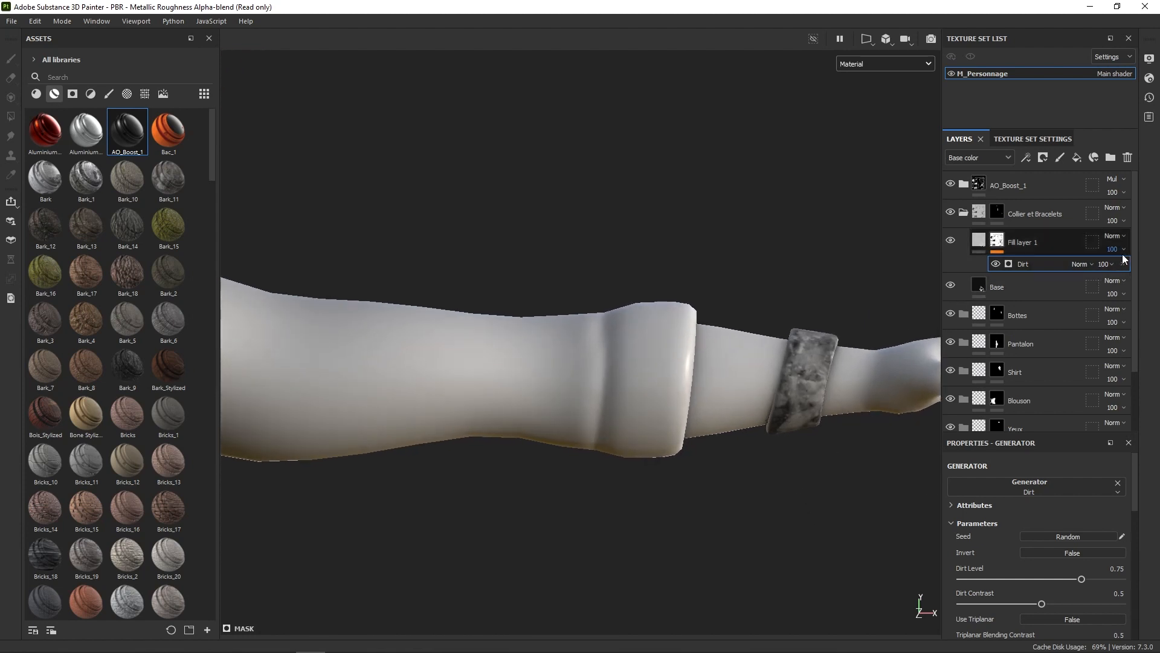
left_click(1119, 236)
left_click(1100, 293)
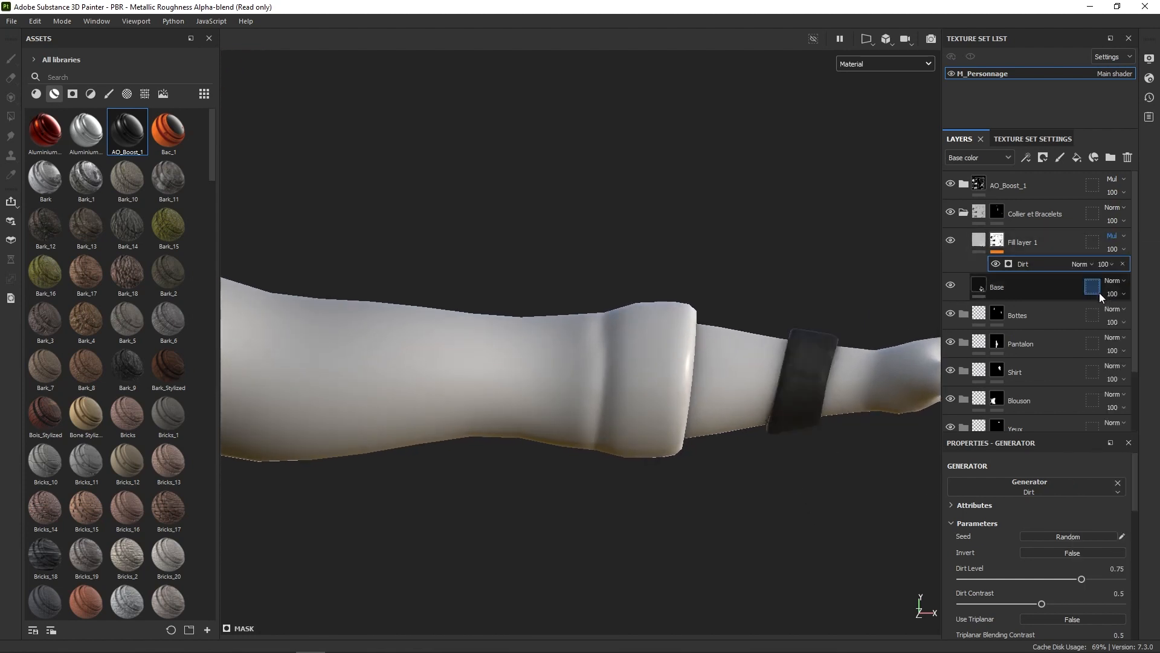
Step: Keep only the color channel on the Dirt-masked fill layer and set its base color to black
left_click(981, 242)
right_click(834, 393)
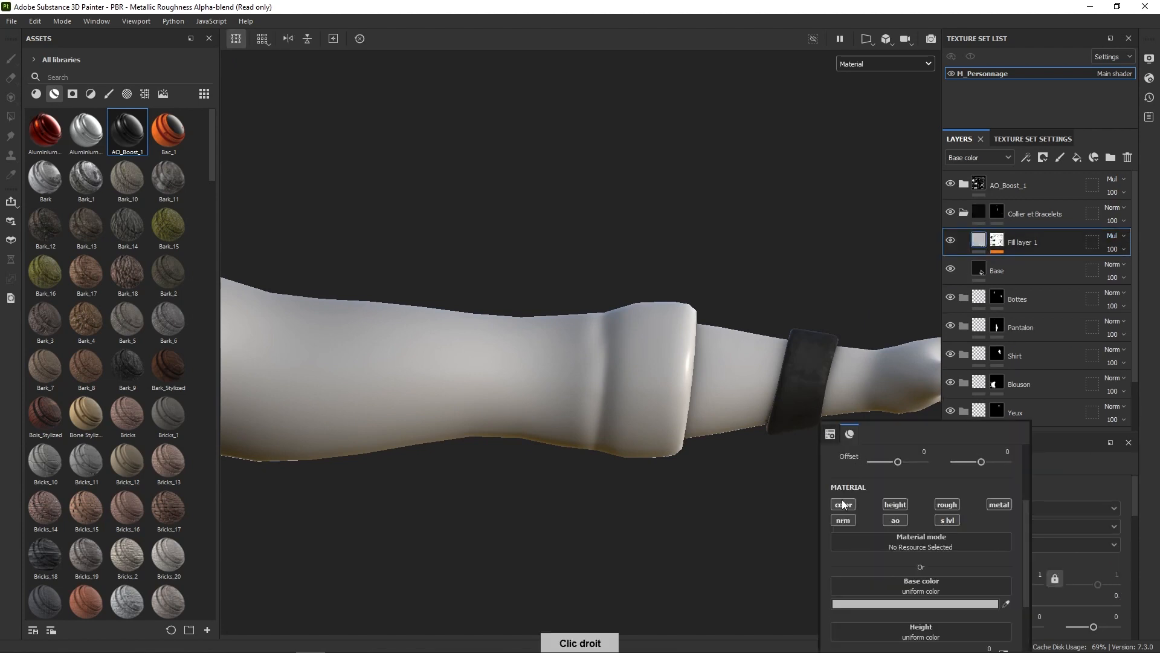
left_click(916, 603)
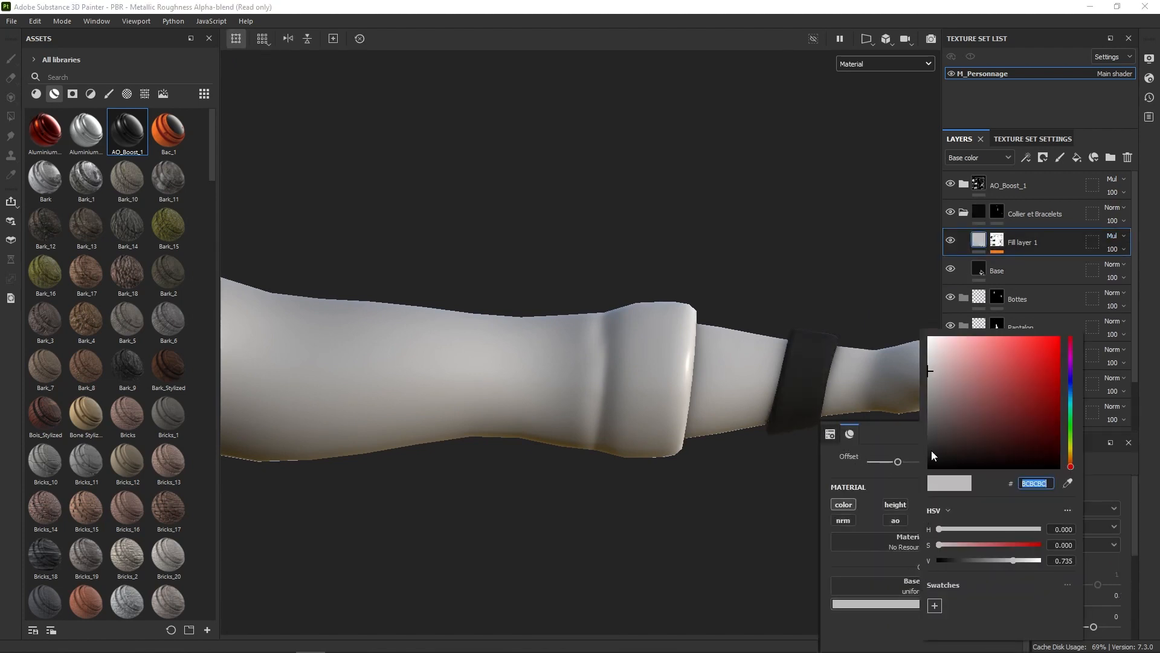
left_click(930, 448)
left_click_drag(928, 451, 921, 476)
Step: Add another fill layer on top with a black mask and a Curvature generator, using Global Balance 0.06 and Global Contrast 0.31
middle_click_drag(803, 498, 710, 515, "alt")
left_click(1077, 157)
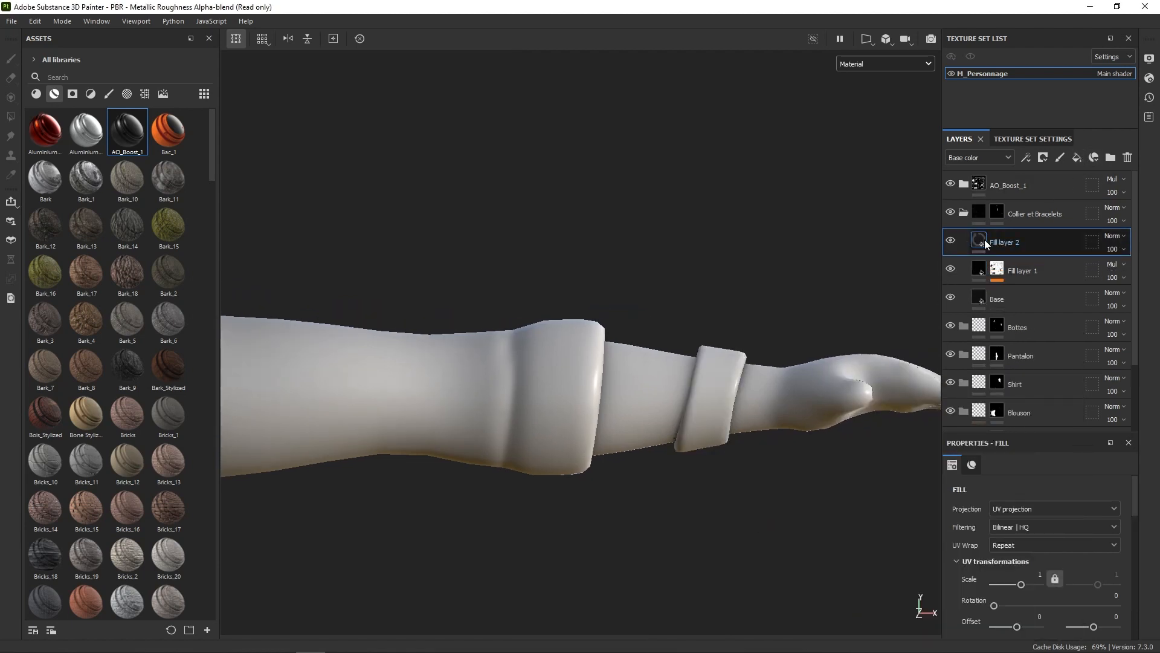
right_click(981, 240)
left_click(1031, 260)
right_click(996, 239)
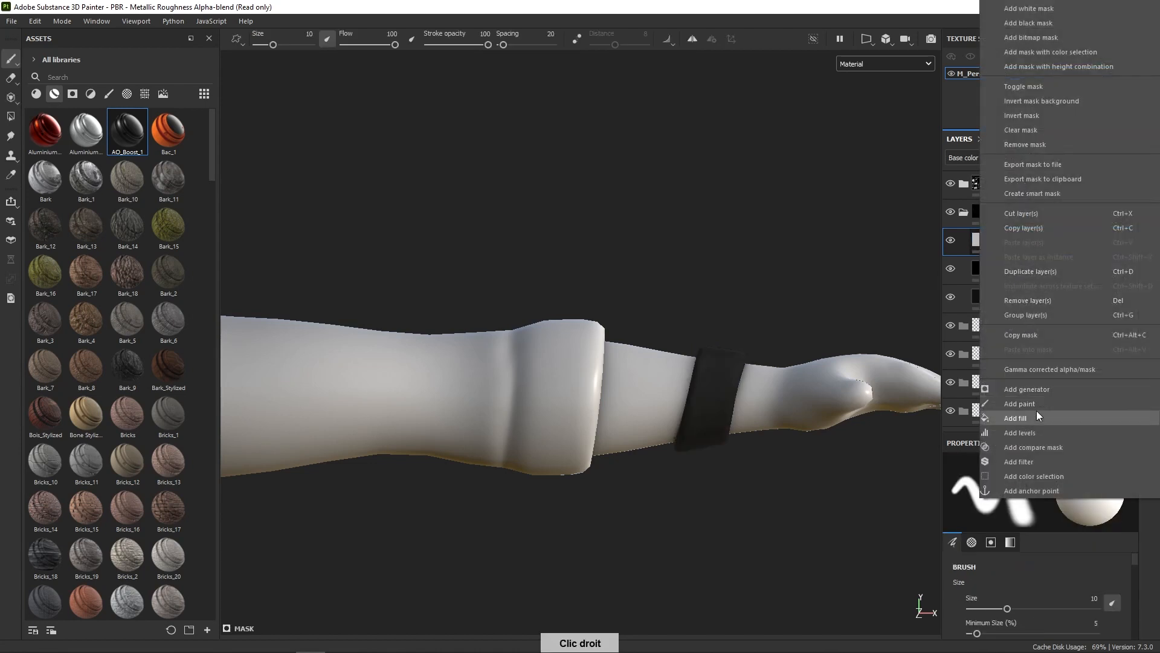
left_click(1041, 387)
right_click(805, 464)
left_click(937, 489)
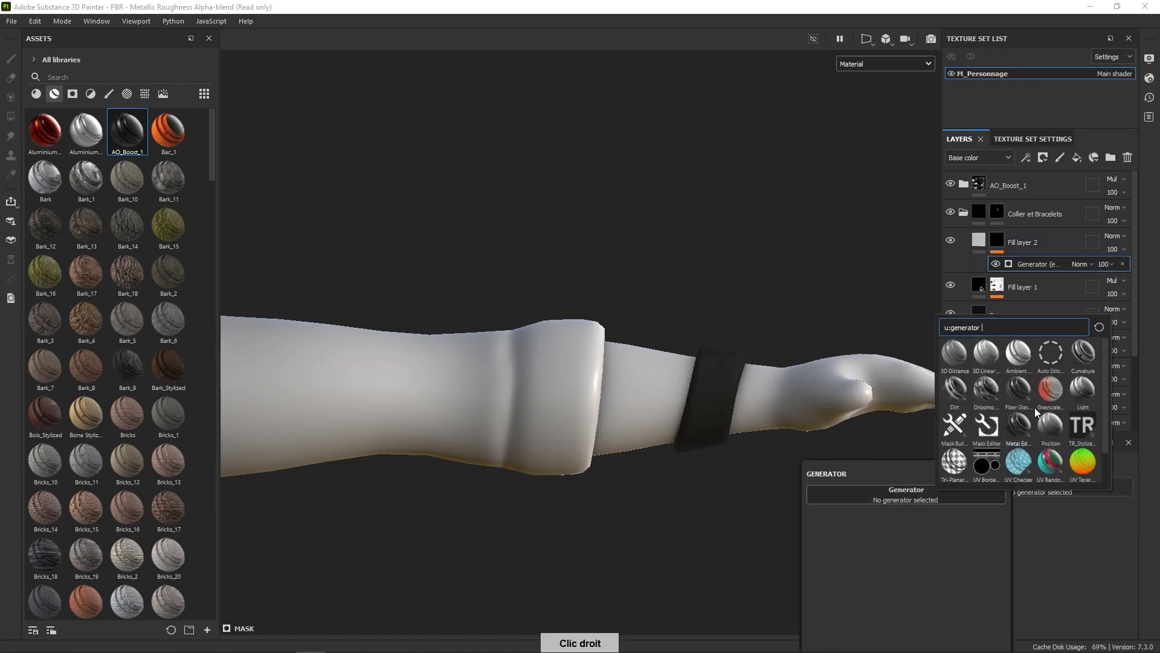
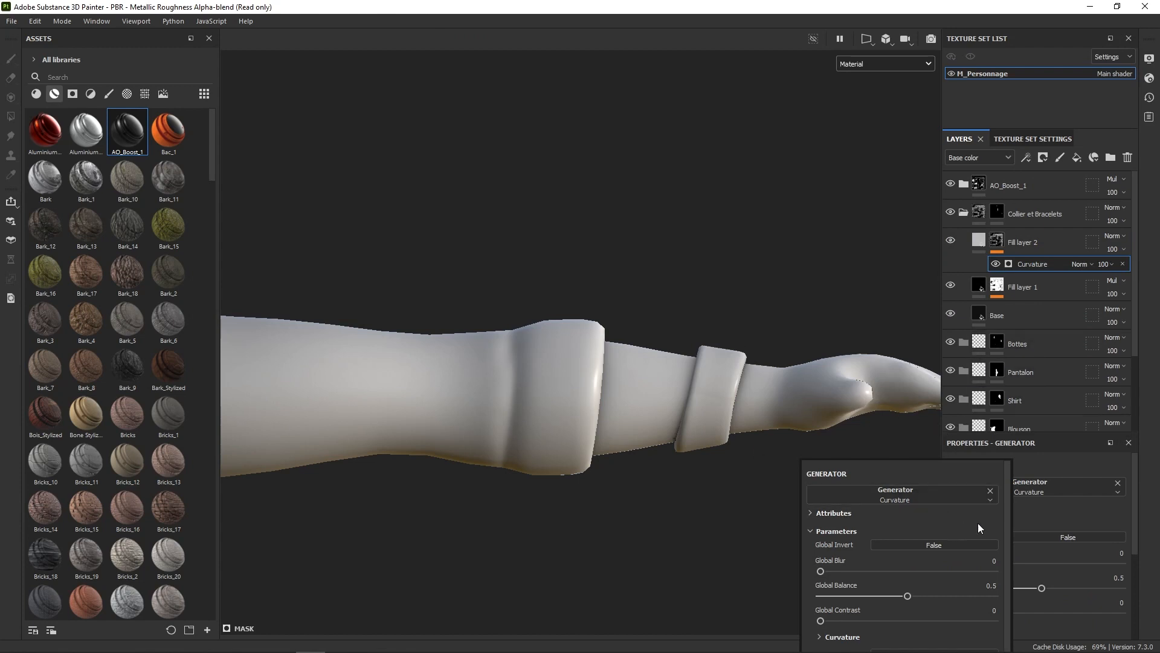
left_click_drag(902, 595, 874, 621)
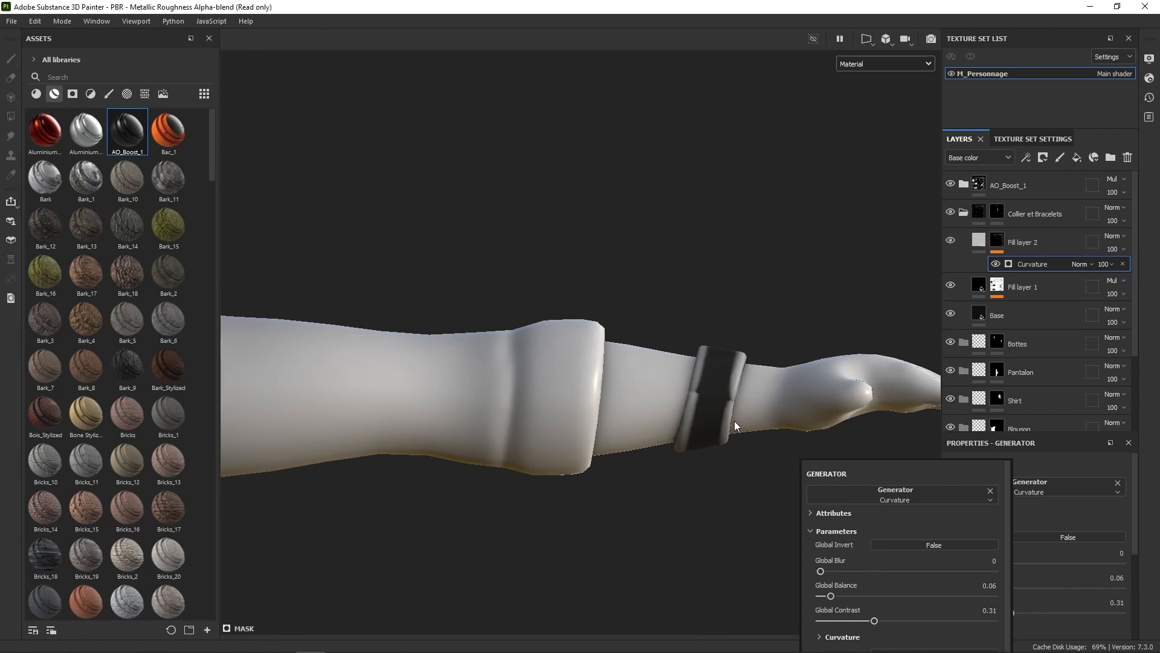
Step: Keep only the color channel on the Curvature-masked fill layer and set its base color to dark red
left_click(1052, 242)
left_click(1123, 236)
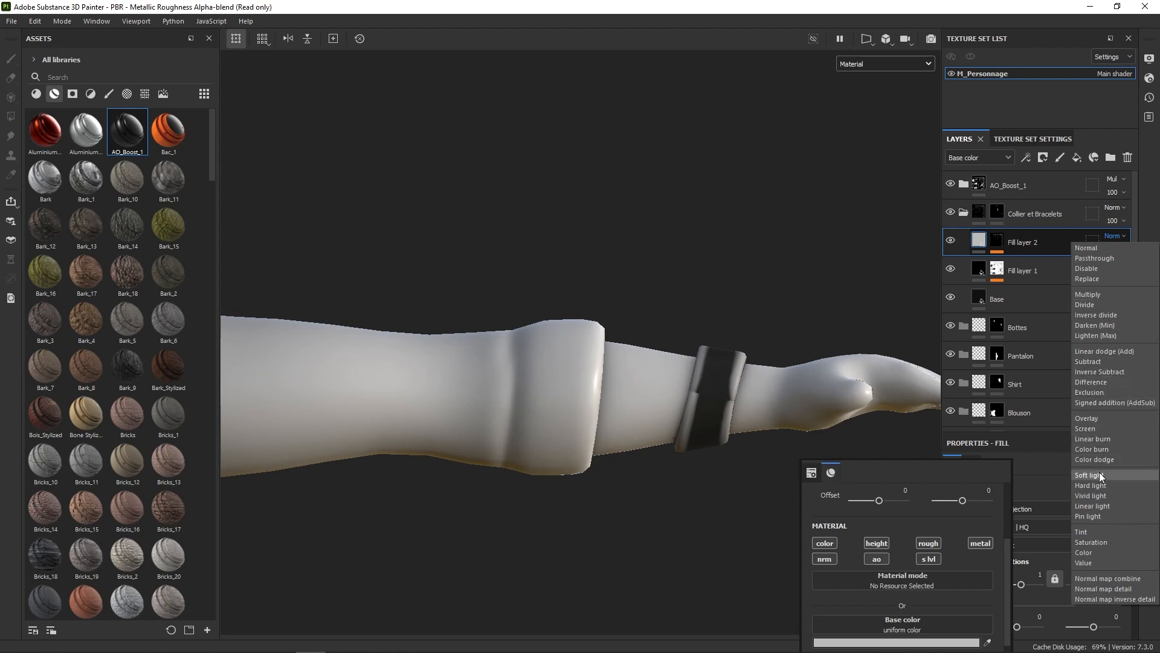
left_click(973, 245)
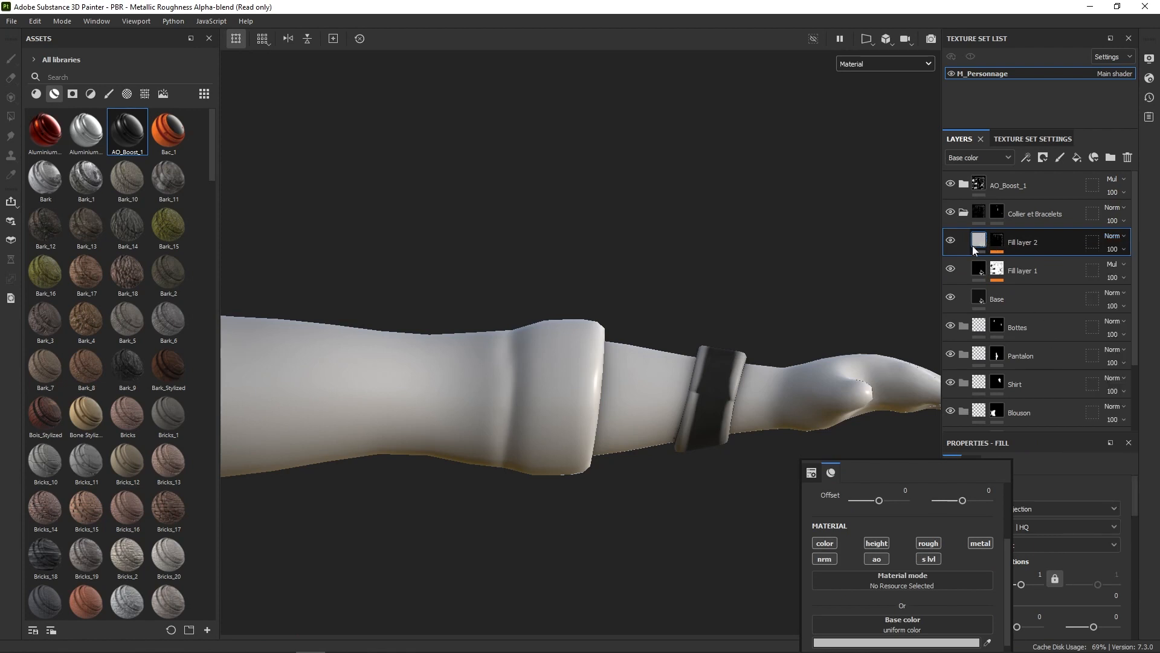
scroll(1009, 565, "down", 2)
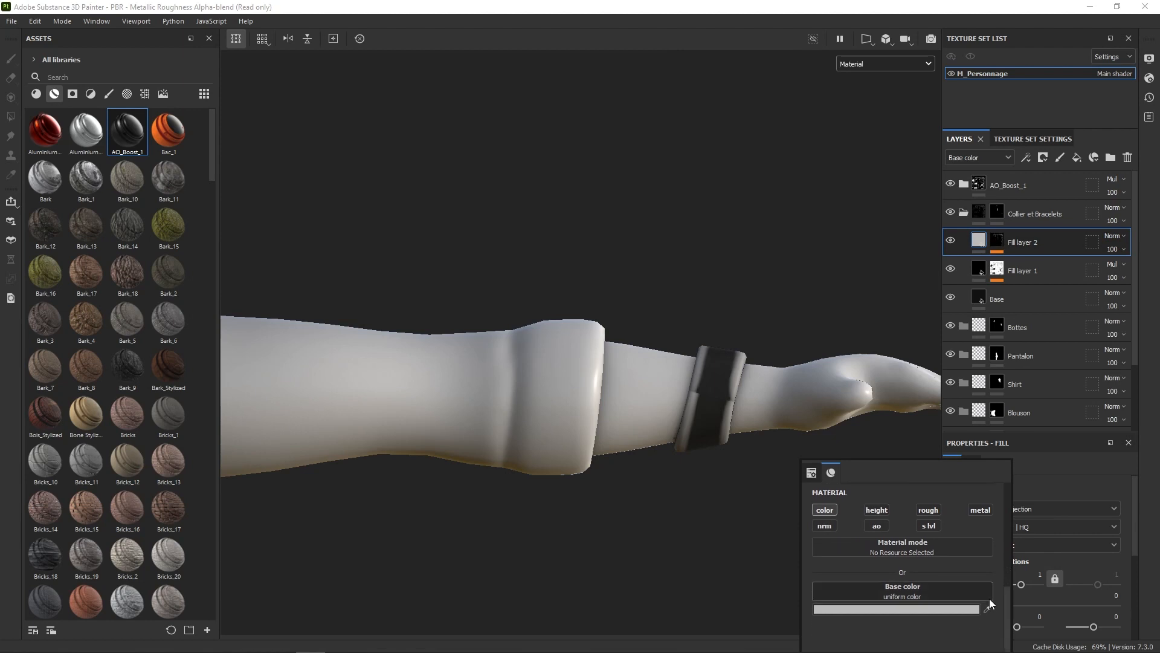
left_click(967, 609)
mouse_move(1075, 396)
left_mouse_down()
mouse_move(1078, 418)
mouse_move(1075, 403)
left_mouse_up()
left_click(829, 282)
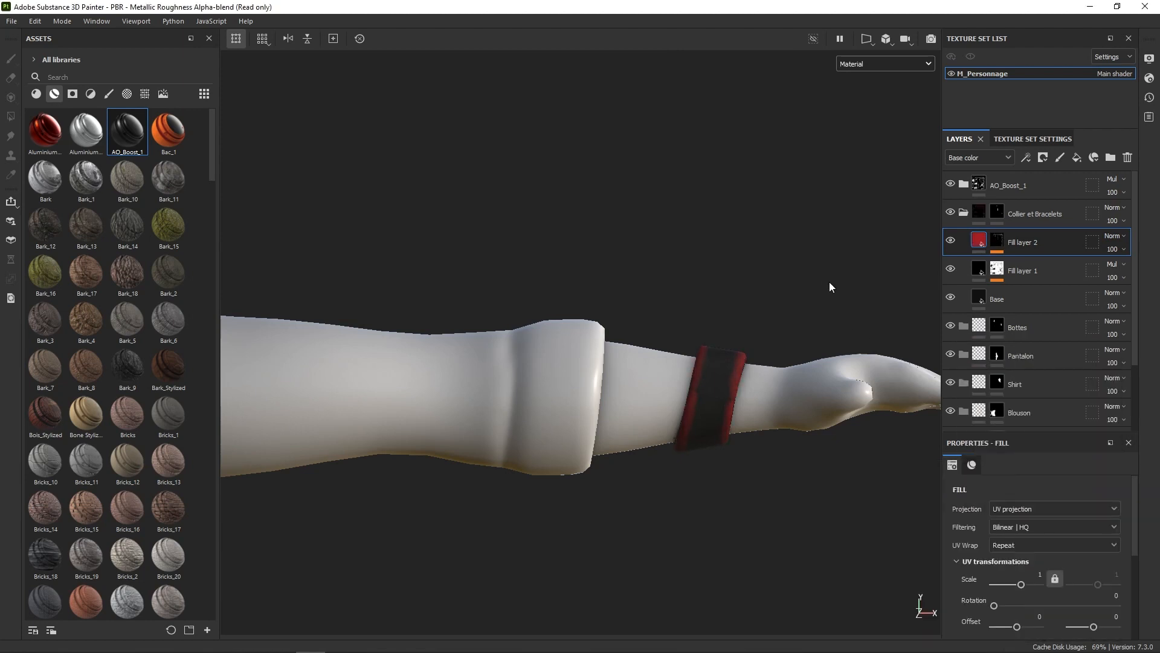
Step: Add a paint effect to the red layer's mask and paint along the bracelet's edges with a brush size of 0.63
left_click(997, 241)
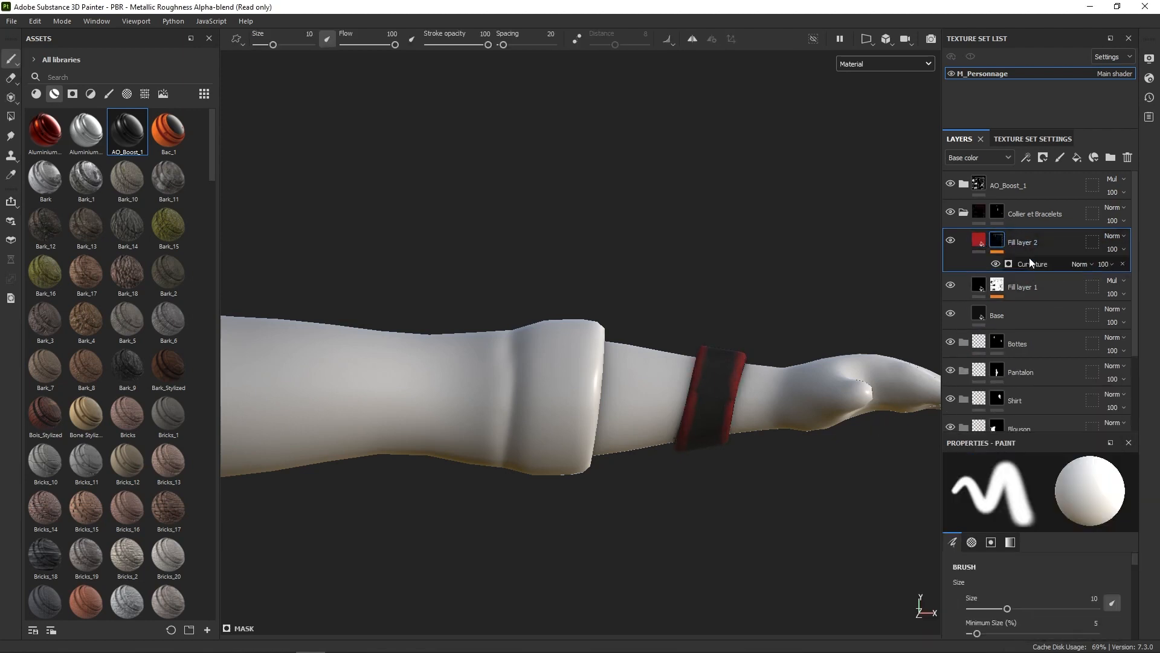
right_click(1001, 243)
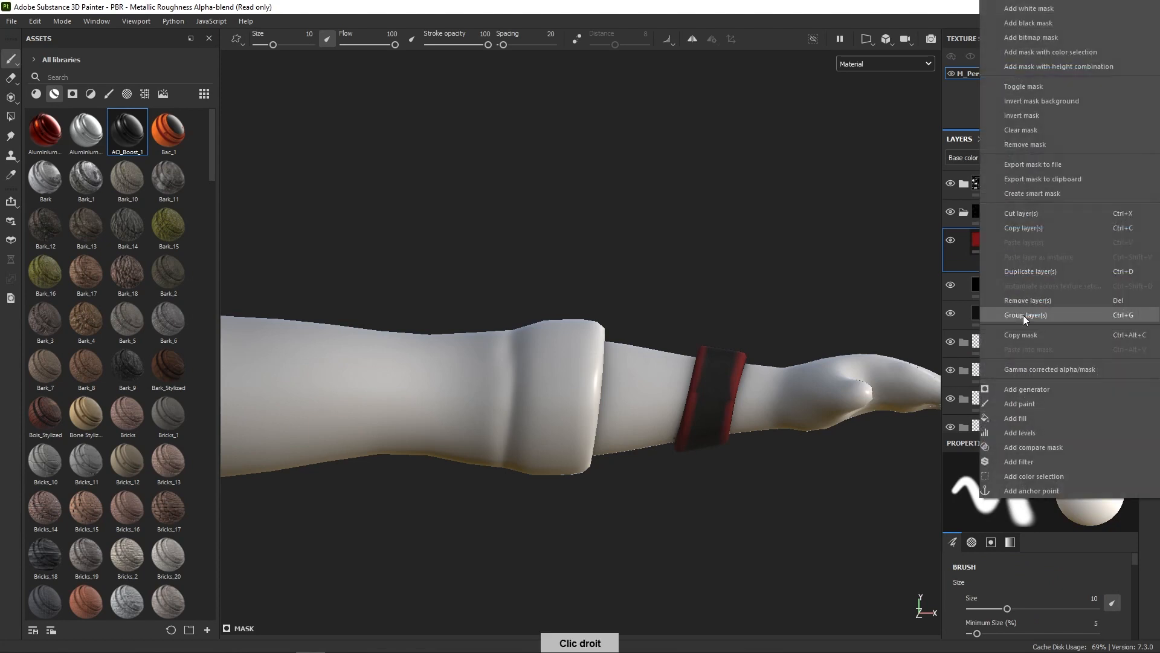
left_click(1029, 403)
right_click_drag(716, 454, 717, 492, "alt")
mouse_move(713, 386)
right_mouse_down("ctrl")
mouse_move(677, 386)
mouse_move(676, 375)
mouse_move(701, 387)
right_mouse_up("ctrl")
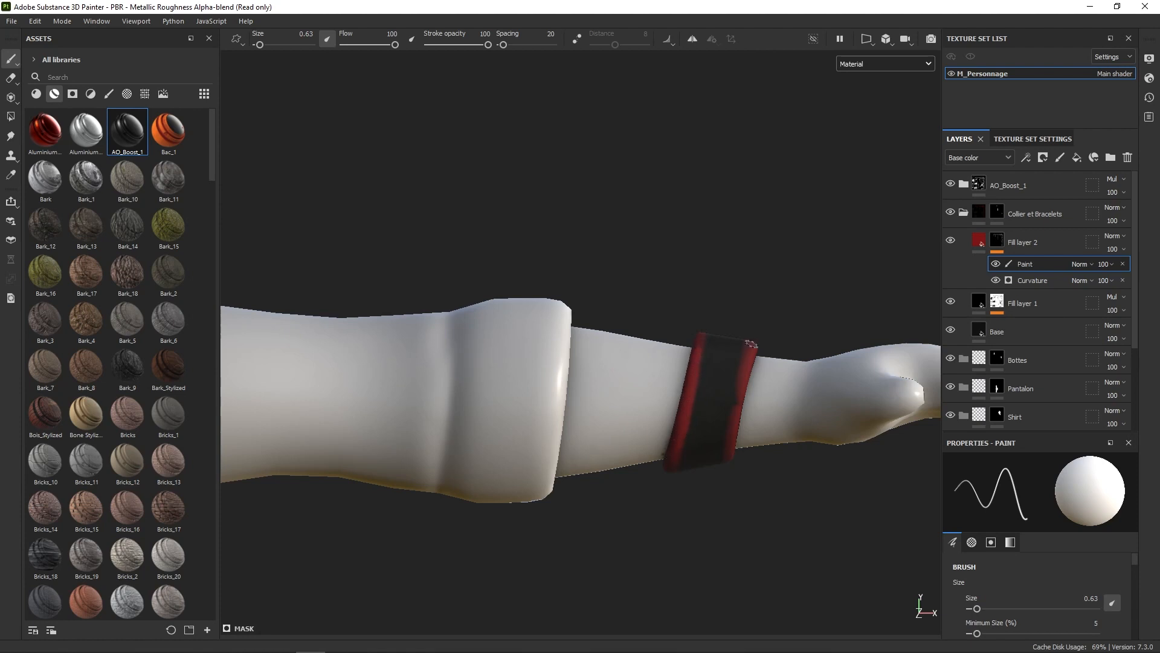
Step: Enable the height channel on the red fill layer and raise its height slightly
left_click(1022, 241)
right_click(868, 317)
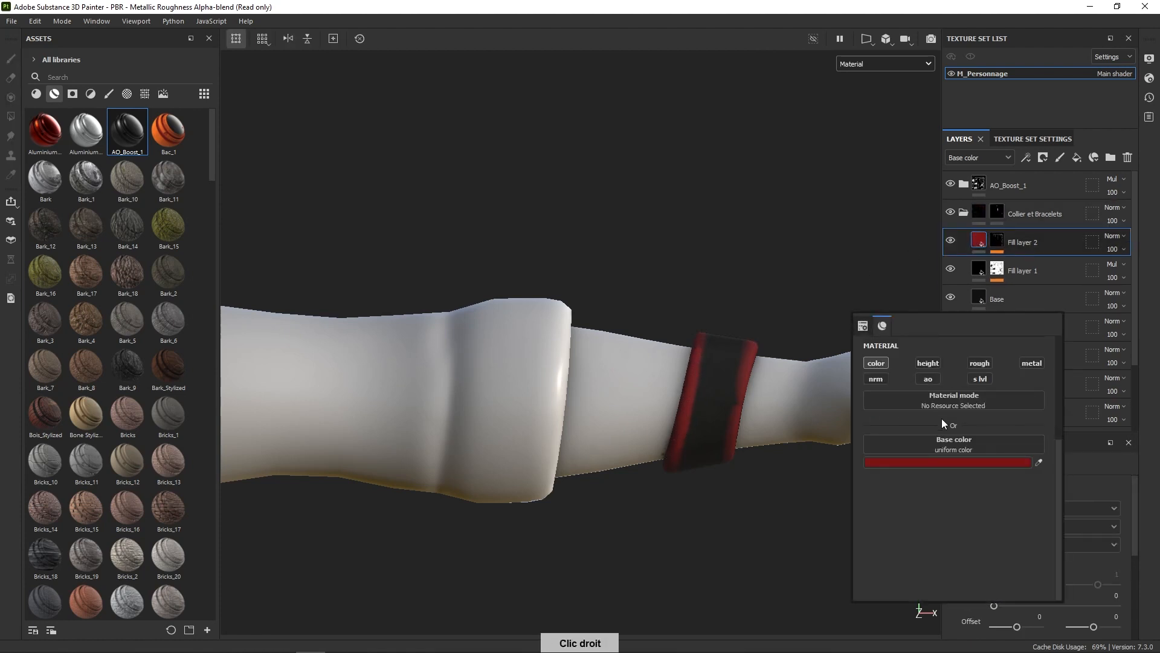
left_click(934, 363)
left_click_drag(942, 518, 963, 518)
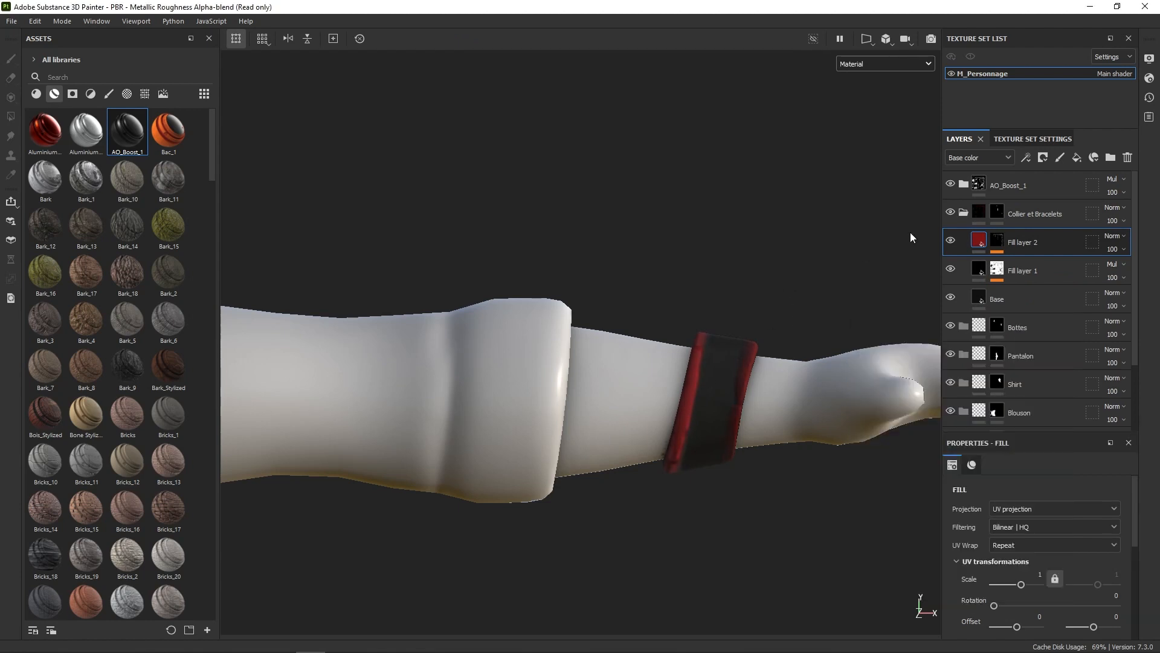
Step: Select the paint effect on the red fill layer's mask and paint the elbow-side edge of the bracelet all around the wrist
left_click(998, 243)
left_click(1026, 265)
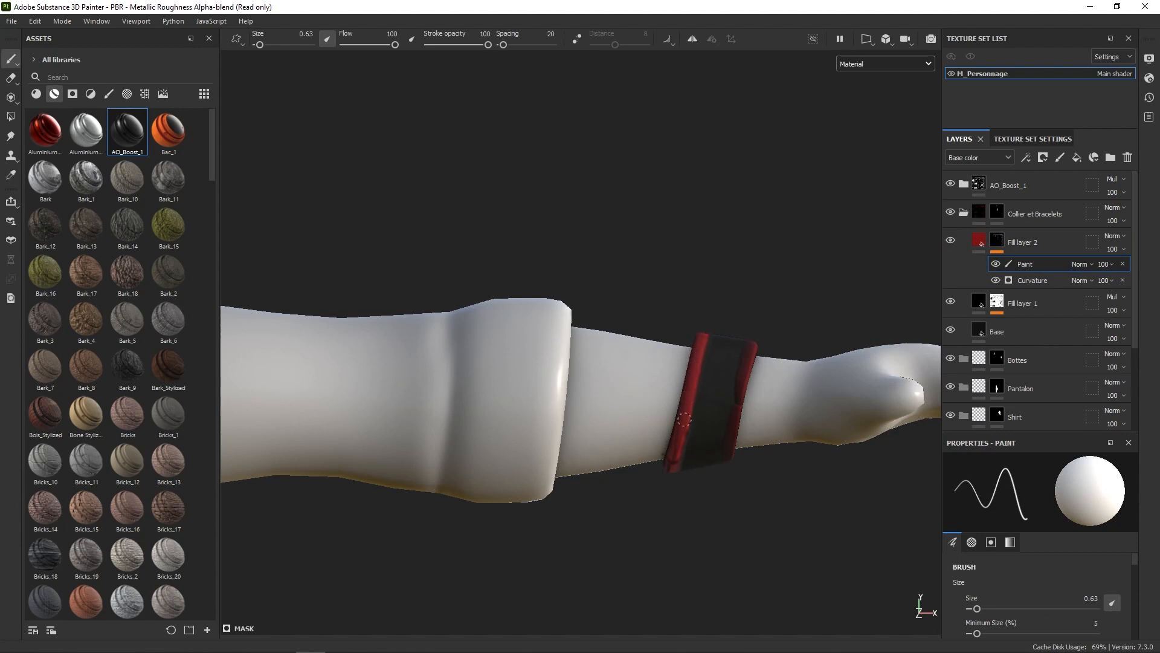
left_click_drag(686, 407, 694, 421, "alt")
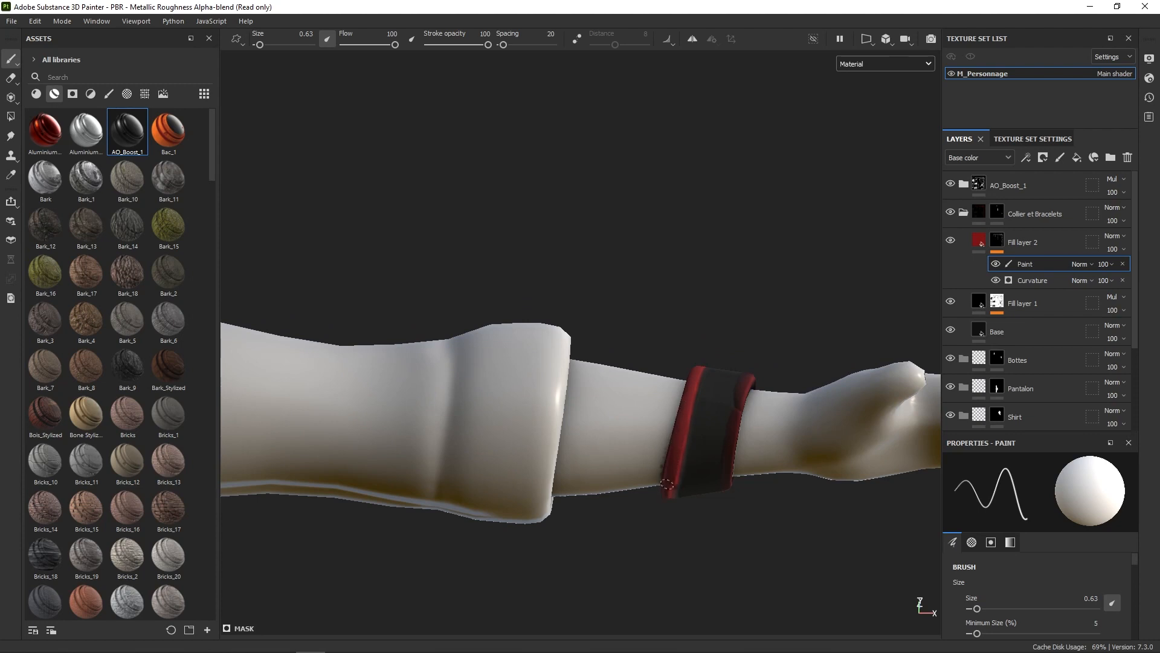
left_click_drag(681, 440, 681, 452, "alt")
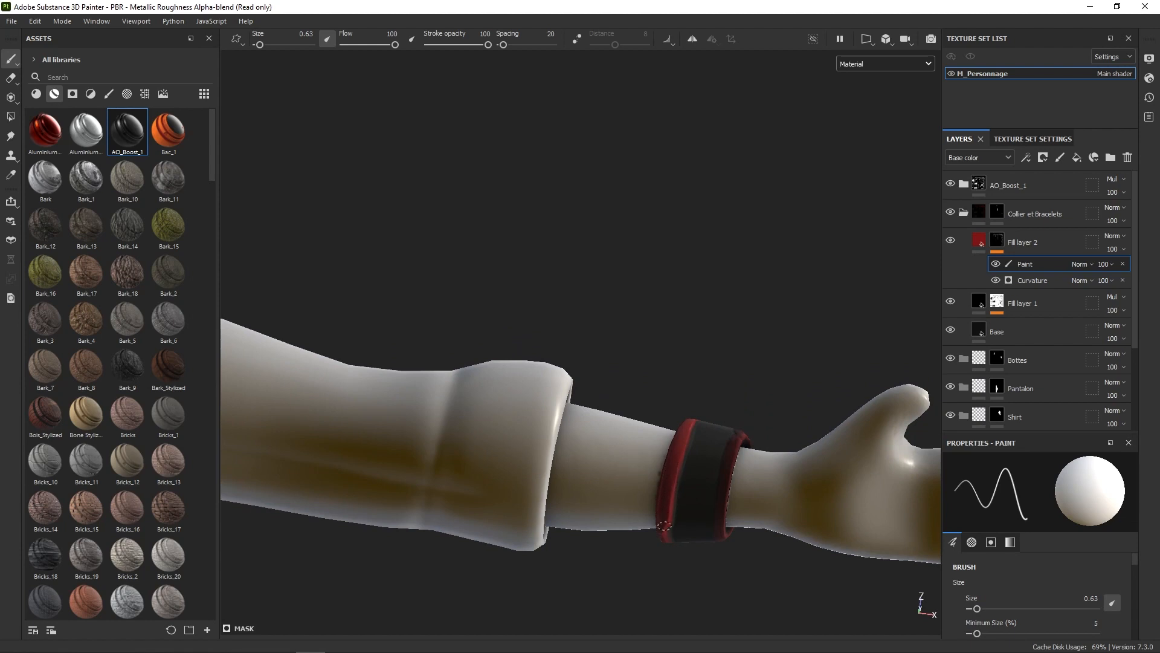
middle_click_drag(670, 477, 727, 417)
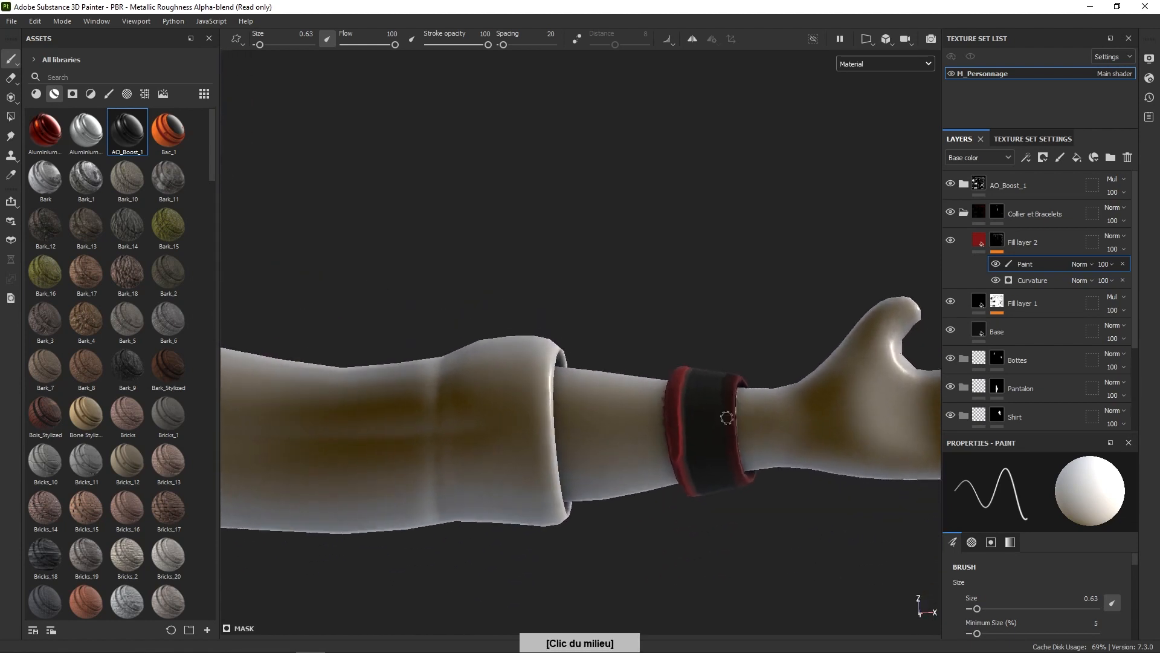
left_click_drag(668, 455, 693, 416, "alt")
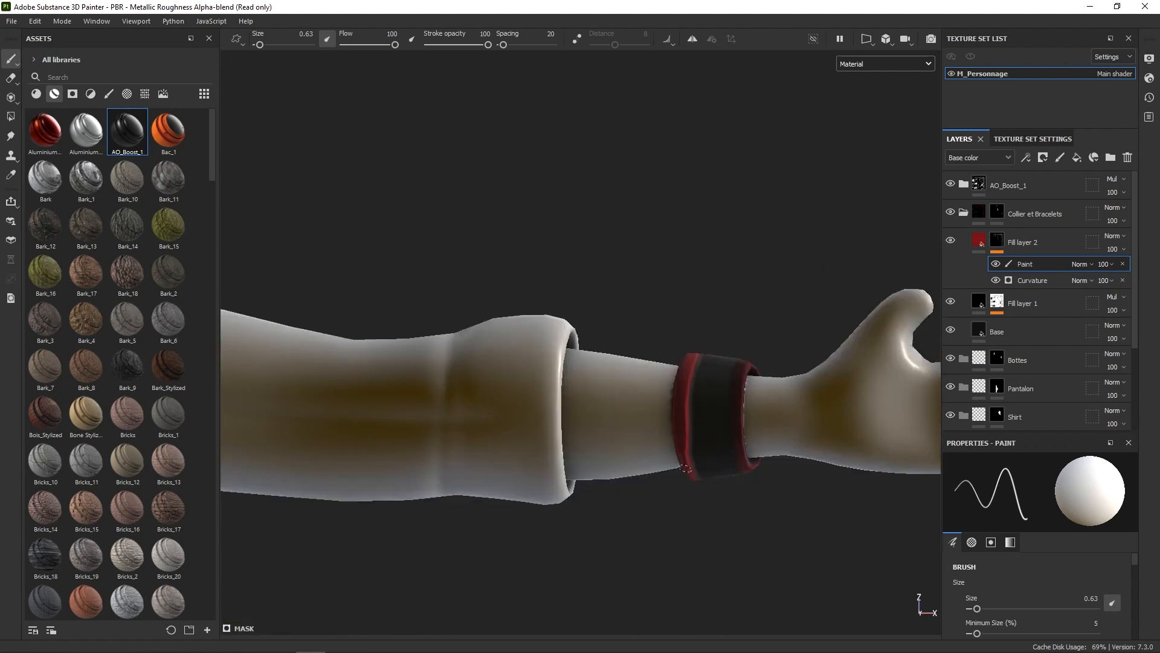
mouse_move(688, 480)
left_mouse_down("alt")
mouse_move(681, 380)
mouse_move(679, 454)
left_mouse_up("alt")
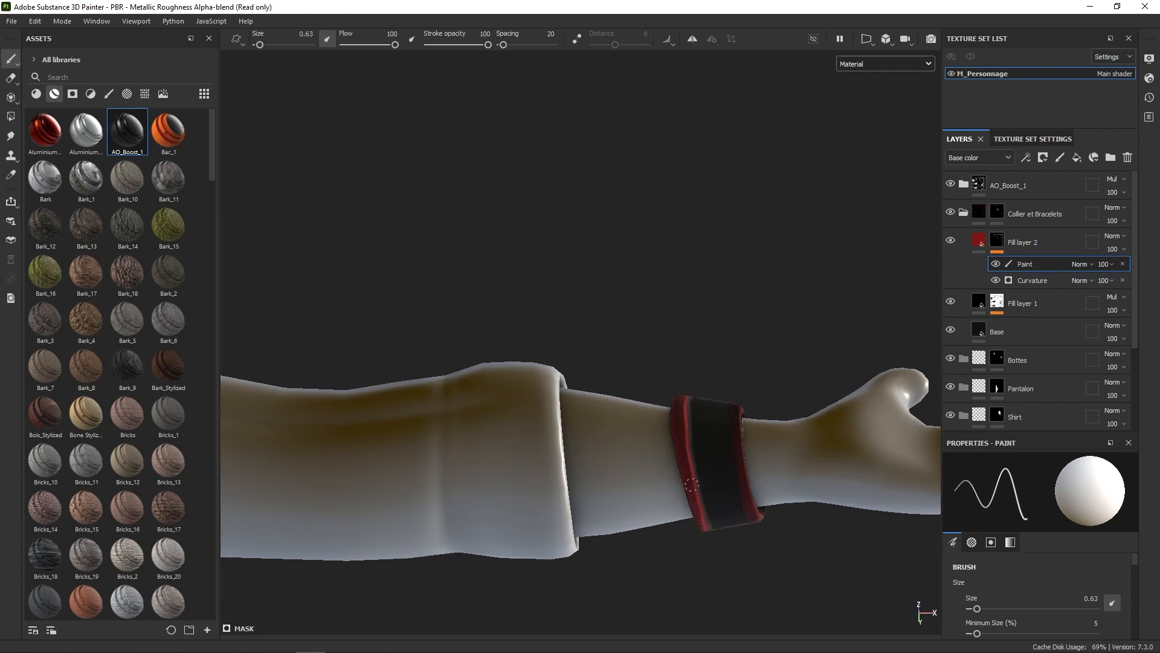
left_click_drag(692, 484, 708, 540)
mouse_move(705, 543)
left_mouse_down("alt")
mouse_move(691, 441)
mouse_move(683, 491)
mouse_move(694, 409)
left_mouse_up("alt")
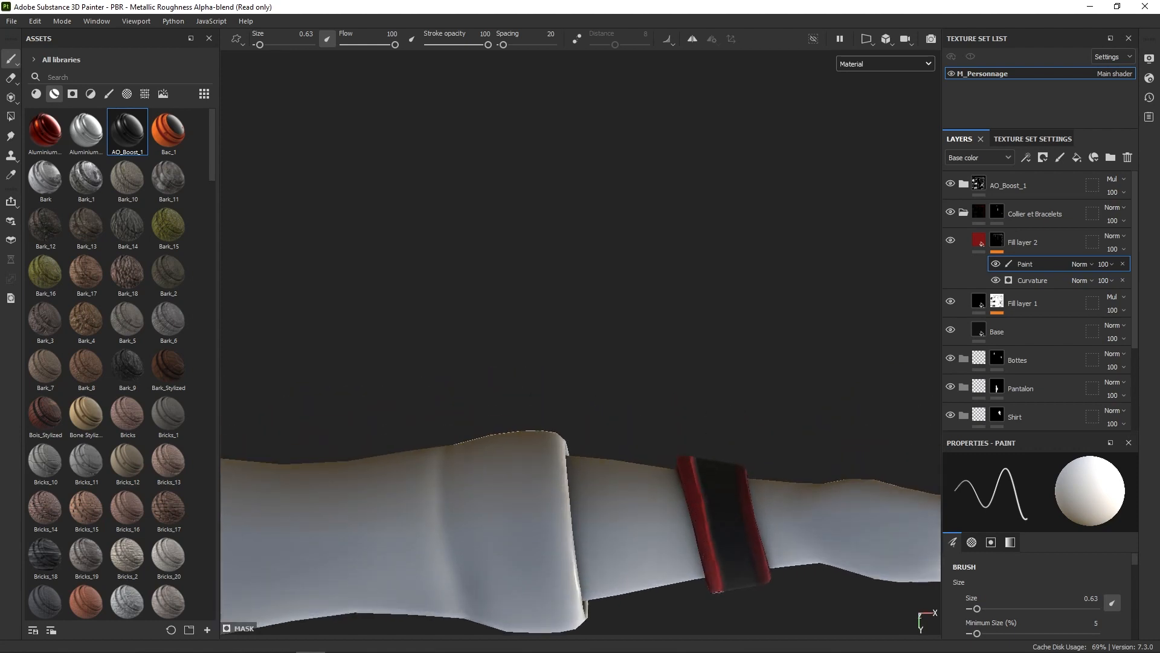
left_click_drag(701, 504, 689, 438)
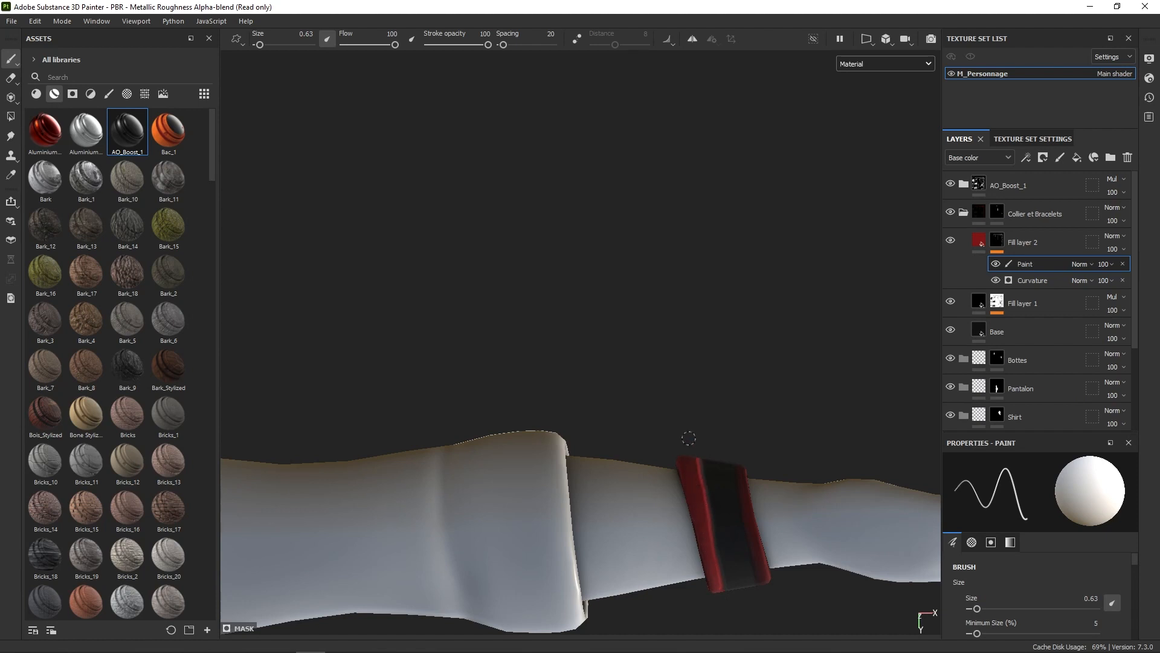
left_click_drag(700, 496, 718, 582)
middle_click_drag(712, 561, 694, 440)
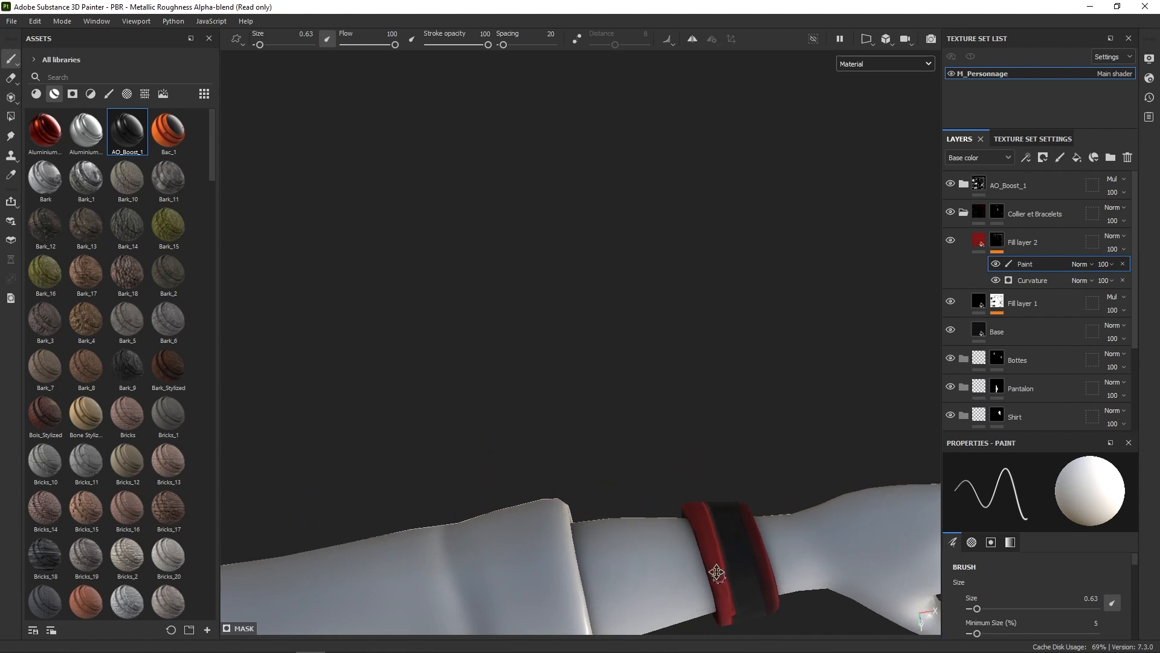
middle_click_drag(715, 570, 685, 482)
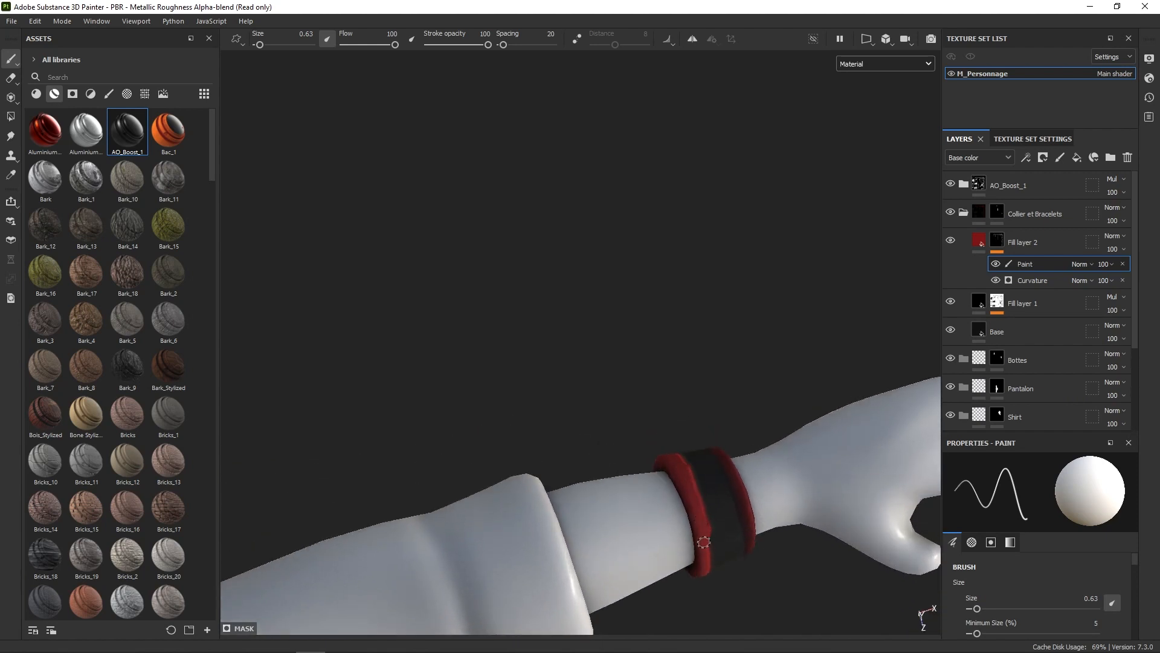
middle_click_drag(704, 542, 704, 467)
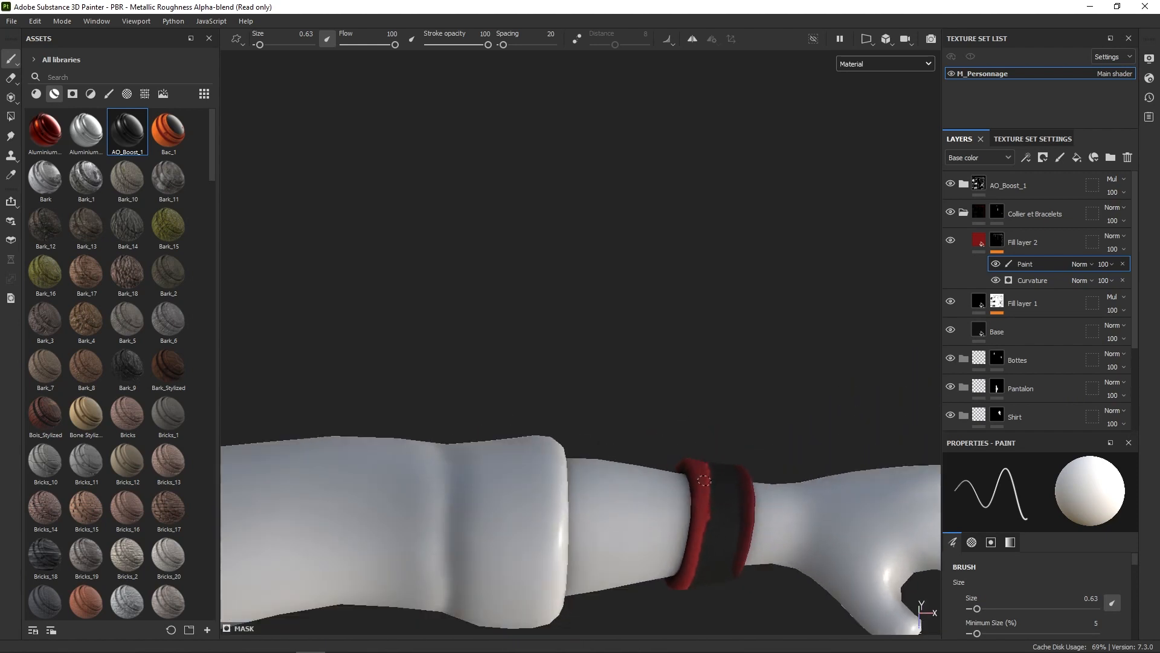
middle_click_drag(701, 543, 717, 444)
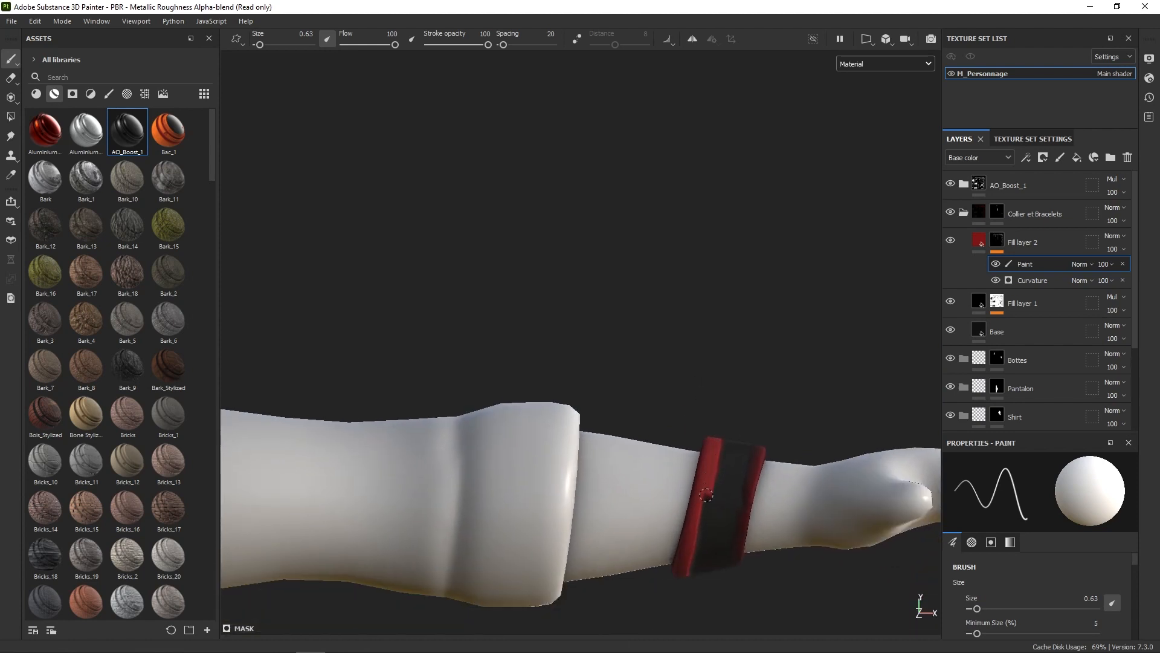
middle_click_drag(706, 513, 725, 475)
left_click_drag(713, 513, 704, 551)
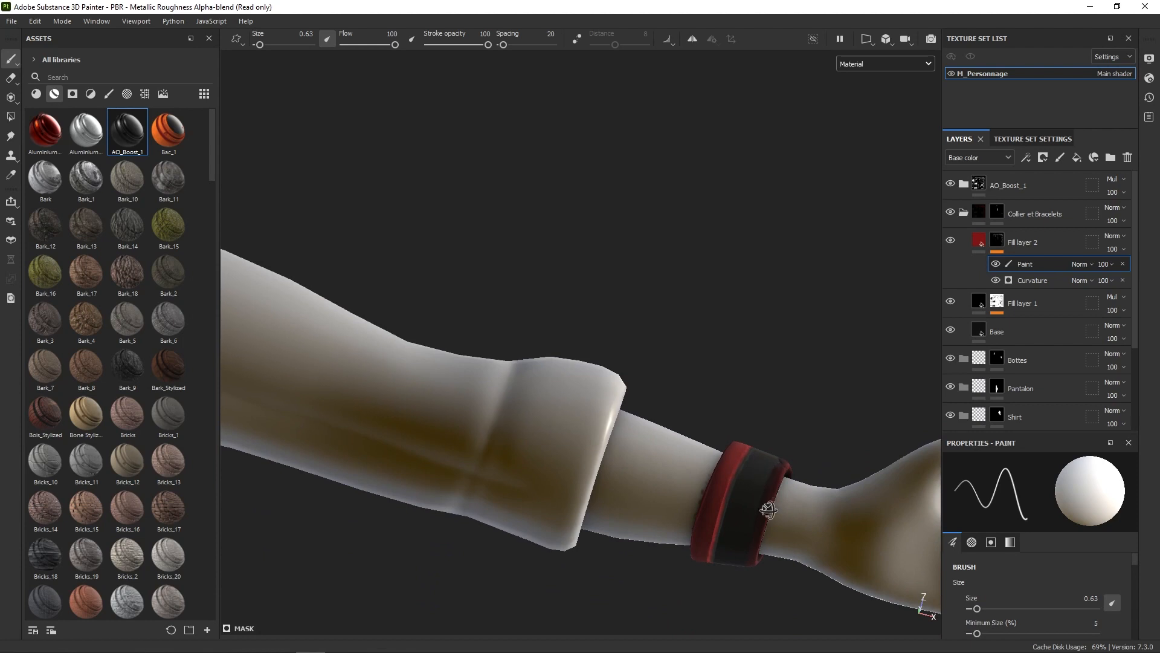
Step: Paint the hand-side edge of the bracelet on the red layer's mask all around the wrist to even out the trim
left_click_drag(767, 511, 747, 566, "alt")
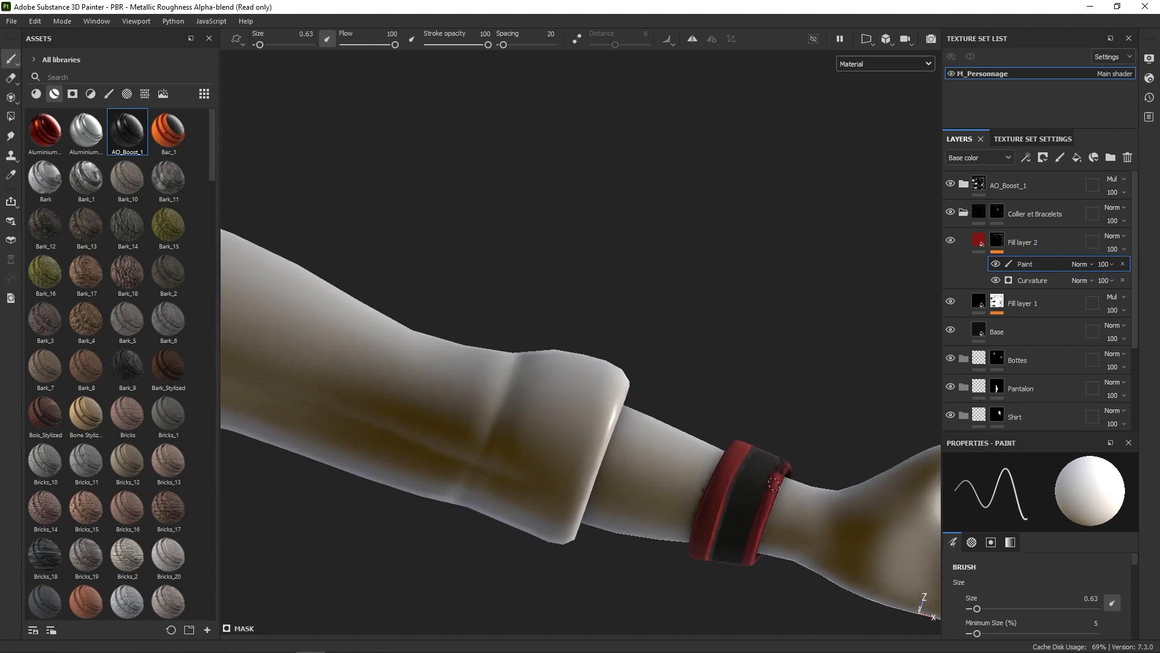
mouse_move(786, 461)
left_mouse_down("alt")
mouse_move(774, 498)
mouse_move(786, 458)
mouse_move(780, 486)
left_mouse_up("alt")
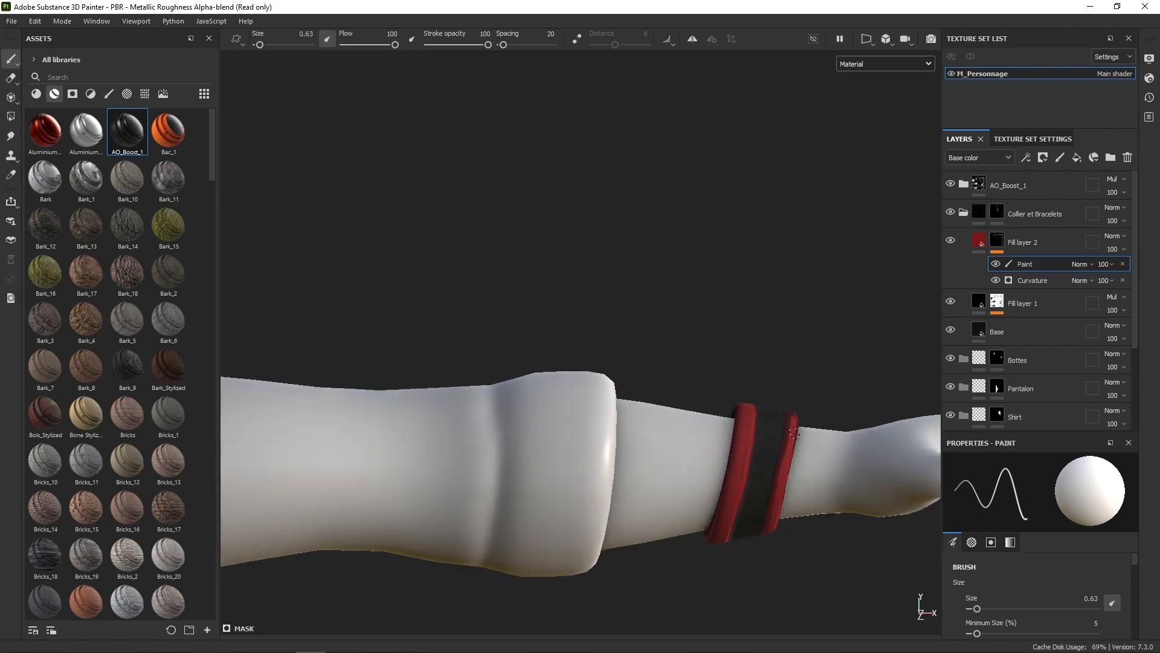
left_click_drag(797, 434, 801, 388, "alt")
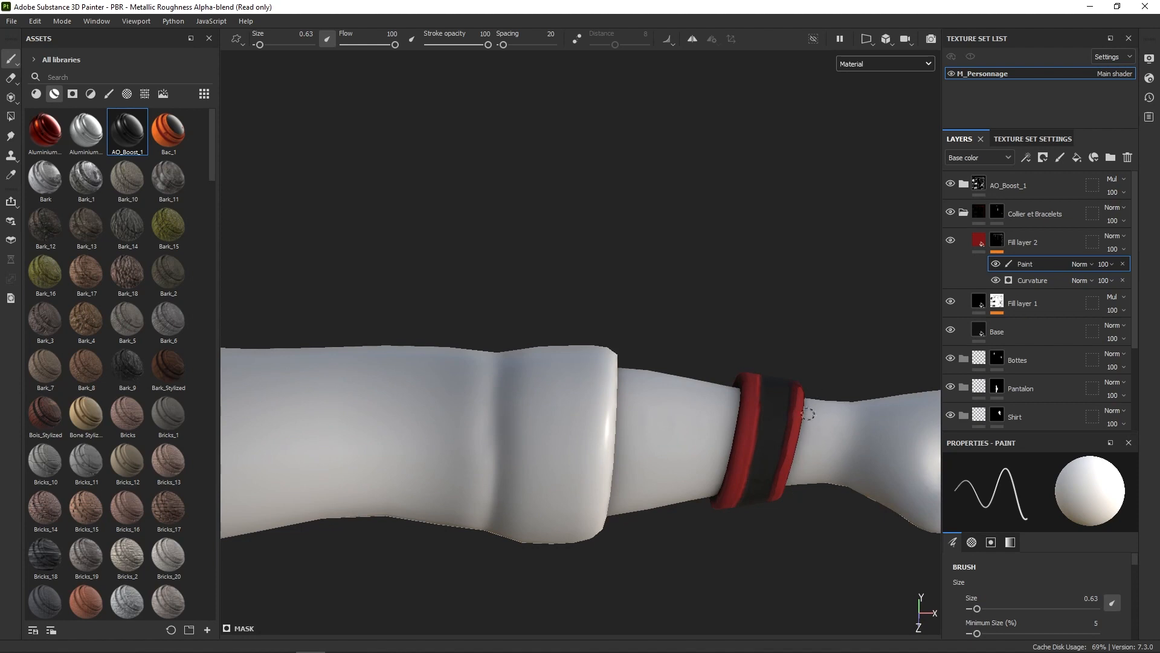
left_click_drag(808, 414, 804, 447, "alt")
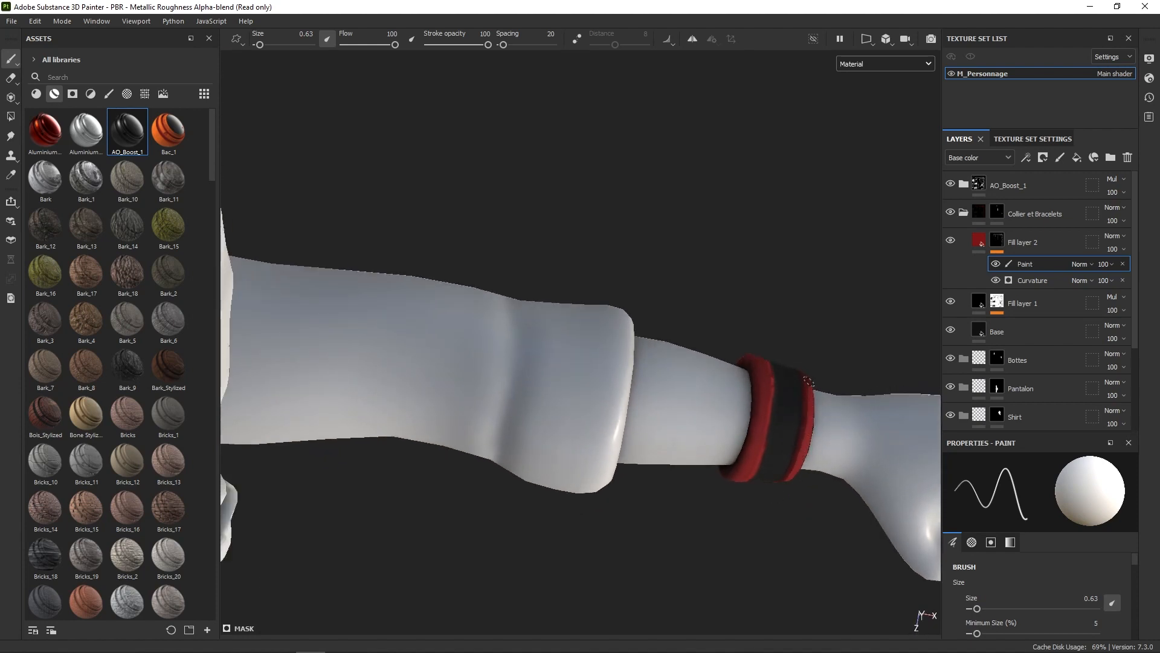
left_click_drag(808, 382, 791, 431, "alt")
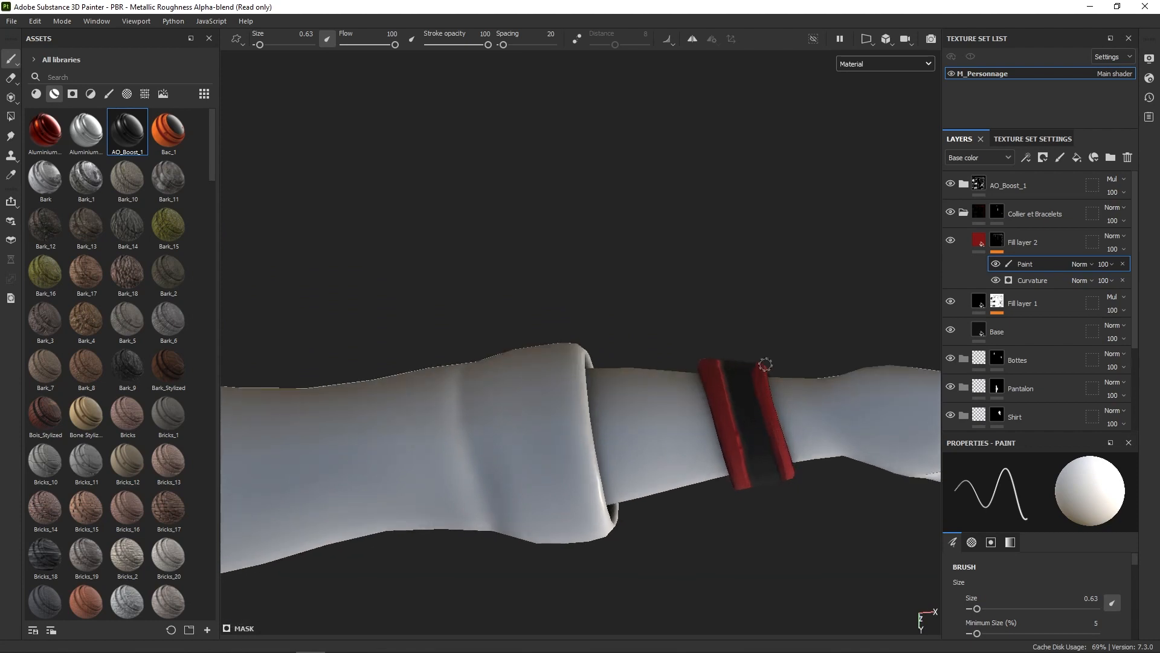
left_click_drag(765, 365, 765, 413, "alt")
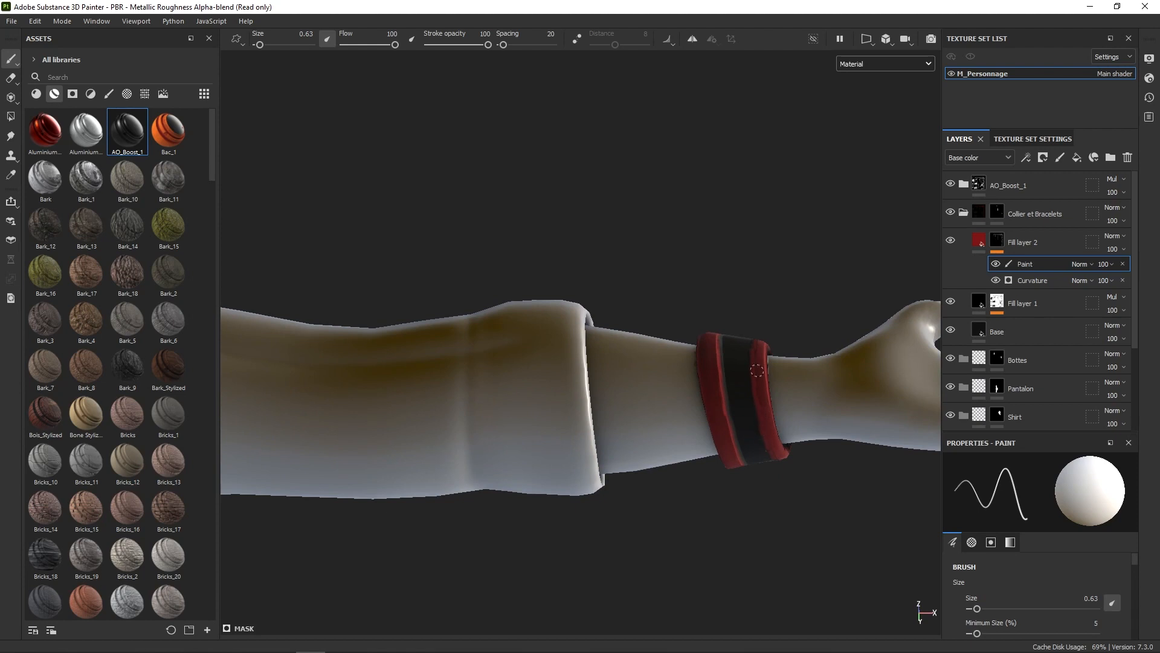
left_click_drag(765, 357, 765, 372, "alt")
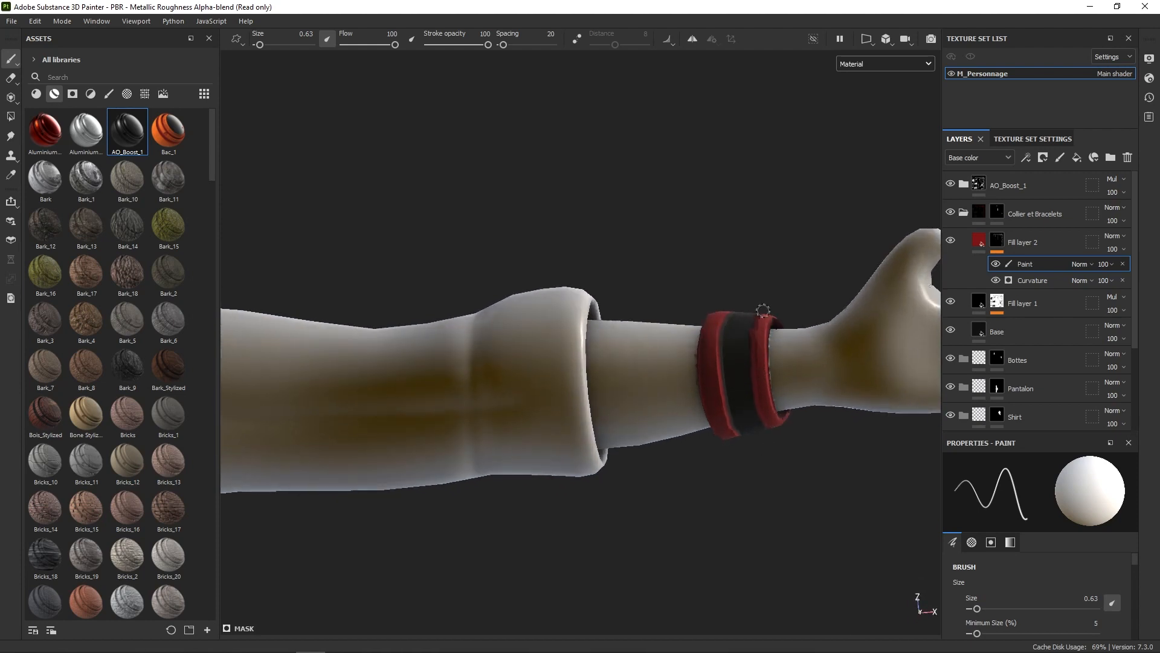
left_click_drag(762, 310, 769, 415, "alt")
Step: Invert the mask brush to black and clean up the inner borders of both red trims around the bracelet
key("e")
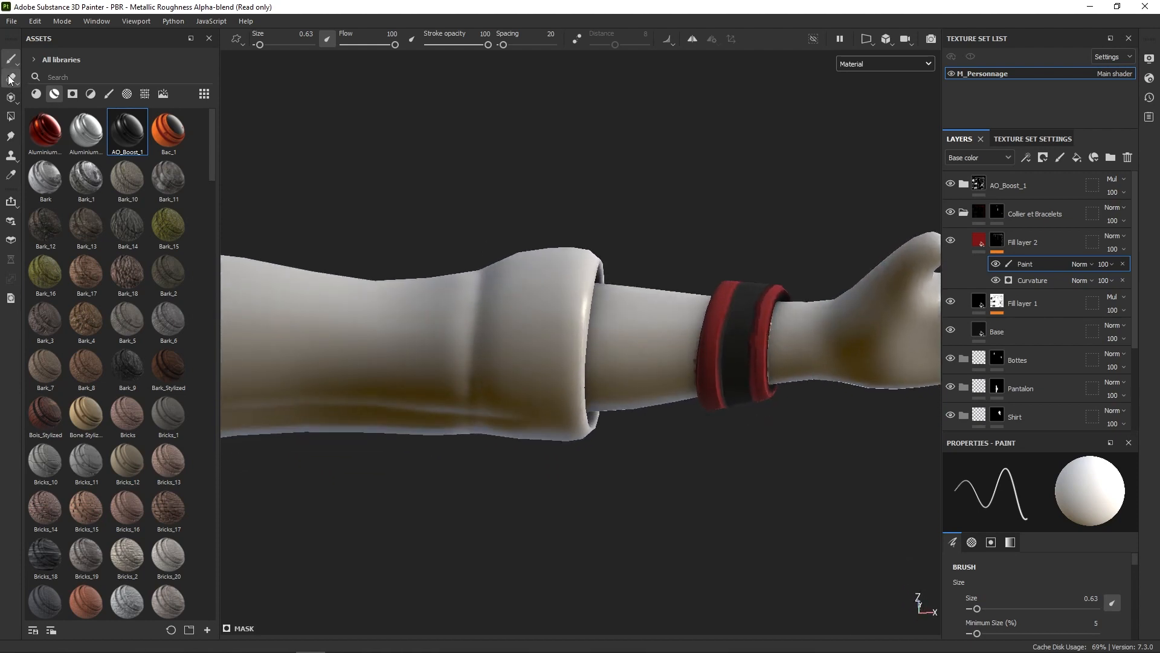
key("1")
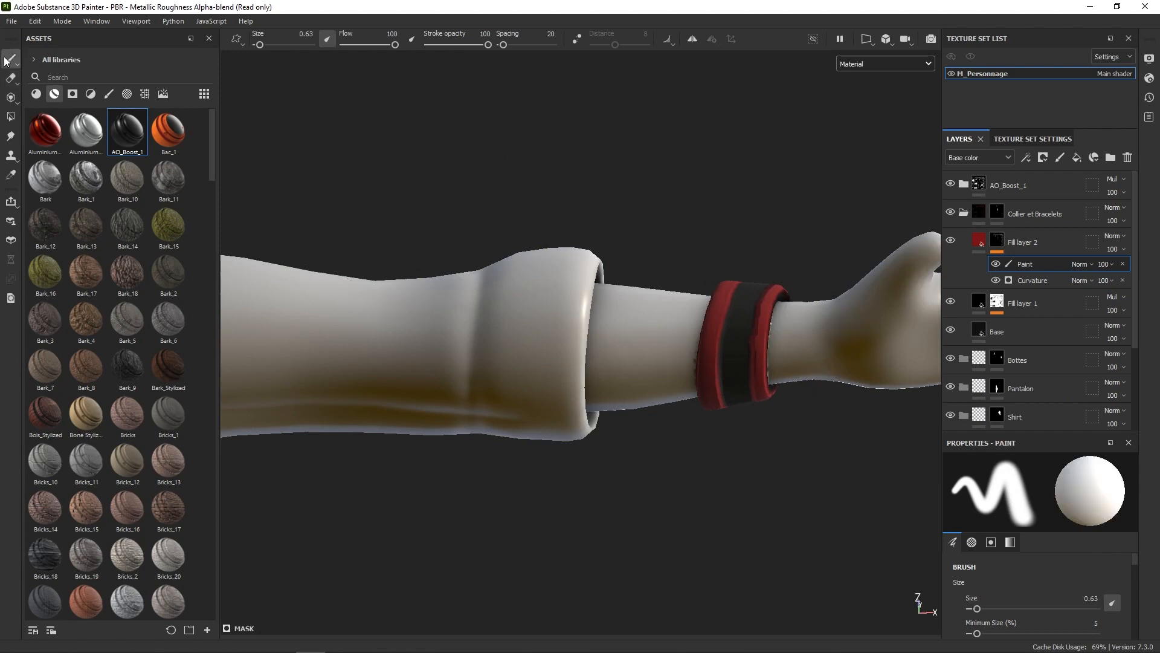
key("x")
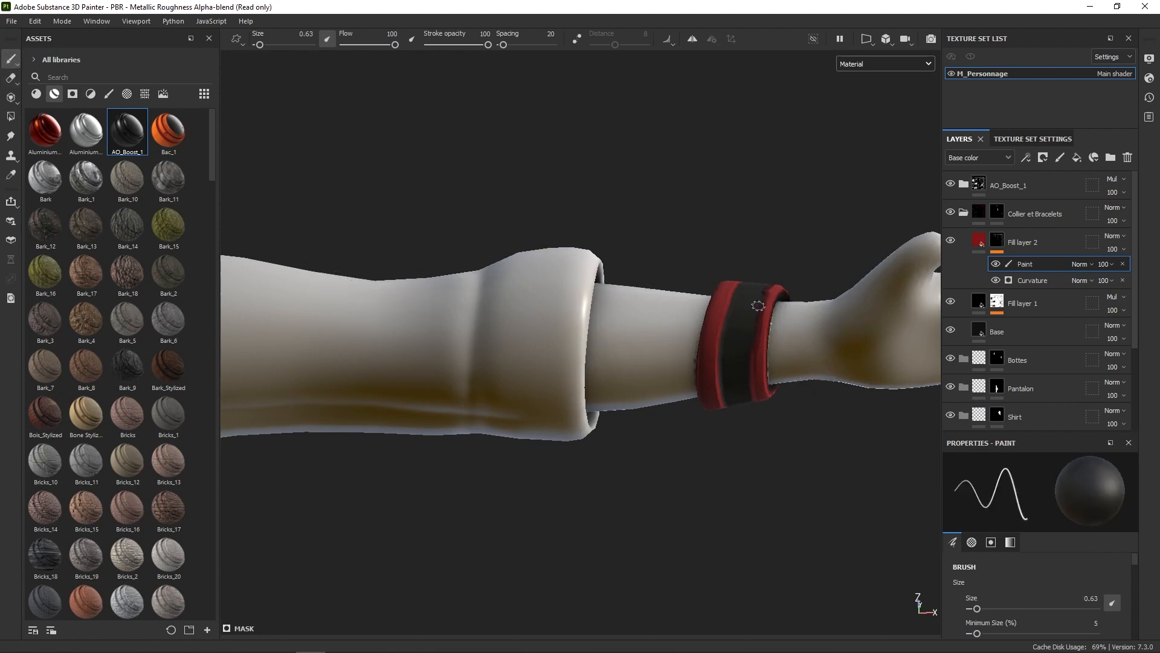
key("ctrl+z")
key("ctrl+z")
left_click_drag(733, 339, 746, 306, "alt")
mouse_move(721, 403)
left_mouse_down()
mouse_move(726, 459)
mouse_move(730, 376)
left_mouse_up()
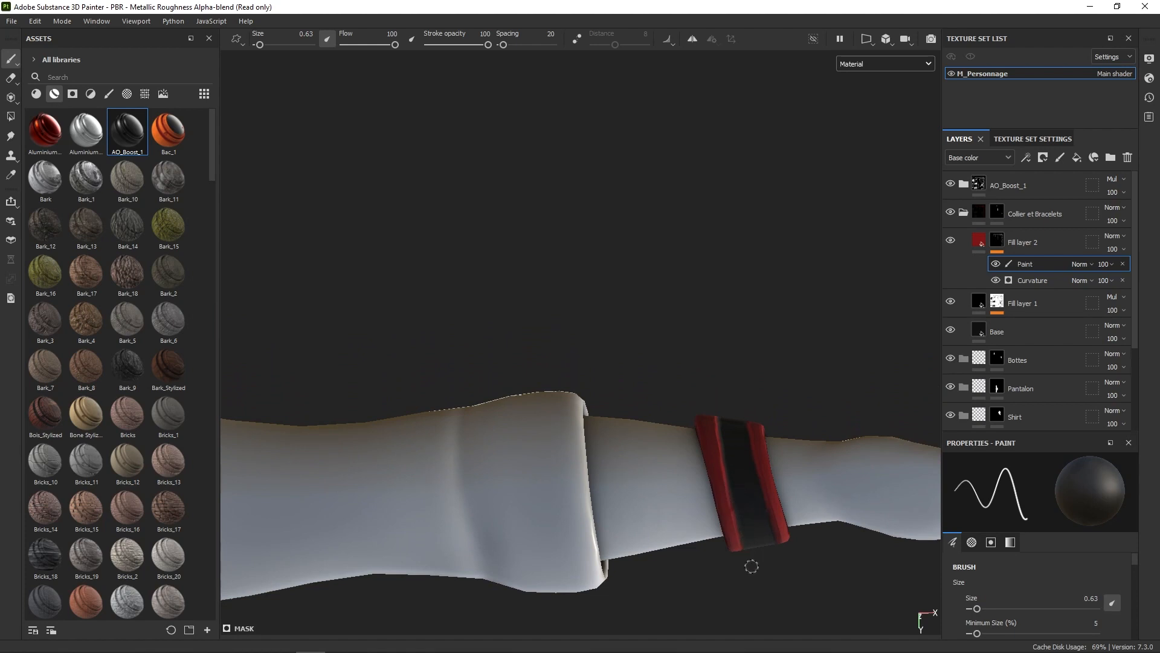
left_click_drag(752, 566, 726, 462, "alt")
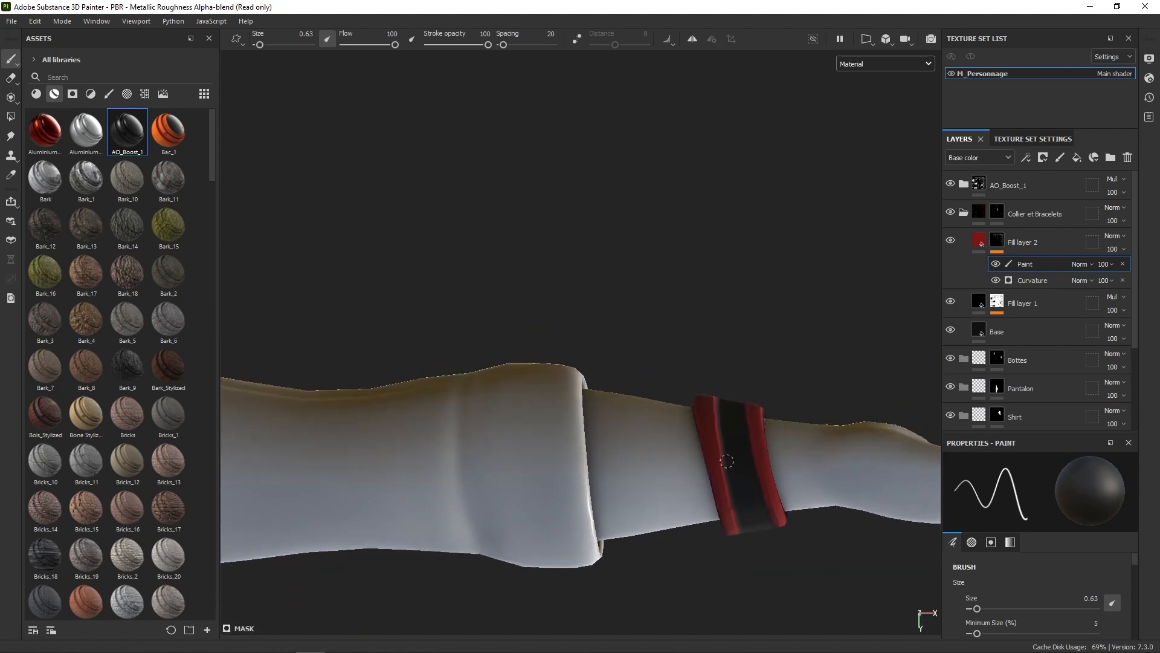
mouse_move(716, 396)
left_mouse_down("alt")
mouse_move(728, 347)
mouse_move(717, 417)
left_mouse_up("alt")
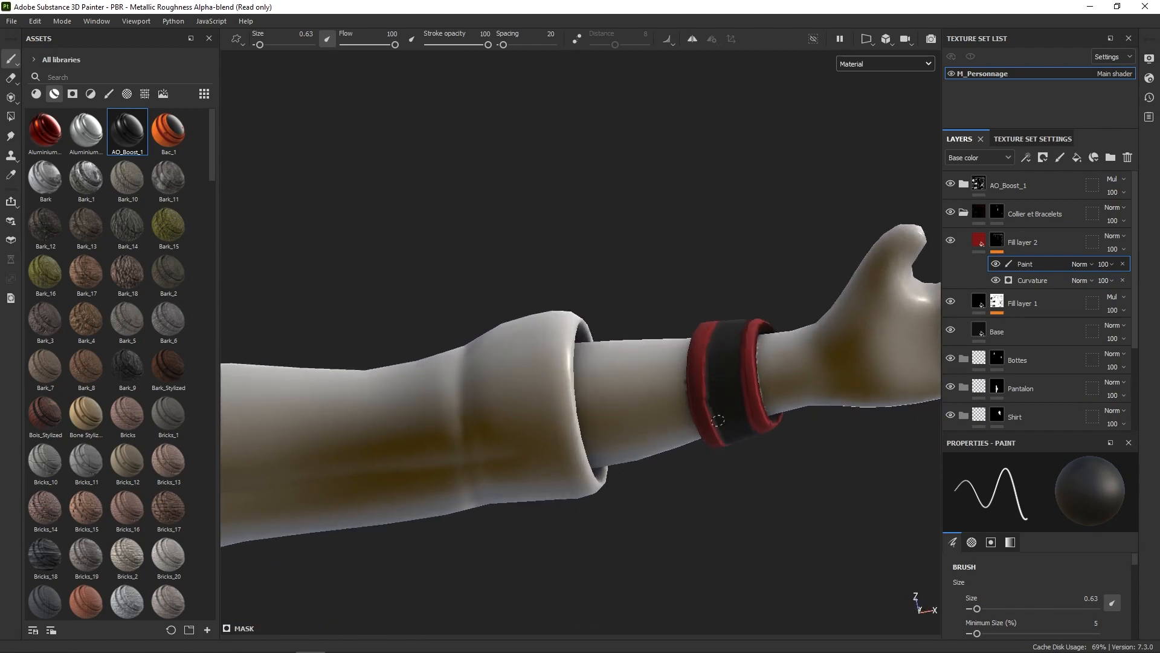
left_click_drag(711, 342, 718, 368, "alt")
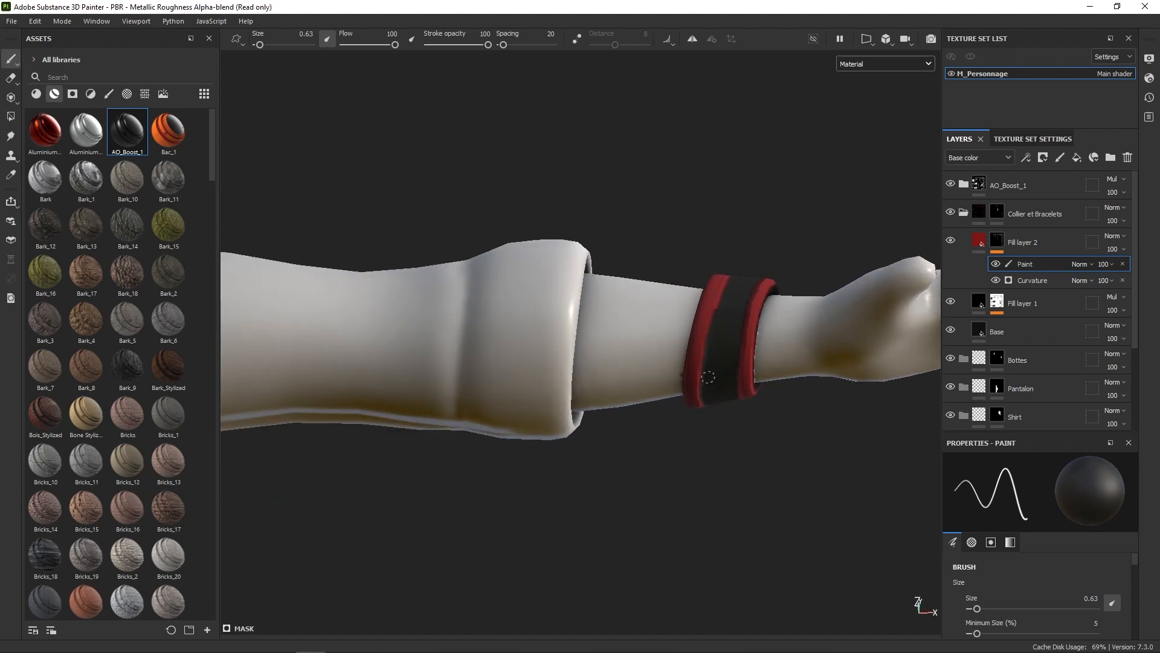
left_click_drag(719, 312, 720, 378, "alt")
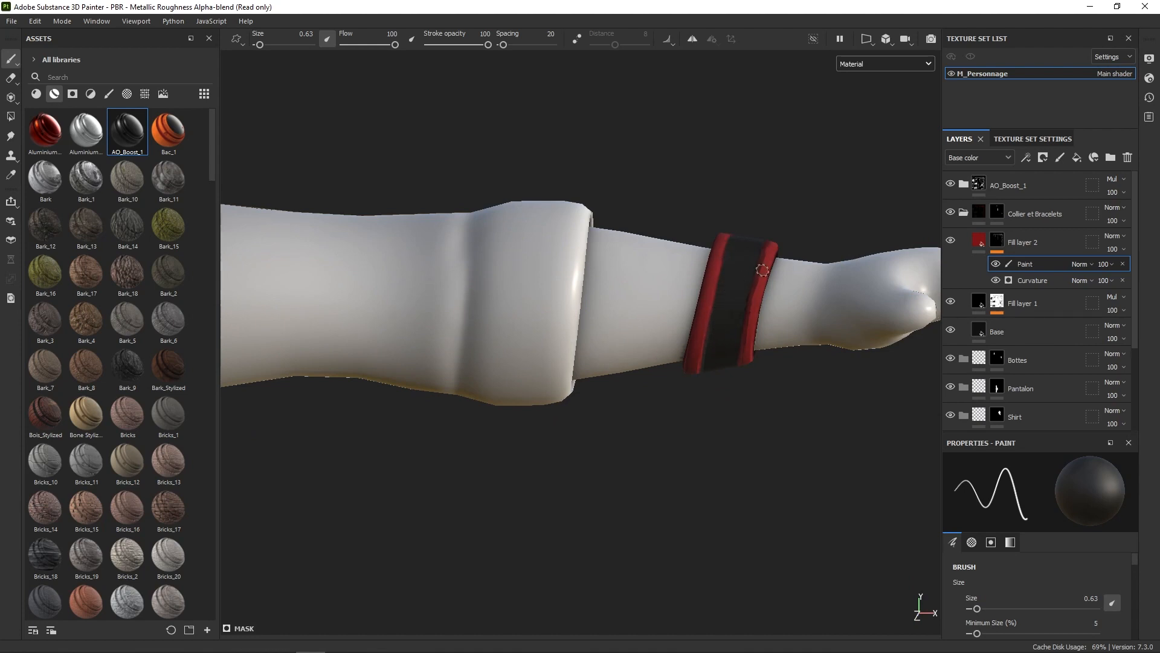
left_click_drag(763, 270, 754, 293, "alt")
right_click_drag(749, 309, 801, 347, "alt")
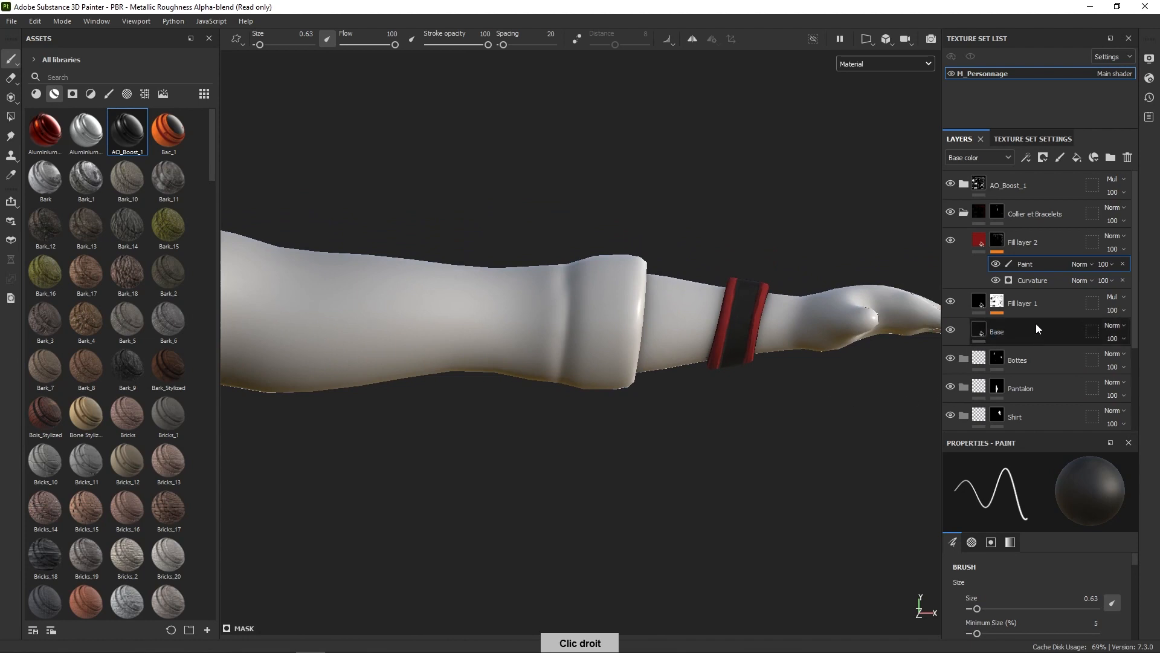
Step: Add a paint layer above the red fill layer in the Collier et Bracelets folder and rename it Pic Metal
left_click(1059, 159)
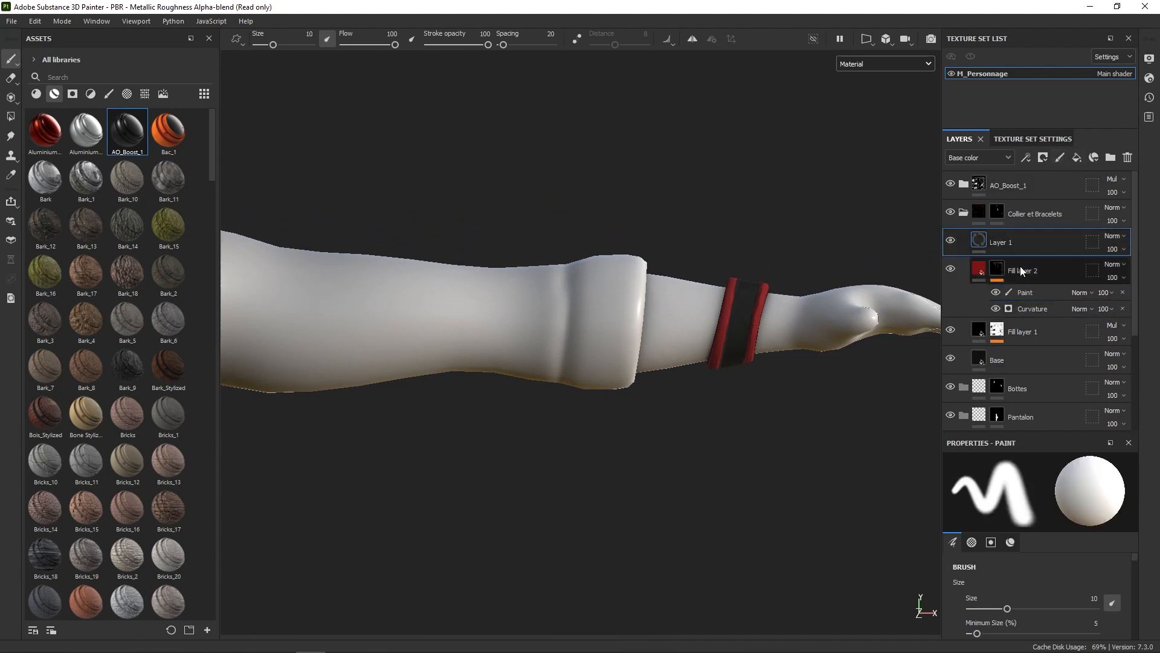
double_click(1013, 241)
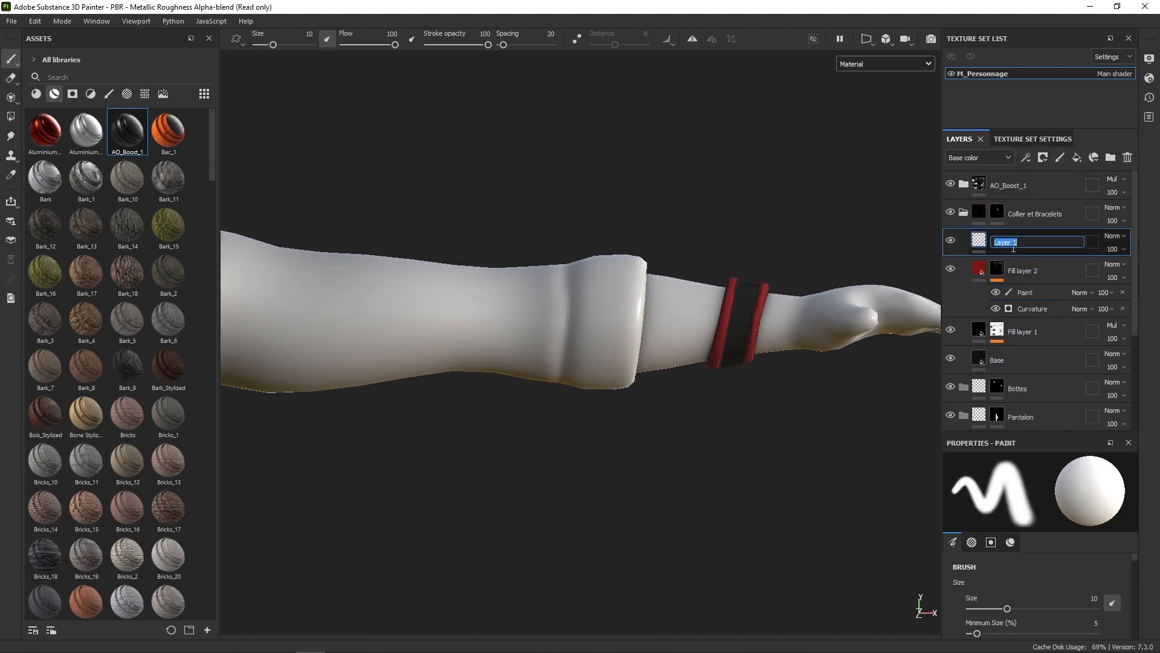
type("Pic Metal")
key("Return")
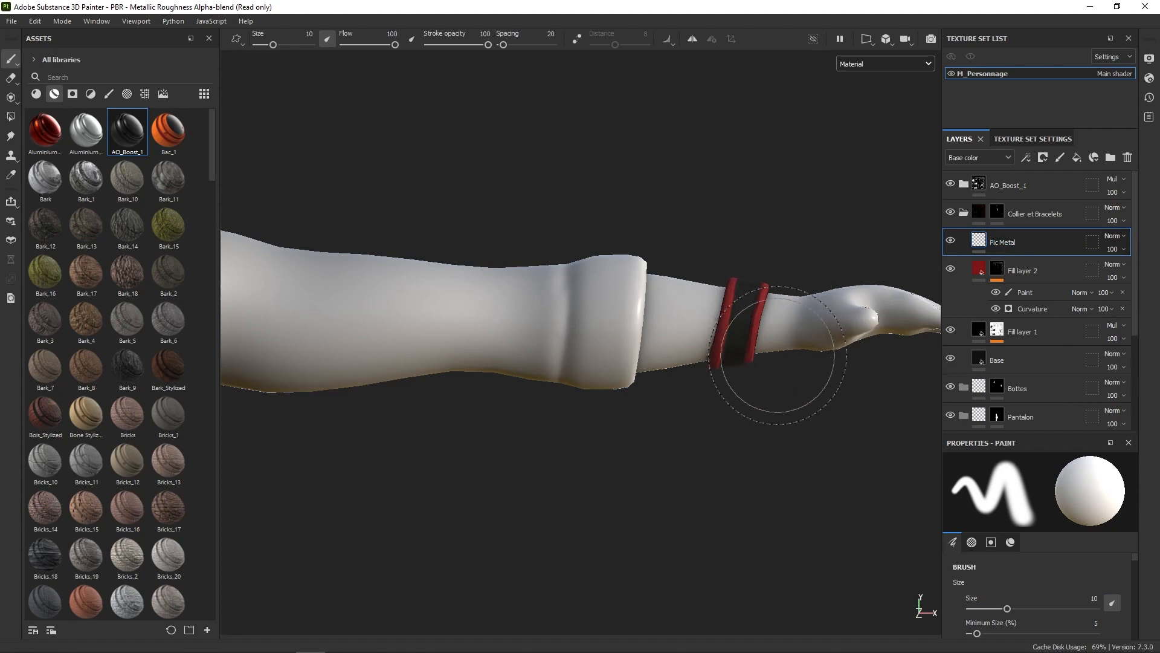
Step: Reduce the brush size to 1.33 and restrict the Pic Metal brush material to the color and height channels
mouse_move(777, 355)
right_mouse_down("ctrl")
mouse_move(753, 363)
mouse_move(743, 339)
right_mouse_up("ctrl")
right_click_drag(732, 345, 730, 596, "alt")
right_click_drag(739, 360, 734, 505, "alt")
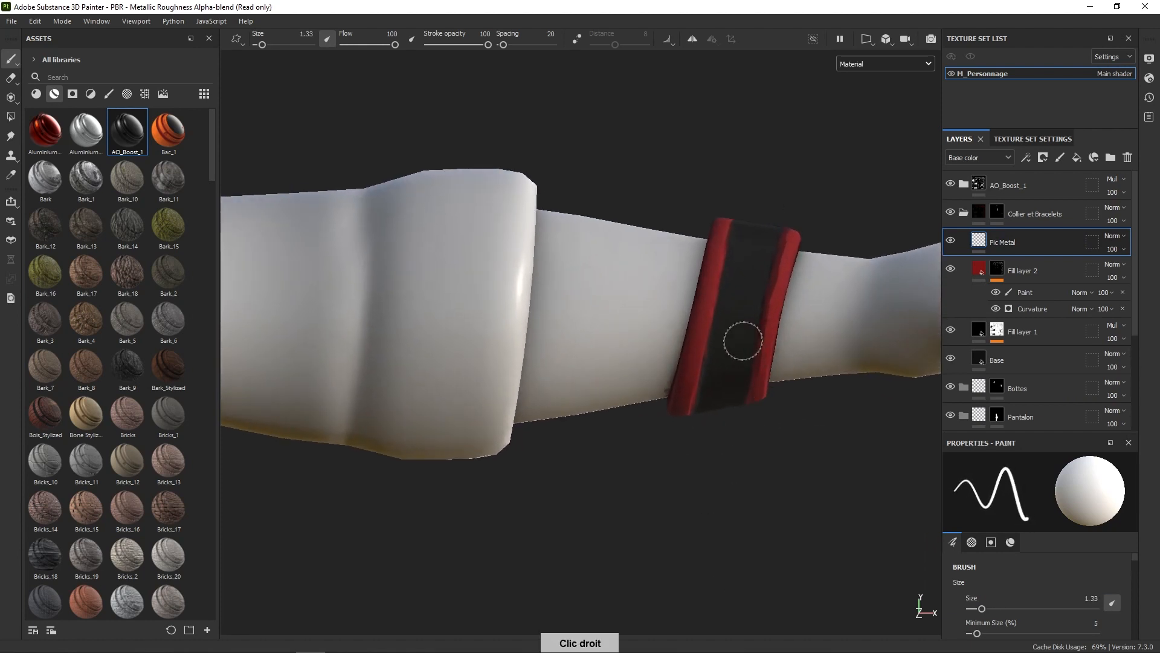
right_click(743, 341)
scroll(930, 396, "down", 5)
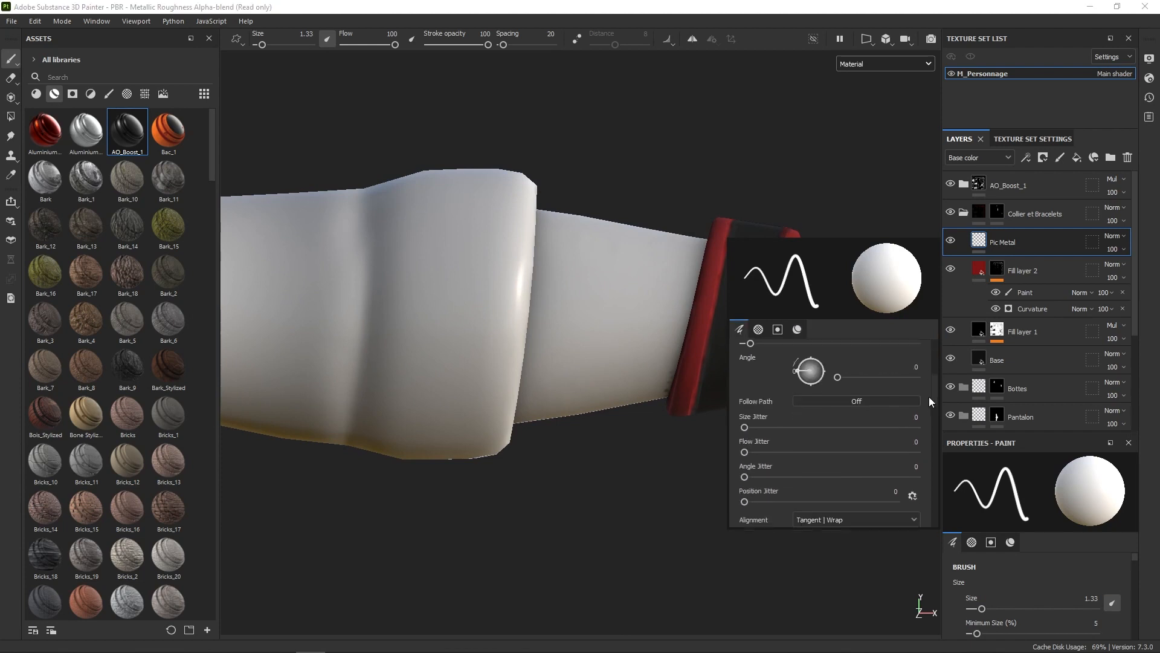
scroll(932, 441, "down", 3)
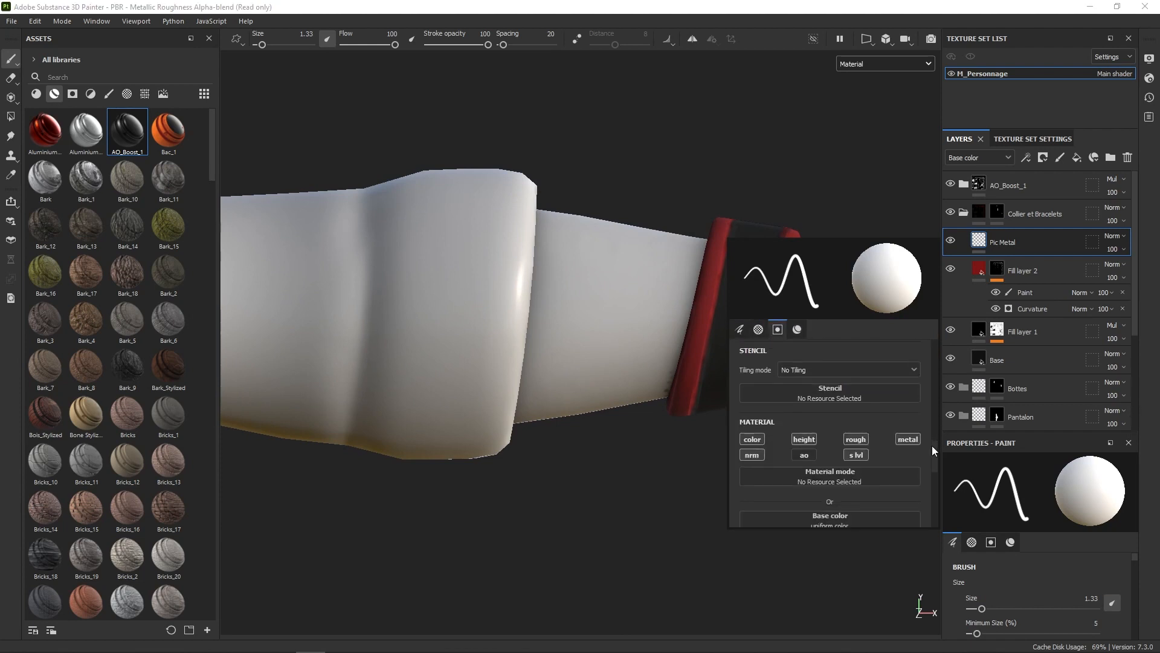
left_click(759, 429, "alt")
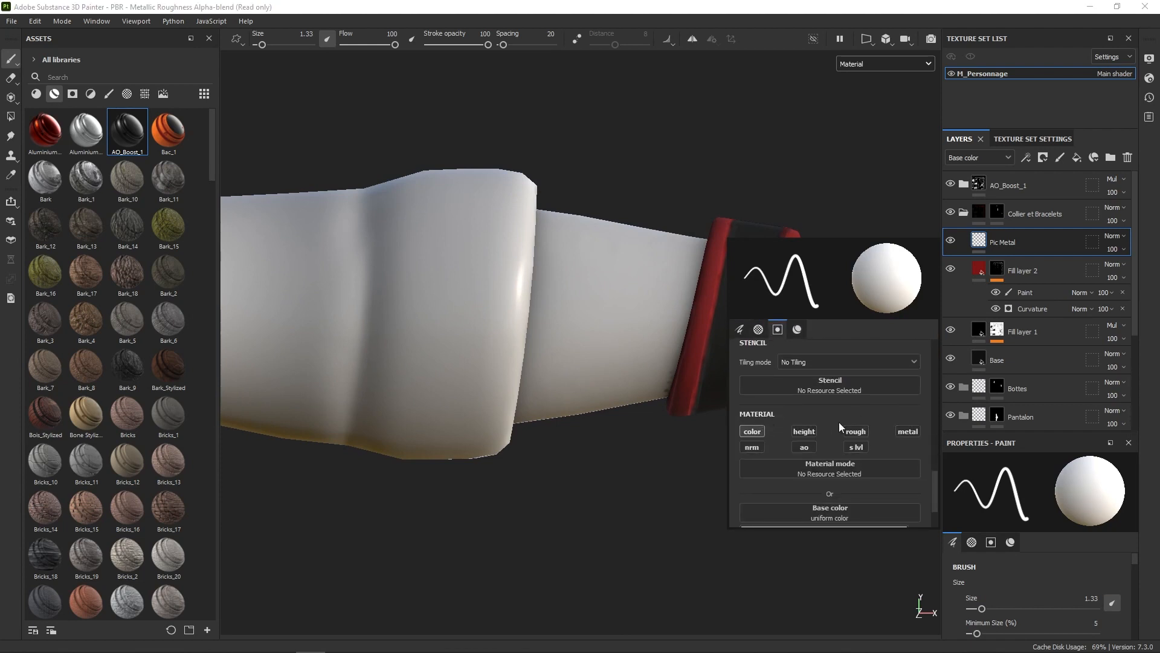
left_click(805, 430)
left_click_drag(935, 466, 935, 483)
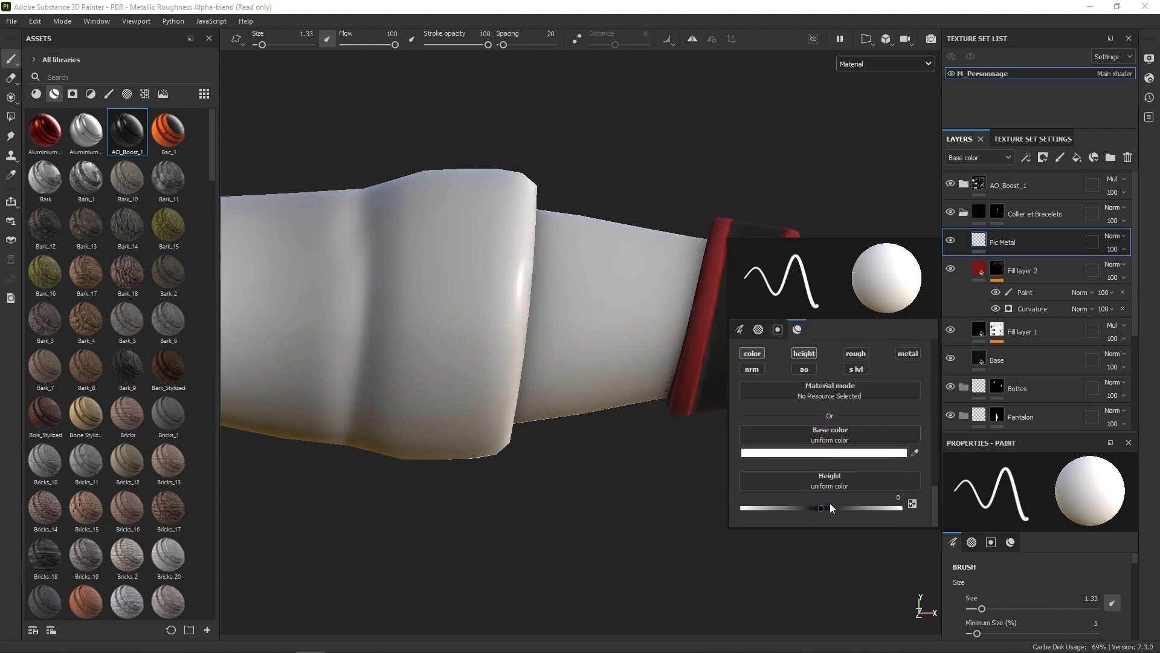
Step: Set the brush height to about 0.7, enable the rough and metal channels, and raise metallic to 1
left_click_drag(822, 508, 878, 510)
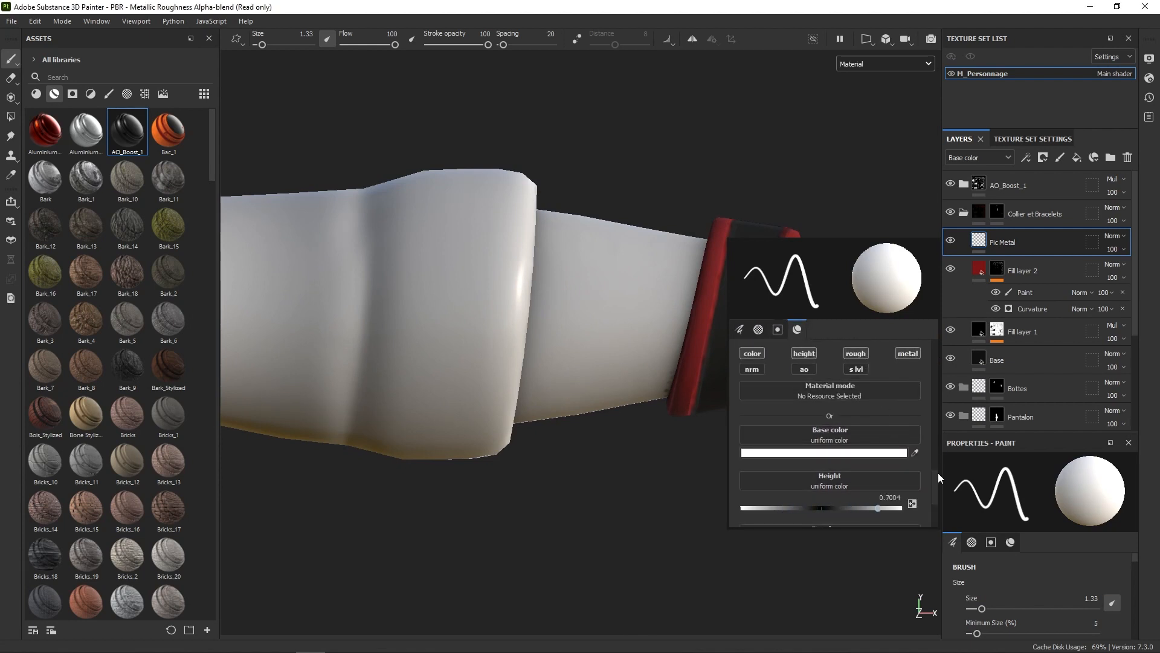
scroll(936, 484, "down", 3)
left_click_drag(803, 507, 940, 505)
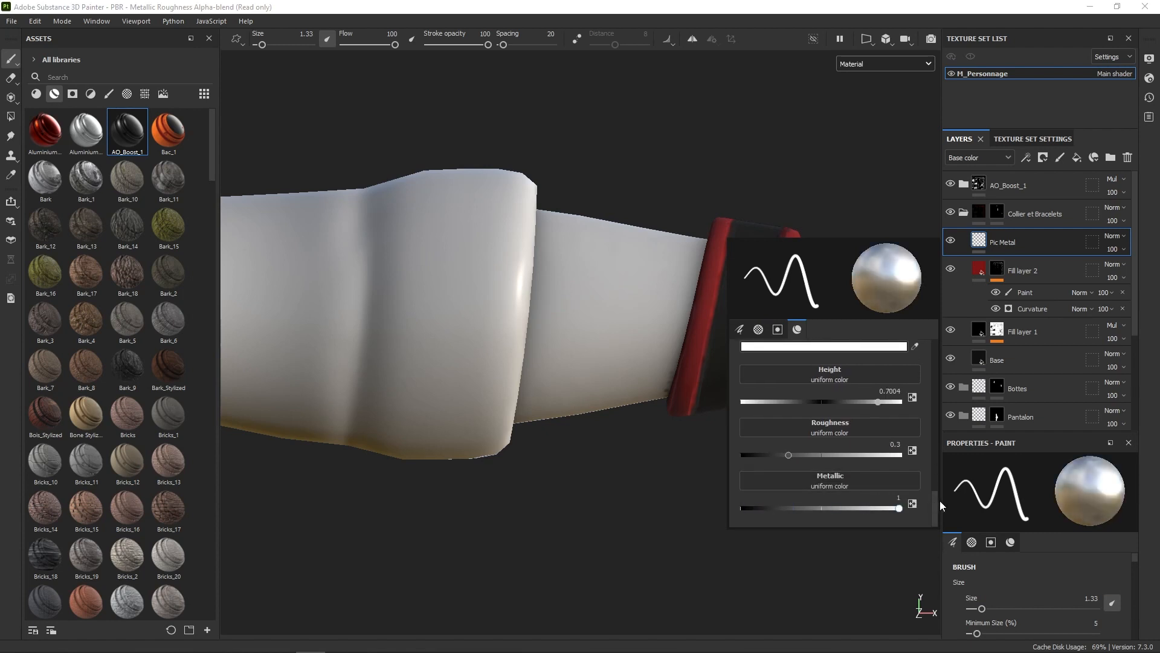
Step: With a 1.2 brush, stamp evenly spaced metal studs along the bracelet's black band from the front to the underside of the wrist
mouse_move(747, 315)
right_mouse_down("ctrl")
mouse_move(733, 315)
mouse_move(741, 293)
right_mouse_up("ctrl")
left_click(742, 300)
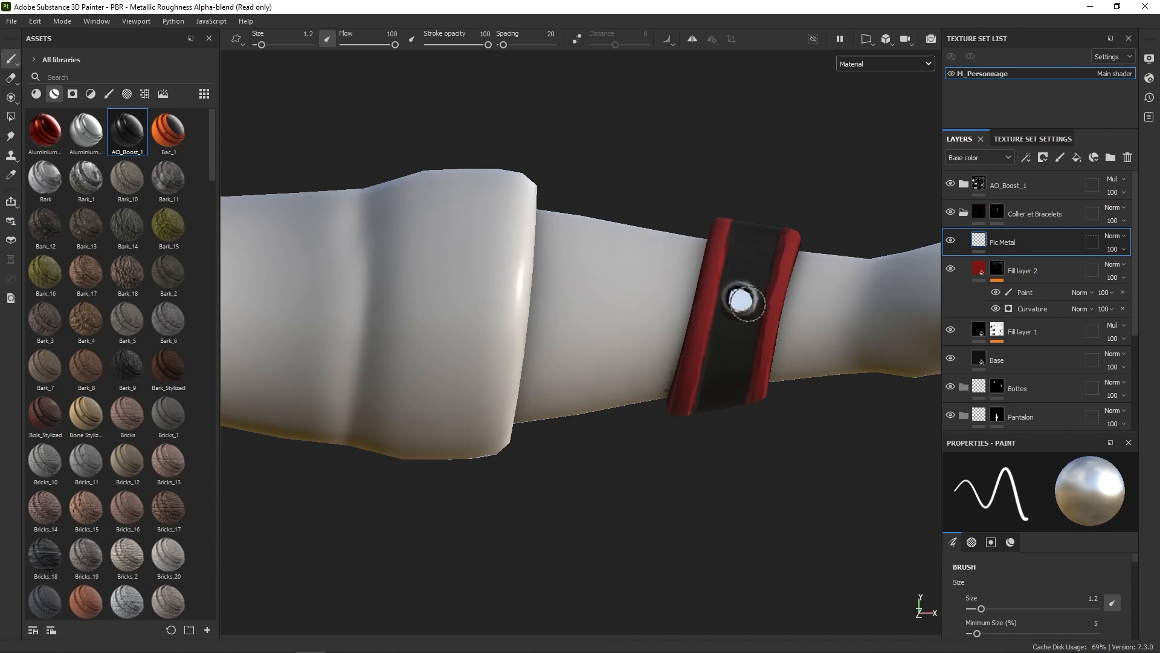
left_click_drag(742, 350, 756, 259, "alt")
left_click_drag(756, 308, 755, 277, "alt")
left_click(729, 357)
left_click_drag(737, 414, 750, 336, "alt")
left_click(720, 414)
mouse_move(745, 449)
left_mouse_down("alt")
mouse_move(758, 377)
mouse_move(719, 463)
left_mouse_up("alt")
left_click(717, 475)
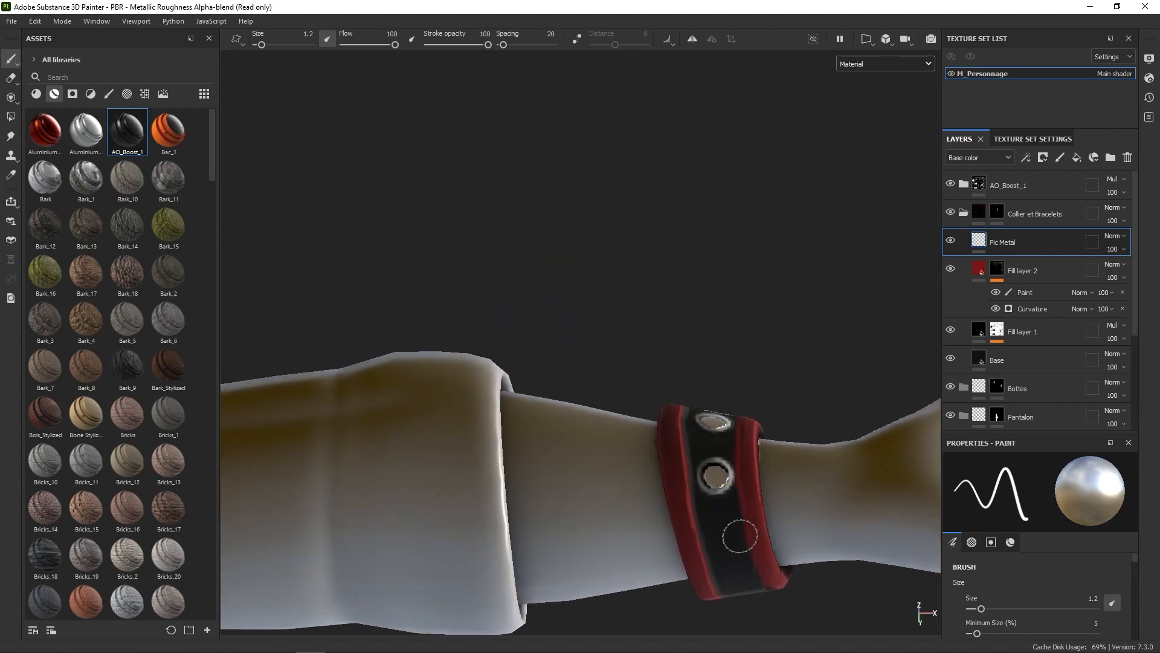
Step: Stamp the remaining metal studs around the back of the wrist to complete the ring on the bracelet
mouse_move(740, 535)
left_mouse_down("alt")
mouse_move(707, 417)
mouse_move(706, 439)
left_mouse_up("alt")
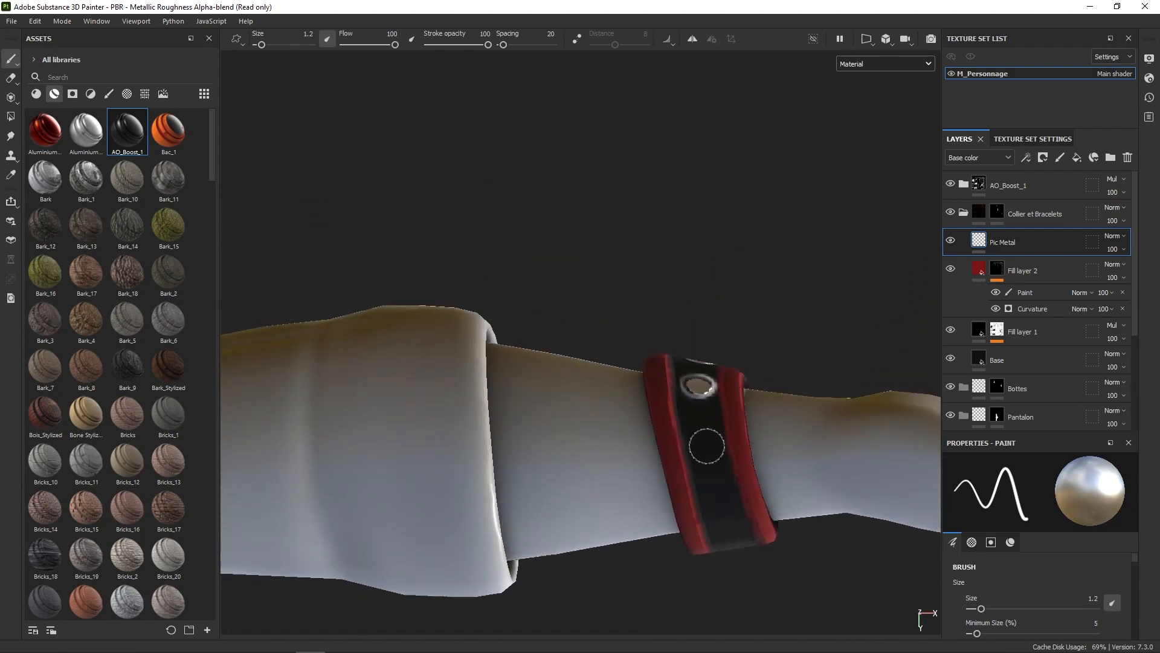
left_click(706, 448)
left_click_drag(734, 503, 719, 402, "alt")
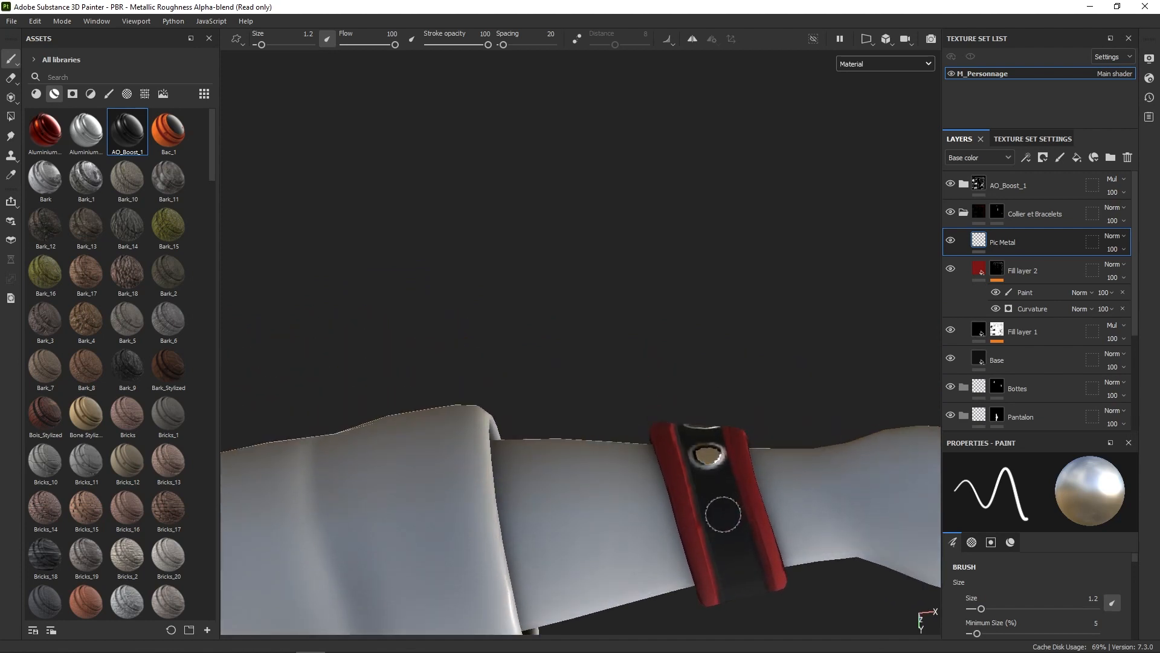
middle_click_drag(751, 547, 700, 485)
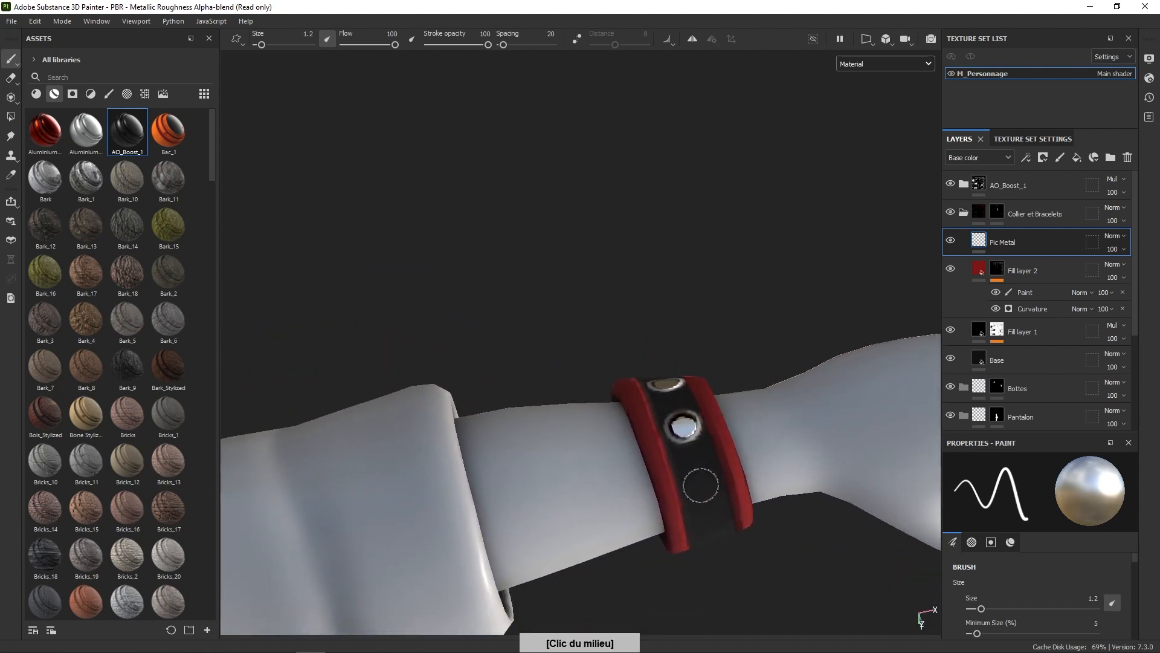
left_click(704, 484)
left_click_drag(736, 522, 705, 396, "alt")
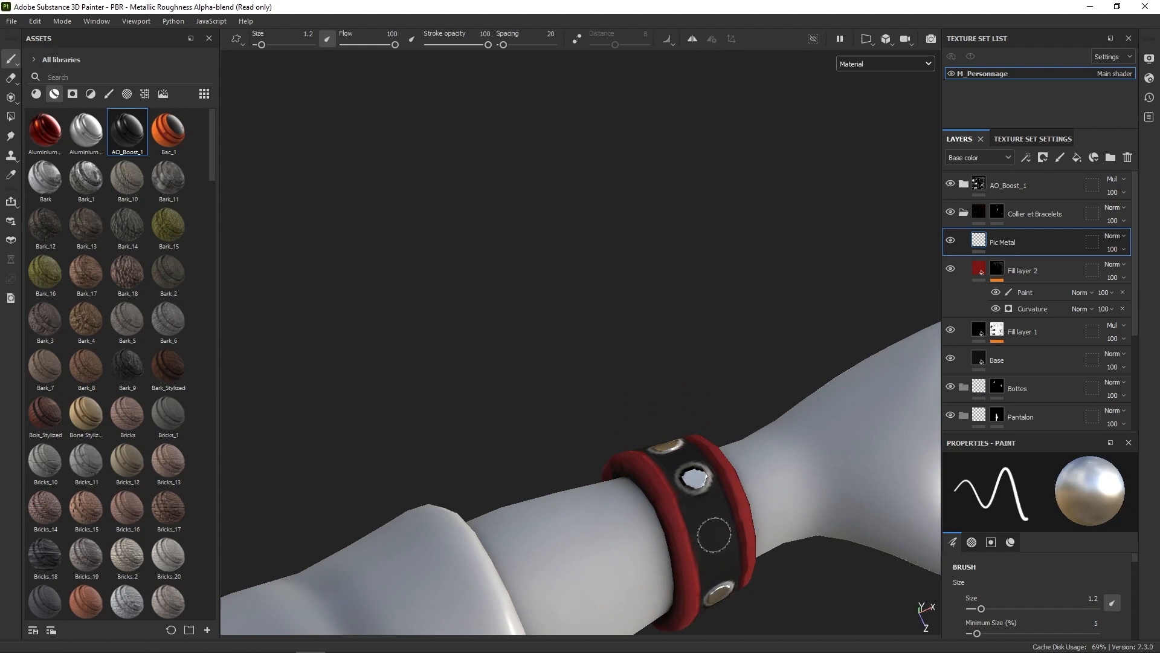
left_click(714, 534)
mouse_move(740, 532)
left_mouse_down("alt")
mouse_move(709, 433)
mouse_move(727, 336)
left_mouse_up("alt")
mouse_move(728, 336)
right_mouse_down("alt")
mouse_move(766, 130)
mouse_move(720, 272)
mouse_move(707, 446)
mouse_move(738, 290)
mouse_move(777, 305)
right_mouse_up("alt")
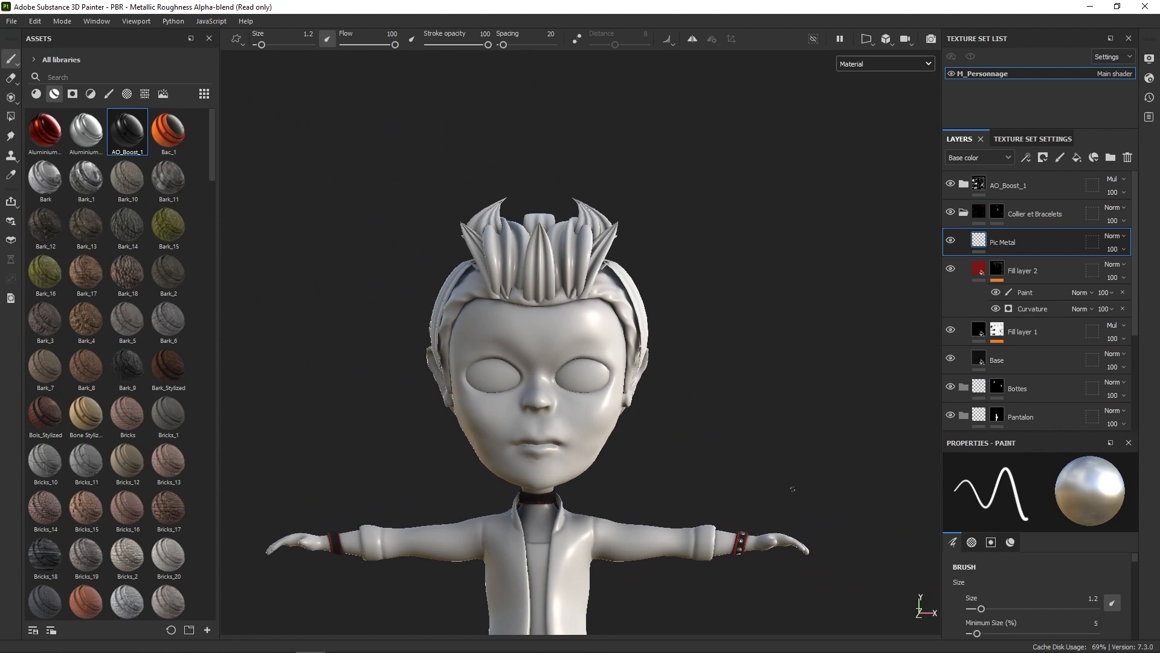
Step: On the red fill layer's mask paint effect, paint the front elbow-side edge of the other wrist's bracelet with a white 0.86 brush
mouse_move(682, 397)
middle_mouse_down()
mouse_move(777, 350)
mouse_move(812, 365)
middle_mouse_up()
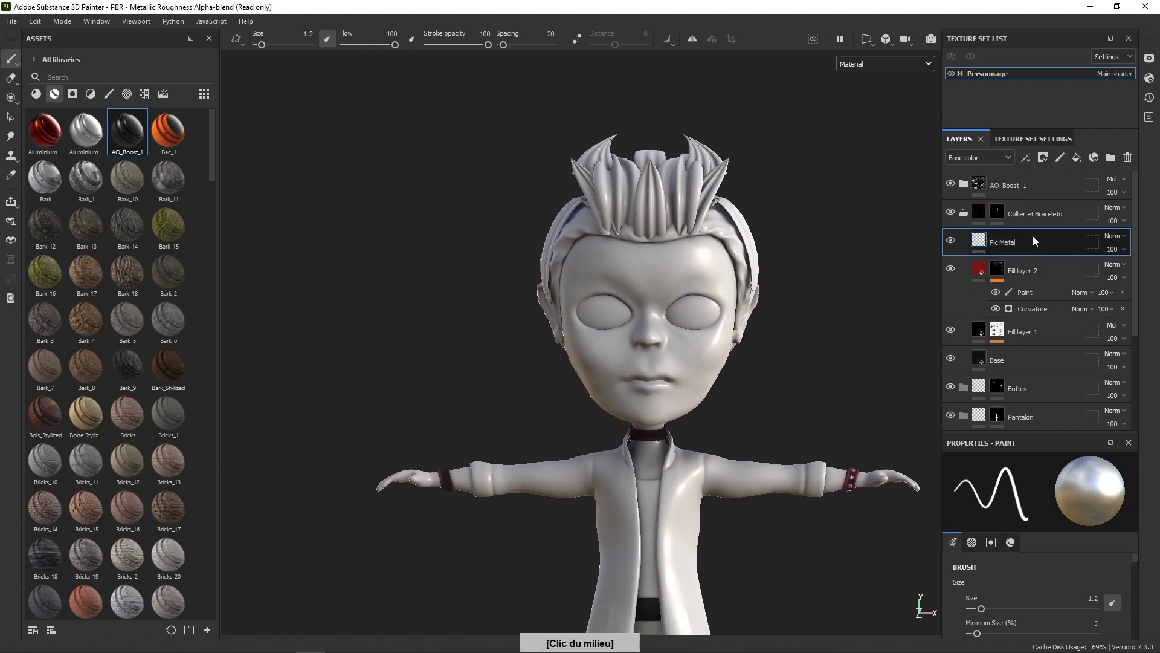
left_click(1025, 291)
right_click_drag(430, 456, 423, 499, "alt")
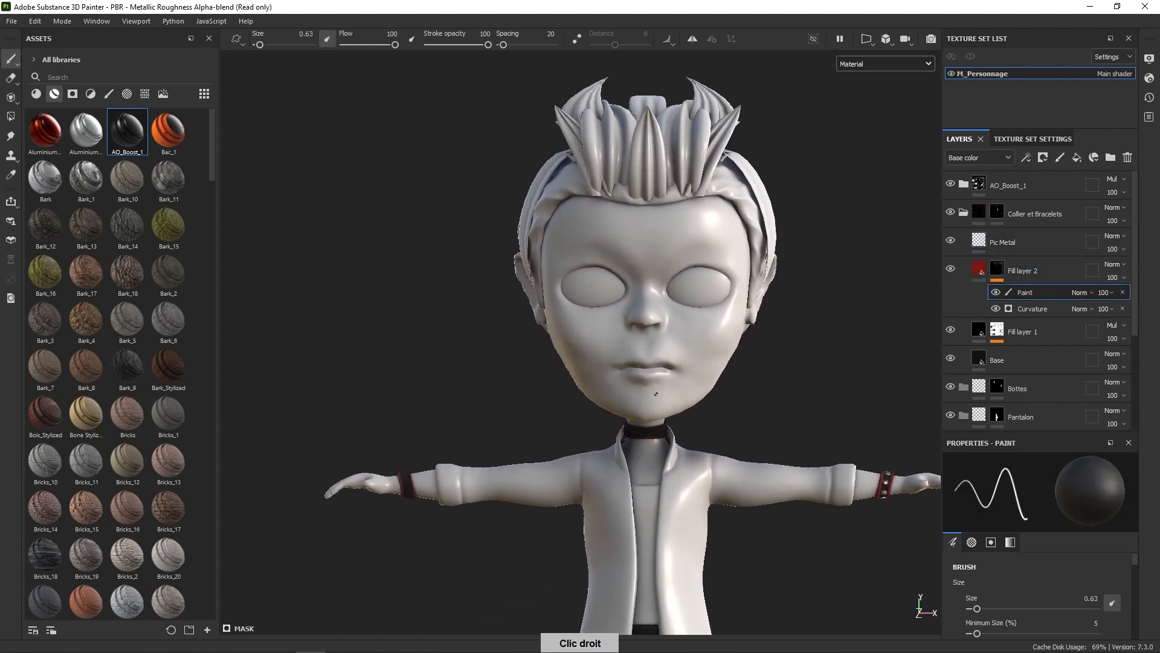
middle_click_drag(423, 500, 539, 428, "alt")
right_click_drag(539, 428, 415, 414, "alt")
middle_click_drag(414, 415, 580, 520, "alt")
mouse_move(580, 520)
right_mouse_down("alt")
mouse_move(597, 584)
mouse_move(586, 448)
right_mouse_up("alt")
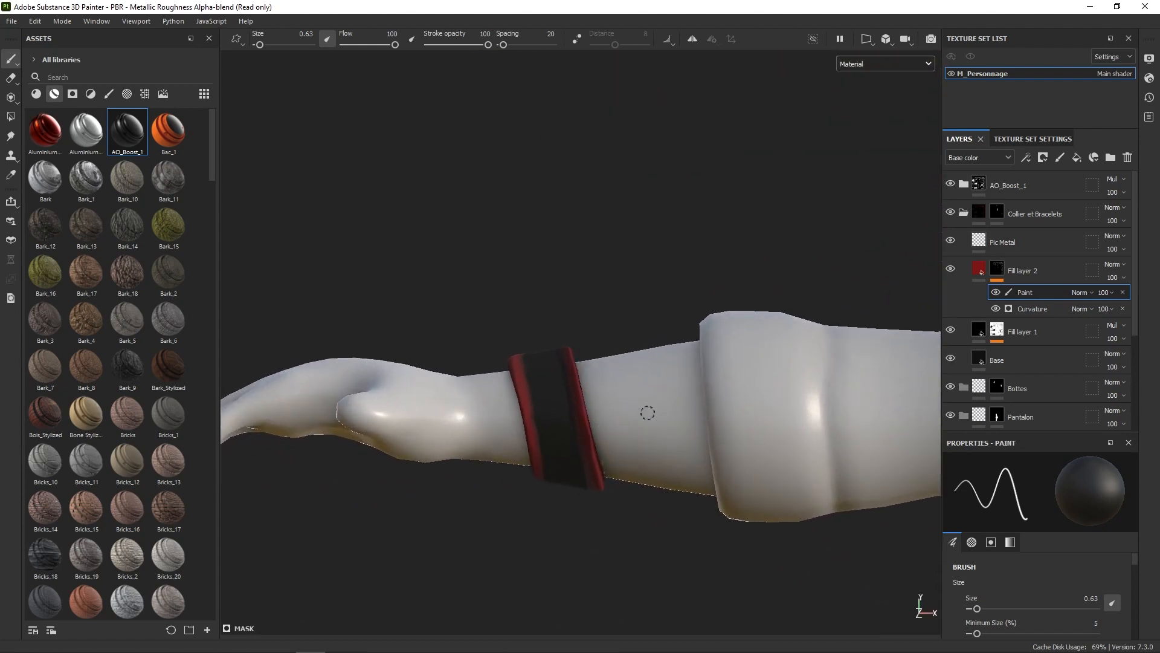
left_click(567, 378)
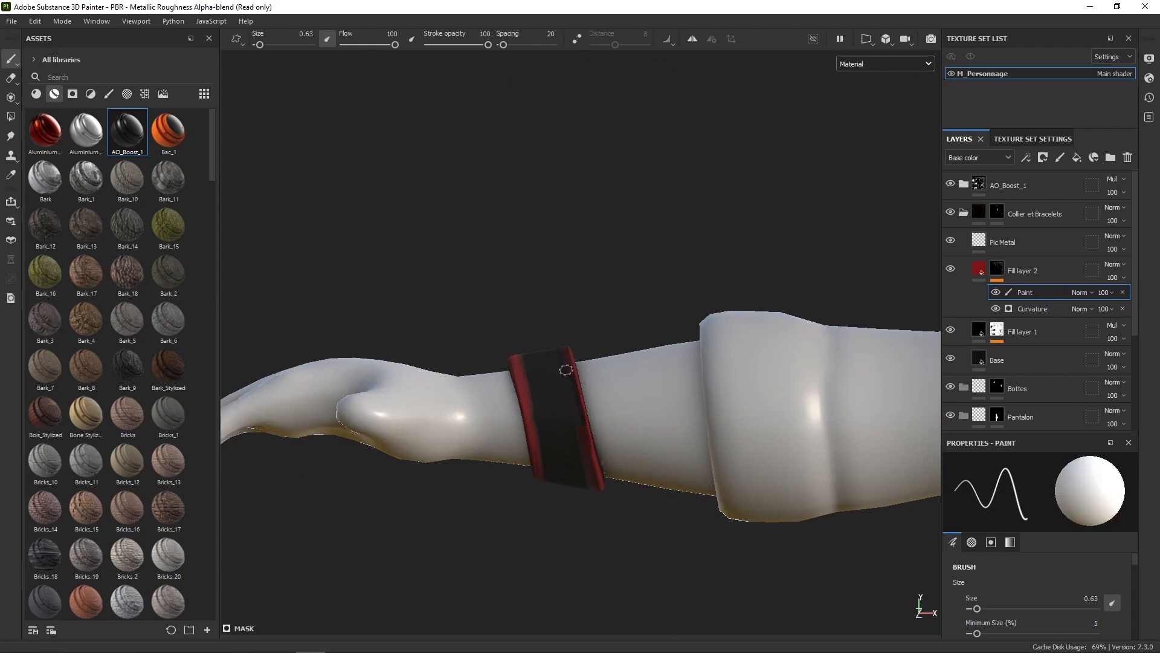
right_click_drag(565, 370, 589, 367, "ctrl")
left_click_drag(568, 360, 592, 478)
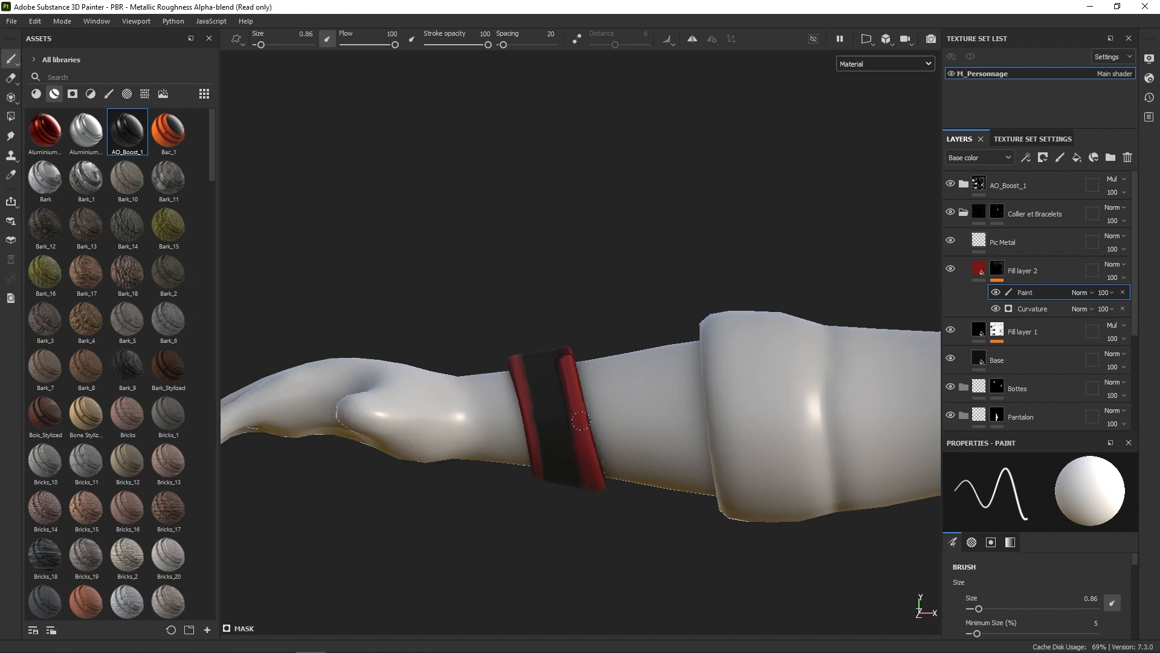
left_click_drag(563, 336, 580, 447, "alt")
mouse_move(546, 313)
left_mouse_down()
mouse_move(559, 342)
mouse_move(536, 316)
mouse_move(531, 259)
mouse_move(561, 323)
left_mouse_up()
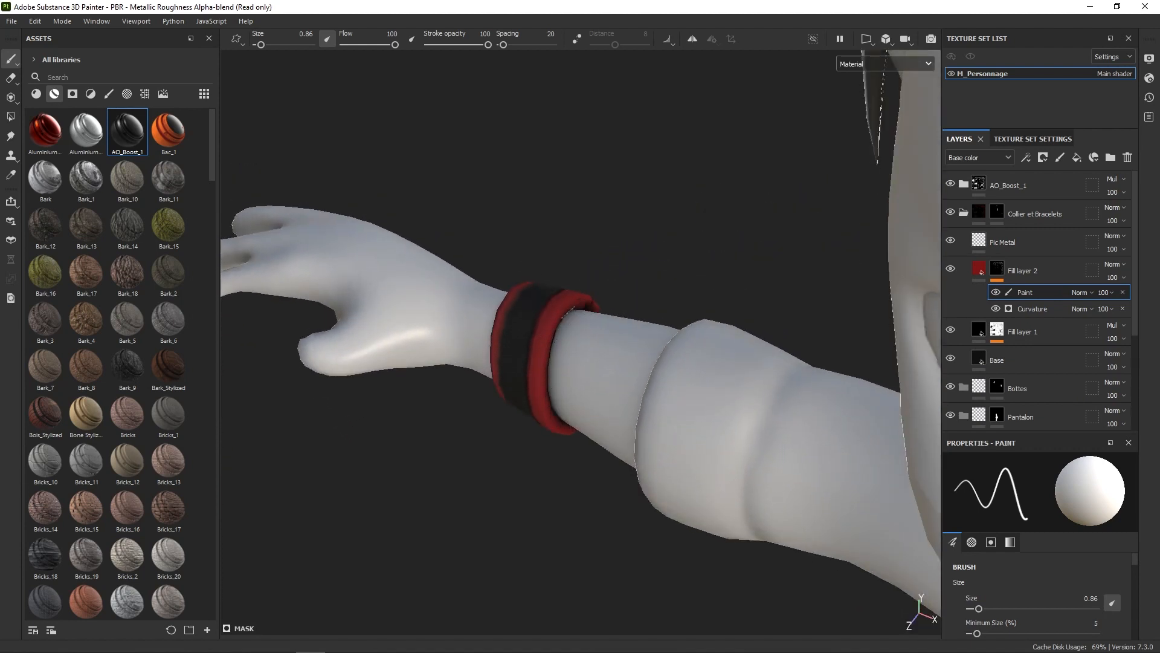
Step: Continue painting the elbow-side red edge of this bracelet across the back and palm side of the wrist
right_click_drag(590, 301, 669, 155, "alt")
middle_click_drag(670, 156, 692, 399, "alt")
left_click_drag(691, 399, 605, 287, "alt")
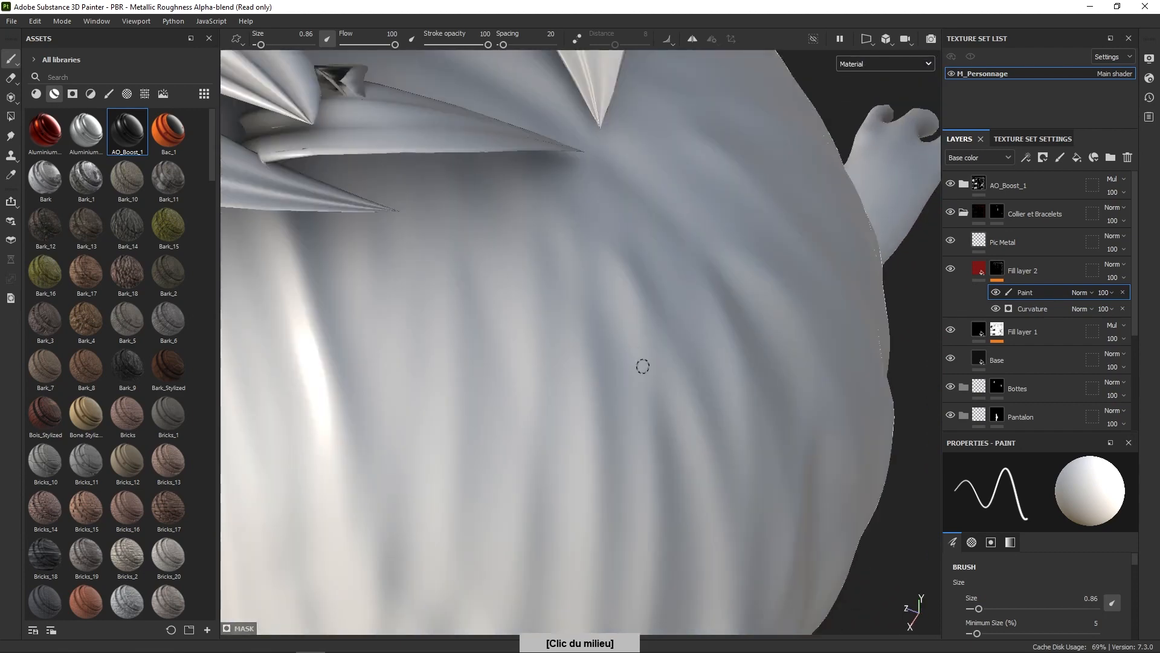
left_click_drag(598, 413, 796, 375, "alt")
right_click_drag(795, 375, 713, 124, "alt")
middle_click_drag(712, 124, 749, 441, "alt")
right_click_drag(748, 440, 723, 600, "alt")
right_click_drag(709, 381, 699, 414, "alt")
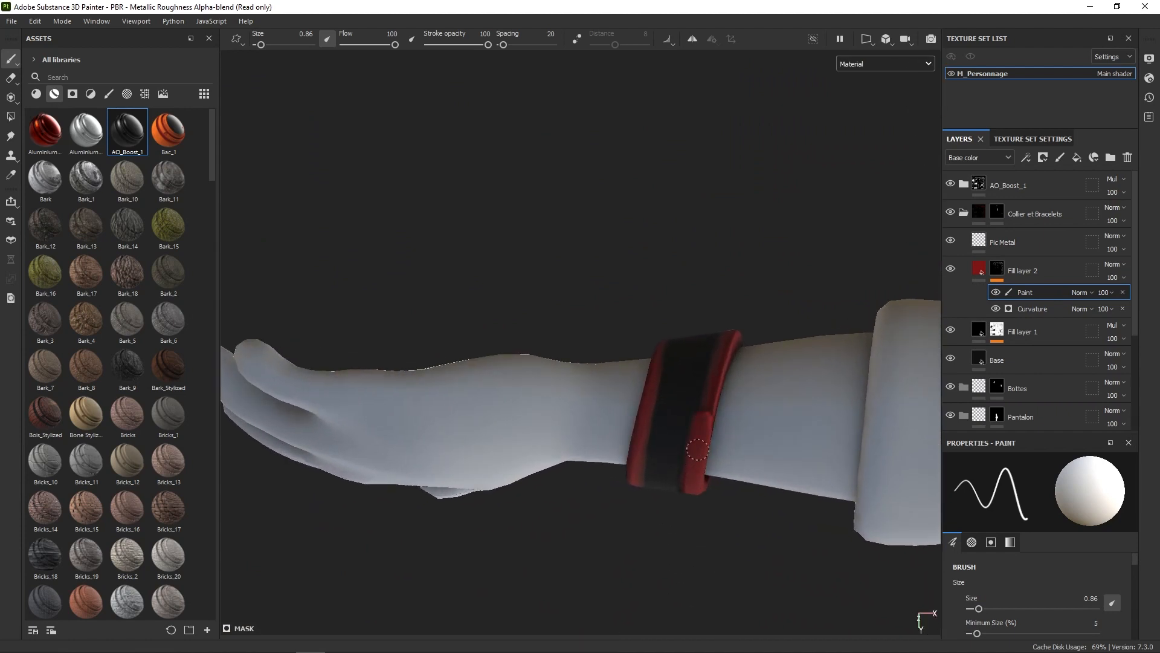
mouse_move(697, 449)
left_mouse_down()
mouse_move(723, 348)
mouse_move(720, 409)
mouse_move(734, 297)
left_mouse_up()
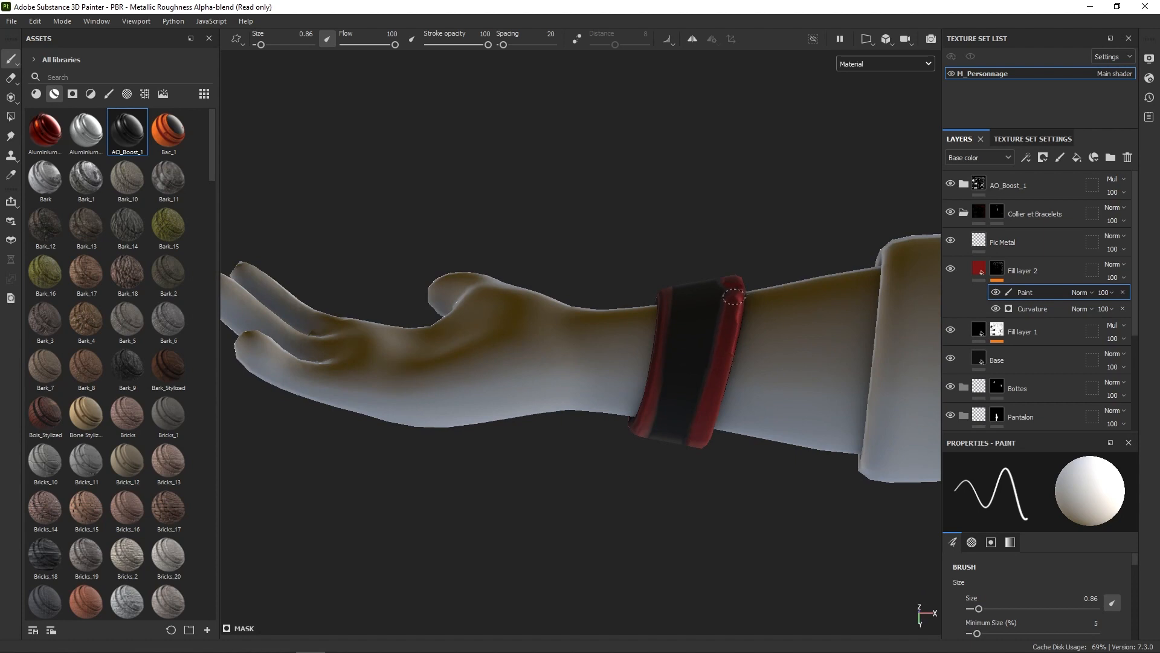
mouse_move(730, 344)
left_mouse_down()
mouse_move(740, 291)
mouse_move(725, 388)
mouse_move(745, 318)
left_mouse_up()
left_click_drag(697, 226, 698, 245, "alt")
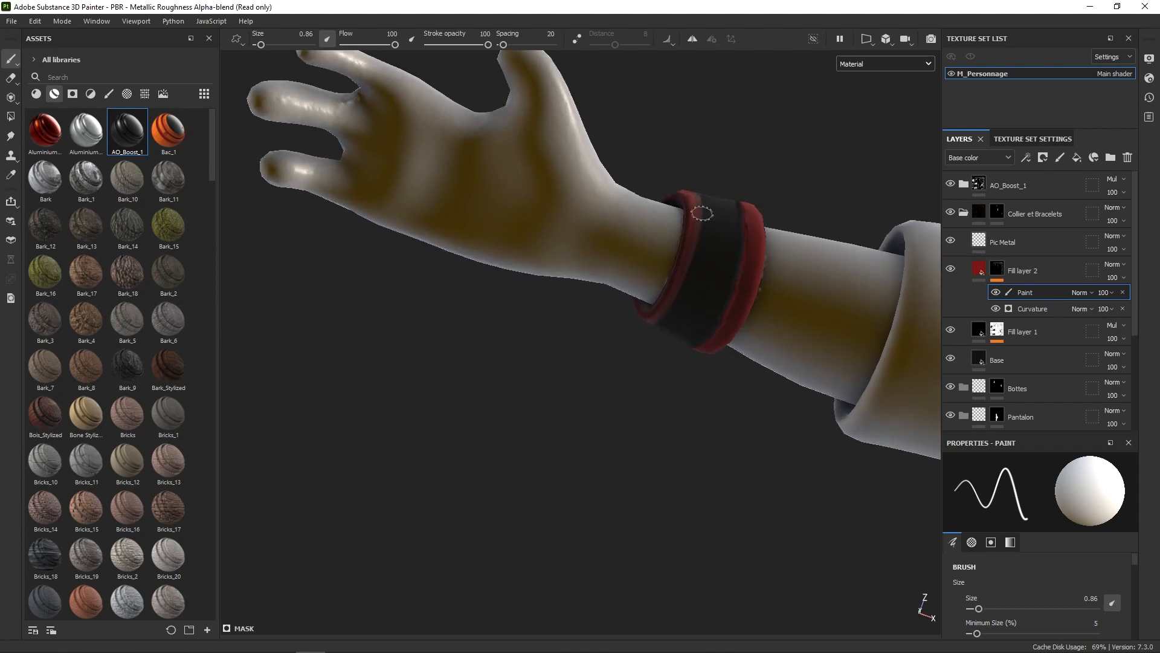
Step: Paint black on Fill layer 2's mask to clear red spill from the bracelet's central band, on the palm and thumb sides
key("x")
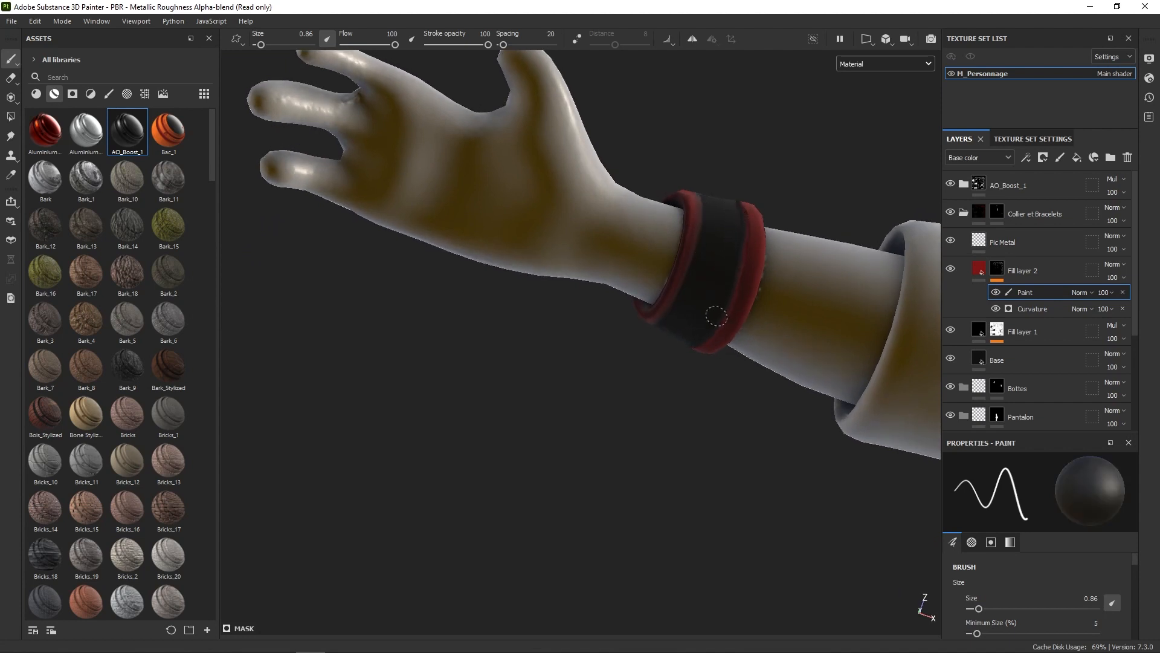
left_click_drag(736, 243, 736, 266, "alt")
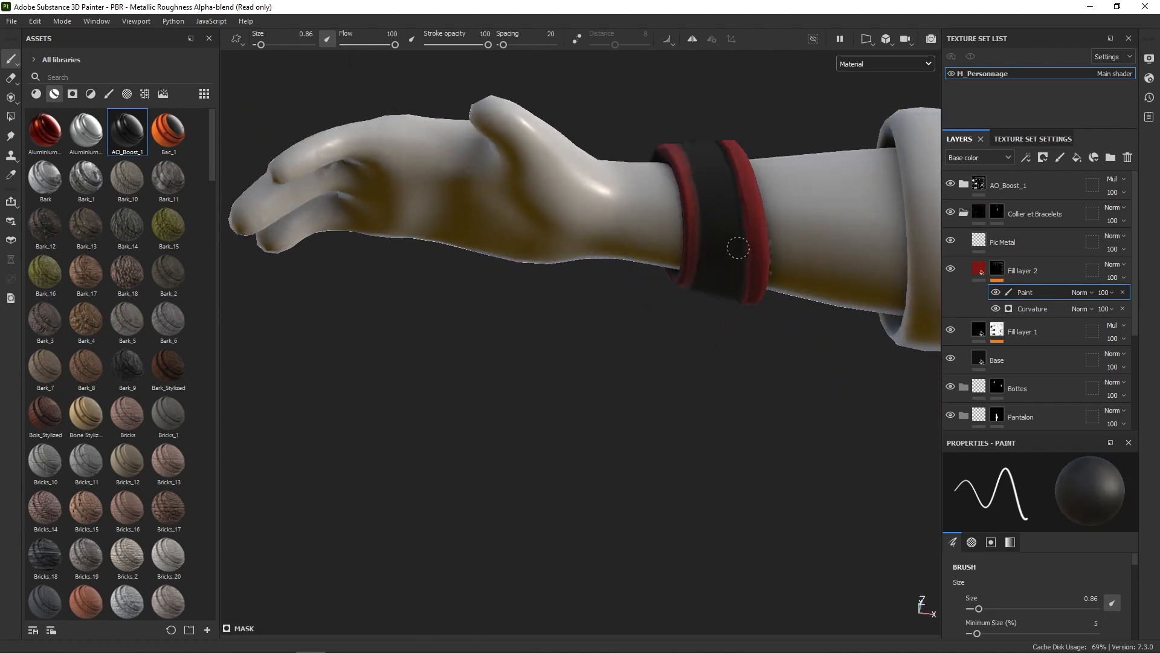
left_click_drag(722, 165, 730, 249, "alt")
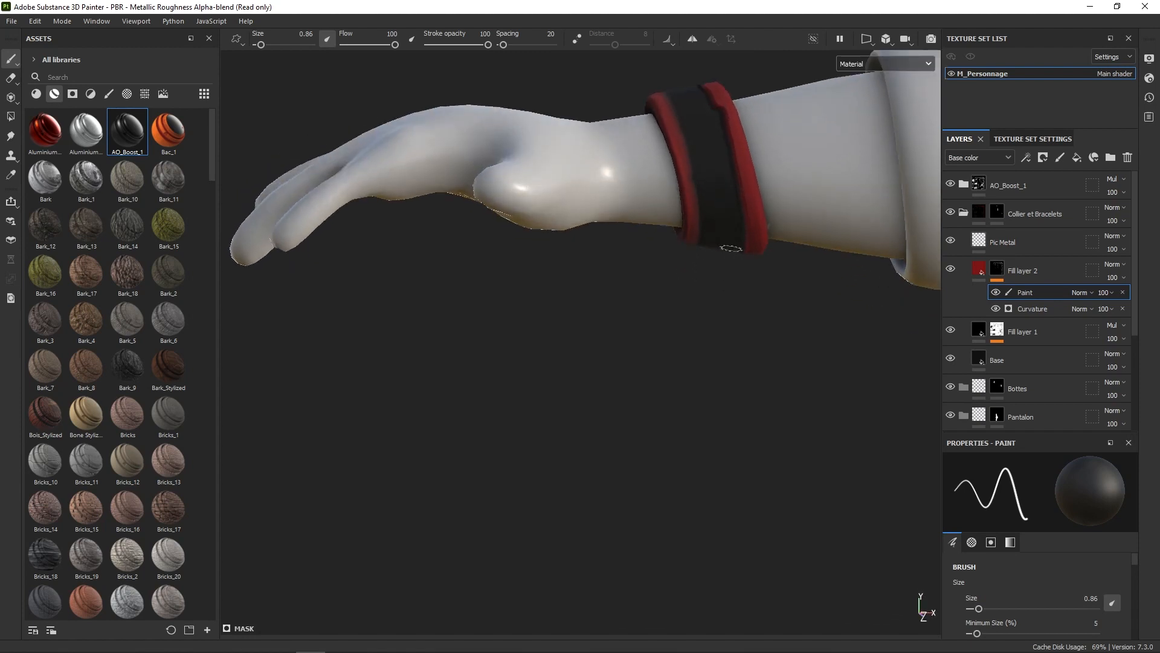
middle_click_drag(737, 208, 704, 374, "alt")
left_click_drag(720, 321, 719, 348, "alt")
Step: Paint the bracelet's red borders on the thumb side and palm in white, trimming their inner edges with black
key("x")
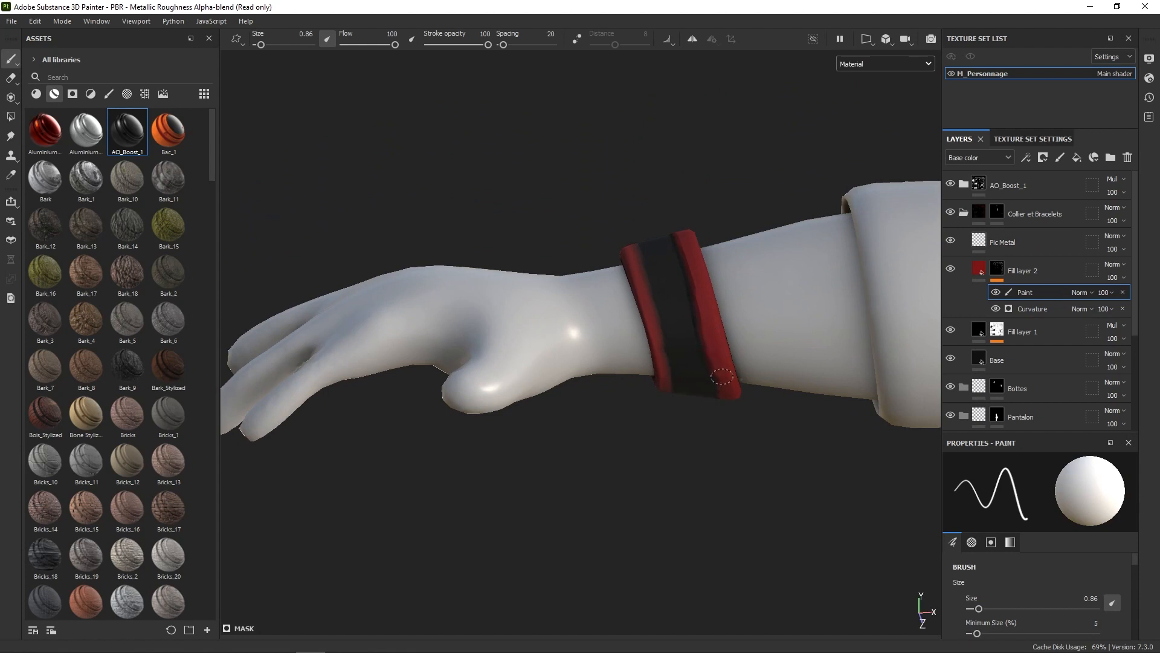
key("x")
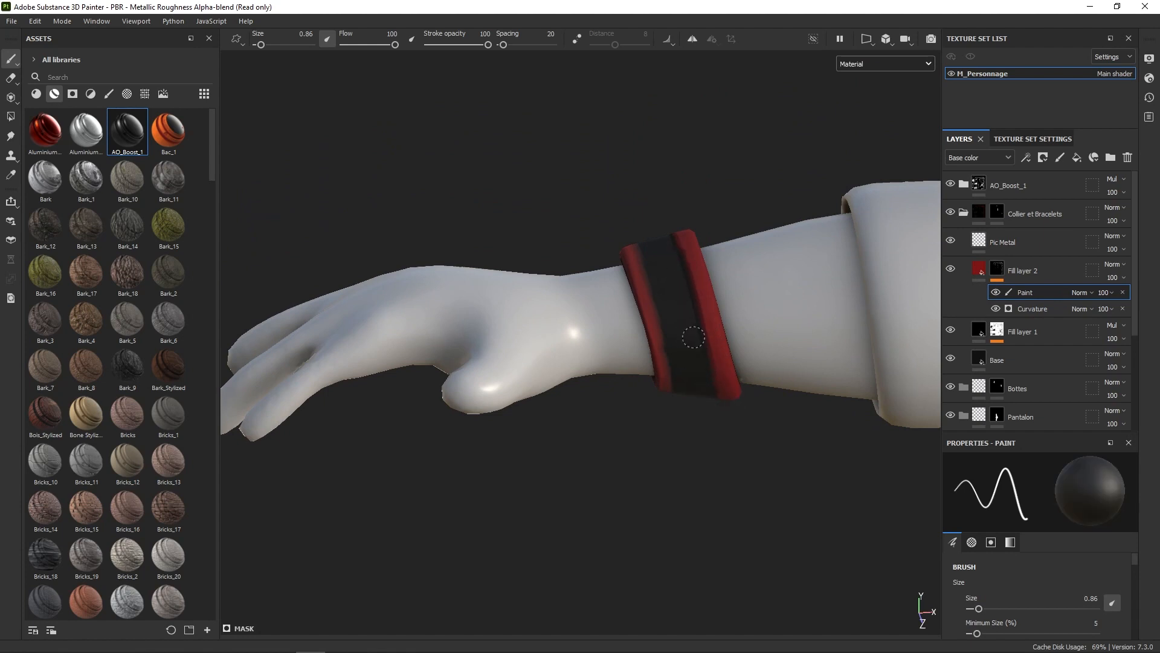
key("x")
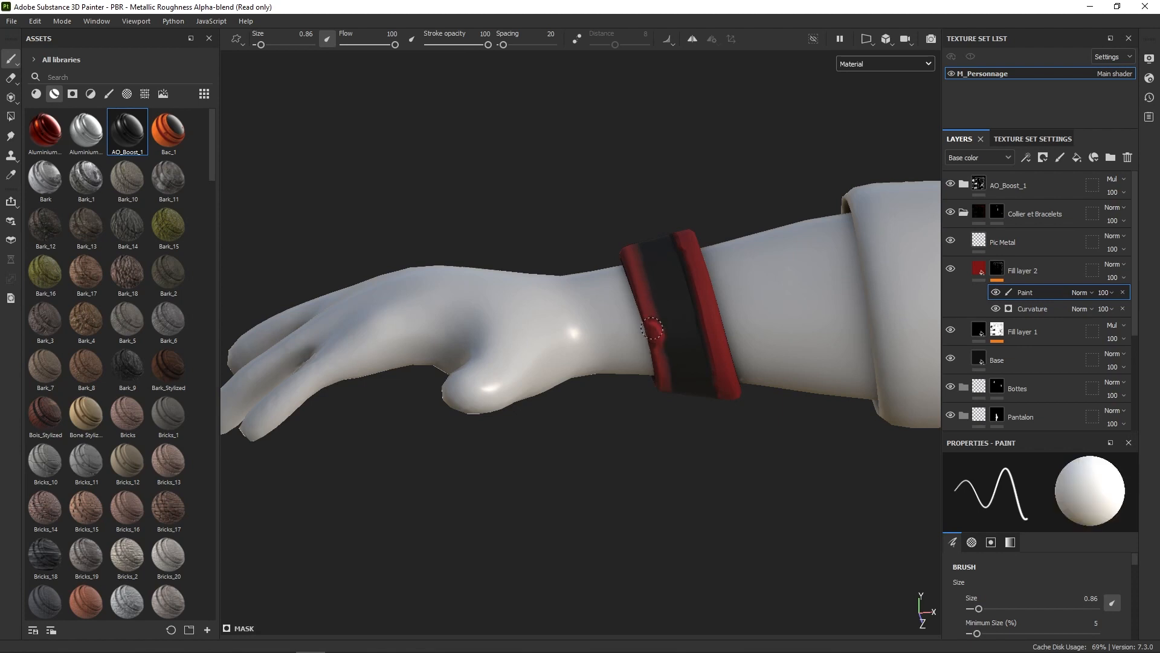
left_click_drag(652, 329, 625, 234)
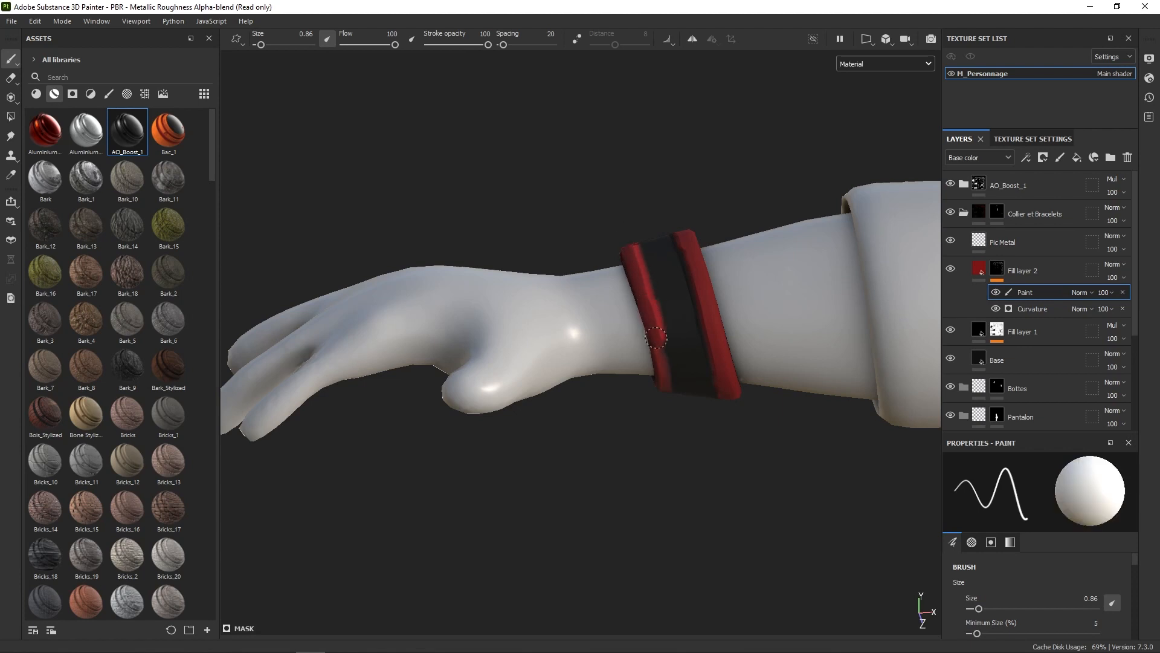
mouse_move(666, 404)
left_mouse_down("alt")
mouse_move(679, 324)
mouse_move(671, 371)
left_mouse_up("alt")
left_click_drag(668, 448, 665, 469)
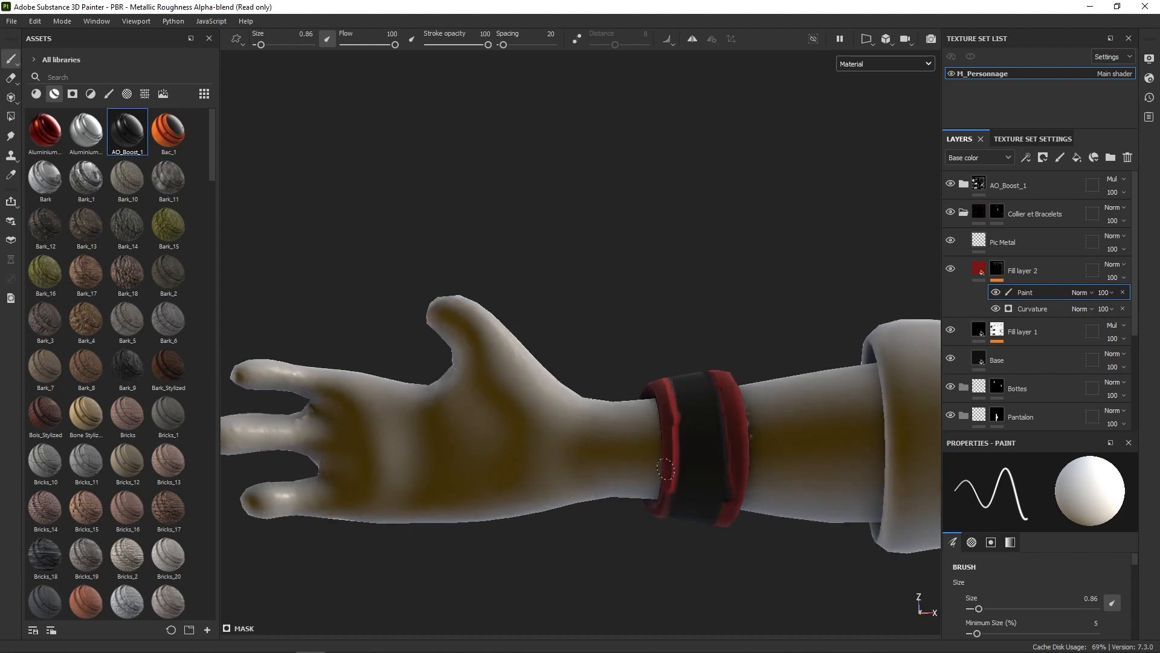
Step: Continue the red borders around the remaining sides of the bracelet and even them out by alternating white and black mask strokes
mouse_move(661, 504)
middle_mouse_down()
mouse_move(671, 407)
mouse_move(678, 473)
mouse_move(676, 378)
middle_mouse_up()
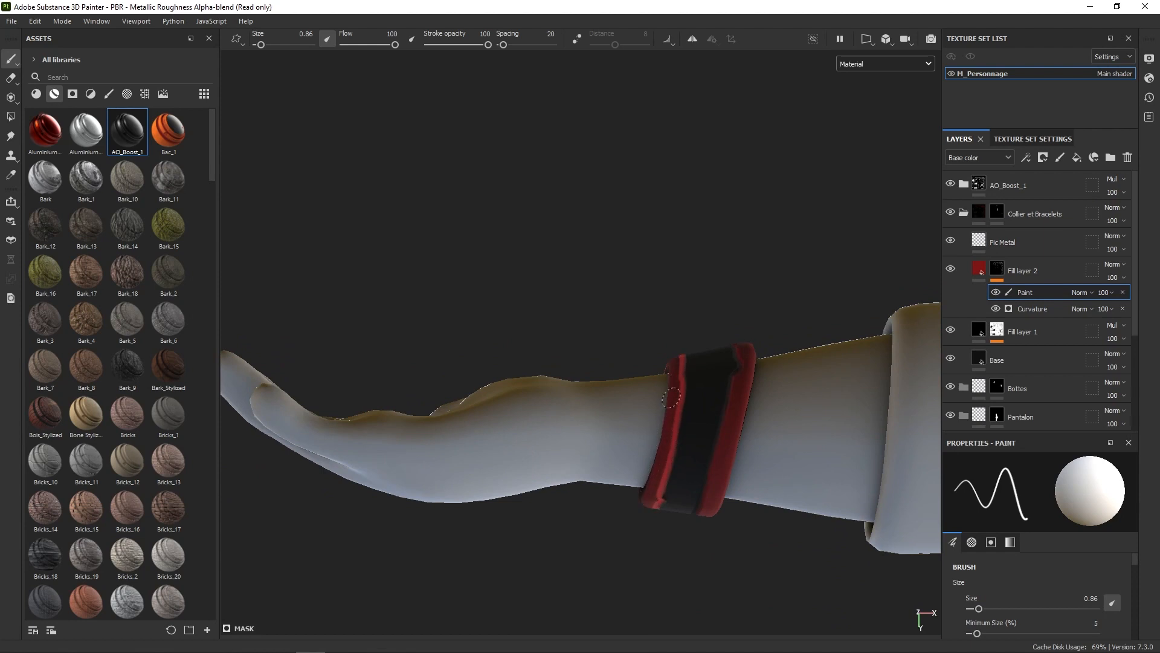
mouse_move(680, 377)
middle_mouse_down()
mouse_move(687, 339)
mouse_move(679, 423)
middle_mouse_up()
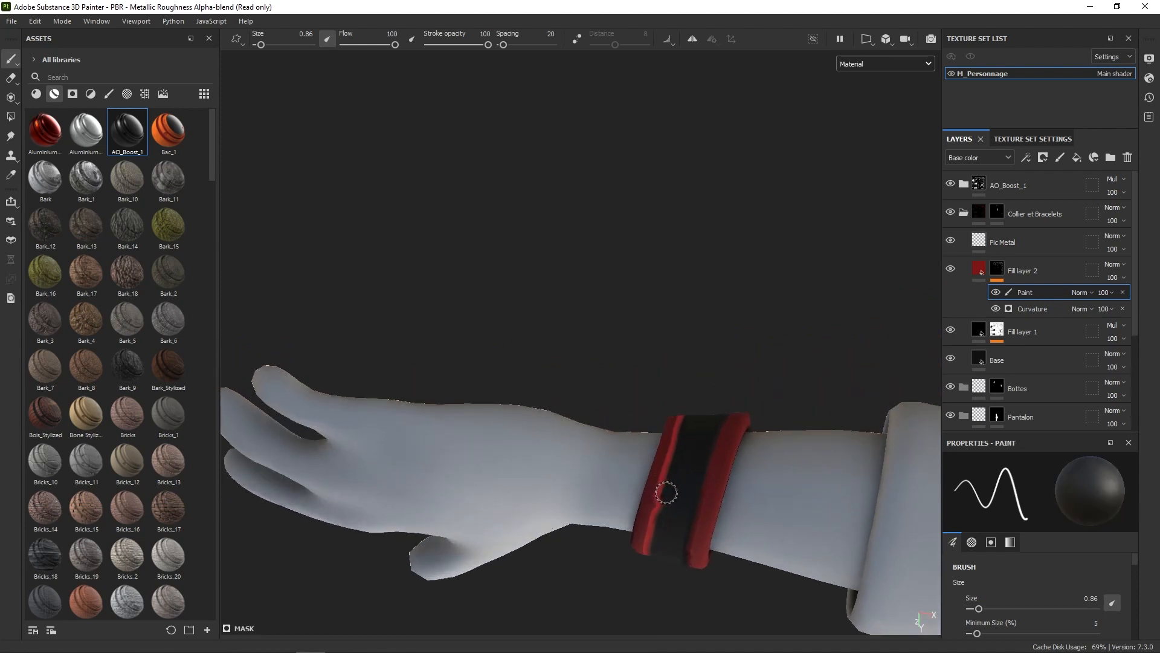
mouse_move(671, 468)
middle_mouse_down()
mouse_move(678, 422)
mouse_move(673, 495)
middle_mouse_up()
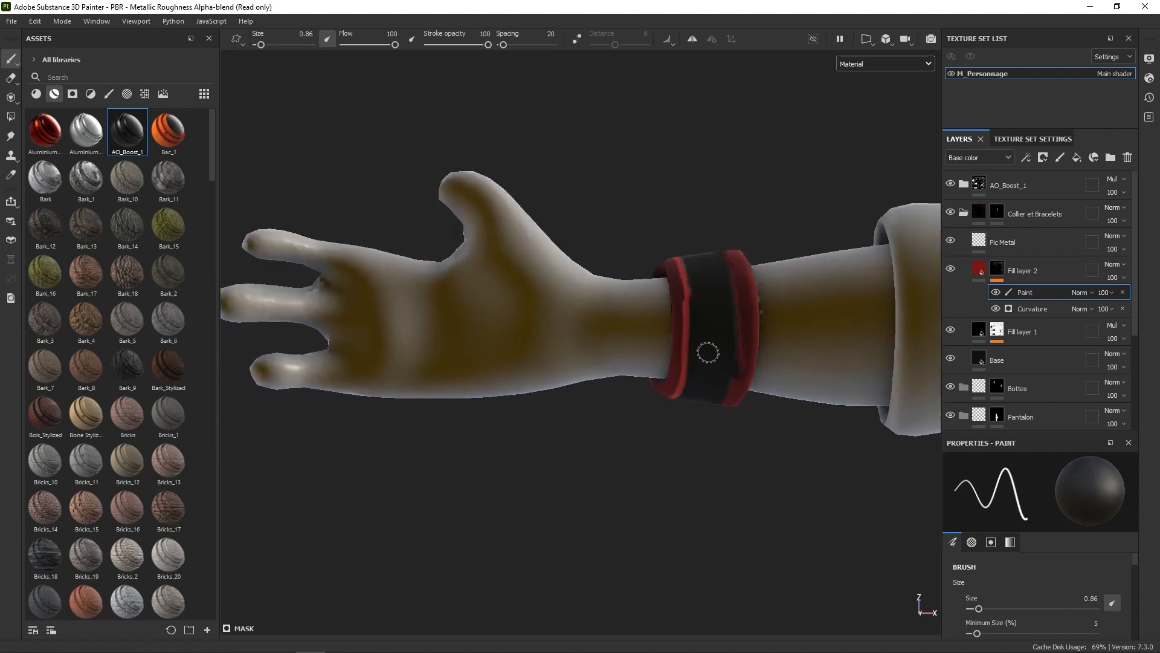
key("x")
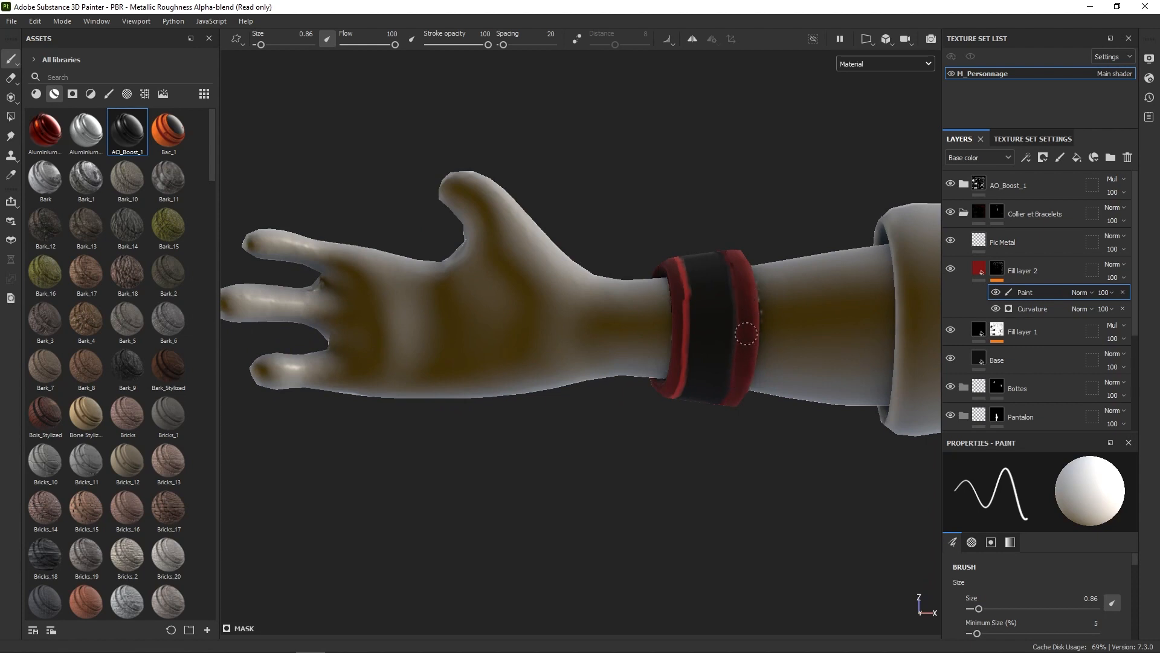
left_click_drag(746, 246, 749, 379, "alt")
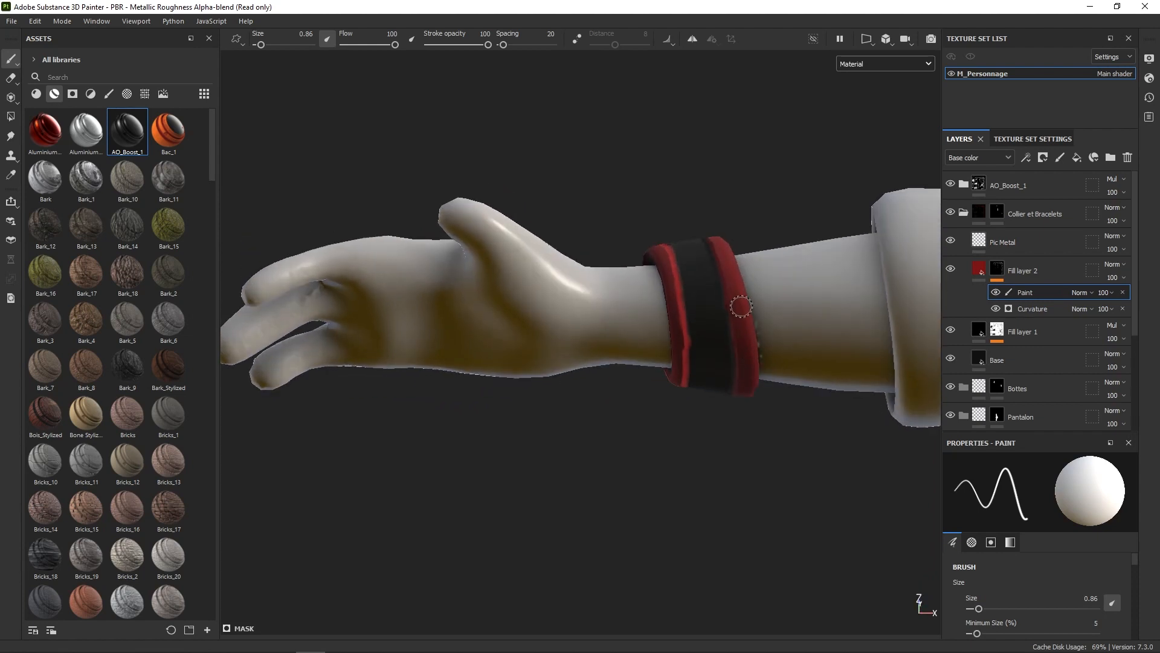
left_click_drag(745, 316, 739, 268, "alt")
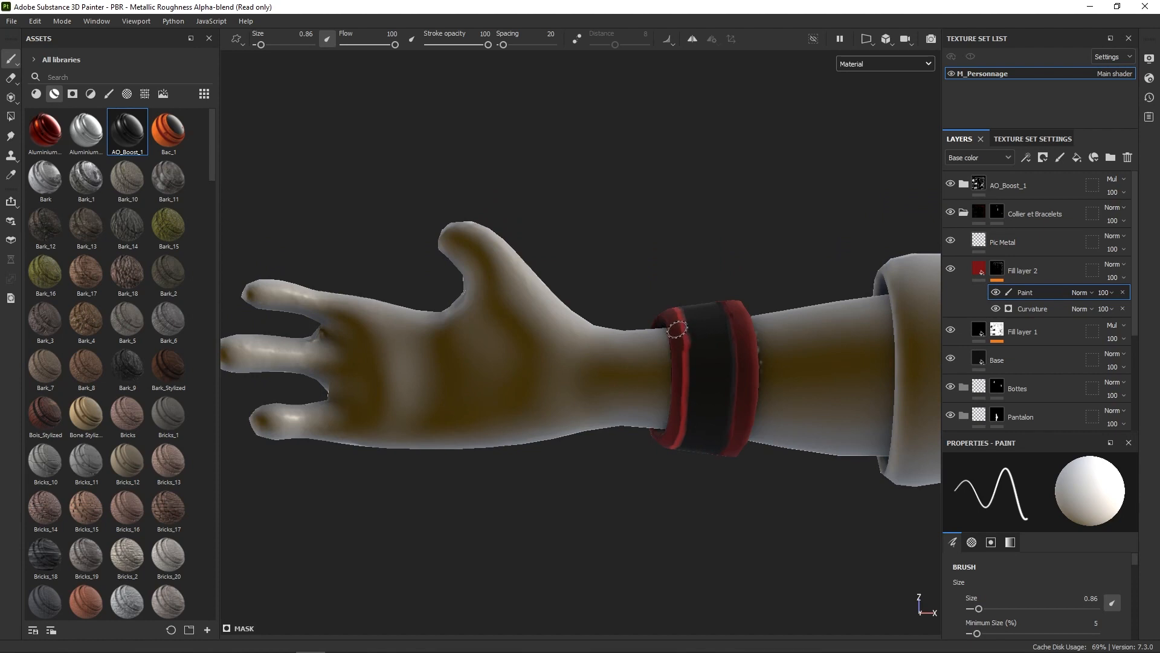
key("x")
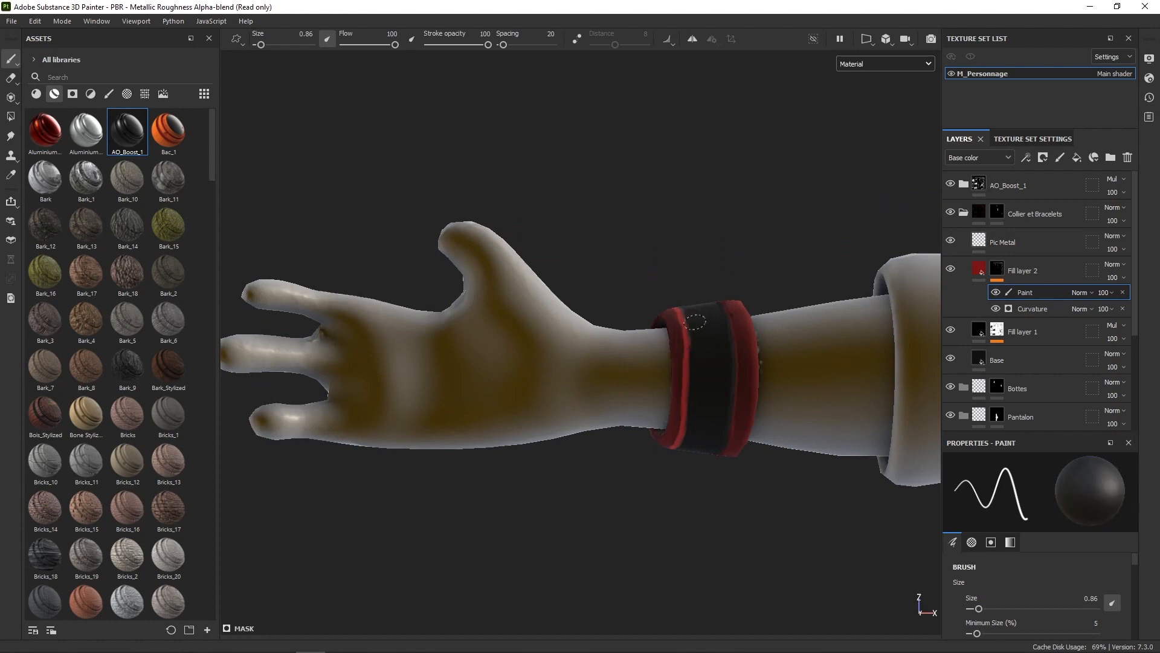
key("x")
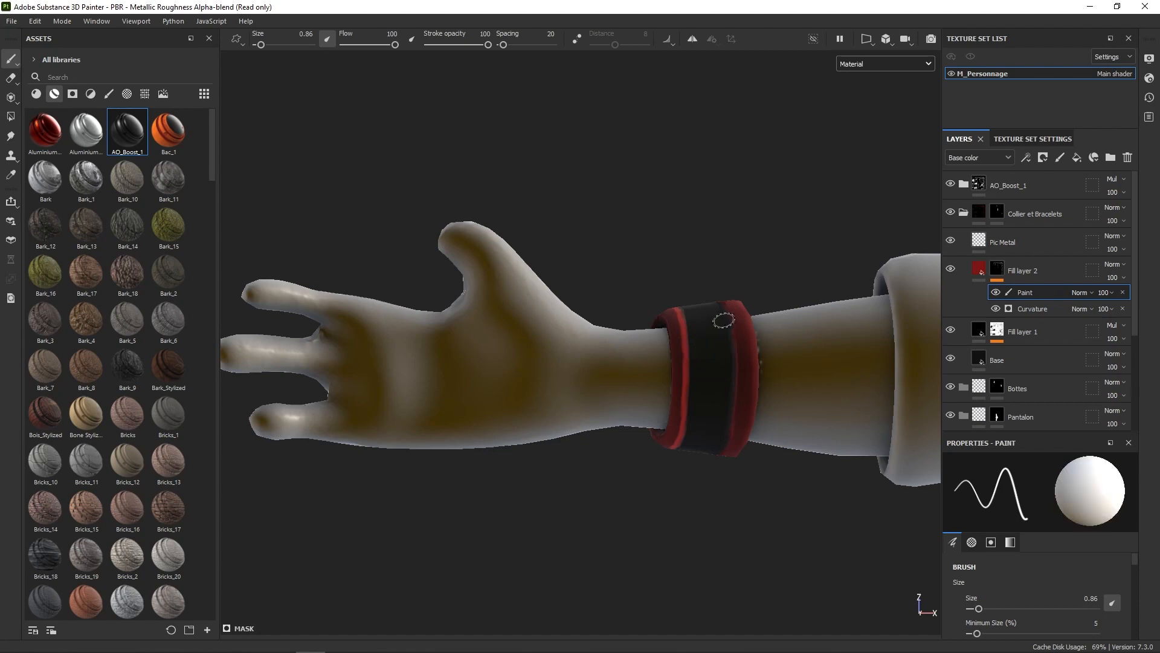
Step: Stamp metal studs at even intervals around the bracelet's black band on the Pic Metal layer, with brush size 1.2
right_click(705, 352)
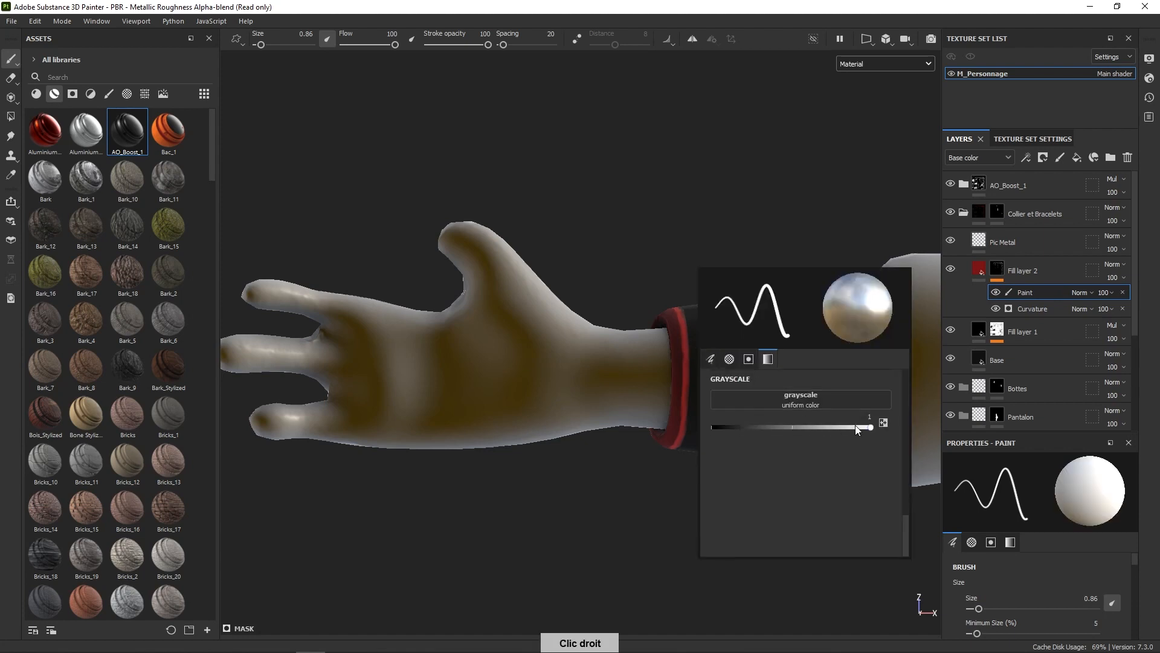
left_click(998, 237)
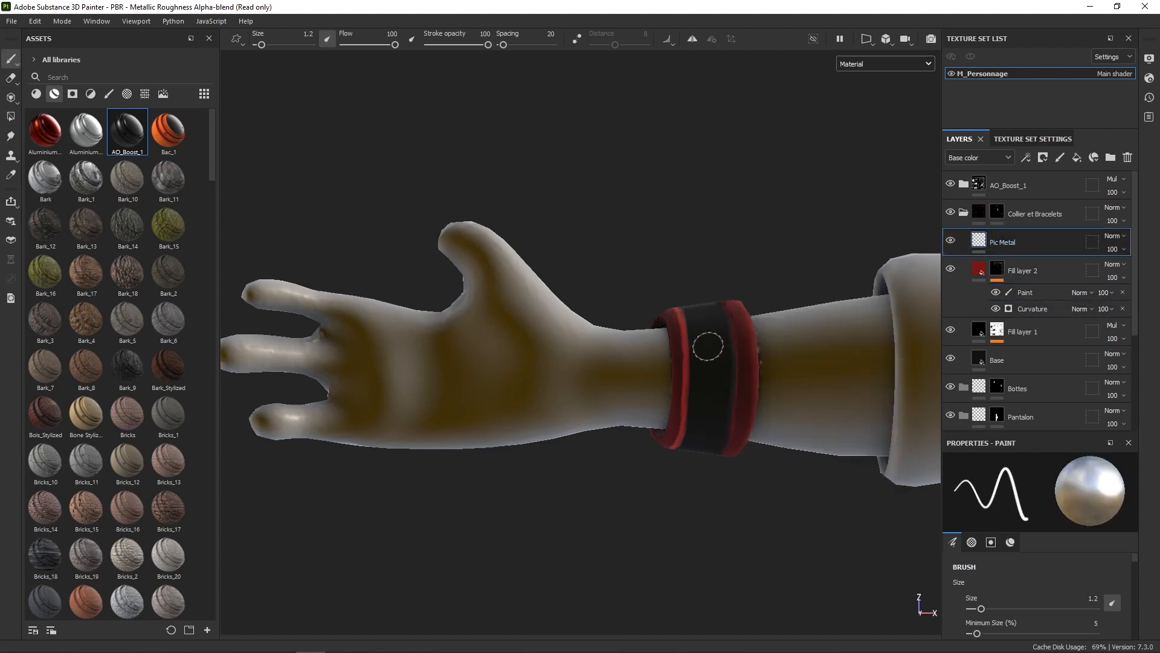
left_click(708, 345)
left_click(710, 398)
left_click_drag(738, 401, 727, 331, "alt")
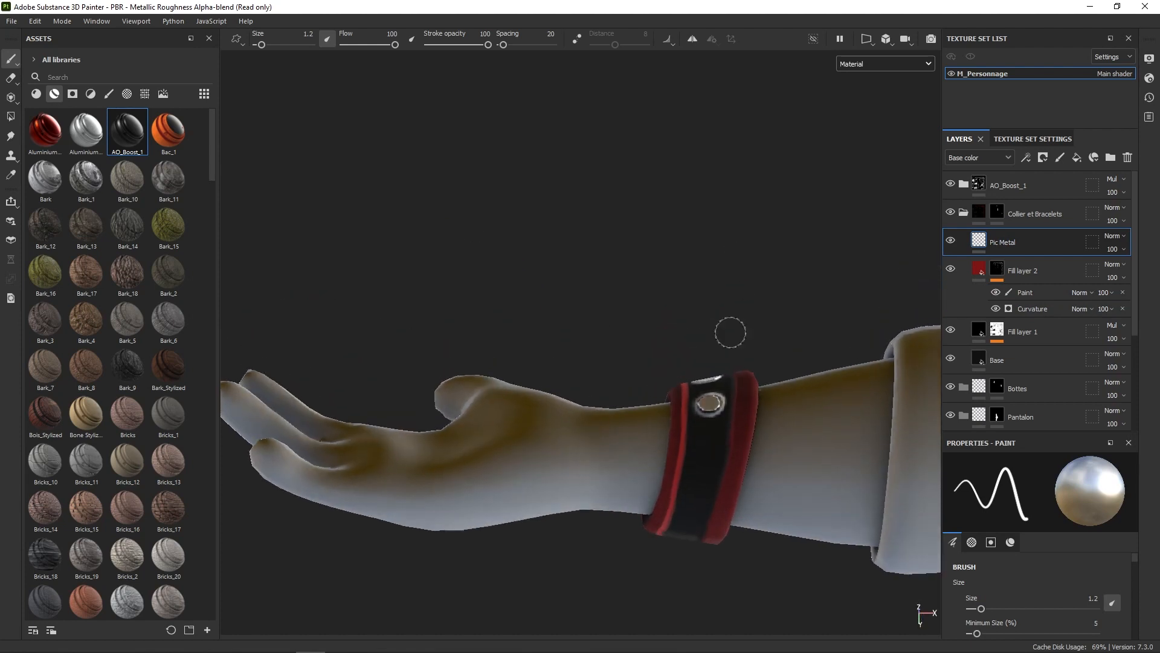
left_click_drag(722, 473, 718, 408, "alt")
left_click(693, 511)
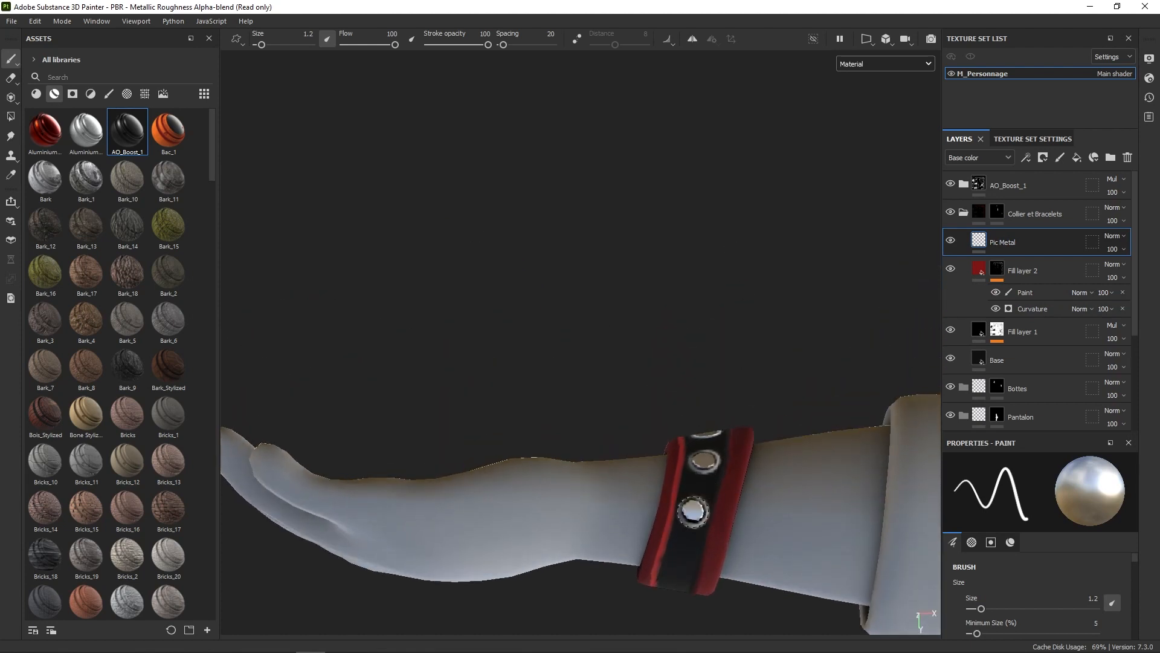
left_click_drag(718, 538, 718, 469, "alt")
mouse_move(678, 557)
left_mouse_down("alt")
mouse_move(686, 481)
mouse_move(679, 543)
mouse_move(709, 531)
mouse_move(733, 457)
left_mouse_up("alt")
left_click(685, 482)
left_click(678, 550)
middle_click_drag(729, 548, 708, 418, "alt")
left_click(684, 483)
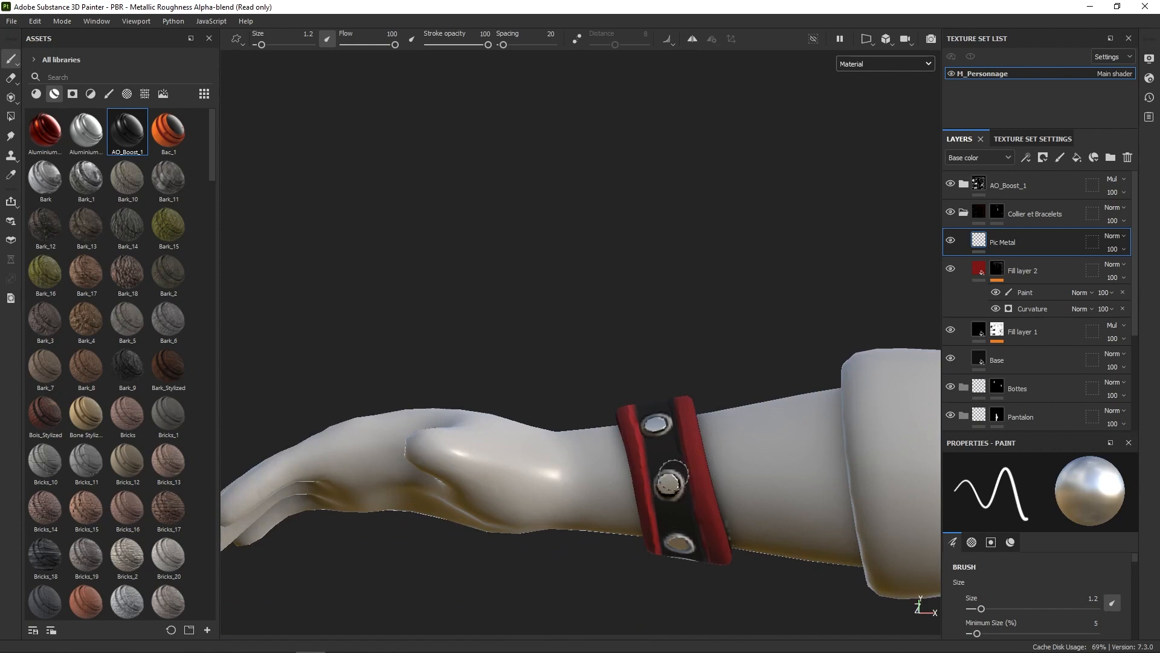
Step: Activate the Paint effect on Fill layer 2's mask and enable symmetry for painting the neck collar
mouse_move(684, 483)
right_mouse_down("alt")
mouse_move(738, 375)
mouse_move(753, 458)
mouse_move(787, 75)
right_mouse_up("alt")
right_click_drag(744, 419, 775, 156, "alt")
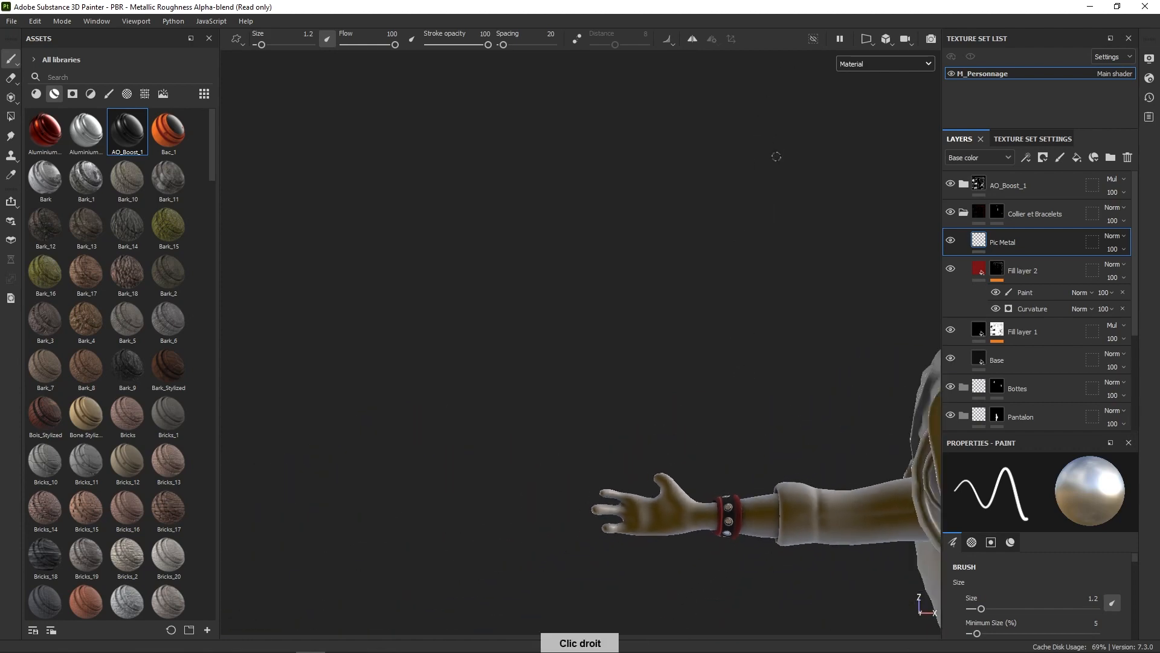
middle_click_drag(768, 400, 574, 487, "alt")
right_click_drag(573, 491, 574, 315, "alt")
middle_click_drag(786, 380, 770, 303, "alt")
left_click_drag(769, 303, 789, 478, "alt")
right_click_drag(820, 463, 876, 562, "alt")
left_click(1025, 294)
mouse_move(765, 465)
right_mouse_down("alt")
mouse_move(769, 549)
mouse_move(785, 533)
mouse_move(789, 559)
right_mouse_up("alt")
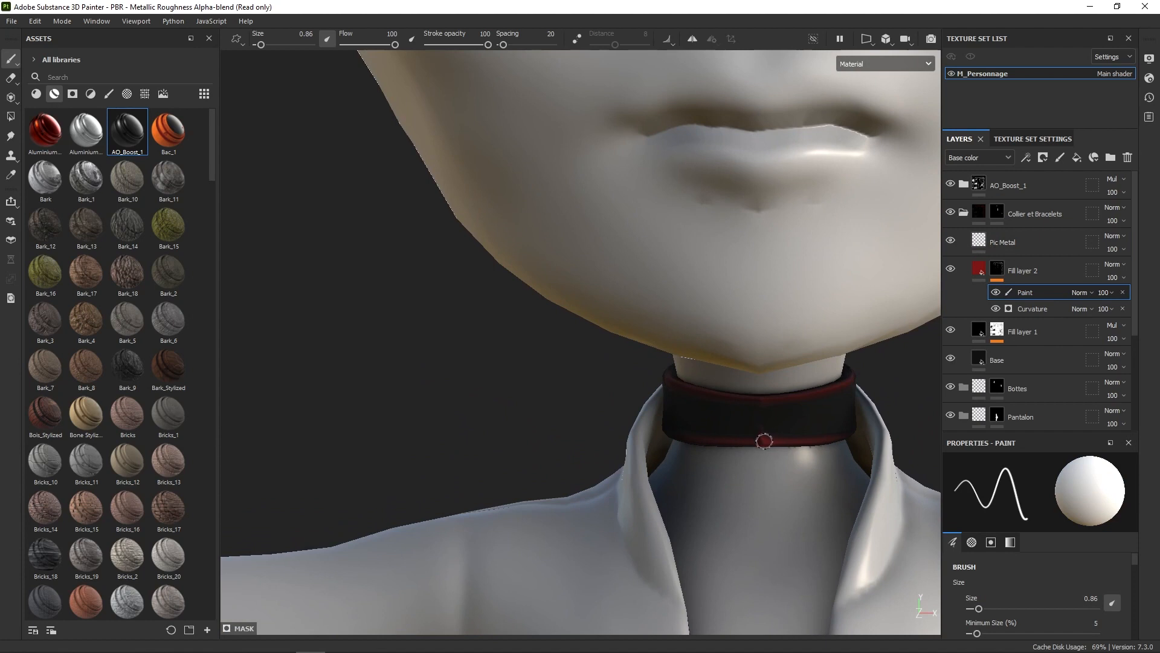
left_click_drag(762, 439, 830, 435)
key("ctrl+z")
left_click(693, 38)
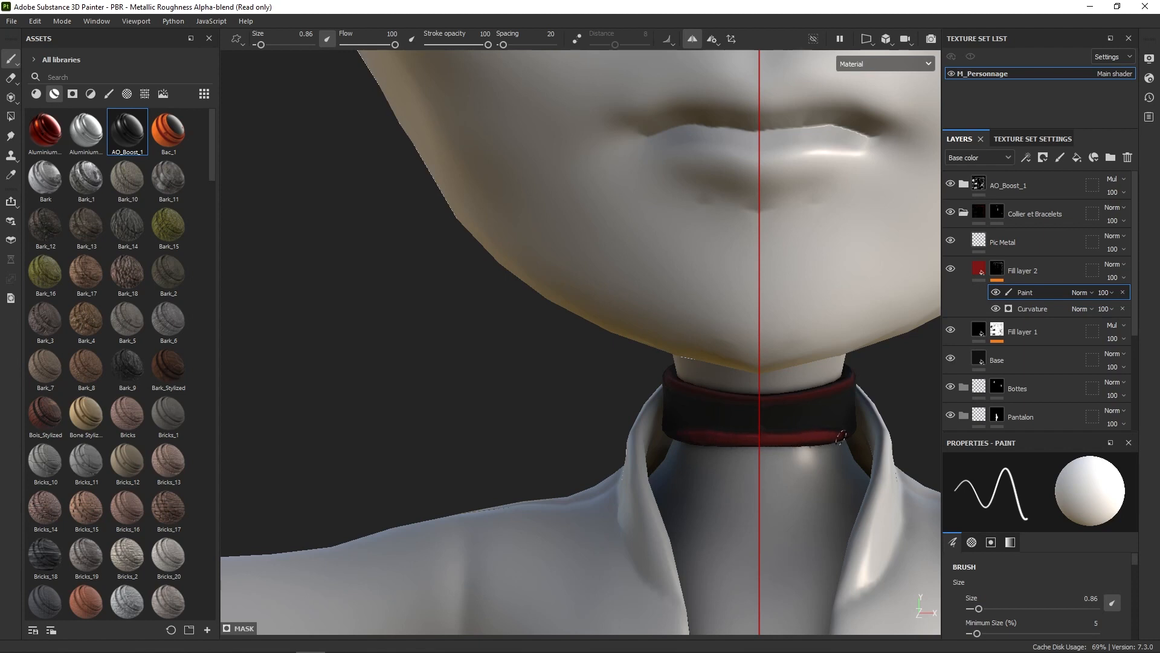
Step: Paint a symmetrical red border along the neck collar's lower edge, from the front around to the back
left_click_drag(834, 428, 784, 434, "alt")
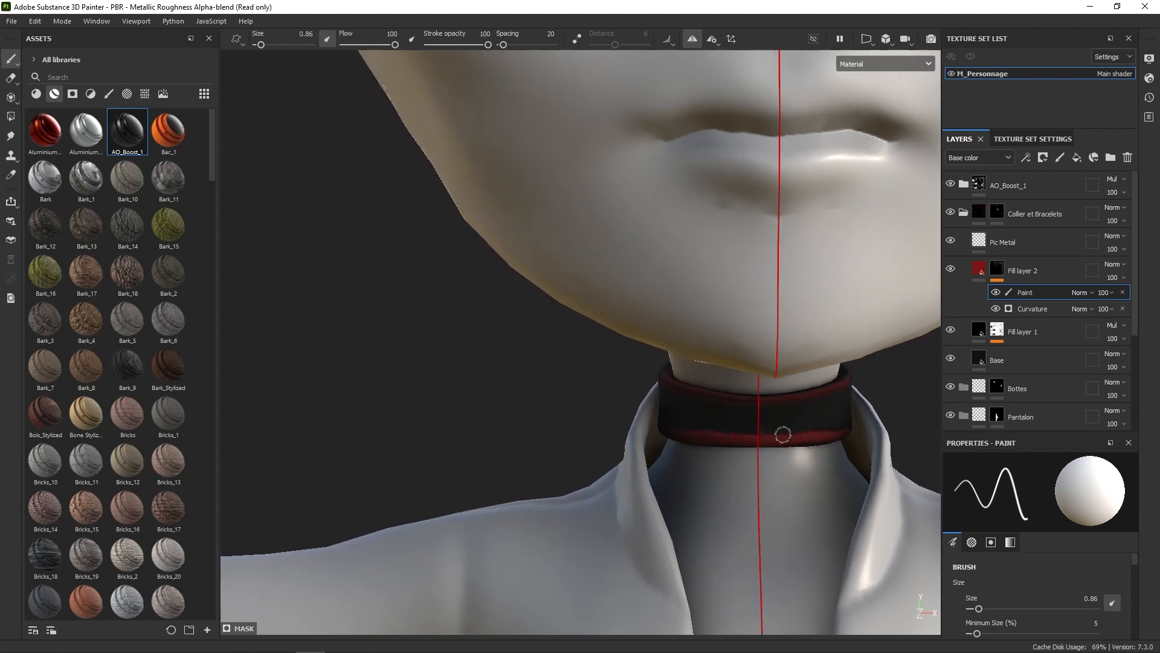
left_click(762, 441, "shift")
left_click_drag(845, 431, 778, 412, "alt")
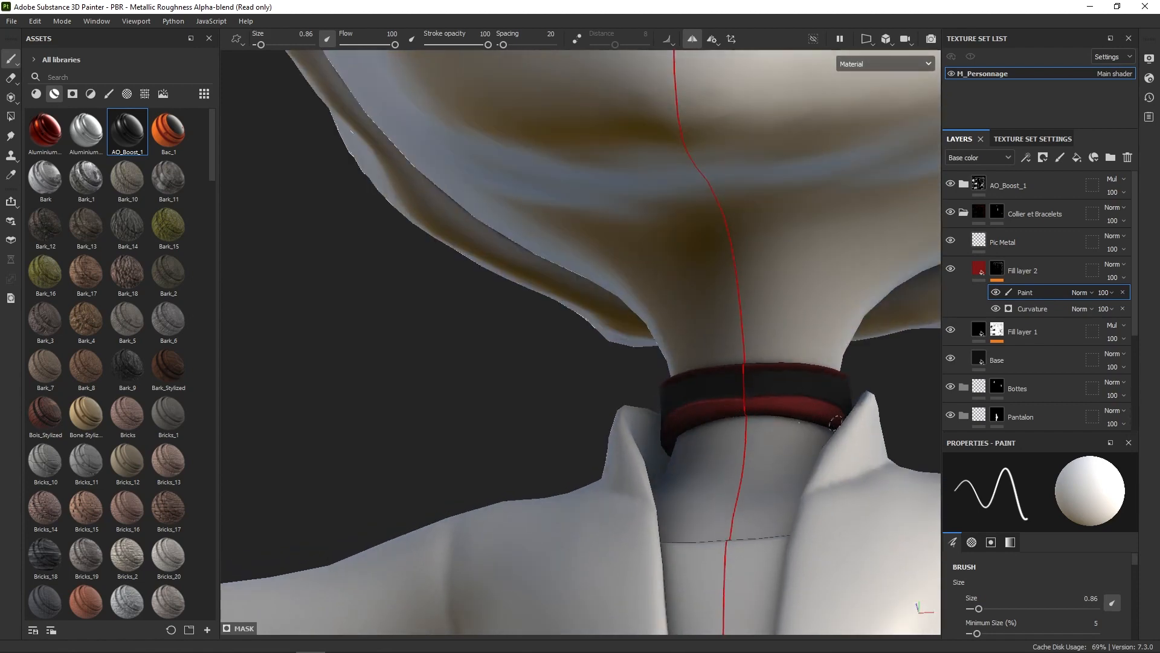
left_click_drag(856, 412, 831, 426, "alt")
middle_click_drag(833, 423, 826, 456, "alt")
right_click_drag(822, 472, 802, 446, "alt")
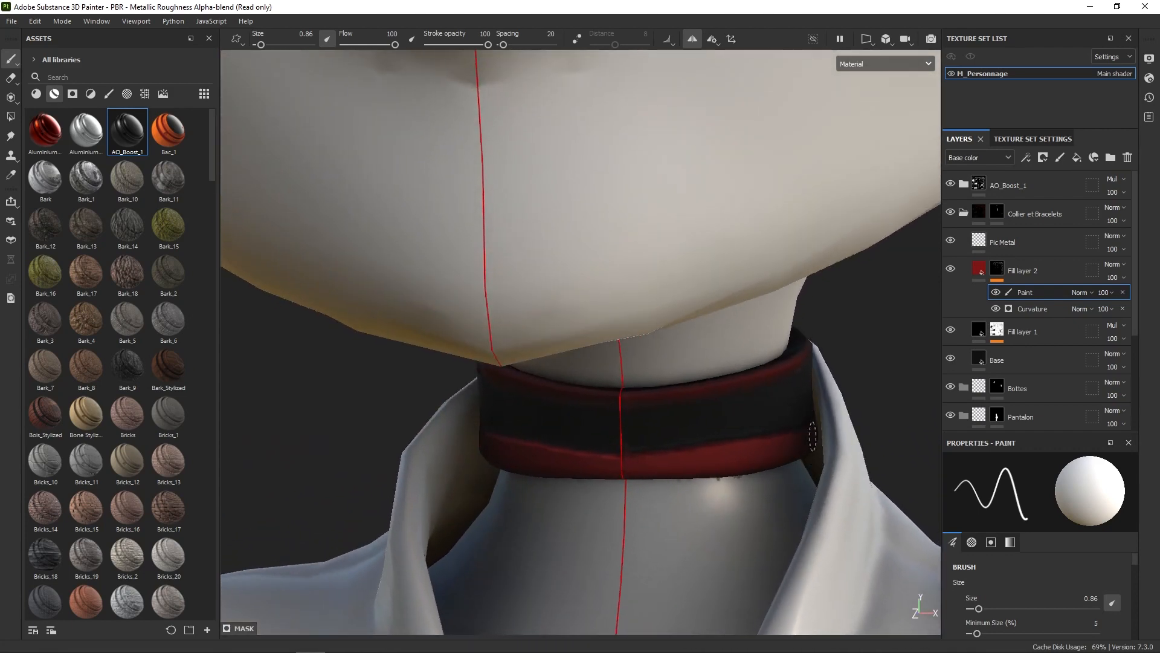
Step: Paint a symmetrical red border along the neck collar's upper rim, from the front around the side to the back
left_click_drag(814, 430, 698, 391, "alt")
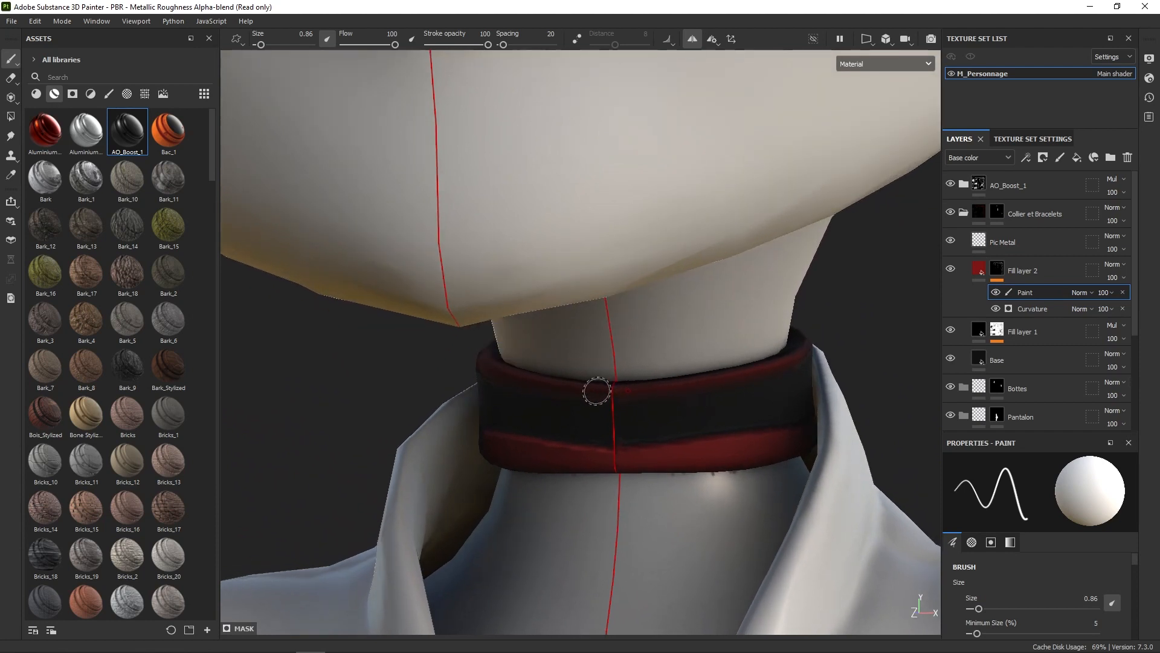
left_click_drag(615, 391, 783, 359)
mouse_move(651, 360)
left_mouse_down("alt")
mouse_move(686, 380)
mouse_move(748, 355)
left_mouse_up("alt")
left_click_drag(820, 341, 836, 327)
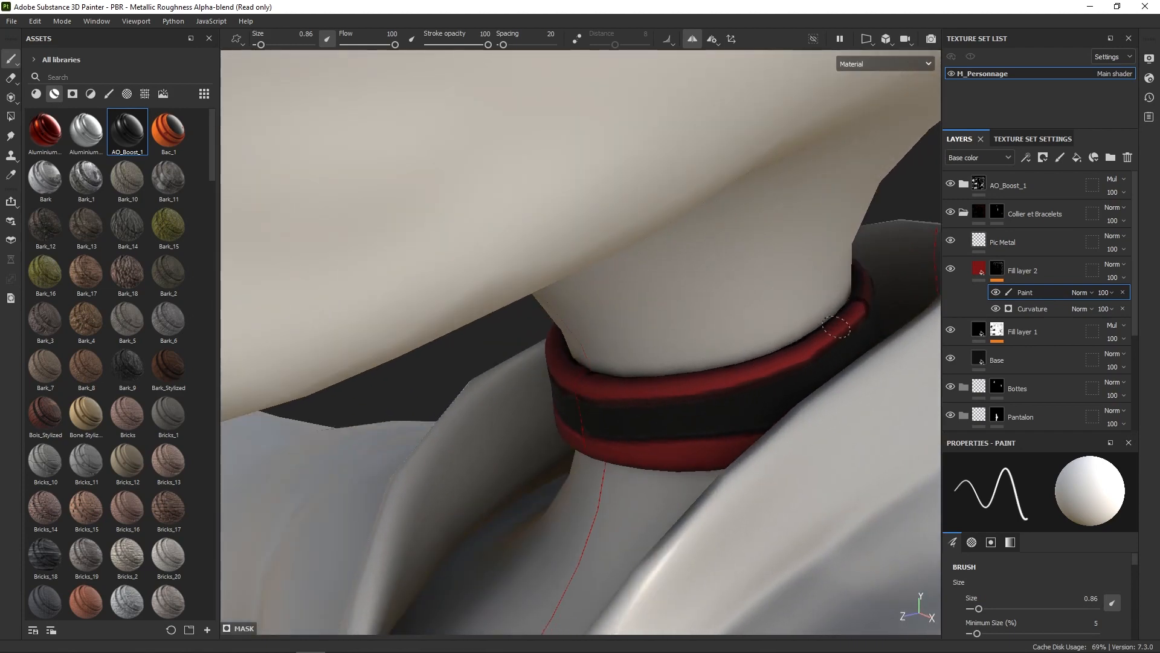
middle_click_drag(871, 284, 816, 397)
left_click_drag(816, 397, 763, 370, "alt")
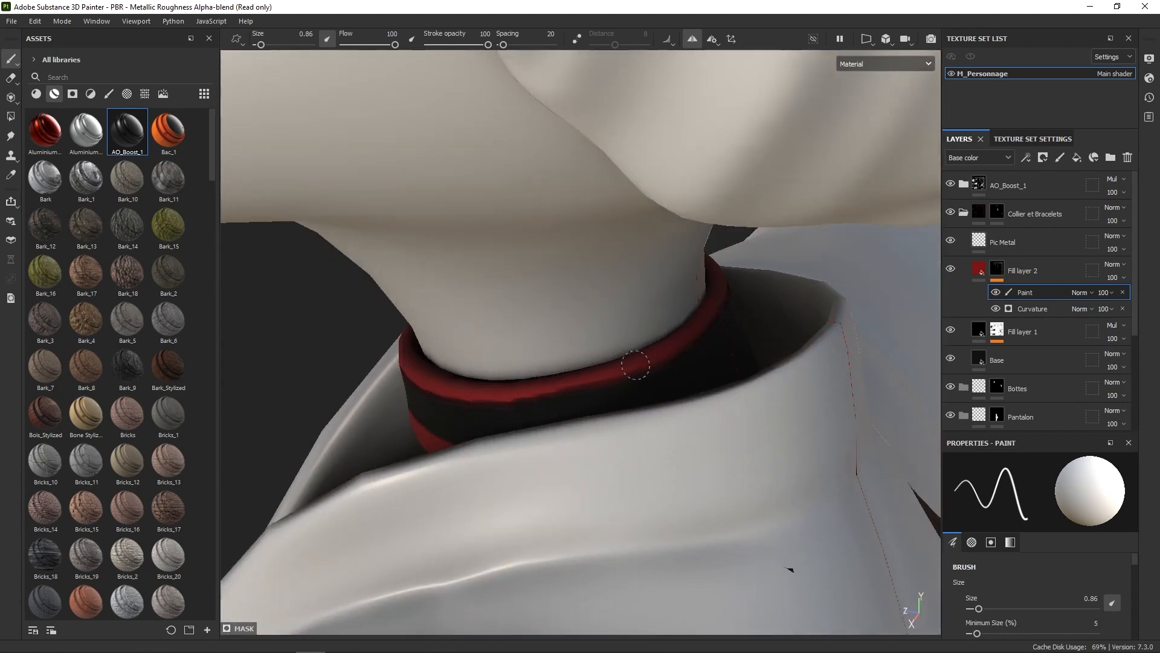
mouse_move(732, 390)
left_mouse_down("alt")
mouse_move(720, 420)
mouse_move(768, 349)
left_mouse_up("alt")
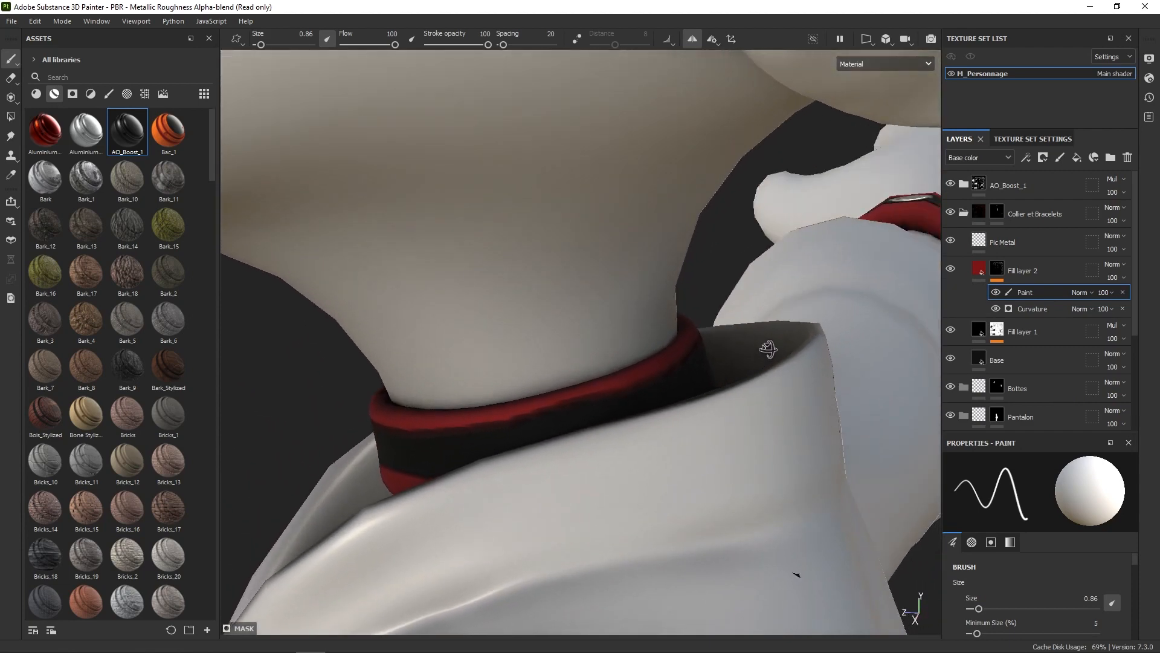
Step: Show the 3D and 2D views side by side, keeping the neck collar in view
right_click_drag(768, 349, 876, 50, "alt")
left_click(867, 39)
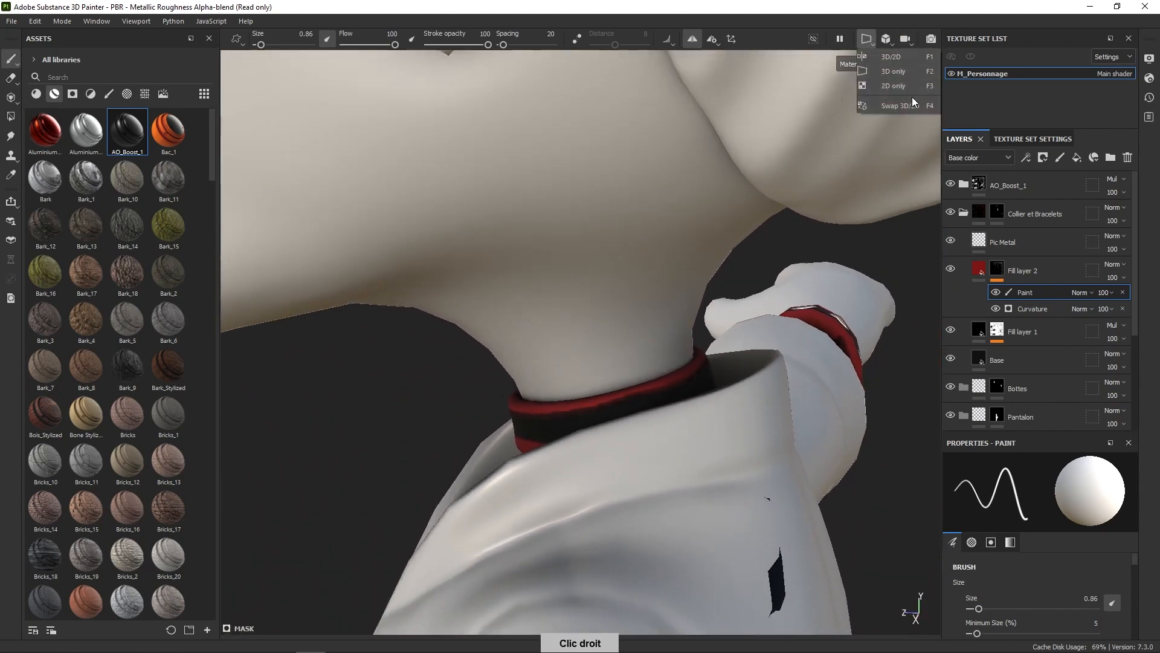
left_click(902, 59)
middle_click_drag(806, 315, 472, 388)
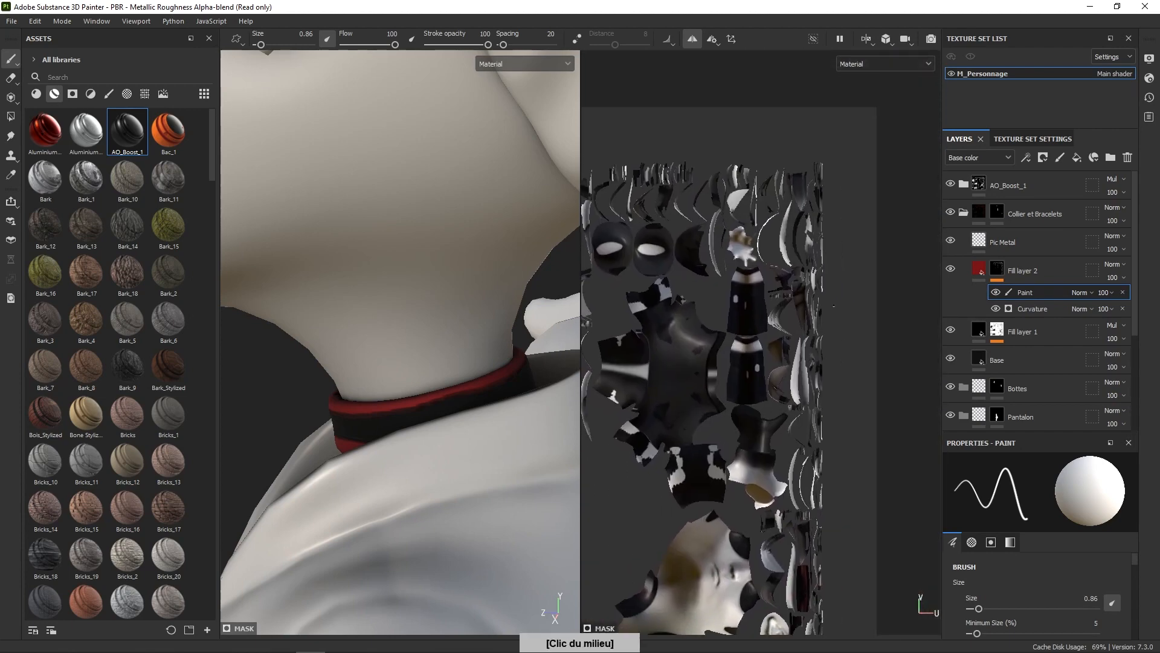
Step: Retouch the neck collar's red borders on its UV shell, painting with white and correcting with black on Fill layer 2's mask
middle_click_drag(834, 305, 838, 143, "alt")
middle_click_drag(777, 391, 818, 622, "alt")
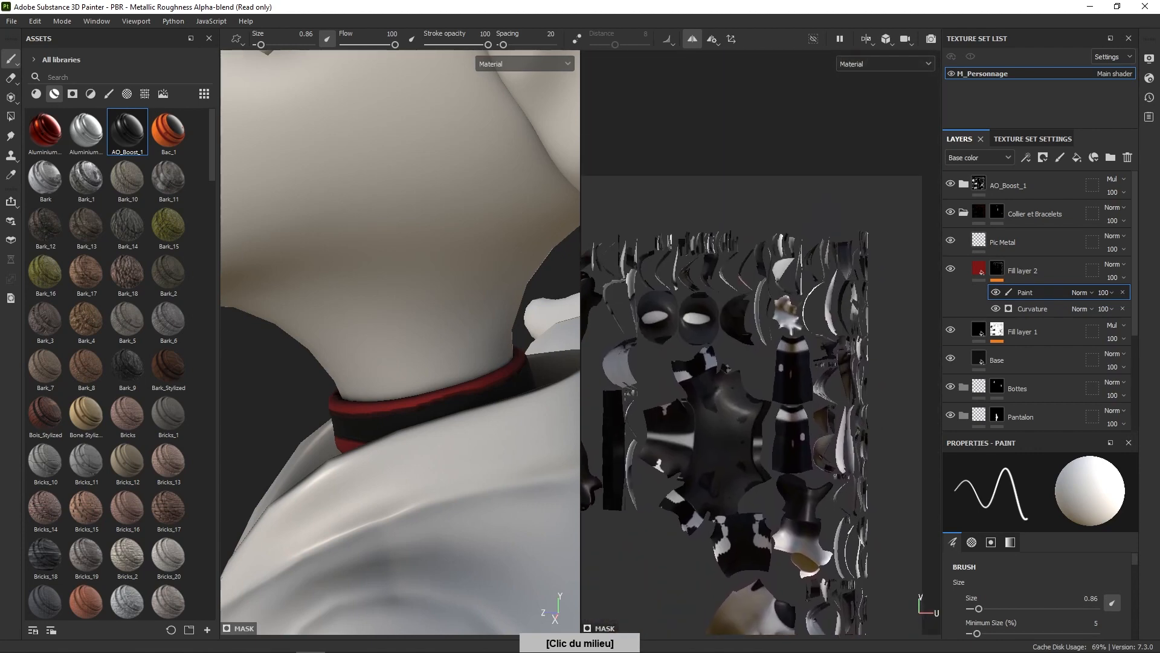
right_click_drag(857, 354, 913, 359, "alt")
middle_click_drag(616, 275, 909, 282, "alt")
right_click_drag(702, 268, 747, 269, "alt")
middle_click_drag(702, 268, 897, 314, "alt")
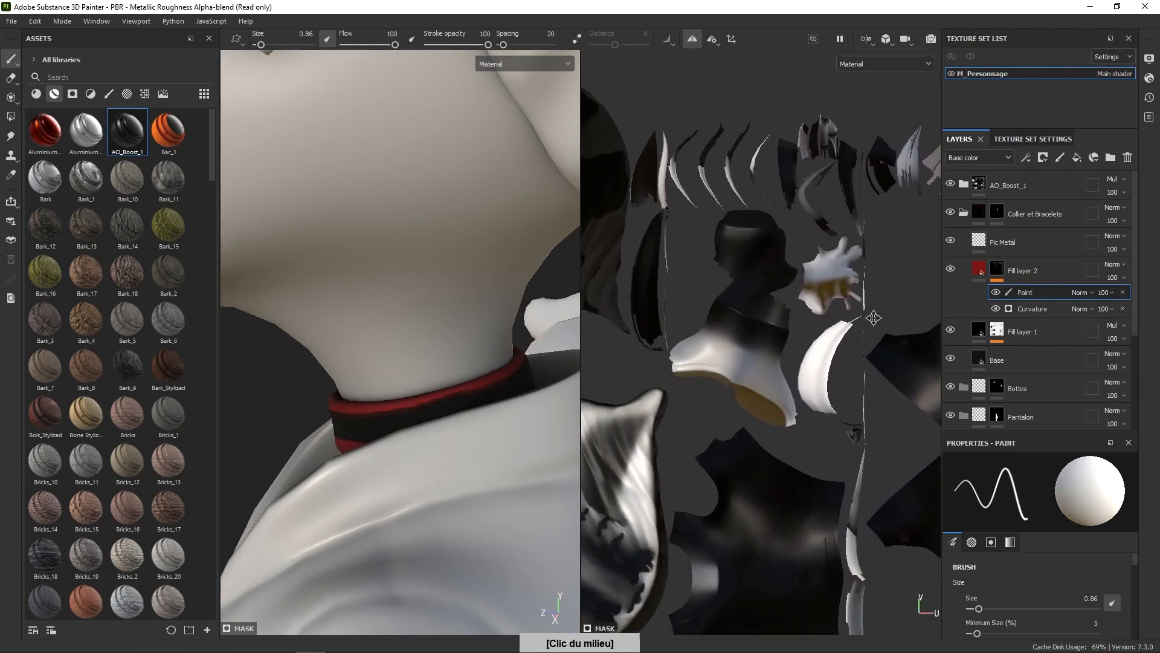
scroll(896, 327, "up", 6)
middle_click_drag(895, 405, 838, 290)
scroll(786, 363, "down", 3)
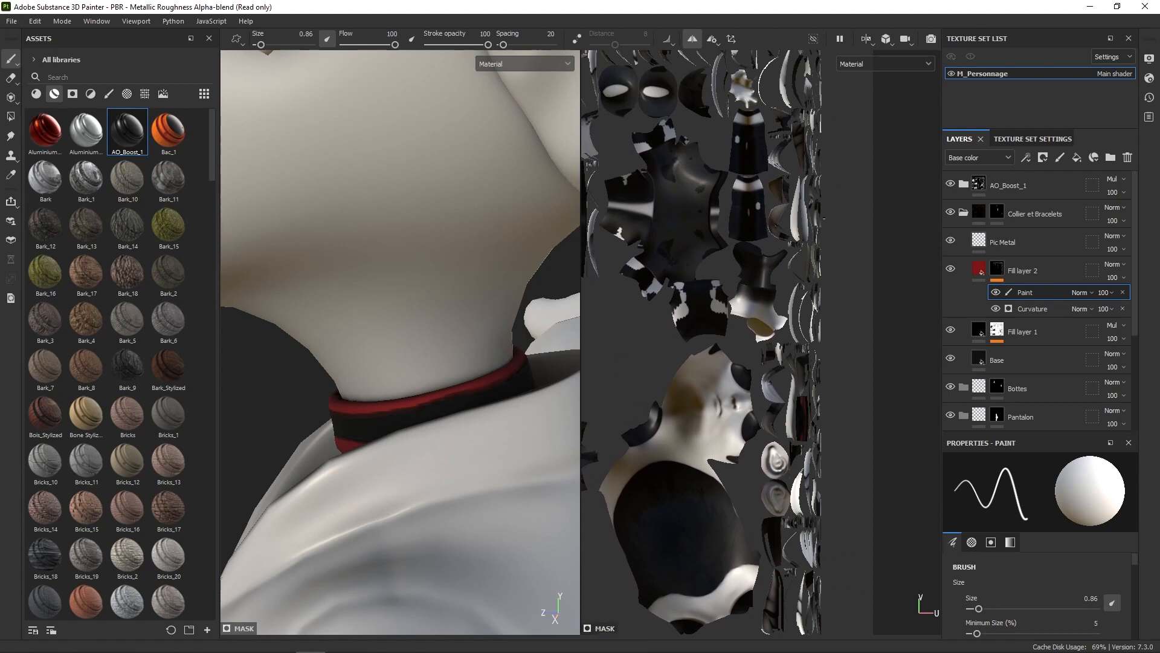
right_click_drag(785, 594, 795, 416)
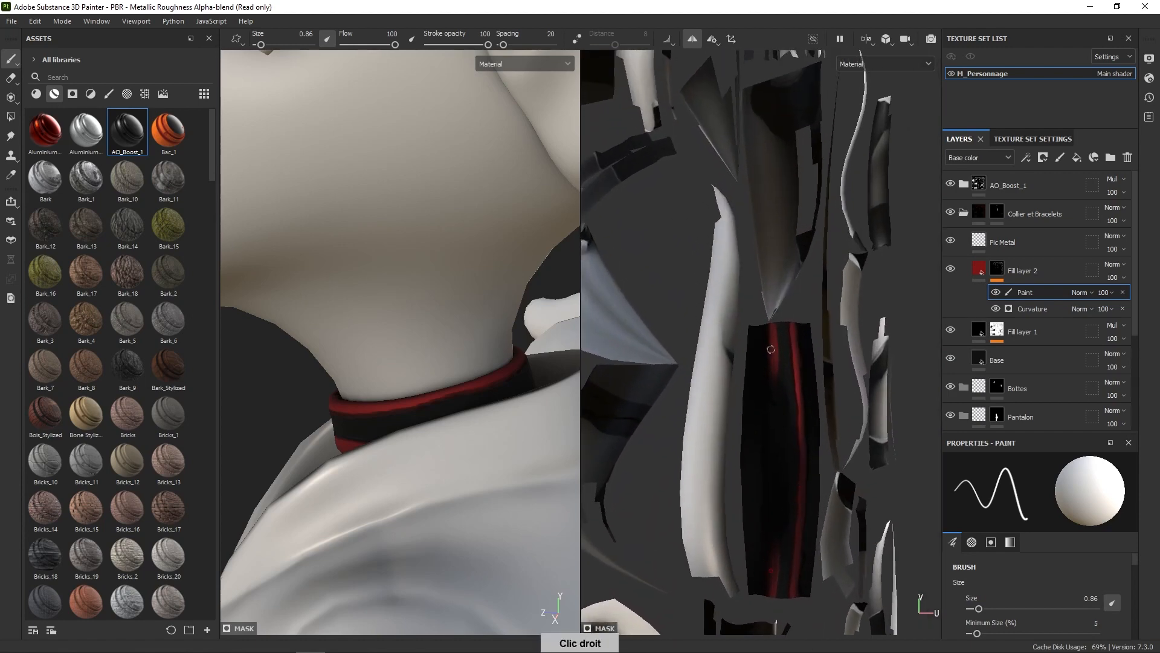
right_click_drag(771, 350, 772, 349)
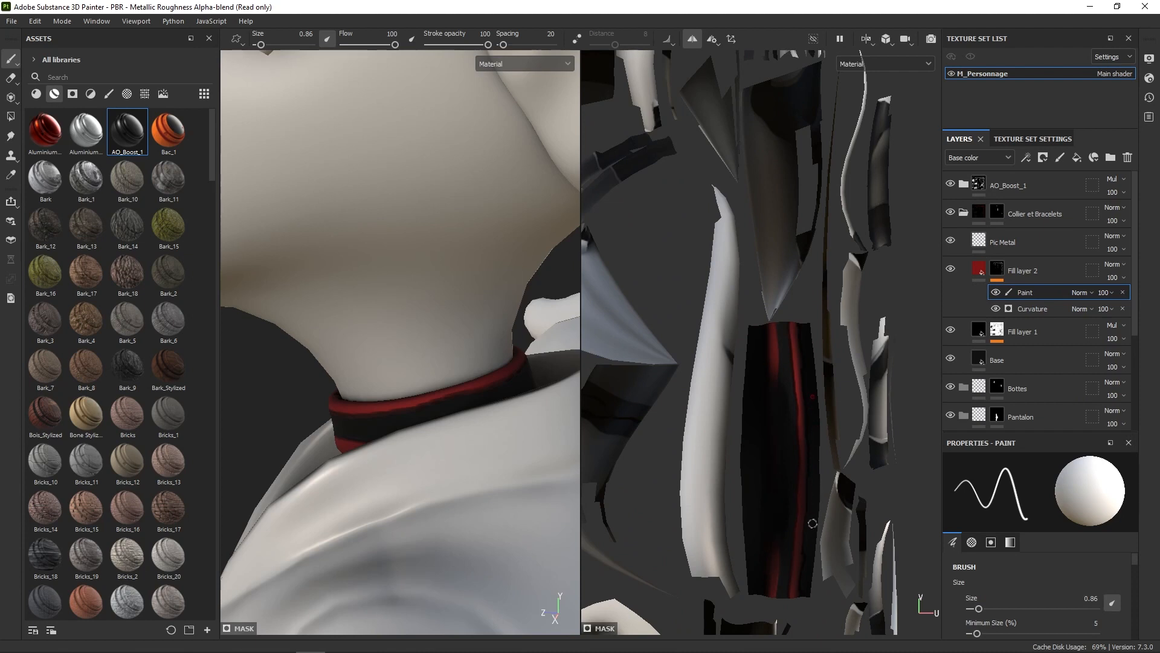
key("x")
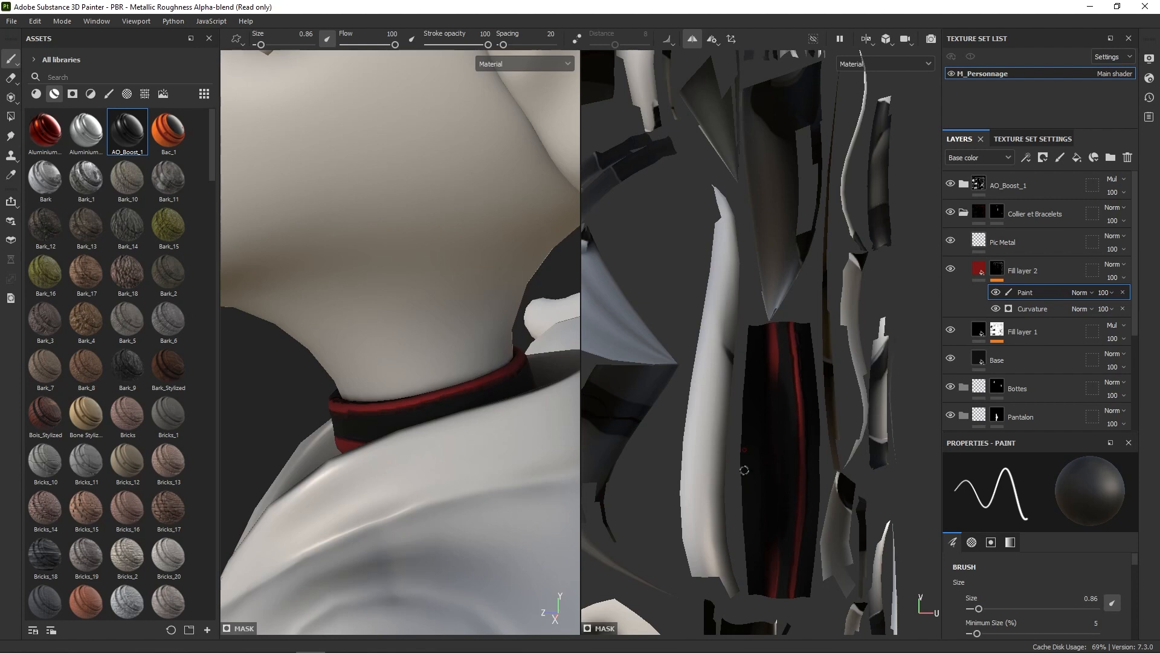
Step: Stamp four mirrored metal studs at even intervals along the collar's UV shell on the Pic Metal layer, with brush size 1.2
right_click_drag(744, 469, 727, 275)
right_click_drag(780, 383, 783, 417)
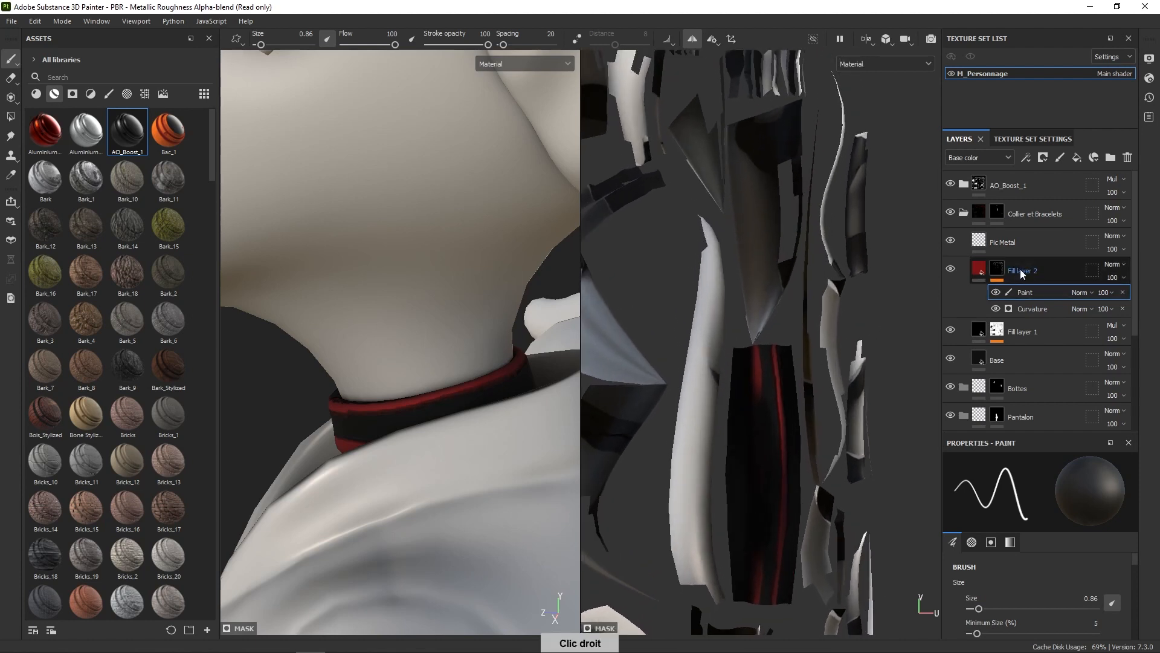
left_click(1003, 241)
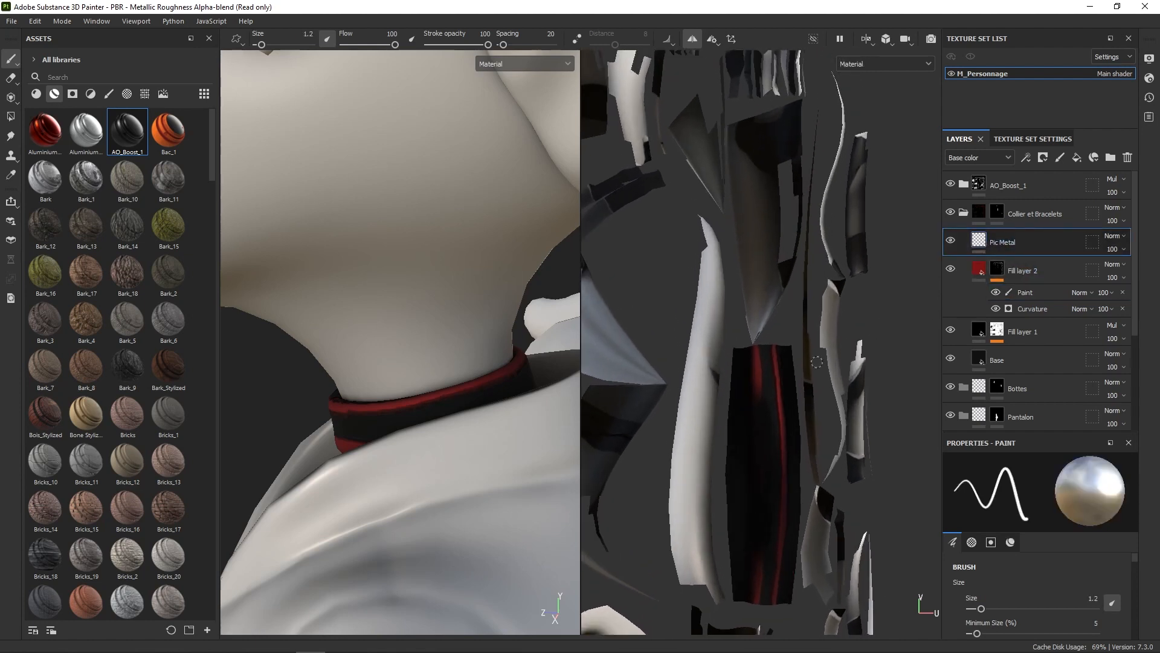
left_click(766, 355)
left_click(767, 379)
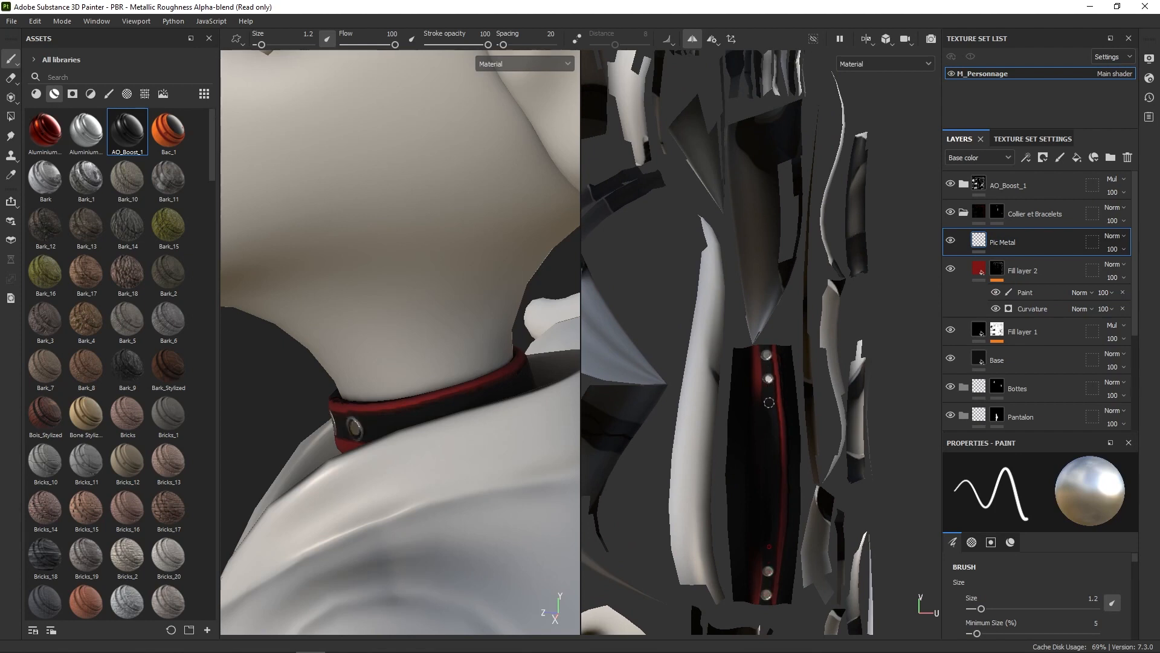
left_click(769, 403)
left_click(770, 425)
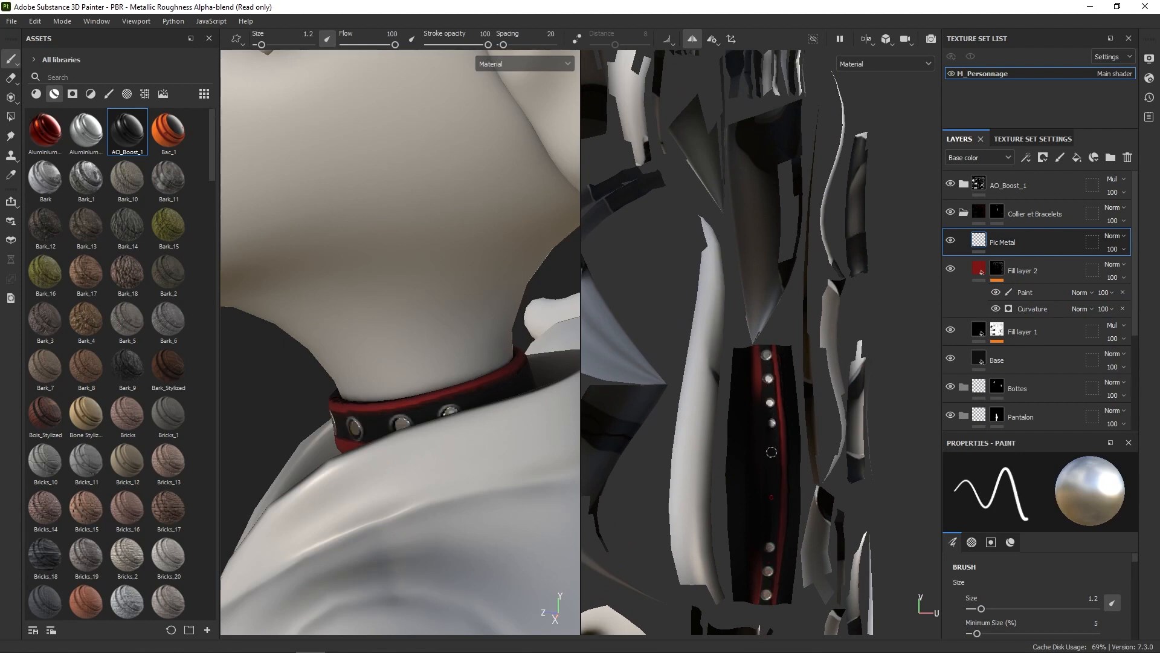
left_click(771, 443)
left_click(772, 465)
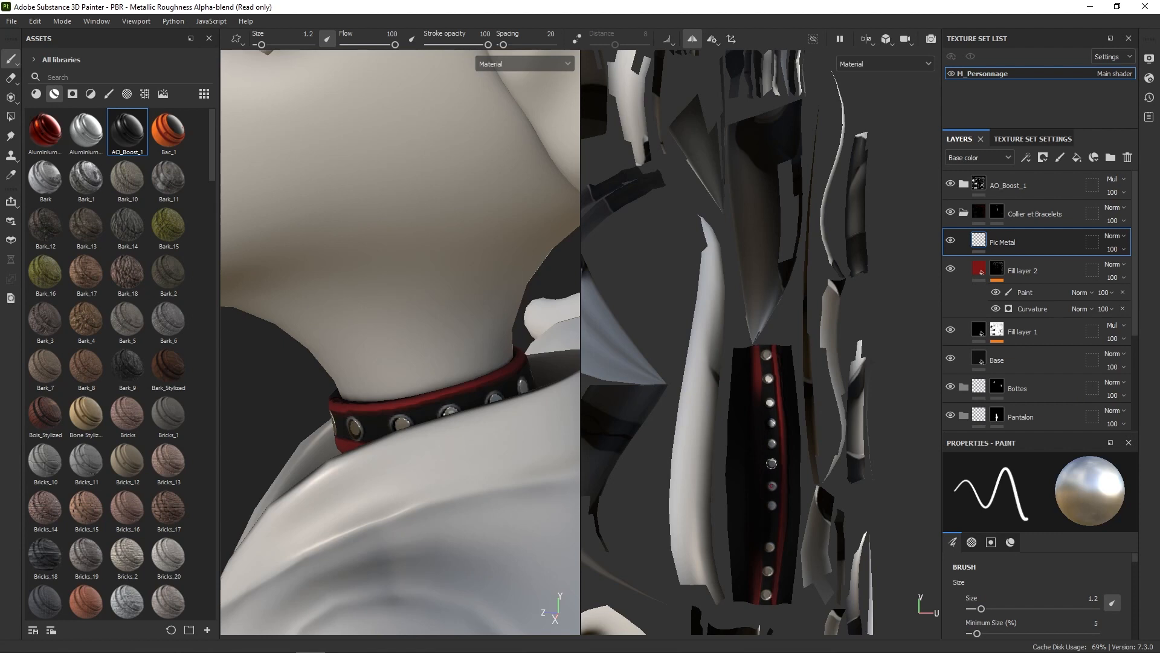
key("ctrl+z")
key("ctrl+z")
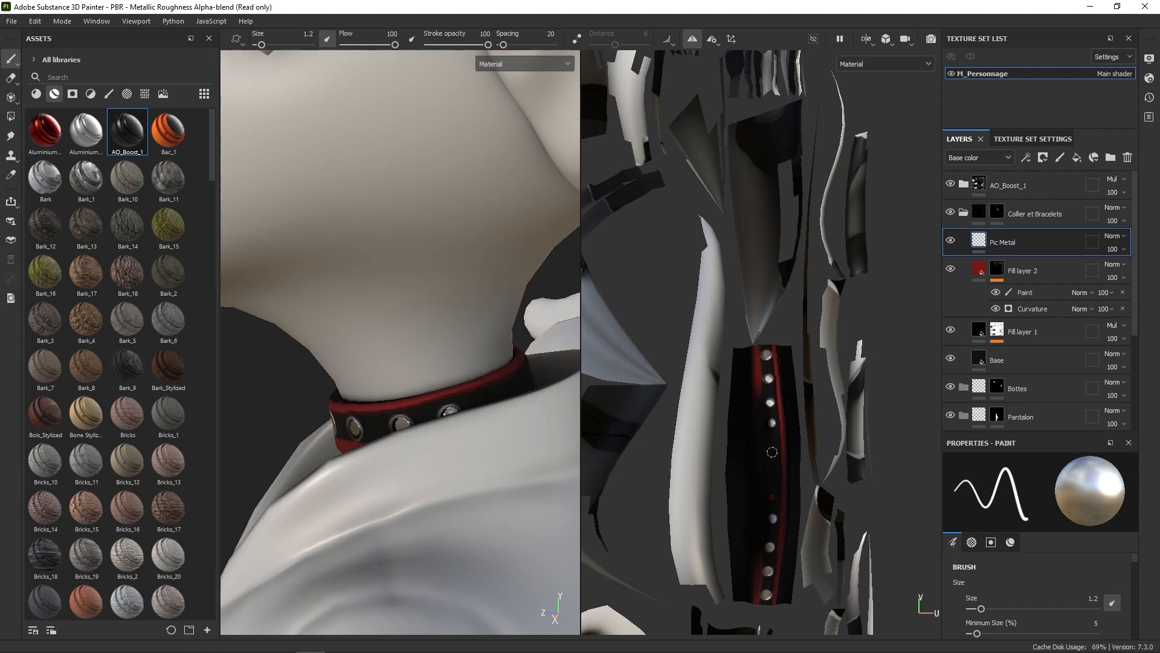
Step: Stamp two more evenly spaced metal studs to complete the row at the middle of the collar's UV shell
left_click(772, 451)
left_click(772, 473)
right_click_drag(813, 502, 701, 387, "alt")
Step: Stamp one large metal stud at the front centre of the black belt, with brush size 4.55
left_click_drag(489, 397, 415, 454, "alt")
right_click_drag(416, 454, 389, 378, "alt")
middle_click_drag(435, 480, 471, 192, "alt")
mouse_move(445, 421)
right_mouse_down("alt")
mouse_move(463, 393)
mouse_move(446, 478)
mouse_move(446, 592)
mouse_move(453, 423)
right_mouse_up("alt")
scroll(703, 402, "up", 1)
left_click(454, 422)
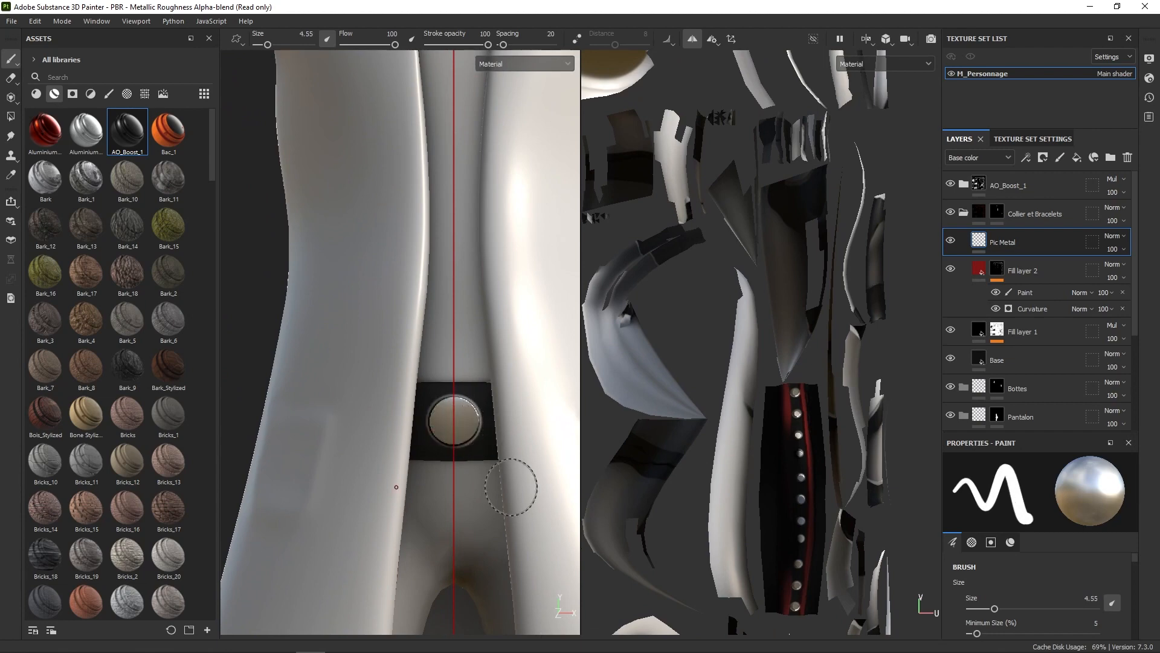
Step: Paint red borders along the belt's edges on its UV shell using the Paint effect on Fill layer 2's mask, with brush size 1.86
right_click_drag(511, 487, 552, 244, "alt")
right_click_drag(709, 435, 786, 242, "alt")
right_click_drag(766, 417, 836, 171, "alt")
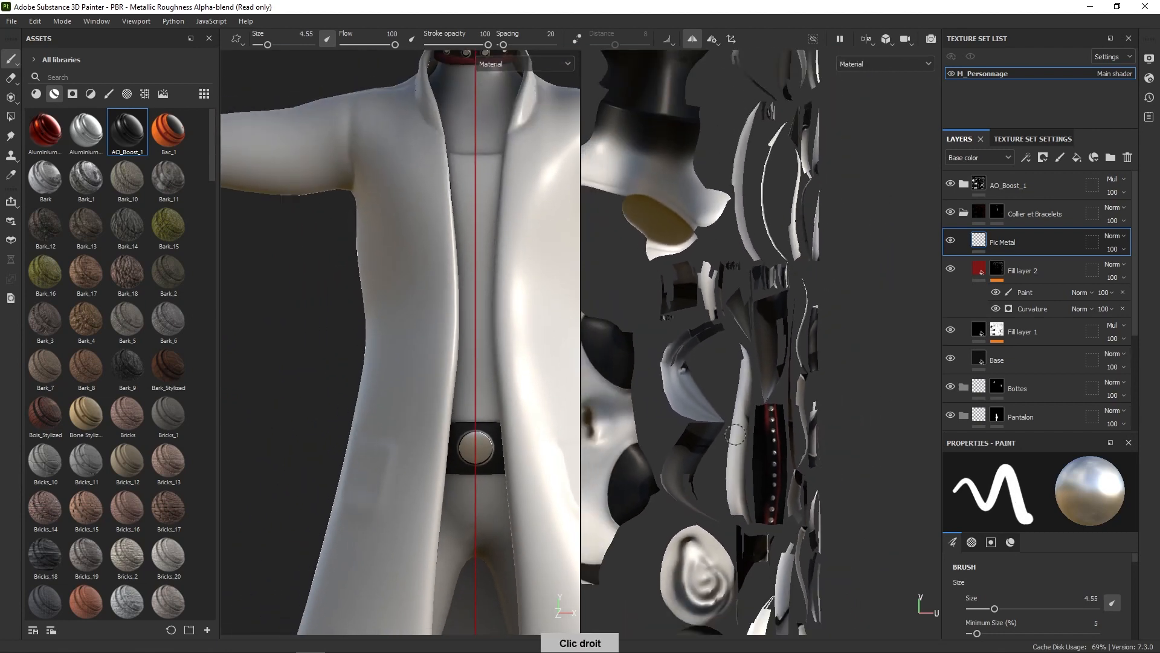
middle_click_drag(736, 434, 868, 354, "alt")
right_click_drag(831, 389, 787, 218, "alt")
mouse_move(787, 218)
middle_mouse_down("alt")
mouse_move(780, 433)
mouse_move(689, 631)
middle_mouse_up("alt")
middle_click_drag(774, 375, 778, 437, "alt")
mouse_move(615, 452)
middle_mouse_down("alt")
mouse_move(787, 415)
mouse_move(931, 408)
middle_mouse_up("alt")
middle_click_drag(701, 417, 829, 433, "alt")
middle_click_drag(877, 466, 805, 437, "alt")
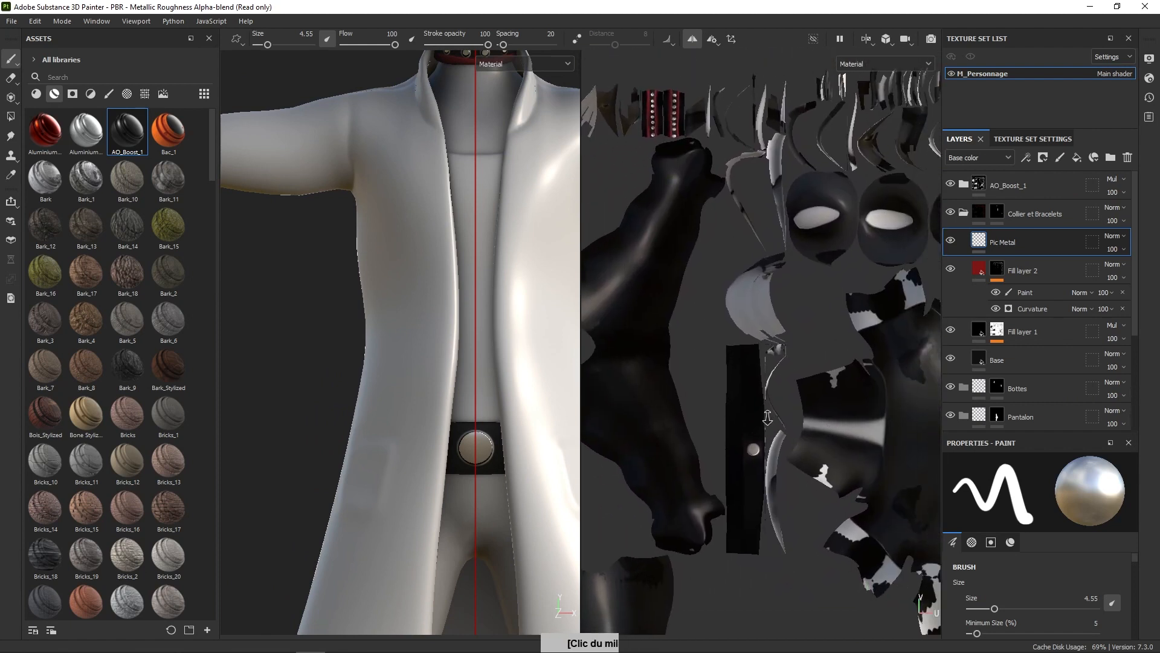
right_click_drag(760, 436, 743, 546, "alt")
right_click_drag(750, 461, 751, 536, "alt")
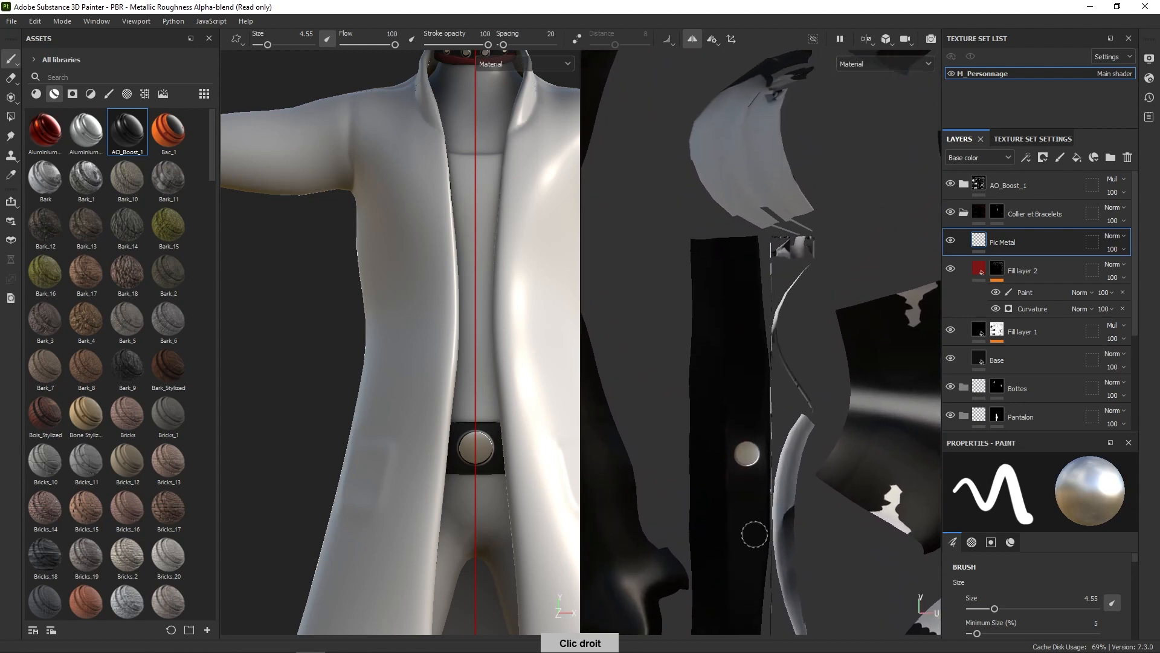
left_click(988, 294)
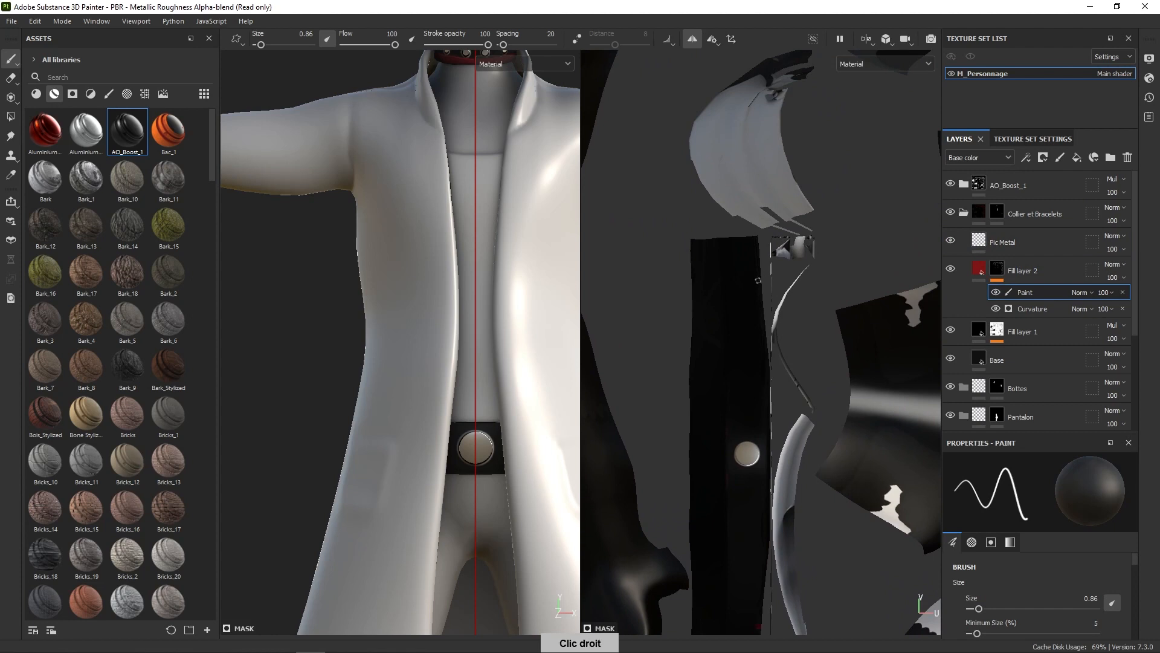
right_click_drag(758, 280, 763, 280, "ctrl")
scroll(723, 271, "up", 1)
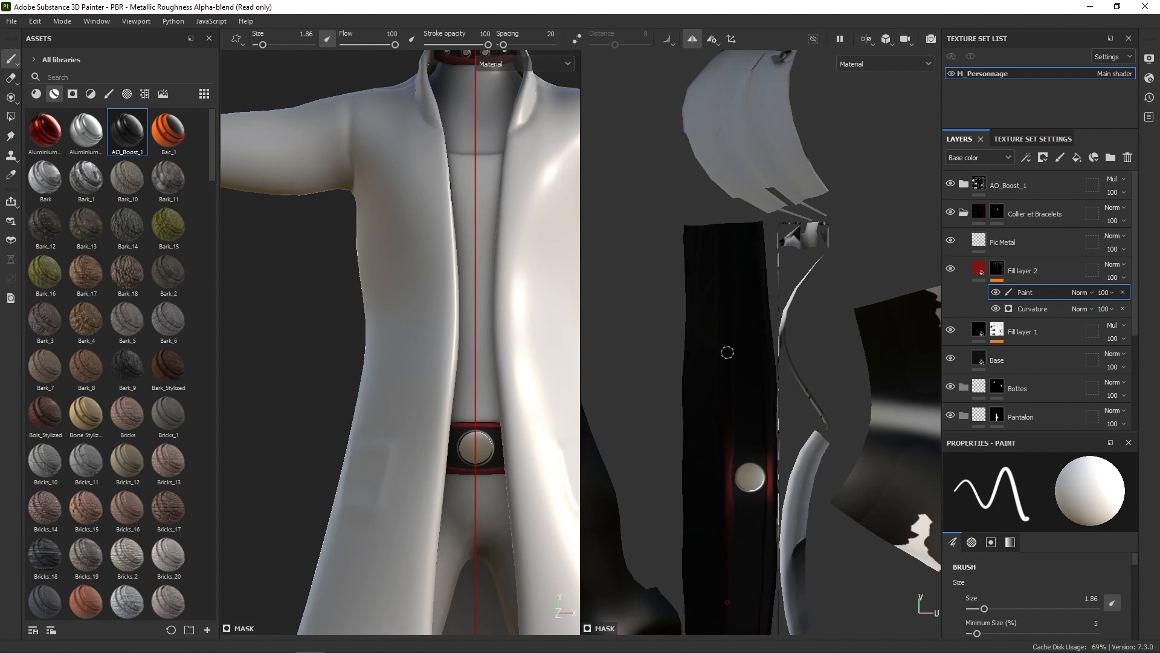
middle_click_drag(745, 489, 728, 364)
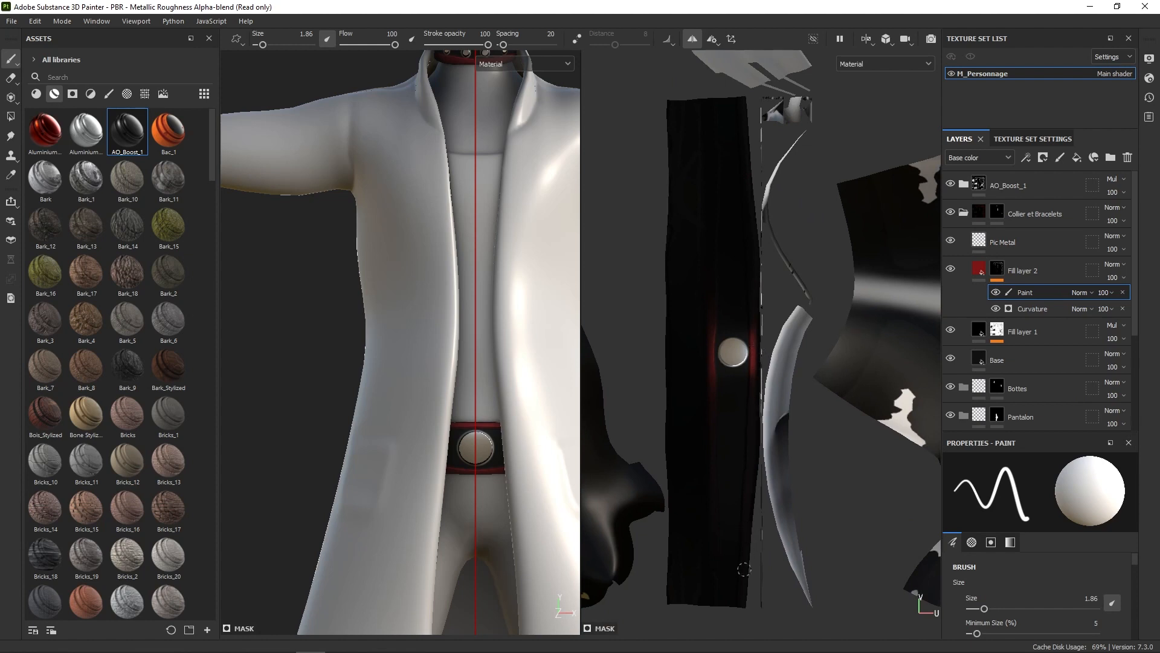
Step: Copy the Base, Fill layer 1 and Fill layer 2 layers from the Collier et Bracelets folder into the Blouson folder
right_click_drag(755, 464, 769, 284, "alt")
right_click_drag(470, 504, 438, 297, "alt")
right_click_drag(470, 505, 487, 300, "alt")
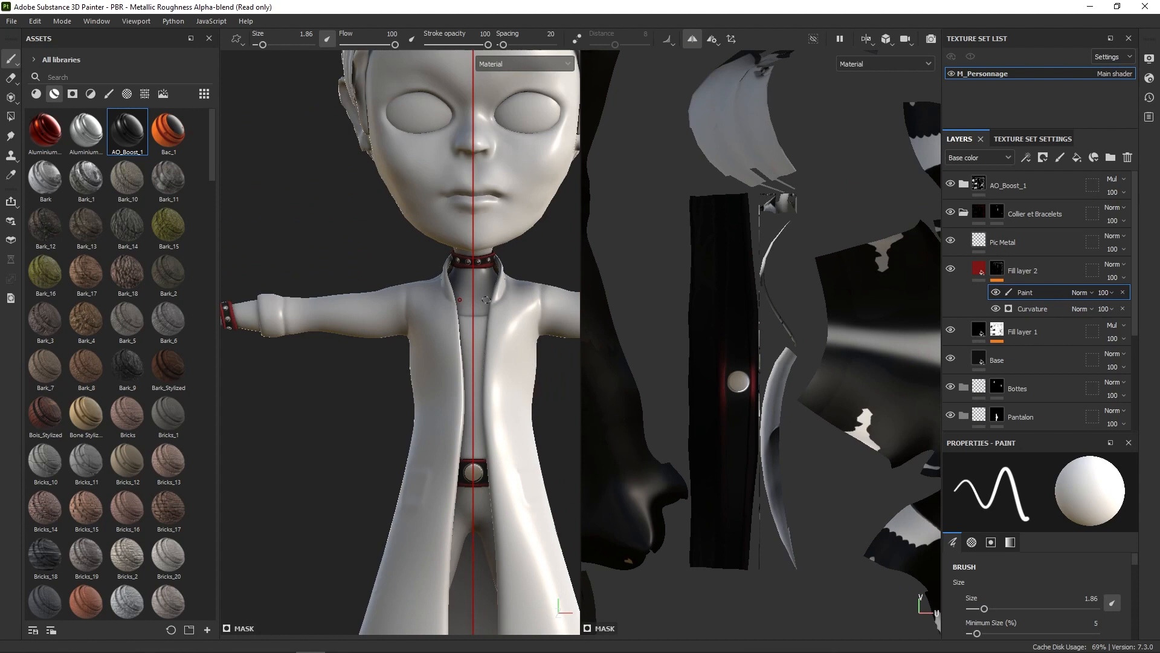
left_click(1020, 360)
left_click(1038, 332, "ctrl")
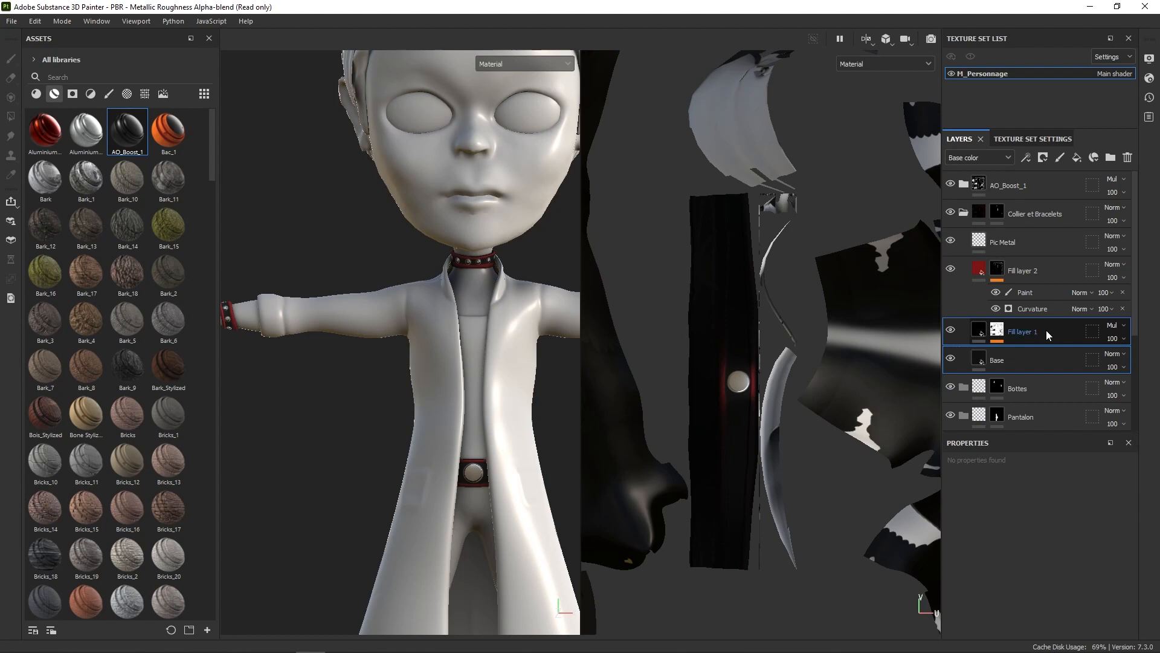
left_click(1049, 268, "ctrl")
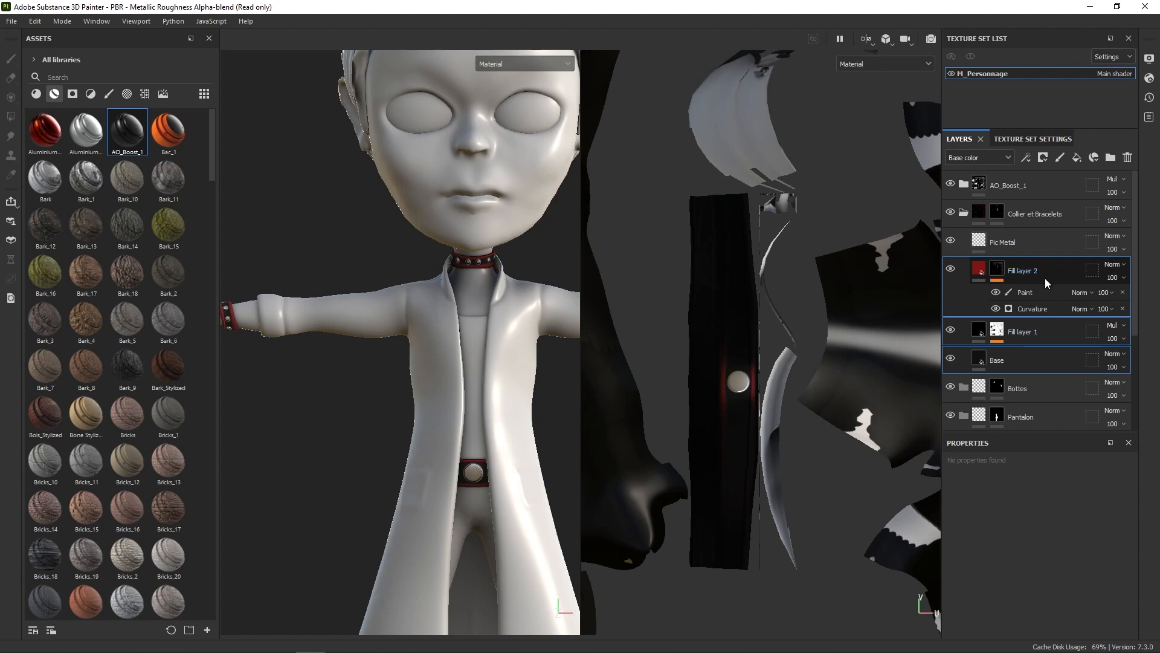
left_click_drag(1046, 281, 1028, 214)
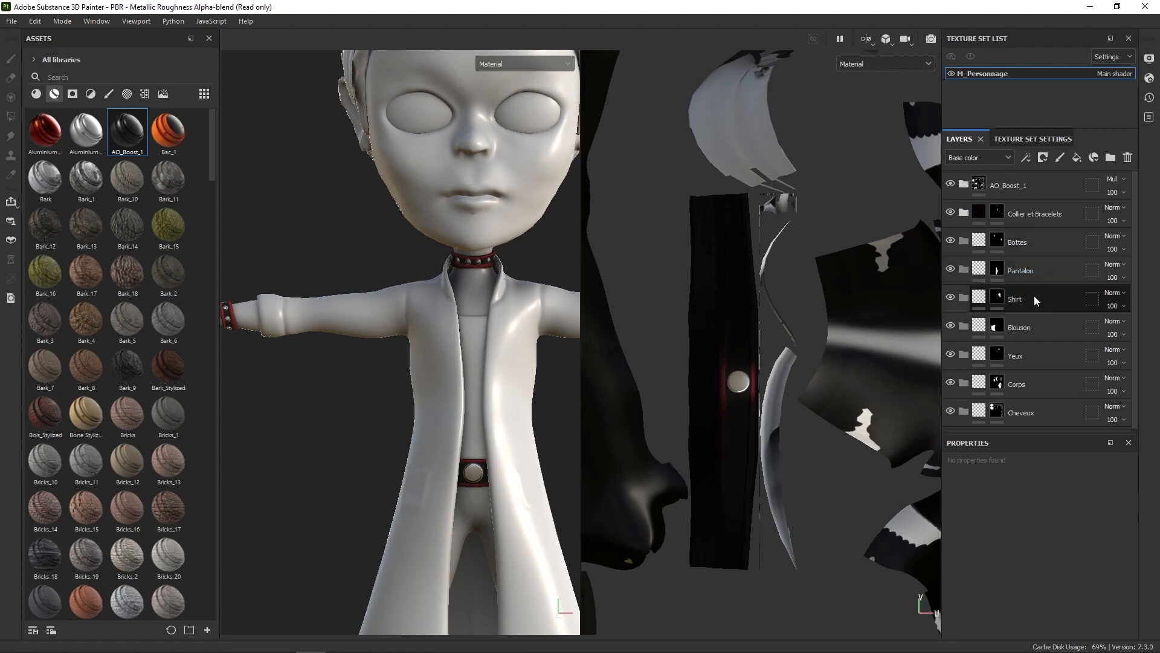
left_click(1039, 323)
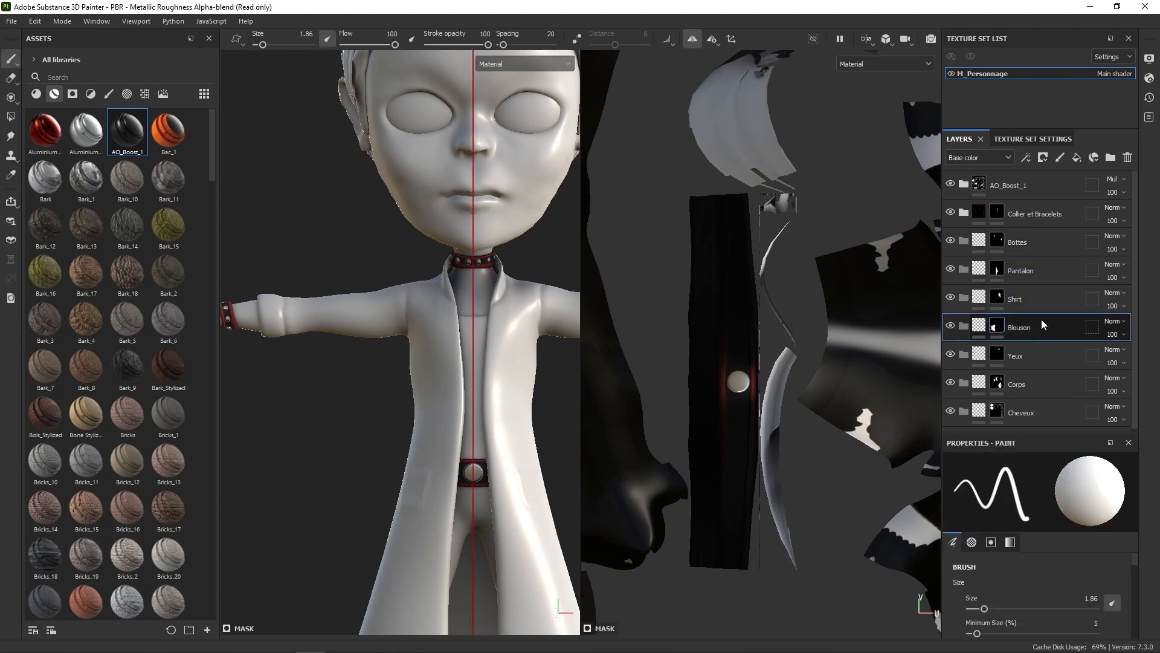
key("ctrl+v")
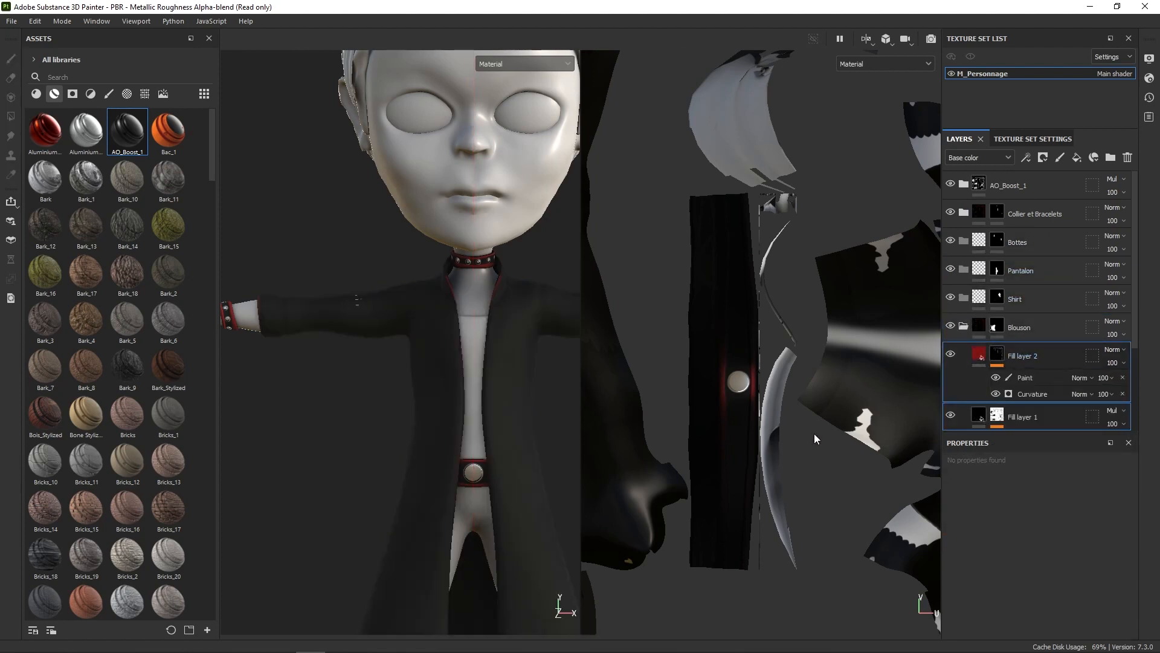
Step: Examine the black material on the jacket from the side and the back, up to the collar area
right_click_drag(542, 505, 487, 499, "alt")
middle_click_drag(487, 499, 392, 345, "alt")
left_click_drag(488, 384, 383, 403, "alt")
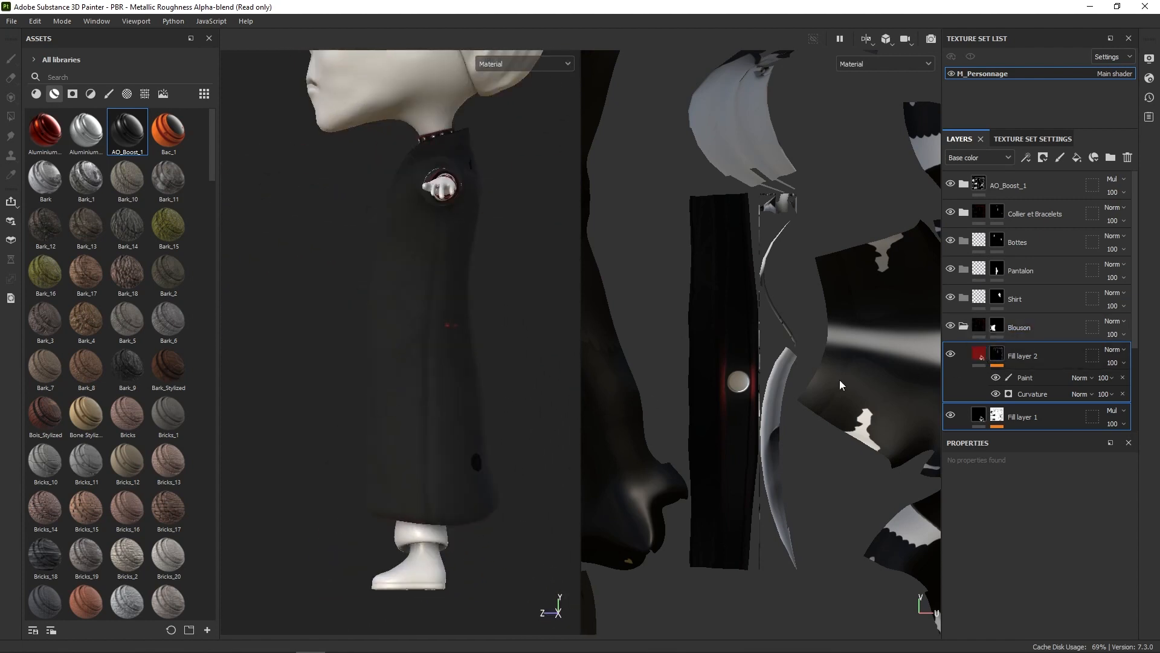
left_click_drag(542, 413, 492, 337, "alt")
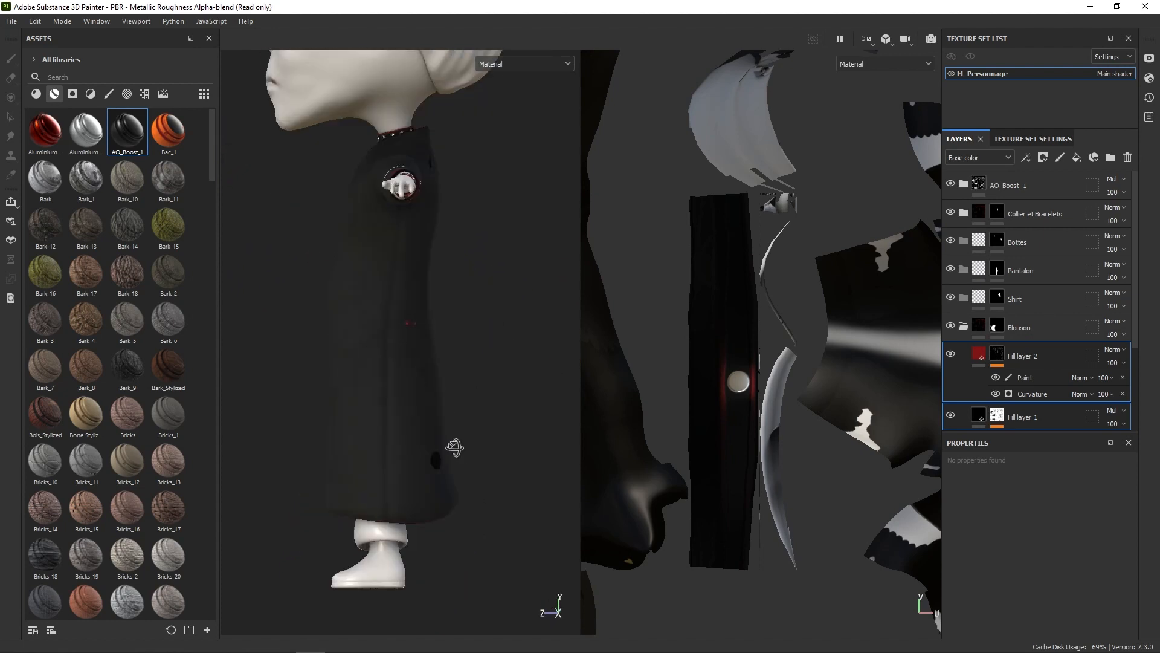
left_click_drag(454, 448, 330, 468, "alt")
right_click_drag(450, 194, 451, 308, "alt")
middle_click_drag(451, 309, 451, 482, "alt")
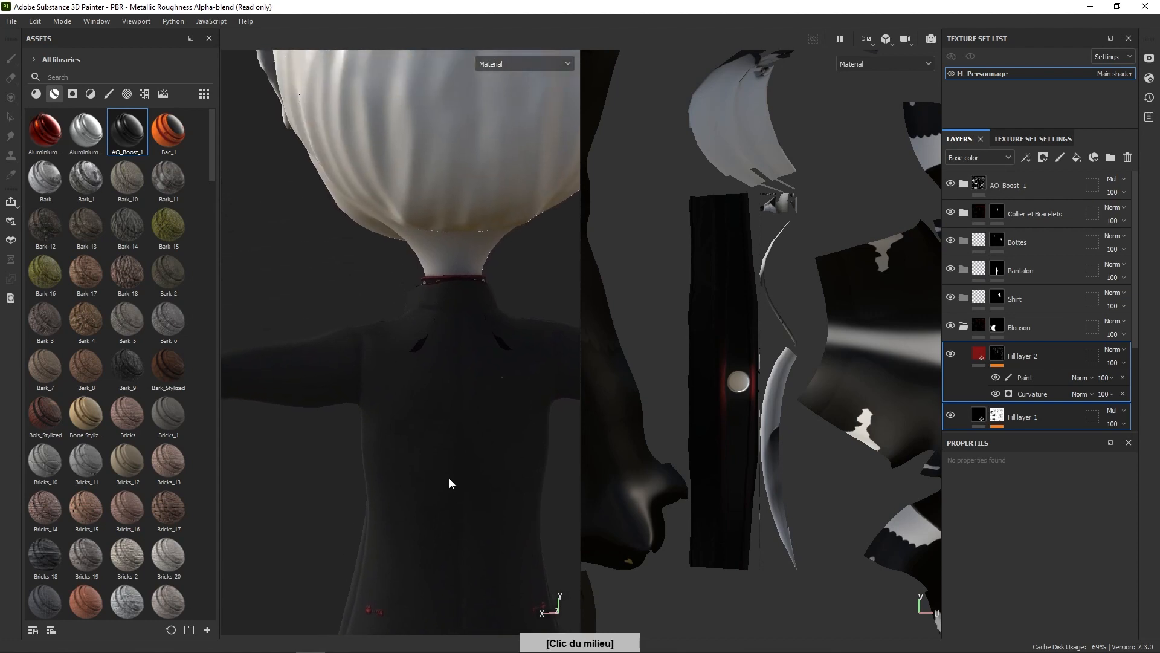
right_click_drag(450, 482, 443, 349, "alt")
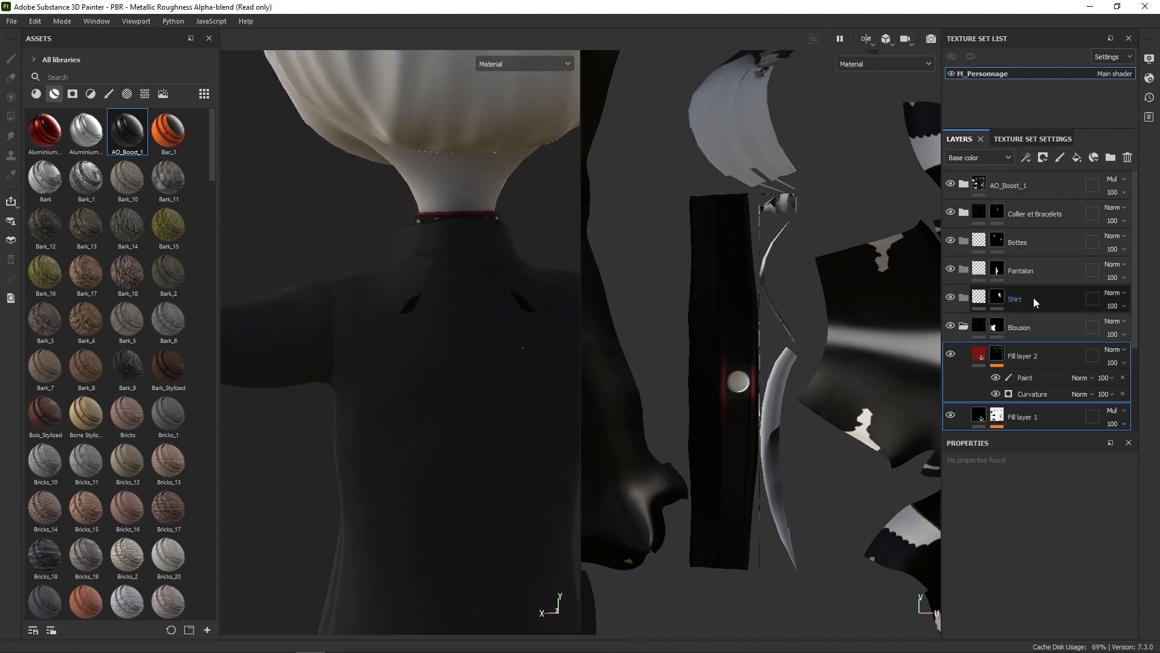
Step: Remove the ambient occlusion map from the texture set's mesh maps and check the jacket from the back around to the front
left_click(1035, 139)
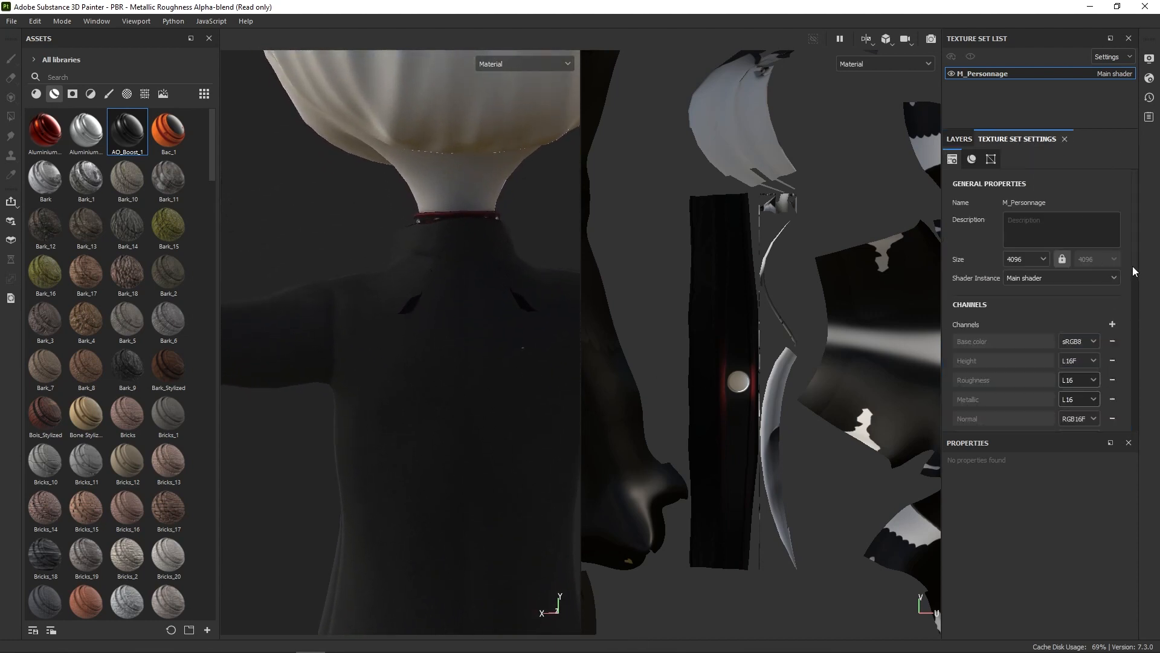
left_click_drag(1135, 267, 1135, 417)
left_click(1111, 327)
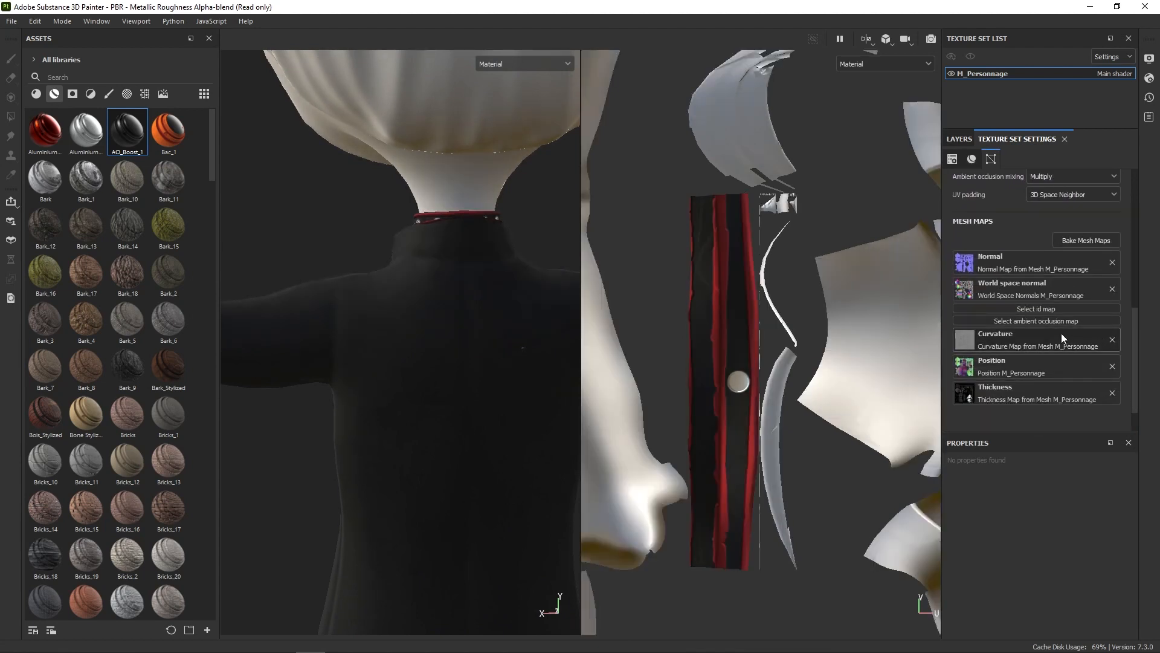
left_click_drag(573, 465, 557, 385, "alt")
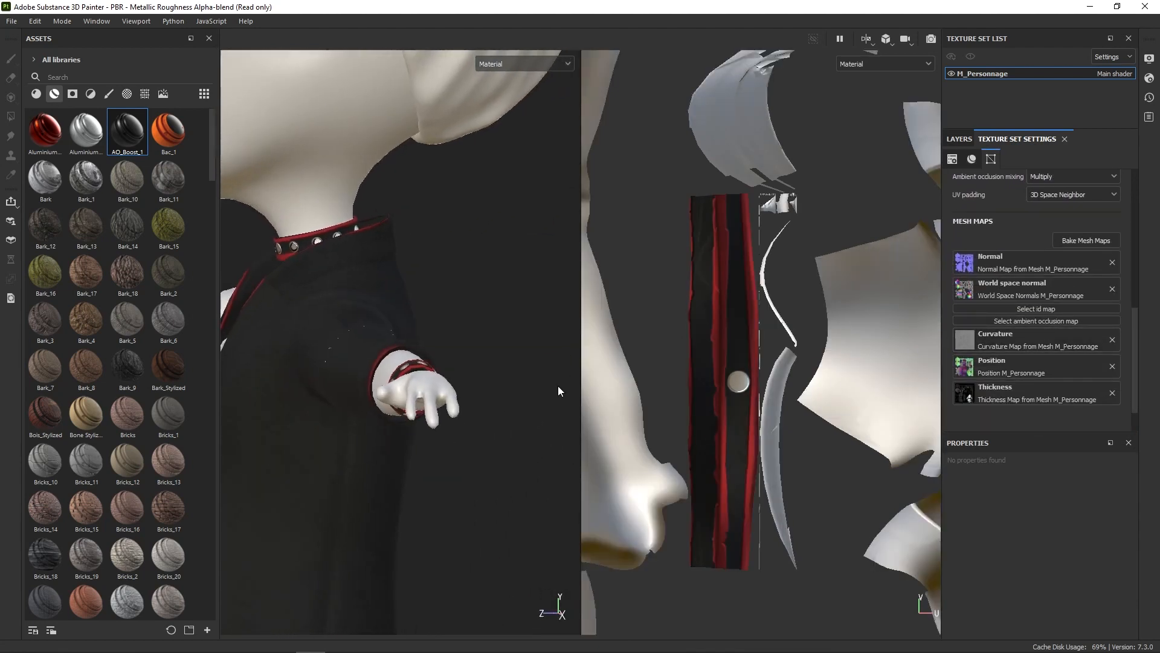
left_click_drag(489, 442, 582, 430, "alt")
left_click_drag(520, 456, 556, 470, "alt")
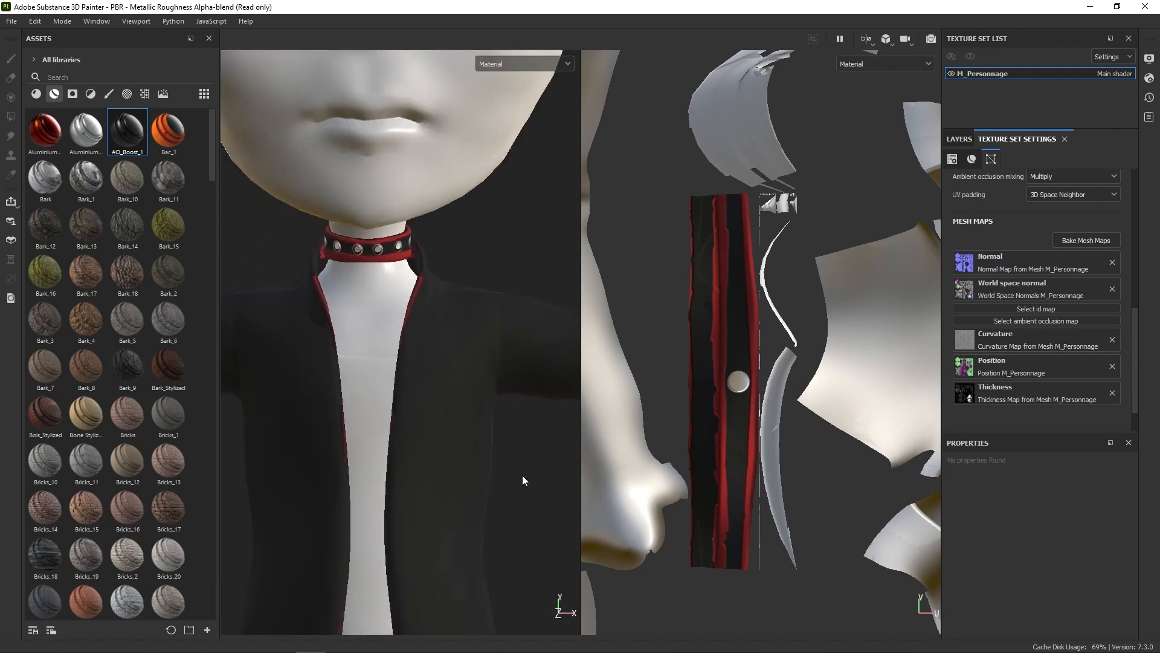
Step: Examine the jacket's front opening, shoulder and sleeve up close, and the full figure from the front
right_click_drag(523, 476, 497, 330, "alt")
middle_click_drag(496, 334, 489, 384, "alt")
right_click_drag(490, 383, 489, 550, "alt")
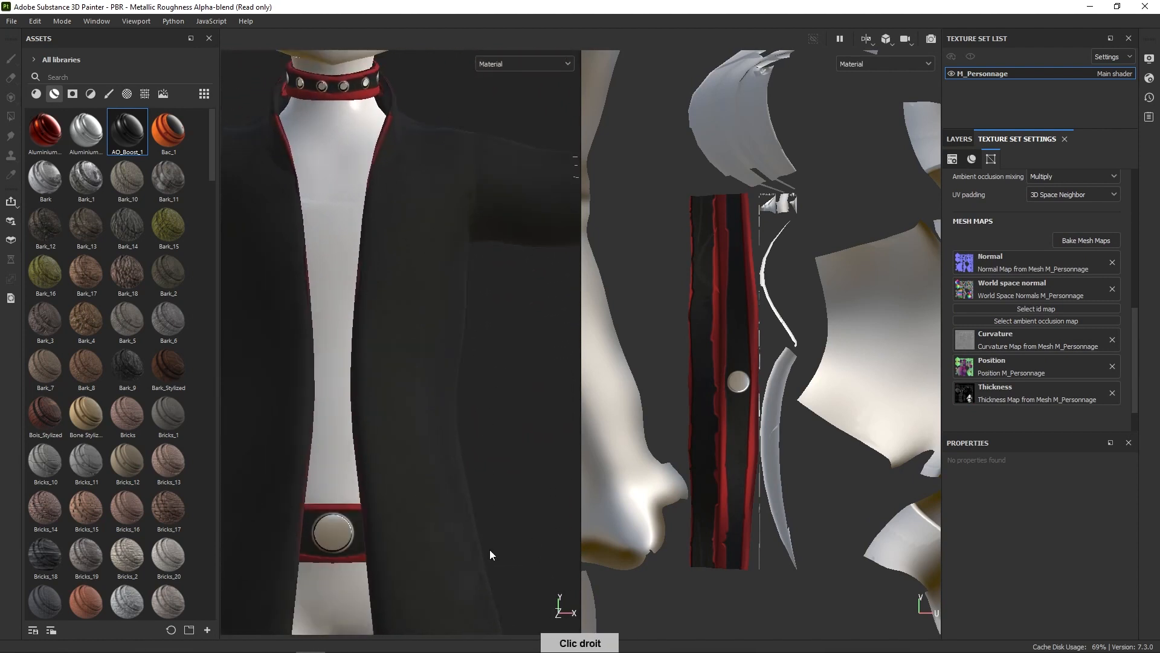
middle_click_drag(489, 549, 422, 599, "alt")
right_click_drag(421, 594, 523, 555, "alt")
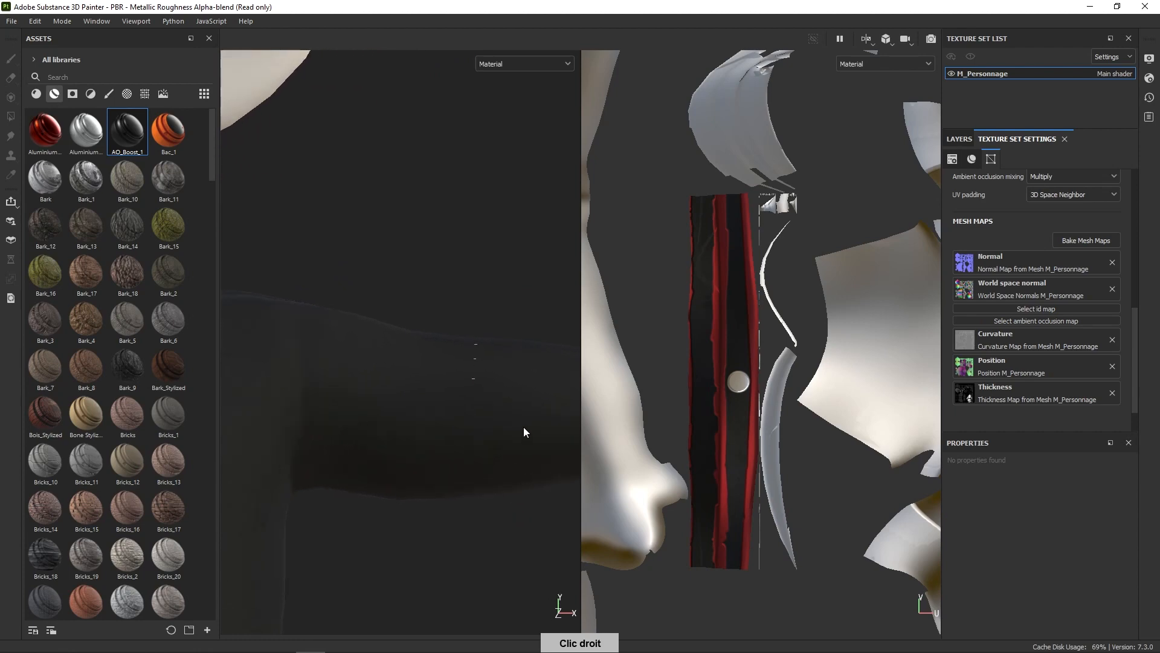
right_click_drag(496, 425, 397, 416, "alt")
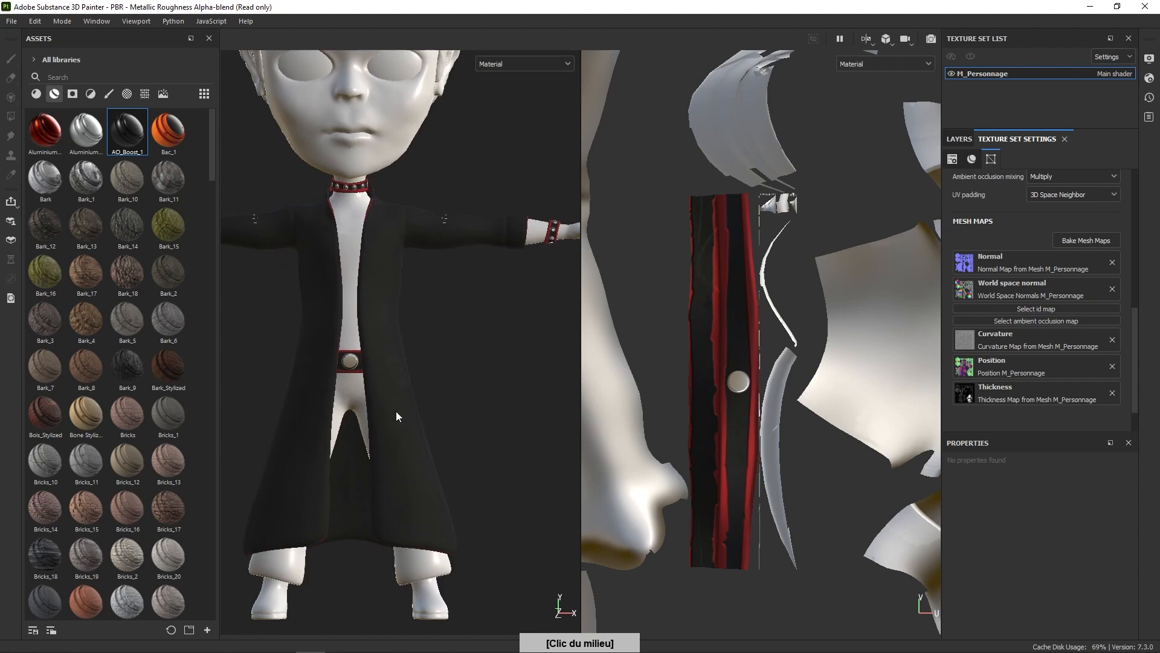
middle_click_drag(397, 416, 447, 435, "alt")
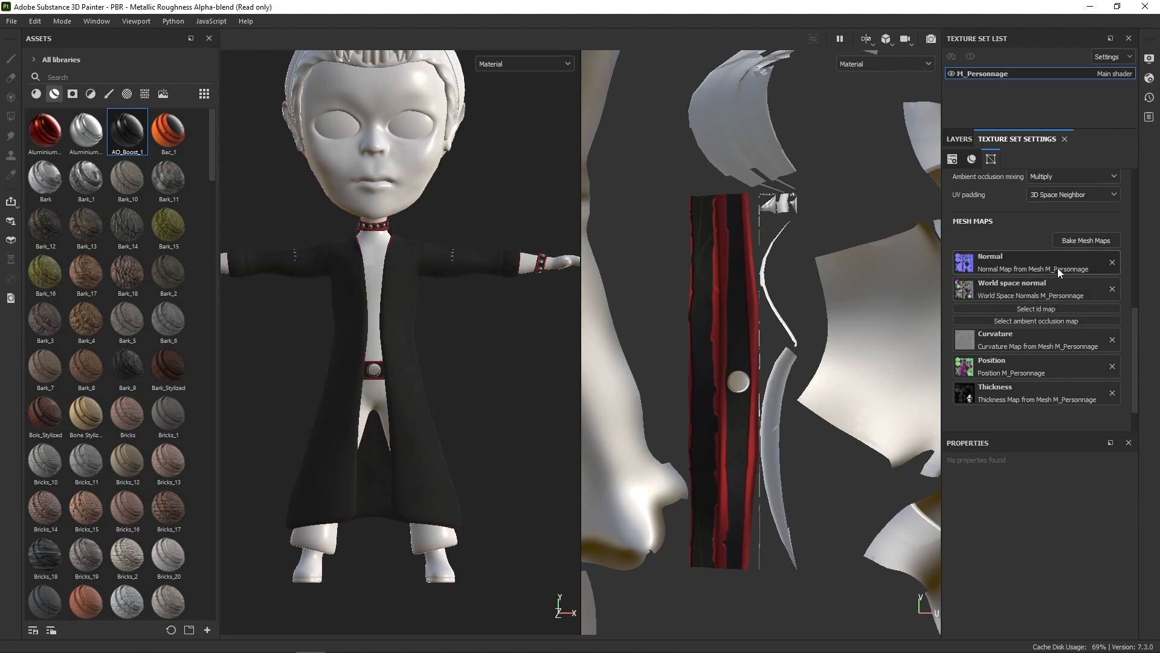
Step: Lower the roughness of the Base layer in the Blouson folder to make the jacket's black material shinier
left_click(959, 138)
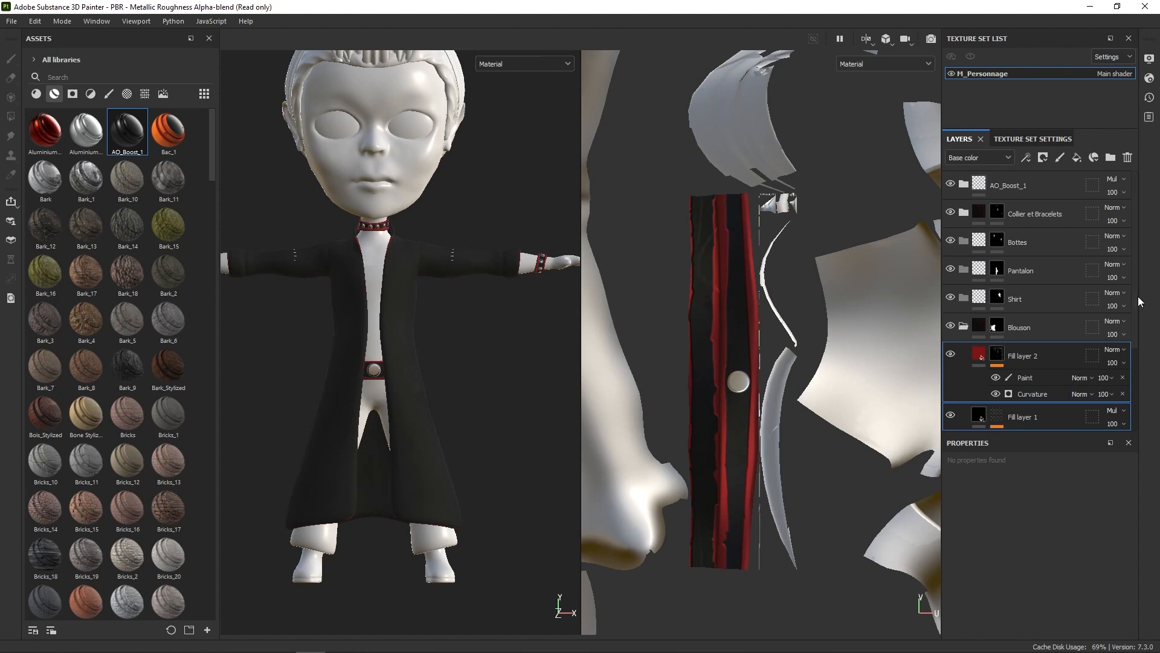
scroll(1027, 386, "down", 2)
left_click(1037, 385)
right_click(829, 428)
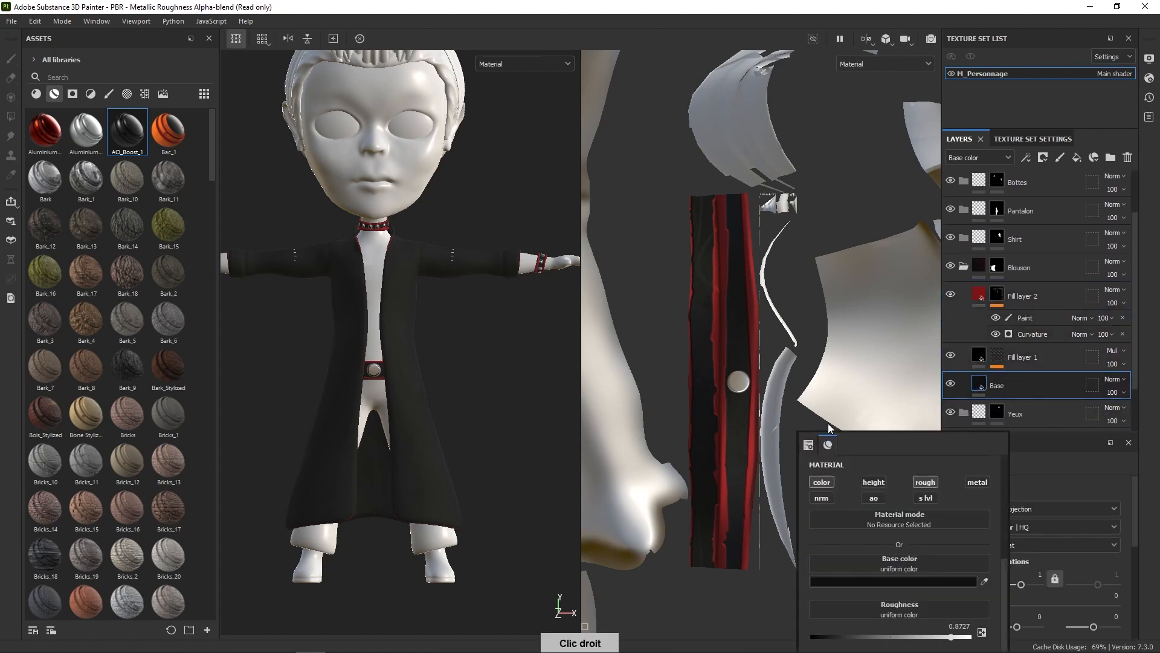
left_click_drag(952, 637, 899, 647)
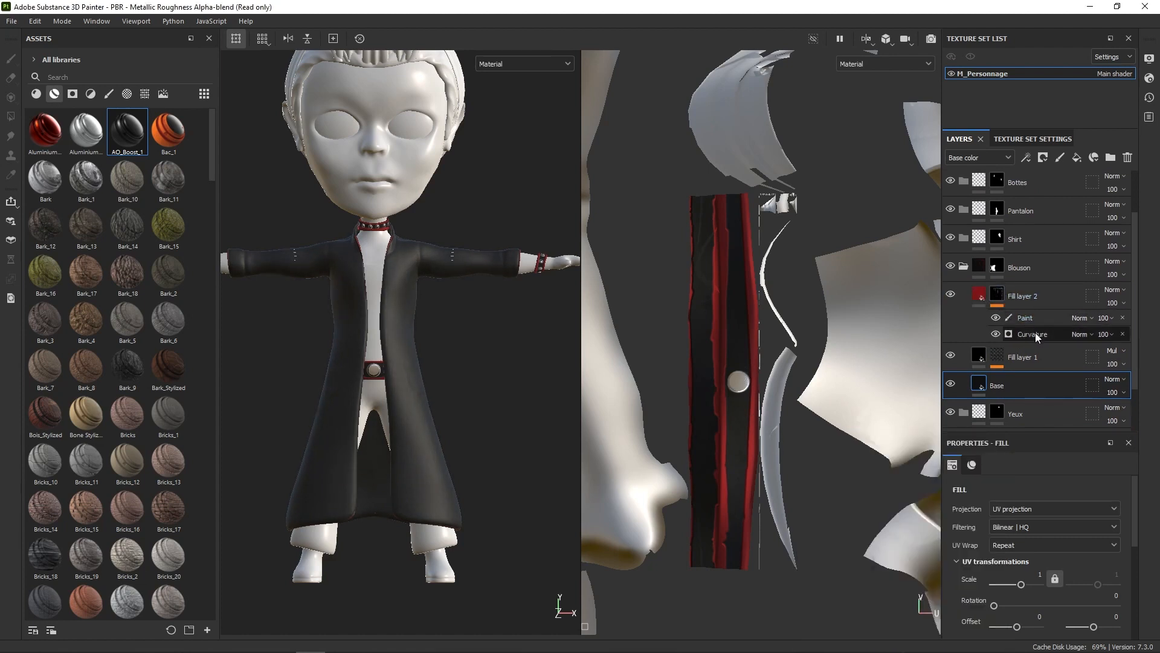
Step: In a 3D-only view, set the Curvature generator on Blouson's Fill layer 2 to Global Balance 0.15 and Global Contrast 0, and remove the old Paint effect
left_click(1034, 334)
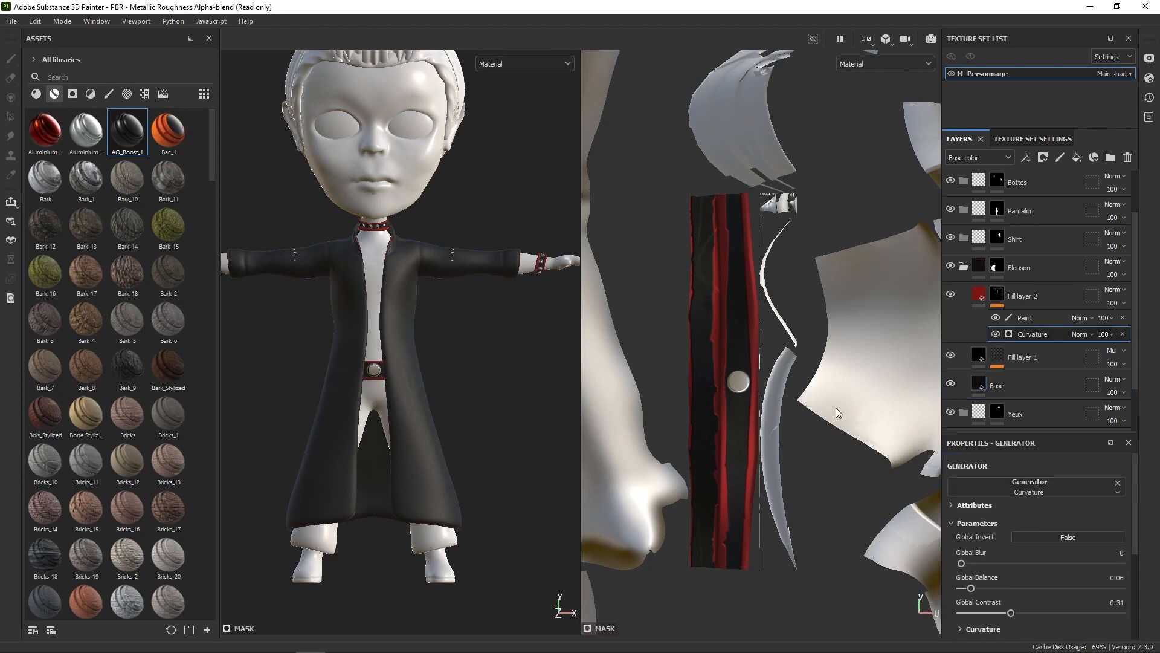
left_click(866, 39)
left_click(898, 70)
right_click(790, 364)
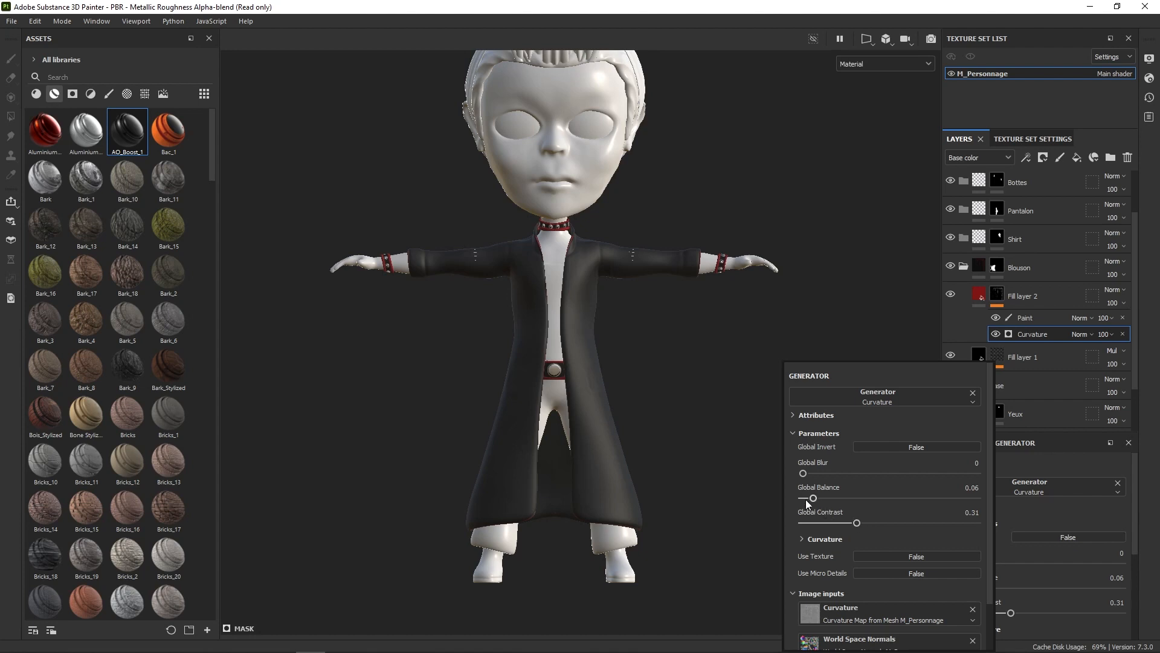
left_click_drag(816, 498, 795, 532)
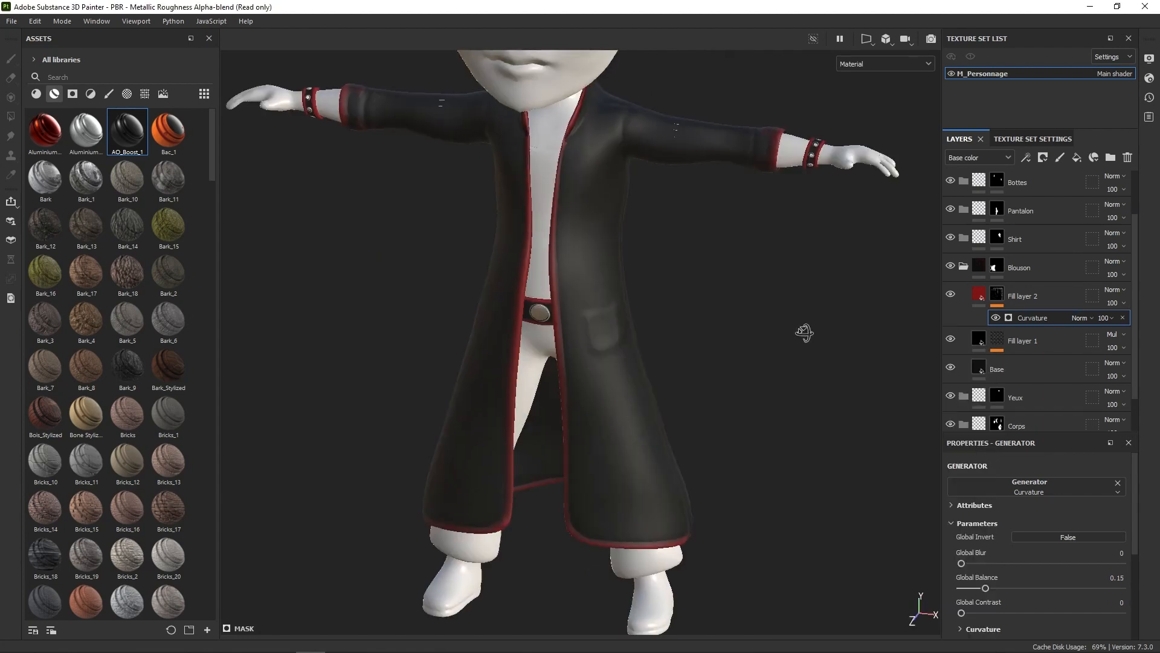
Step: Add a Paint effect to the mask of Blouson's Fill layer 2 and paint black over the stray red on the sleeve
right_click(1015, 293)
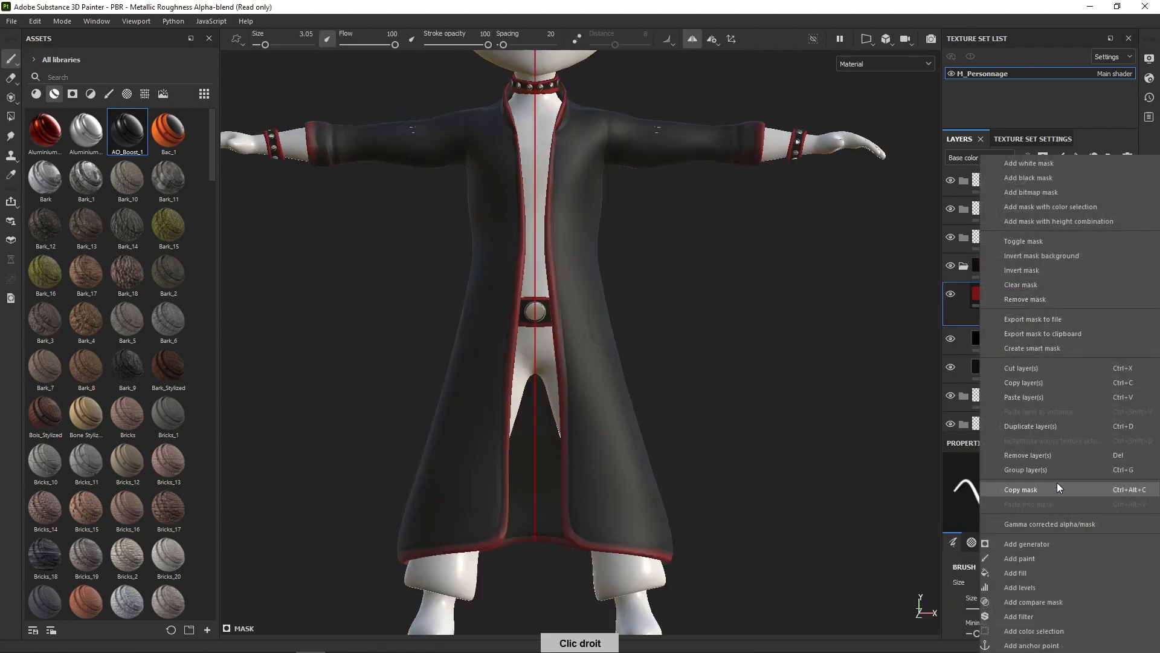
left_click(1035, 558)
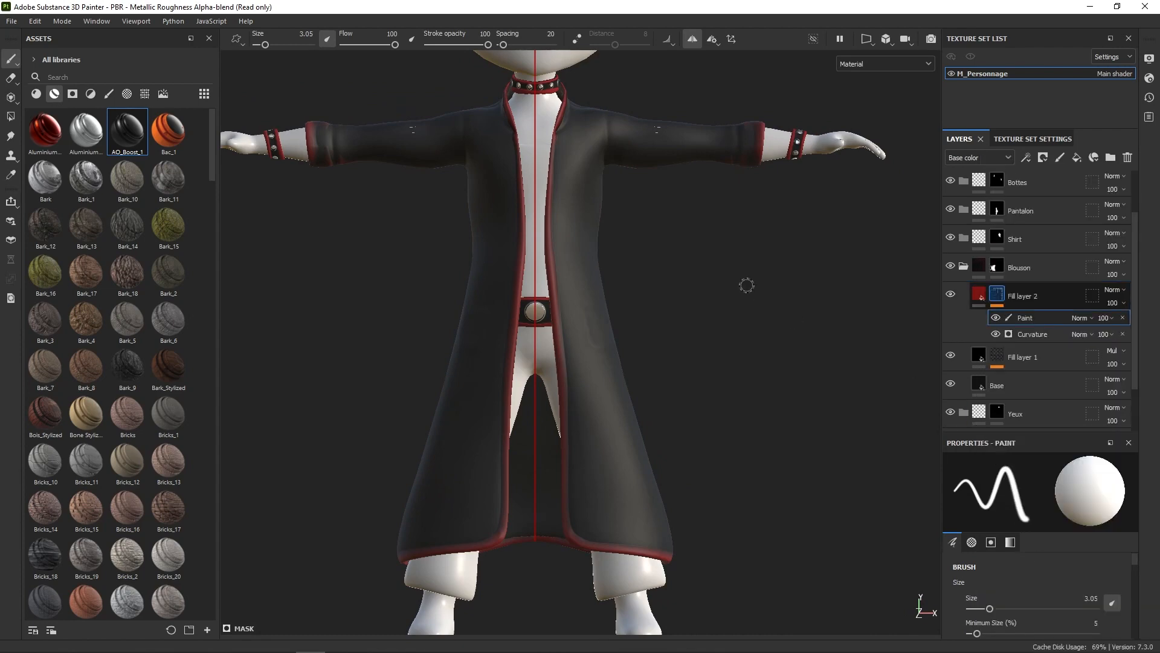
mouse_move(746, 285)
middle_mouse_down()
mouse_move(680, 549)
mouse_move(683, 236)
middle_mouse_up()
right_click_drag(764, 401, 681, 438)
key("c")
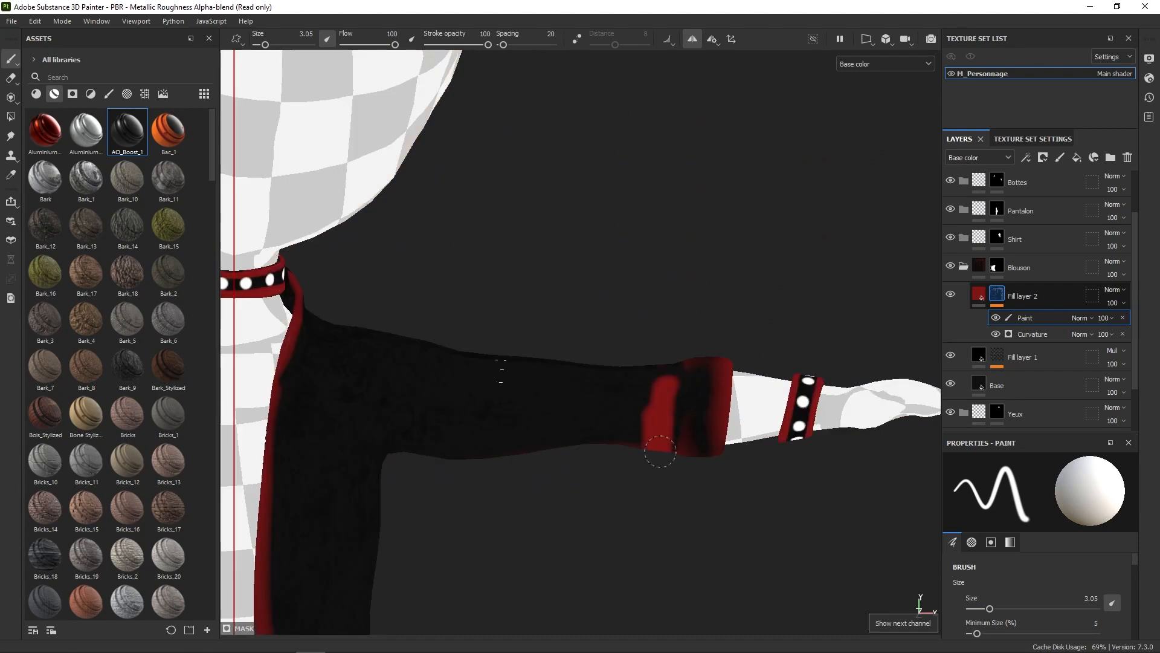
key("x")
mouse_move(668, 399)
left_mouse_down()
mouse_move(668, 433)
mouse_move(655, 279)
left_mouse_up()
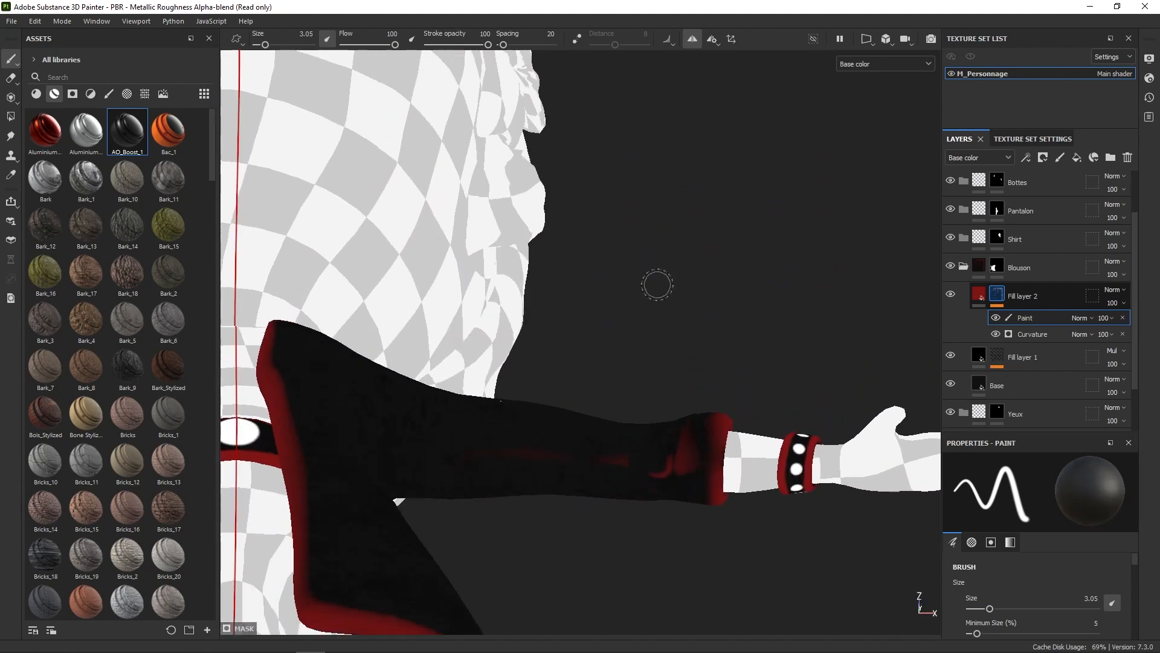
left_click(905, 64)
left_click(906, 91)
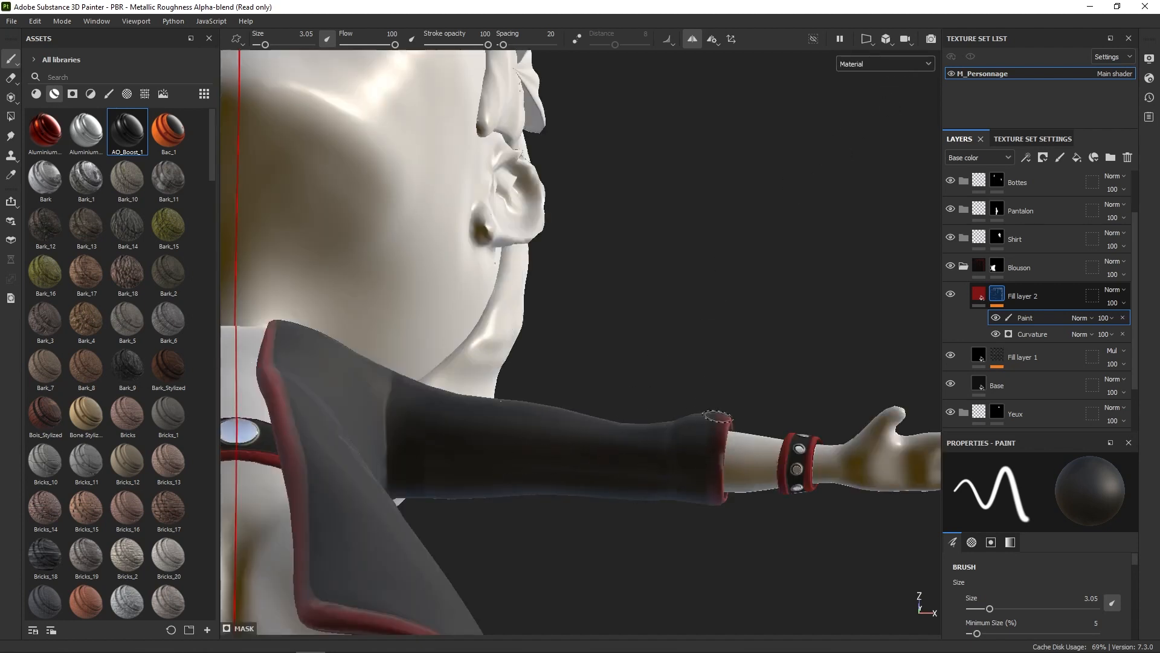
Step: Paint an even red border all around the sleeve cuff with brush size 3.05, keeping its inner edge clean
left_click_drag(720, 417, 715, 482)
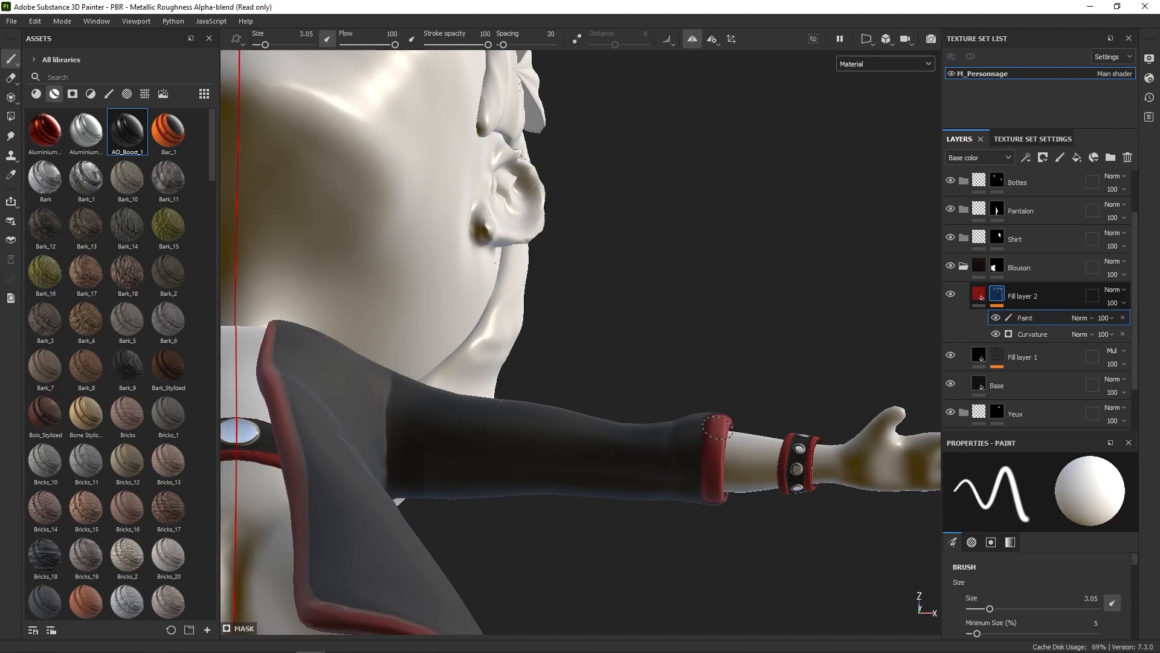
left_click_drag(718, 425, 707, 506, "alt")
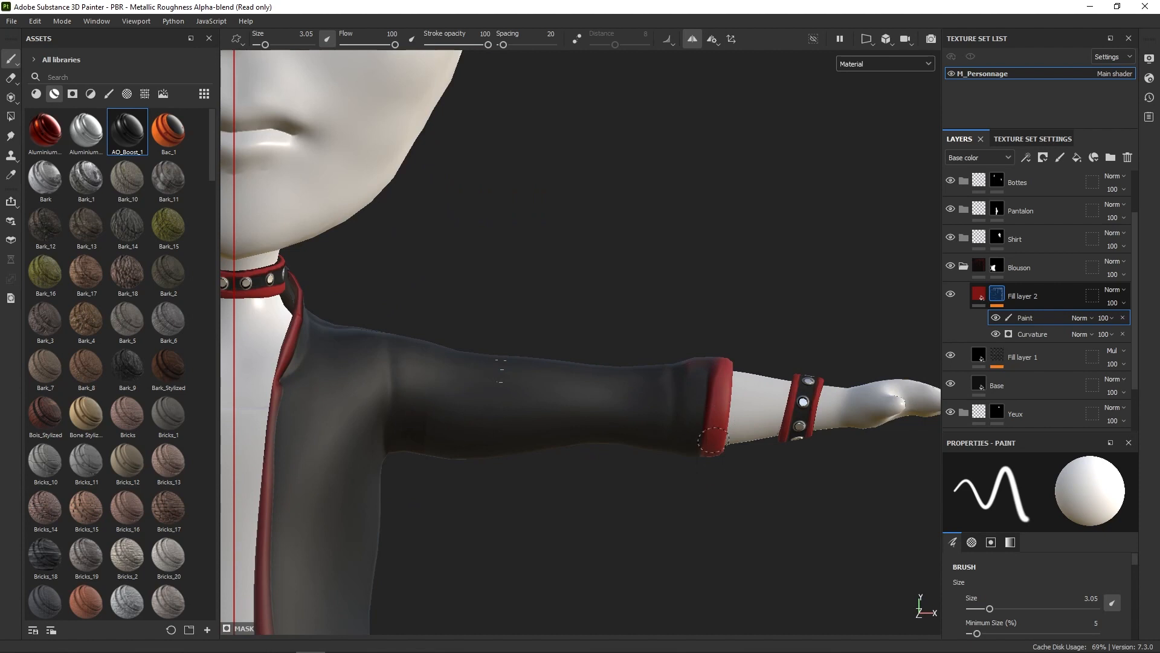
left_click_drag(723, 337, 695, 355, "alt")
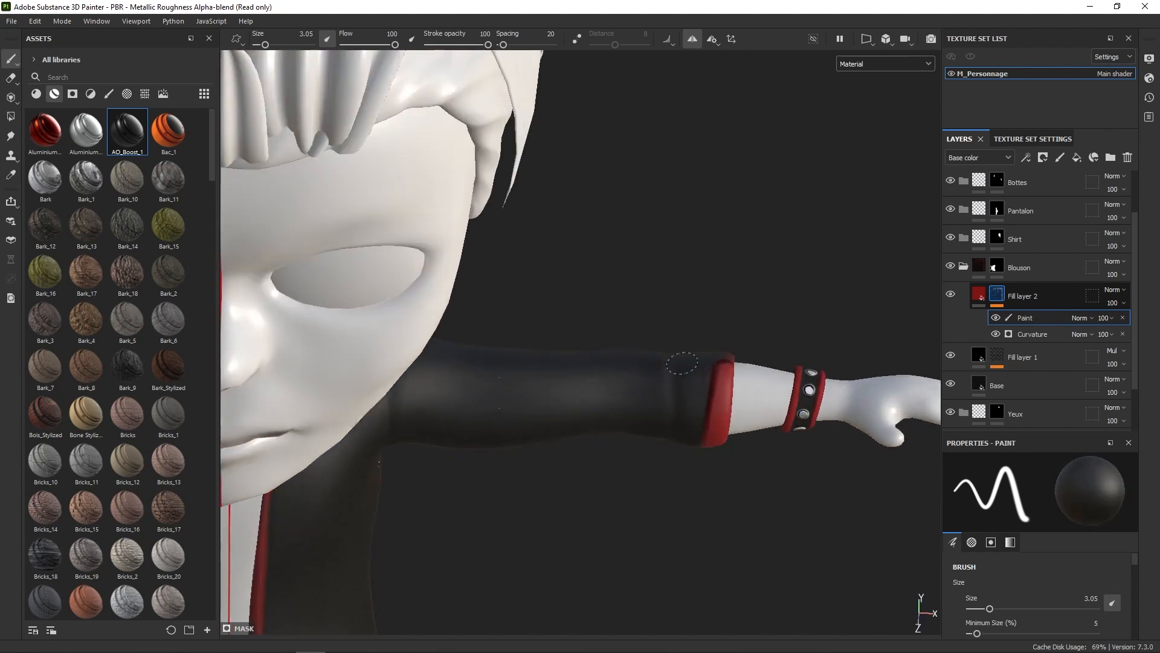
key("x")
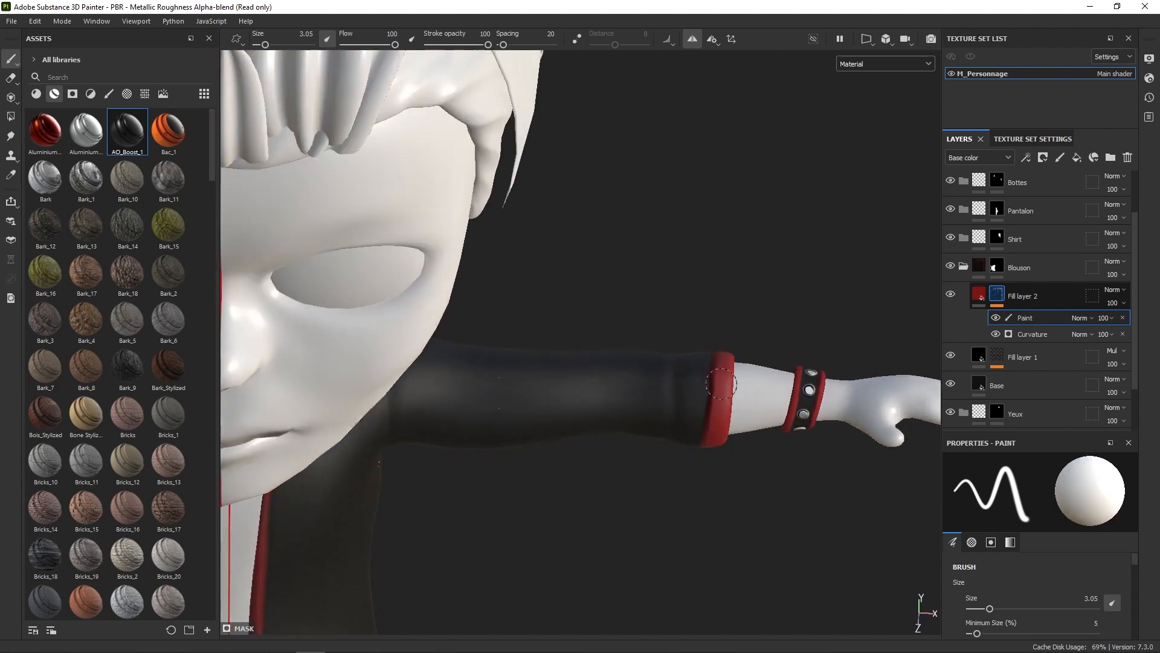
mouse_move(723, 328)
left_mouse_down("alt")
mouse_move(724, 423)
mouse_move(658, 423)
mouse_move(680, 427)
left_mouse_up("alt")
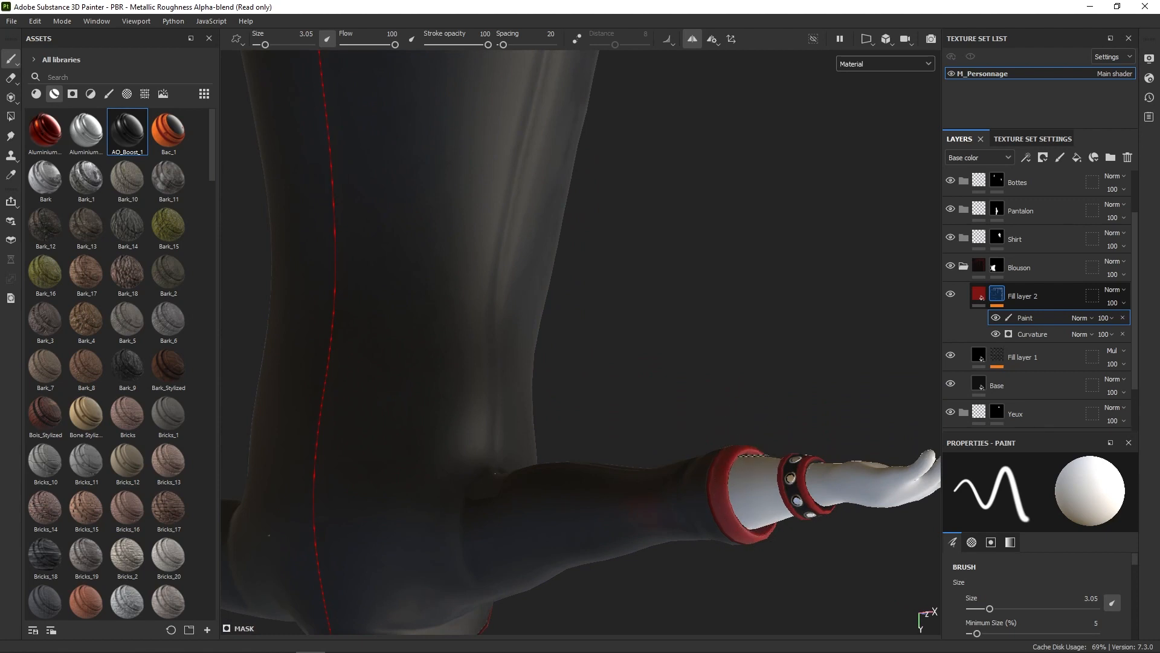
Step: Paint the red border along the front and side edge of the jacket's collar with brush size 1.18
left_click_drag(749, 510, 709, 246, "alt")
right_click_drag(674, 479, 596, 406, "alt")
middle_click_drag(596, 407, 751, 278, "alt")
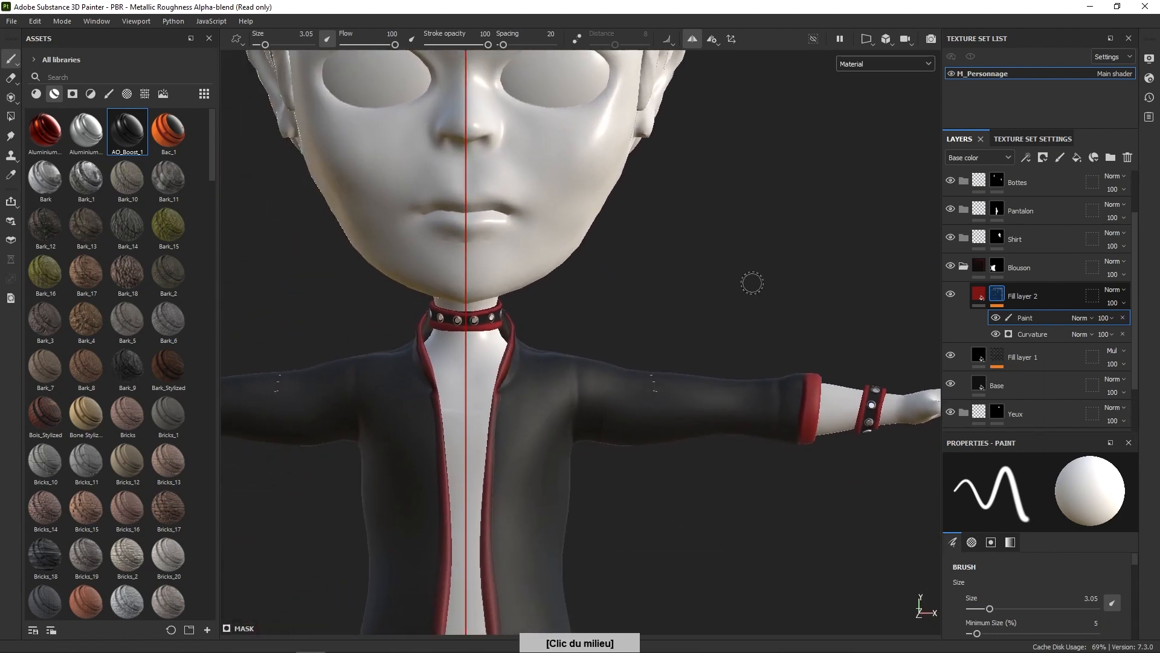
right_click_drag(699, 309, 597, 309, "alt")
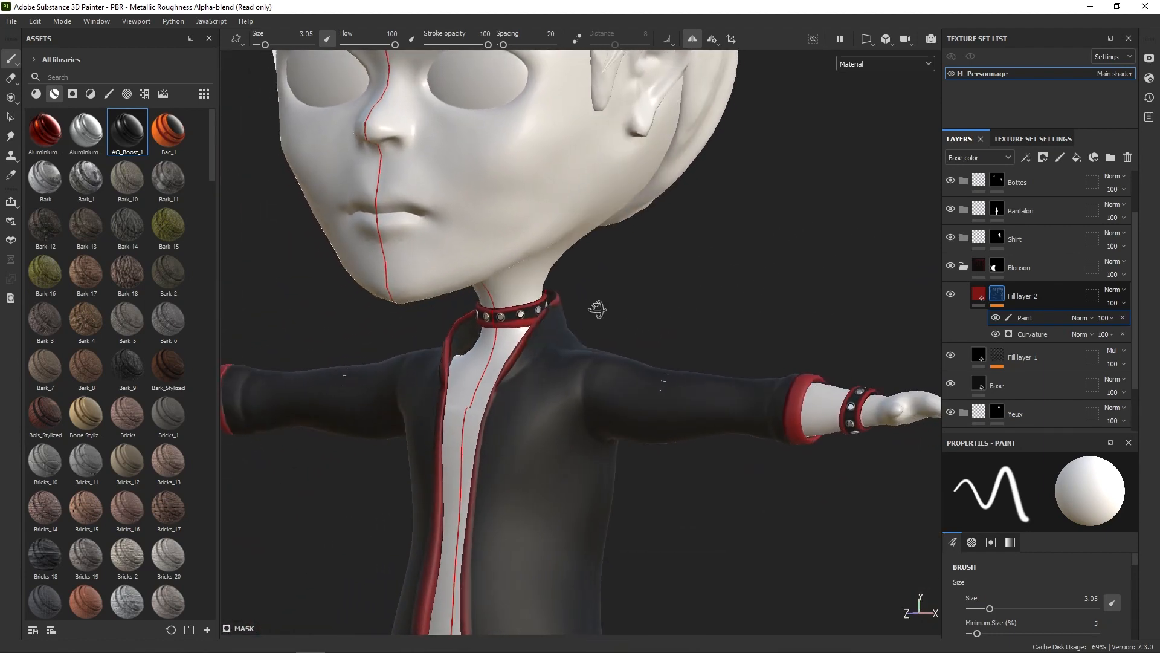
mouse_move(597, 309)
left_mouse_down("alt")
mouse_move(626, 298)
mouse_move(585, 307)
left_mouse_up("alt")
right_click_drag(585, 307, 598, 576, "alt")
right_click_drag(560, 377, 551, 422, "alt")
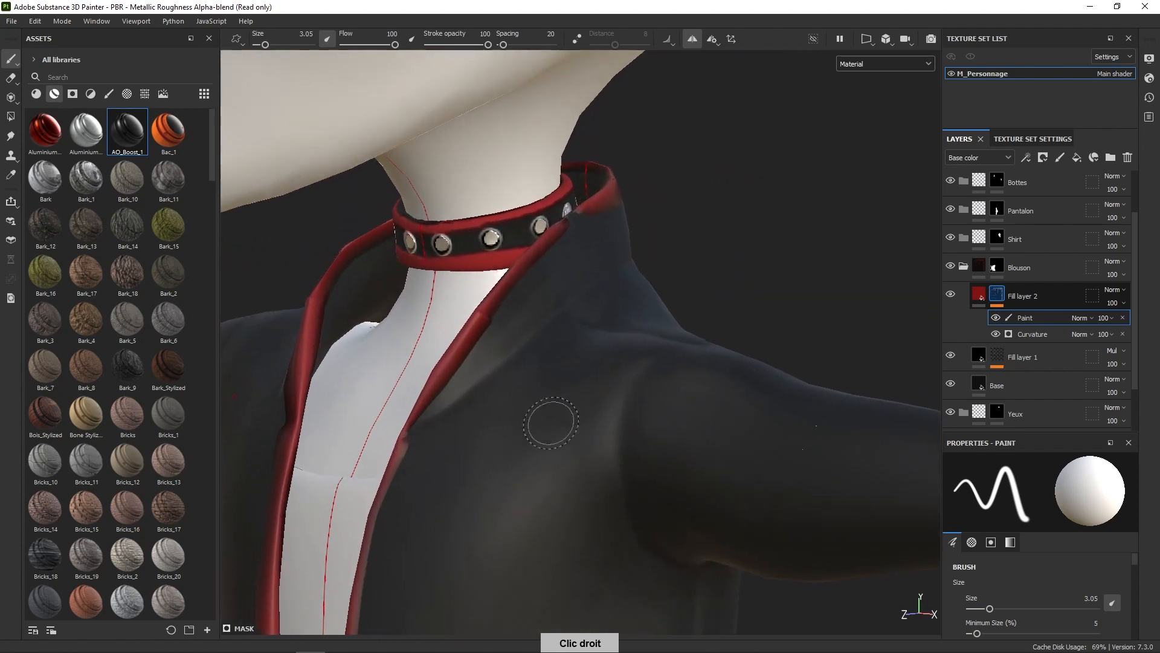
right_click_drag(619, 345, 629, 373, "alt")
middle_click_drag(591, 267, 611, 380, "alt")
mouse_move(611, 379)
right_mouse_down("ctrl")
mouse_move(590, 360)
mouse_move(600, 357)
right_mouse_up("ctrl")
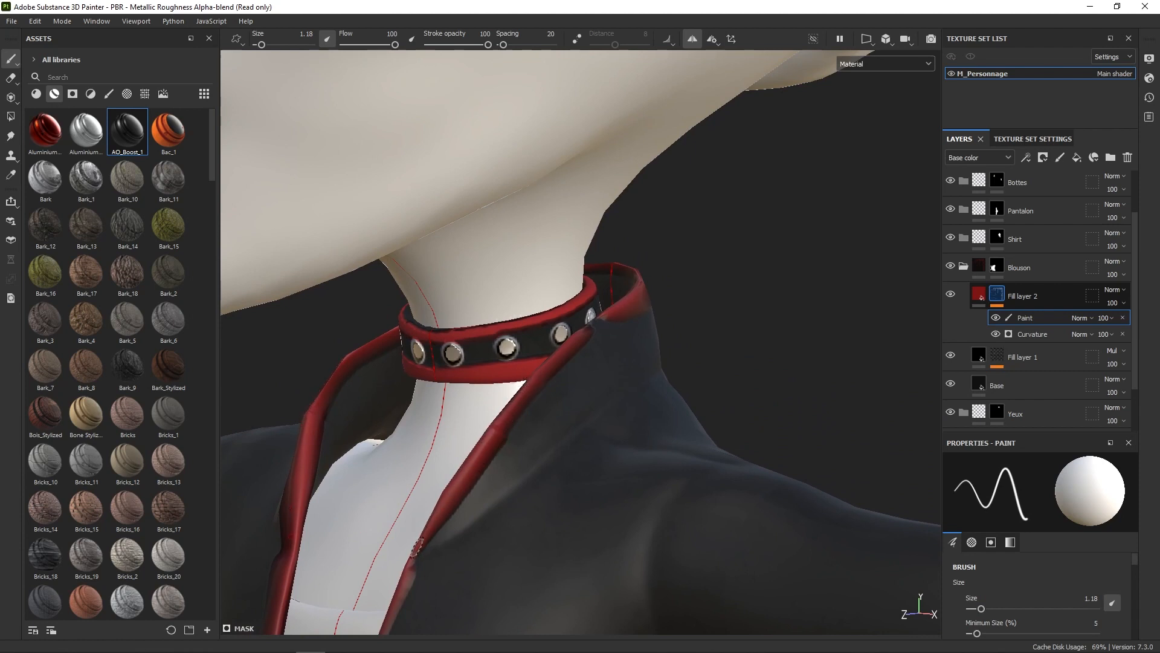
mouse_move(417, 548)
left_mouse_down()
mouse_move(568, 349)
mouse_move(656, 284)
left_mouse_up()
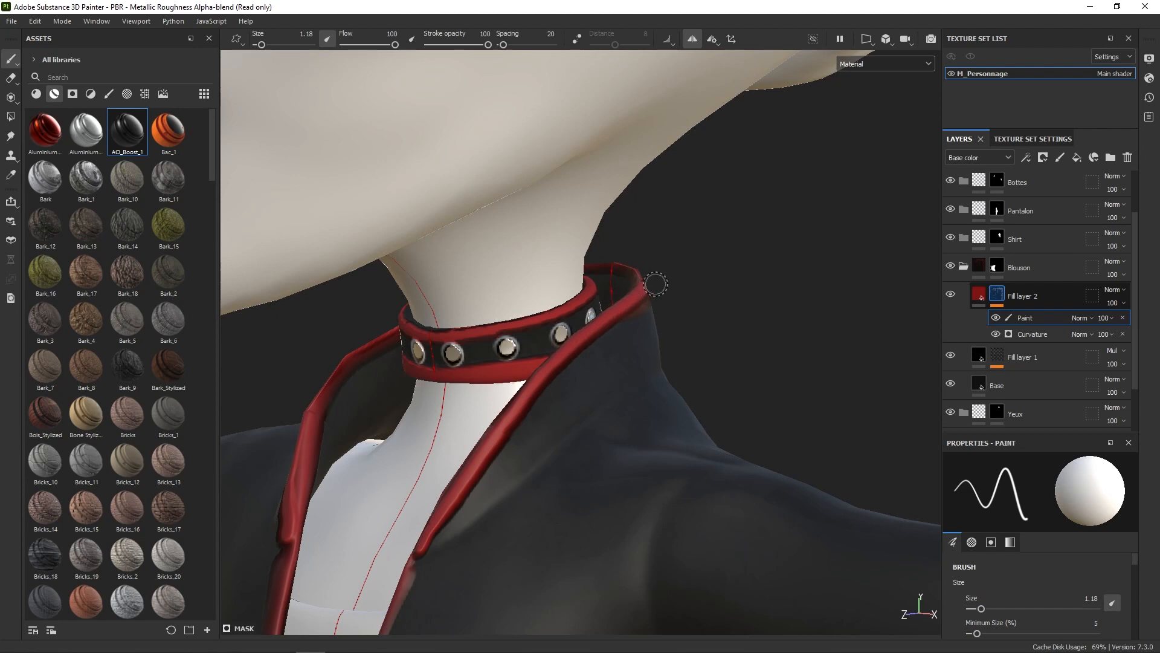
Step: Paint black along the outer side of the collar's red border to clean up its edge
key("x")
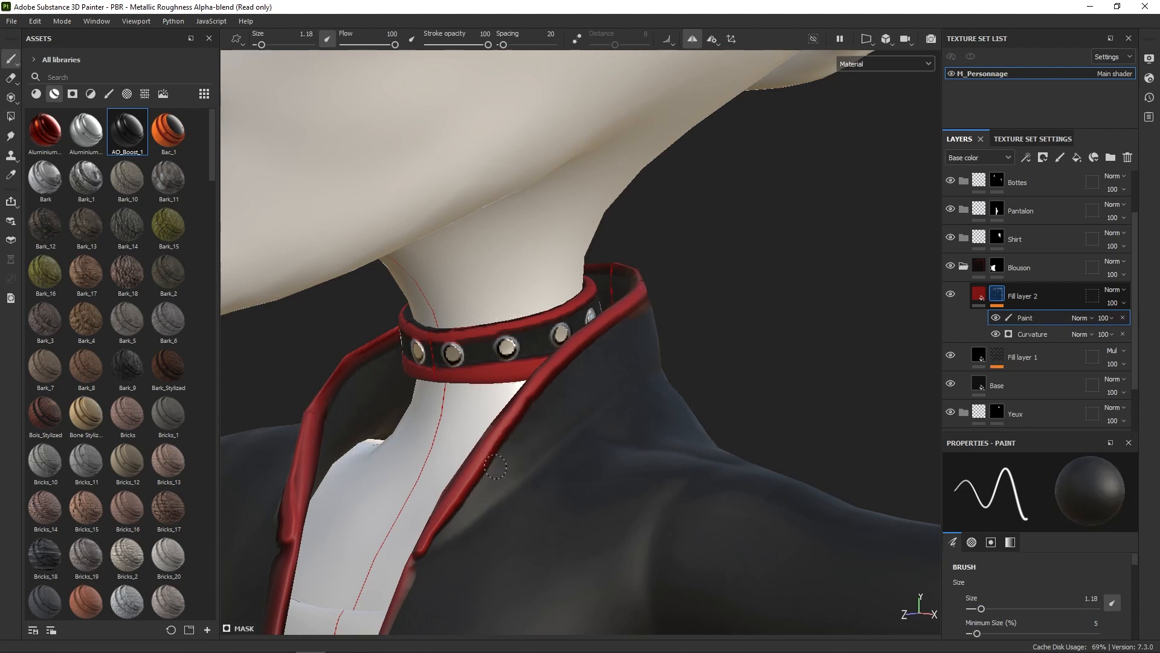
left_click_drag(495, 466, 563, 380)
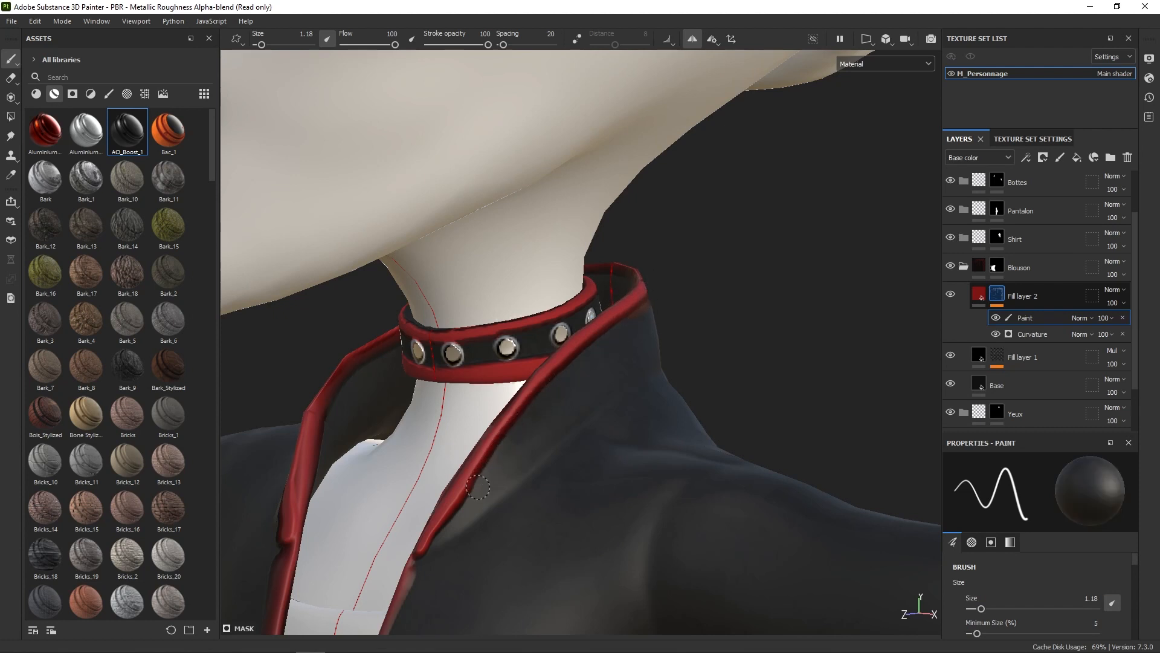
left_click_drag(439, 540, 516, 429)
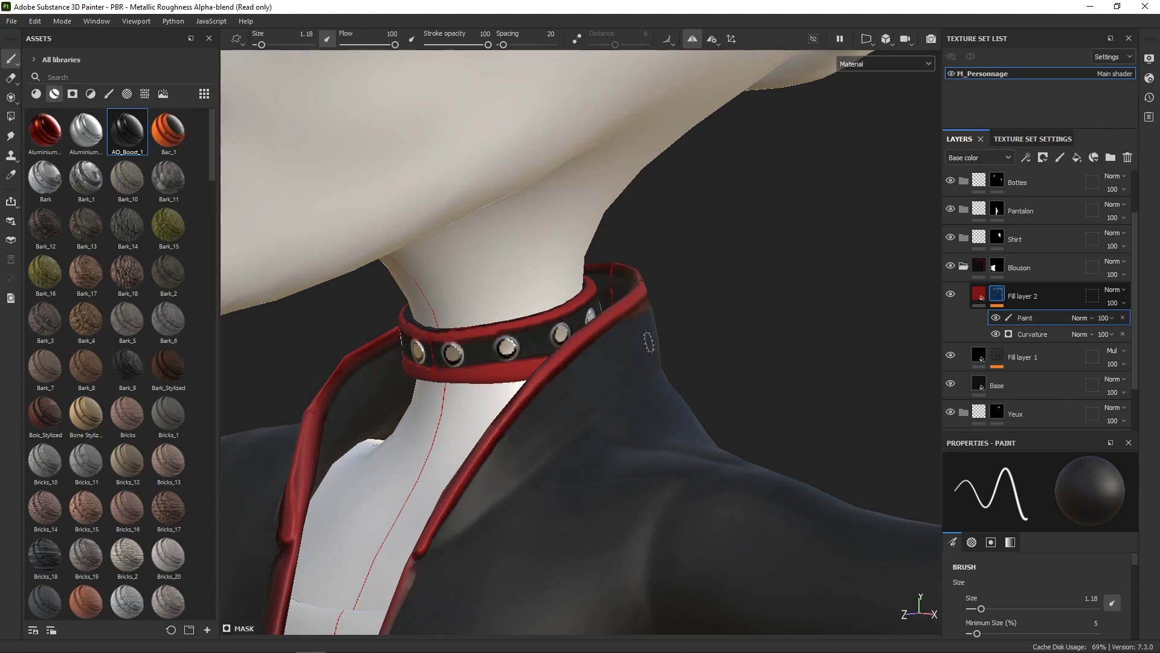
Step: Continue the red border around the back of the jacket's collar and clean its lower edge with black
key("x")
left_click_drag(673, 337, 702, 310, "alt")
middle_click_drag(748, 261, 604, 477)
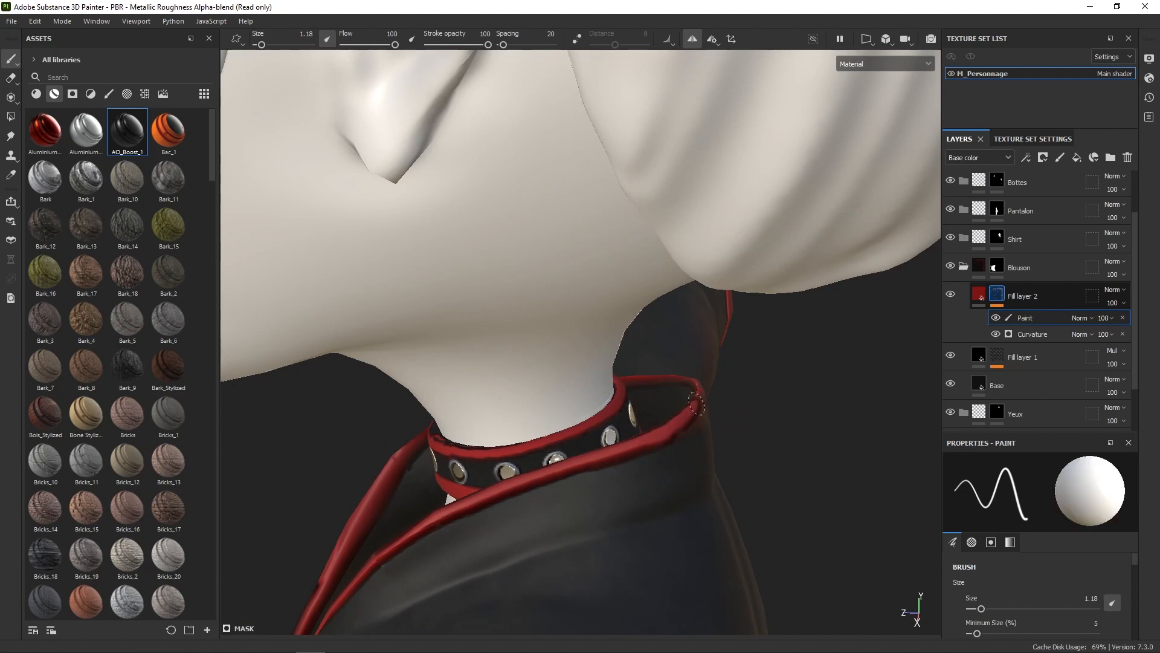
left_click_drag(685, 412, 701, 367, "alt")
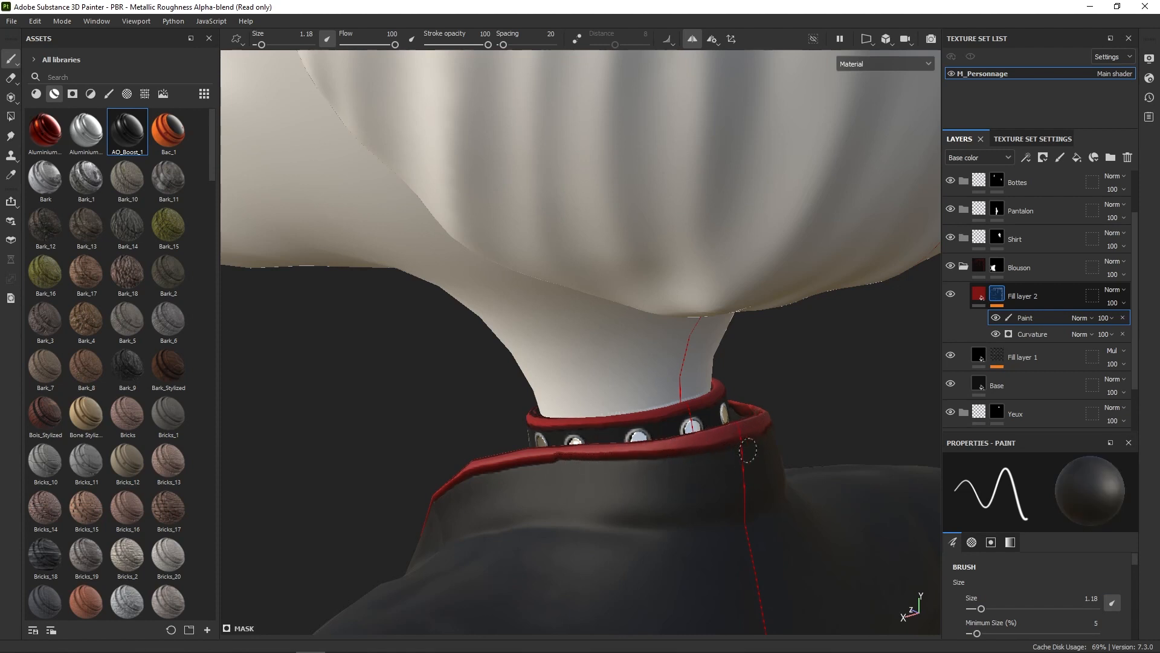
key("x")
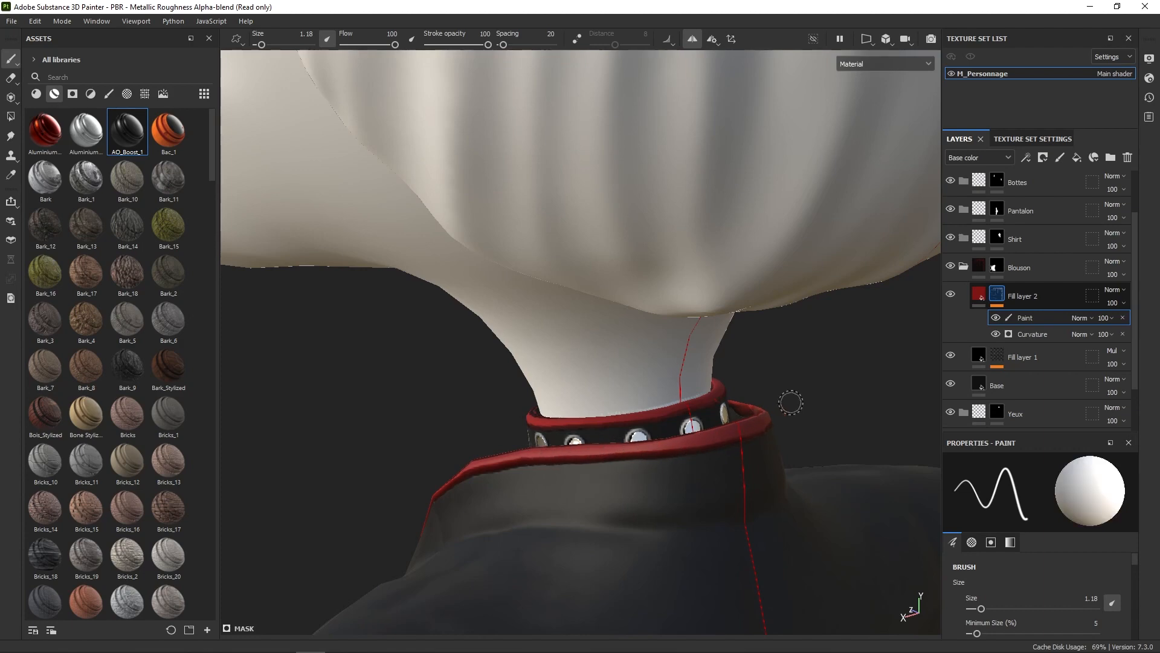
Step: Copy the Base and Fill layer 1 layers from the Blouson folder into the Shirt and Pantalon folders
left_click_drag(791, 402, 634, 398, "alt")
right_click_drag(726, 314, 719, 362, "alt")
middle_click_drag(719, 363, 734, 332, "alt")
left_click_drag(733, 331, 781, 455, "alt")
right_click_drag(760, 353, 704, 504, "alt")
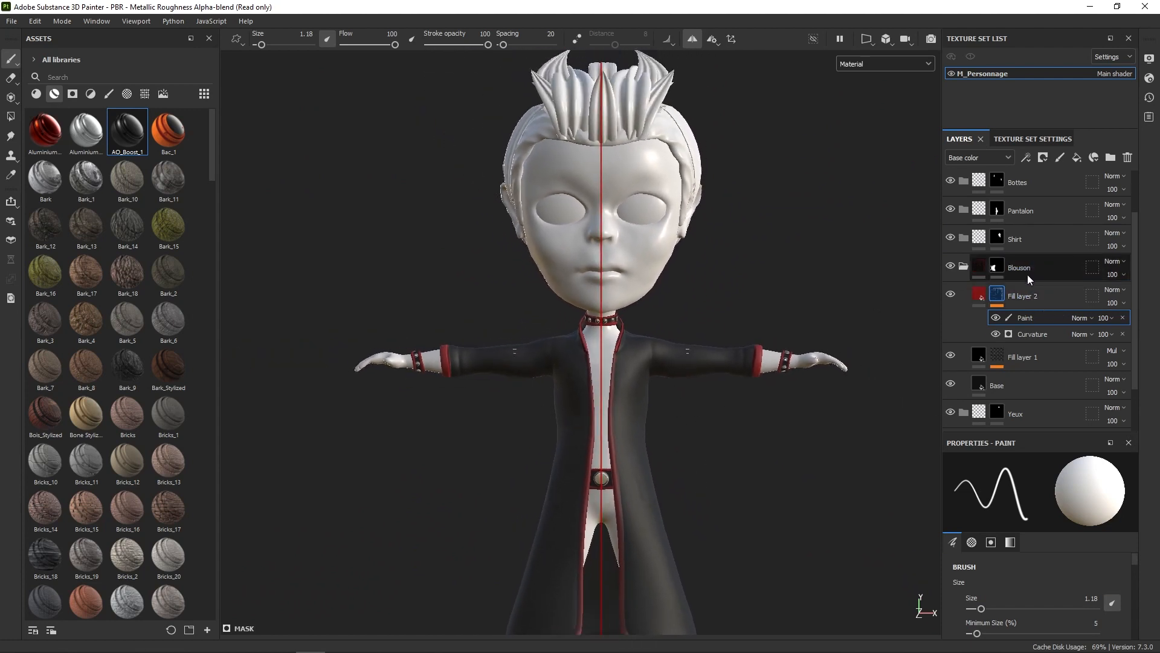
left_click(1013, 388)
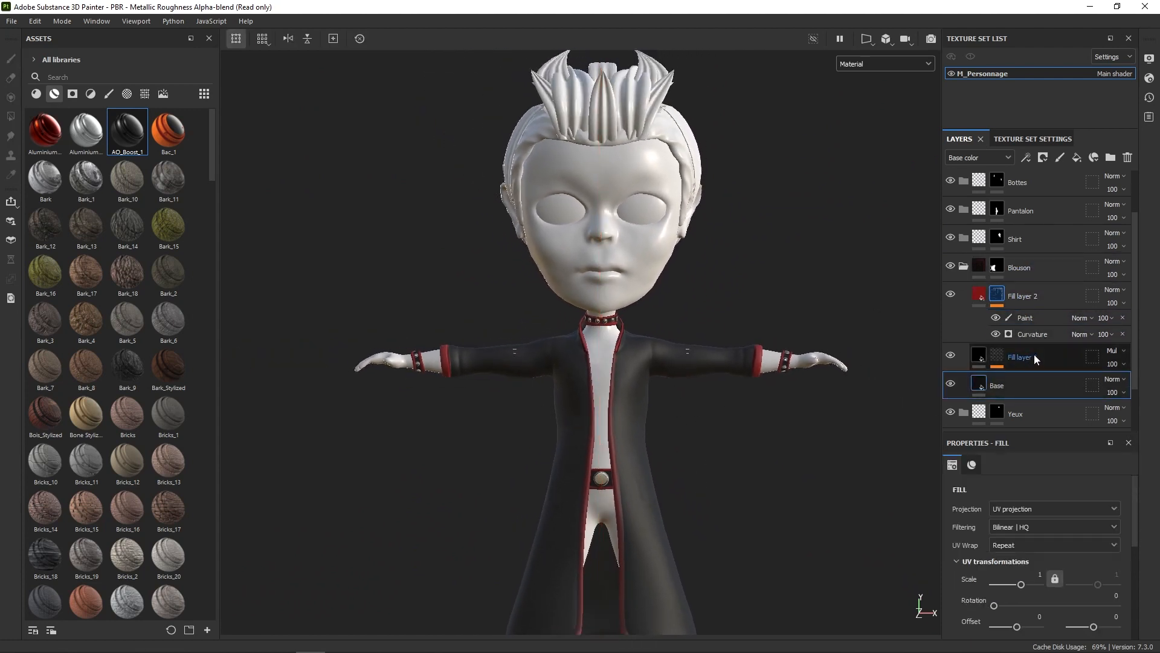
left_click(1035, 356, "ctrl")
mouse_move(1042, 263)
left_mouse_down()
mouse_move(1032, 234)
mouse_move(1051, 255)
left_mouse_up()
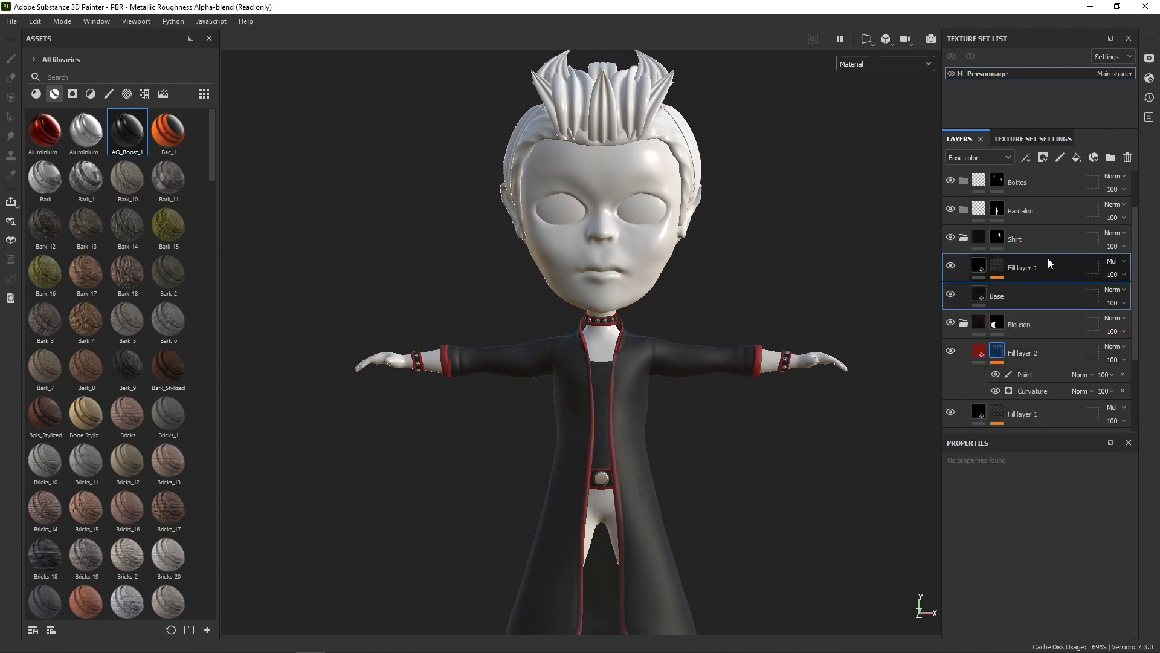
key("ctrl+d")
mouse_move(1043, 237)
left_mouse_down()
mouse_move(1048, 216)
mouse_move(1042, 233)
left_mouse_up()
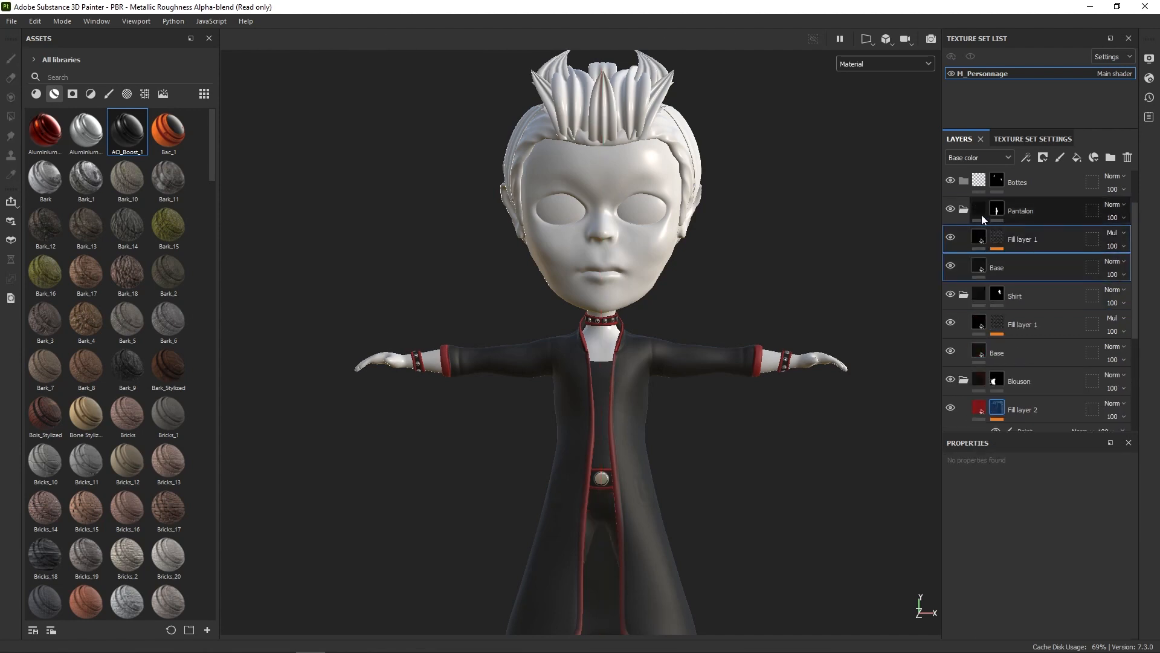
Step: Collapse the Pantalon, Shirt and Blouson folders in the layer stack
left_click(964, 209)
left_click(963, 235)
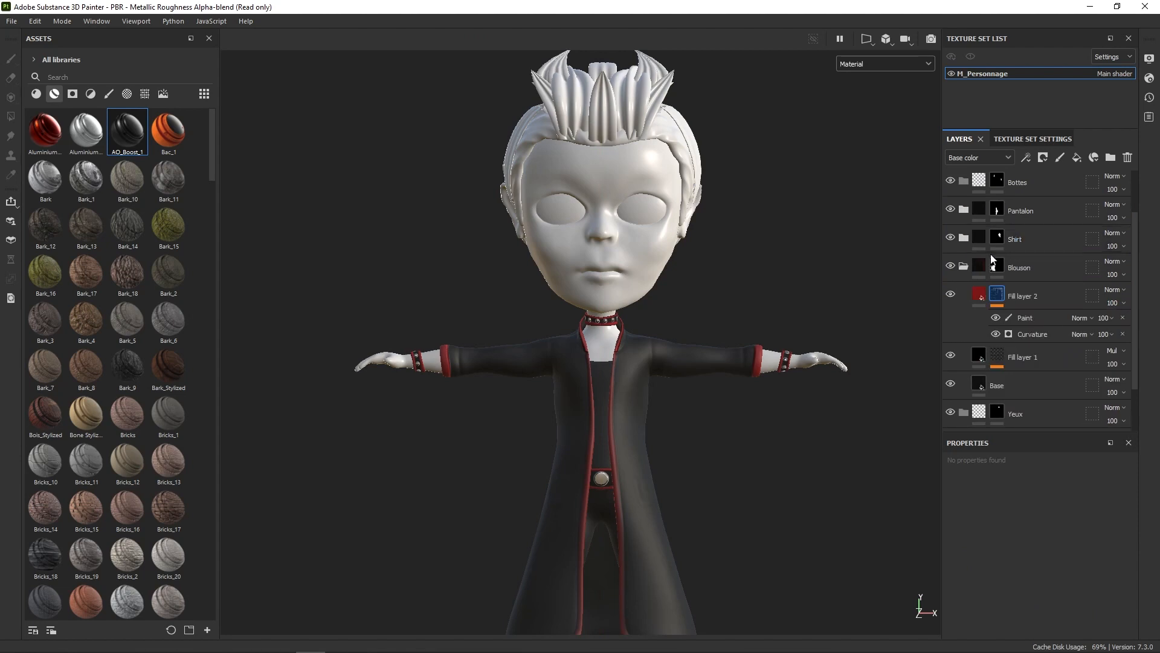
left_click(964, 267)
right_click_drag(688, 373, 728, 373, "alt")
mouse_move(728, 372)
middle_mouse_down("alt")
mouse_move(704, 386)
mouse_move(713, 378)
middle_mouse_up("alt")
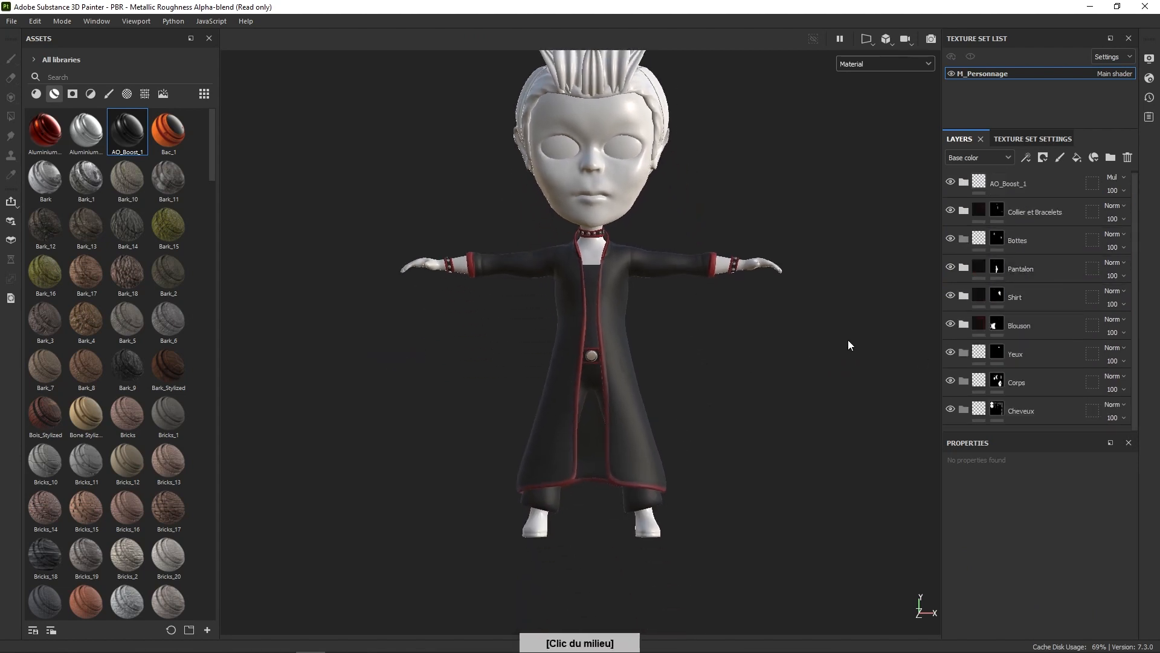
Step: Paste the copied Base and Fill layer 1 layers into the Bottes folder and collapse the folder
left_click(1021, 380)
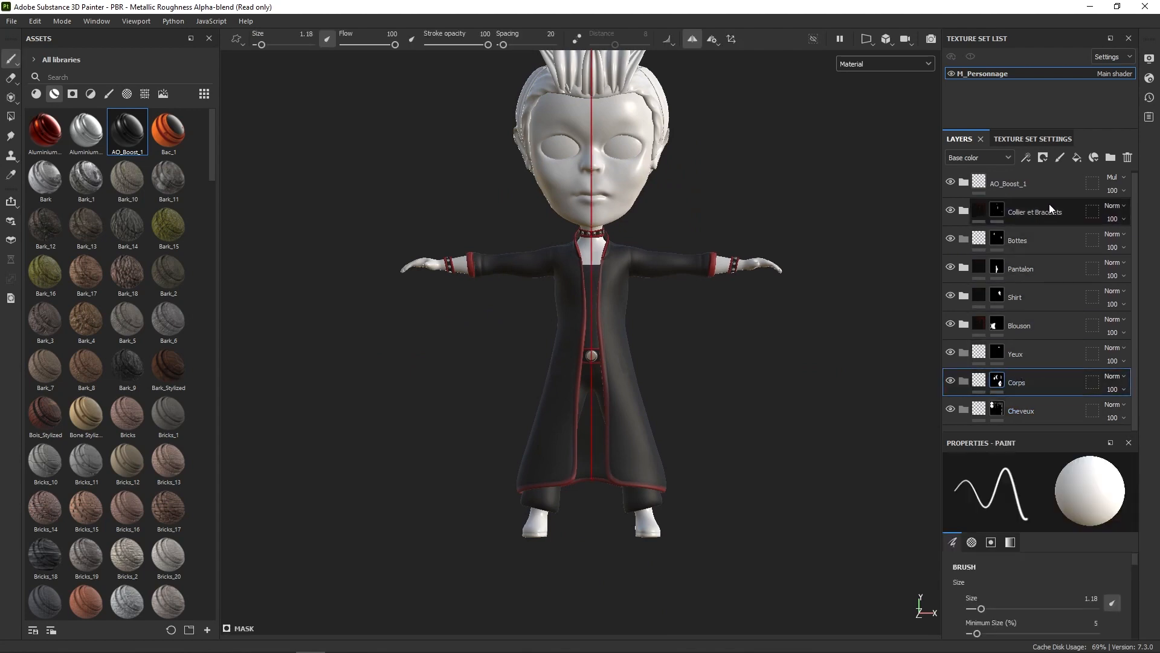
left_click(1049, 236)
double_click(1046, 241)
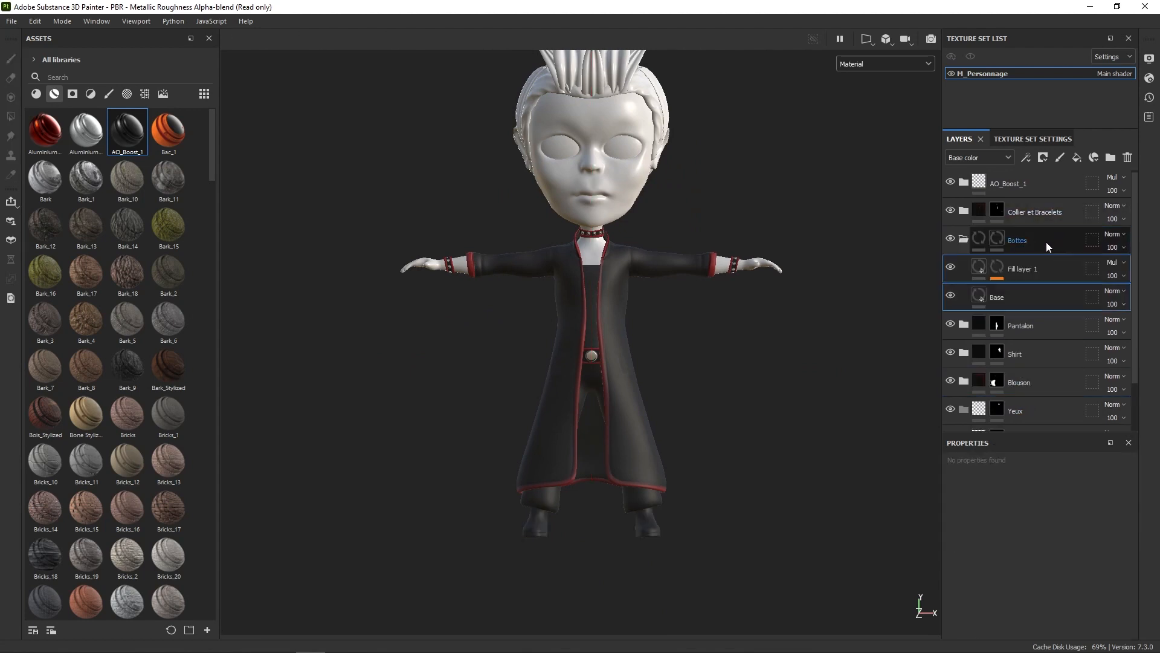
left_click_drag(909, 314, 834, 378, "alt")
right_click_drag(784, 442, 777, 453, "alt")
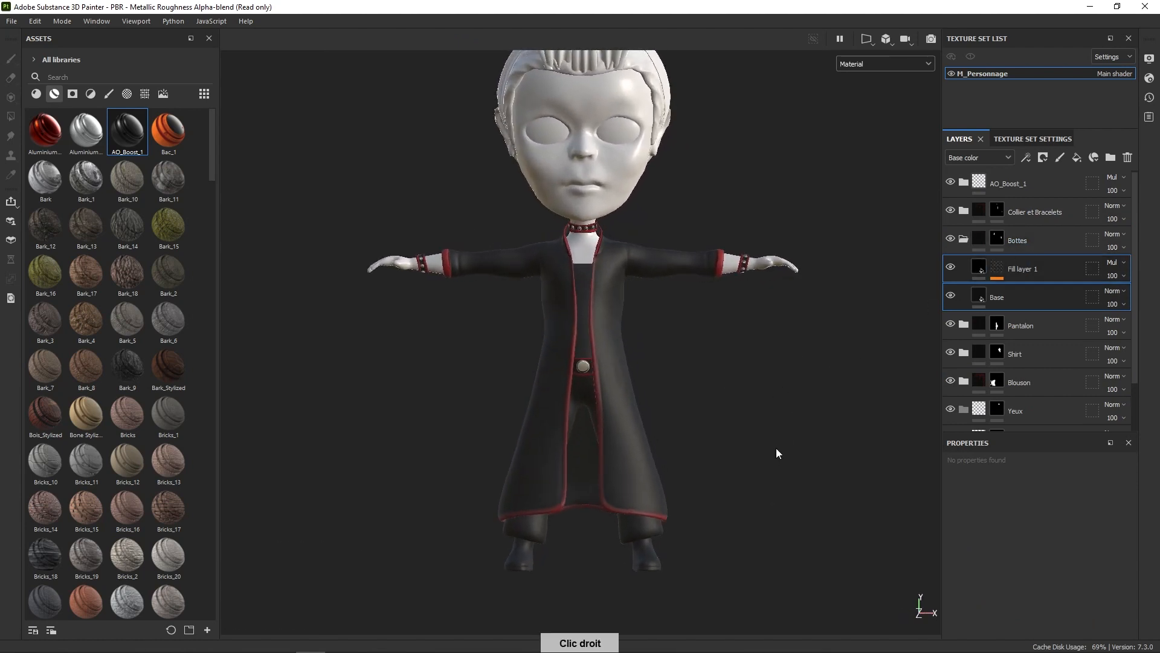
middle_click_drag(777, 453, 793, 510, "alt")
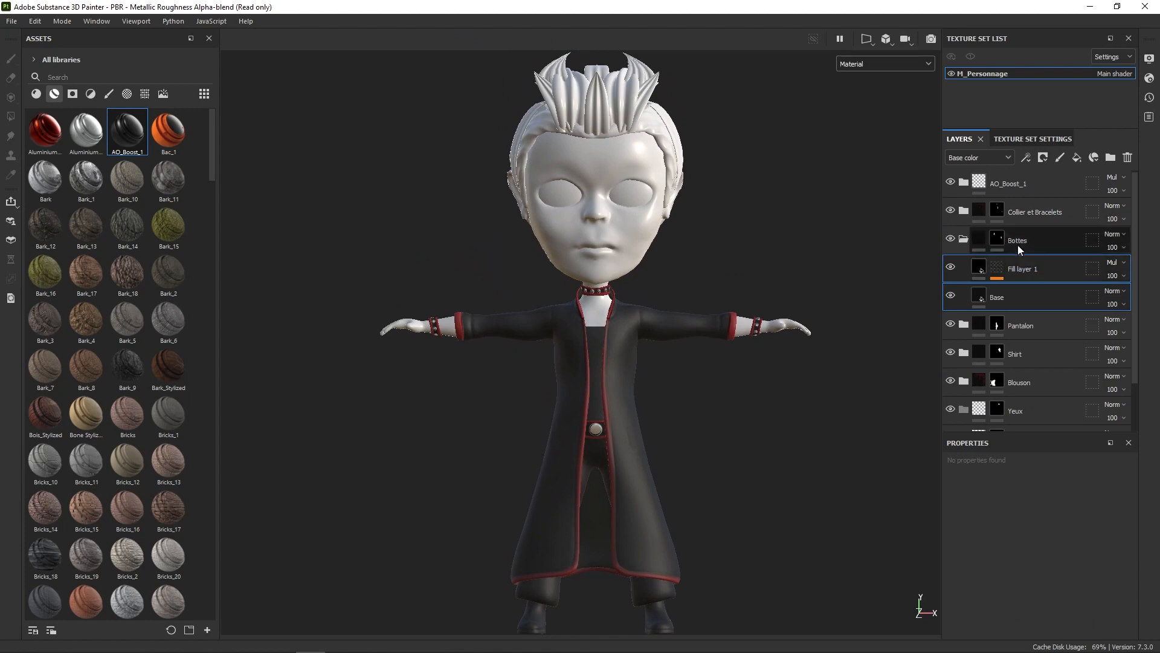
left_click(963, 240)
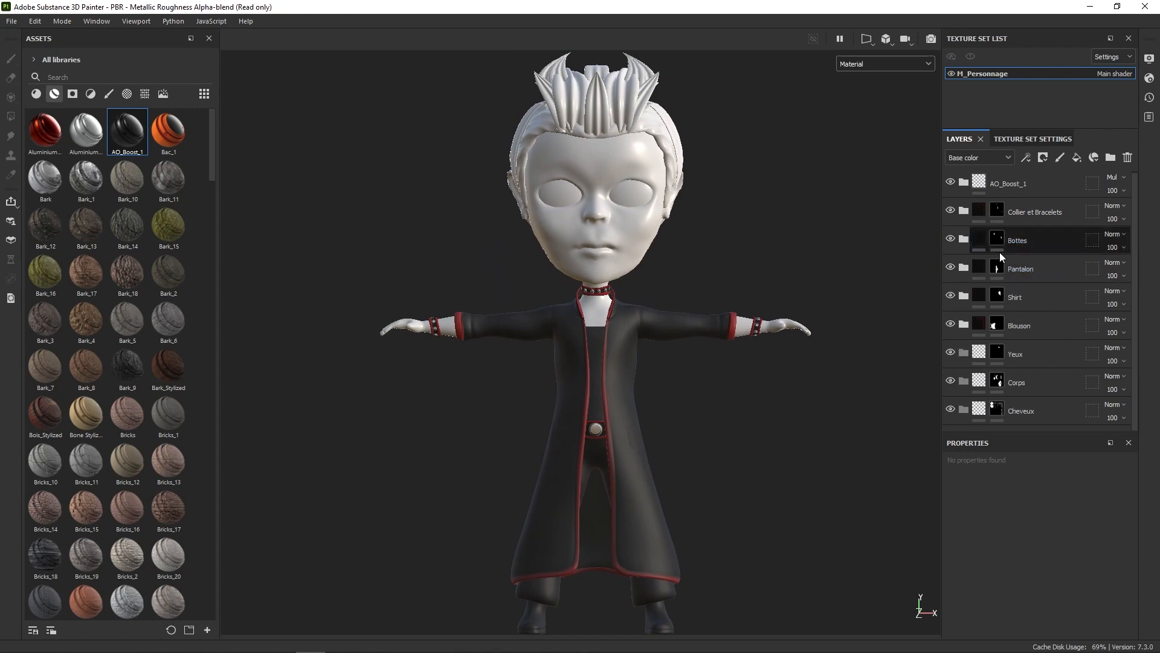
Step: Add a paint layer inside the Blouson folder, above Fill layer 2
left_click(964, 325)
left_click(1060, 157)
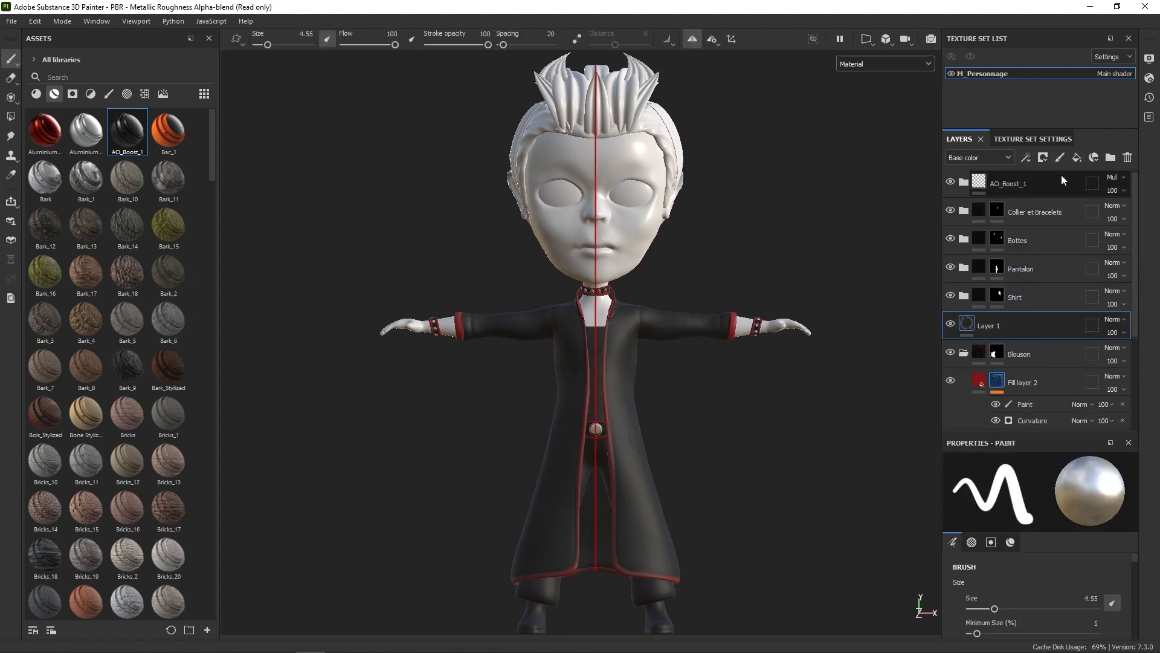
mouse_move(1061, 176)
left_mouse_down()
mouse_move(1006, 342)
mouse_move(1018, 356)
left_mouse_up()
Step: Limit the brush to the height channel and set its size to 3.15 for detailing the jacket's front
left_click_drag(783, 432, 595, 415, "alt")
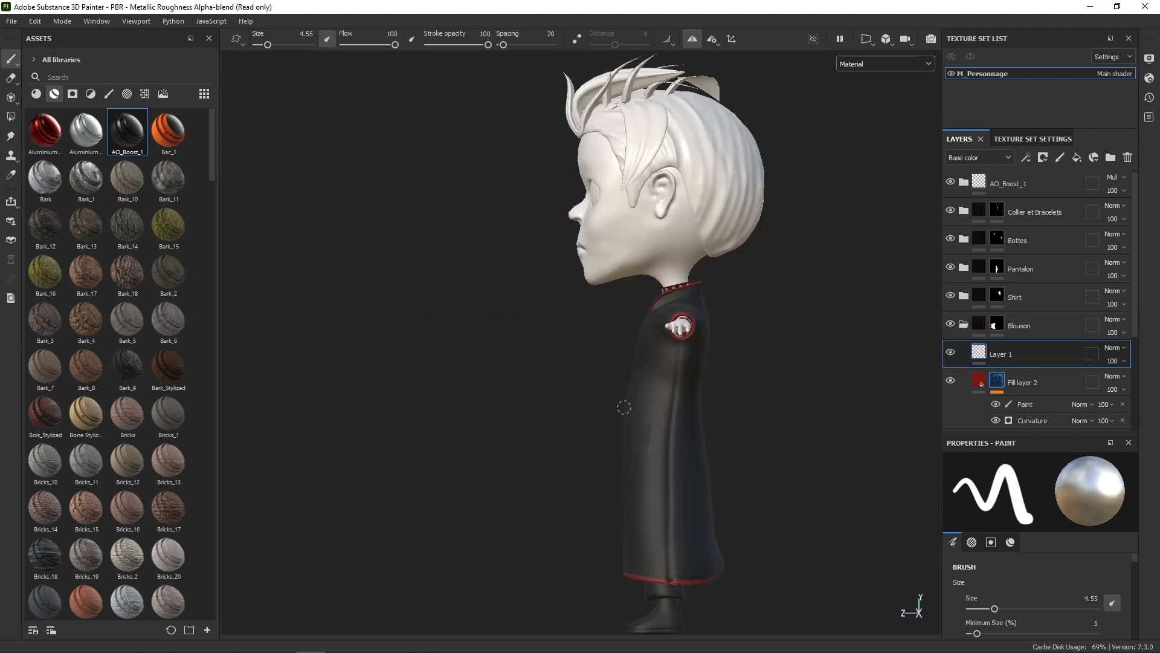
right_click_drag(624, 407, 669, 646, "alt")
left_click_drag(671, 453, 766, 454, "alt")
right_click_drag(650, 411, 657, 469, "alt")
right_click(657, 470)
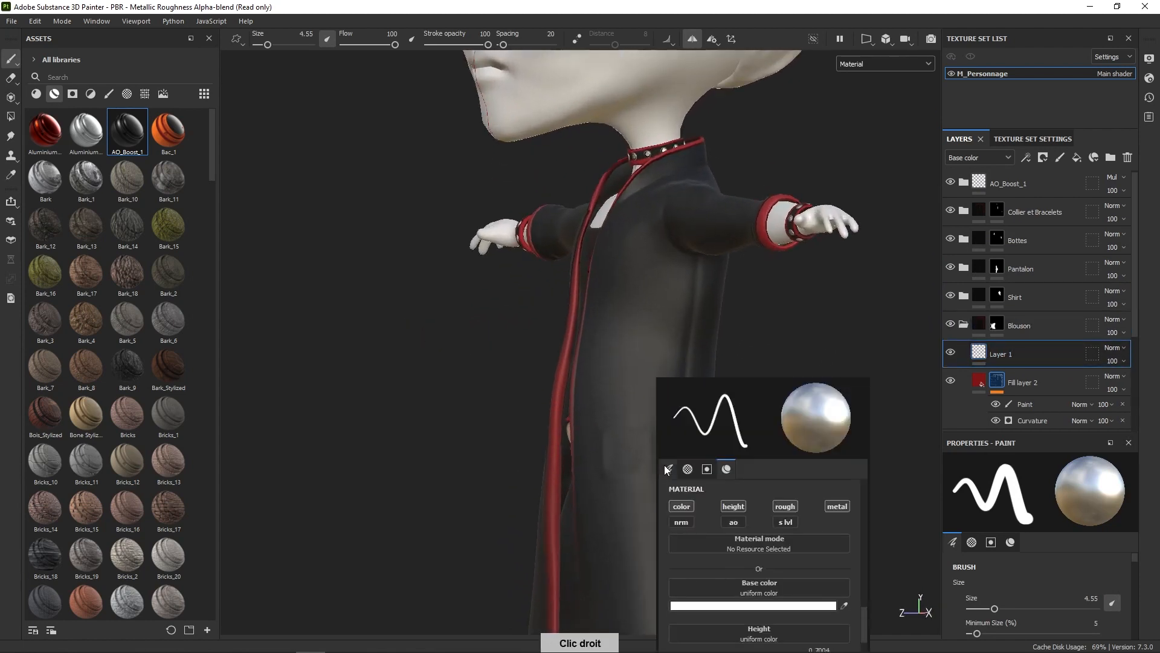
left_click(738, 508, "alt")
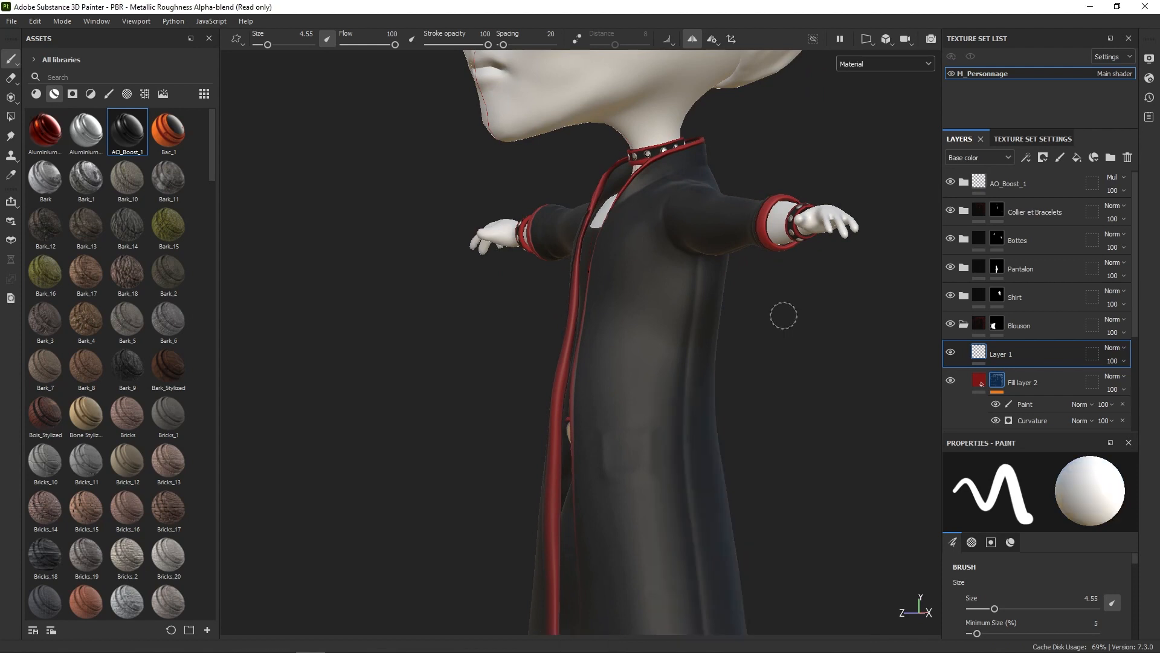
left_click_drag(614, 432, 633, 439, "alt")
right_click(632, 440)
mouse_move(614, 439)
right_mouse_down("ctrl")
mouse_move(617, 462)
mouse_move(621, 440)
right_mouse_up("ctrl")
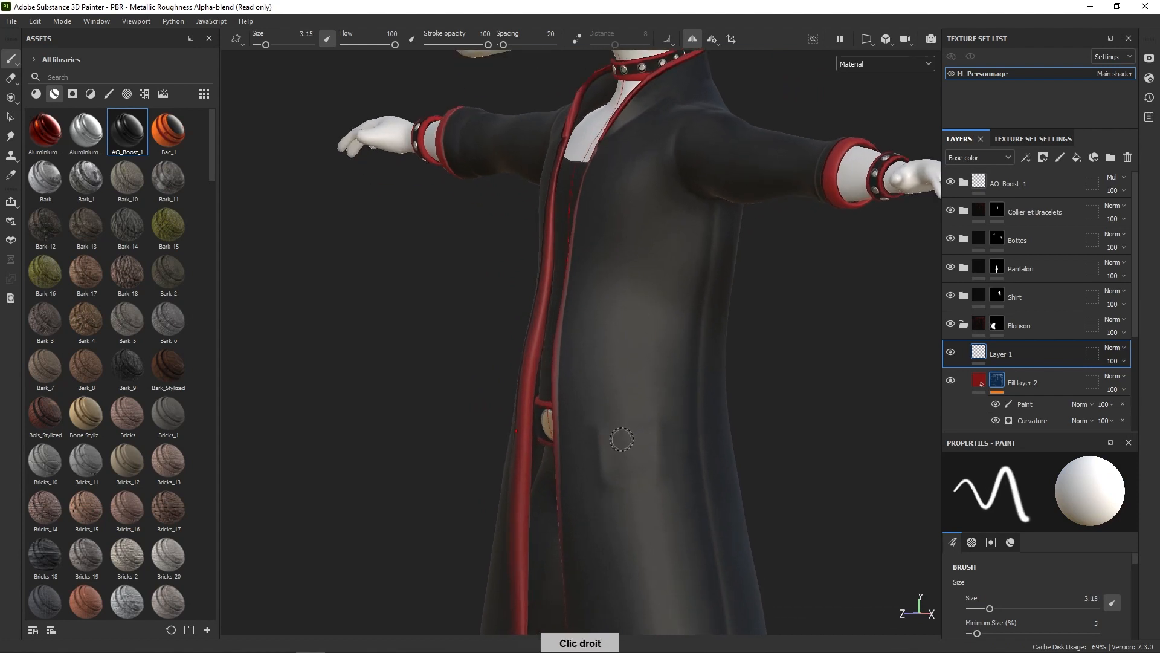
Step: Paint a rounded rectangular pocket outline on the jacket's lower front with height 0.2734 and mirror symmetry
left_click_drag(610, 433, 610, 453)
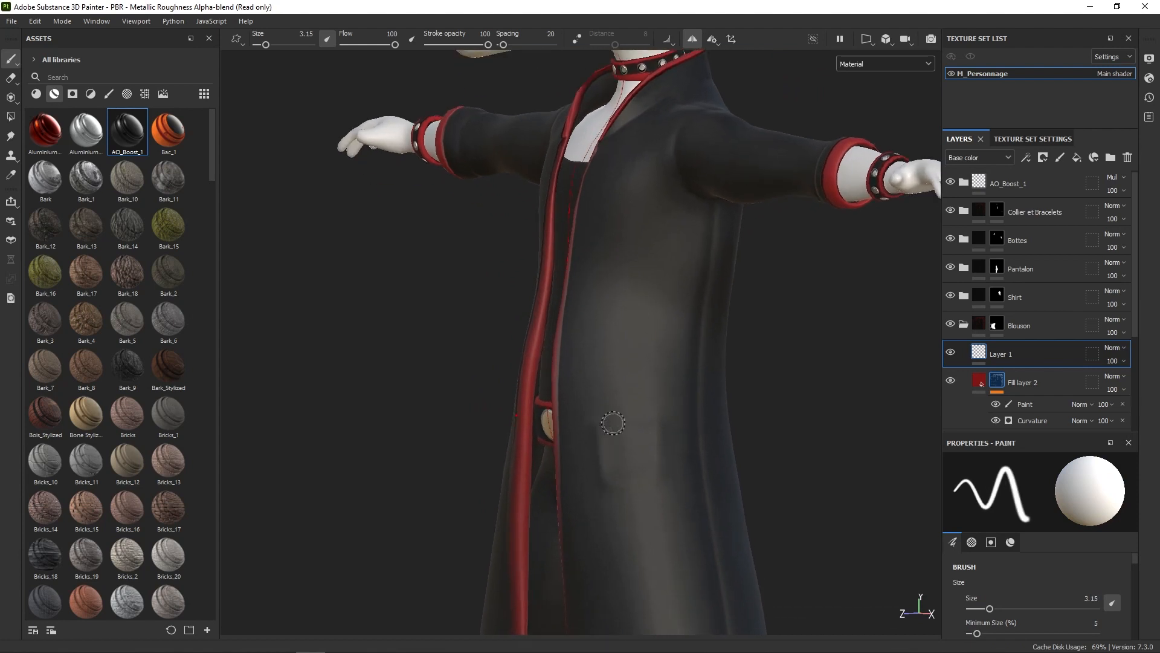
right_click(612, 434)
mouse_move(605, 437)
left_mouse_down()
mouse_move(608, 459)
mouse_move(629, 476)
mouse_move(651, 458)
mouse_move(649, 435)
mouse_move(613, 446)
mouse_move(642, 439)
mouse_move(634, 412)
mouse_move(599, 415)
left_mouse_up()
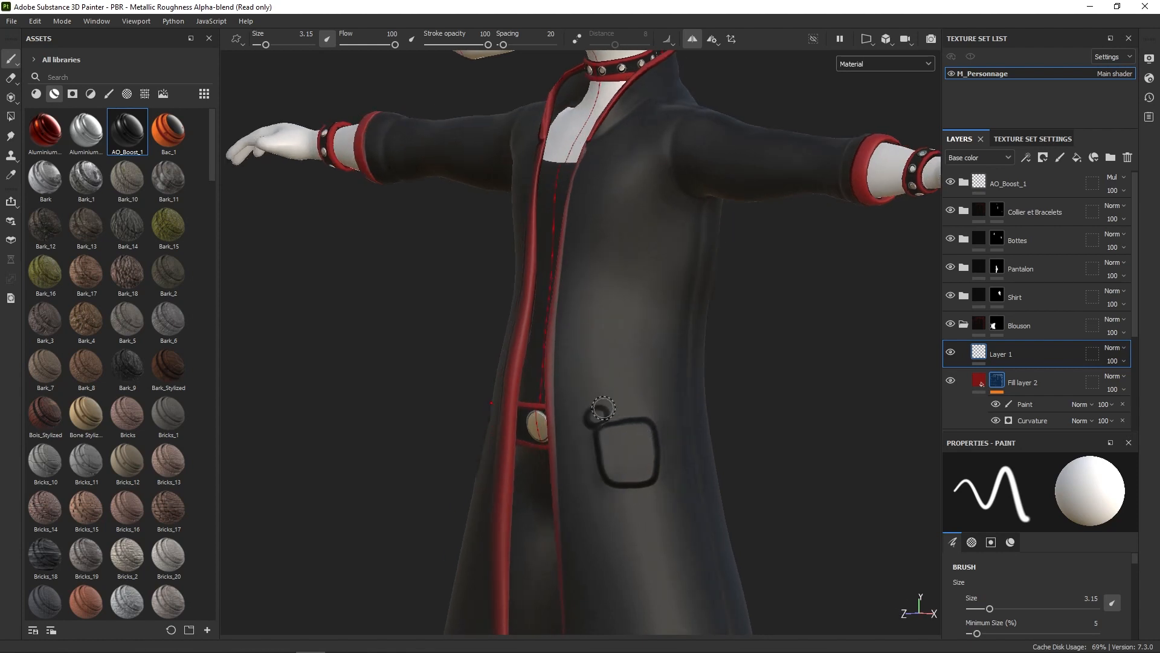
Step: Erase the stray stroke above the pocket and clean its upper edge with eraser size 2.88
right_click(615, 404)
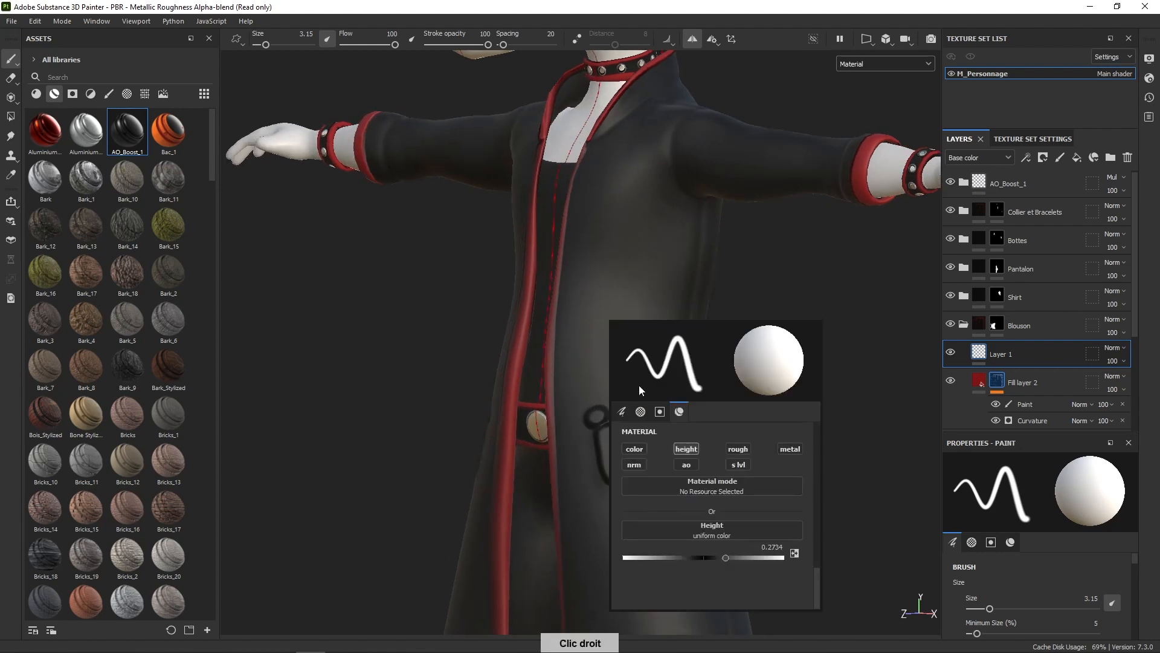
left_click(9, 79)
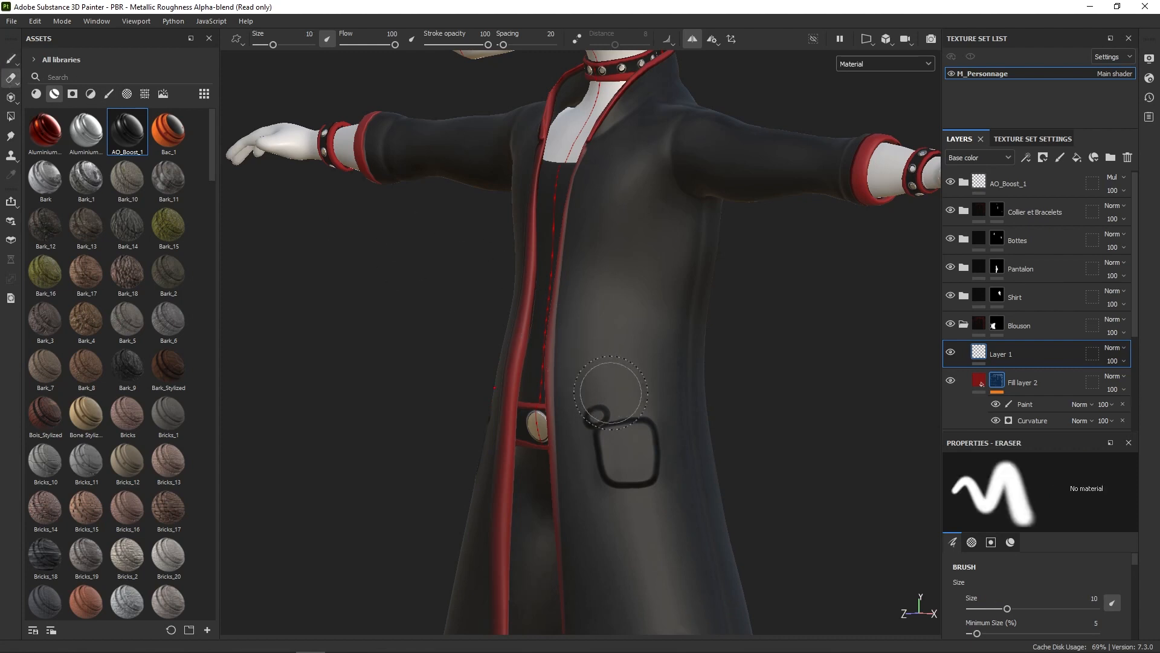
mouse_move(609, 380)
right_mouse_down()
mouse_move(609, 362)
mouse_move(570, 397)
mouse_move(629, 384)
mouse_move(621, 402)
right_mouse_up()
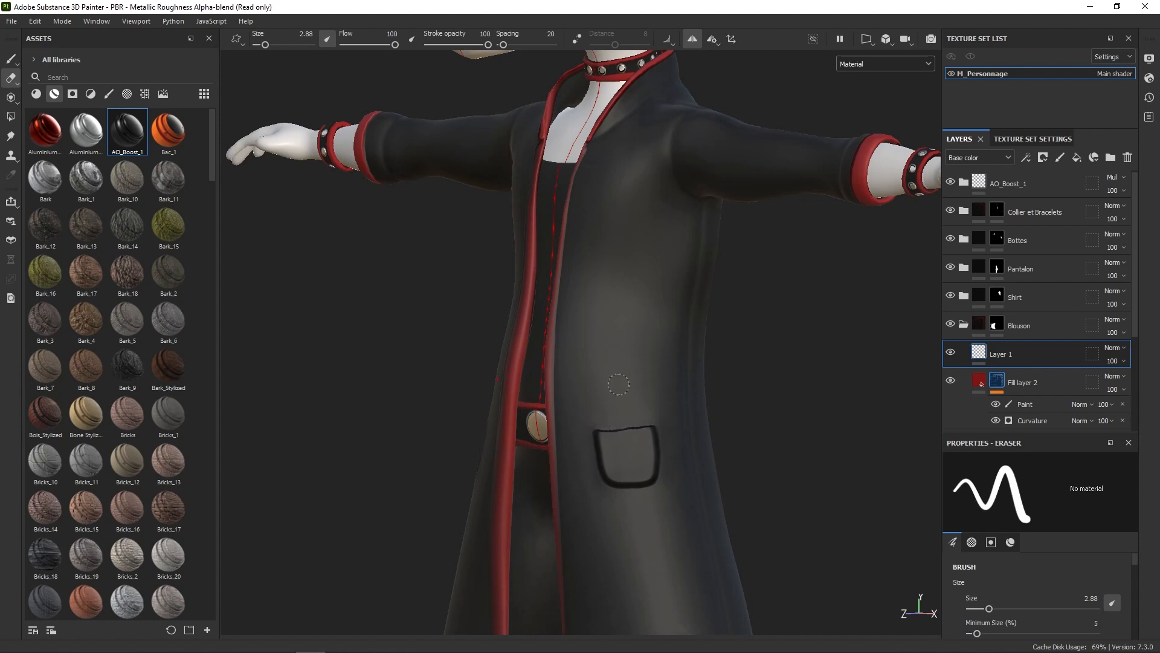
Step: Add a second paint layer to the Blouson folder and load the three-armed Celtic Cross alpha into the paint brush
left_click_drag(619, 384, 773, 408, "alt")
right_click_drag(732, 472, 710, 197, "alt")
right_click_drag(678, 462, 702, 248, "alt")
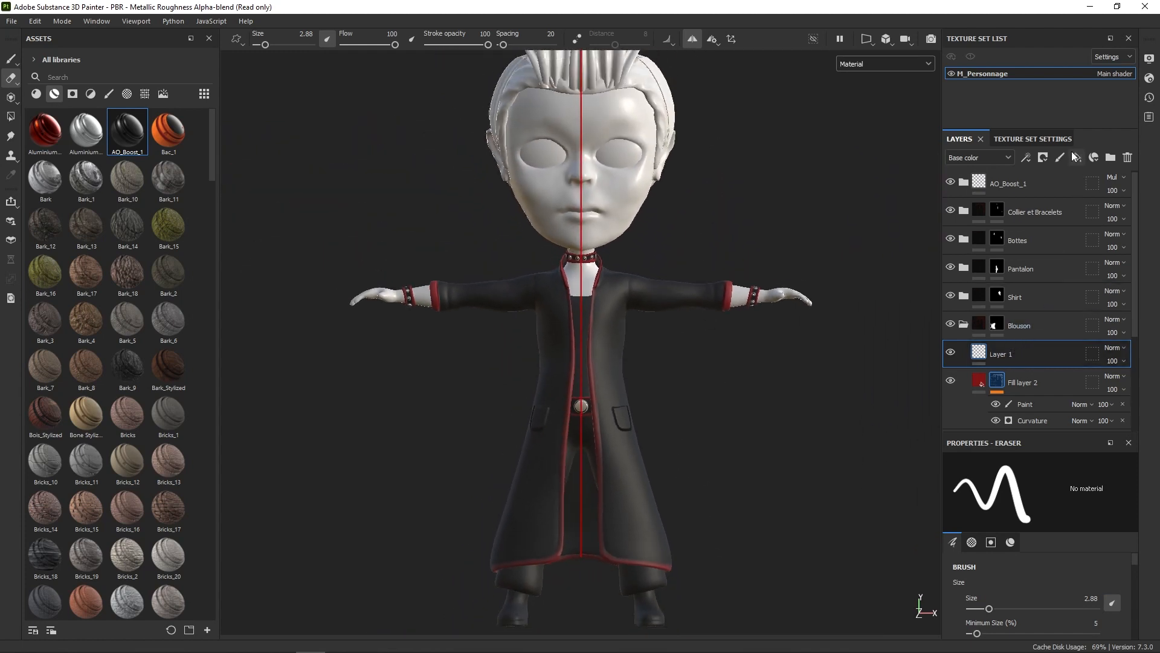
right_click(852, 417)
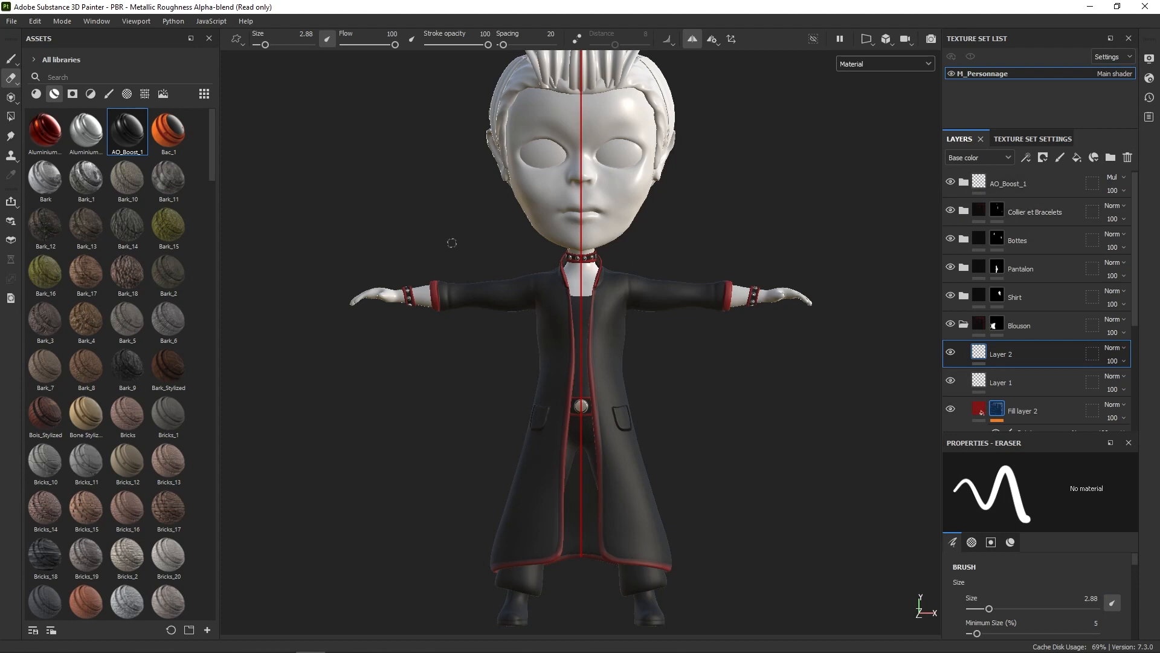
key("p")
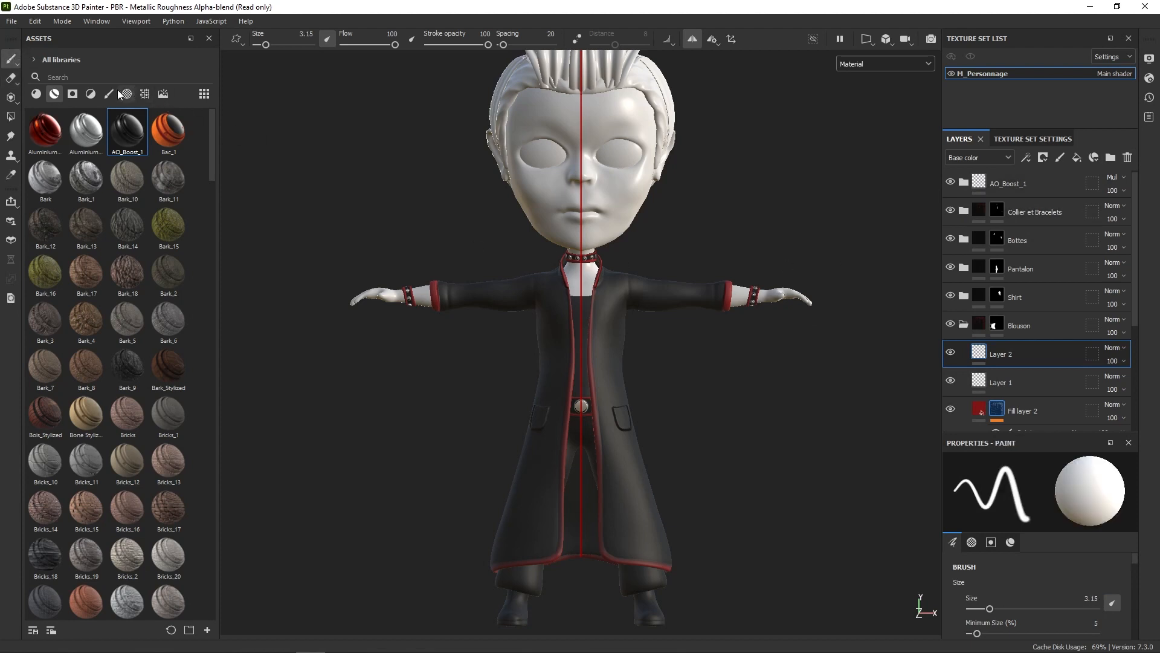
left_click(110, 93)
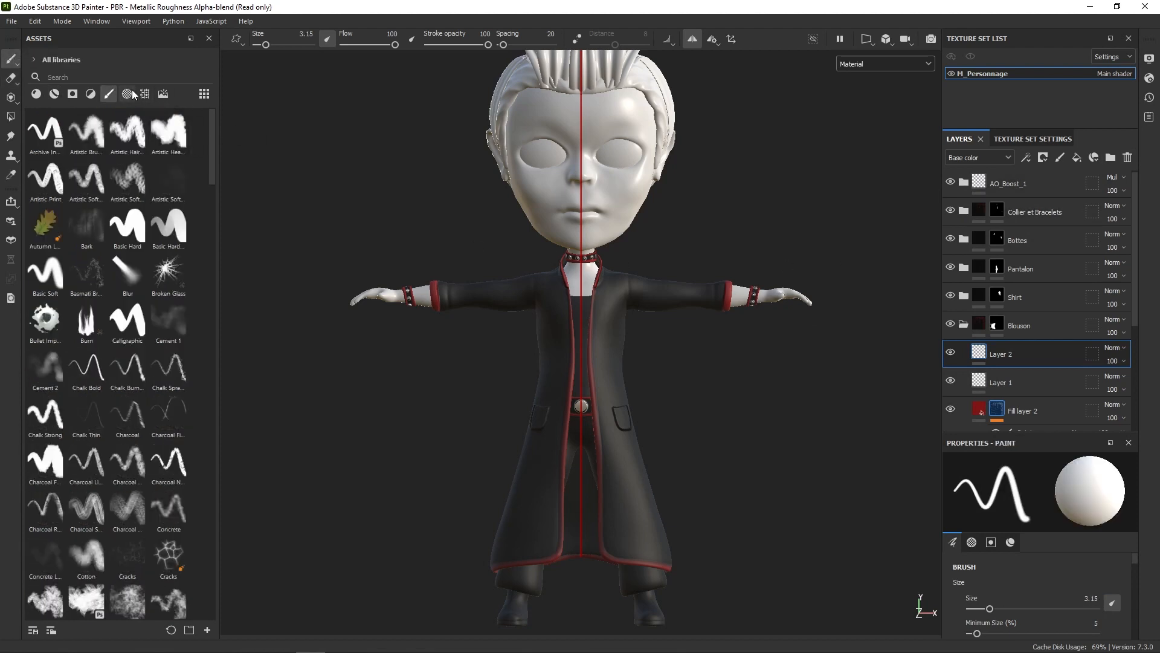
left_click(127, 93)
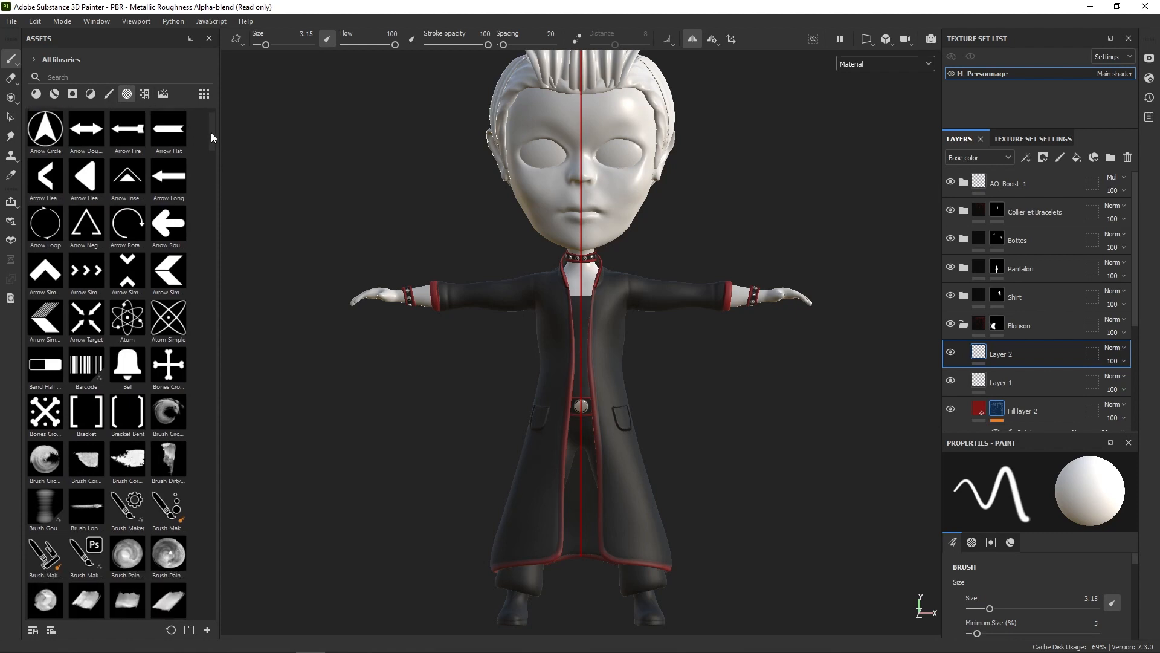
left_click_drag(211, 133, 215, 185)
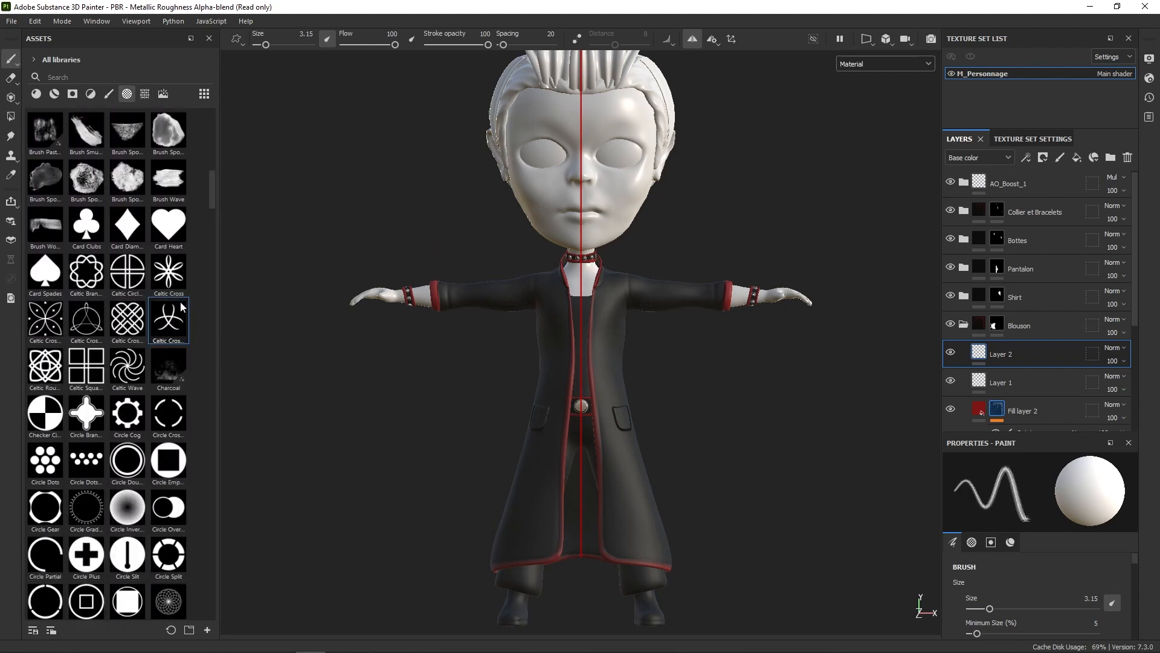
Step: Enable the brush's color channel and stamp the Celtic Cross symbol at size 32.85 on the centre of the jacket's back
mouse_move(802, 287)
left_mouse_down("alt")
mouse_move(309, 272)
mouse_move(349, 276)
left_mouse_up("alt")
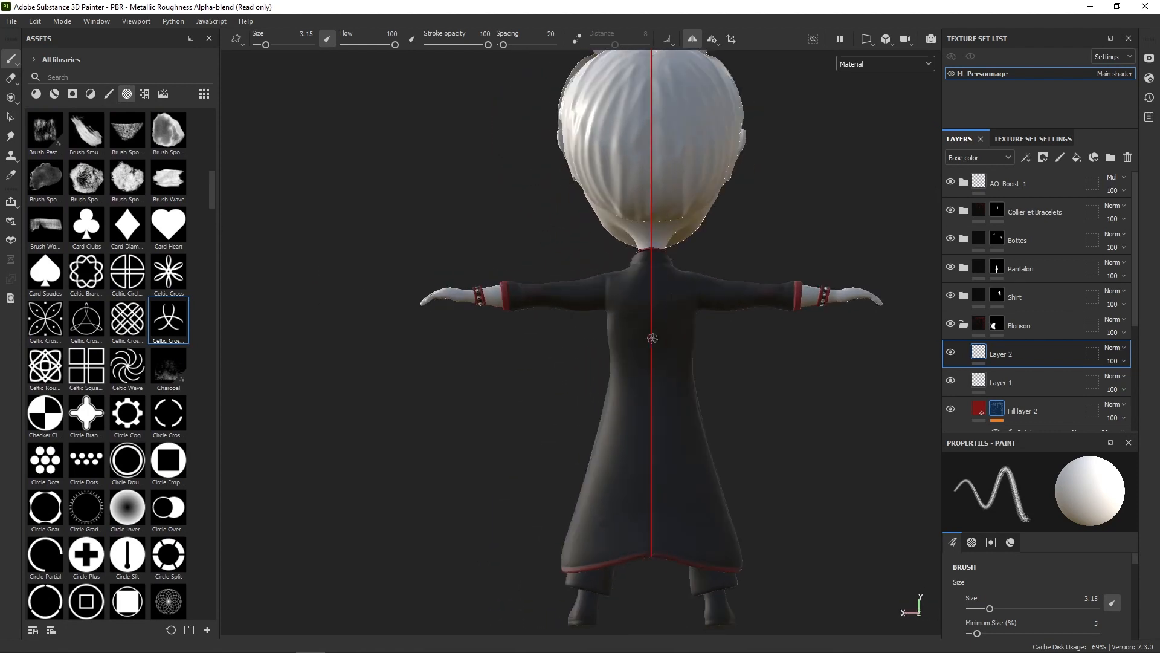
right_click_drag(657, 351, 746, 351, "ctrl")
right_click(668, 346)
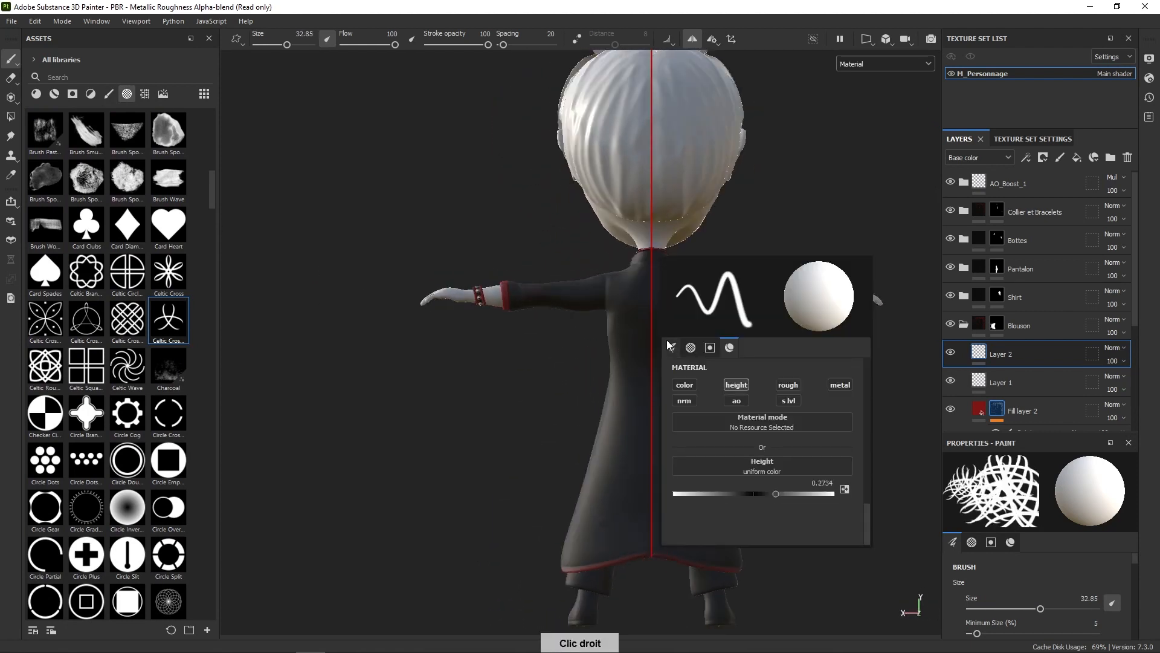
left_click(685, 384)
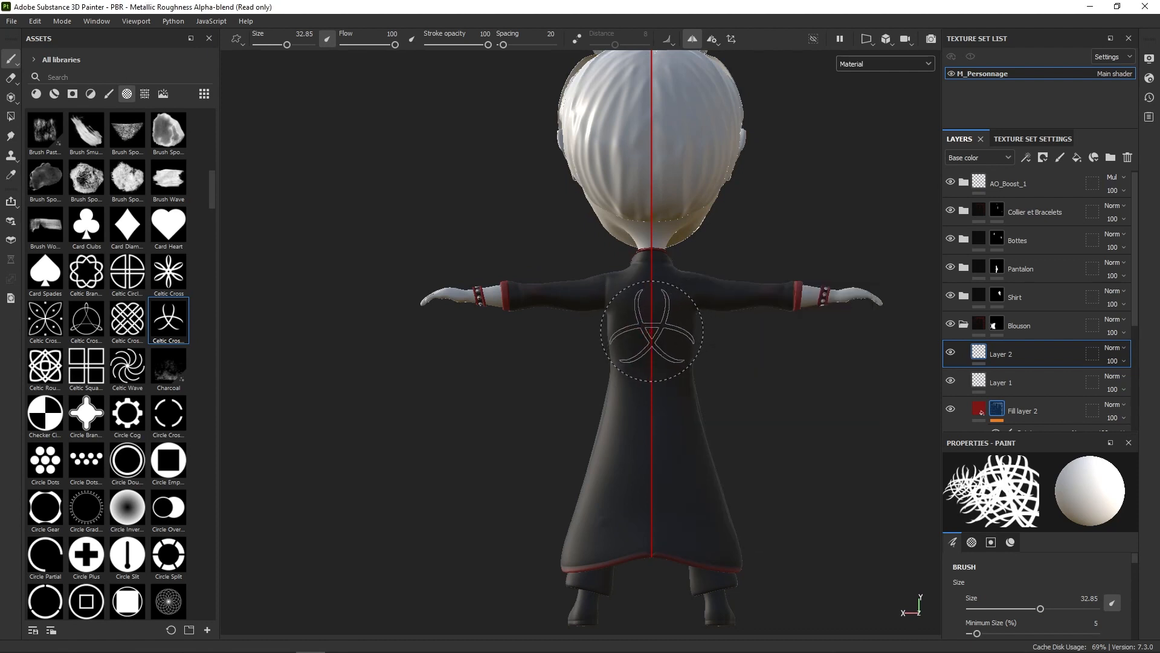
left_click(651, 332)
Step: Turn off symmetry and stamp the three-armed Celtic Cross symbol at size 13.19 on one side of the jacket's chest
mouse_move(737, 396)
left_mouse_down("alt")
mouse_move(868, 397)
mouse_move(735, 423)
mouse_move(803, 388)
mouse_move(865, 409)
mouse_move(811, 414)
mouse_move(807, 383)
left_mouse_up("alt")
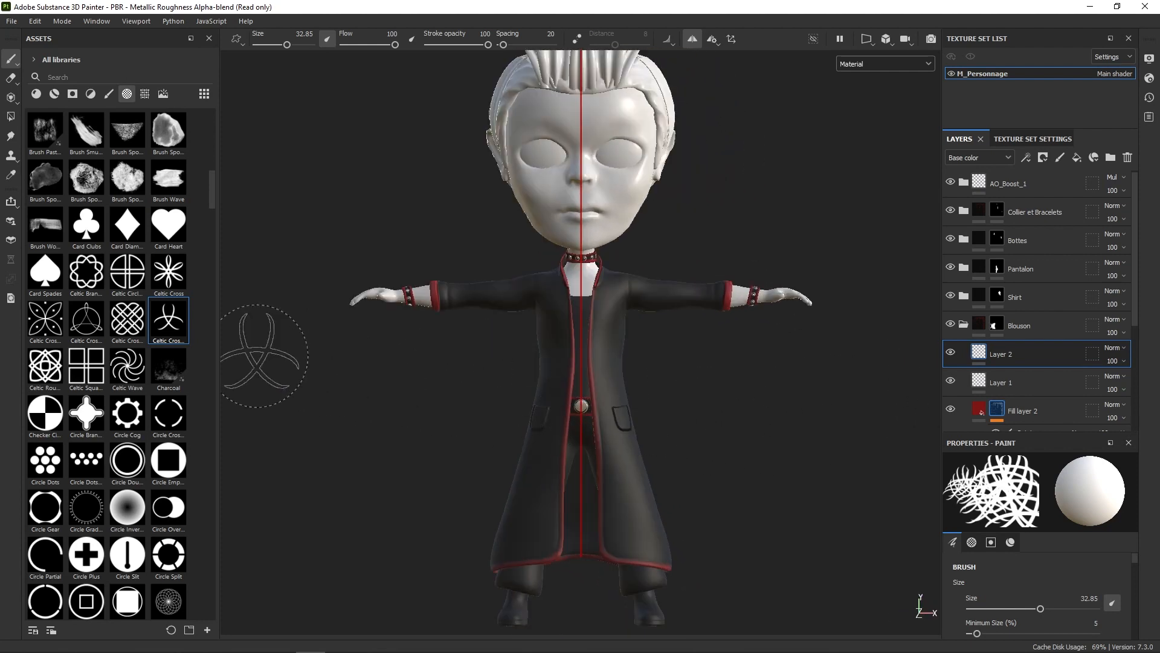
left_click(170, 272)
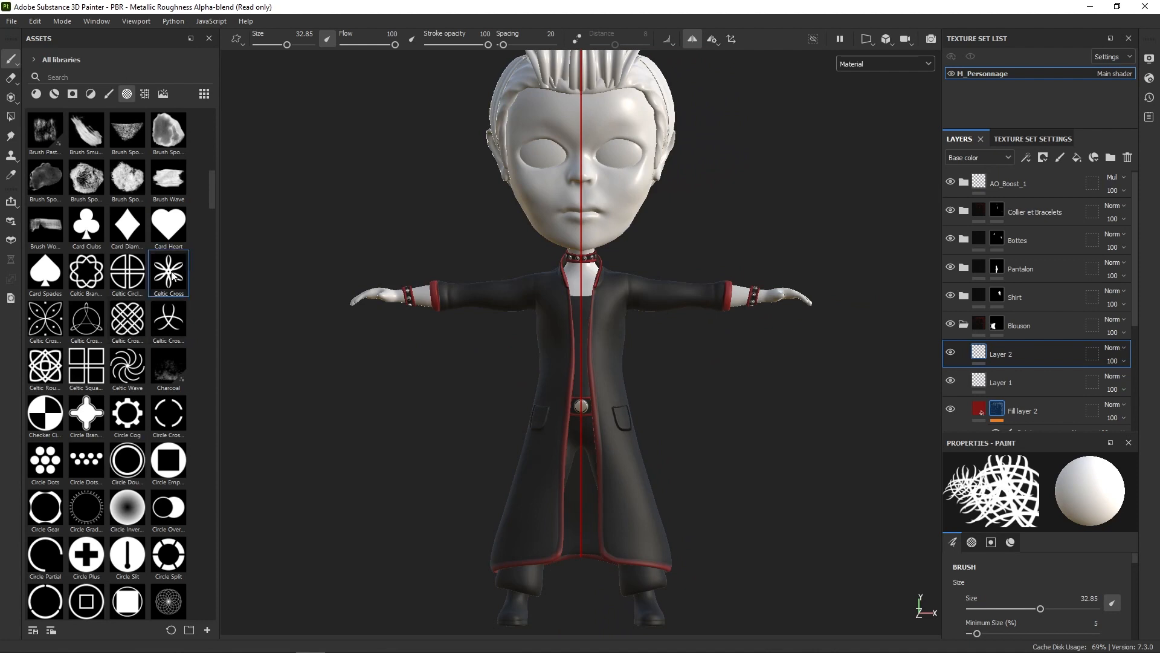
left_click(173, 324)
right_click_drag(625, 309, 617, 308)
left_click(692, 39)
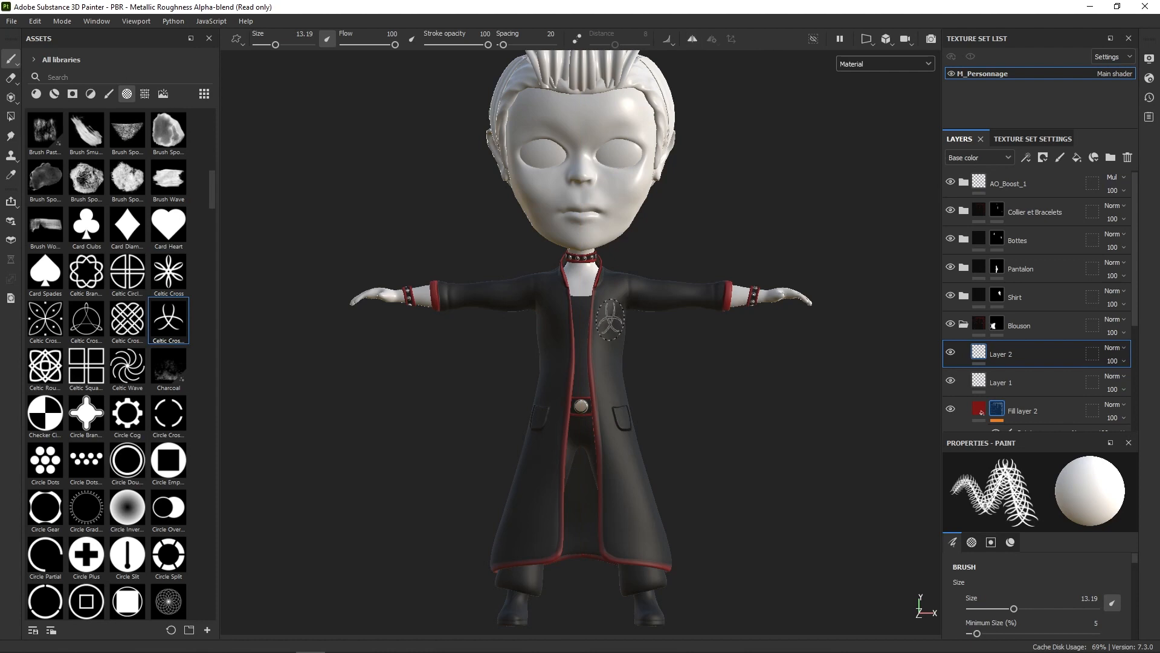
left_click(609, 314)
left_click_drag(710, 302, 678, 418, "alt")
right_click_drag(678, 418, 671, 435, "alt")
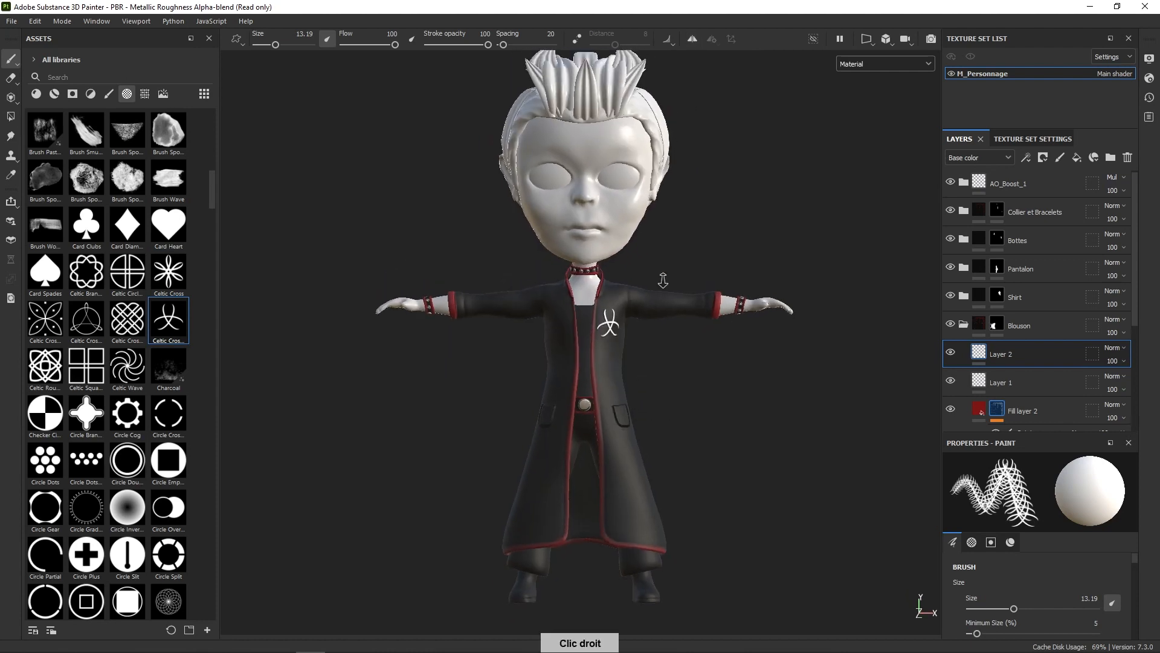
middle_click_drag(671, 435, 655, 472)
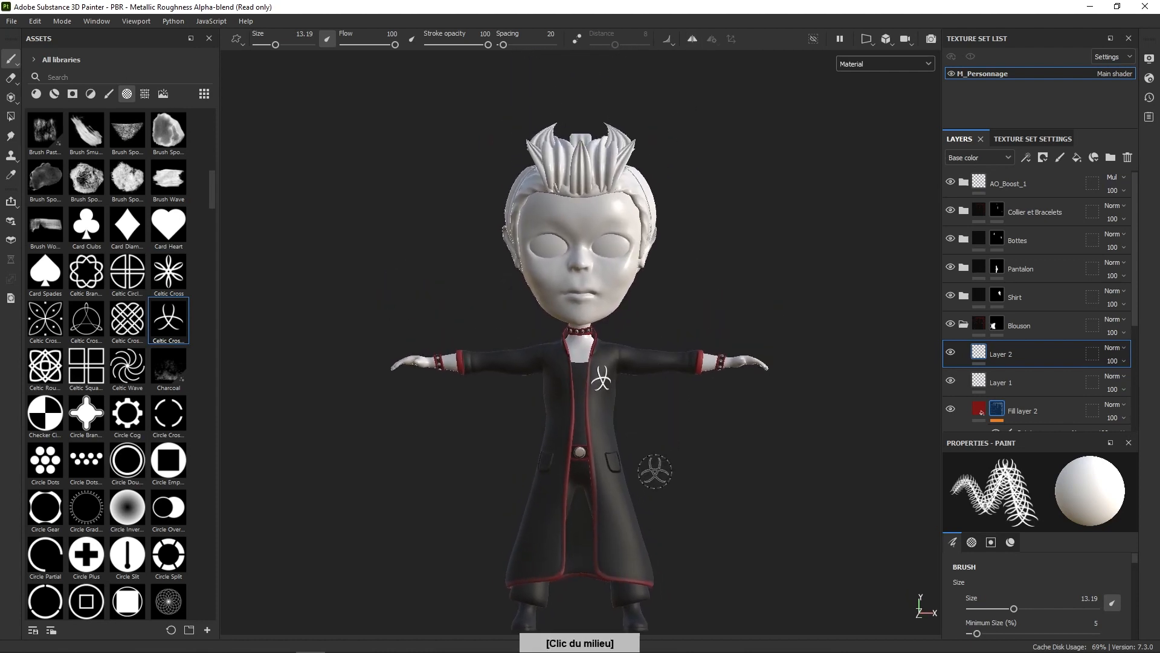
Step: Collapse the Blouson folder and delete the AO_Boost_1 folder from the layer stack
left_click(964, 324)
left_click(1028, 183)
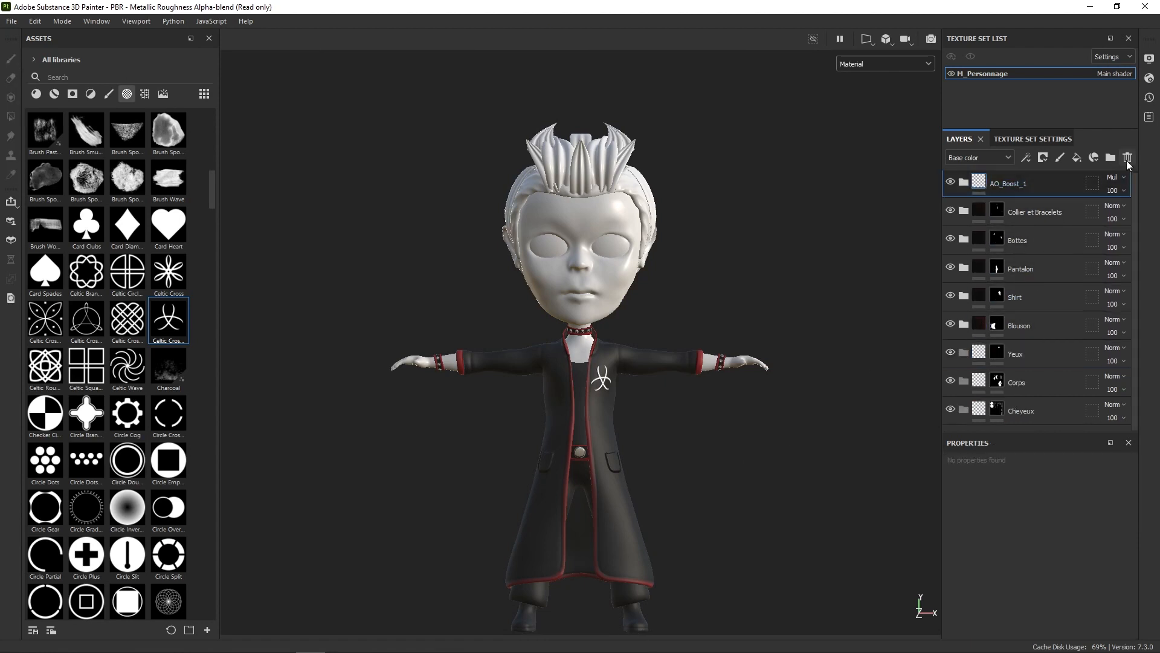
left_click(1128, 157)
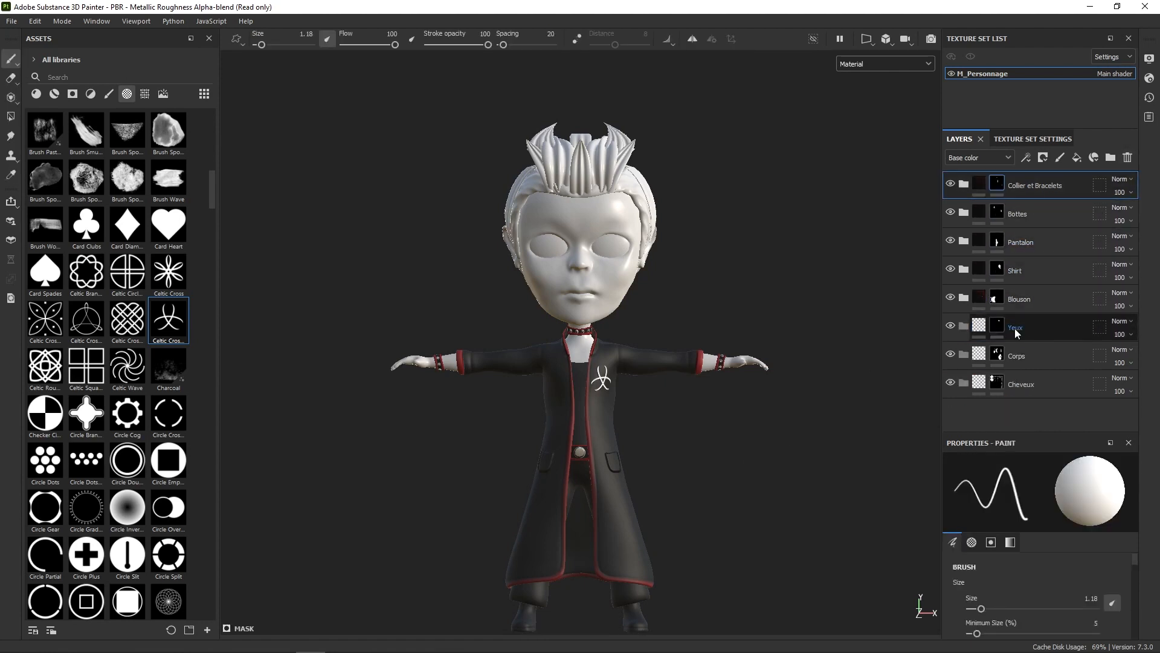
Step: Add a fill layer to the Yeux folder with only the color and roughness channels, setting roughness to about 0.31
left_click(980, 327)
left_click(1077, 158)
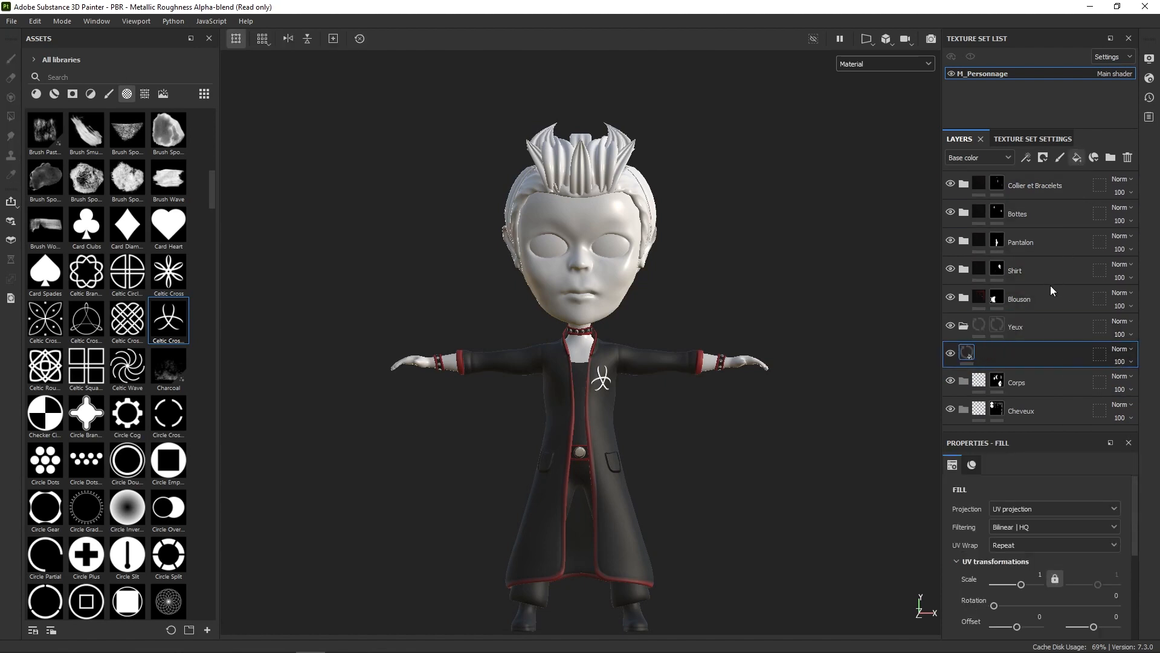
right_click(836, 370)
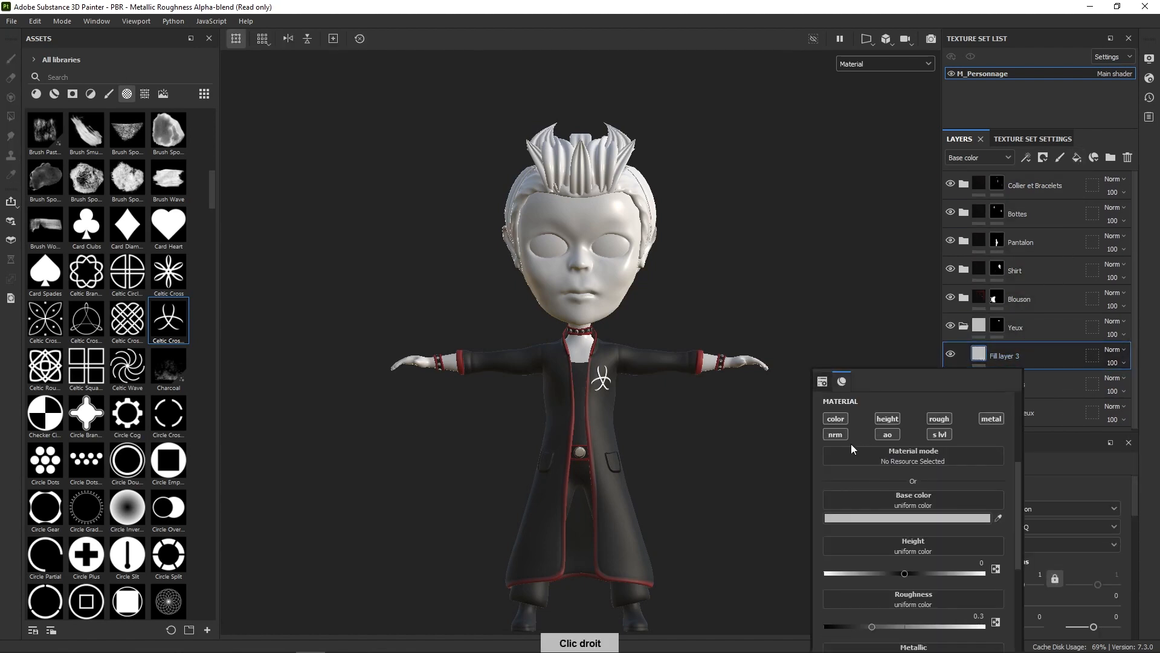
left_click(939, 418)
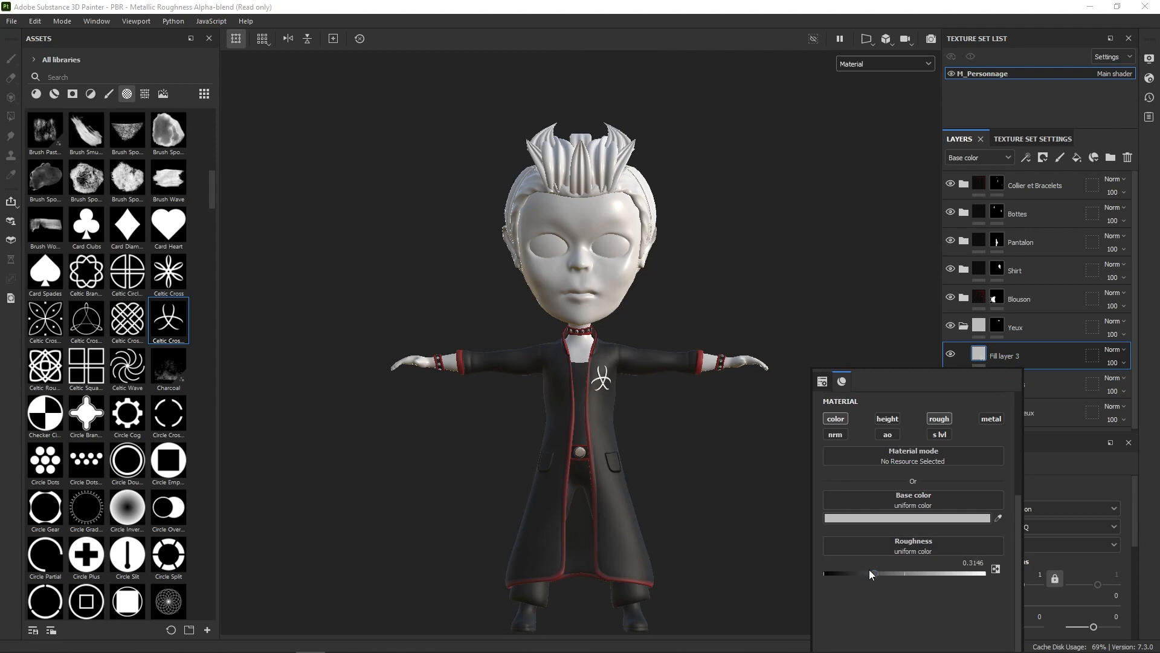
left_click_drag(871, 574, 873, 574)
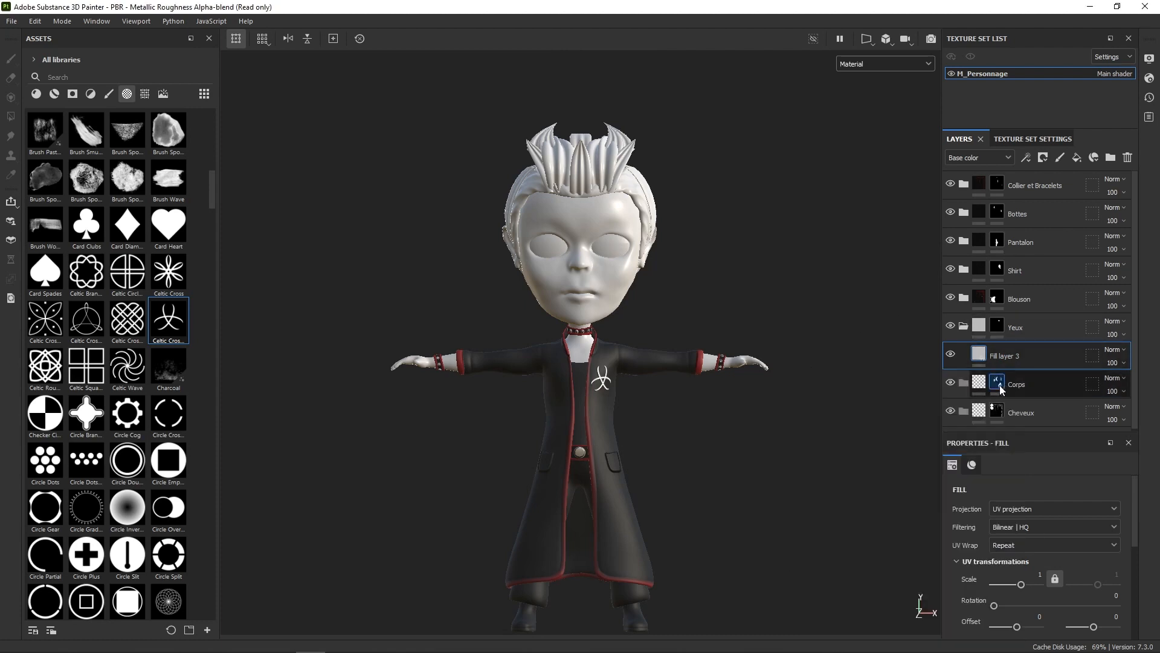
Step: Add a fill layer inside the Corps folder and rename it Base
left_click(1057, 376)
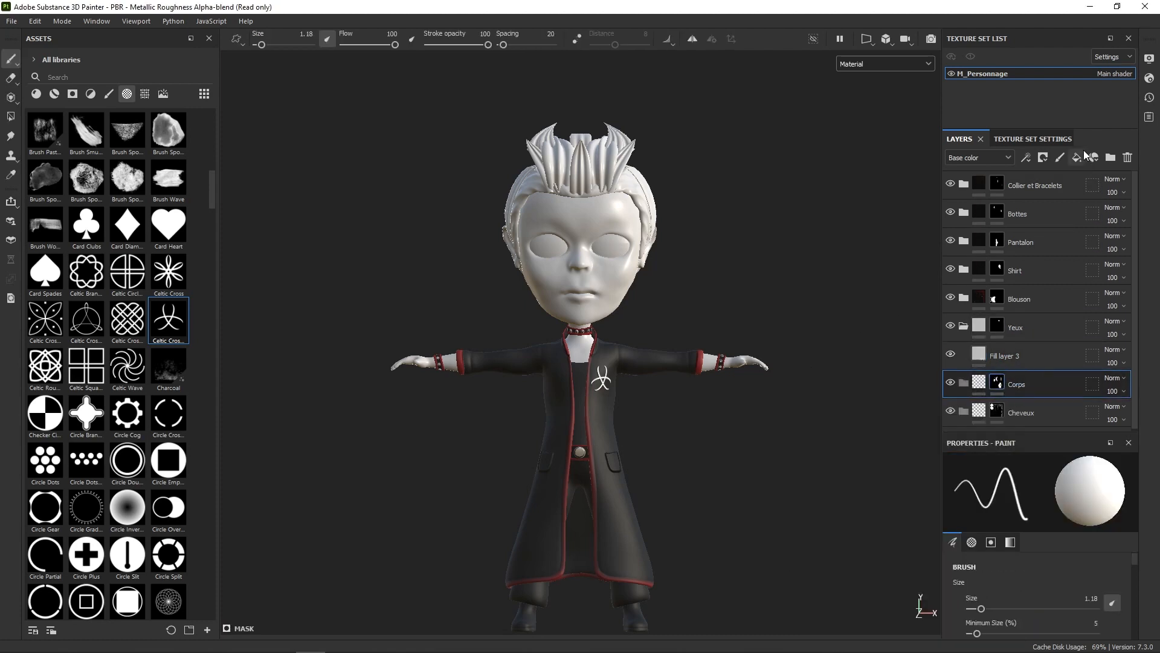
left_click(1077, 158)
double_click(1006, 415)
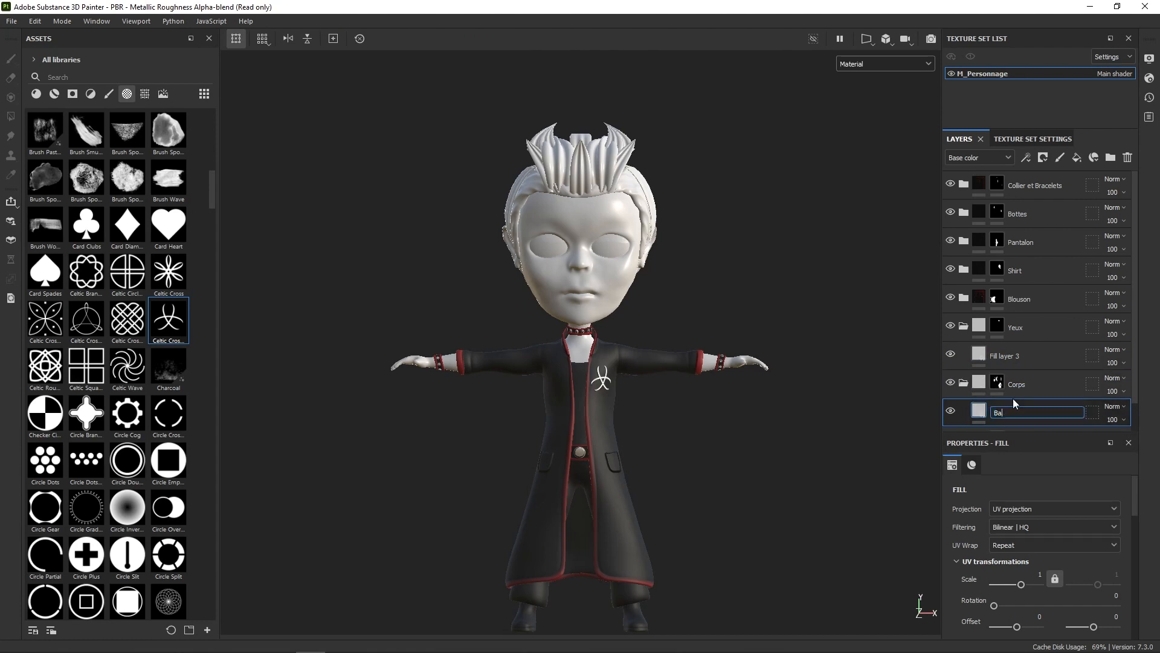
key("Return")
Step: Limit the Corps Base layer to color and roughness, raise its roughness and give it a tan skin base color
right_click(782, 410)
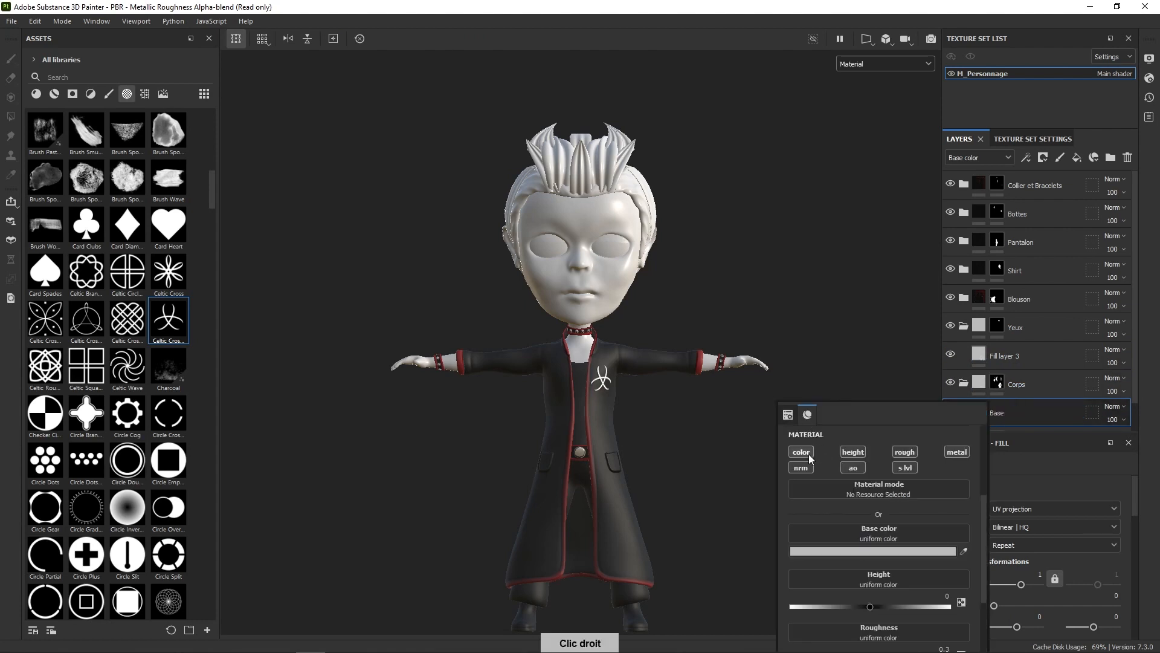
left_click(907, 452)
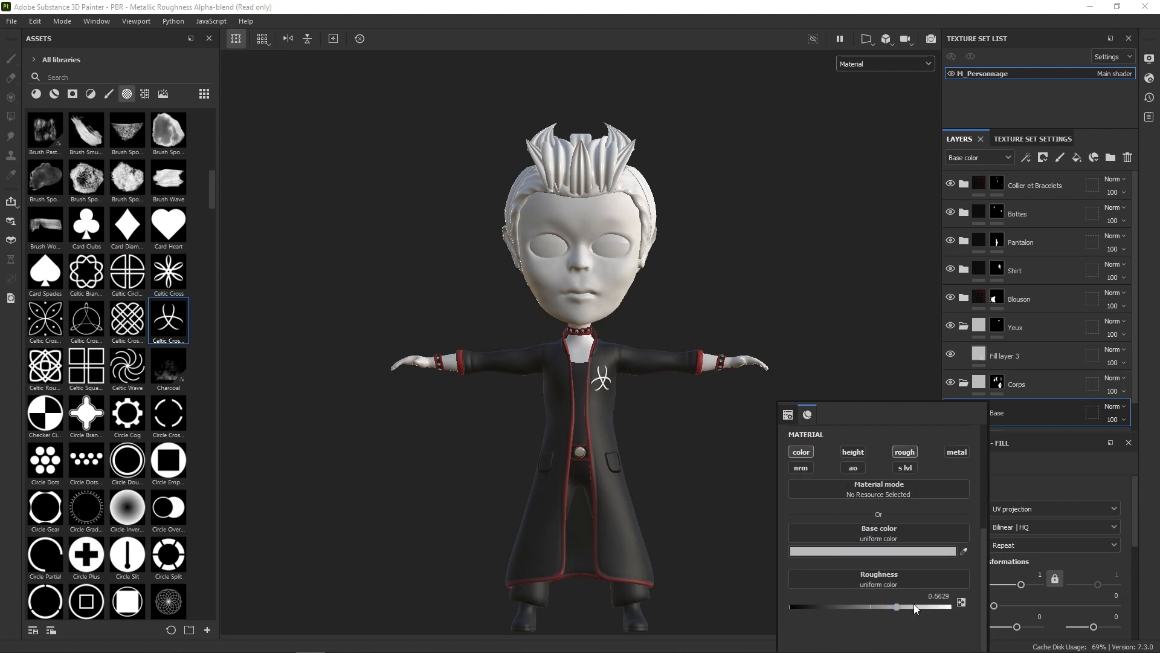
left_click(941, 551)
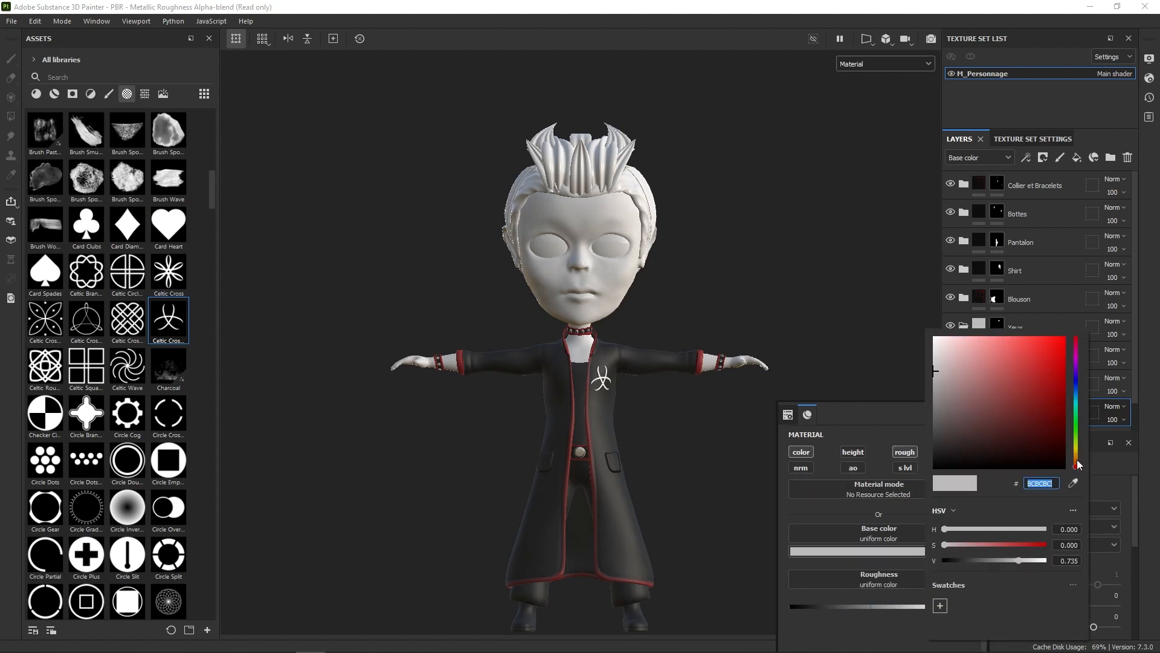
left_click_drag(1076, 464, 1076, 461)
mouse_move(1048, 423)
left_mouse_down()
mouse_move(980, 361)
mouse_move(988, 372)
left_mouse_up()
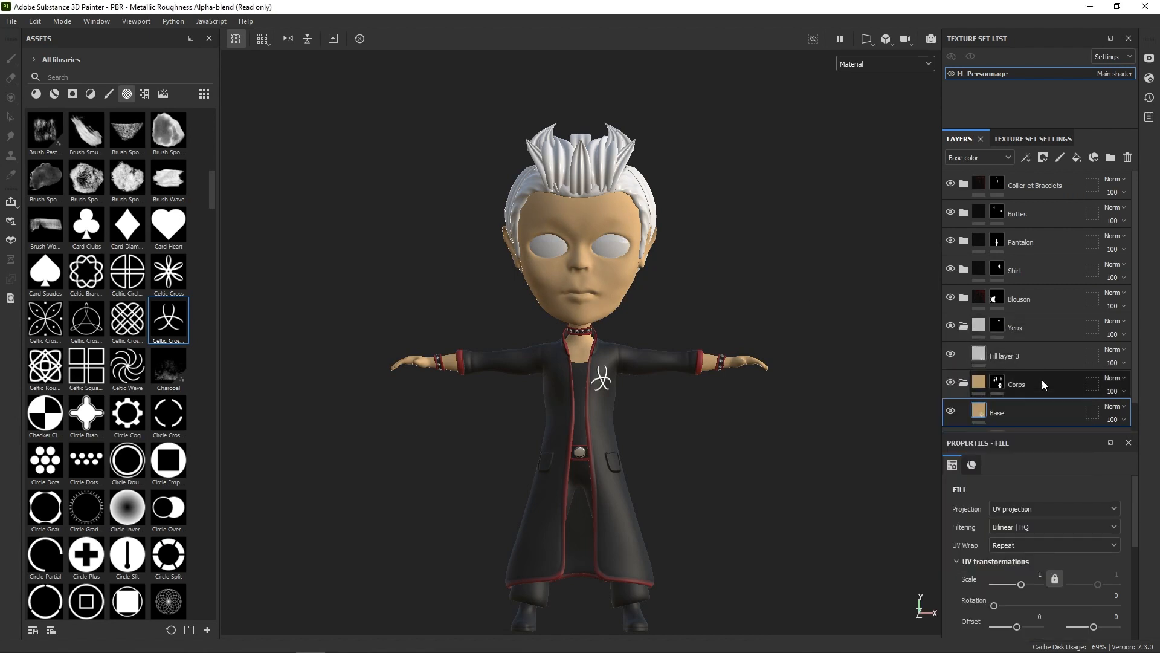
Step: Add a second fill layer above Base in the Corps folder, with a black mask driven by a Dirt generator
right_click(996, 410)
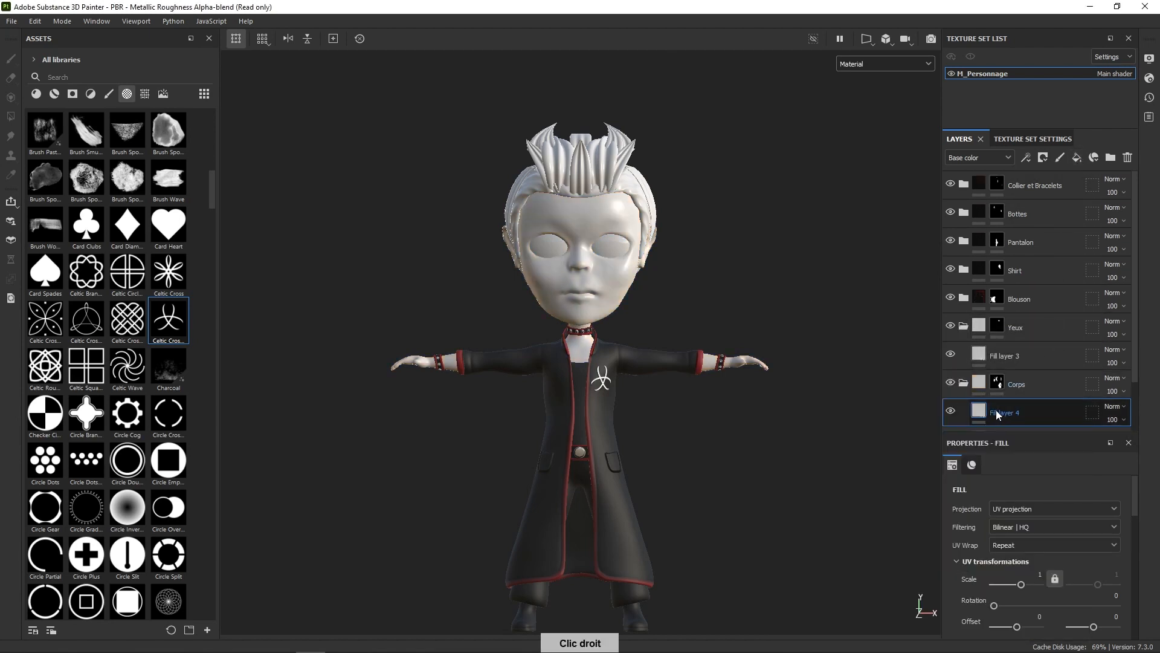
left_click(1035, 23)
right_click(1002, 406)
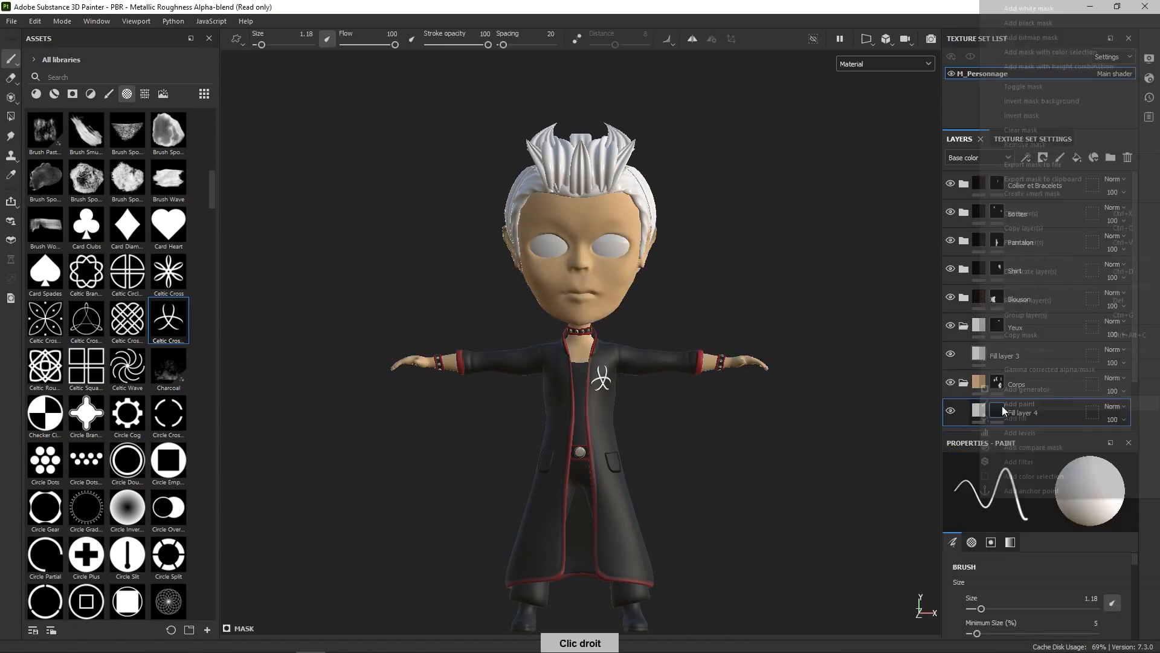
left_click(1057, 394)
left_click(953, 479)
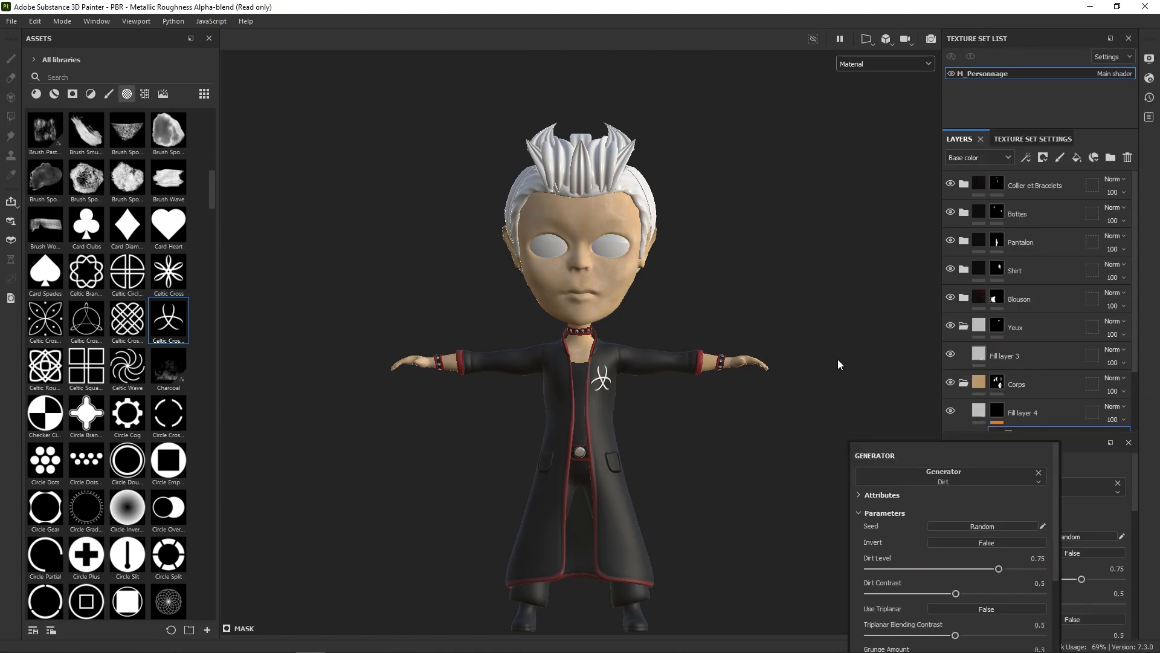
Step: Set the blending mode of the Dirt-masked fill layer in Corps to Multiply
left_click(1119, 404)
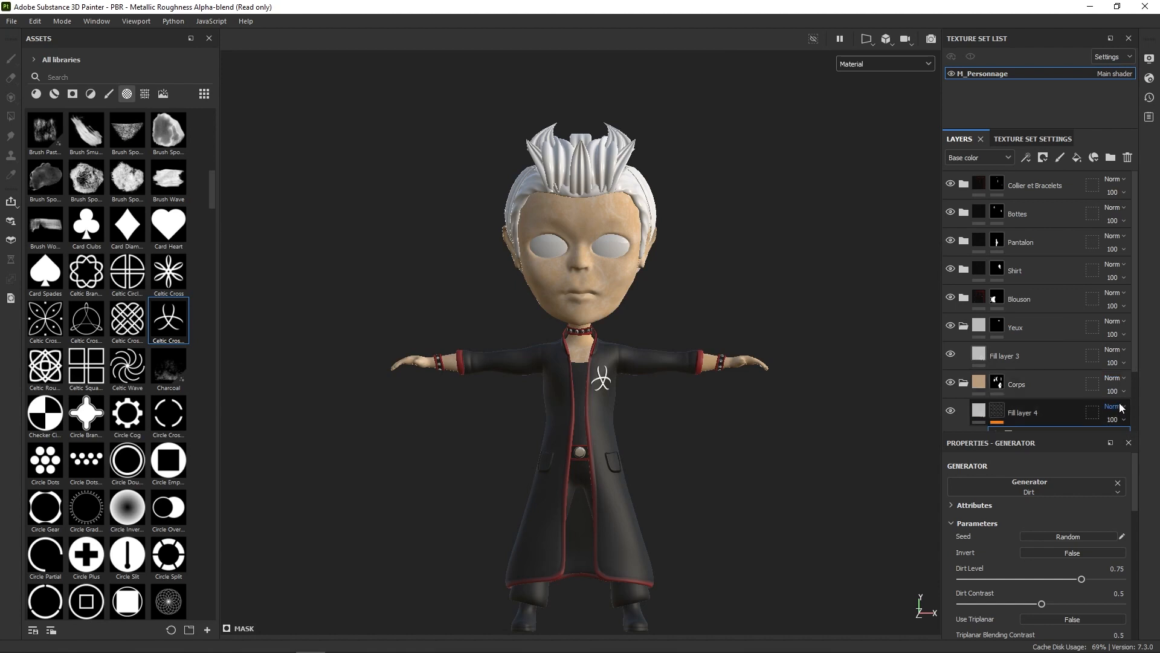
left_click(1119, 405)
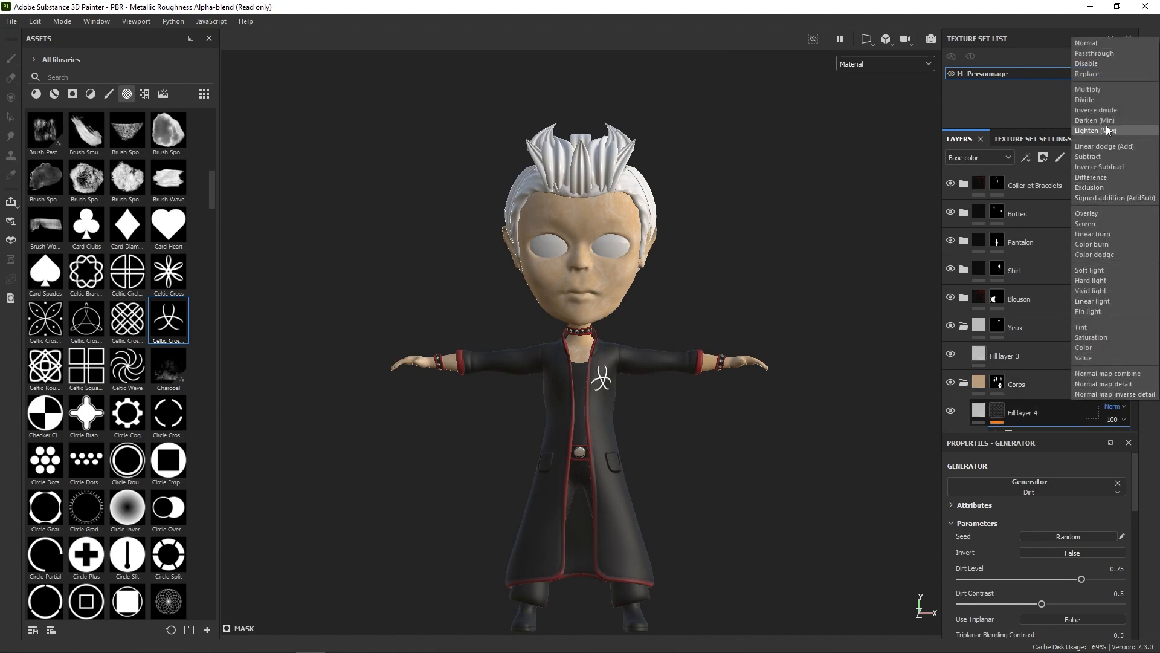
left_click(1102, 90)
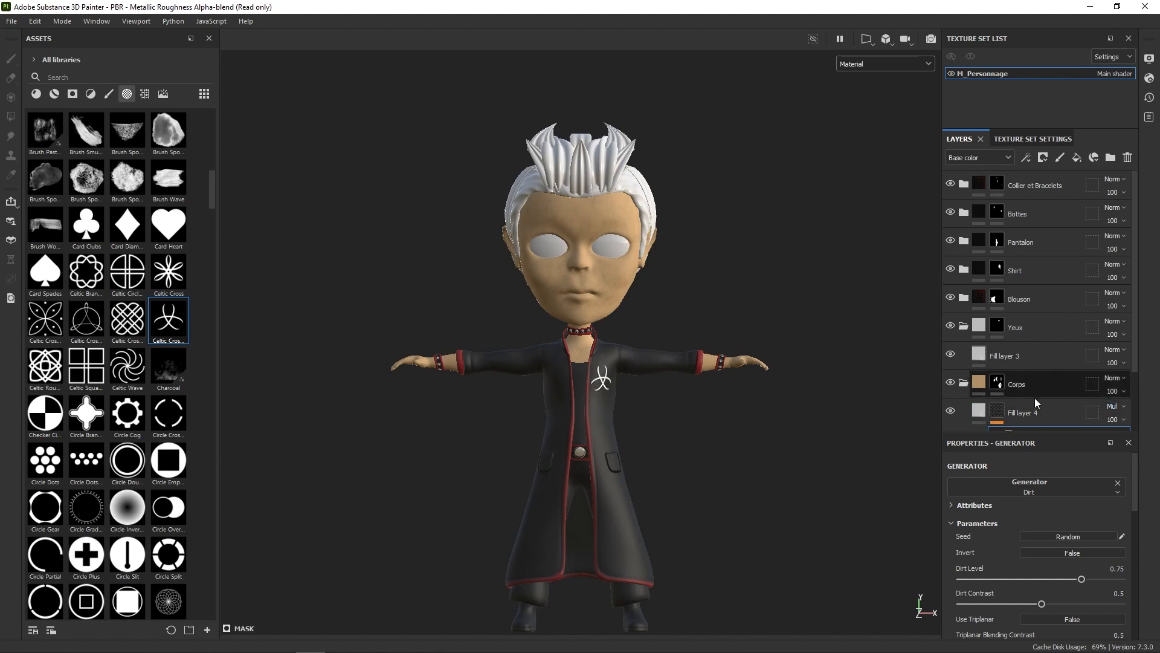
Step: Add a Blur filter to the mask of the Corps fill layer that uses the Dirt generator
right_click(1005, 413)
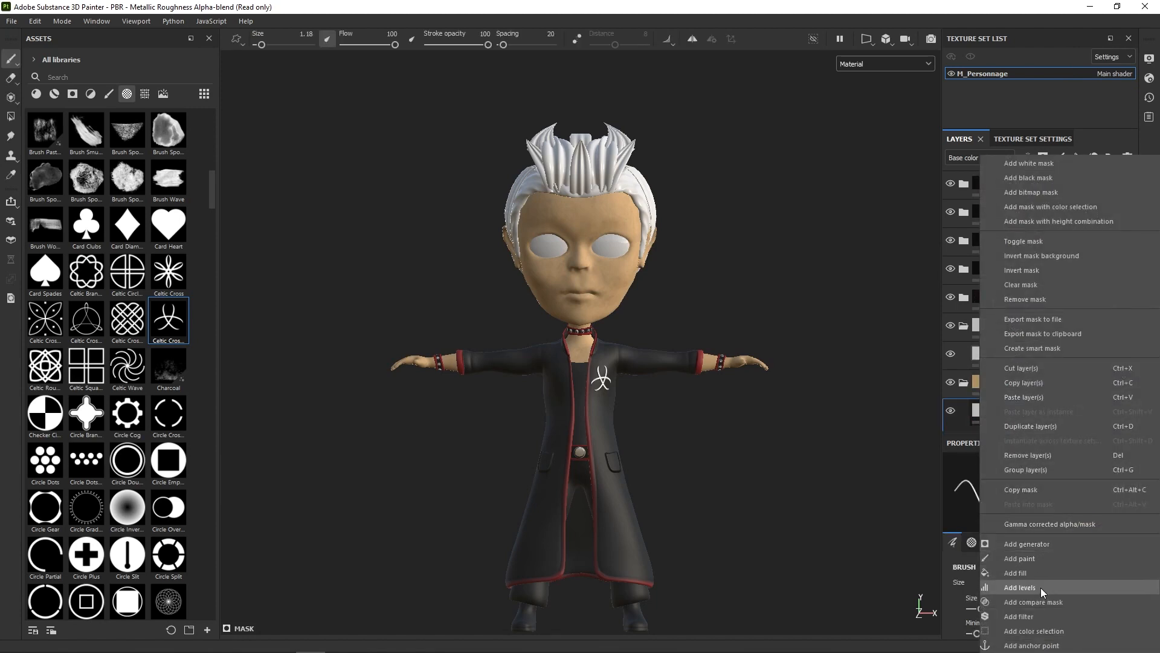
left_click(1048, 615)
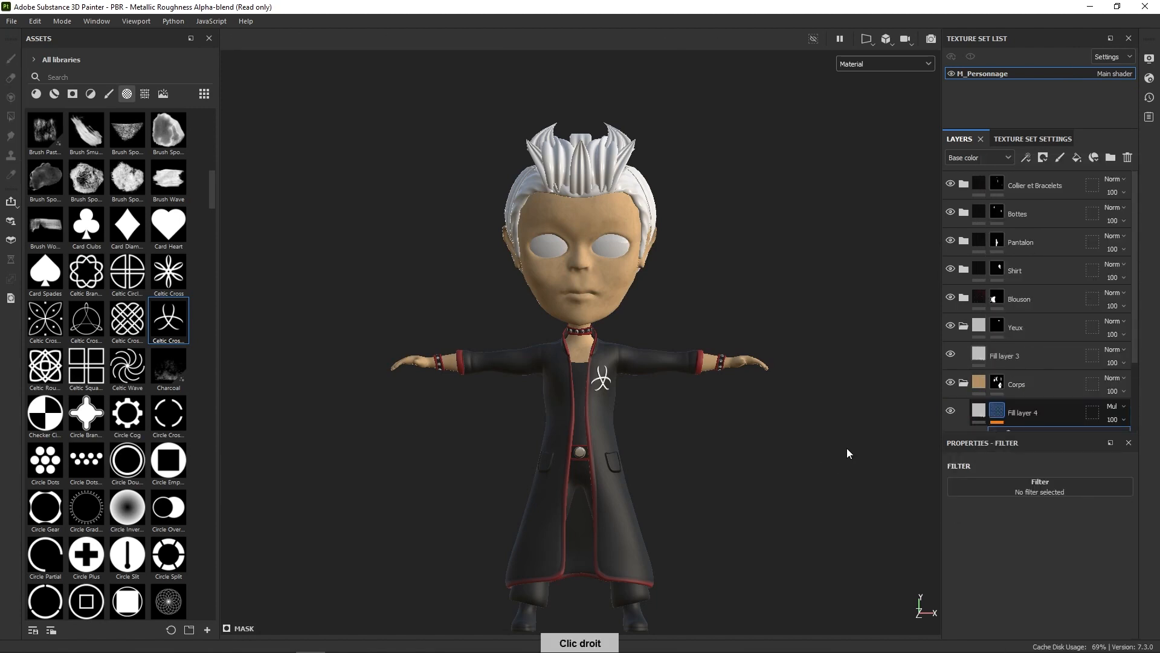
left_click(1042, 488)
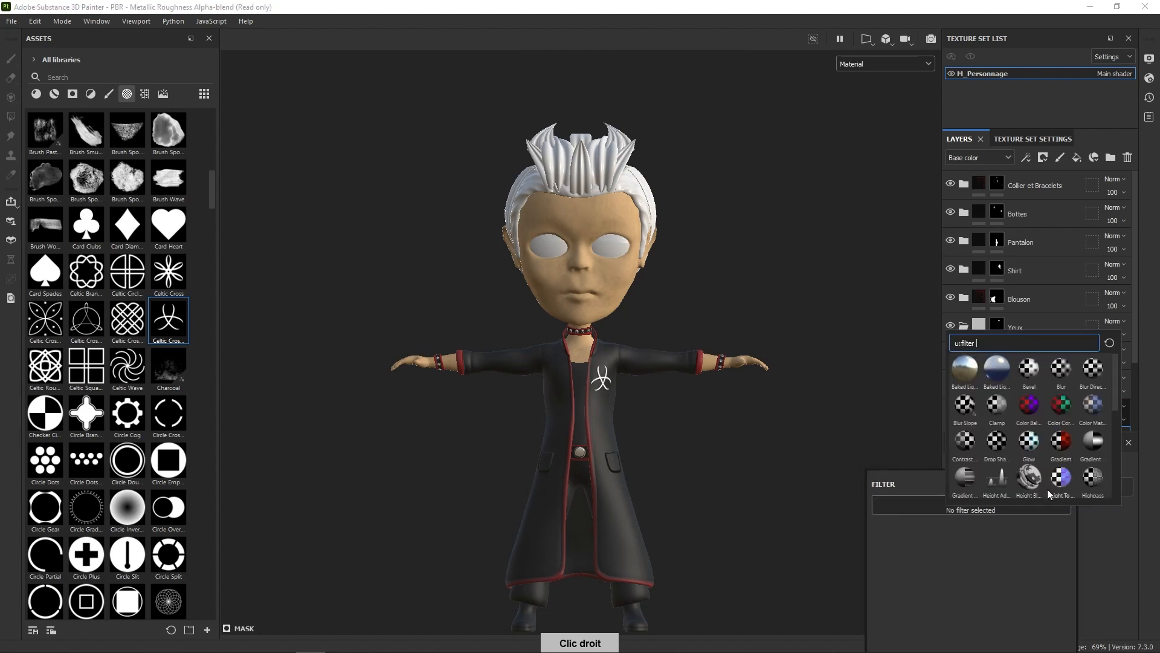
left_click(1060, 373)
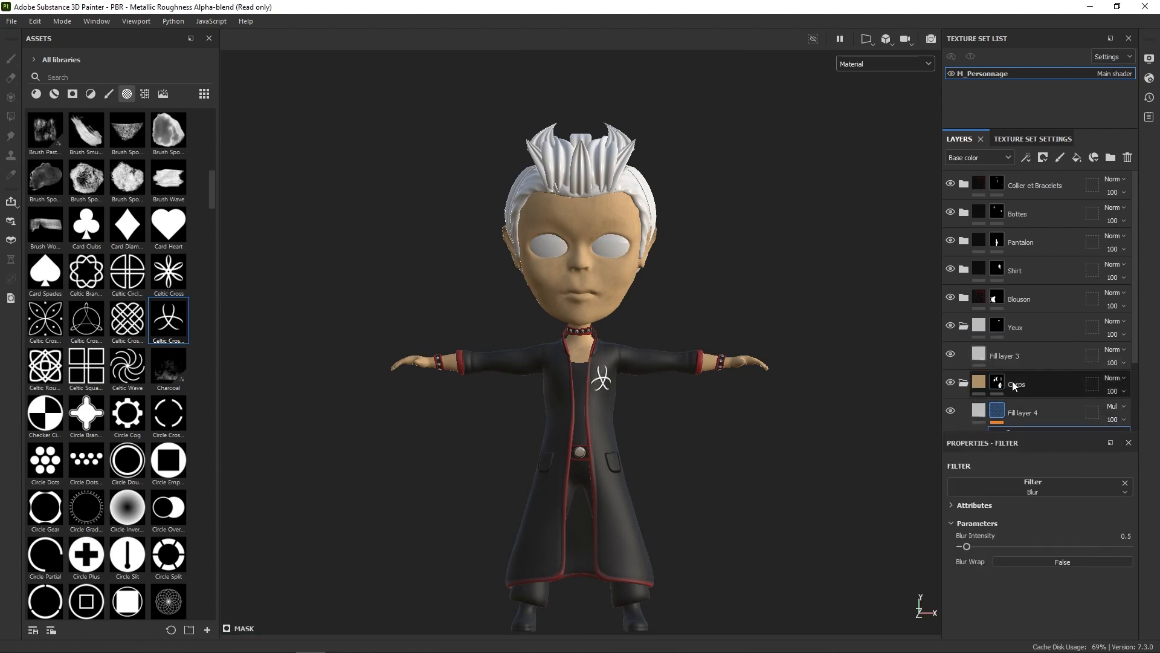
Step: Limit the Dirt-masked fill layer to the color channel and give it a pale pink base color
left_click(979, 411)
right_click(844, 507)
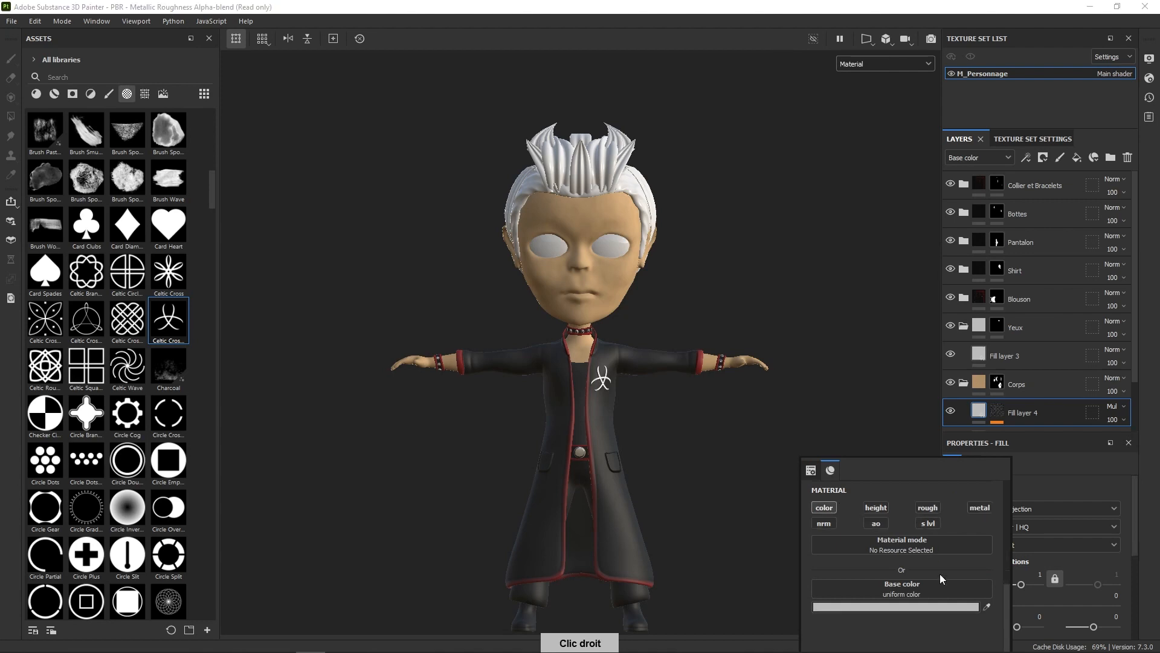
left_click(943, 606)
left_click_drag(1000, 399, 968, 358)
left_click(861, 382)
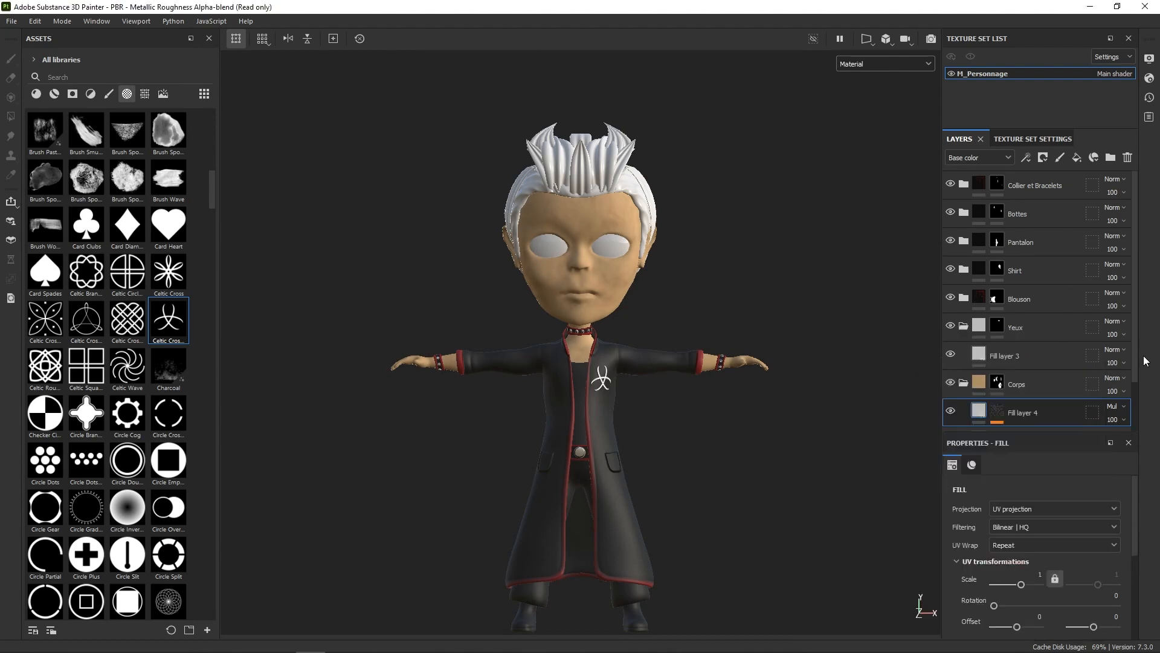
Step: Set the Blur filter's intensity to 1.79 on the Dirt mask, checking the effect on the face
right_click_drag(640, 490, 640, 368, "alt")
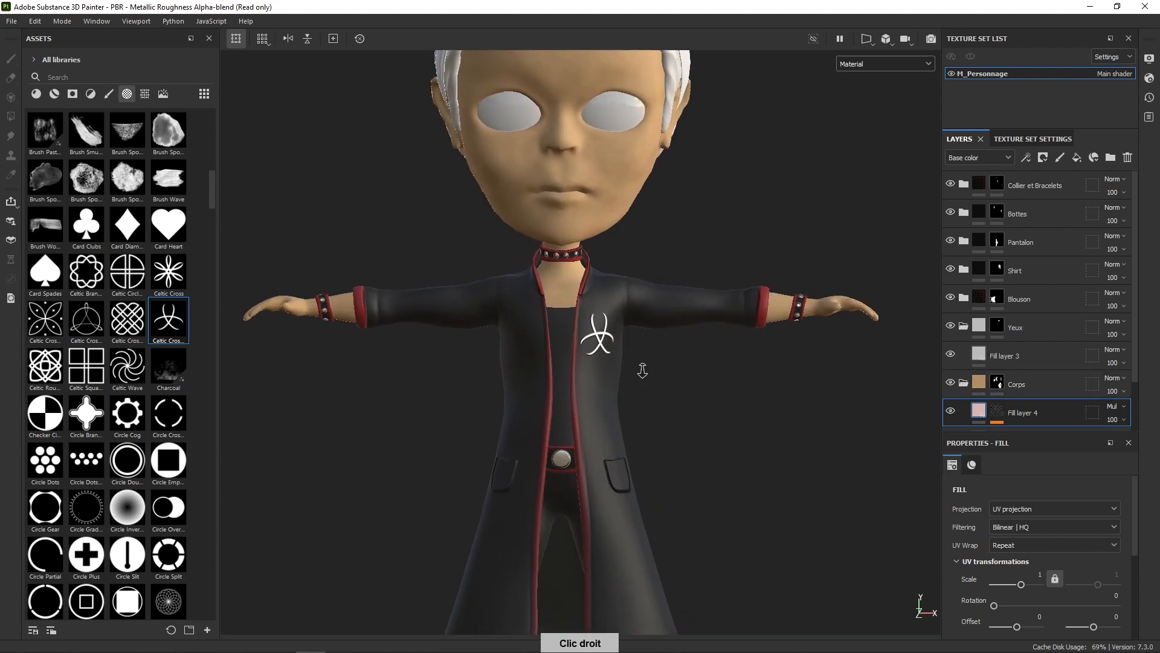
middle_click_drag(640, 368, 669, 523, "alt")
right_click_drag(668, 524, 783, 381, "alt")
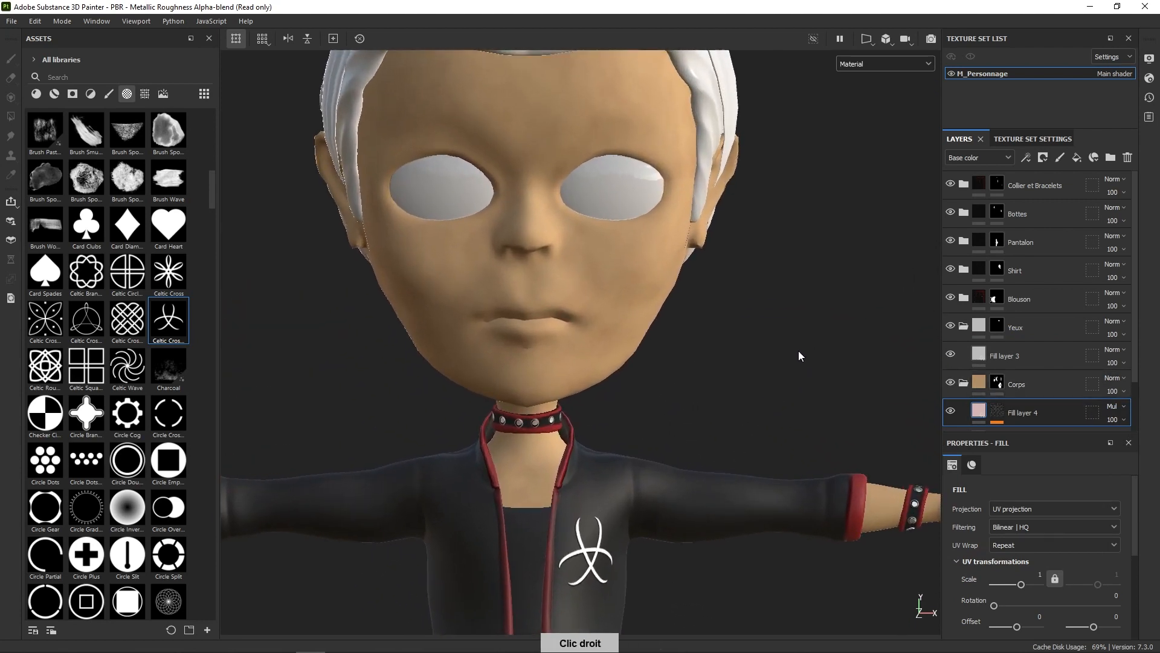
left_click(998, 414)
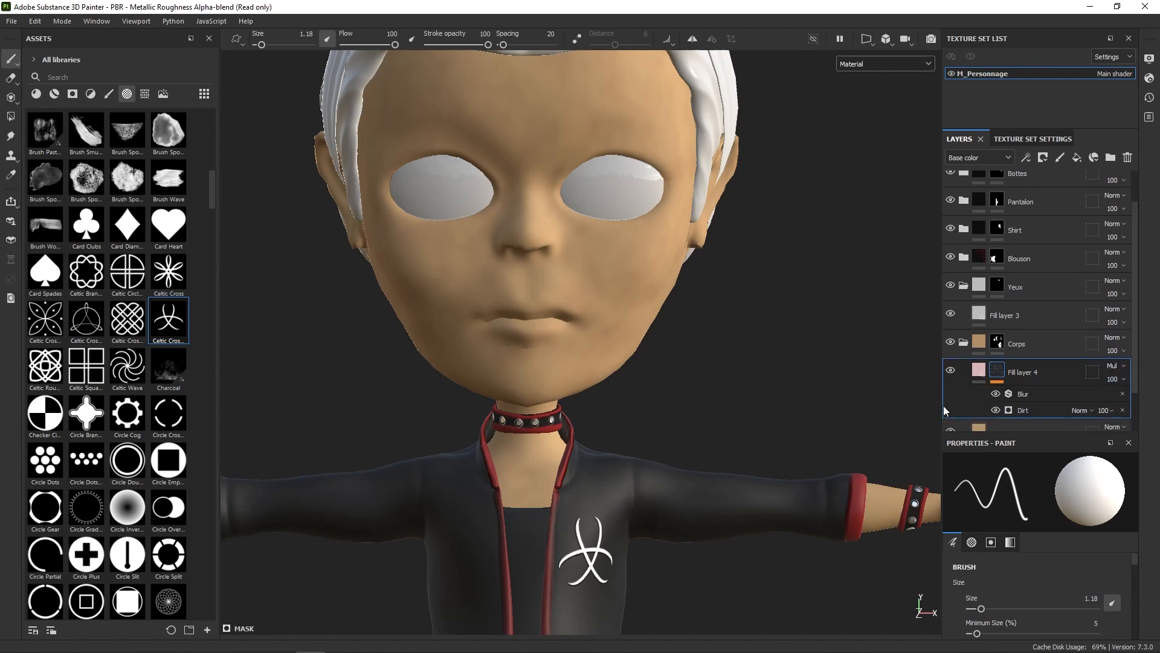
left_click(1031, 394)
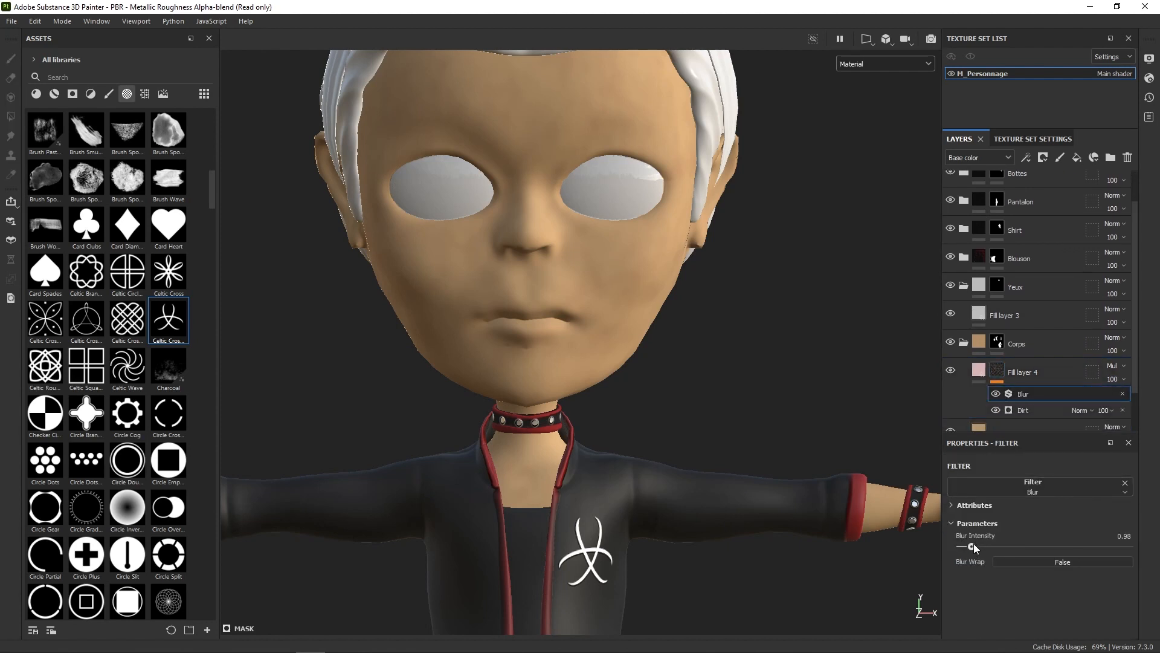
left_click_drag(971, 546, 980, 547)
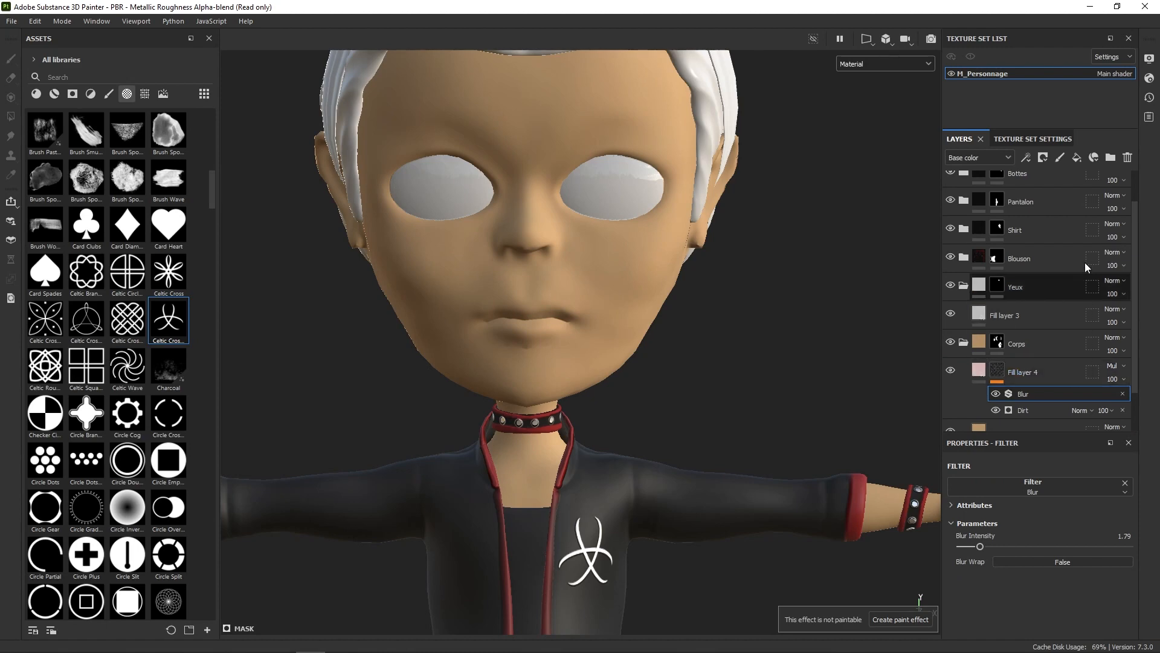
Step: Add another fill layer at the top of the Corps folder with a black mask and a Curvature generator
left_click(1076, 158)
right_click(993, 375)
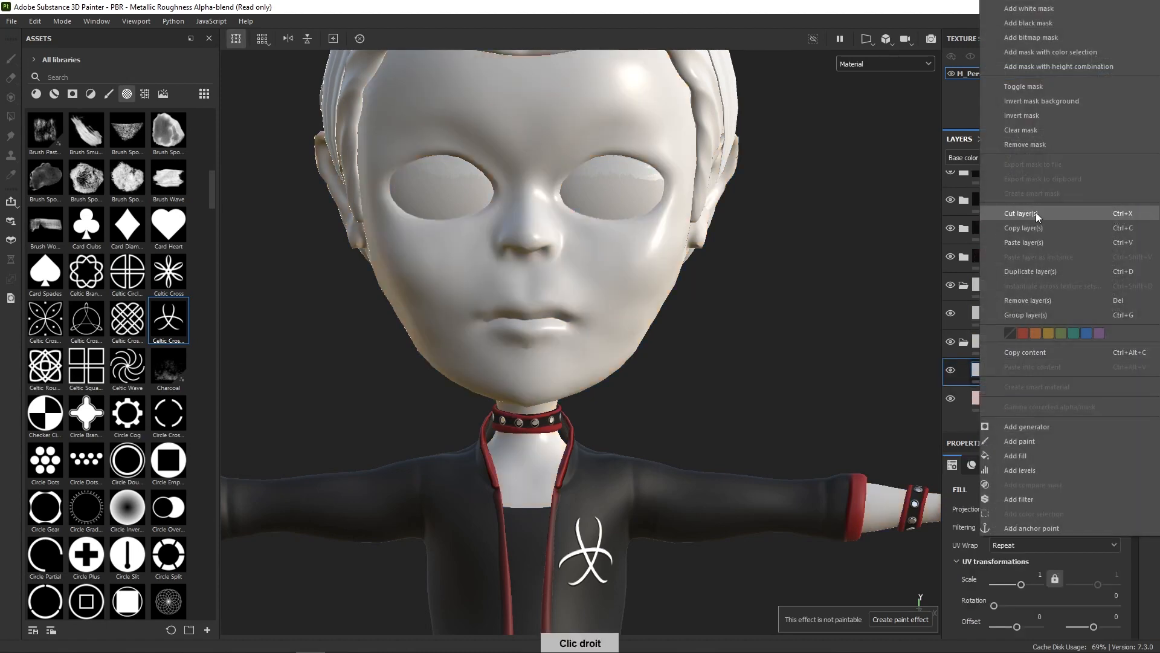
left_click(1032, 25)
right_click(998, 366)
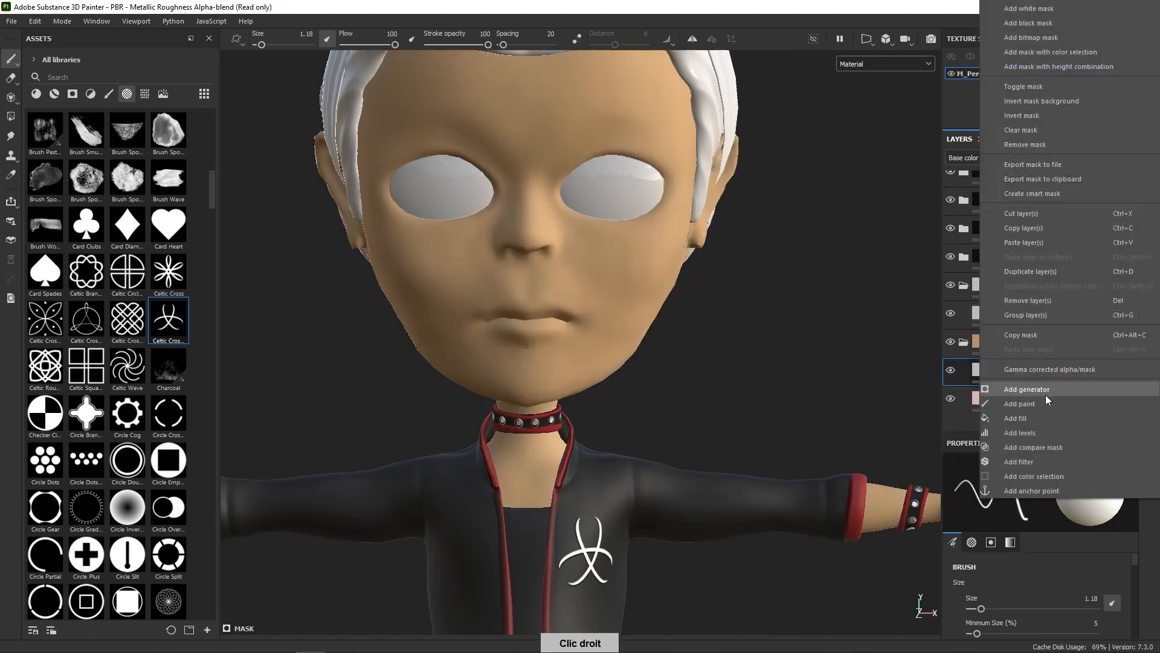
left_click(1046, 394)
left_click(944, 409)
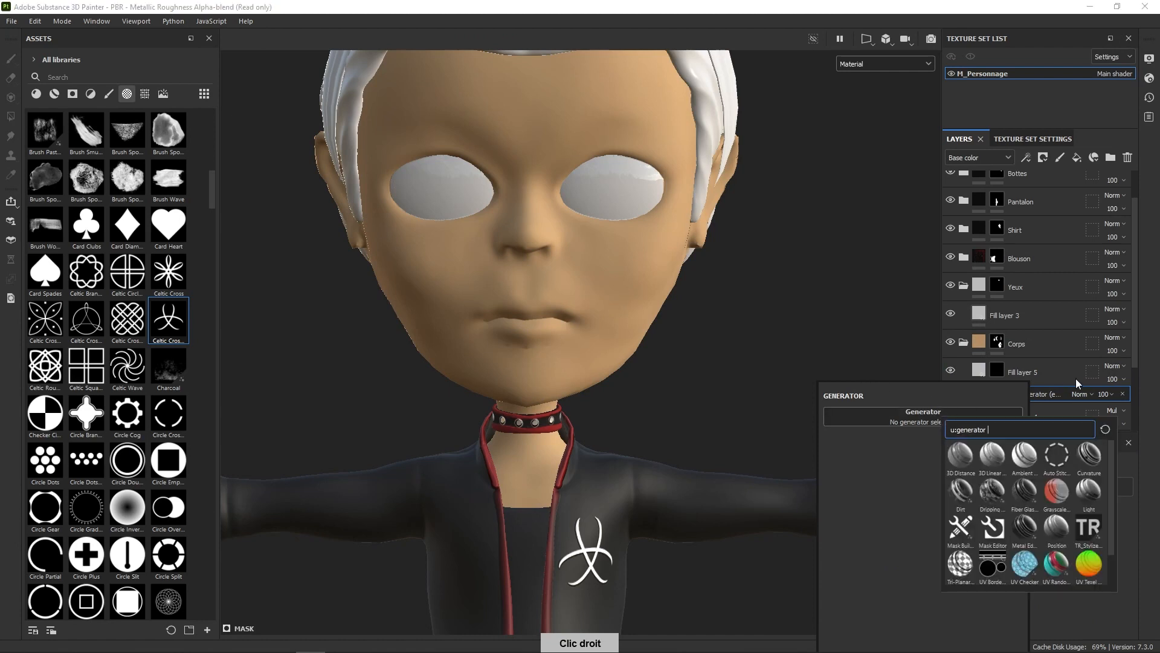
left_click(1090, 454)
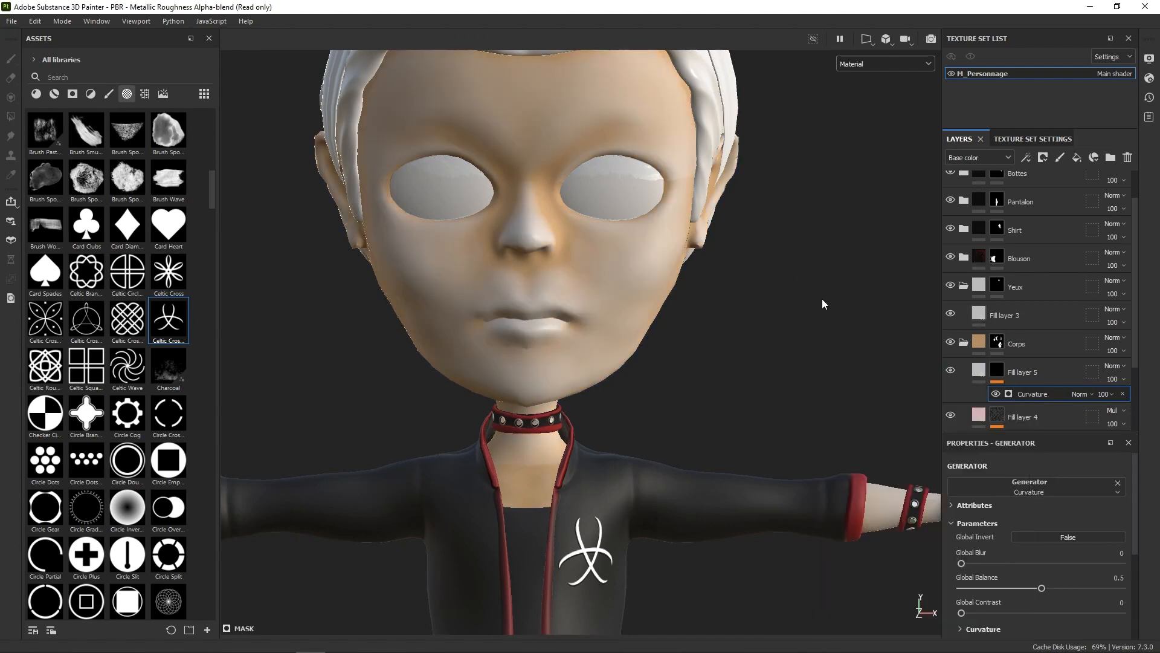
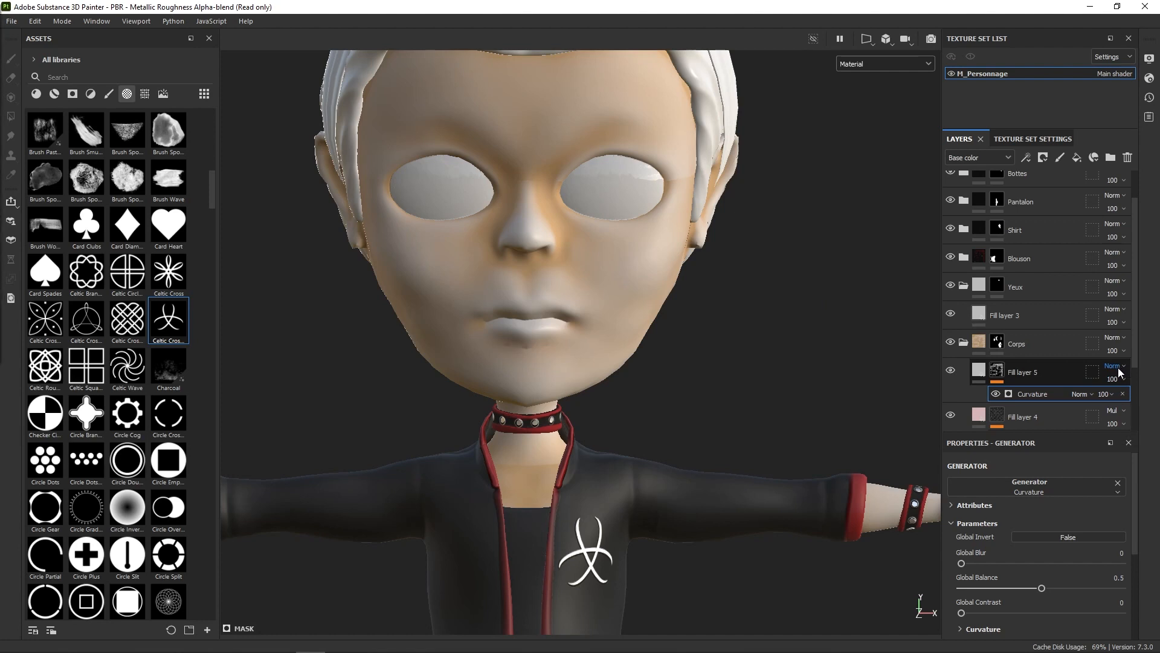
Step: Take the window out of full size and set the Curvature-masked fill layer's blending mode to Soft light
left_click(1117, 7)
left_click(940, 429)
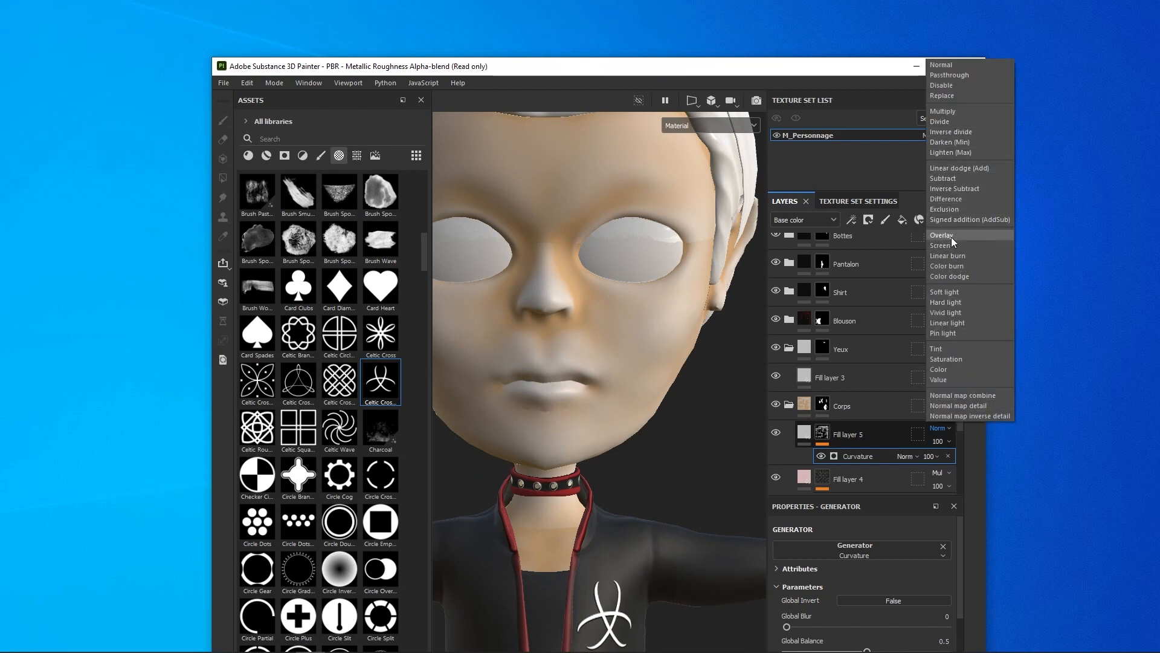
left_click(957, 291)
Step: Limit the Soft light fill layer in the Corps folder to the color channel and give it a dusty rose base color
left_click(805, 432)
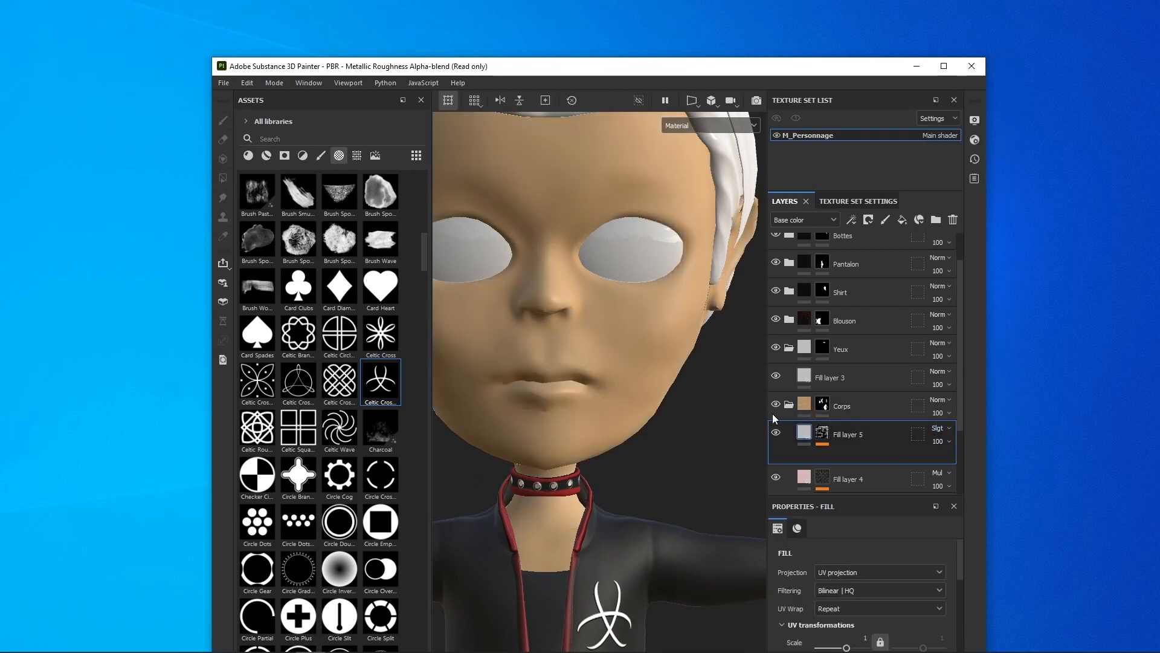
right_click(723, 451)
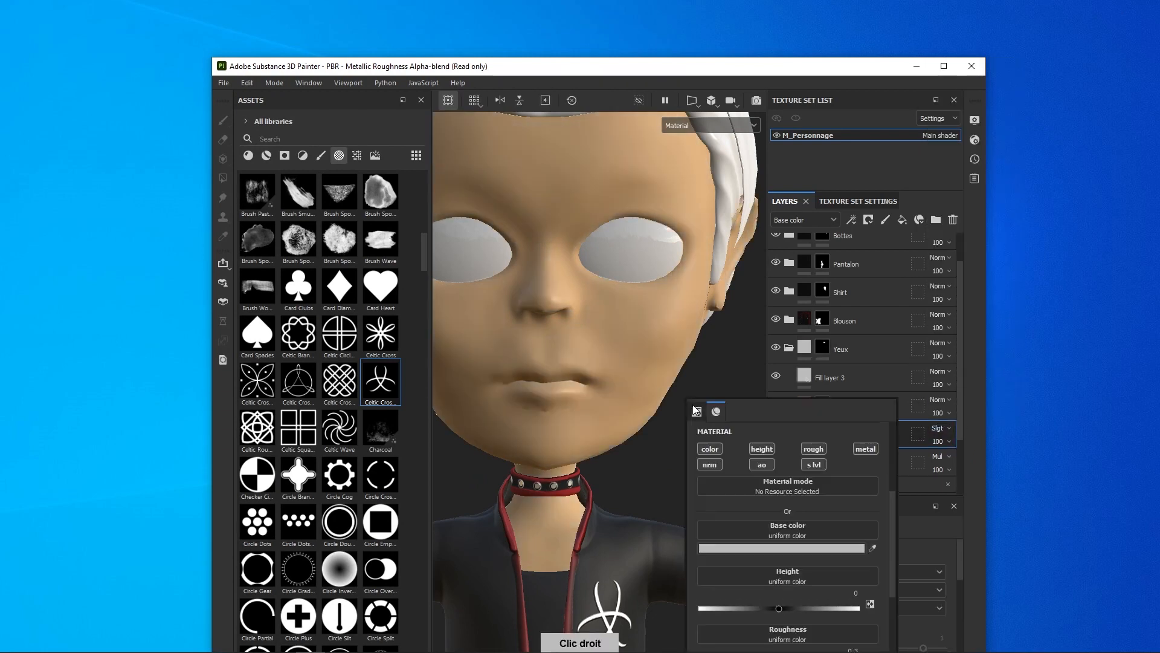
left_click(788, 548)
left_click(832, 385)
mouse_move(836, 378)
left_mouse_down()
mouse_move(829, 357)
mouse_move(826, 392)
left_mouse_up()
left_click(696, 330)
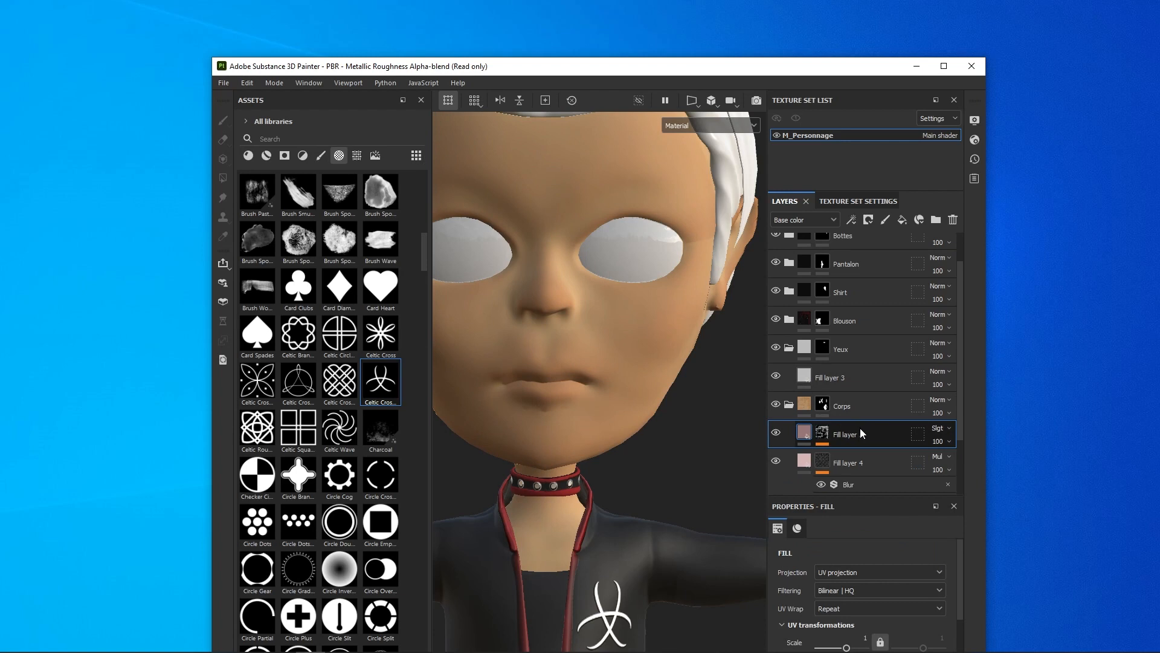
Step: Duplicate the Soft light fill layer in the Corps folder and set the upper copy's blending mode to Multiply
key("ctrl+d")
left_click(948, 428)
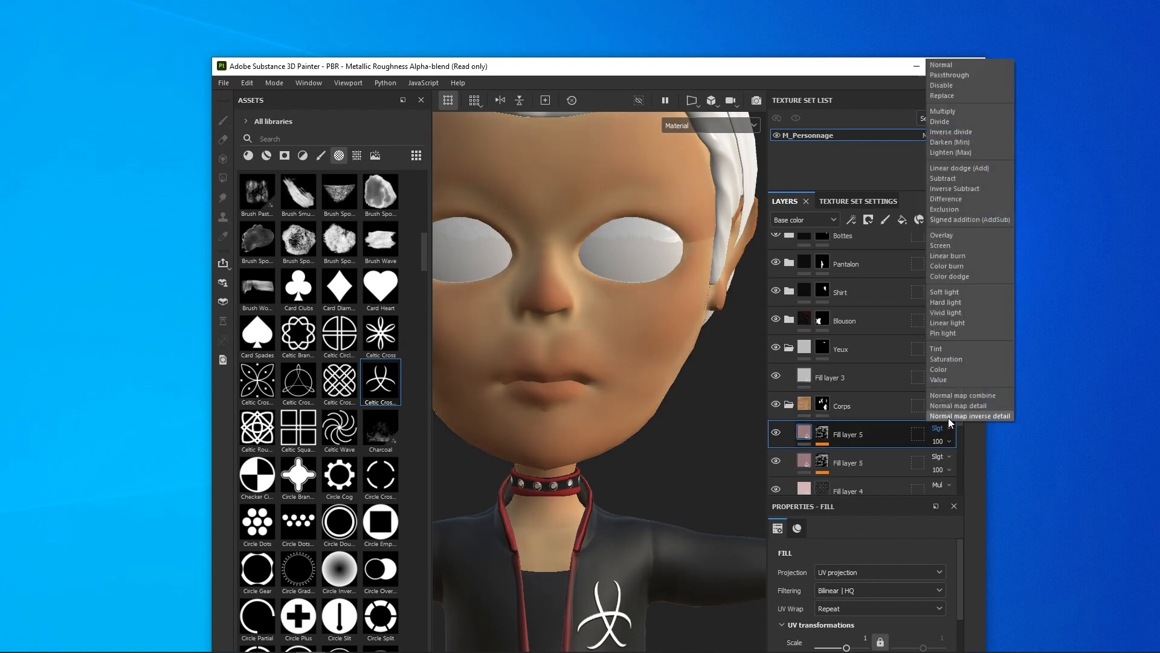
left_click(955, 111)
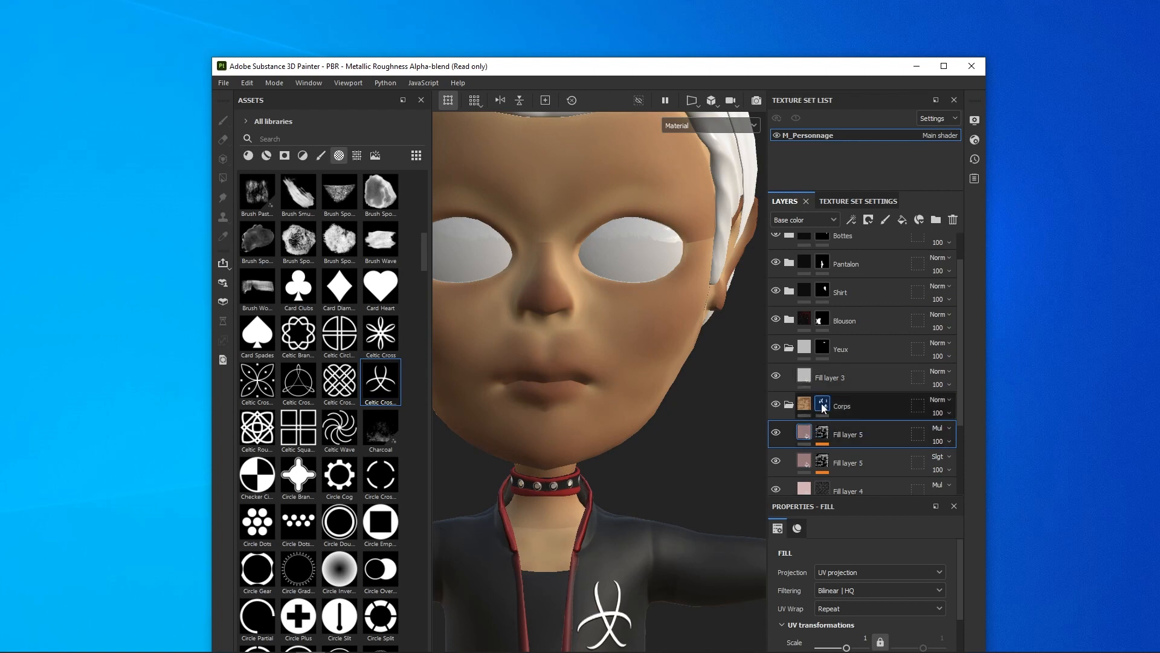
Step: Turn on Global Invert in the Curvature generator masking the Multiply copy
right_click(822, 431)
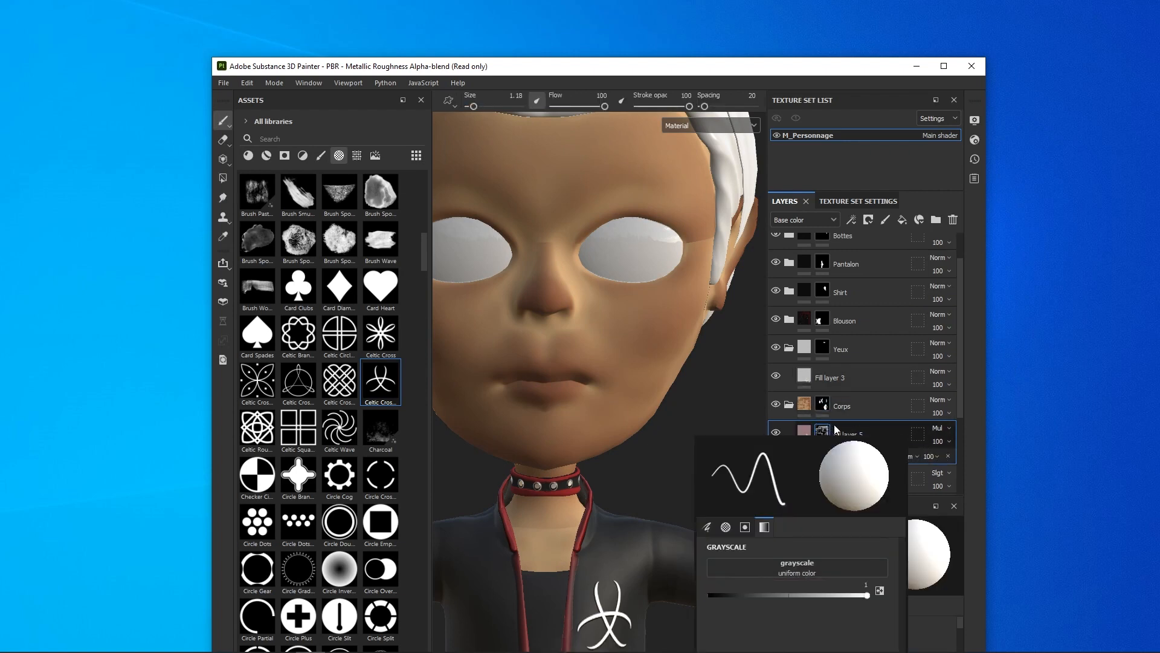
right_click(835, 456)
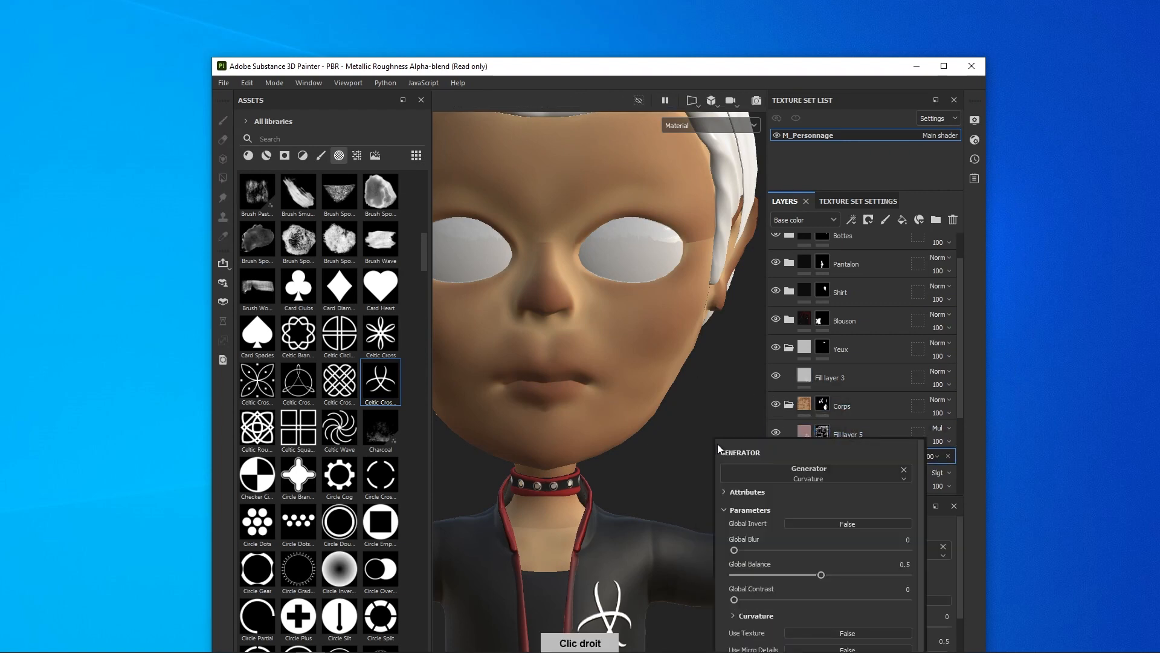
left_click(840, 522)
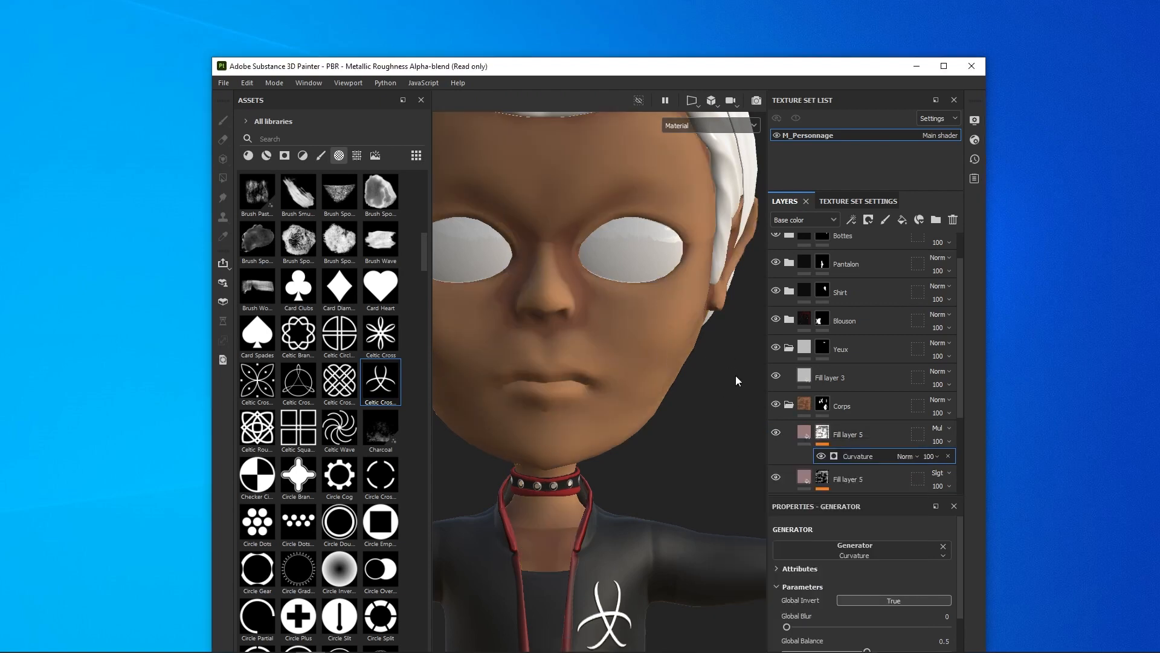
Step: Lighten the Multiply copy's base color to a pale grey-pink, D4C7C7, to soften the skin shading
right_click(804, 434)
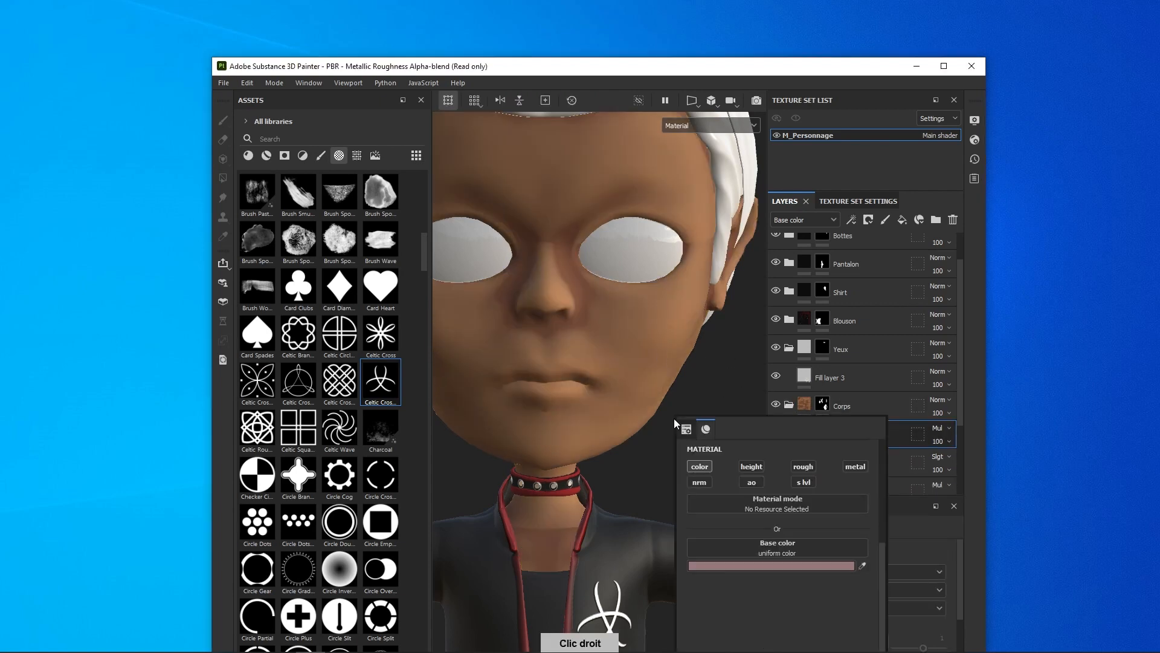
left_click(767, 565)
left_click_drag(824, 387, 804, 361)
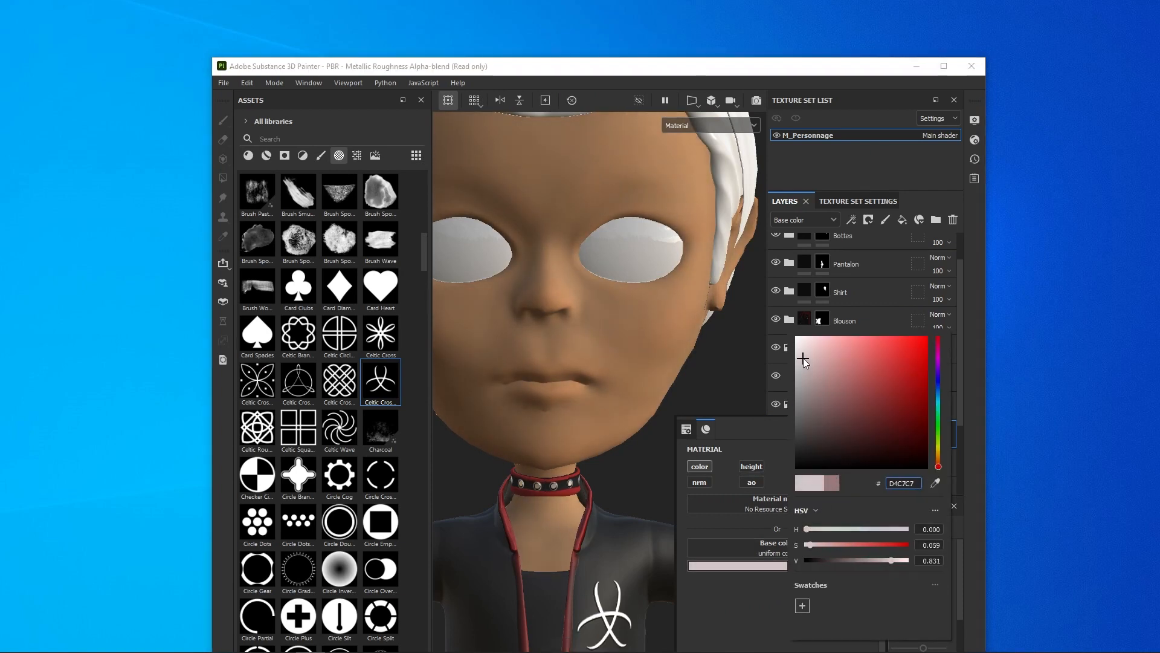
left_click(730, 364)
right_click_drag(691, 443, 697, 336, "alt")
middle_click_drag(697, 337, 693, 392, "alt")
left_click_drag(693, 392, 665, 396, "alt")
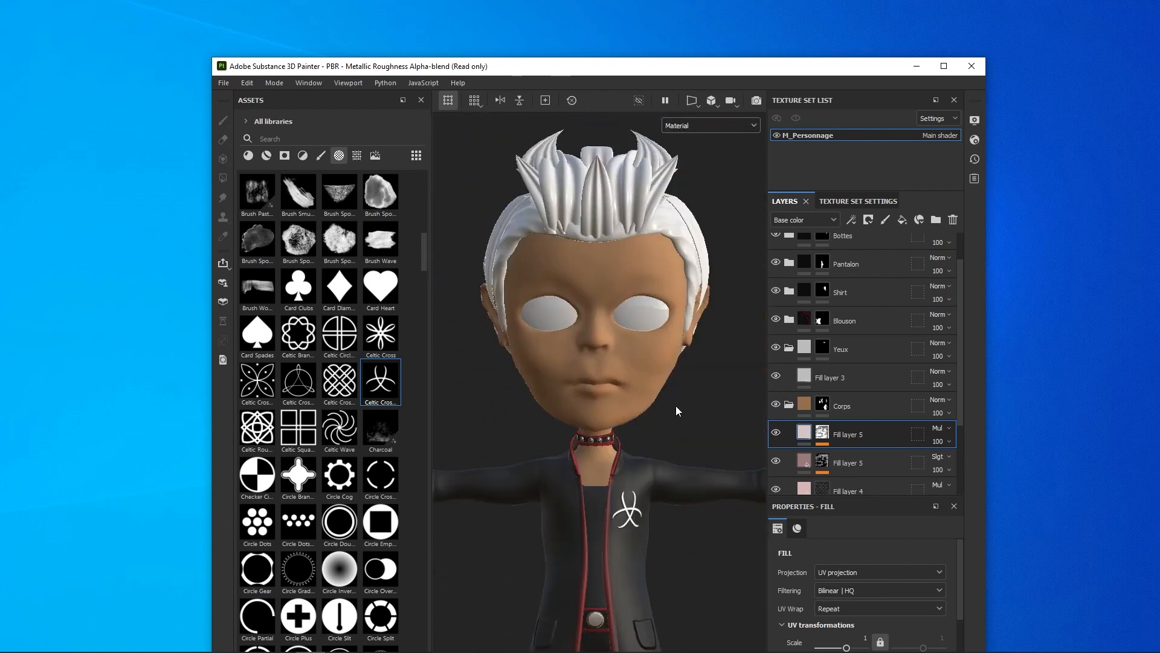
right_click_drag(672, 429, 718, 242, "alt")
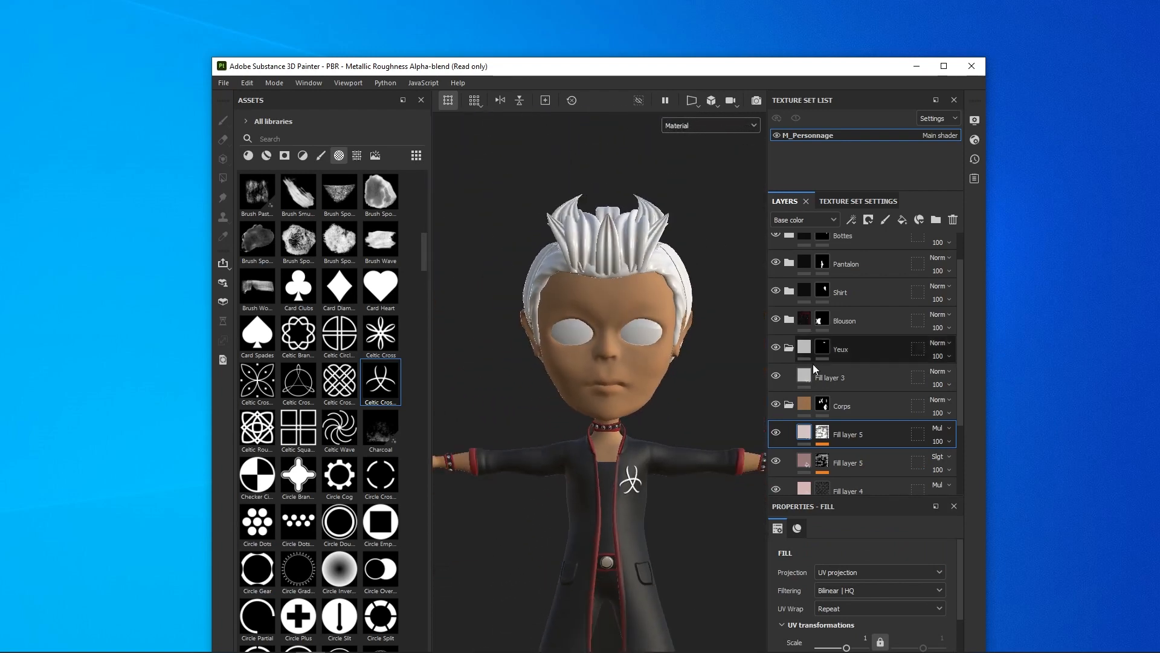
Step: Collapse the Corps folder, add a fill layer inside the Cheveux folder and limit it to the color and roughness channels
left_click(789, 405)
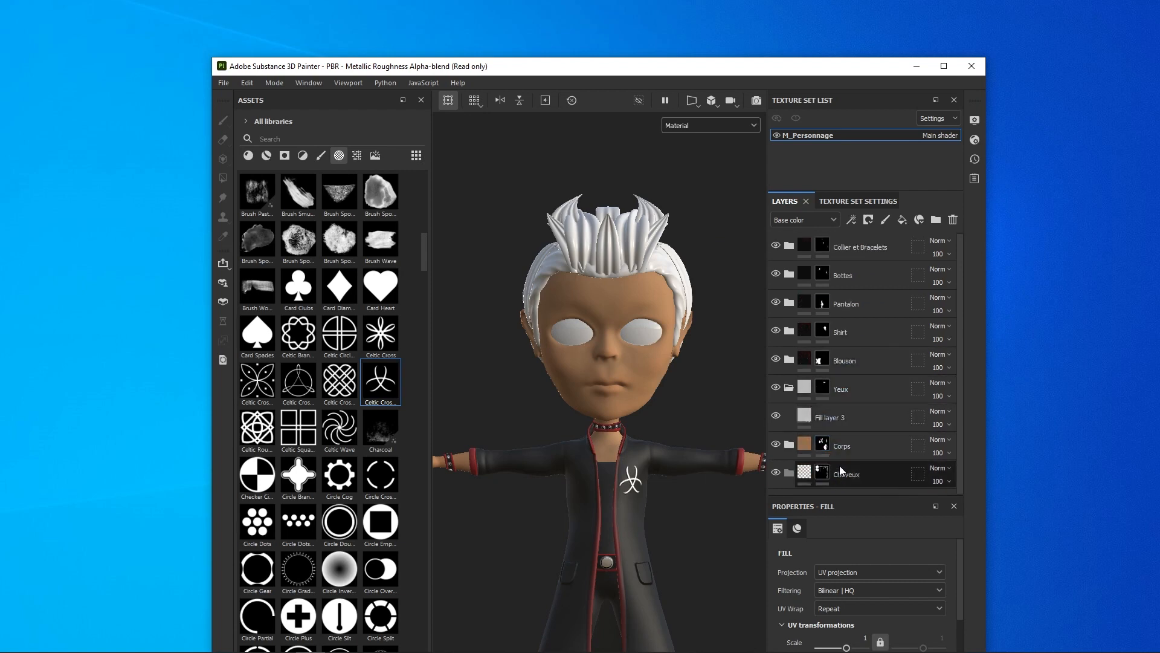
left_click(855, 478)
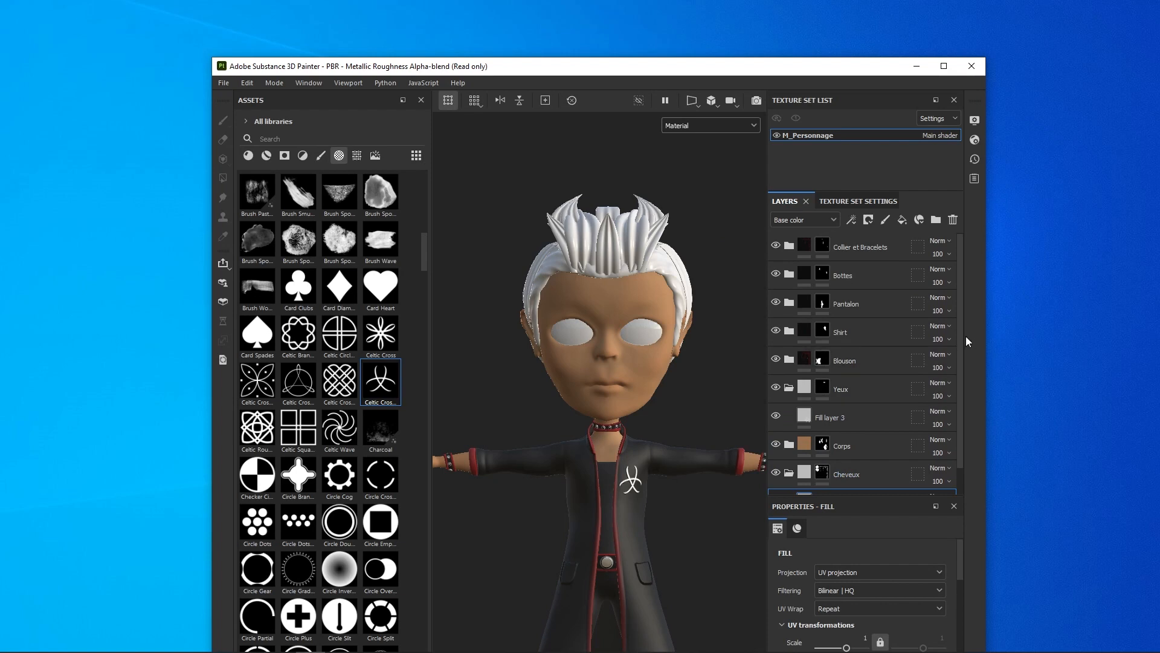
left_click_drag(961, 336, 952, 390)
right_click(748, 462)
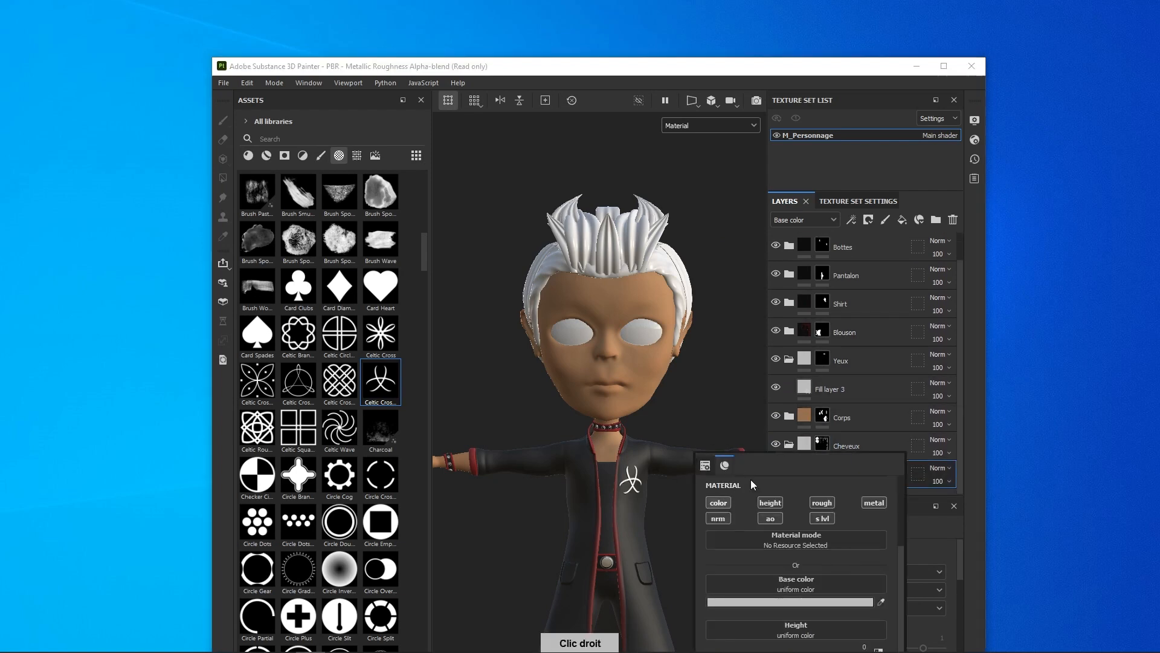
left_click(719, 504, "alt")
left_click(823, 504)
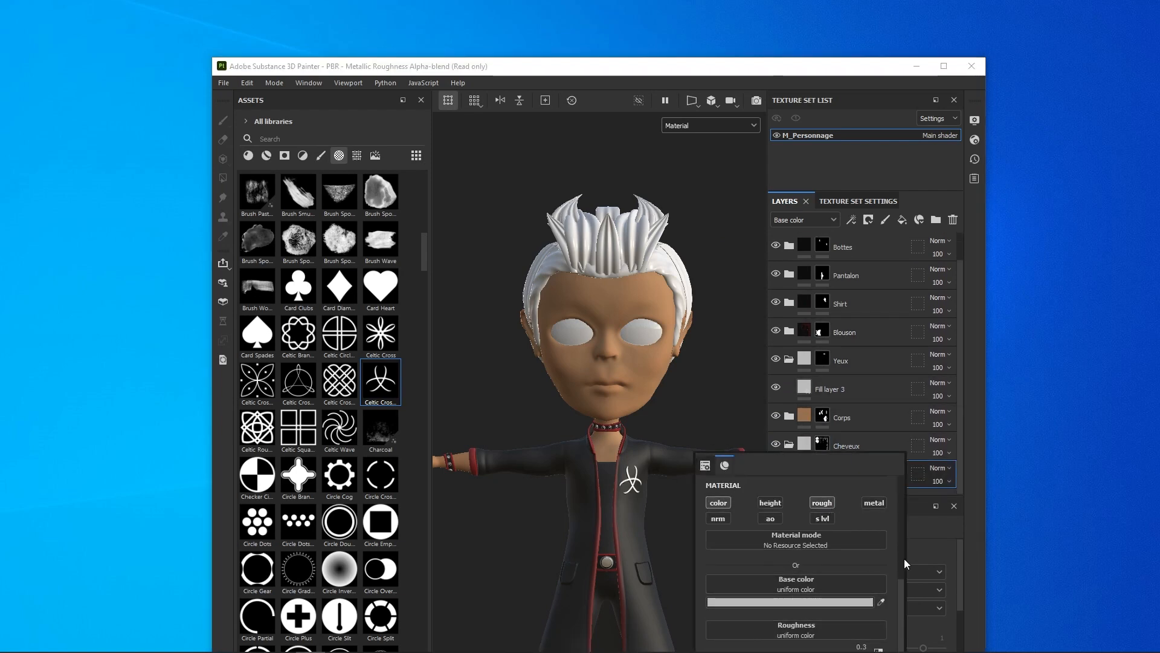
Step: Set the hair fill layer's roughness to about 0.79 and its base color to near black, working in the maximized window
right_click(756, 370)
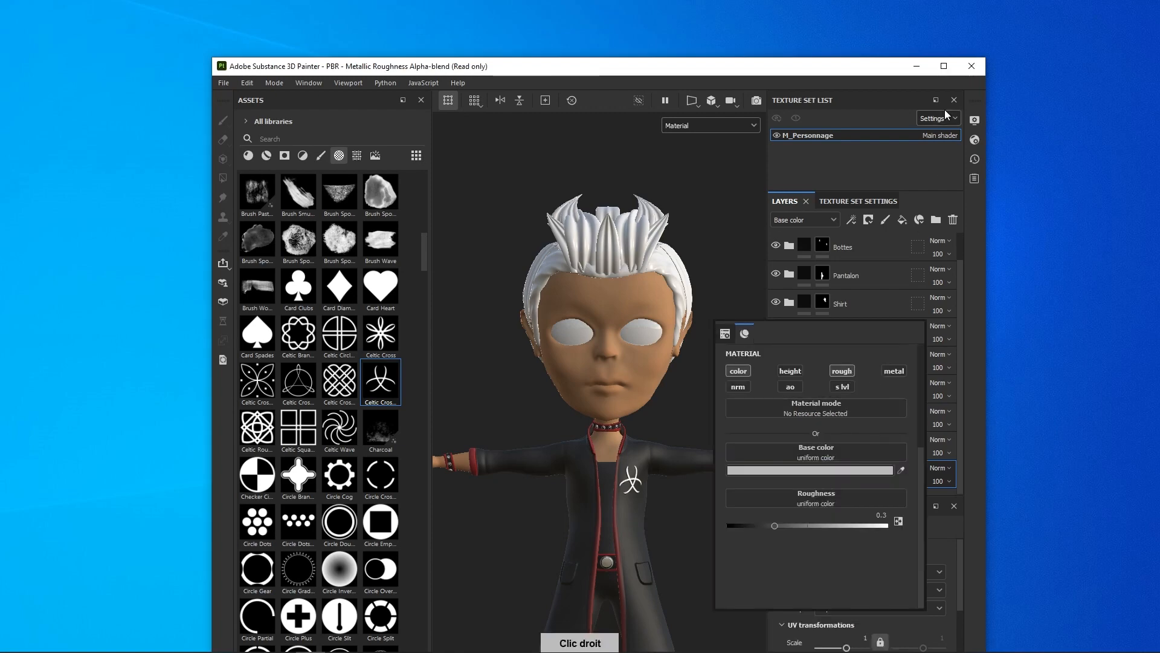
left_click(944, 66)
left_click(778, 523)
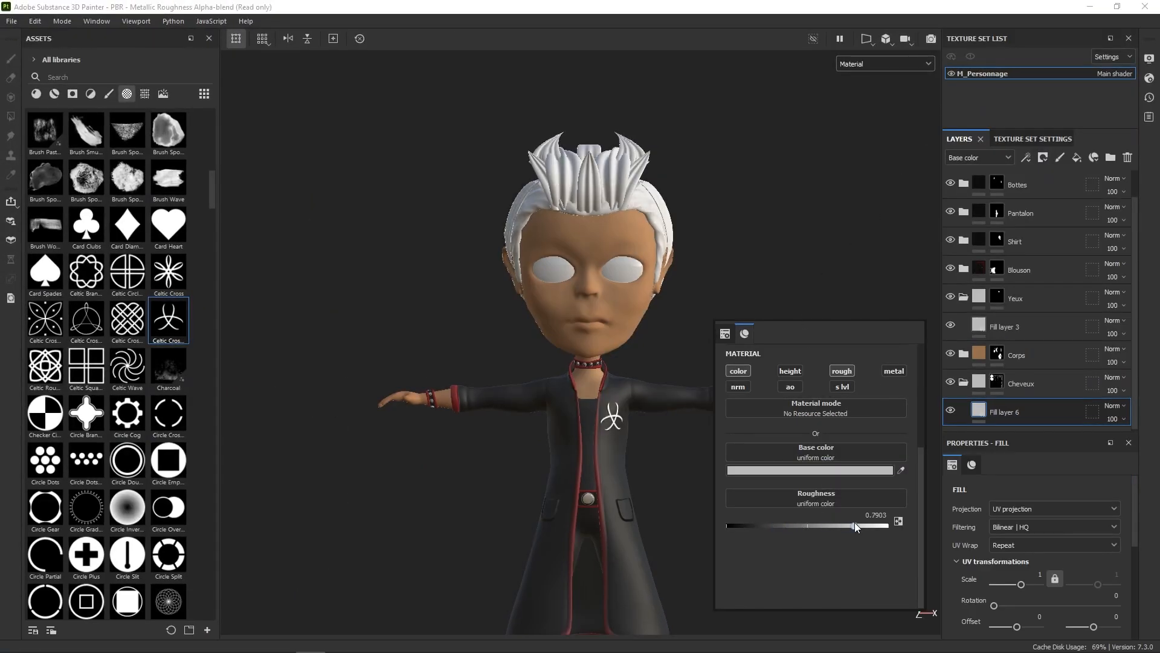
left_click(833, 469)
left_click_drag(868, 398, 840, 459)
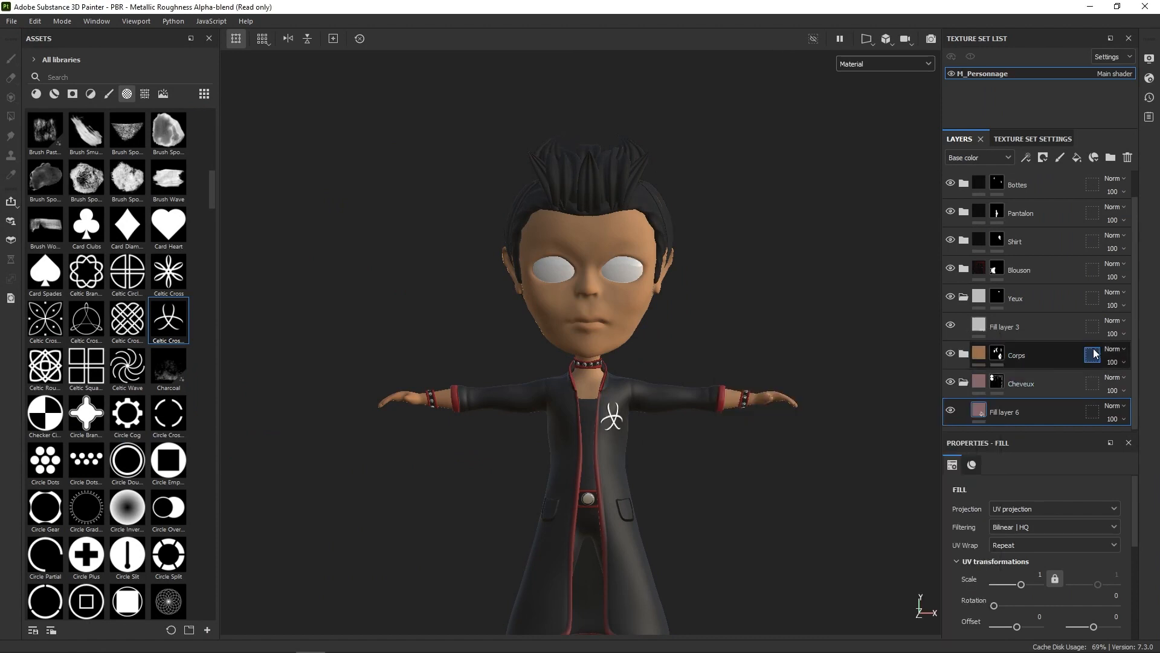
Step: Add a second fill layer above the first in the Cheveux folder, with a black mask and a Curvature generator
left_click(1077, 158)
right_click(981, 414)
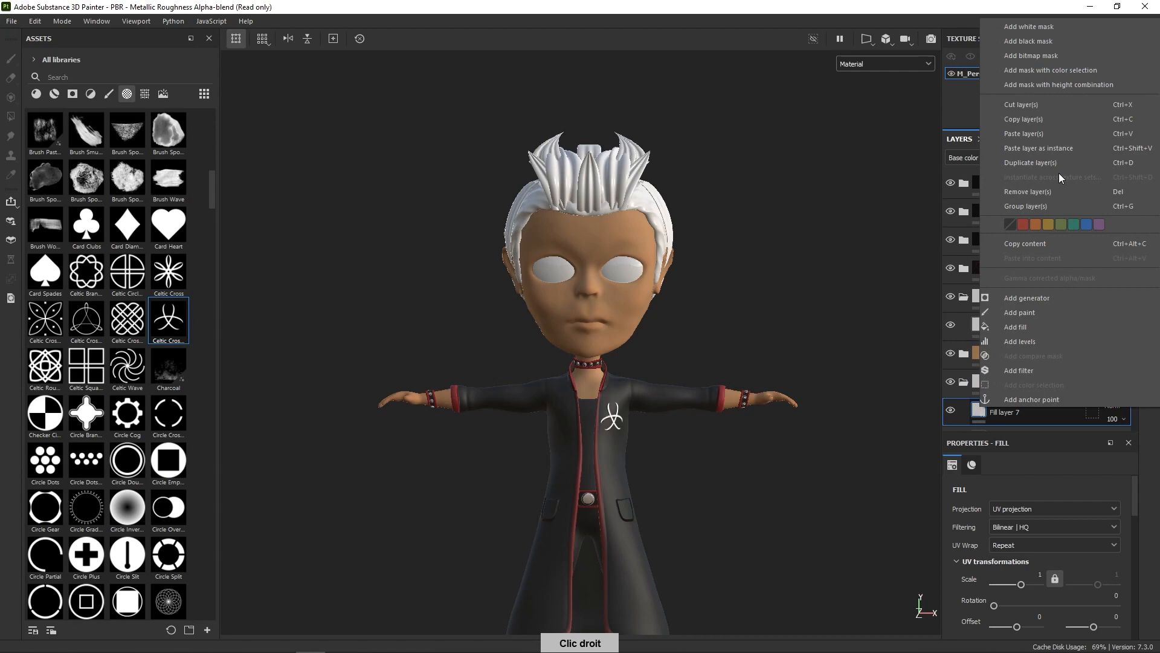
left_click(1044, 41)
right_click(927, 399)
left_click(928, 409)
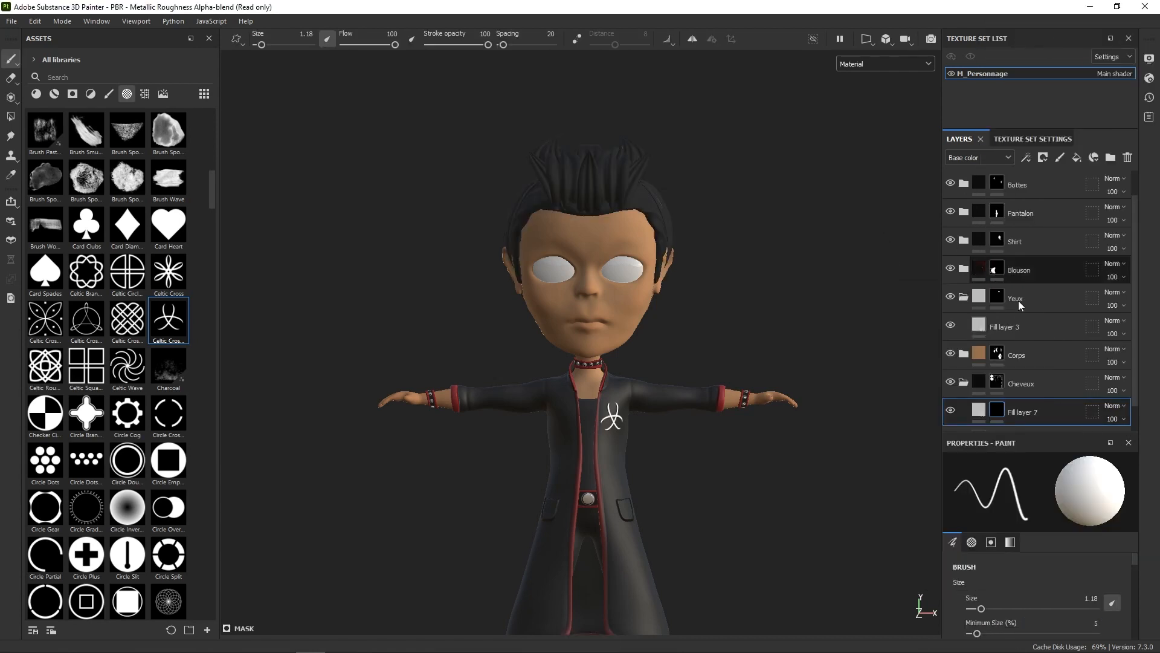
scroll(1003, 385, "down", 1)
right_click(1003, 385)
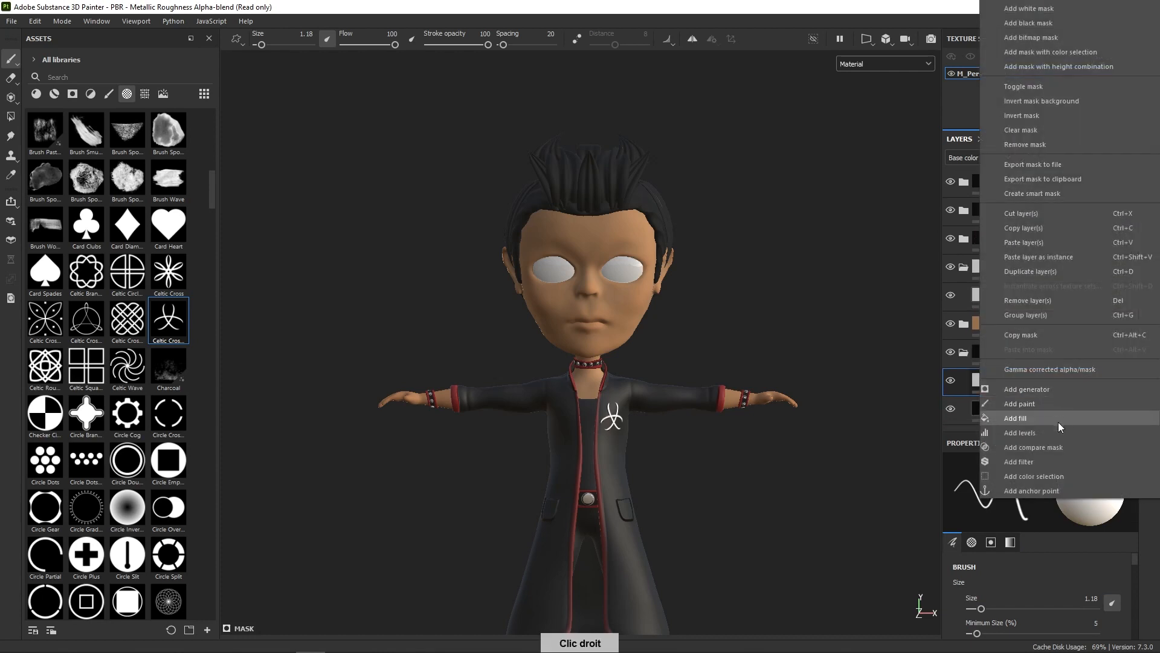
left_click(1000, 411)
left_click(996, 454)
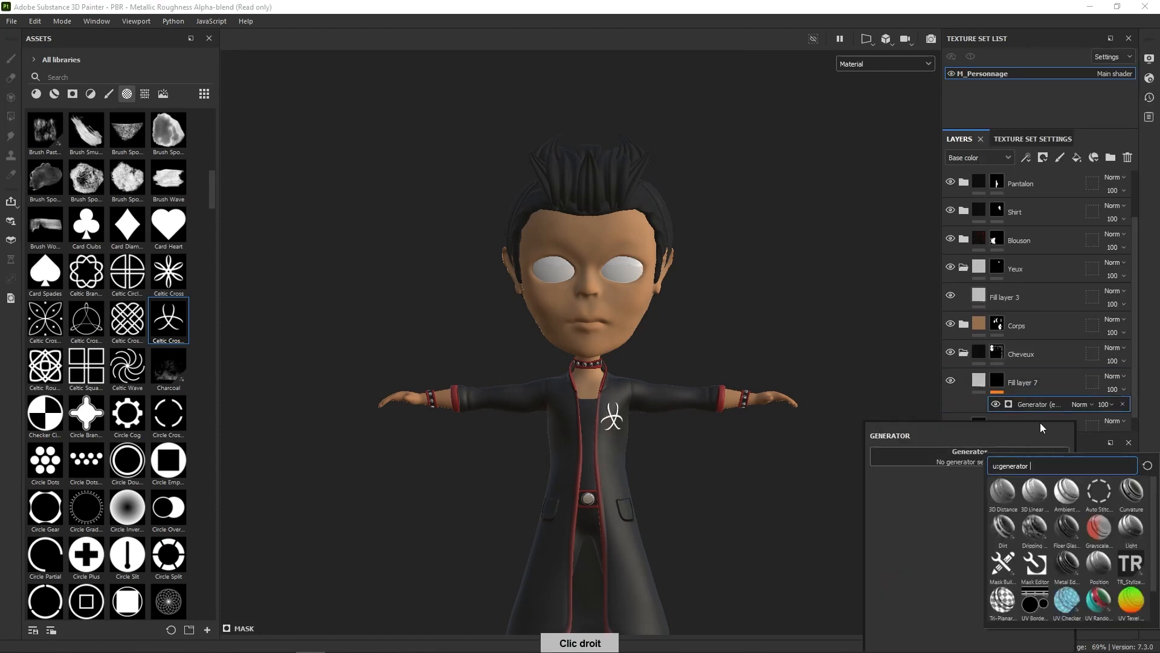
left_click(1131, 491)
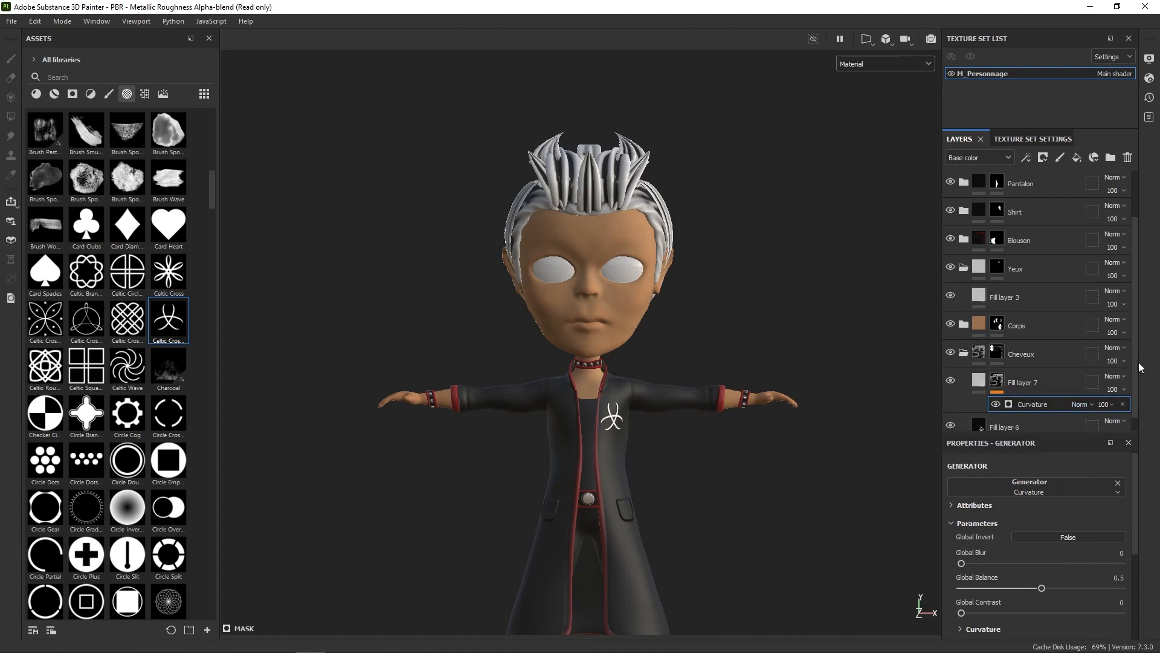
Step: Limit the Curvature-masked hair fill layer to the color channel and give it a very dark grey base color
scroll(1138, 367, "down", 1)
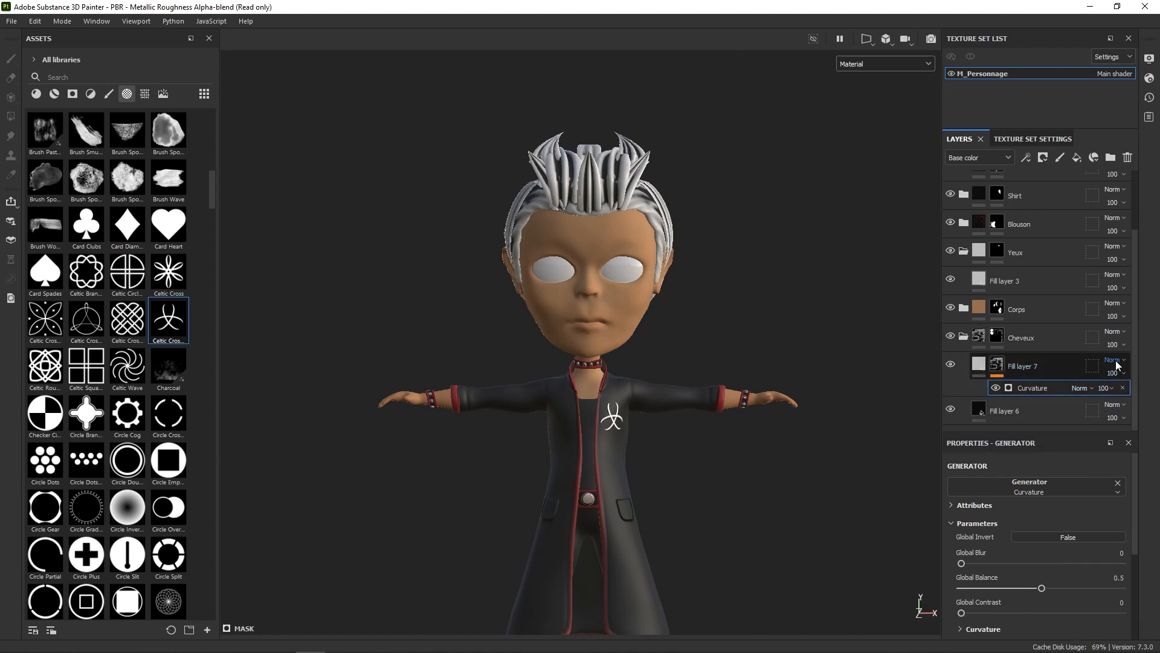
left_click(980, 365)
right_click(829, 369)
left_click(904, 415)
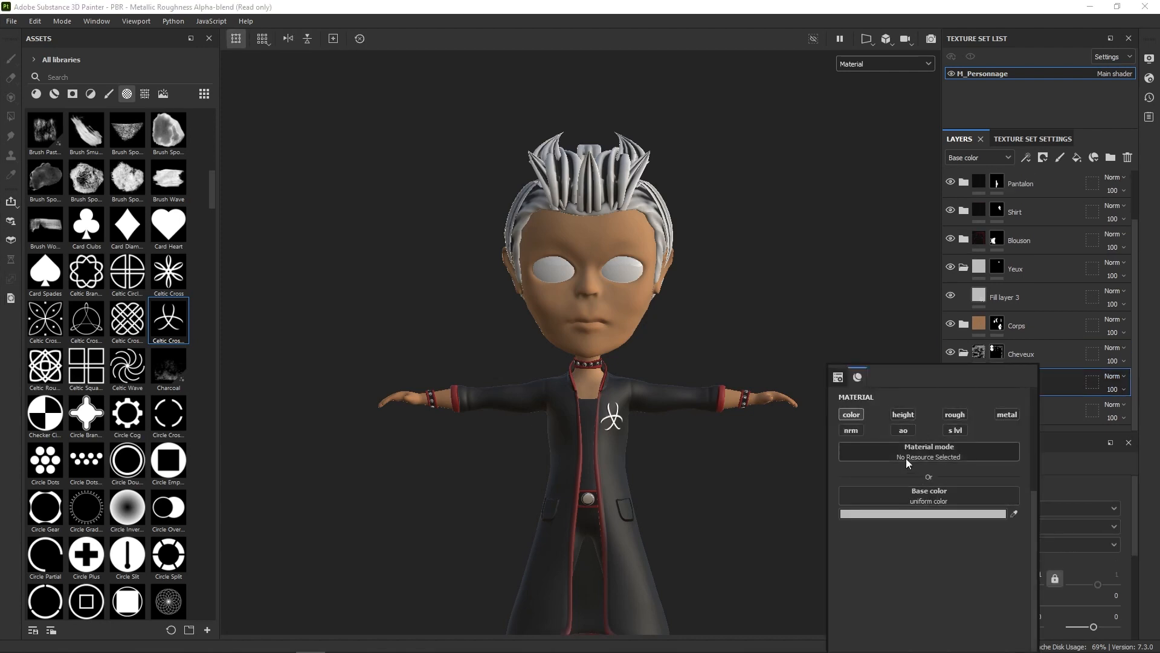
left_click(928, 519)
left_click_drag(947, 357, 934, 461)
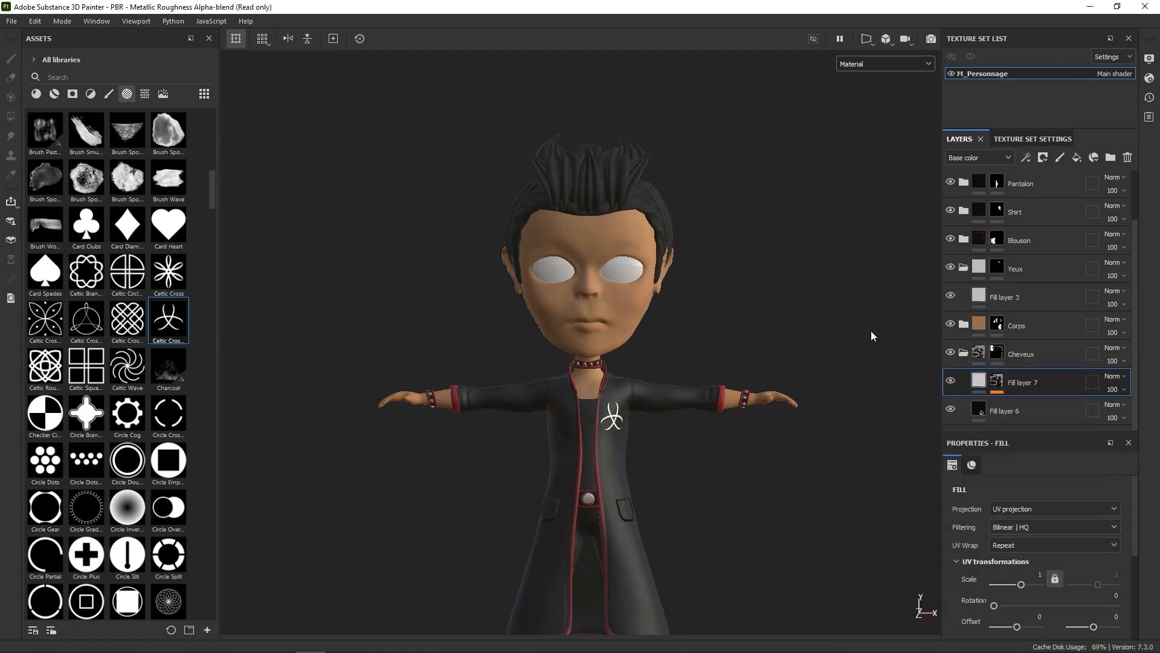
left_click_drag(831, 346, 782, 353, "alt")
middle_click_drag(782, 358, 798, 549)
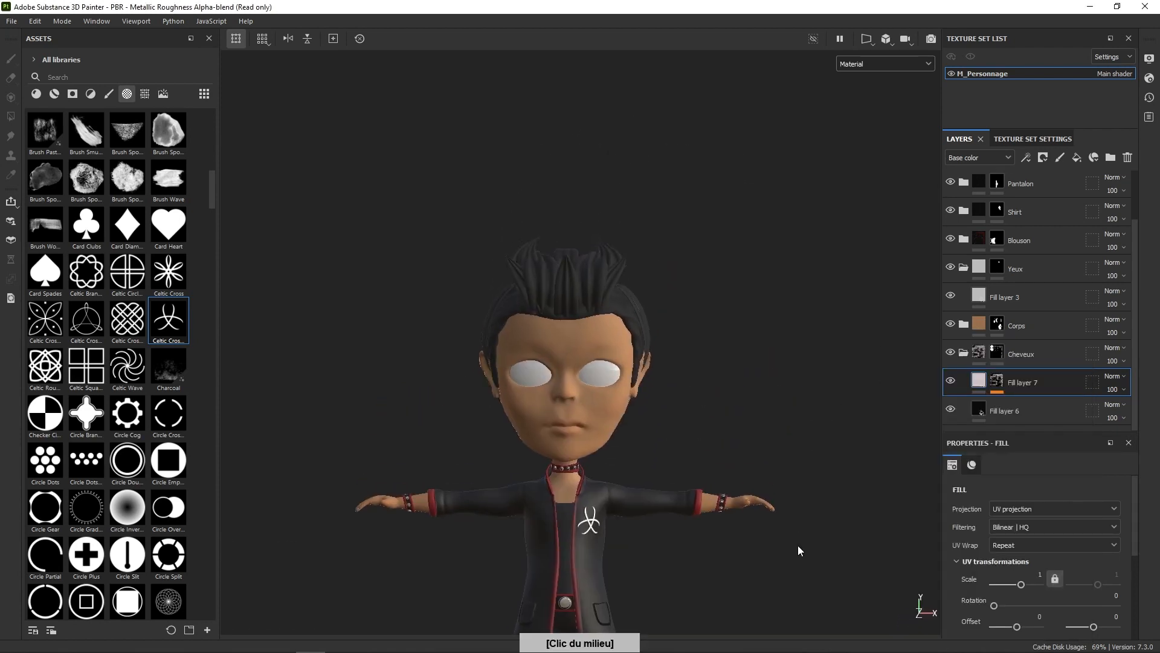
Step: Add a paint layer above the fill layer in the Yeux folder
left_click(1002, 296)
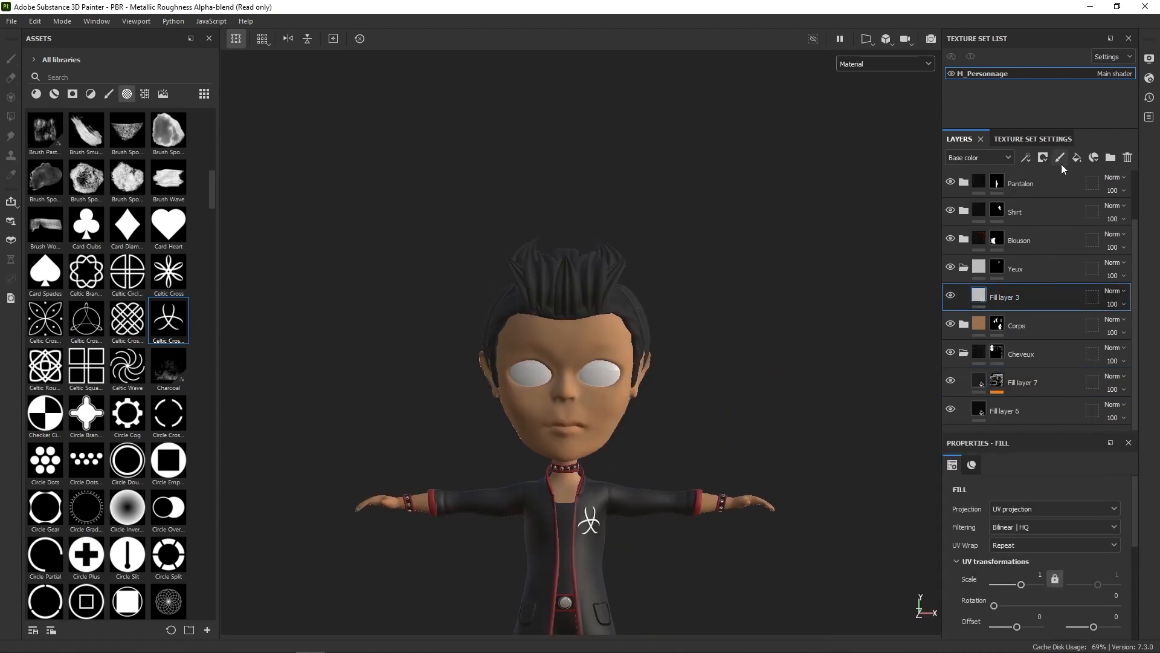
left_click(1060, 157)
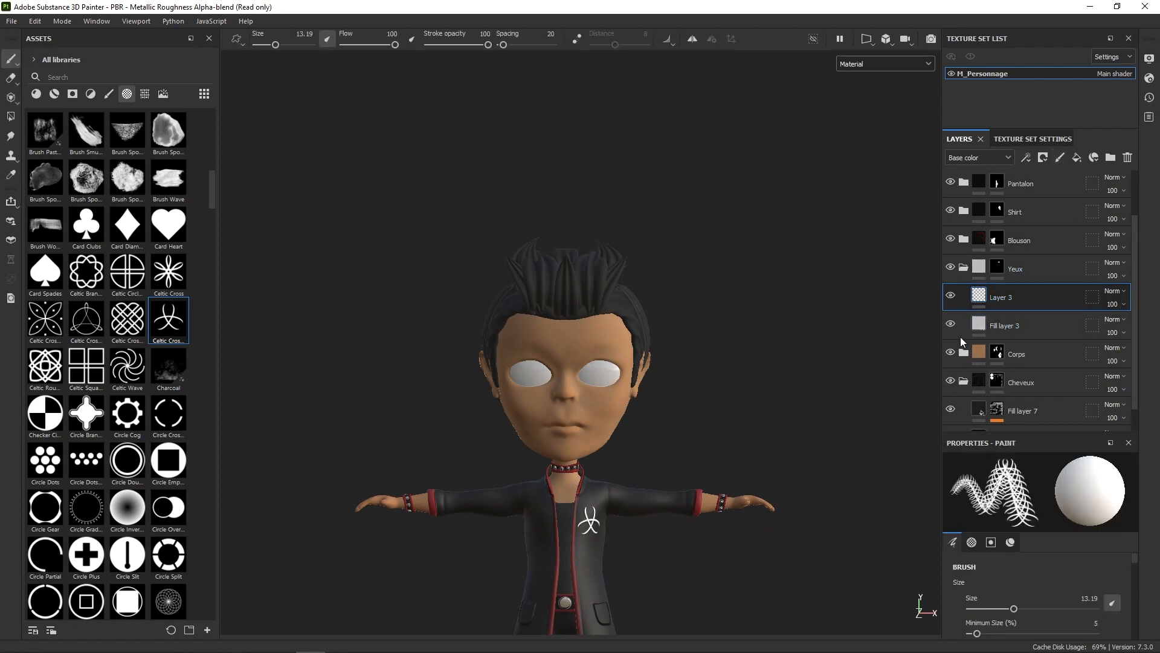
right_click_drag(677, 355, 662, 532, "alt")
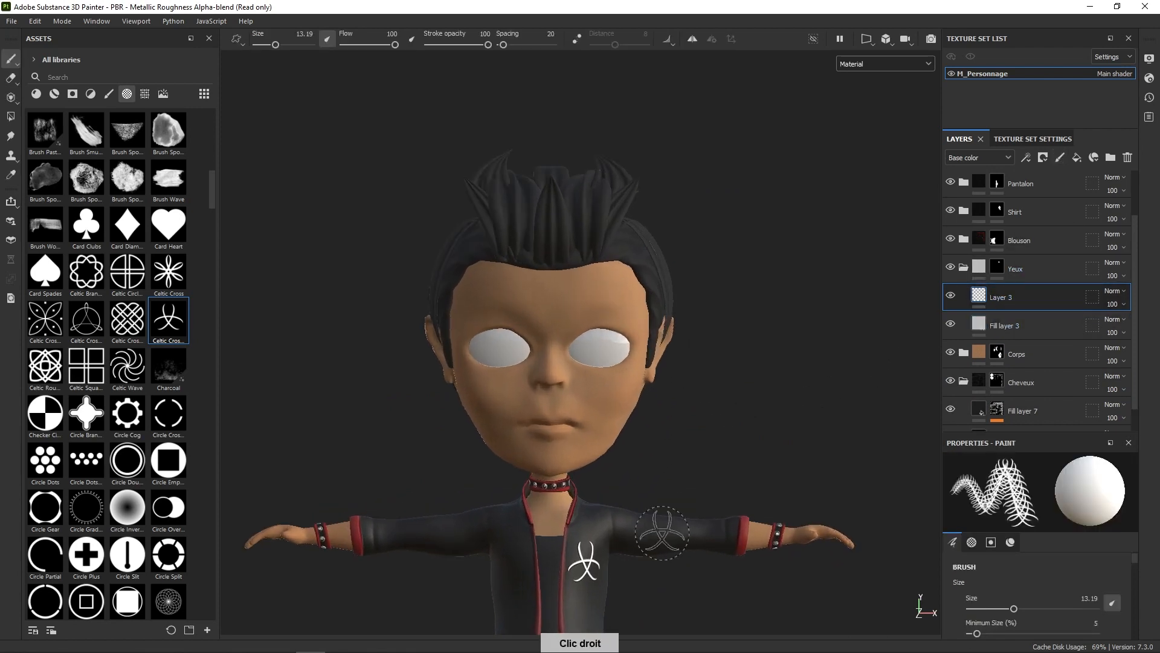
Step: Search the brush library for "soft" and choose the Basic Soft brush
left_click(110, 93)
left_click(161, 77)
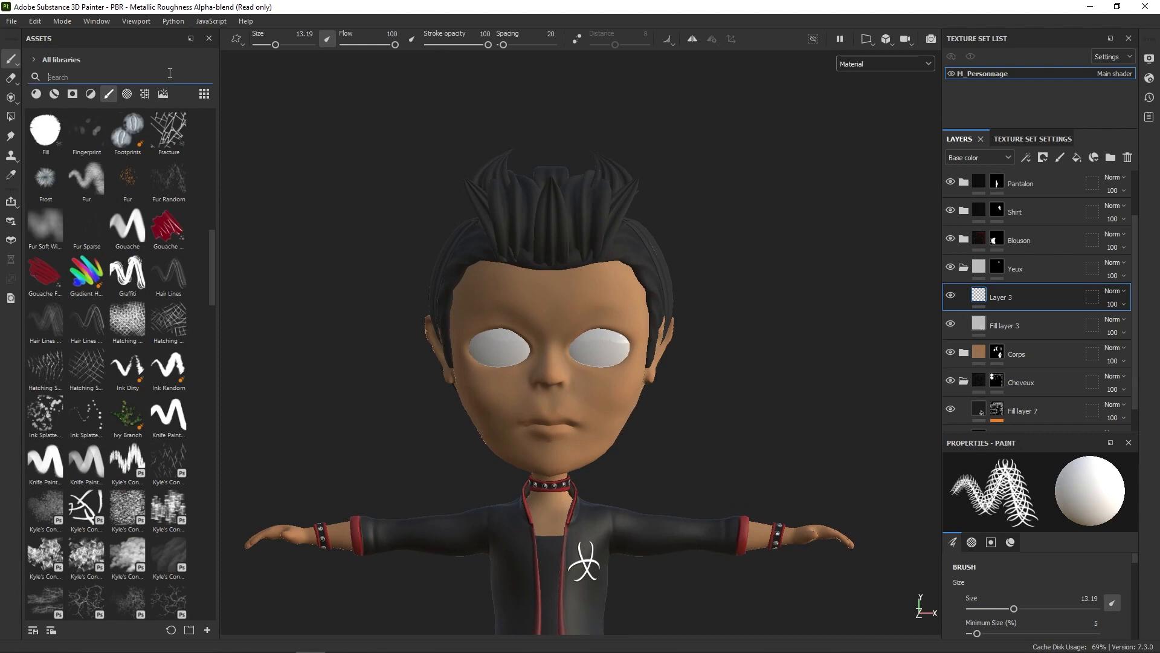
type("soft")
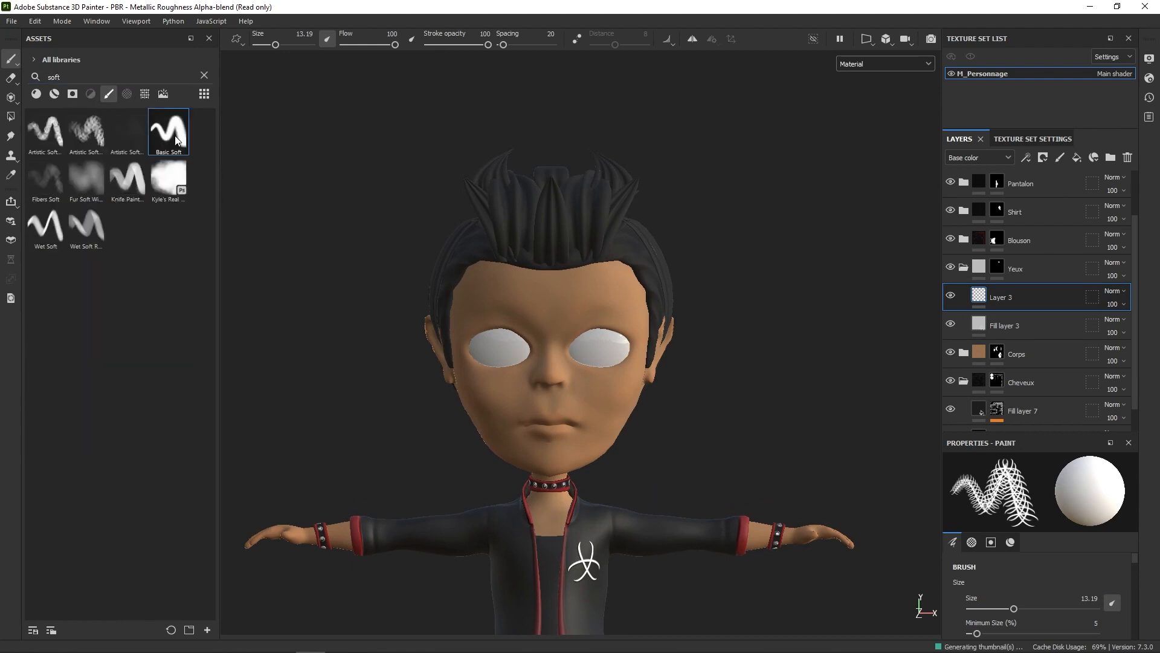
left_click(172, 135)
Step: Turn on mirror symmetry, limit the brush to color in black, and stamp an iris on both eyes at size 7.74
right_click_drag(615, 343, 601, 401, "alt")
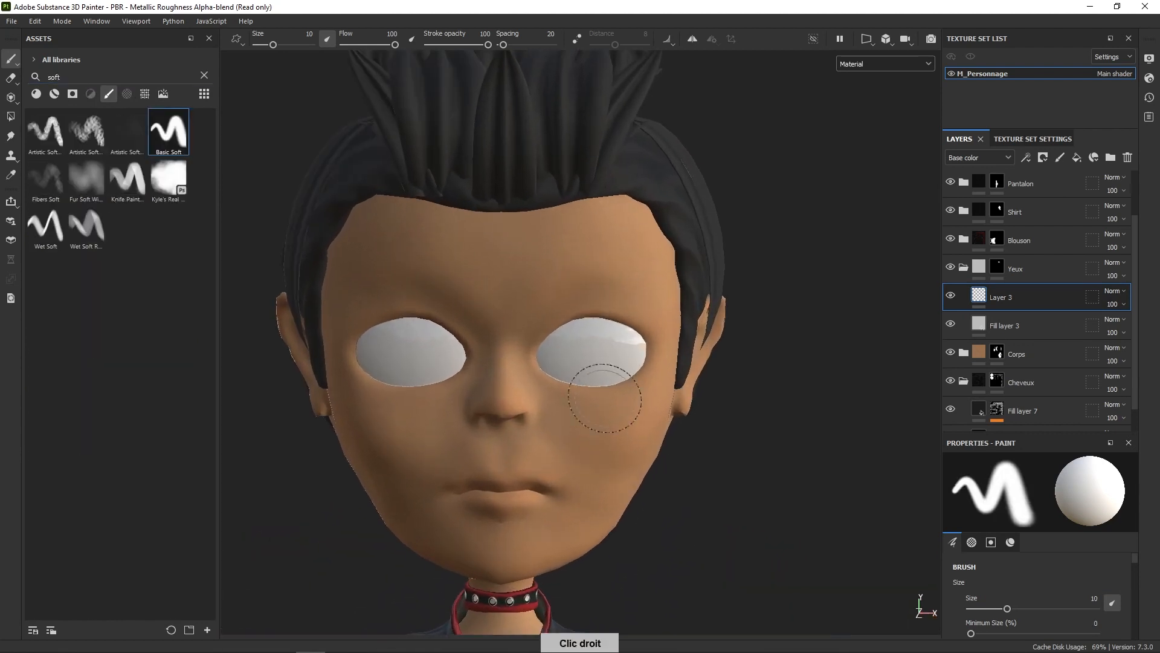
right_click(600, 349)
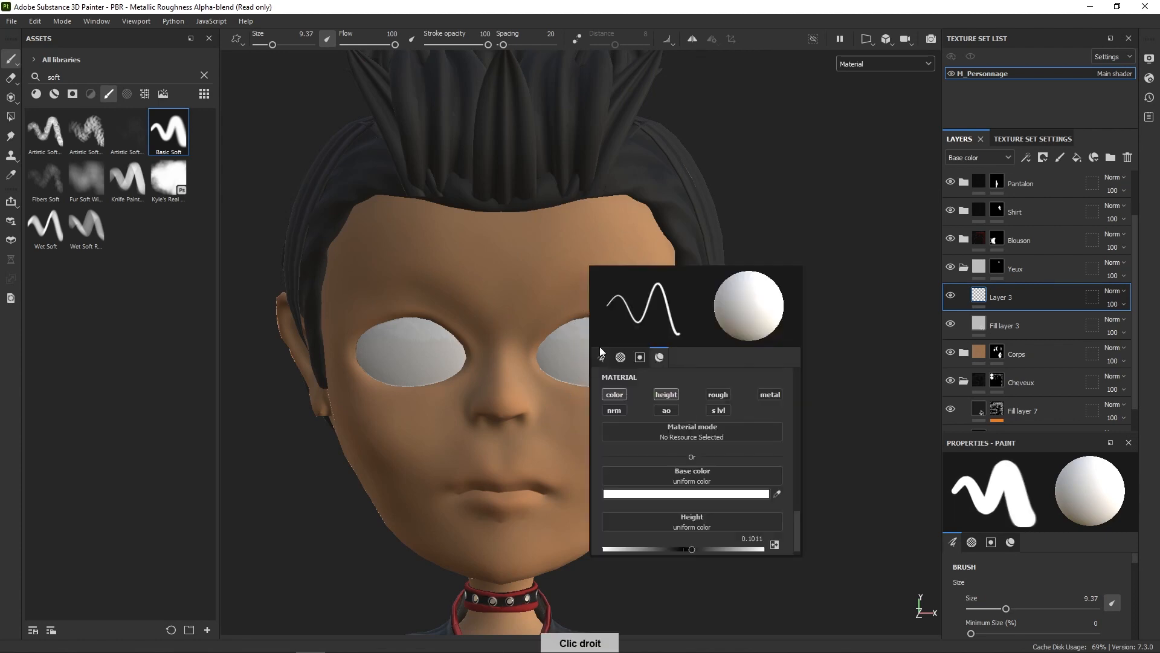
left_click(692, 40)
left_click(617, 394)
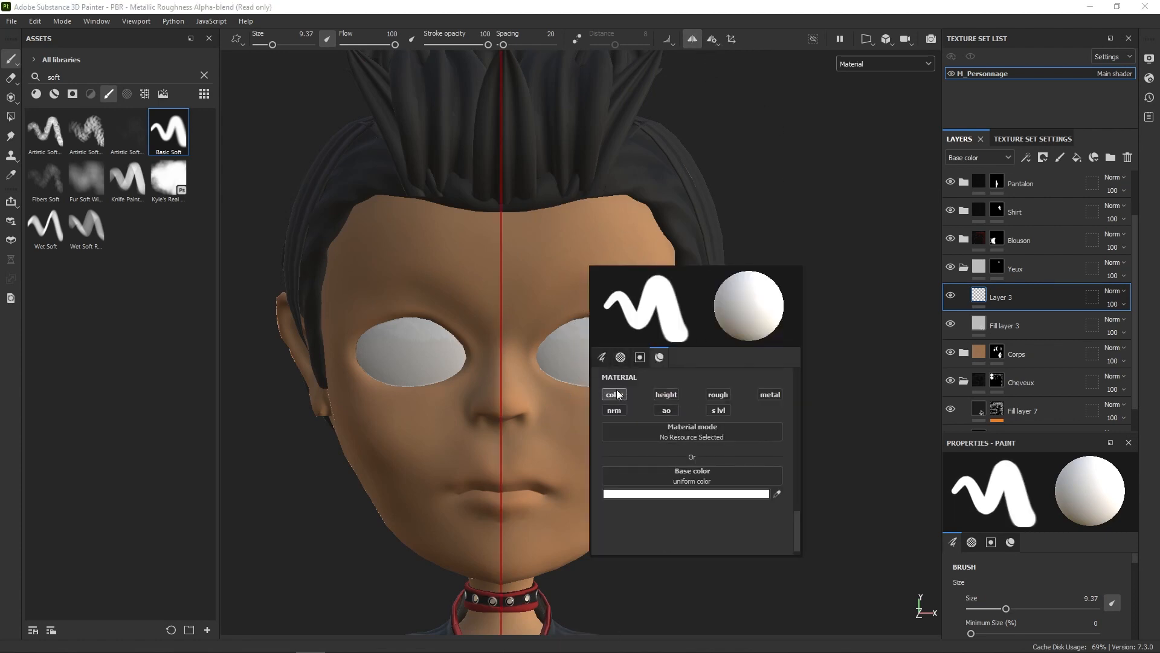
left_click(693, 495)
left_click_drag(729, 365, 675, 458)
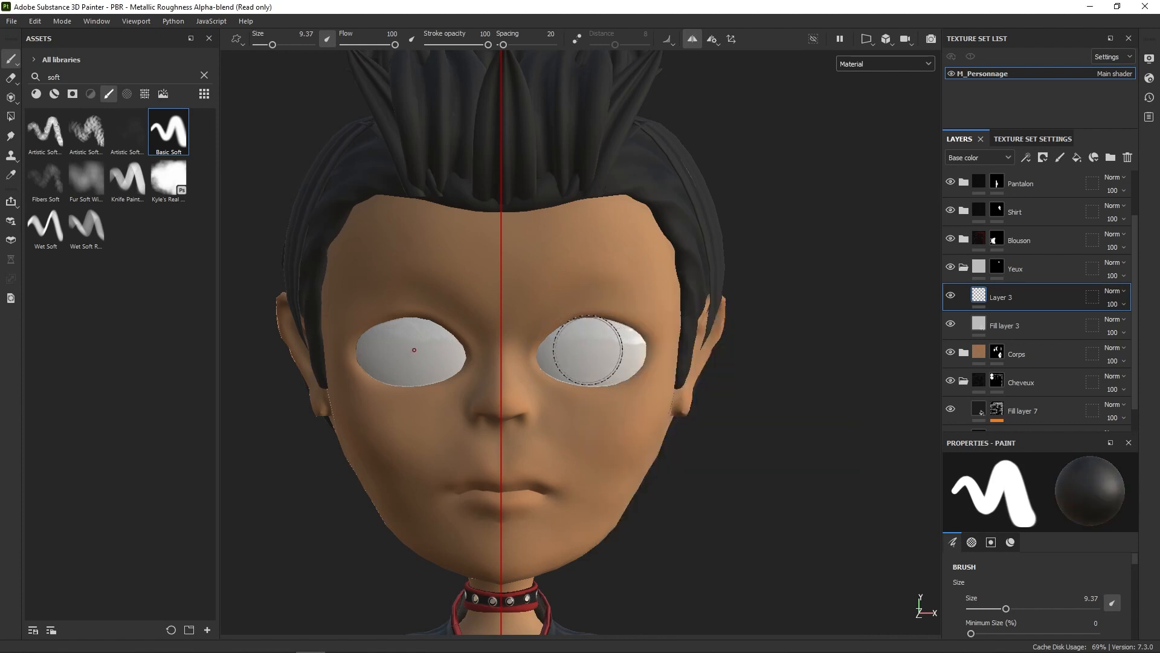
right_click_drag(587, 351, 581, 353, "ctrl")
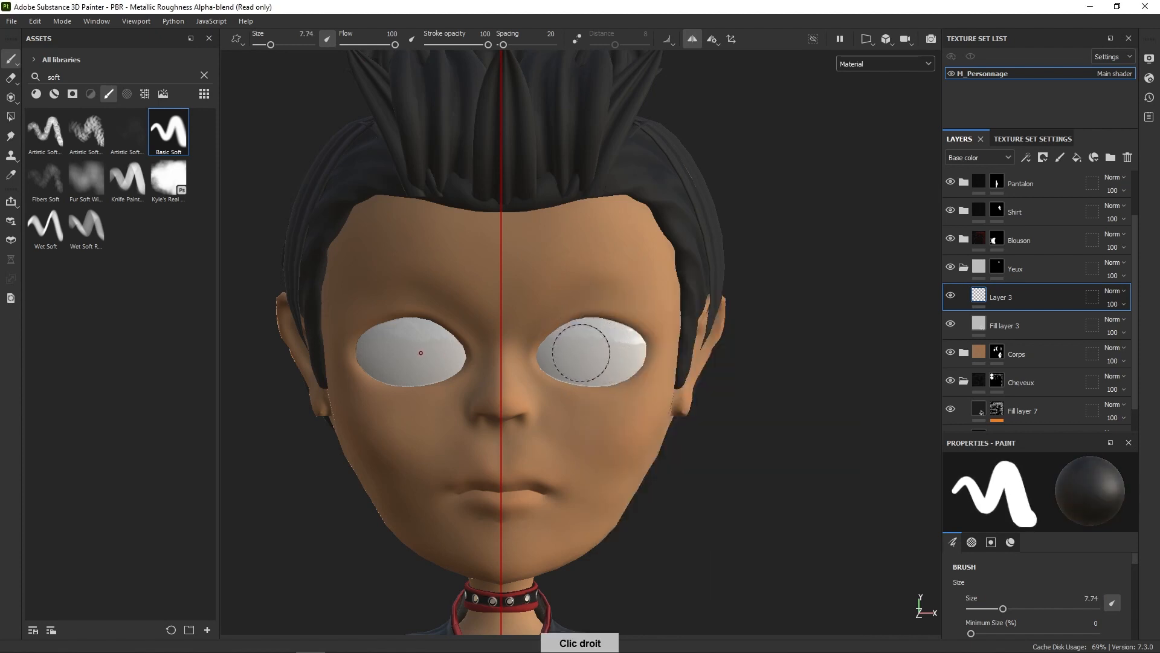
left_click(582, 354)
Step: Stamp a dark red disc inside the black irises at brush size 6.46, leaving a black rim
right_click(634, 345)
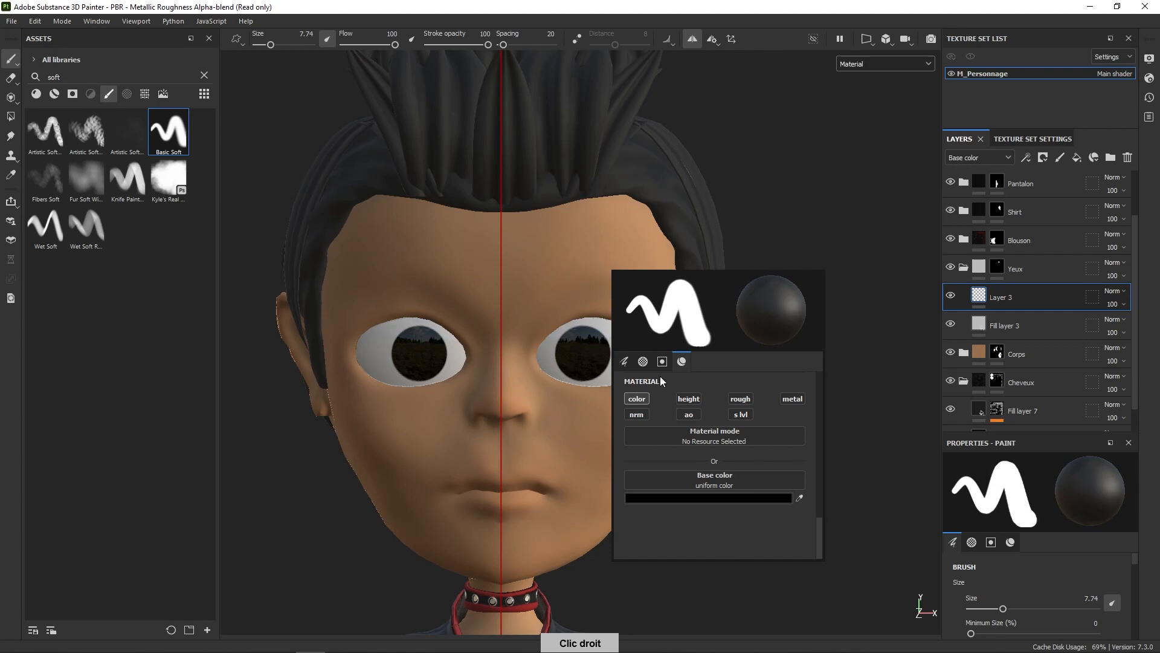
left_click(706, 496)
left_click_drag(827, 375, 821, 405)
right_click_drag(584, 352, 582, 353, "ctrl")
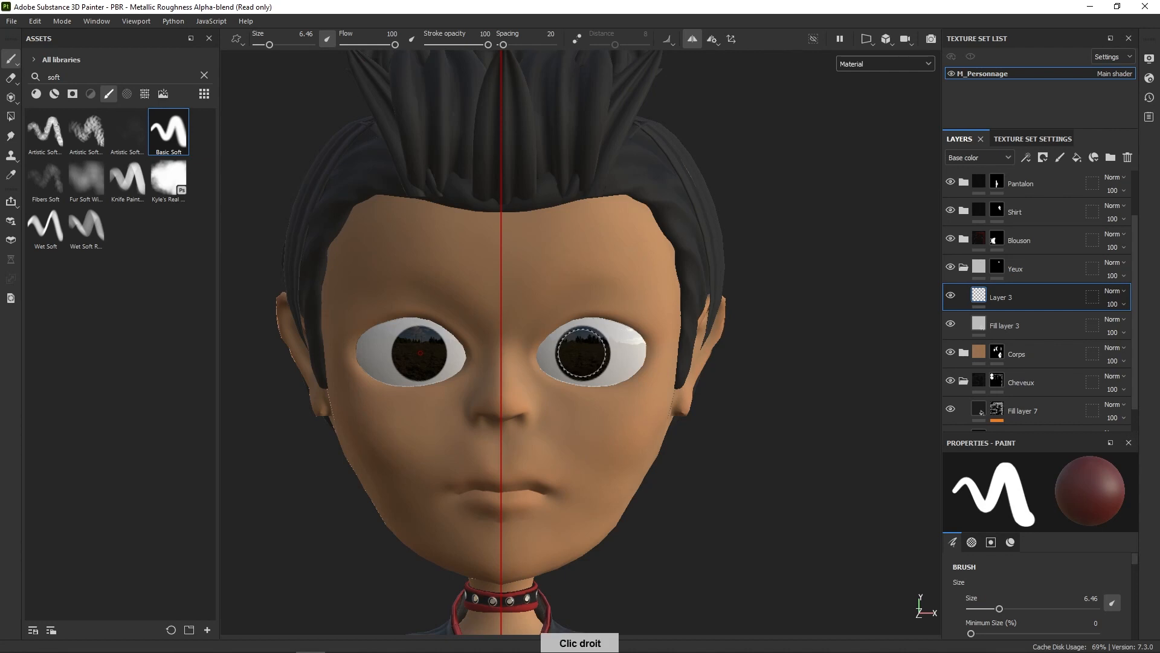
left_click(582, 353)
Step: Paint a bright red disc inside the dark red irises at brush size 4.94
right_click(633, 349)
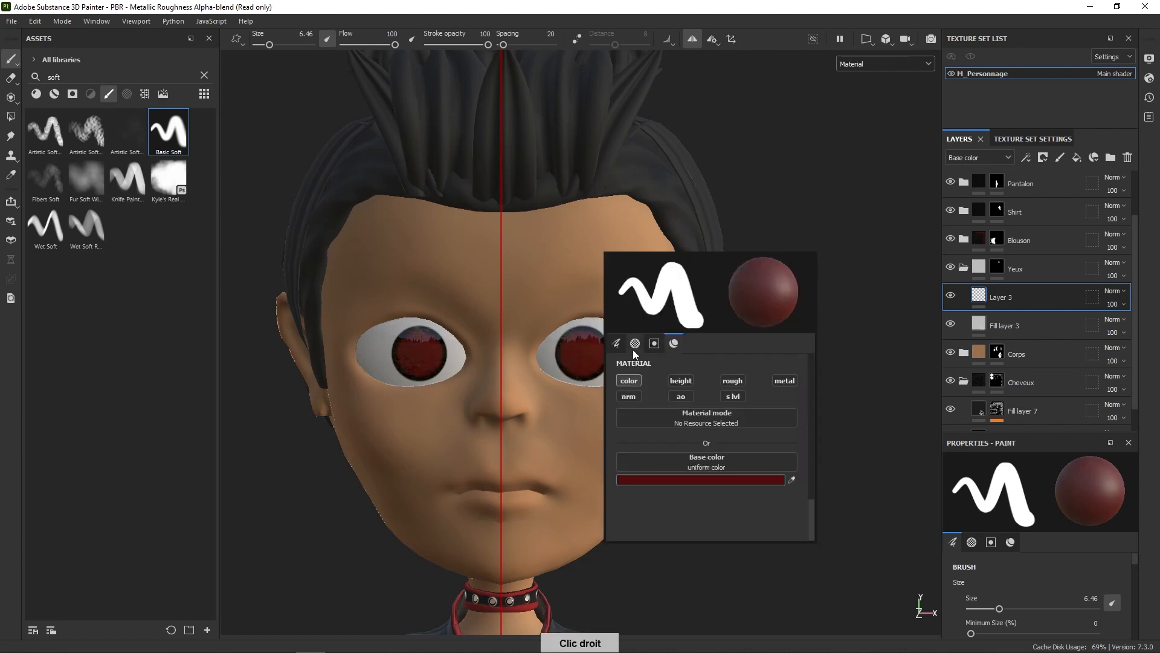
left_click(723, 481)
left_click_drag(811, 354, 857, 297)
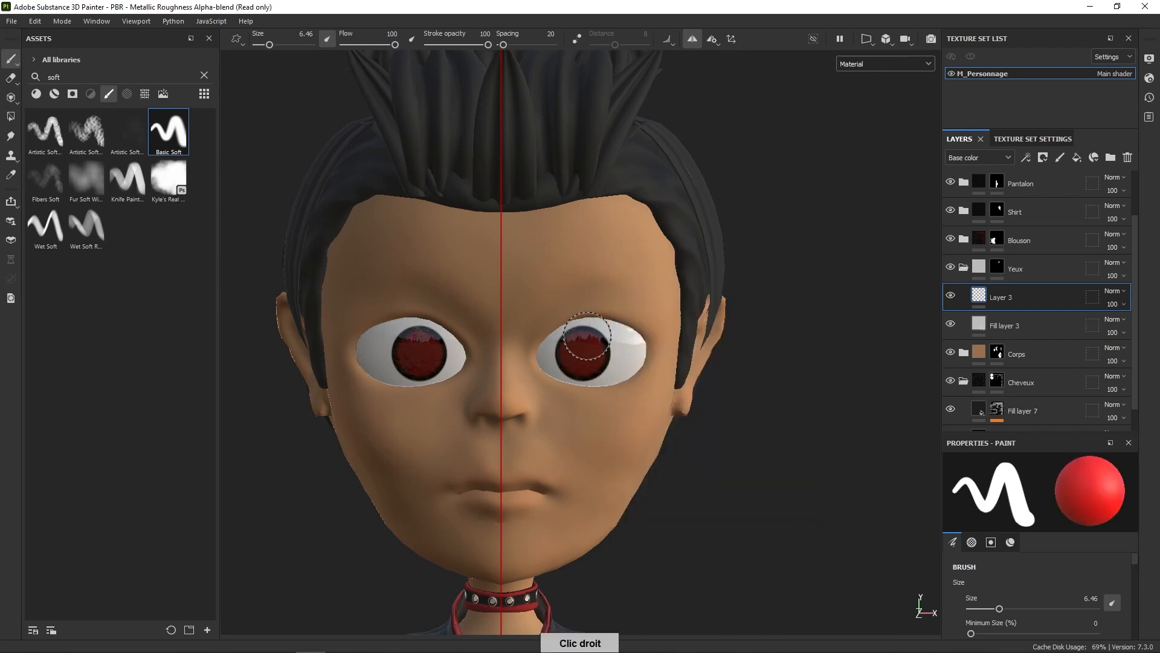
right_click_drag(588, 336, 583, 350, "ctrl")
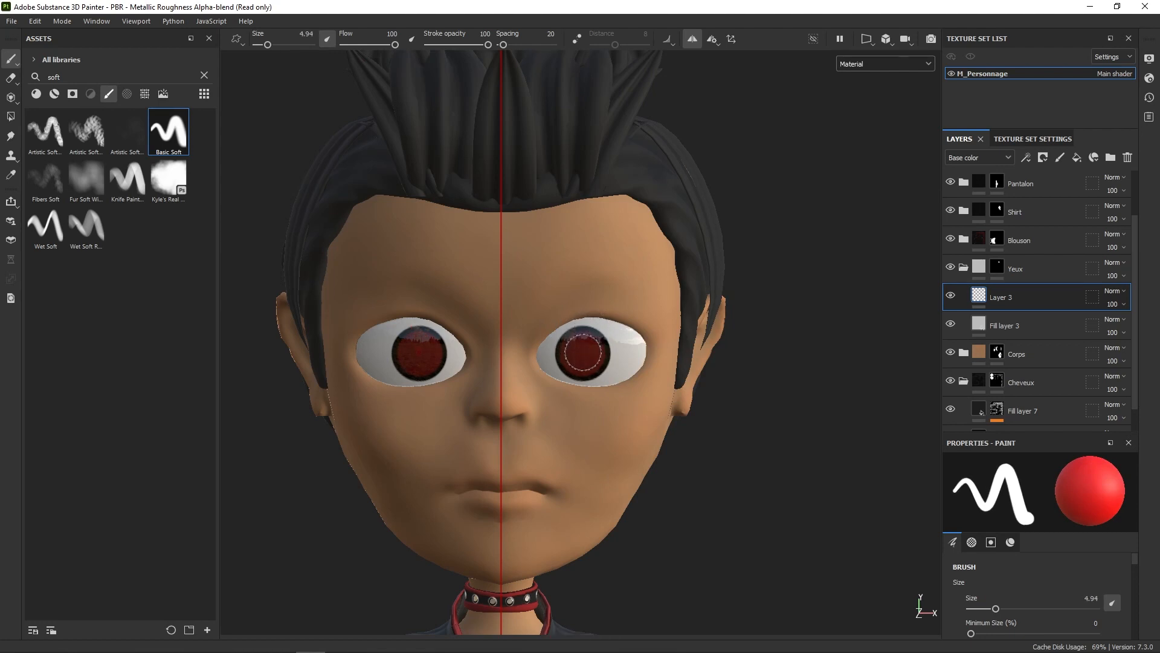
left_click_drag(583, 353, 585, 338)
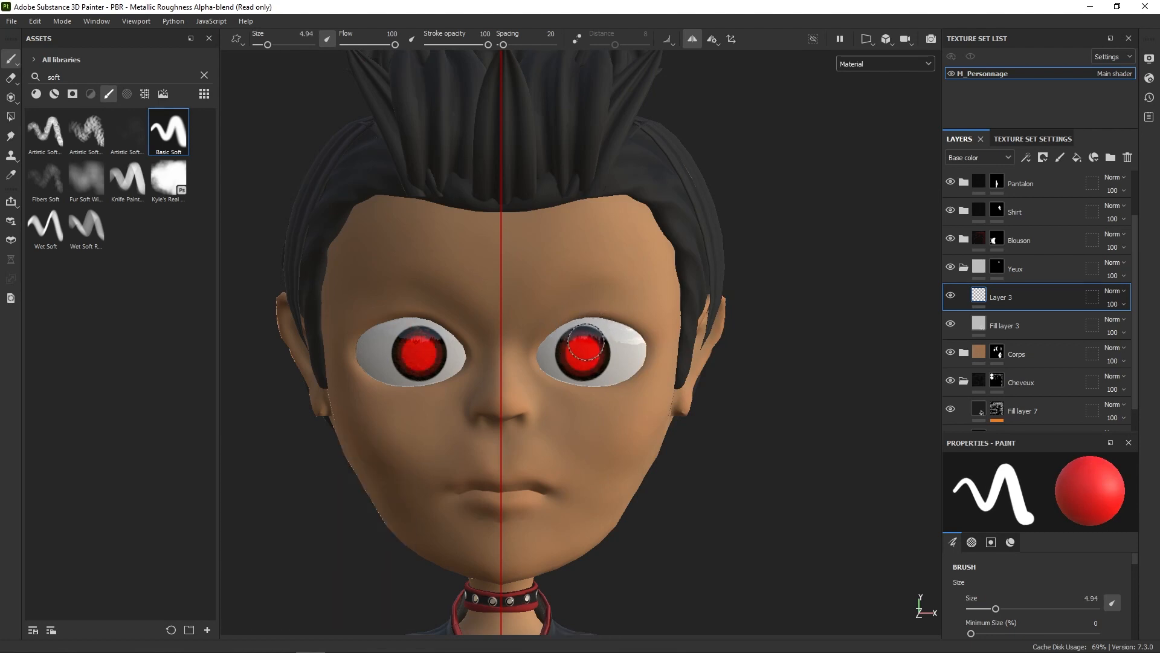
Step: Stamp a smaller dark red disc (541212) in the center of the bright red irises at brush size 3.85
right_click(586, 342)
left_click(721, 485)
left_click_drag(816, 385, 813, 424)
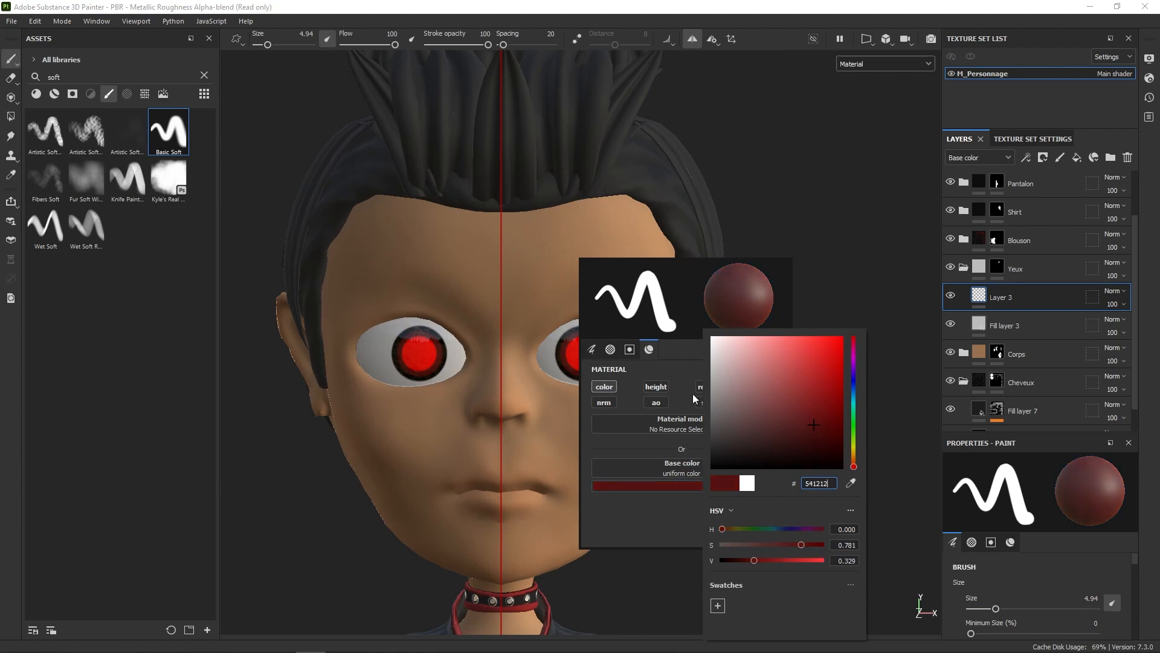
right_click_drag(583, 345, 582, 353, "ctrl")
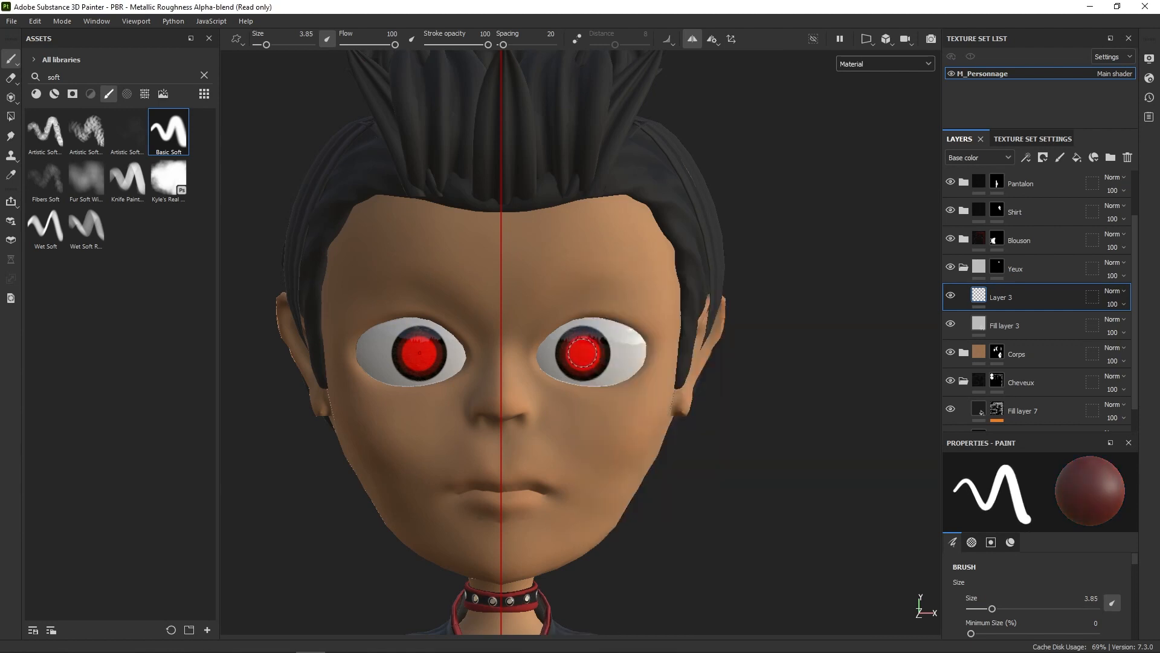
left_click(582, 353)
Step: Stamp a black pupil in the center of both irises at brush size 3.31
right_click(589, 343)
left_click(692, 497)
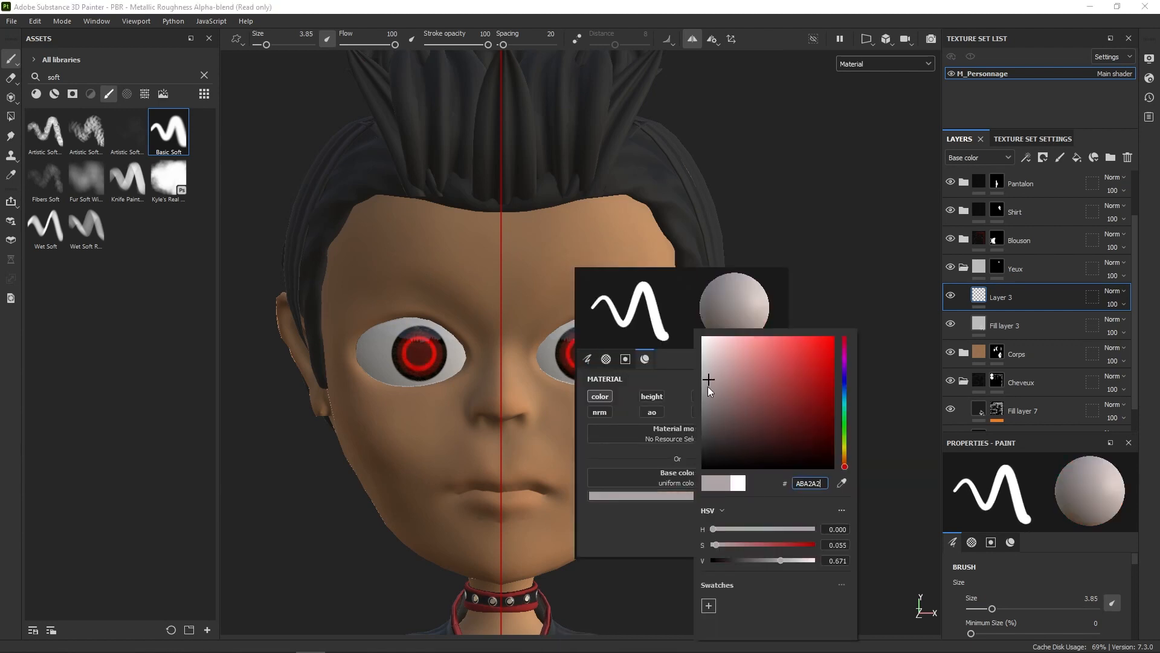
left_click_drag(708, 386, 619, 422)
right_click_drag(584, 353, 583, 349, "ctrl")
left_click(583, 352)
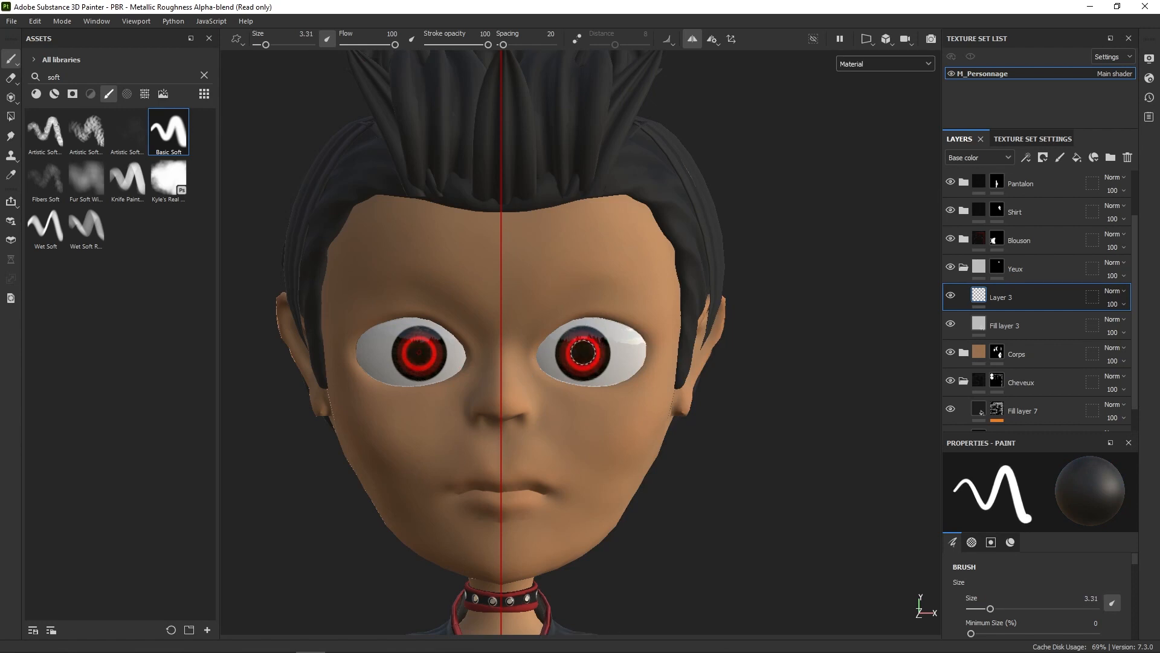
Step: Add a small white highlight at the upper edge of each pupil at brush size 2.01
right_click(637, 329)
left_click(691, 503)
left_click_drag(710, 386, 581, 310)
right_click(581, 310)
right_click_drag(585, 329, 580, 330, "ctrl")
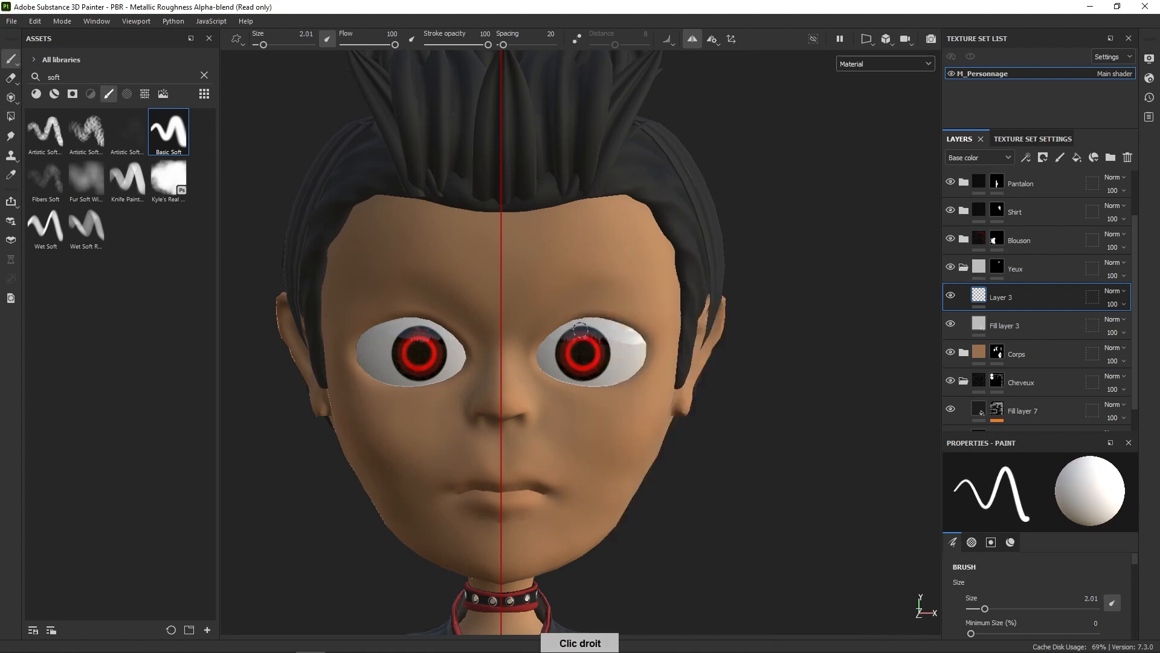
left_click(594, 342)
Step: Collapse the Yeux folder and add a paint layer at the top of the Corps folder
right_click_drag(640, 389, 689, 79, "alt")
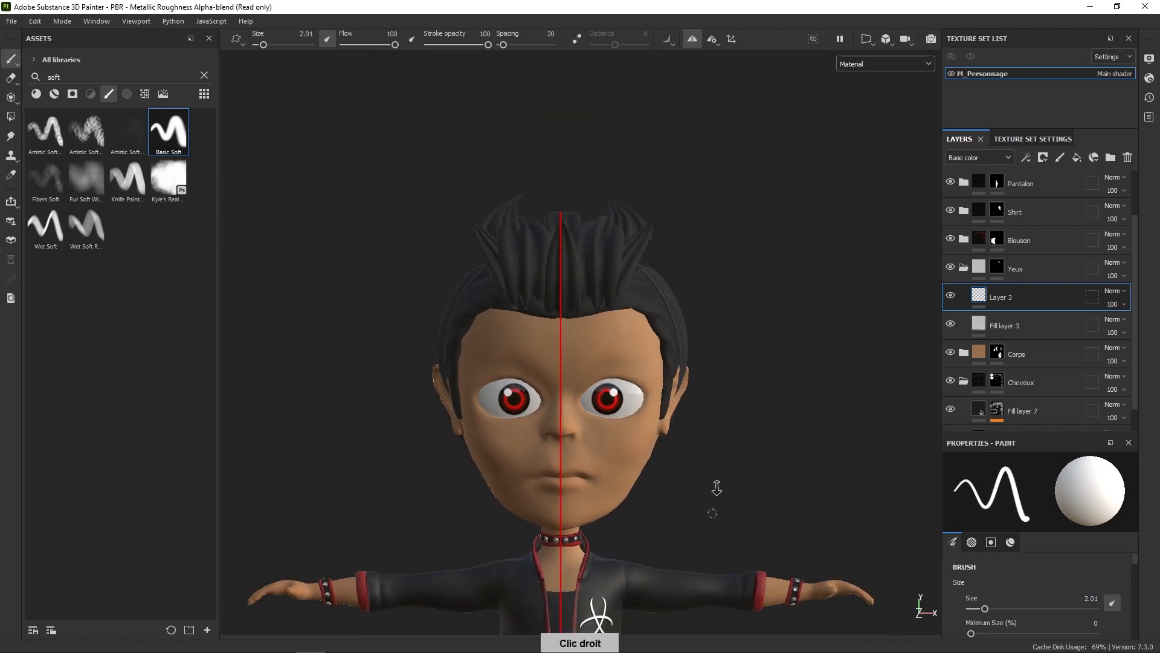
right_click_drag(718, 488, 841, 399, "alt")
left_click(963, 267)
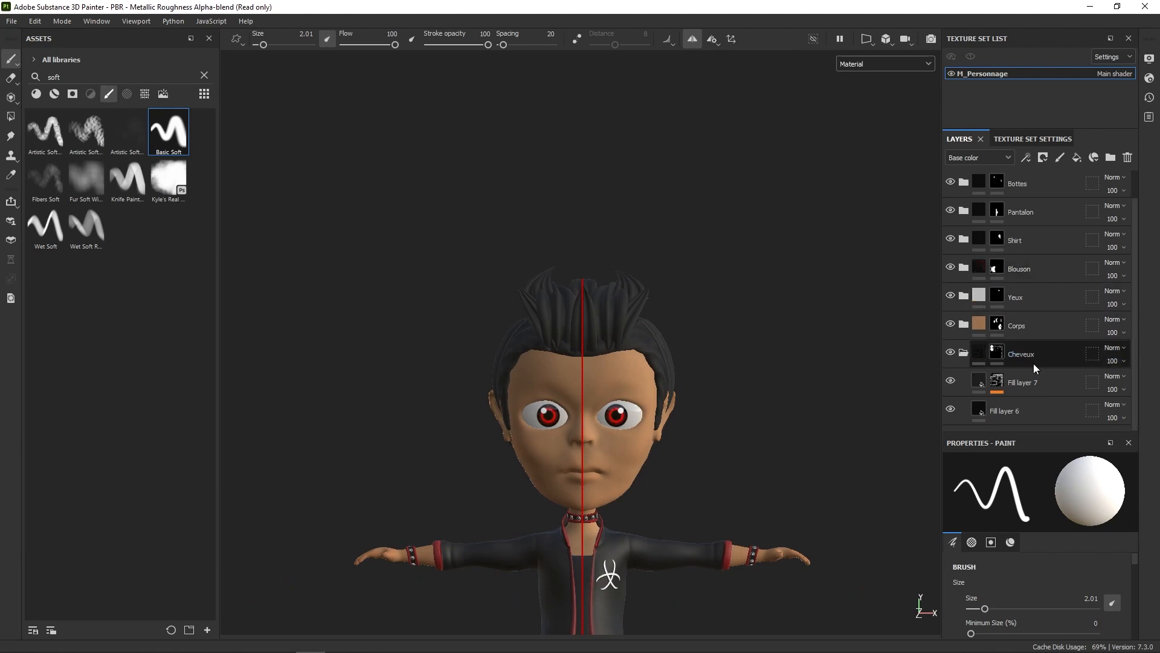
left_click(1021, 327)
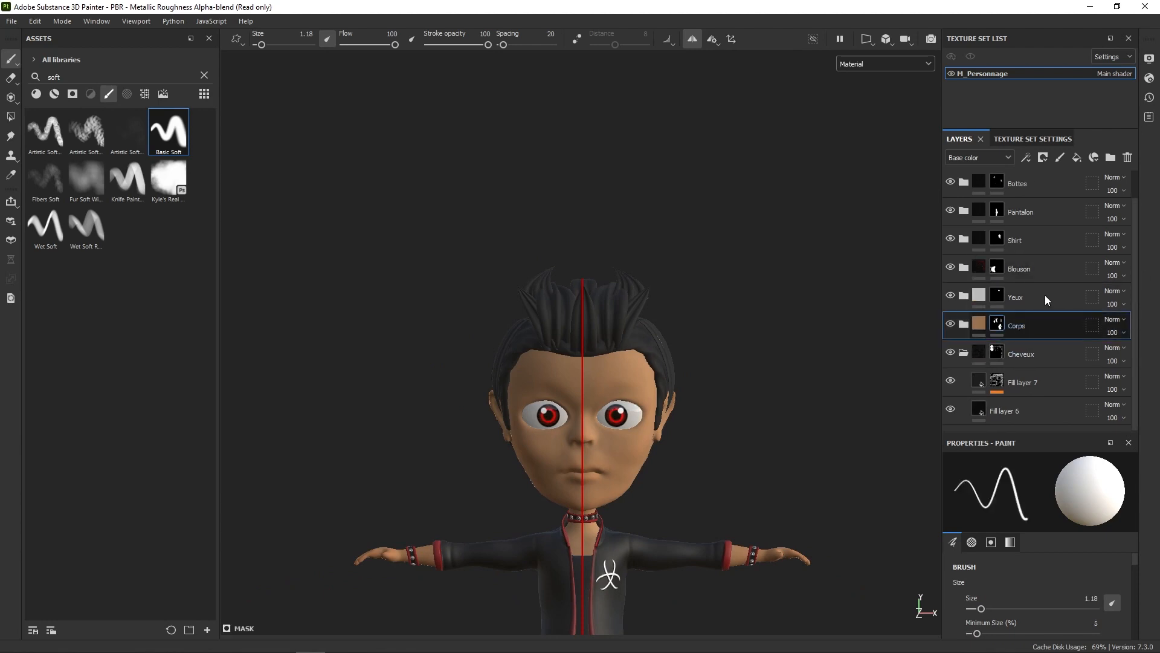
left_click(1060, 158)
left_click_drag(1019, 323, 1026, 352)
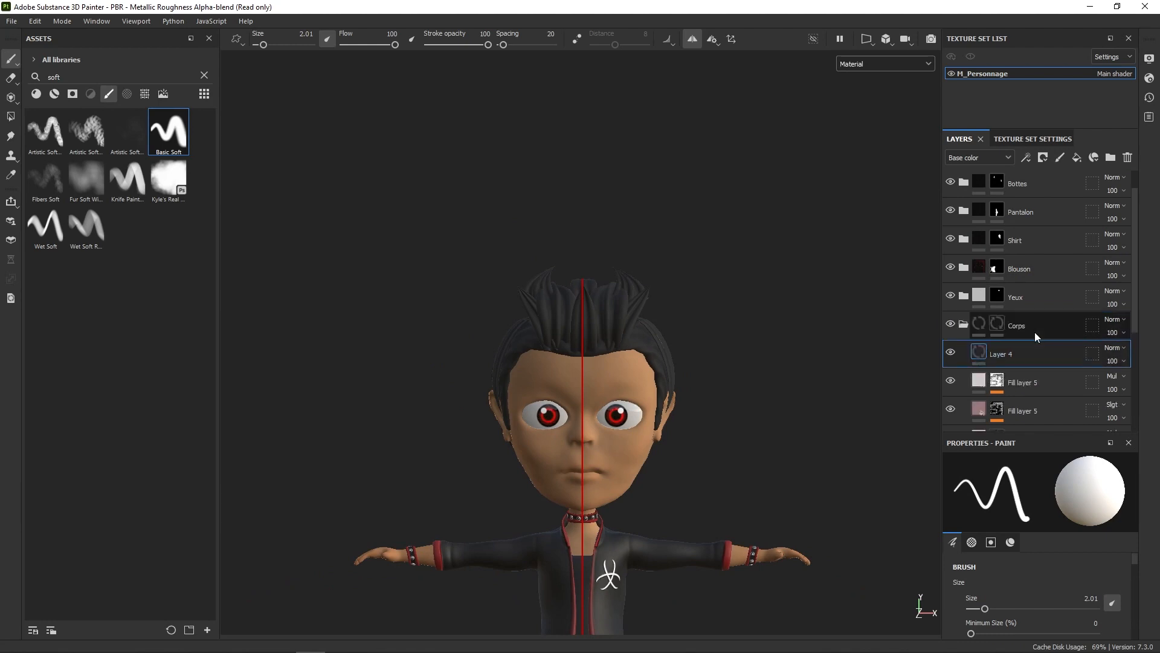
Step: Limit the brush to the color channel on the new Corps paint layer and set its base color to near black
scroll(656, 426, "up", 3)
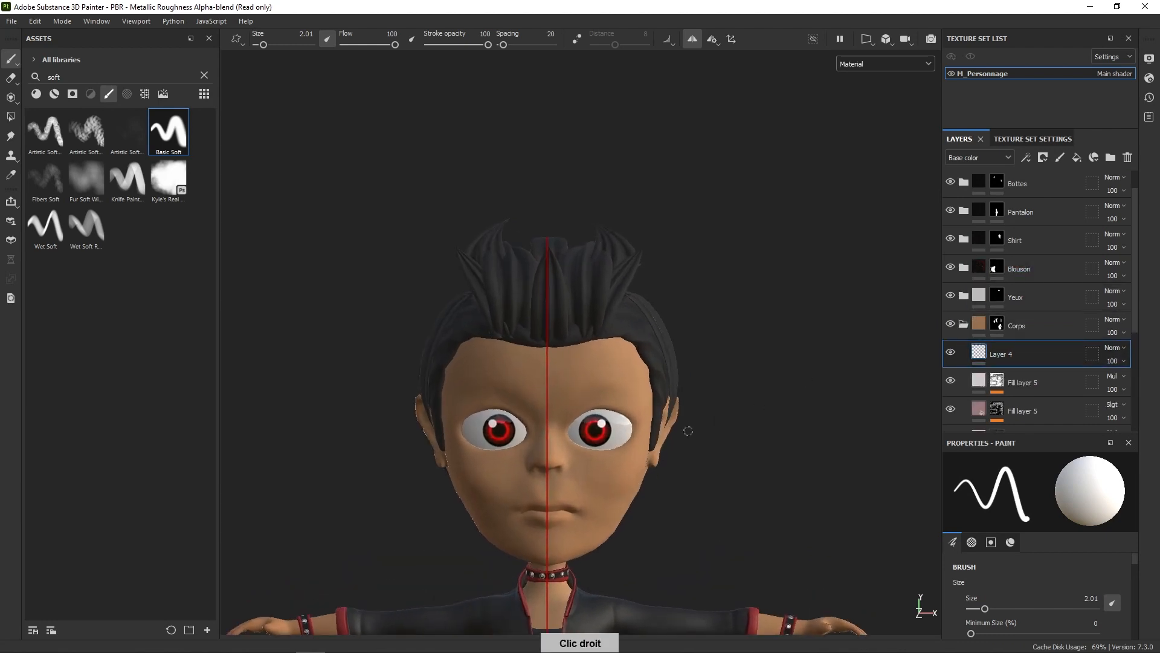
right_click(658, 426)
left_click(706, 477)
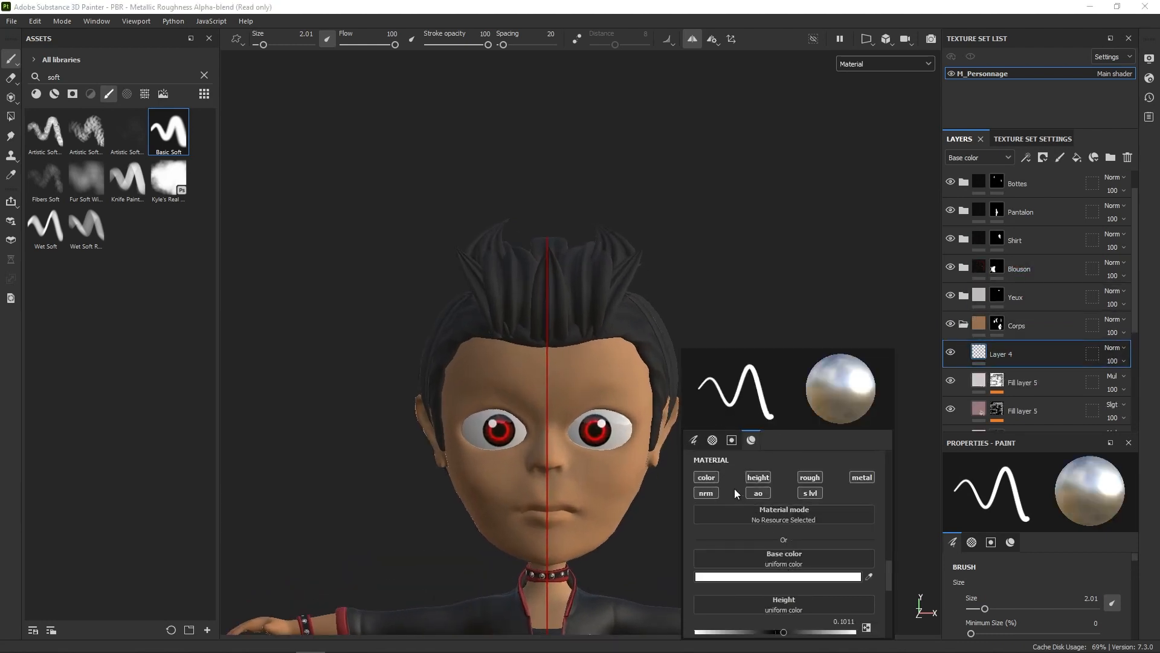
left_click(799, 577)
left_click_drag(856, 400, 806, 457)
left_click(654, 421)
Step: Paint thick arched black eyebrows symmetrically above both eyes, using brush size 1.49 for the strokes
middle_click_drag(609, 412, 613, 606, "alt")
right_click_drag(613, 607, 665, 264, "alt")
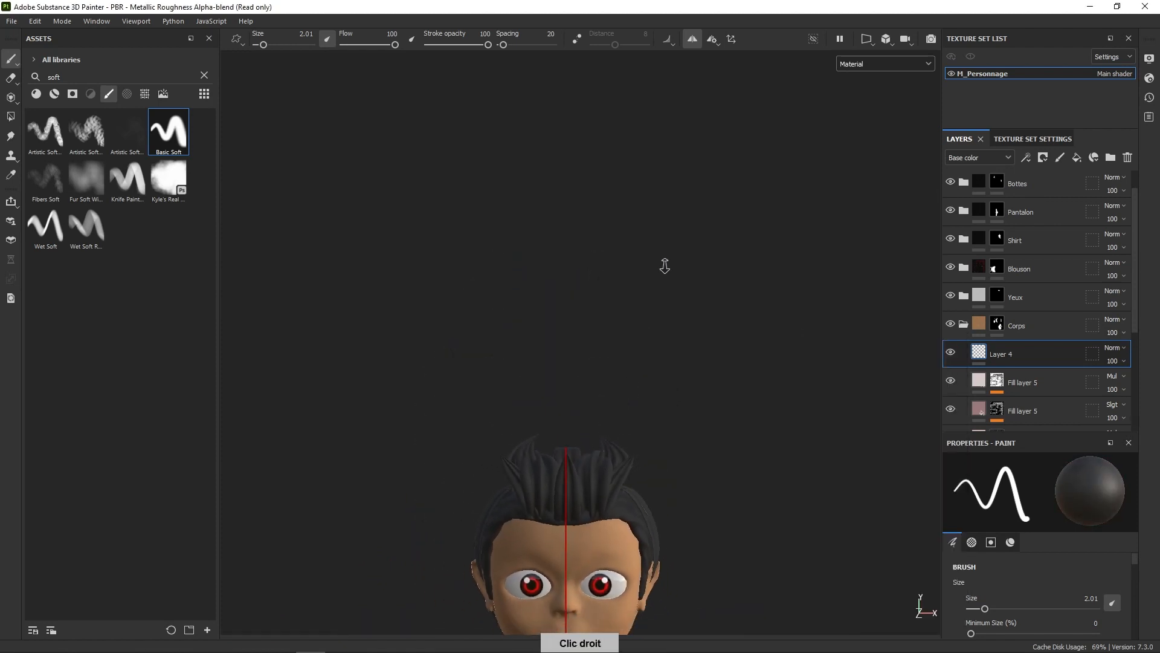
middle_click_drag(665, 264, 637, 528, "alt")
right_click_drag(637, 528, 635, 432, "alt")
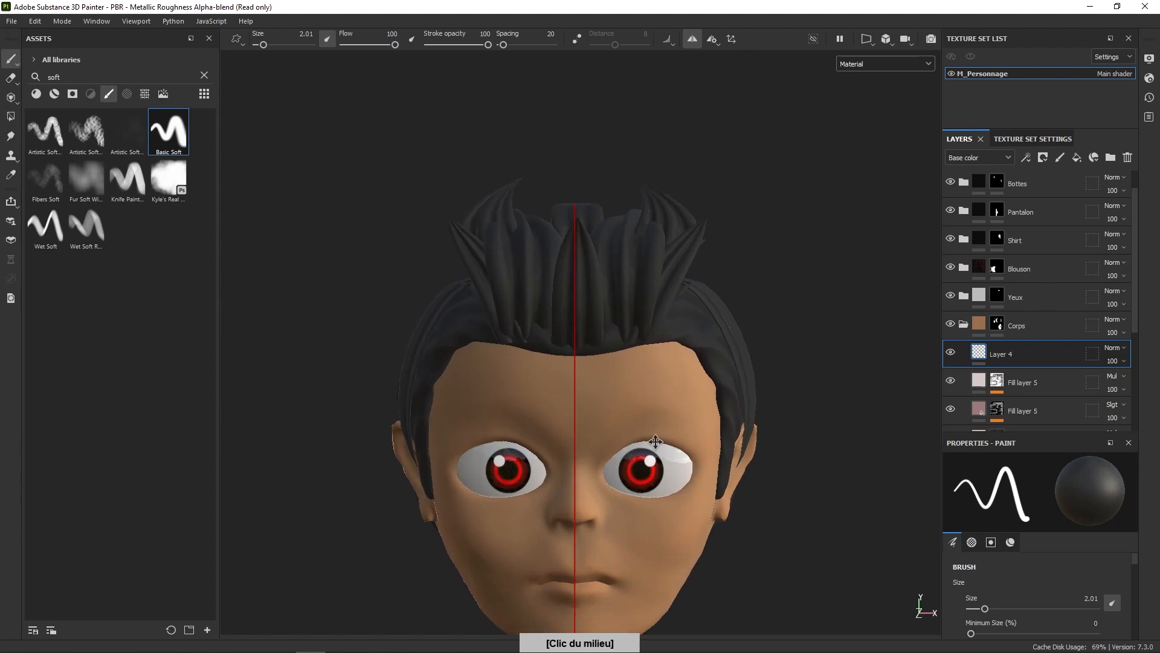
middle_click_drag(636, 433, 621, 353, "alt")
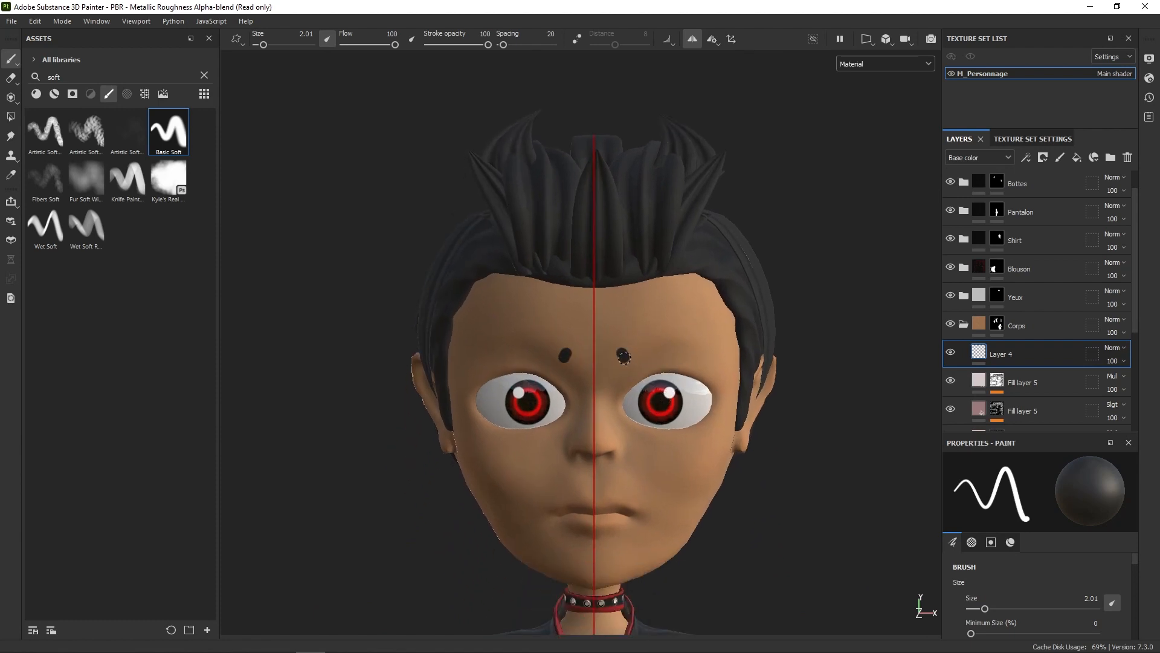
right_click(624, 354)
right_click_drag(624, 354, 622, 354)
mouse_move(623, 354)
left_mouse_down()
mouse_move(672, 340)
mouse_move(696, 354)
left_mouse_up()
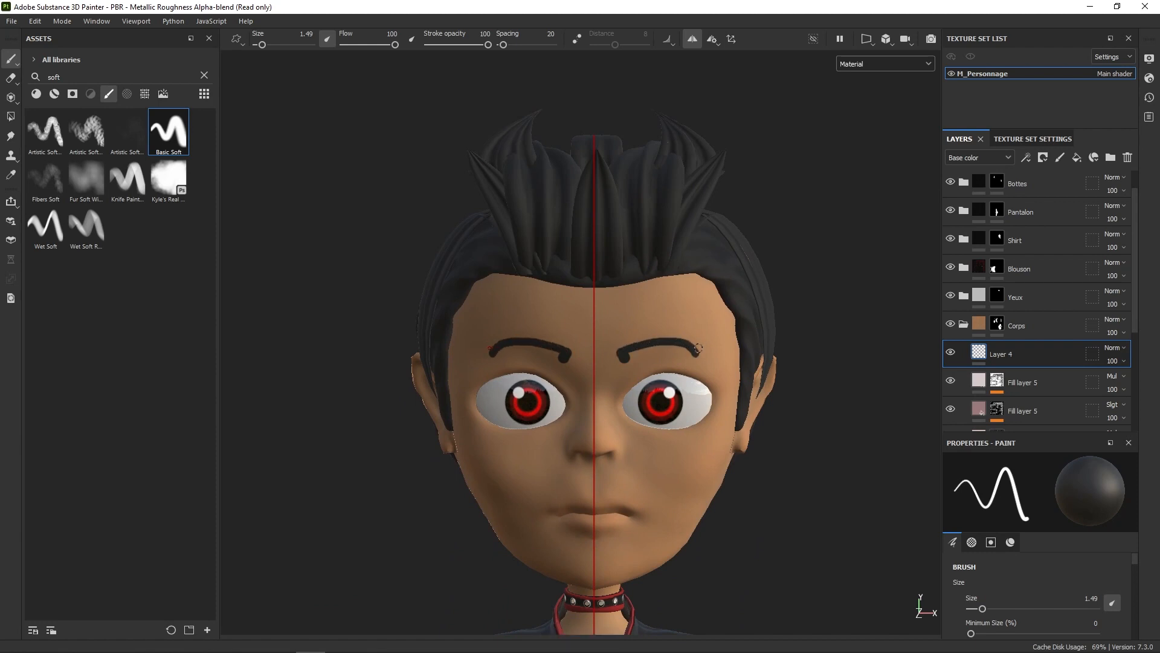
left_click_drag(626, 356, 695, 353)
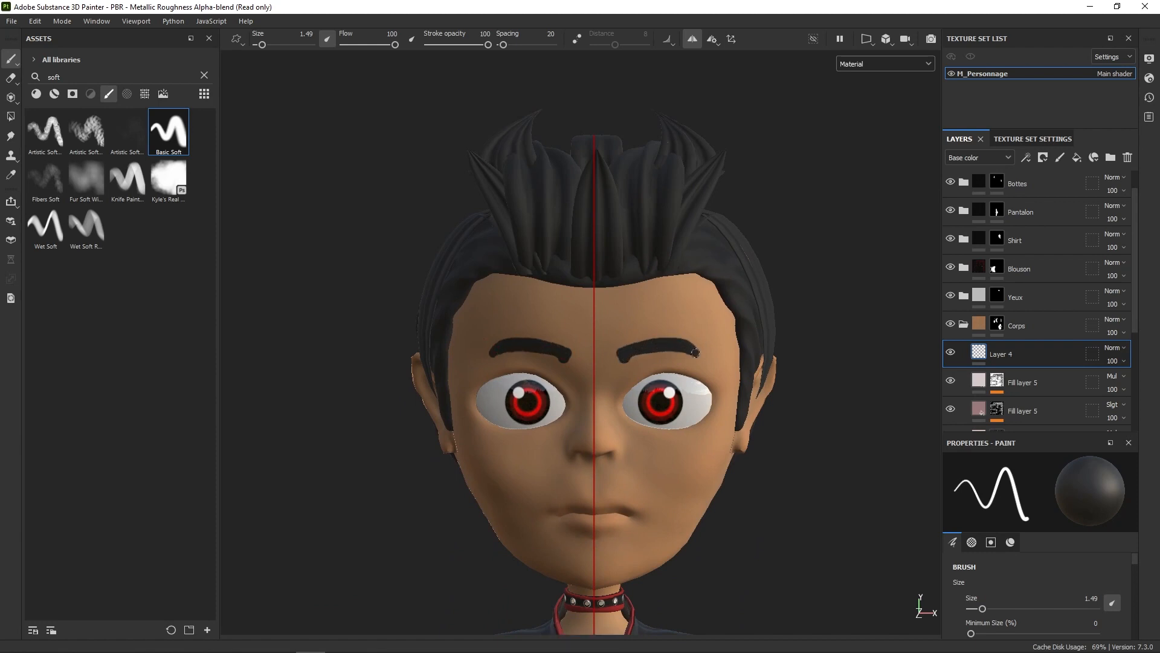
Step: Erase the edges of the eyebrows at eraser size 2.88 to make them thin, angular and tapered outward
left_click(10, 77)
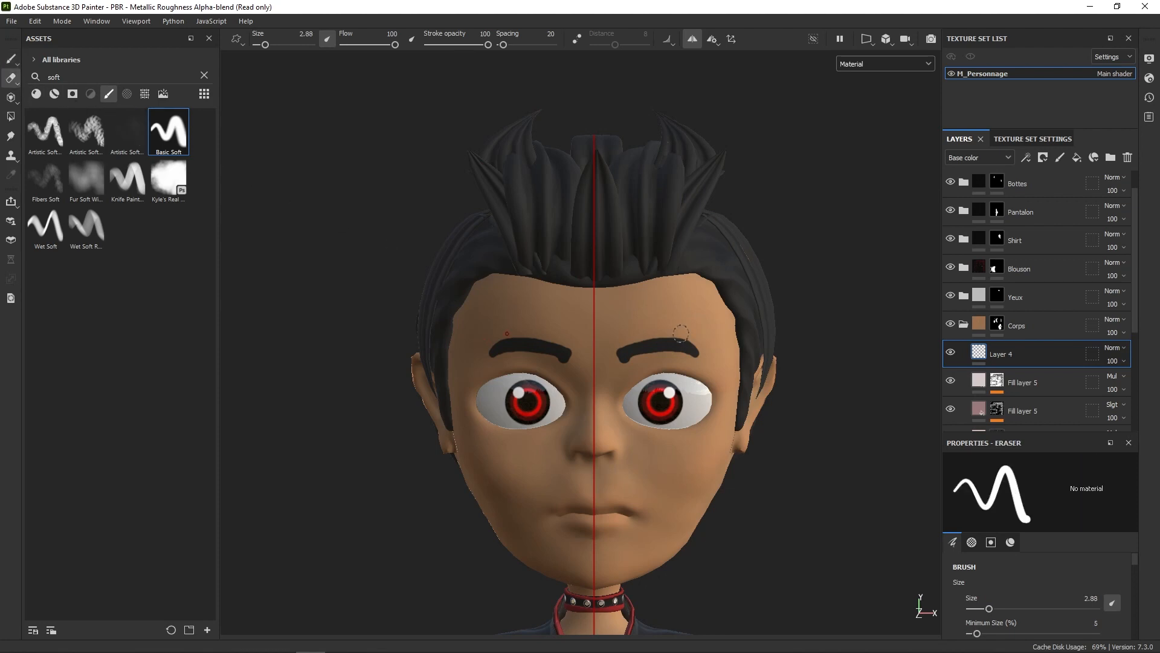
right_click_drag(692, 365, 684, 486, "alt")
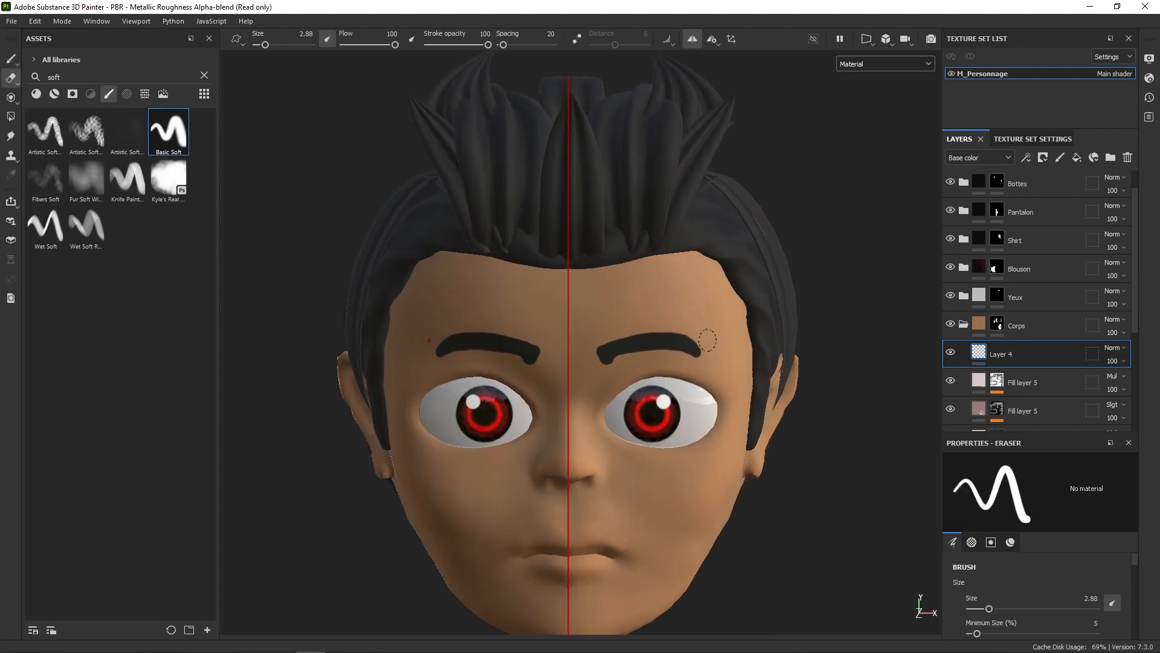
mouse_move(700, 335)
left_mouse_down()
mouse_move(592, 331)
mouse_move(684, 359)
left_mouse_up()
right_click_drag(694, 404, 706, 308, "alt")
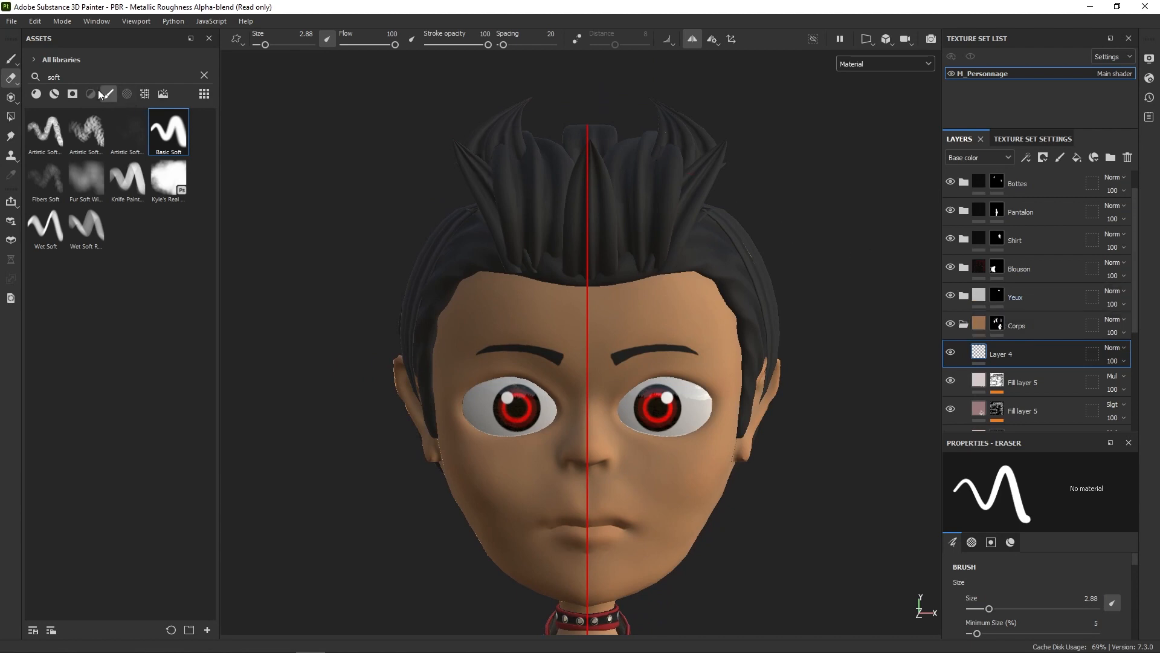
Step: Paint thick black outlines along the upper eyelids of both eyes symmetrically with brush size 1.74
left_click(11, 58)
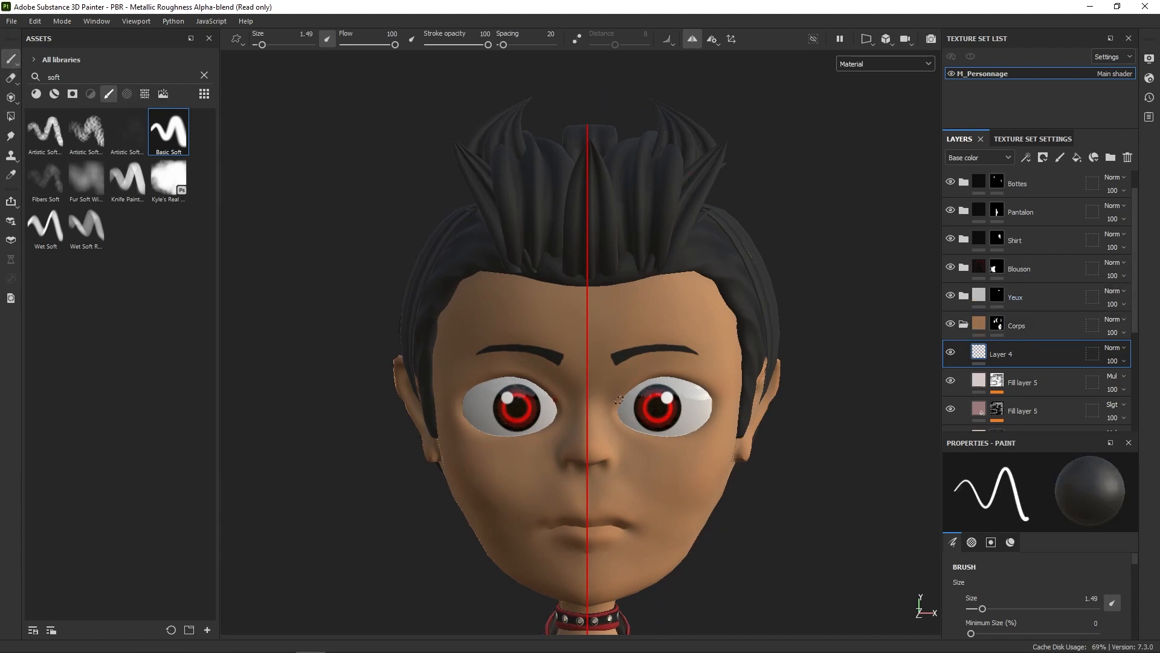
right_click_drag(619, 399, 616, 408, "ctrl")
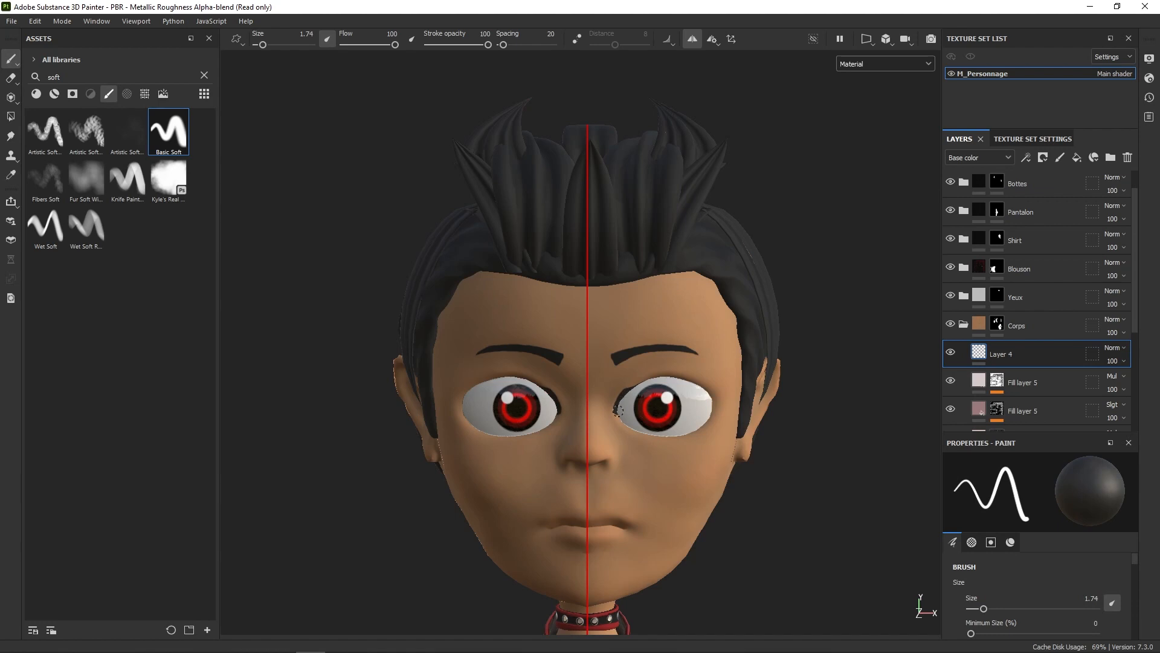
left_click_drag(621, 397, 692, 371)
right_click_drag(696, 375, 674, 642, "alt")
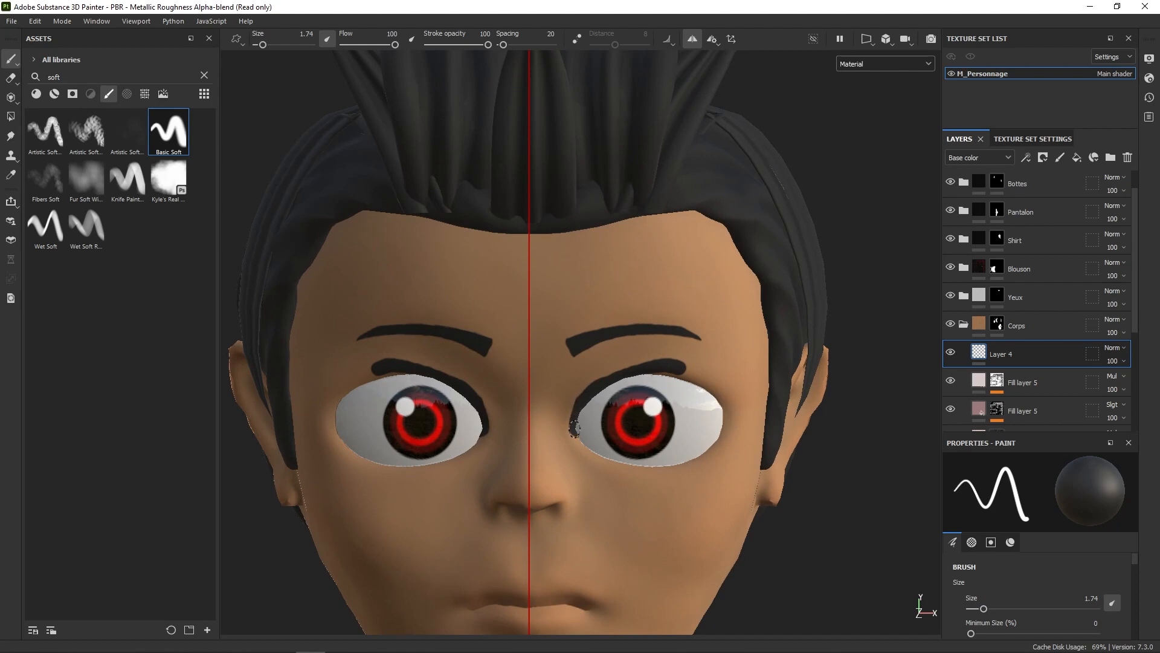
mouse_move(574, 431)
left_mouse_down()
mouse_move(584, 396)
mouse_move(634, 370)
mouse_move(583, 394)
mouse_move(650, 366)
mouse_move(728, 396)
mouse_move(731, 416)
mouse_move(669, 377)
mouse_move(719, 424)
mouse_move(715, 411)
left_mouse_up()
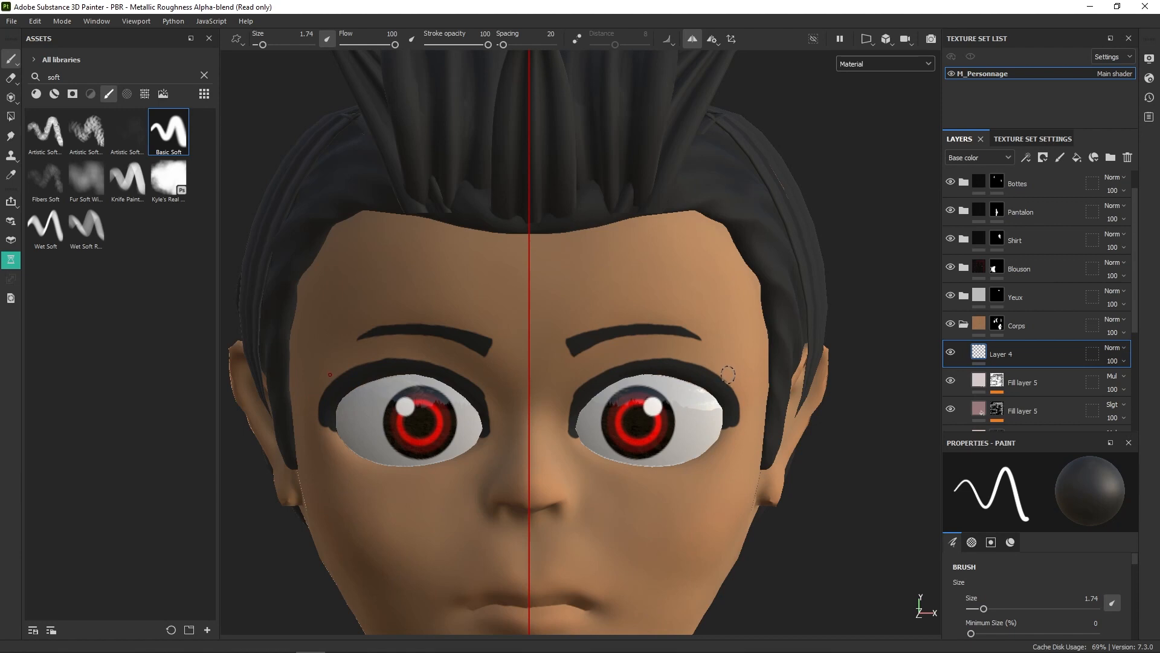
Step: Erase the inner part of the eyelid outlines at eraser size 0.96 so they taper toward the nose
key("e")
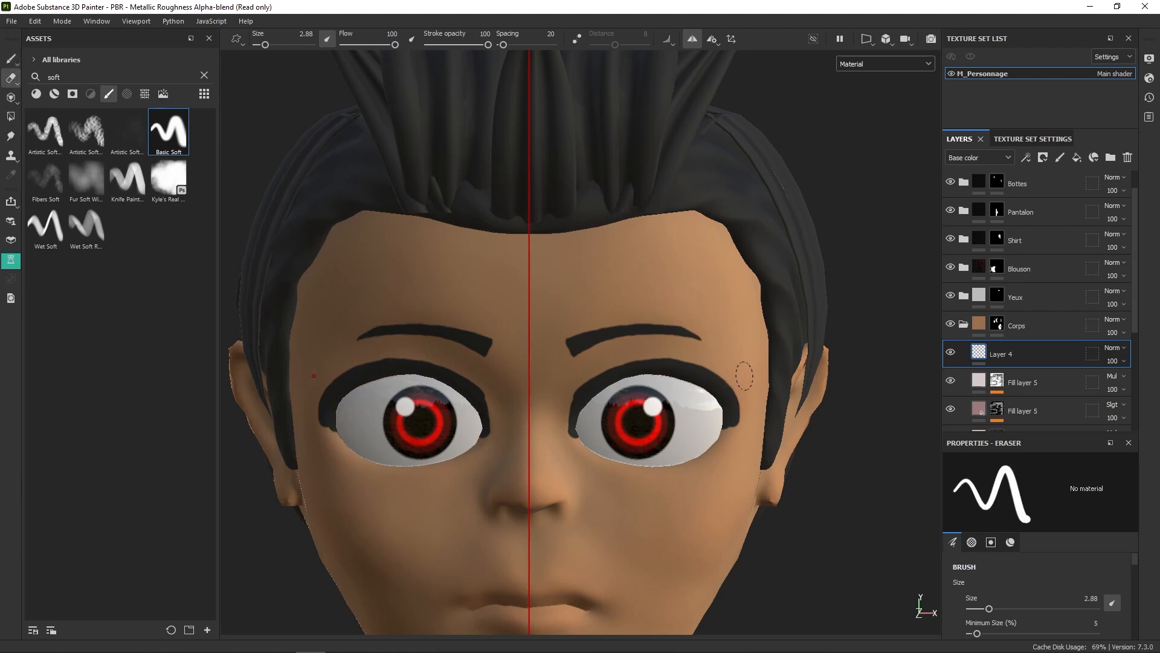
right_click_drag(739, 365, 719, 367, "ctrl")
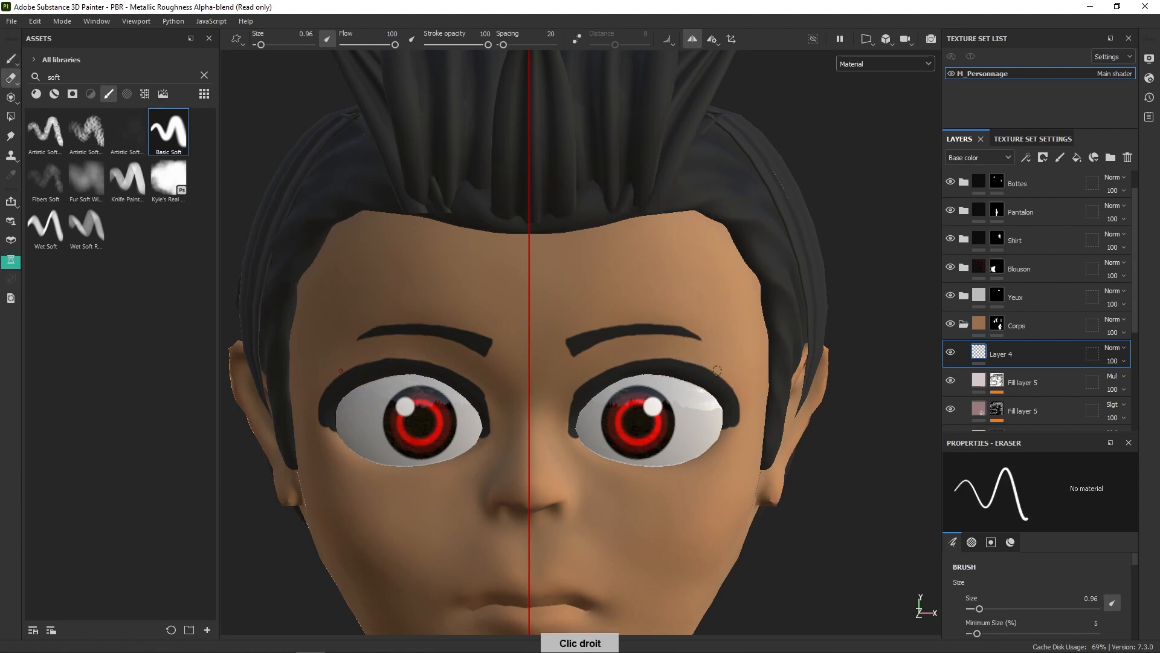
mouse_move(643, 367)
left_mouse_down("alt")
mouse_move(624, 366)
mouse_move(578, 424)
left_mouse_up("alt")
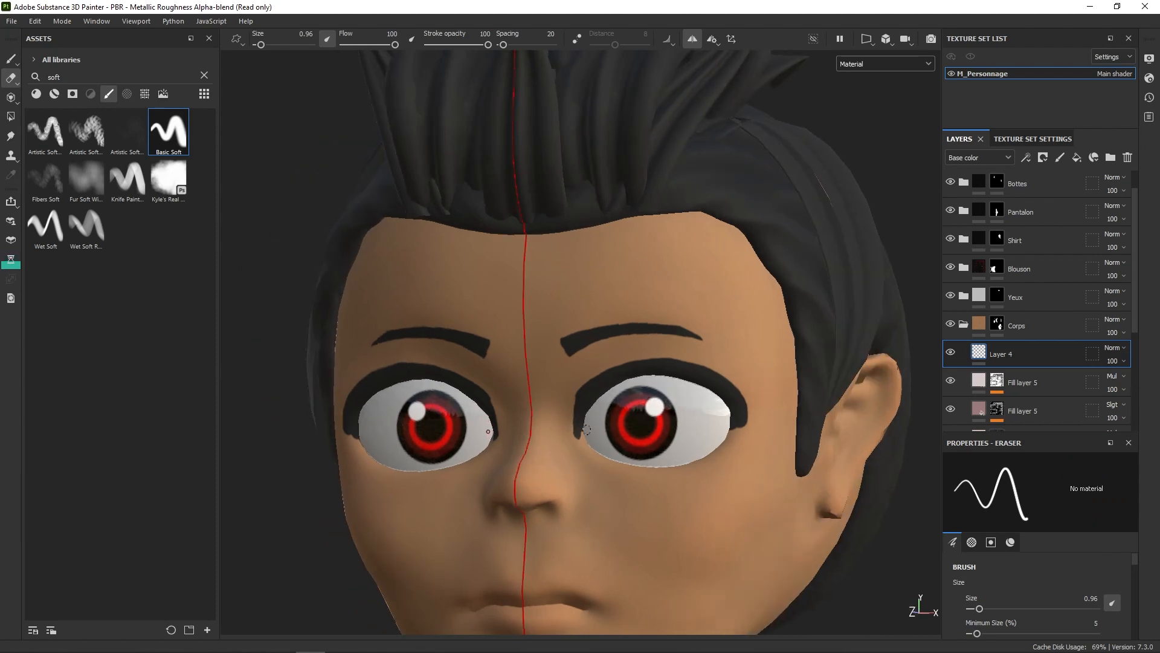
left_click_drag(580, 442, 578, 387)
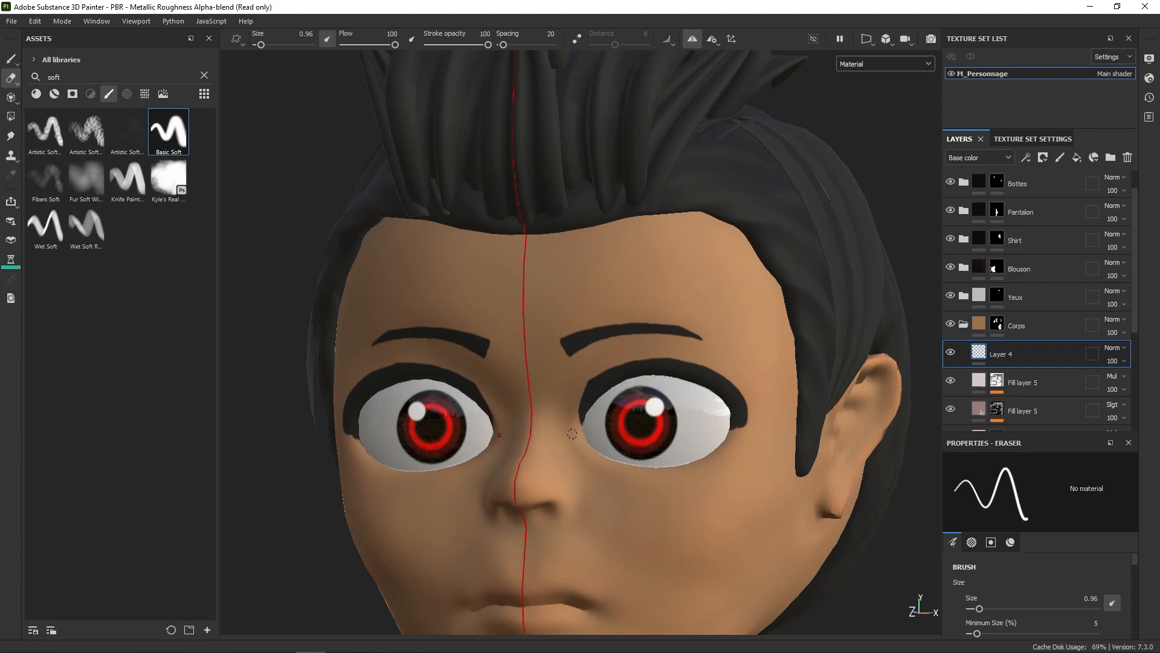
left_click_drag(573, 432, 597, 368)
mouse_move(574, 421)
left_mouse_down()
mouse_move(617, 368)
mouse_move(623, 381)
mouse_move(649, 365)
left_mouse_up()
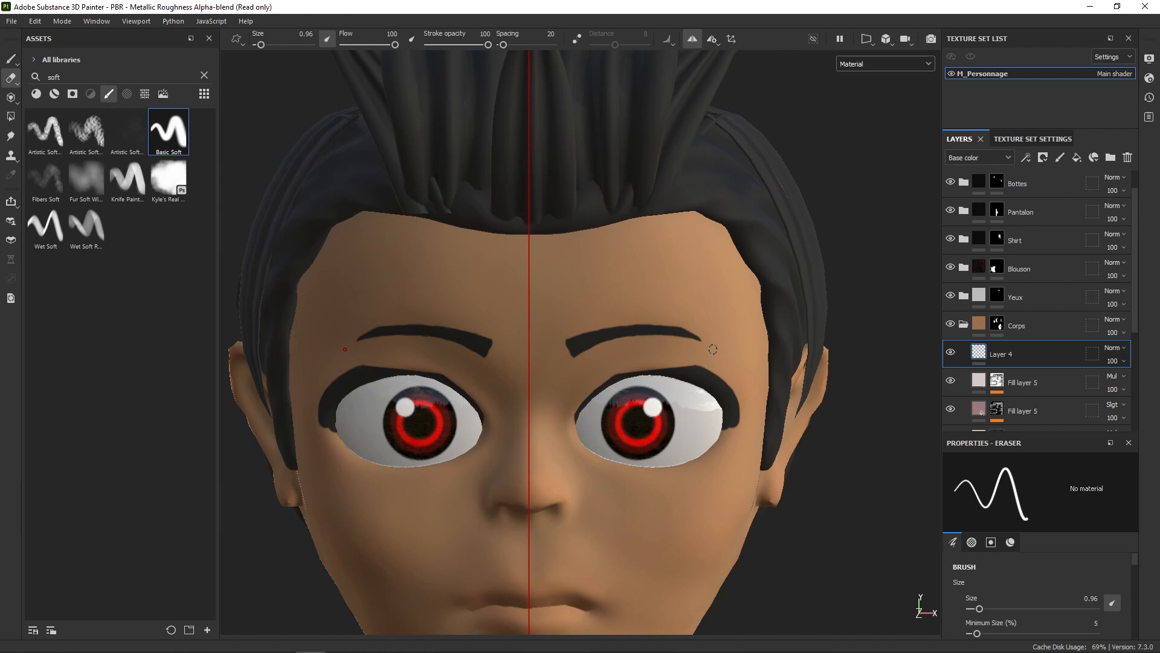
left_click_drag(638, 328, 629, 360, "alt")
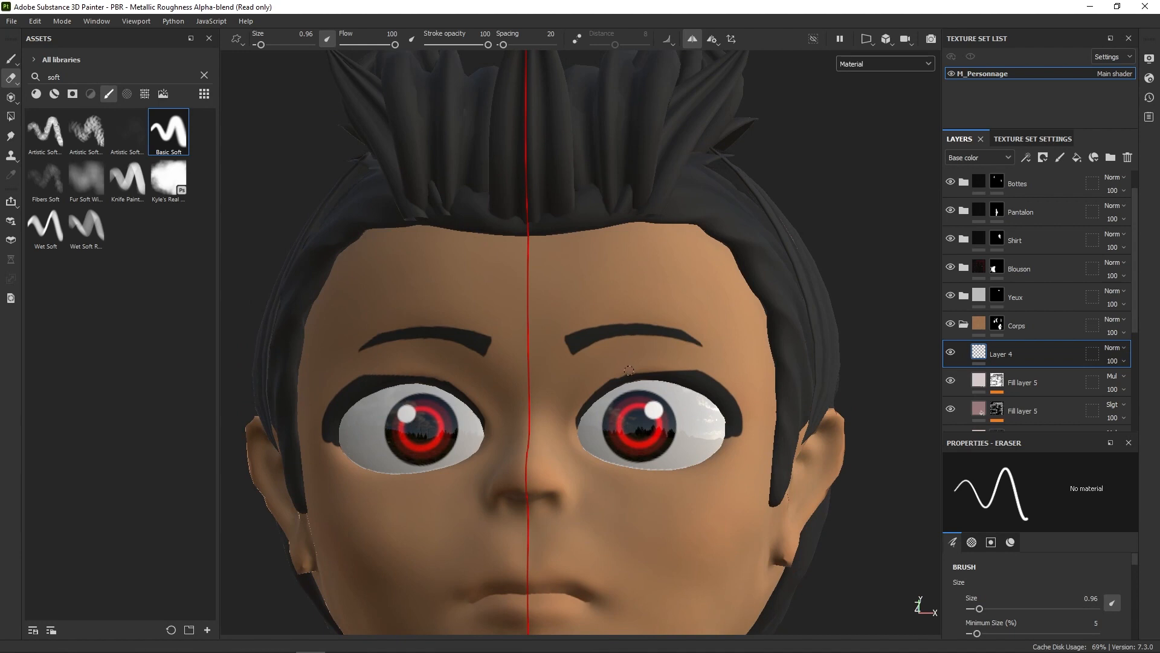
mouse_move(637, 355)
left_mouse_down("alt")
mouse_move(640, 329)
mouse_move(655, 338)
mouse_move(643, 329)
mouse_move(657, 361)
left_mouse_up("alt")
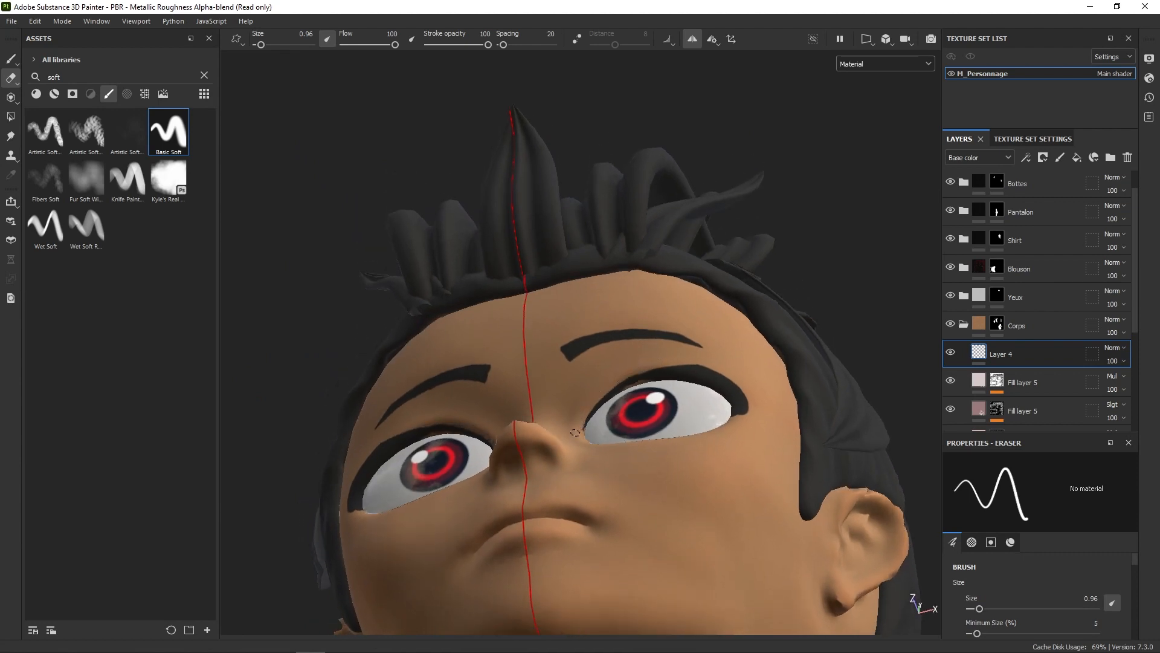
left_click_drag(653, 356, 669, 358, "alt")
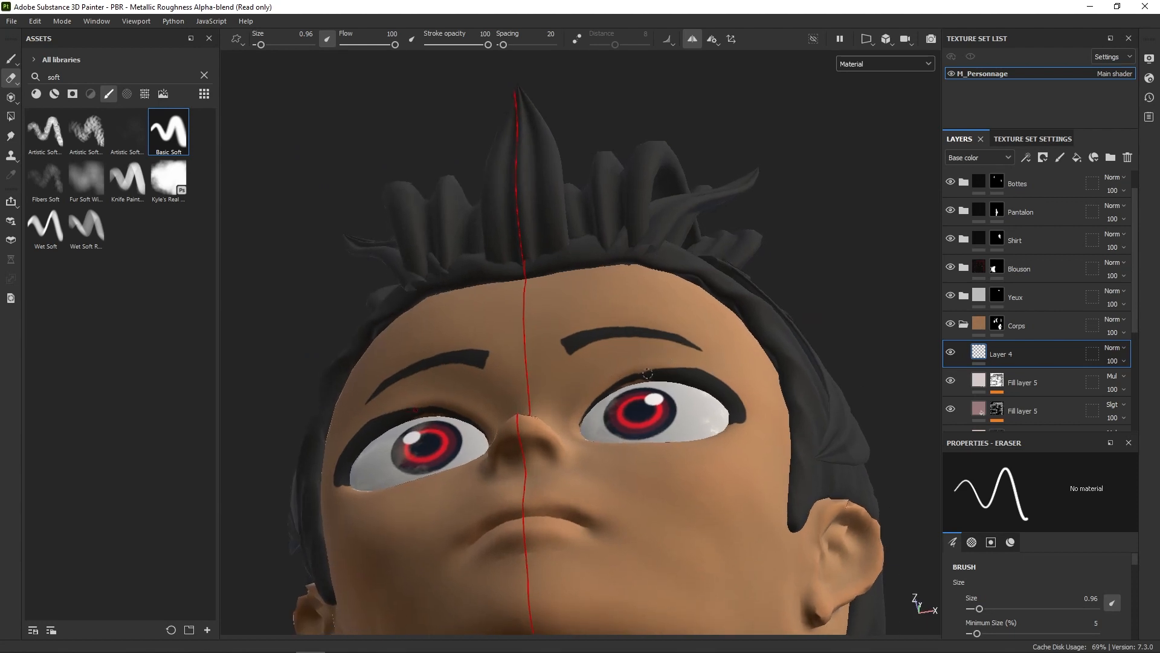
key("1")
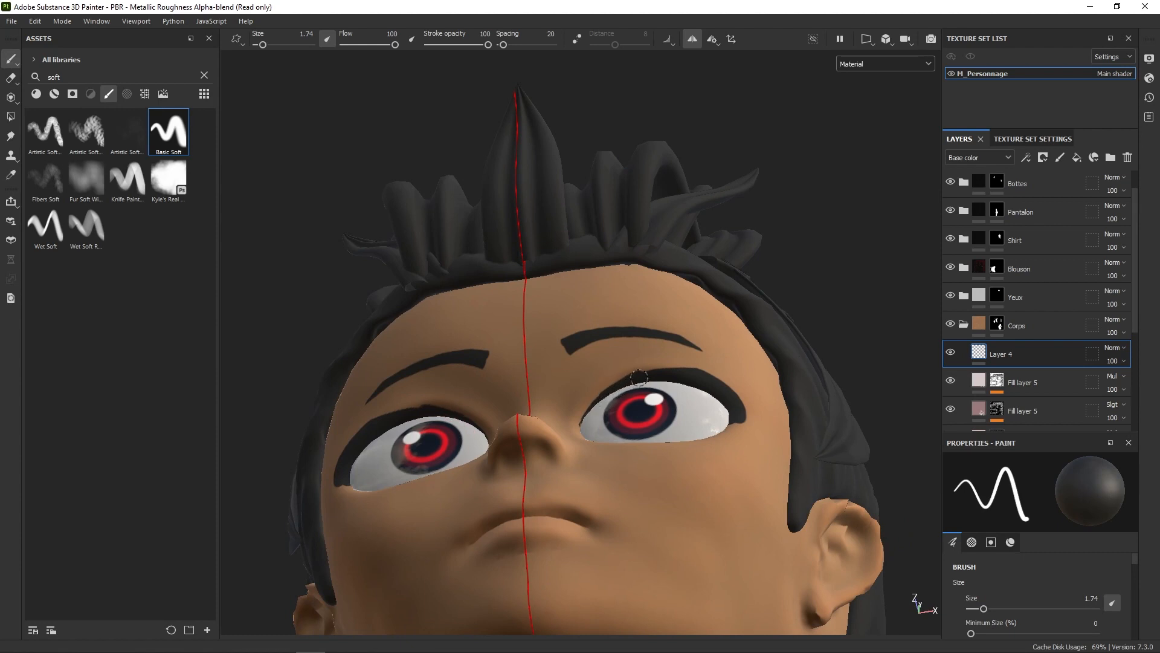
left_click_drag(689, 377, 703, 410, "alt")
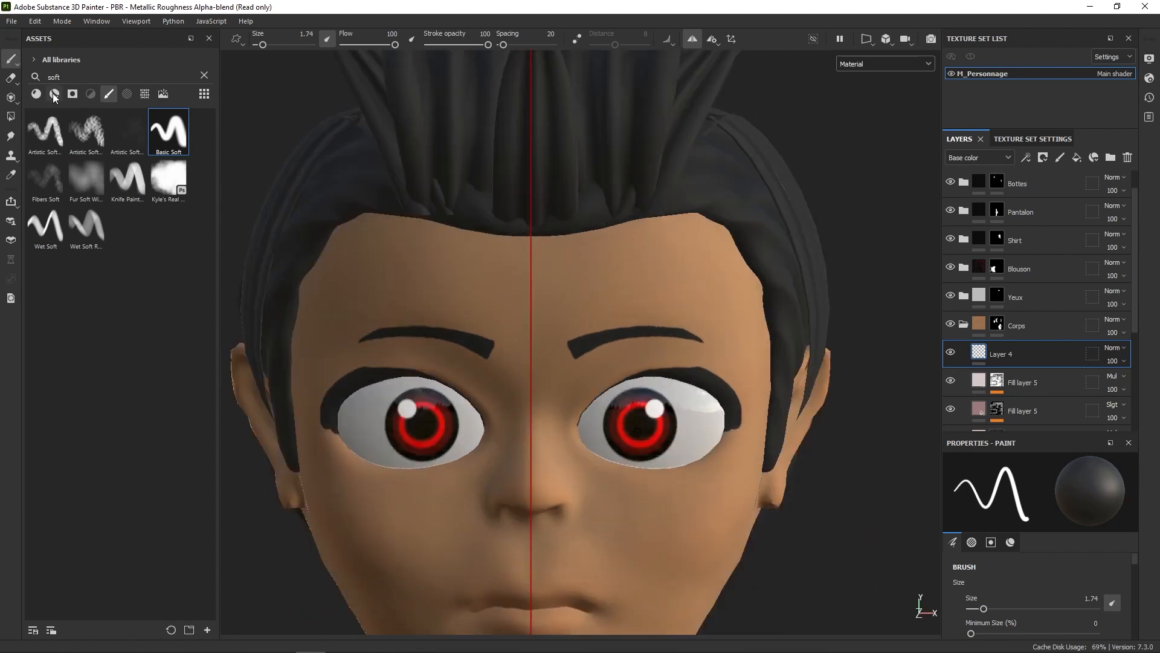
key("e")
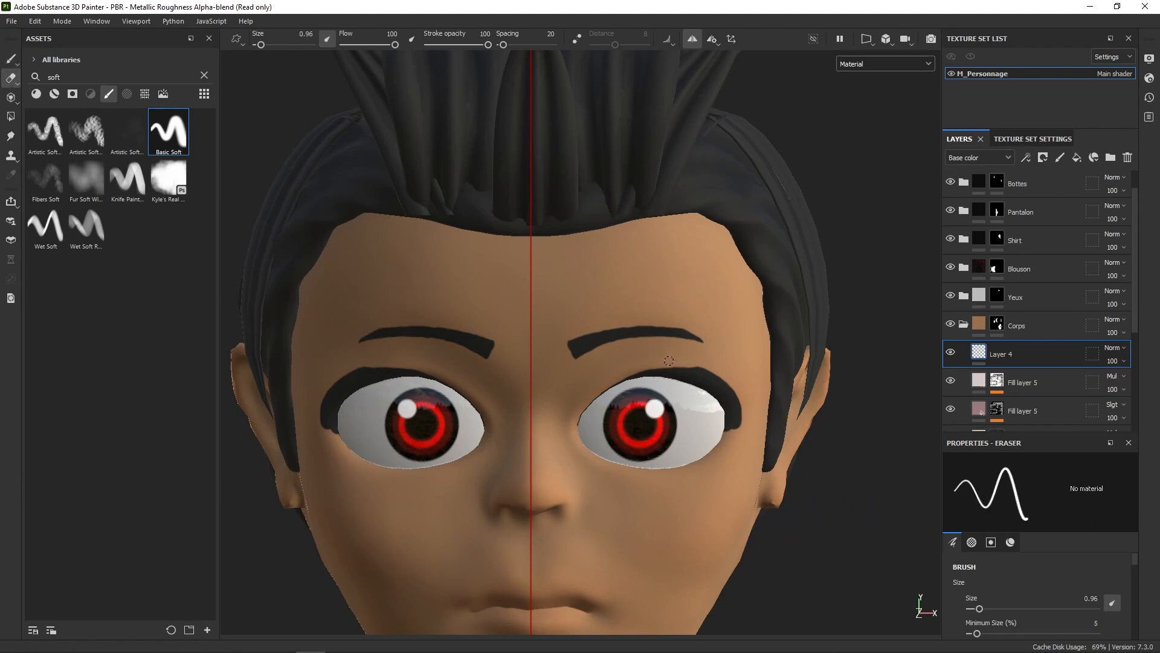
mouse_move(668, 361)
left_mouse_down()
mouse_move(714, 377)
mouse_move(747, 408)
left_mouse_up()
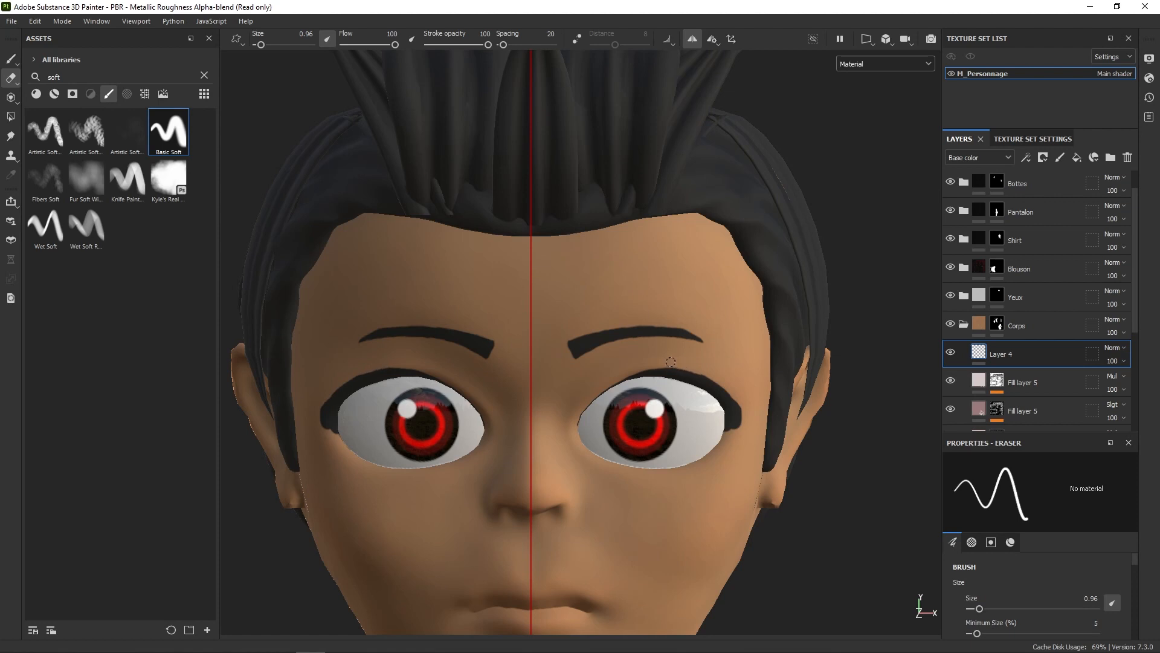
left_click_drag(684, 366, 743, 415)
mouse_move(661, 361)
left_mouse_down()
mouse_move(750, 406)
mouse_move(729, 400)
mouse_move(739, 433)
left_mouse_up()
left_click_drag(712, 378, 737, 434)
key("ctrl+z")
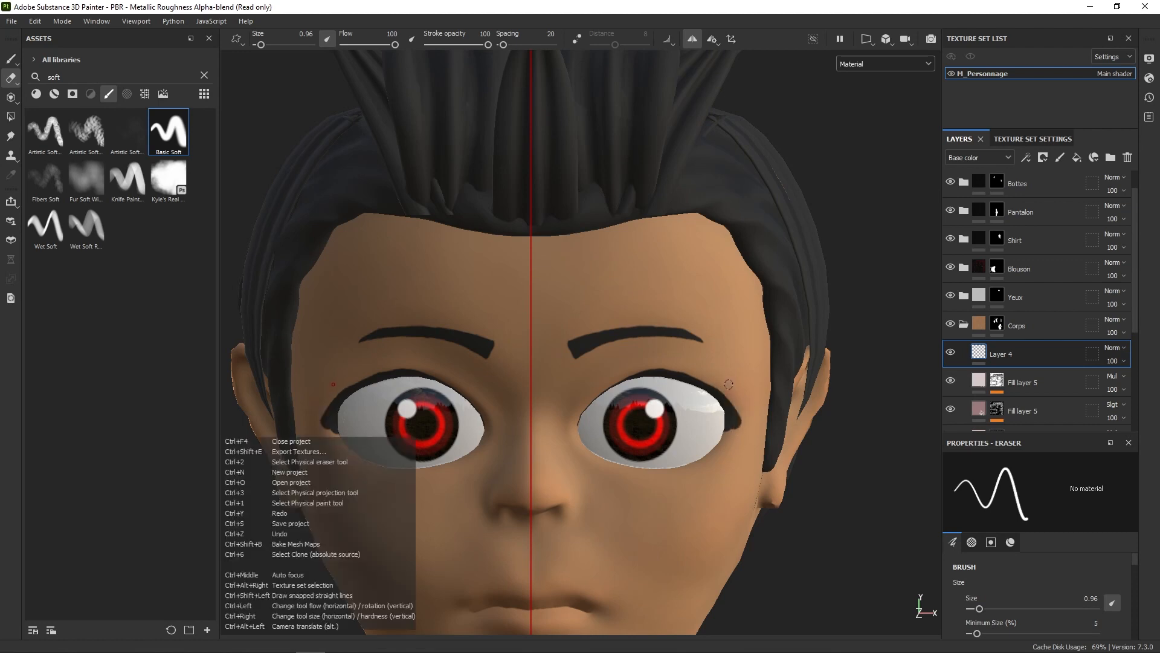
mouse_move(722, 382)
left_mouse_down()
mouse_move(735, 420)
mouse_move(679, 327)
mouse_move(693, 346)
mouse_move(629, 361)
mouse_move(665, 366)
left_mouse_up()
mouse_move(743, 397)
left_mouse_down("alt")
mouse_move(717, 370)
mouse_move(748, 431)
left_mouse_up("alt")
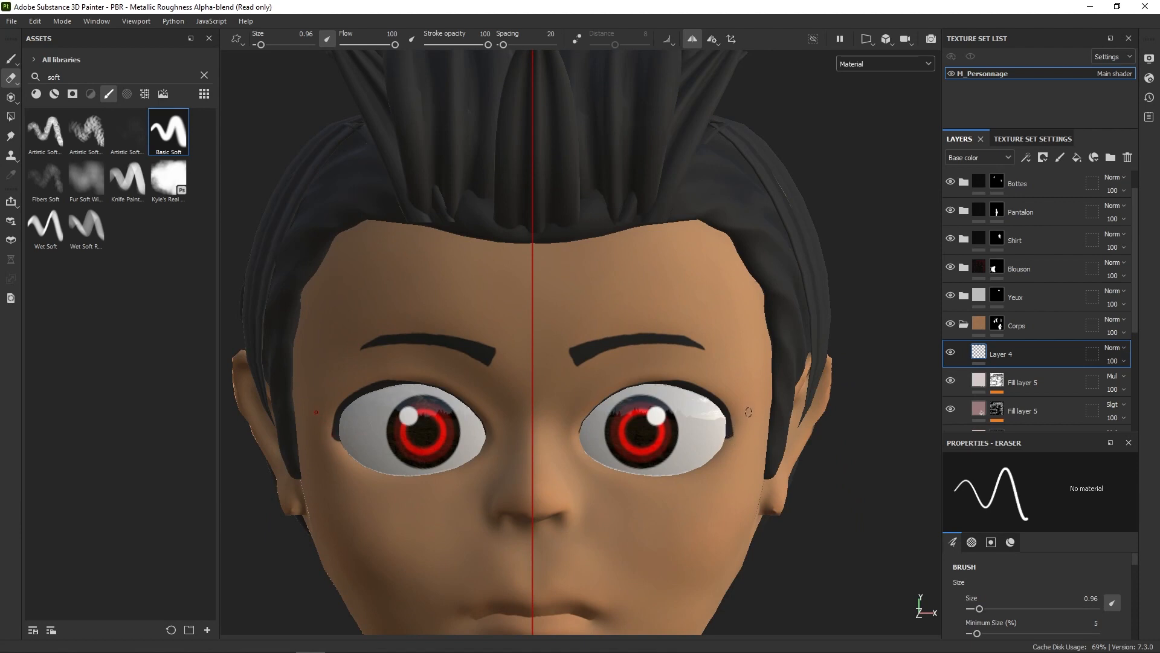
key("ctrl+z")
key("ctrl+z")
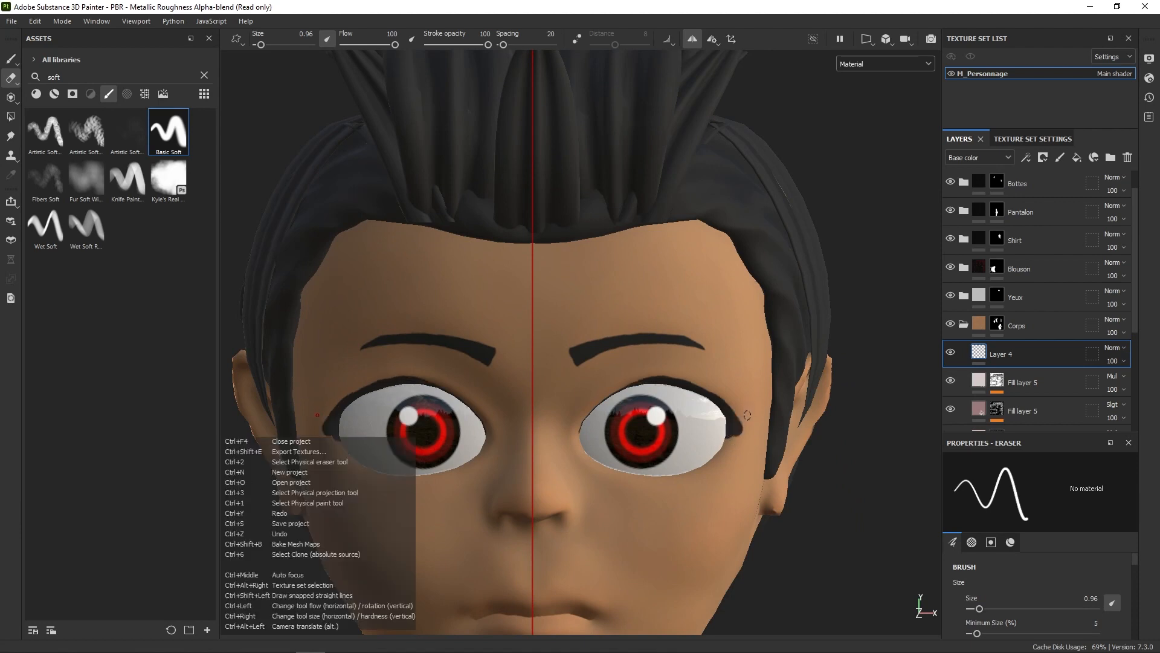
key("ctrl+z")
key("ctrl+z")
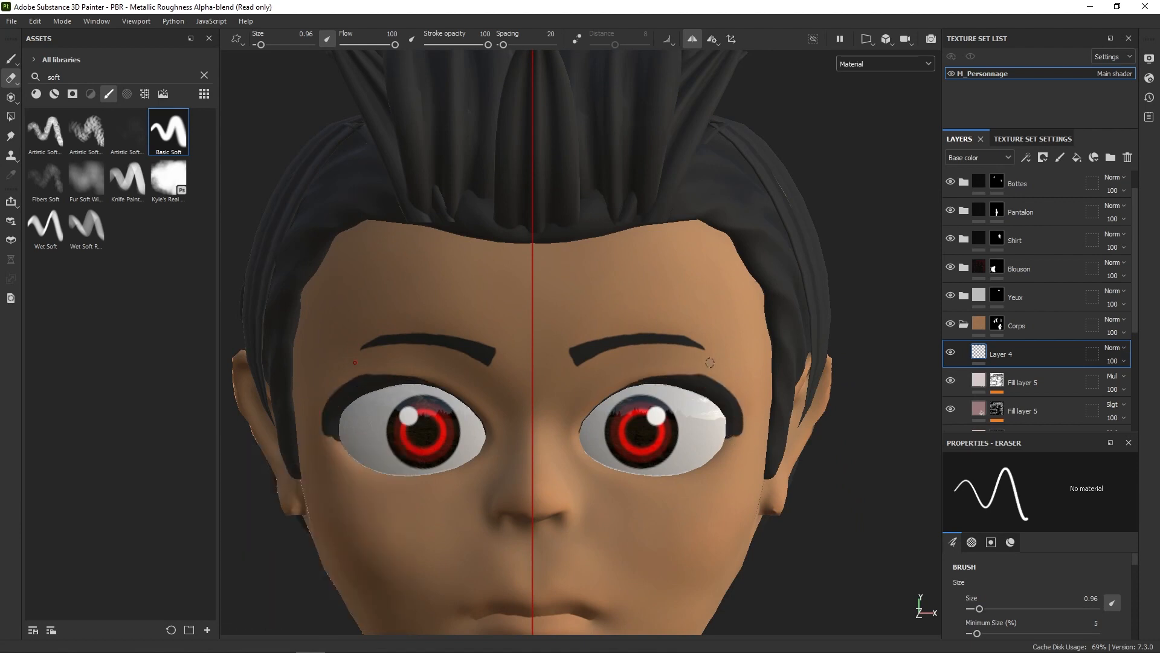
Step: Erase the outer upper edge of the eyelid outlines at eraser size 1.97 to shape pointed outer corners
right_click_drag(674, 357, 685, 363, "ctrl")
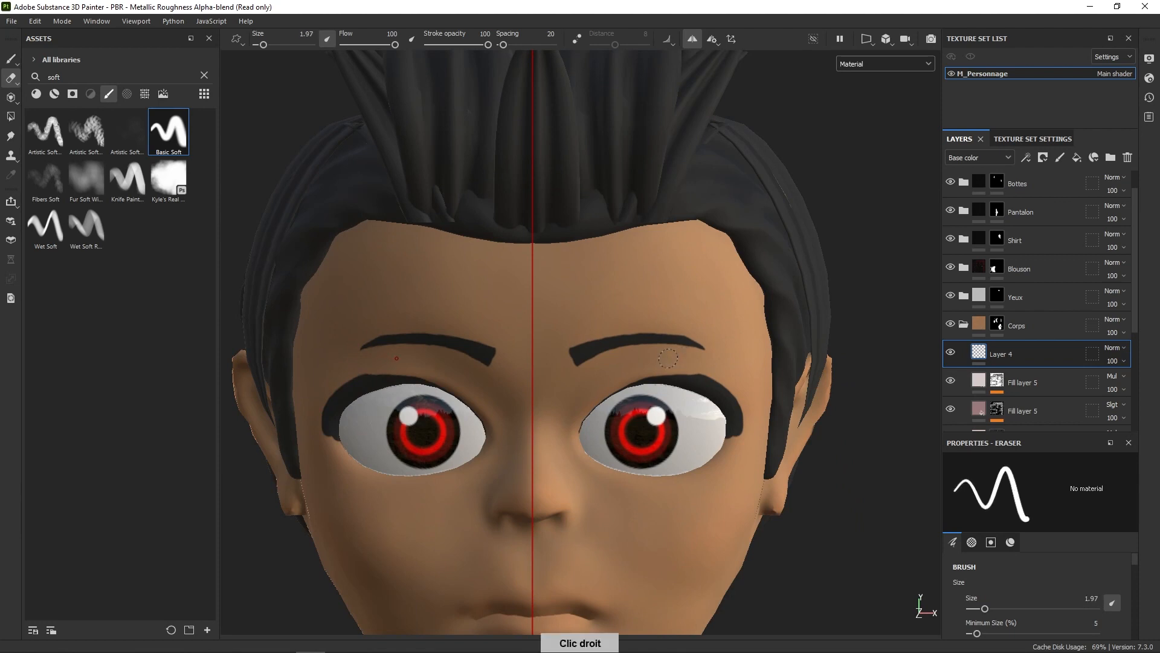
left_click_drag(684, 363, 742, 418)
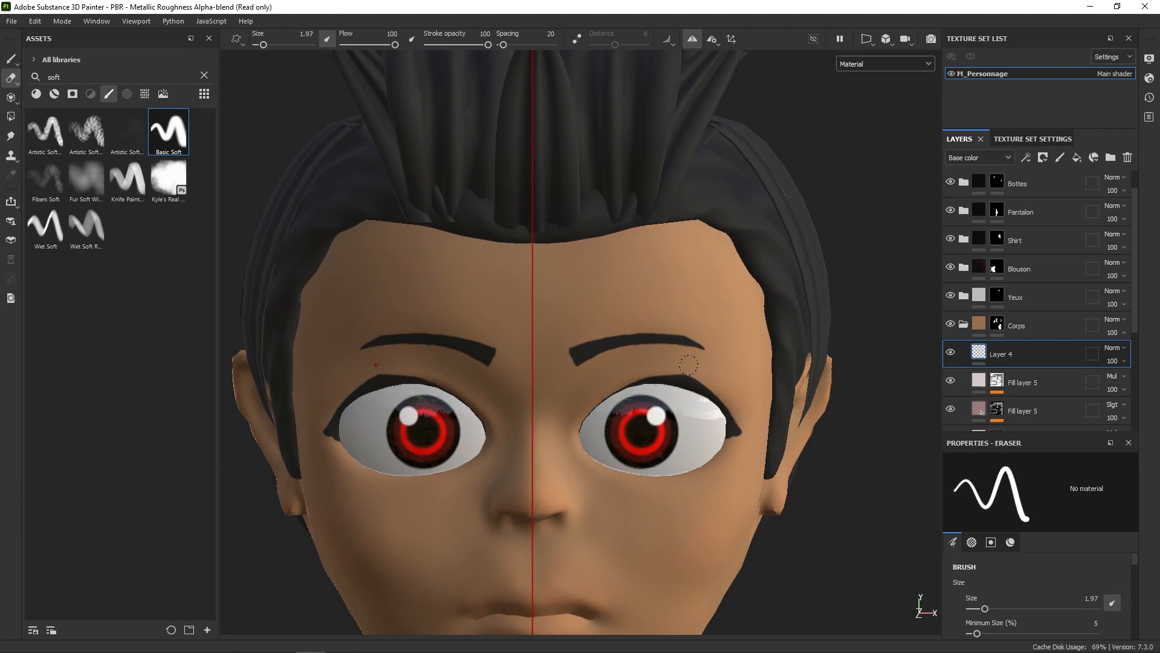
key("ctrl+z")
mouse_move(687, 367)
left_mouse_down()
mouse_move(738, 399)
mouse_move(749, 431)
mouse_move(713, 365)
mouse_move(746, 429)
left_mouse_up()
key("ctrl+z")
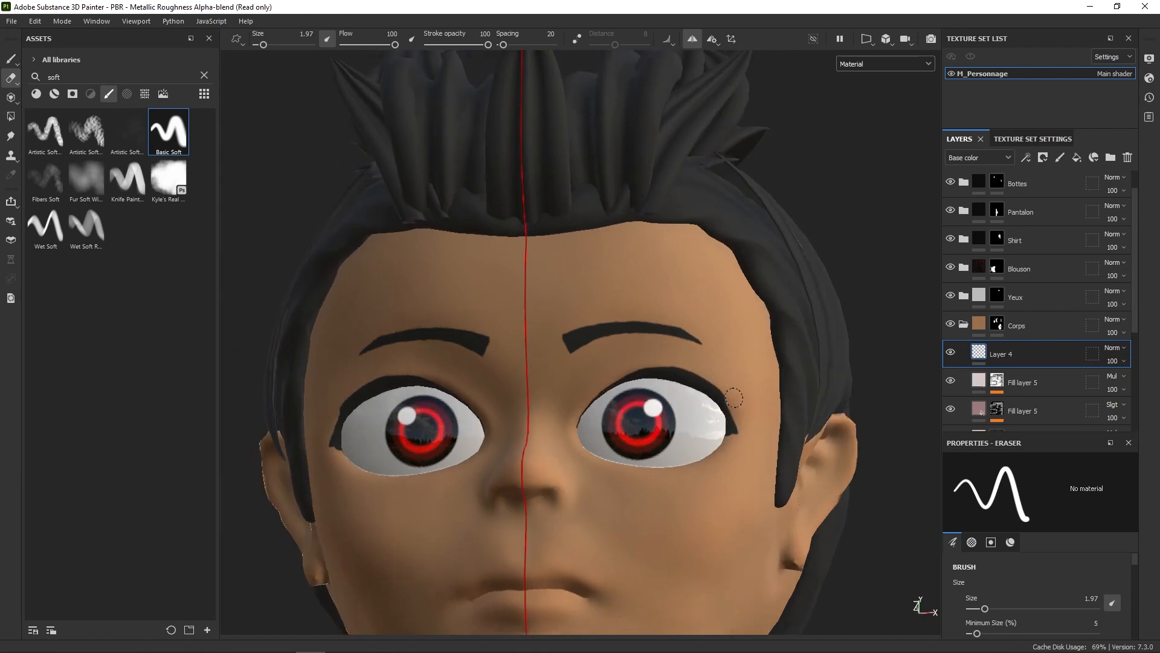
left_click_drag(715, 358, 728, 362, "alt")
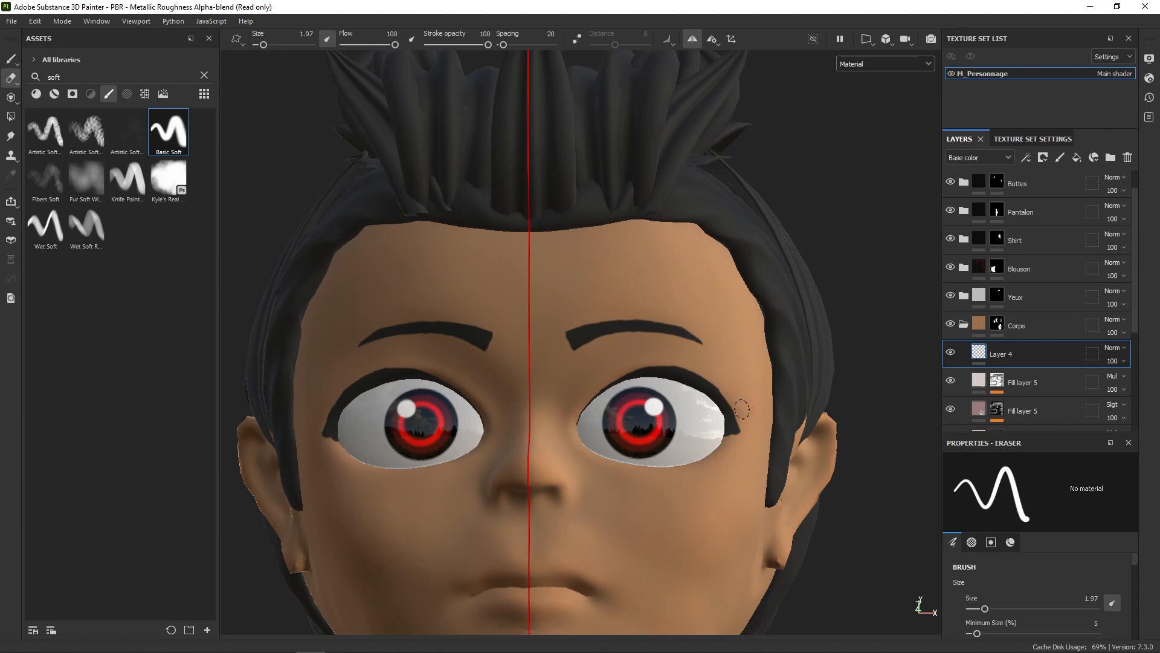
left_click_drag(743, 409, 733, 389, "alt")
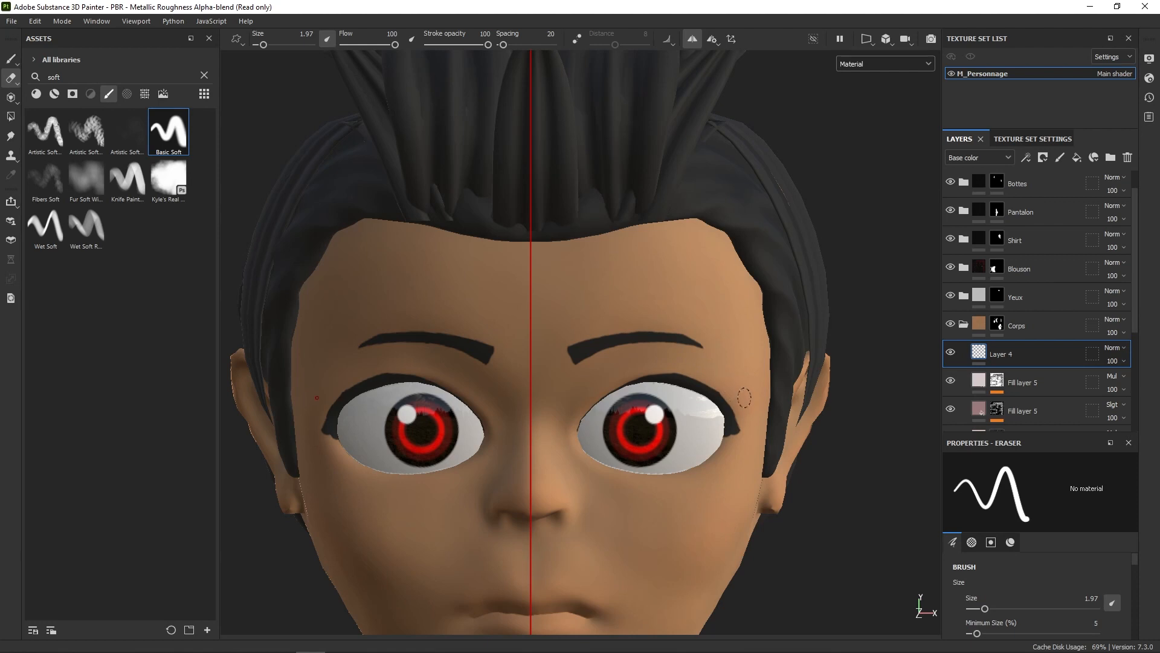
Step: Fill in the outer corners of the eyelid outlines and extend them thinly around the inner eye corners with brush size 0.54
right_click_drag(739, 389, 750, 419, "alt")
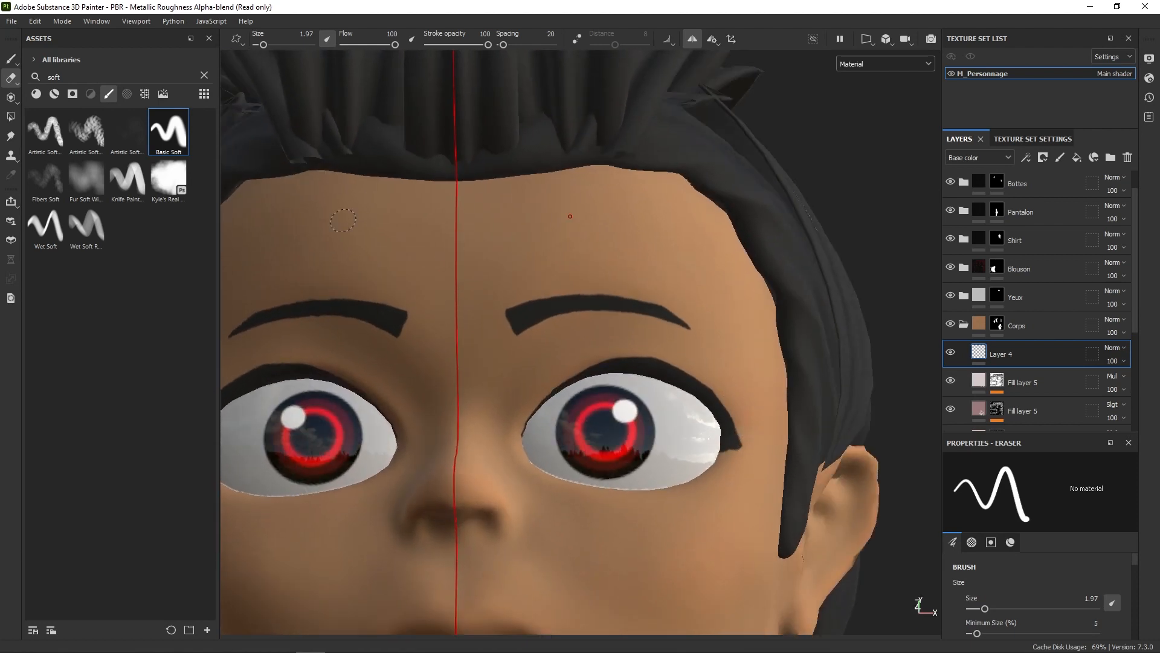
left_click(11, 59)
right_click(718, 440)
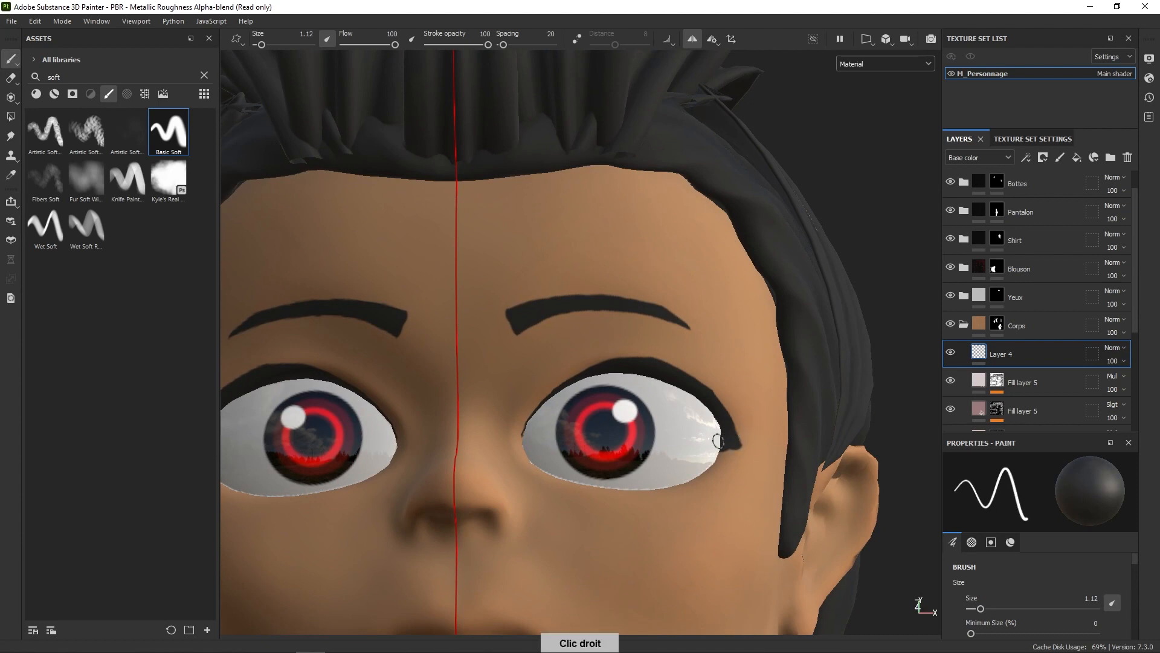
right_click_drag(718, 440, 723, 437, "ctrl")
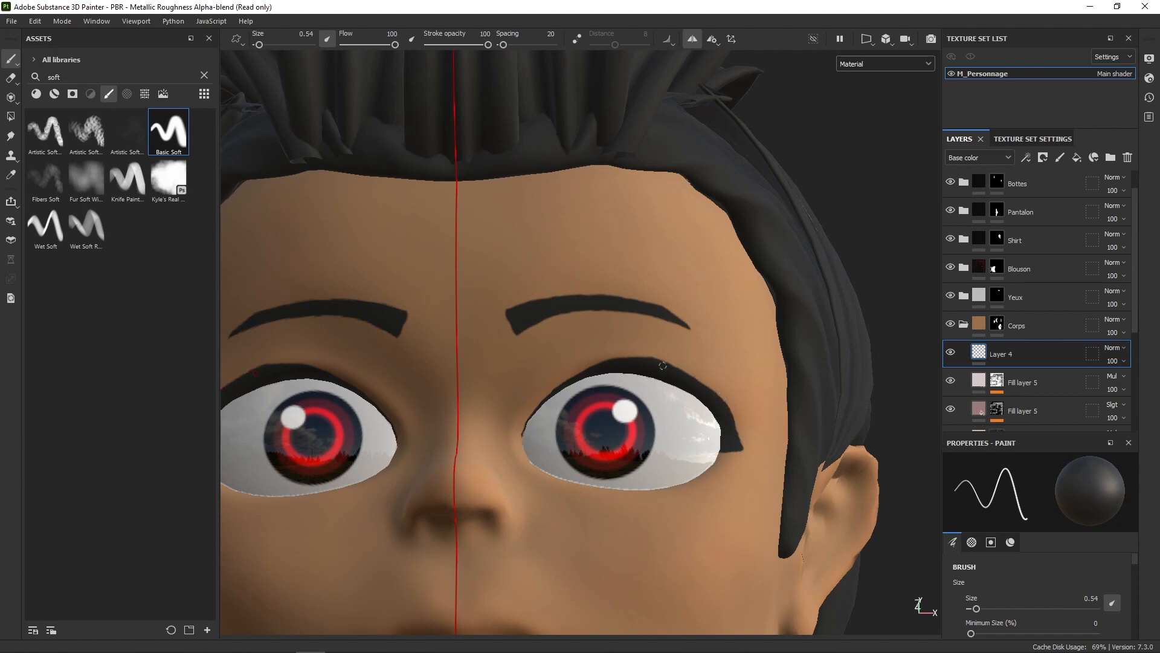
mouse_move(649, 358)
left_mouse_down()
mouse_move(610, 361)
mouse_move(588, 321)
left_mouse_up()
key("ctrl+z")
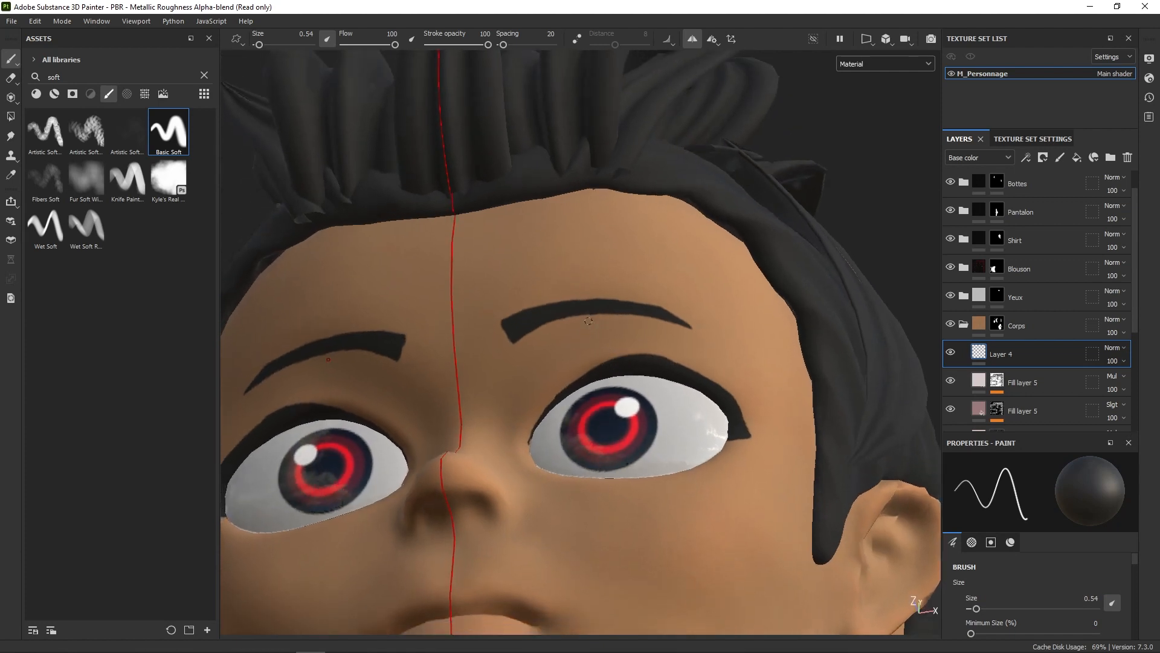
mouse_move(601, 367)
left_mouse_down()
mouse_move(548, 404)
mouse_move(526, 446)
left_mouse_up()
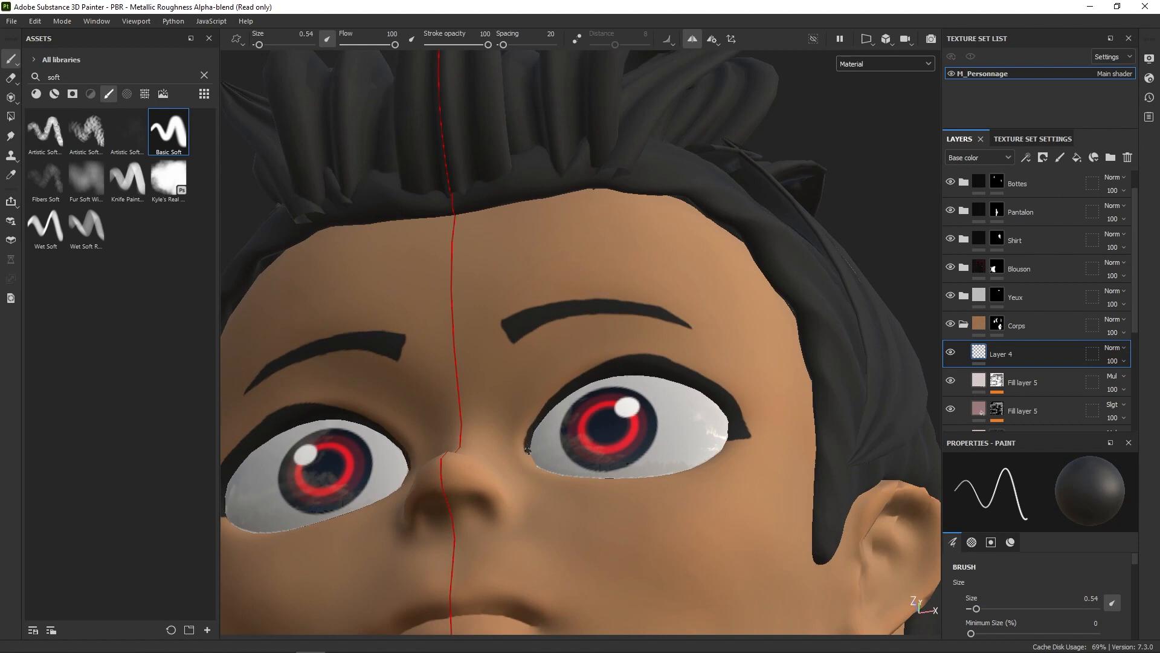
left_click_drag(569, 386, 700, 461, "alt")
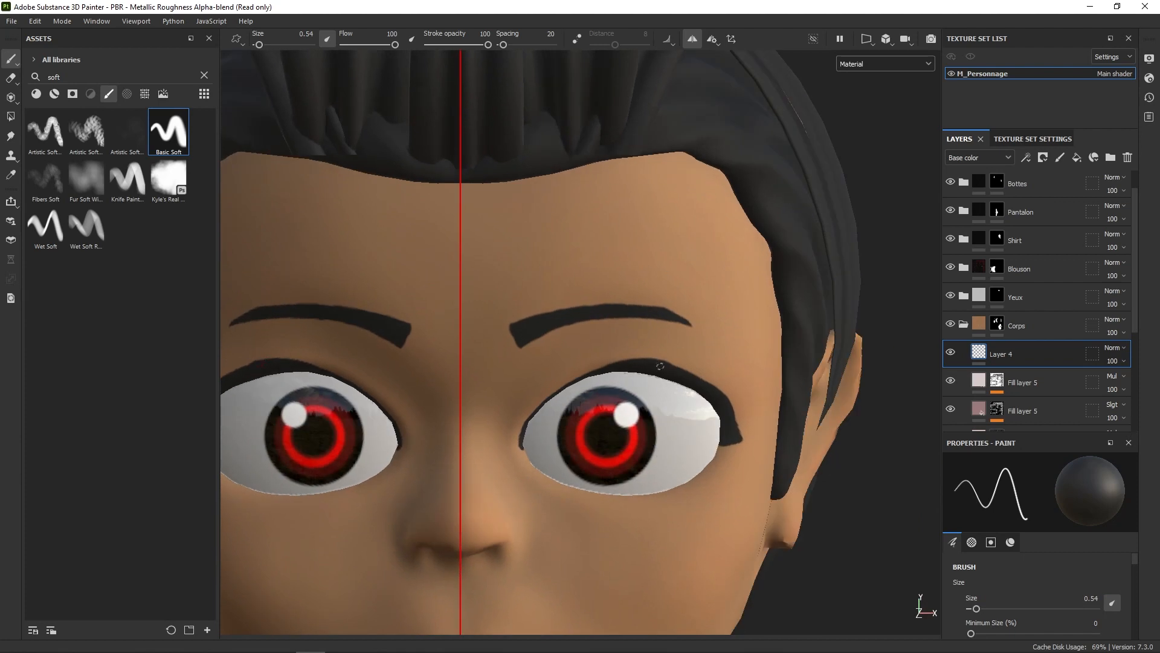
mouse_move(660, 366)
left_mouse_down("alt")
mouse_move(645, 328)
mouse_move(709, 389)
left_mouse_up("alt")
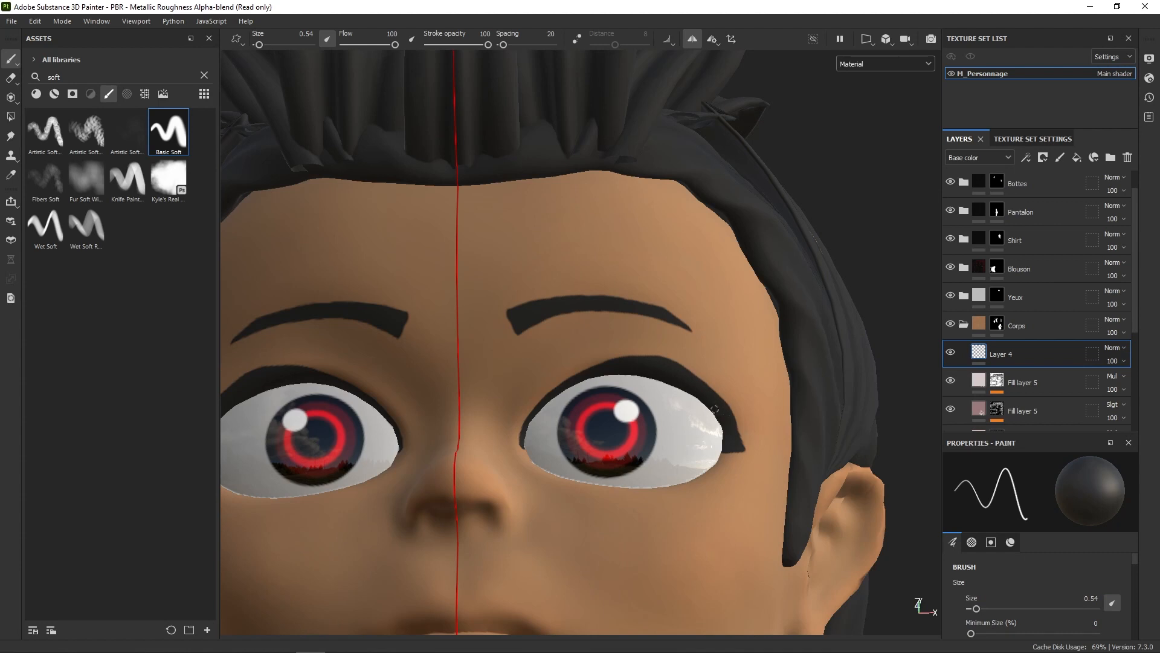
Step: Thin the outer ends of both eyelid outlines with the eraser at size 1.97
right_click_drag(714, 409, 722, 187, "alt")
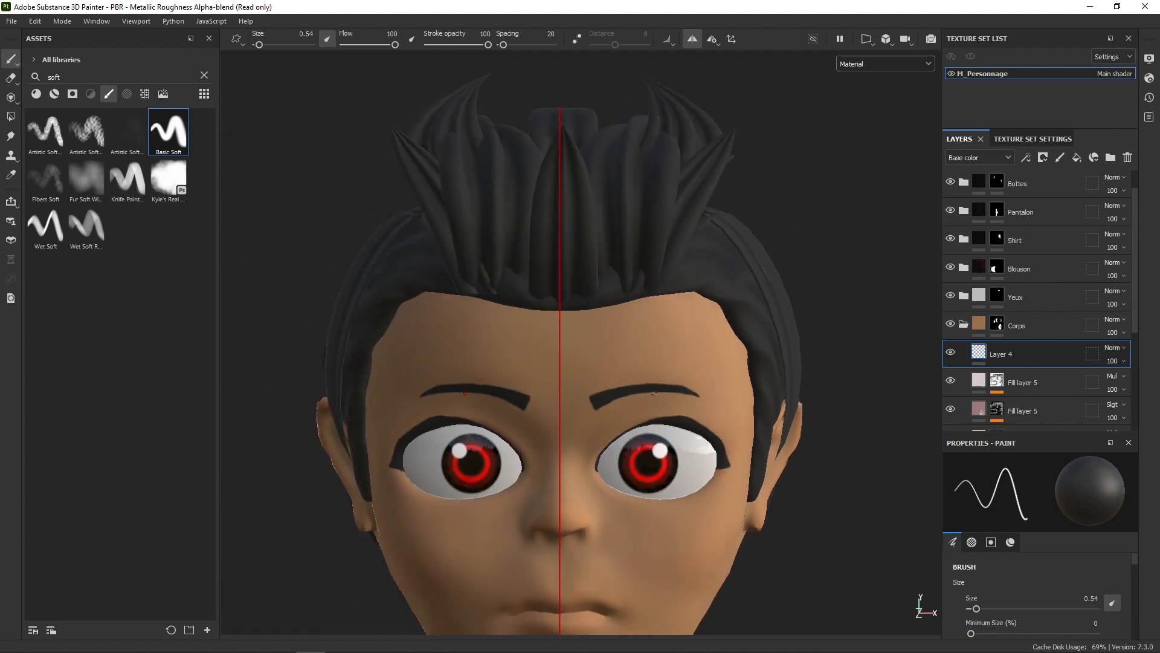
key("e")
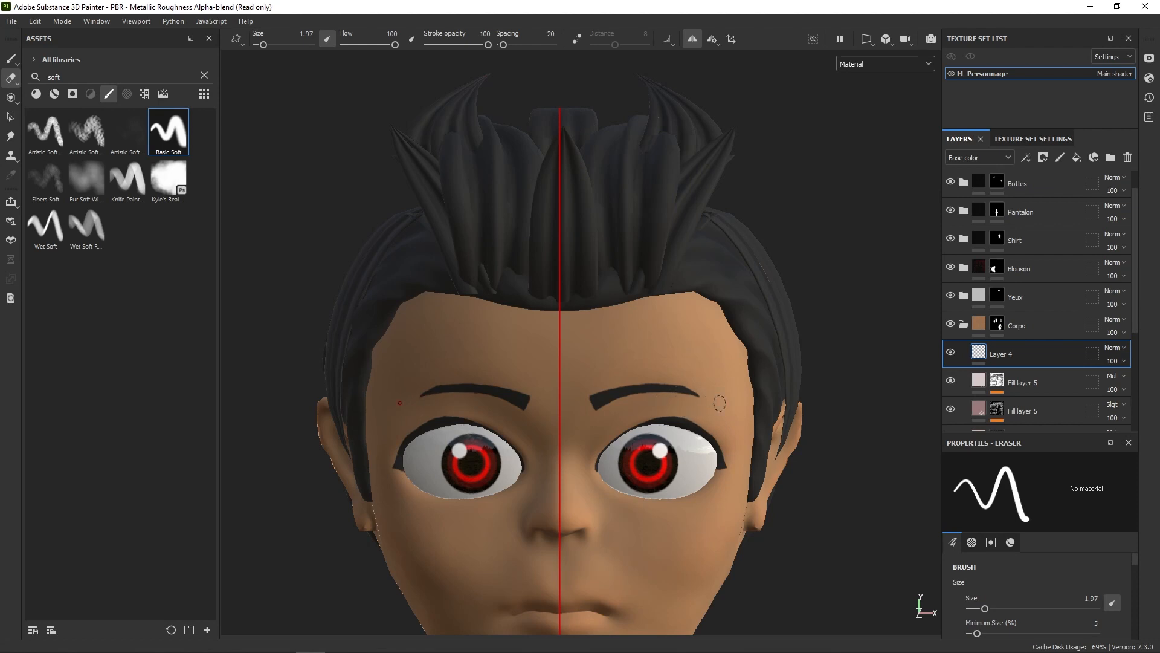
right_click_drag(719, 403, 749, 321, "alt")
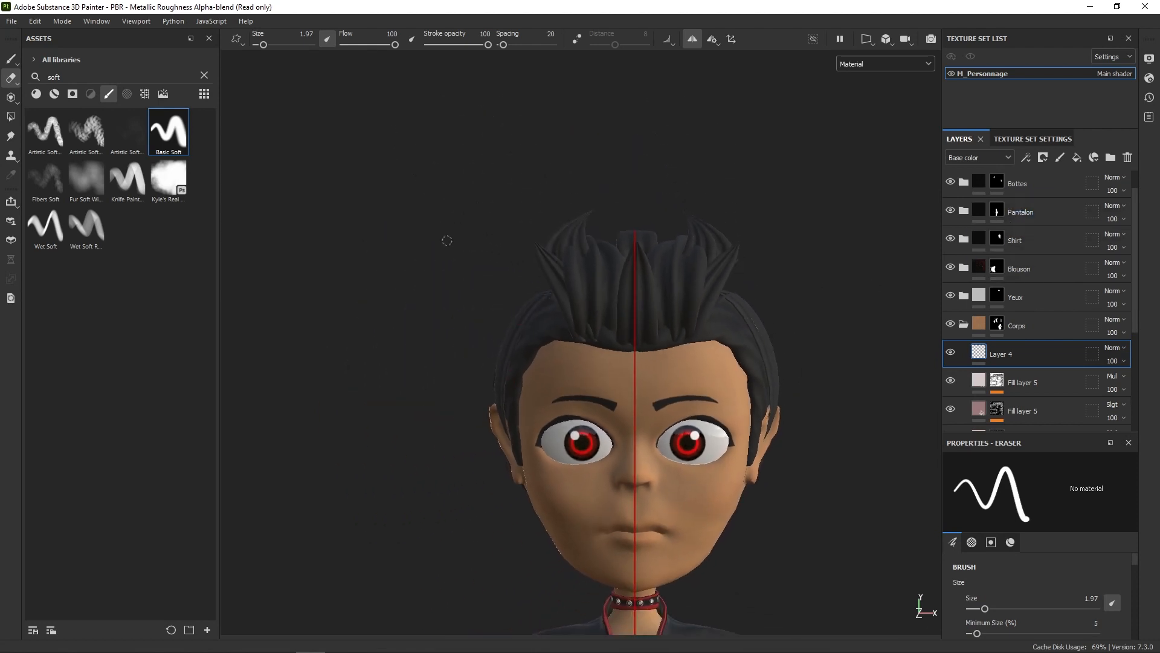
Step: Outline the character's lips in black with brush size 0.54, and fill them in with brush size 1.67
left_click(11, 59)
right_click_drag(671, 484, 695, 444, "alt")
middle_click_drag(696, 444, 783, 258, "alt")
right_click_drag(783, 258, 720, 359, "alt")
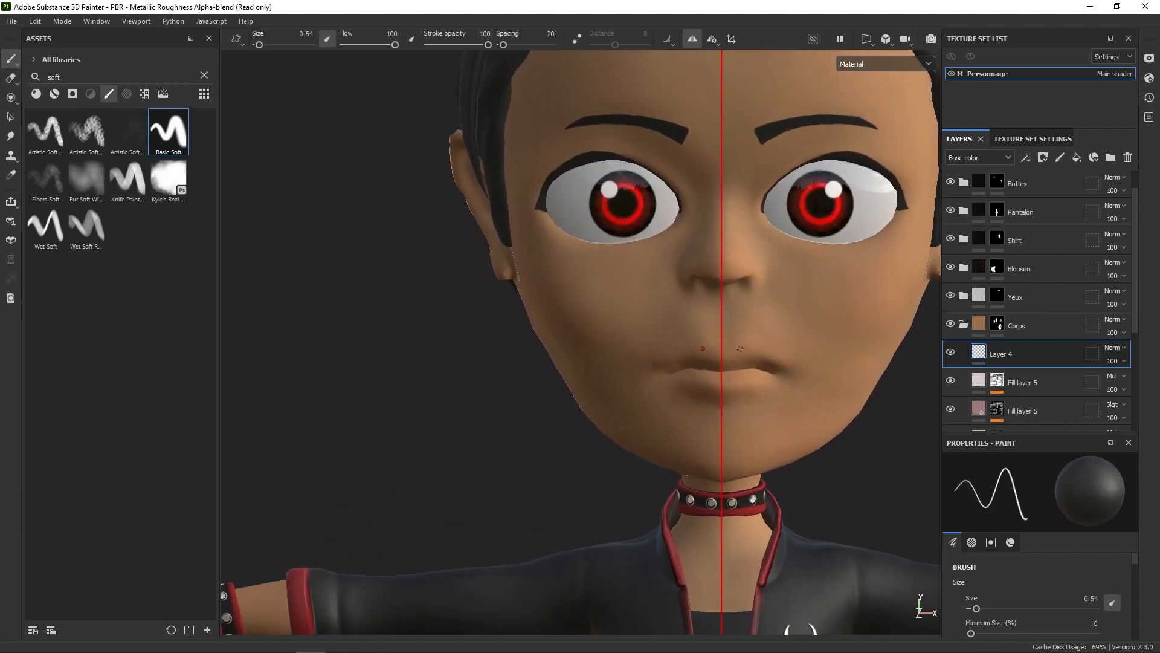
mouse_move(722, 358)
left_mouse_down()
mouse_move(763, 359)
mouse_move(765, 380)
mouse_move(722, 392)
left_mouse_up()
right_click(721, 369)
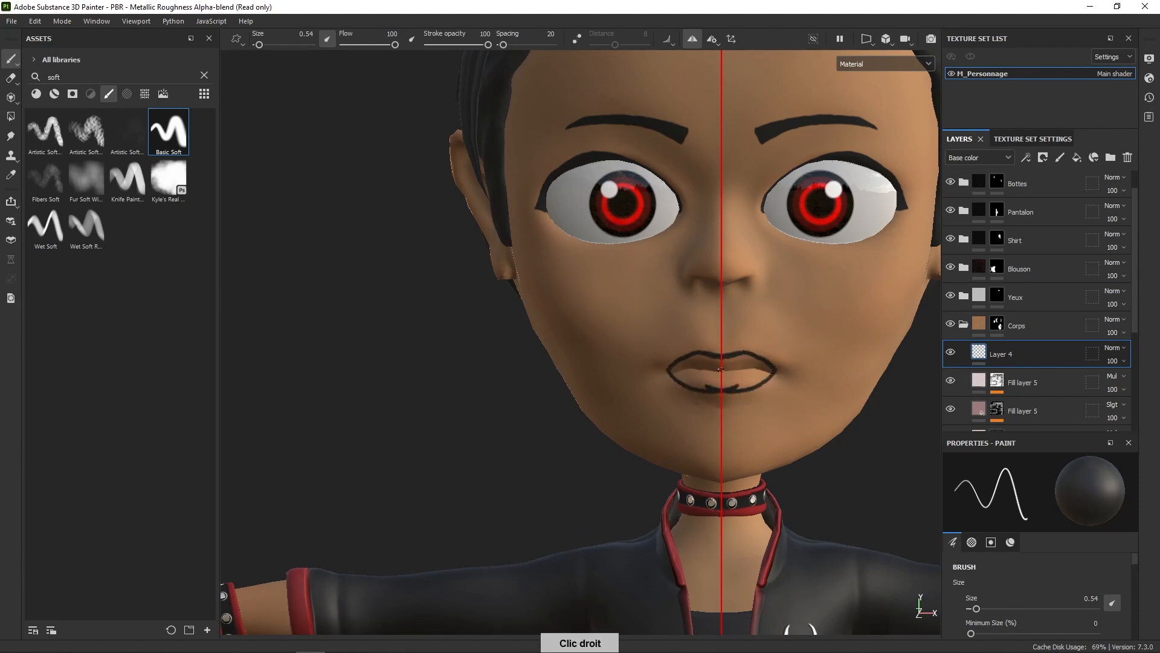
right_click_drag(736, 371, 746, 371, "ctrl")
mouse_move(733, 366)
left_mouse_down()
mouse_move(724, 375)
mouse_move(697, 356)
mouse_move(676, 374)
mouse_move(745, 373)
left_mouse_up()
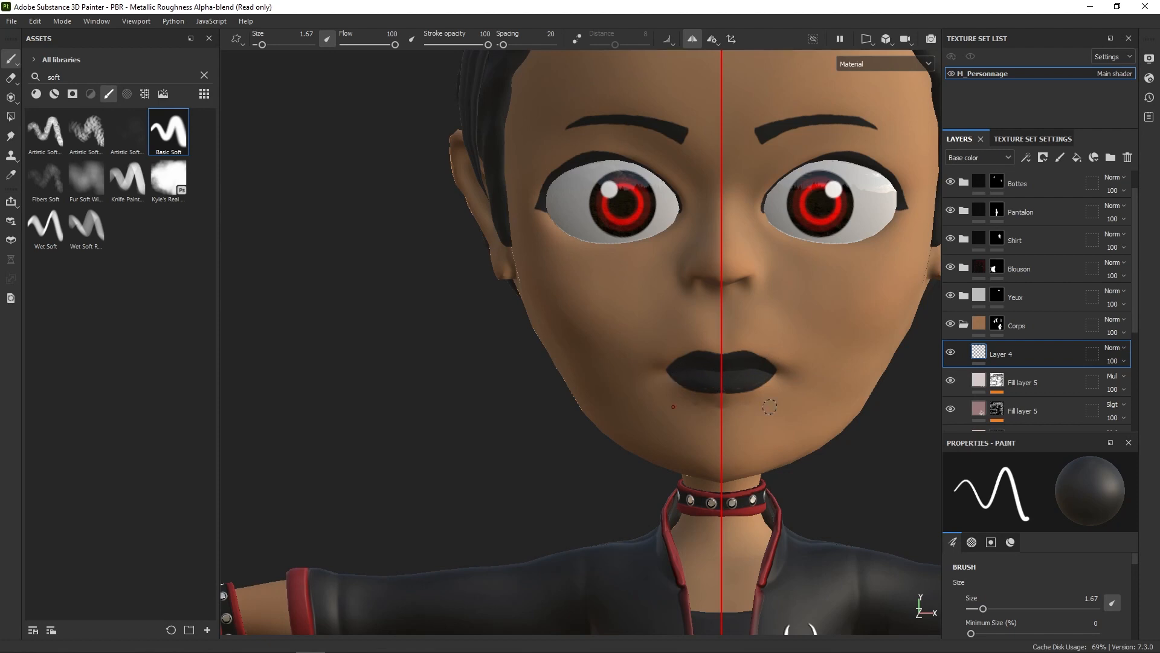
Step: Turn off symmetry and add a new paint layer above Layer 4 in the Corps folder
right_click_drag(758, 357, 674, 347, "alt")
middle_click_drag(674, 348, 628, 459, "alt")
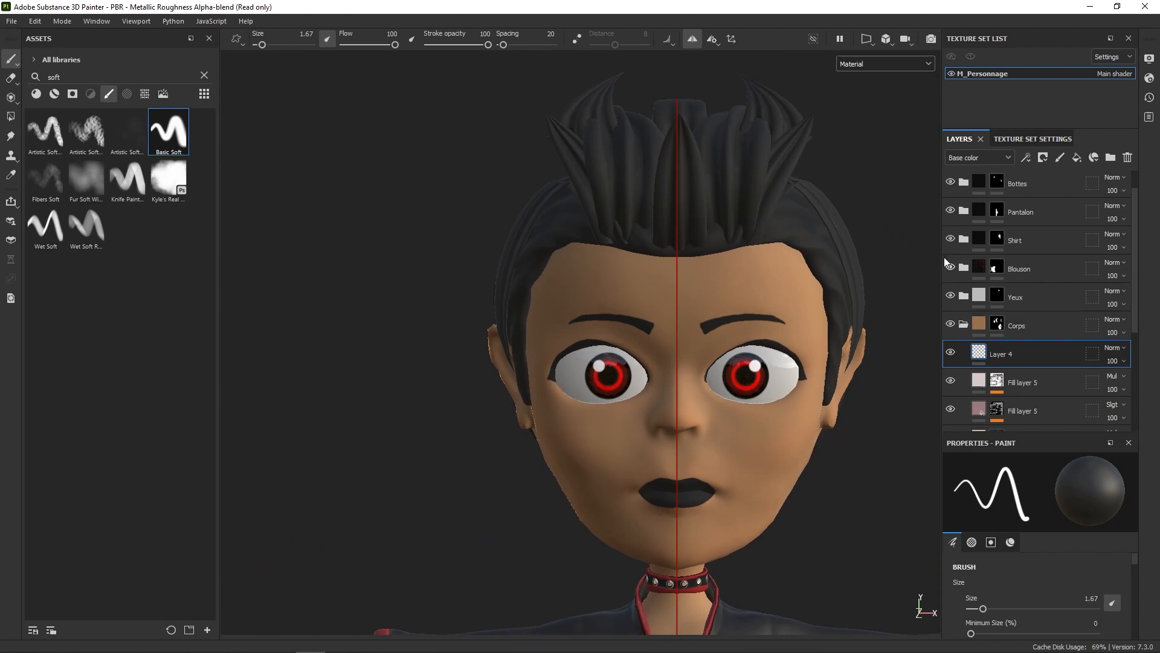
left_click(689, 40)
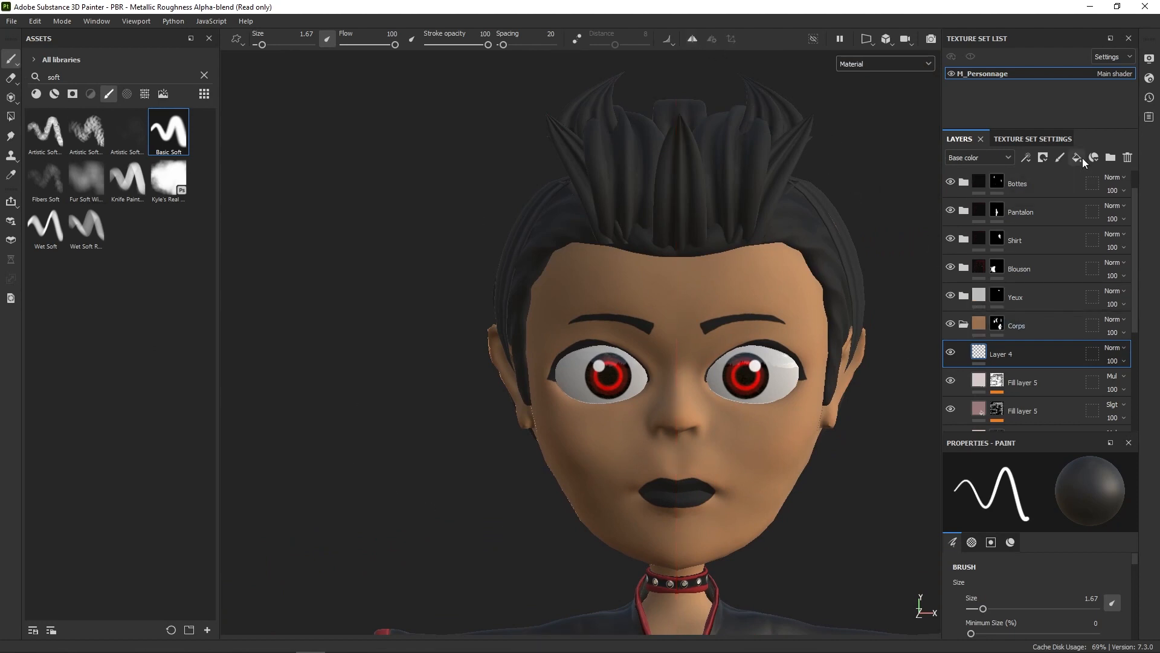
left_click(1060, 157)
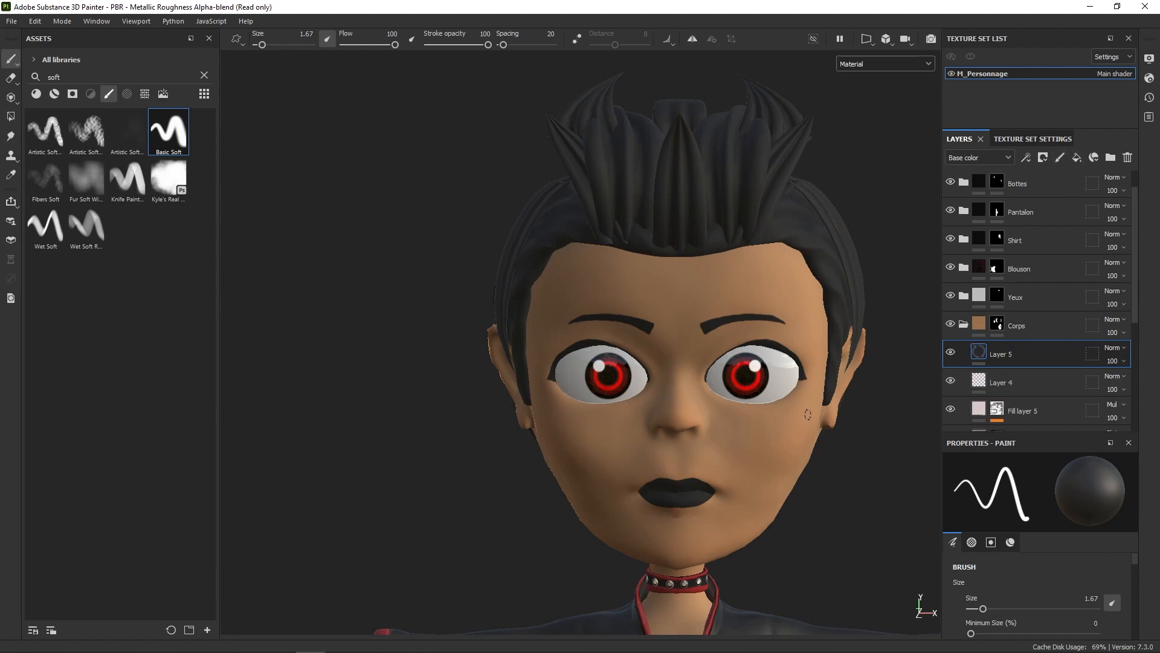
Step: Enable the rough and metal channels for the brush and give it a light grey, shiny metallic material
right_click(854, 454)
left_click(857, 463)
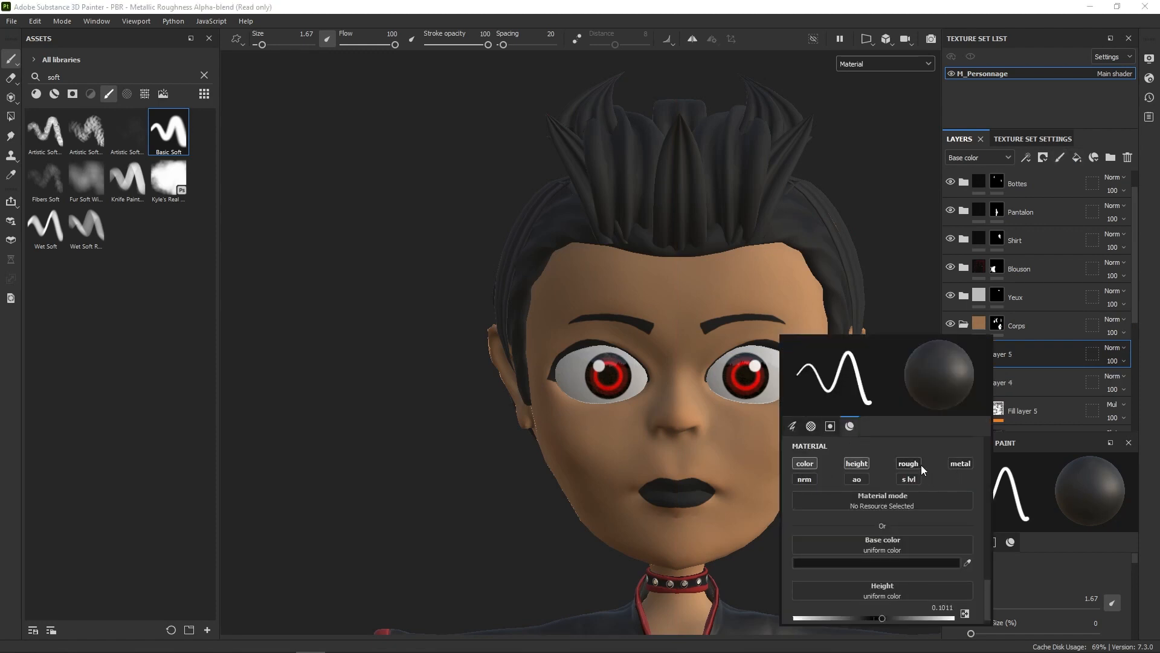
left_click(960, 462)
left_click(918, 457)
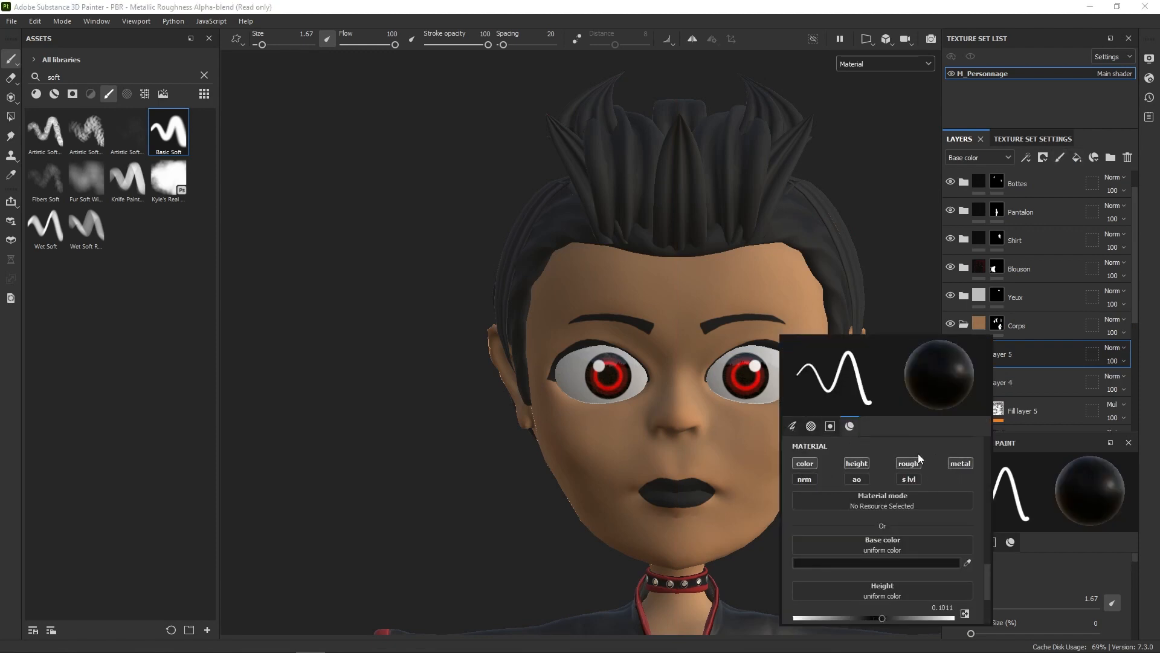
left_click(889, 563)
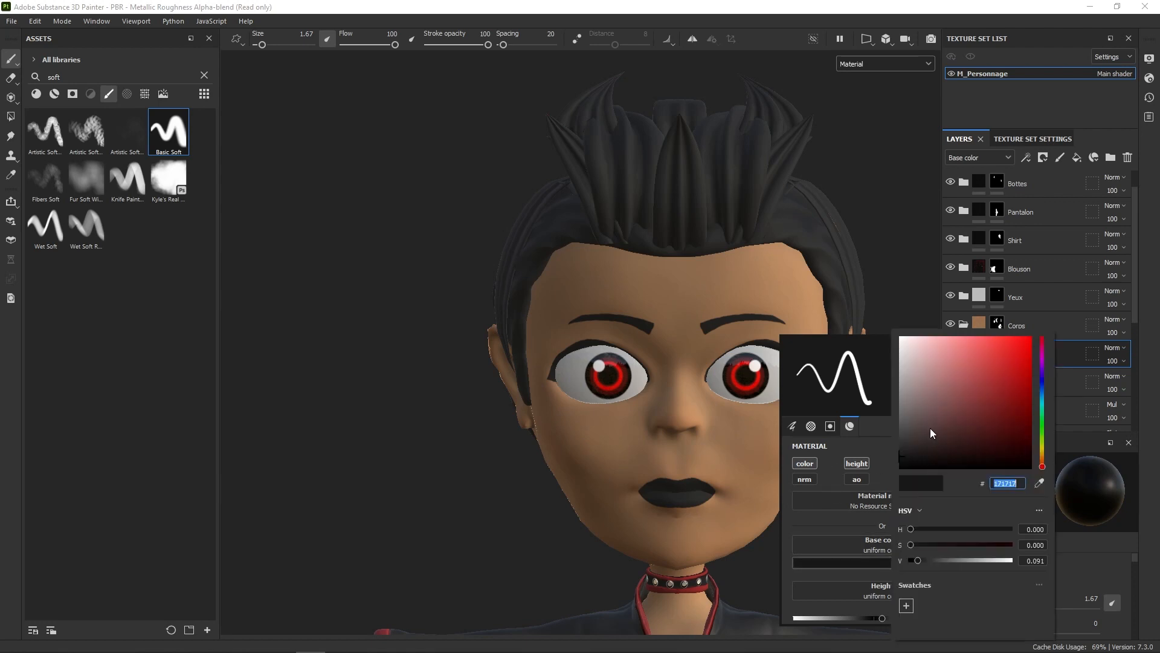
left_click_drag(930, 428, 898, 382)
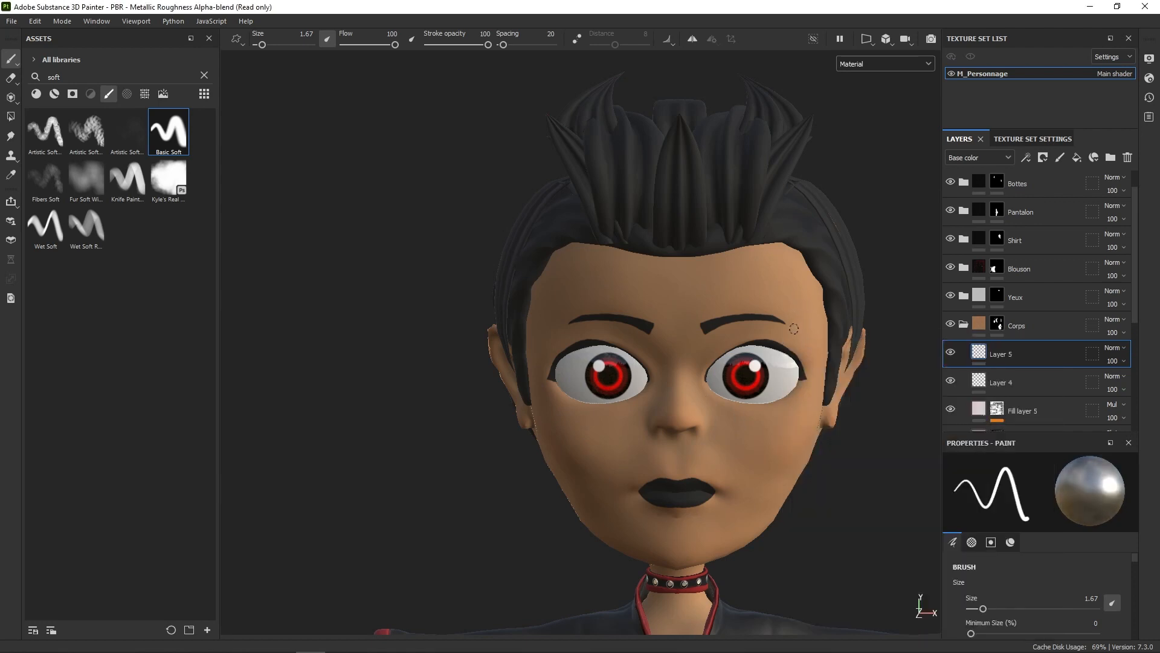
Step: Paint a small silver mark beside the outer corner of the character's left eye with brush size 0.95
left_click_drag(810, 332, 802, 352)
key("ctrl")
right_click_drag(817, 335, 810, 355, "alt")
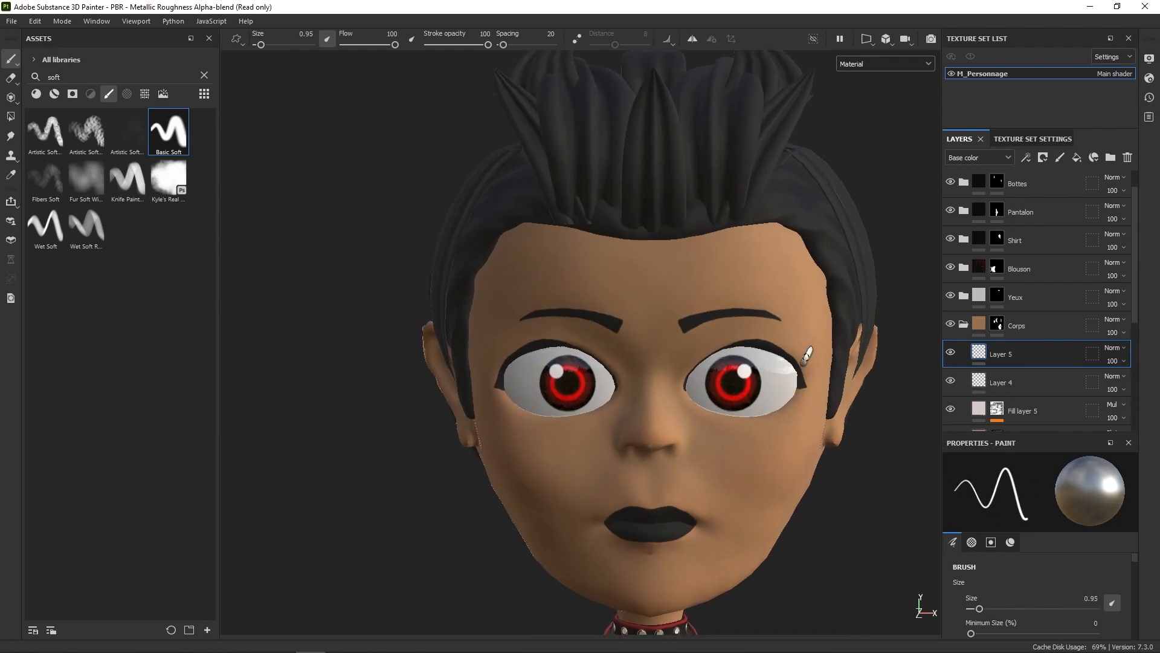
Step: Examine the whole textured character from the front, from the head down to the boots
right_click_drag(783, 461, 843, 412, "alt")
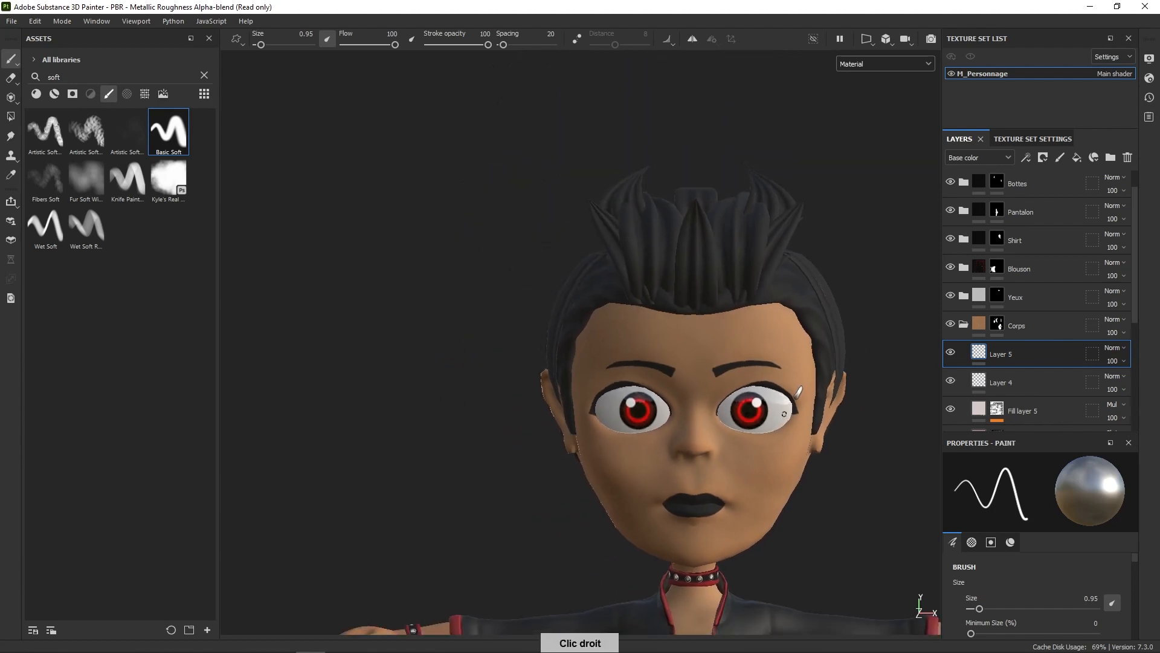
right_click_drag(813, 467, 799, 460, "alt")
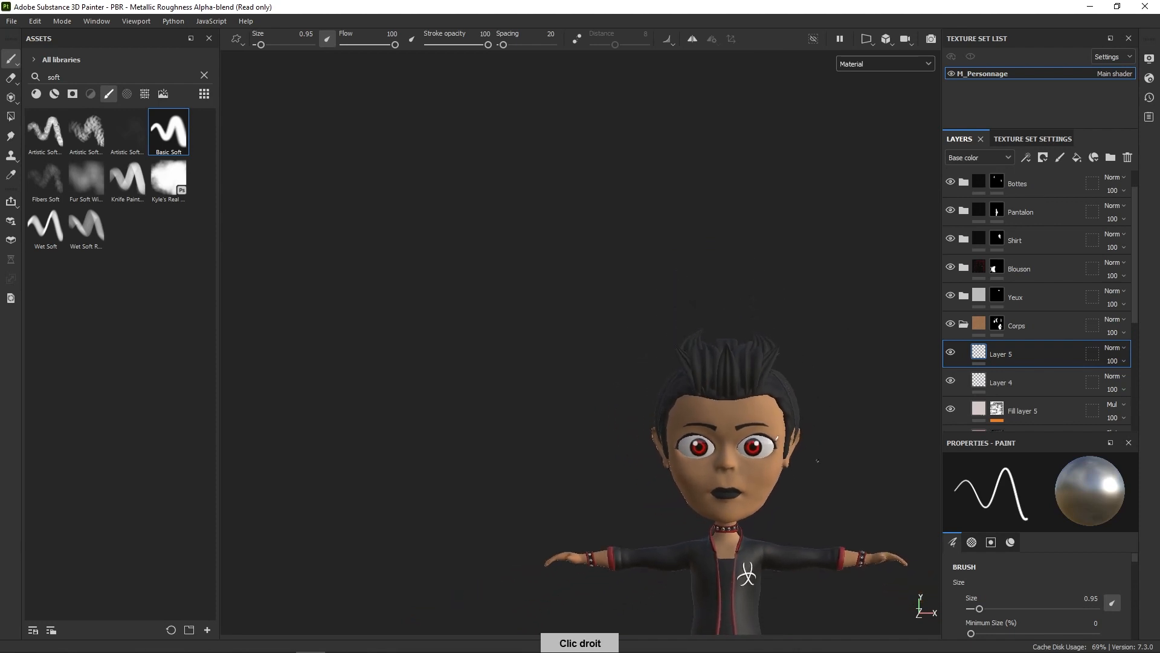
middle_click_drag(799, 459, 790, 327, "alt")
left_click_drag(789, 381, 856, 339, "alt")
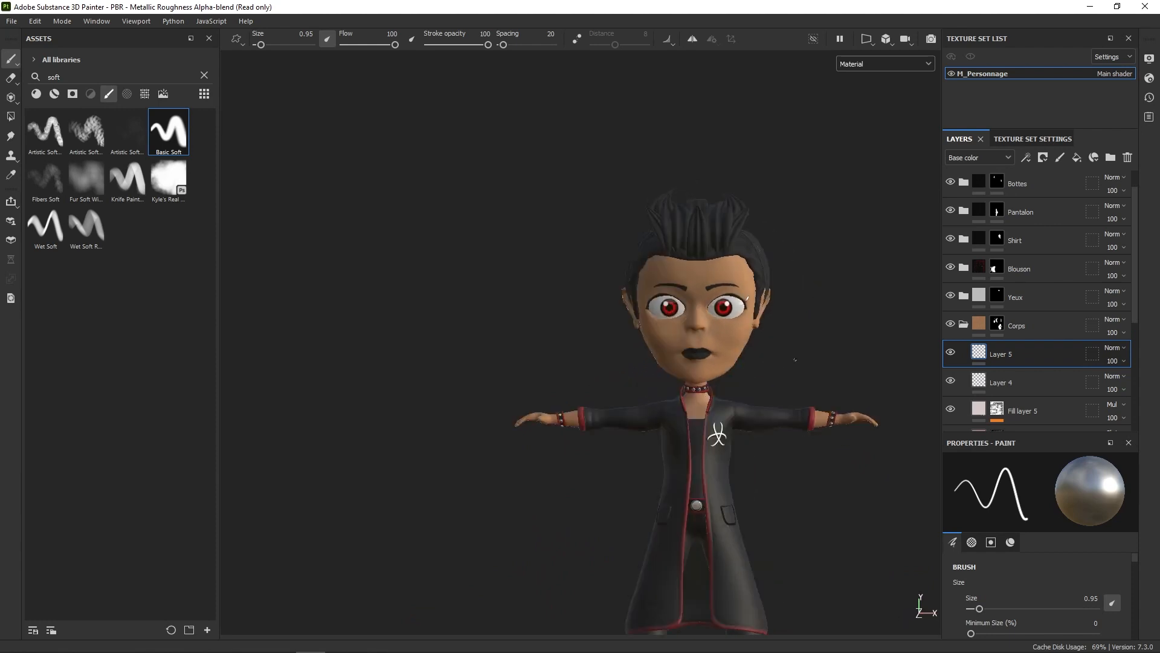
right_click_drag(857, 338, 852, 336, "alt")
middle_click_drag(852, 336, 850, 261, "alt")
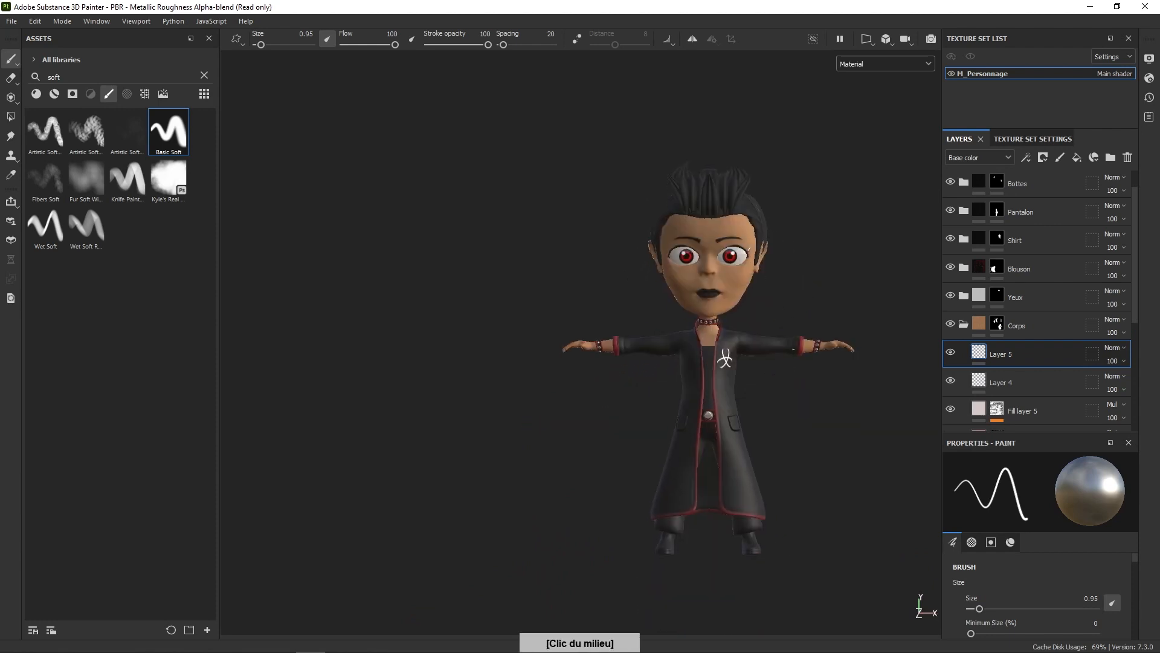
left_click_drag(851, 261, 805, 361, "alt")
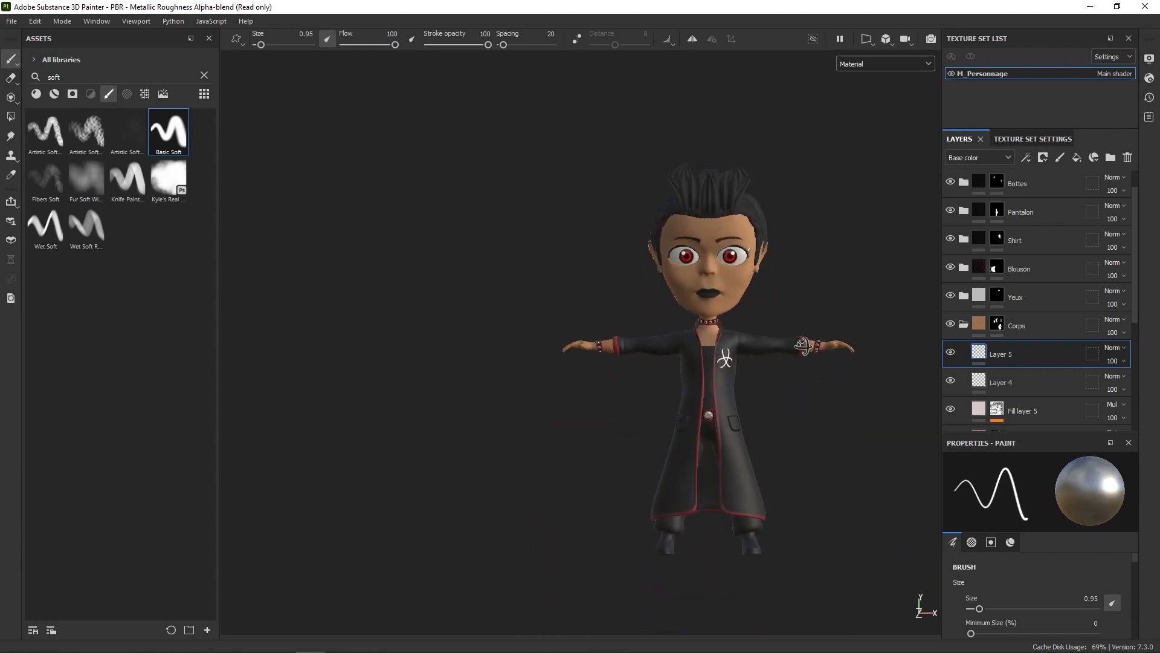
Step: Open the texture export settings and browse for the output directory to 04 - Substance Painter > Export_Textures > Personnages
left_click(12, 23)
left_click(59, 223)
left_click(783, 179)
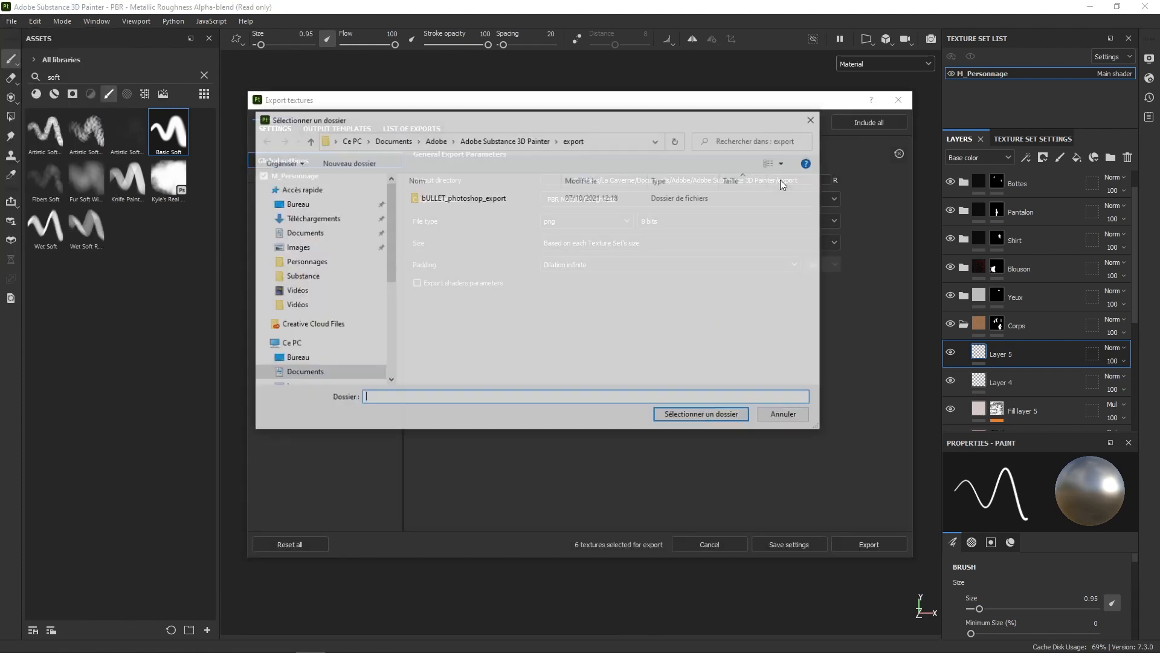
mouse_move(386, 237)
left_mouse_down()
mouse_move(387, 291)
mouse_move(387, 253)
left_mouse_up()
left_click(333, 238)
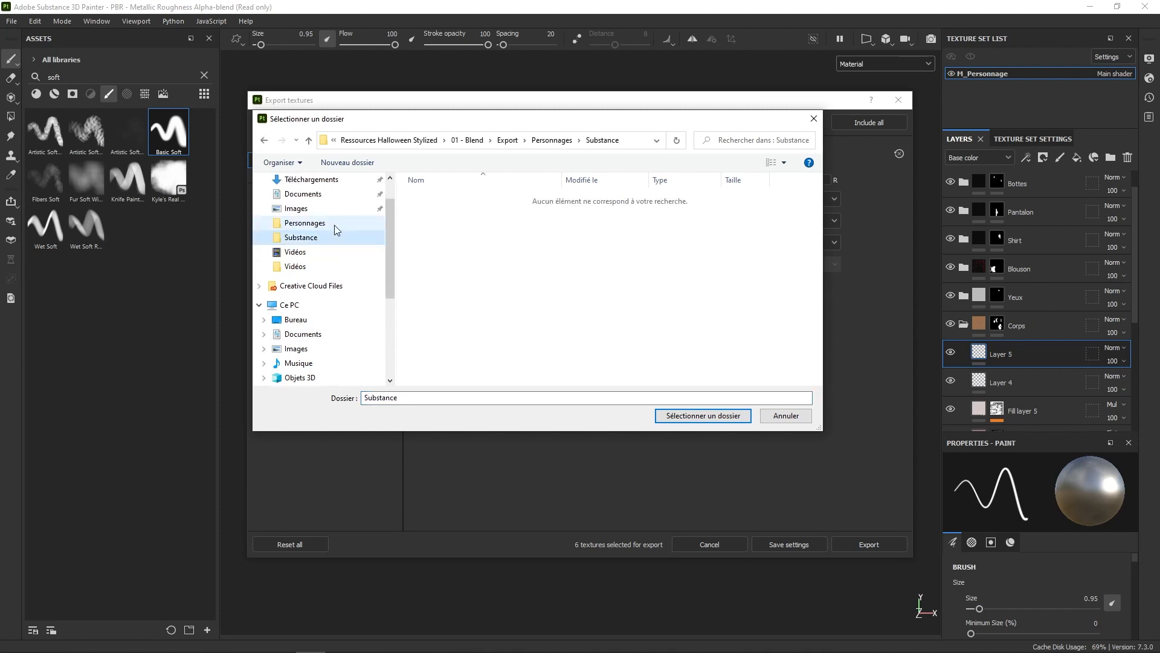
left_click(411, 140)
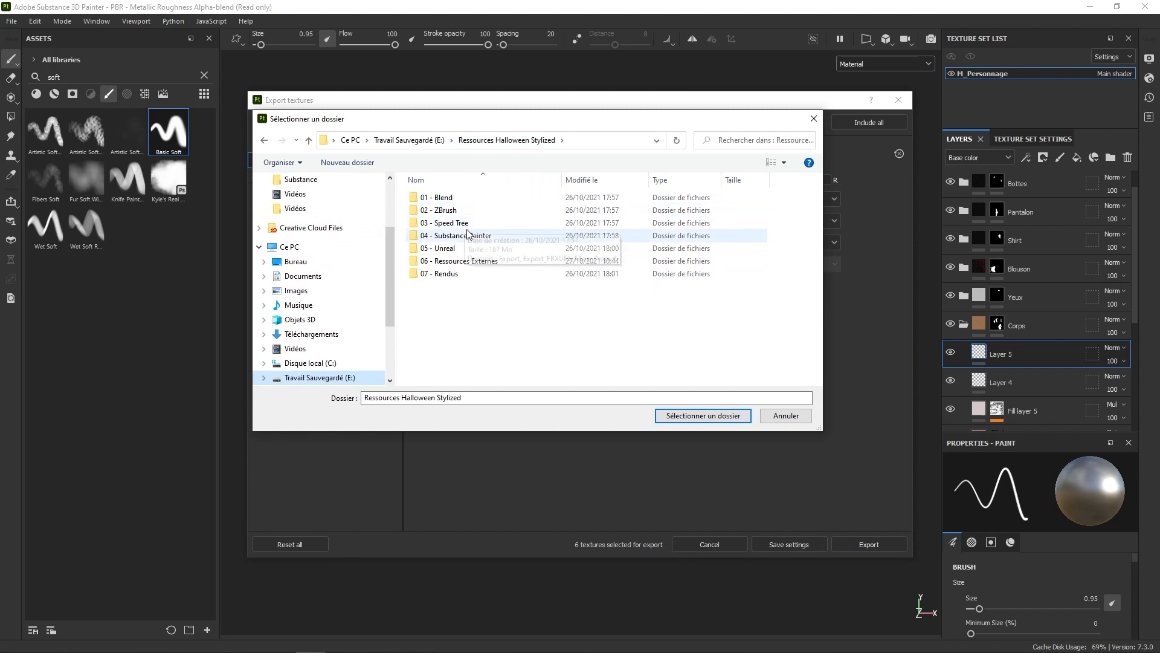
double_click(468, 235)
double_click(467, 200)
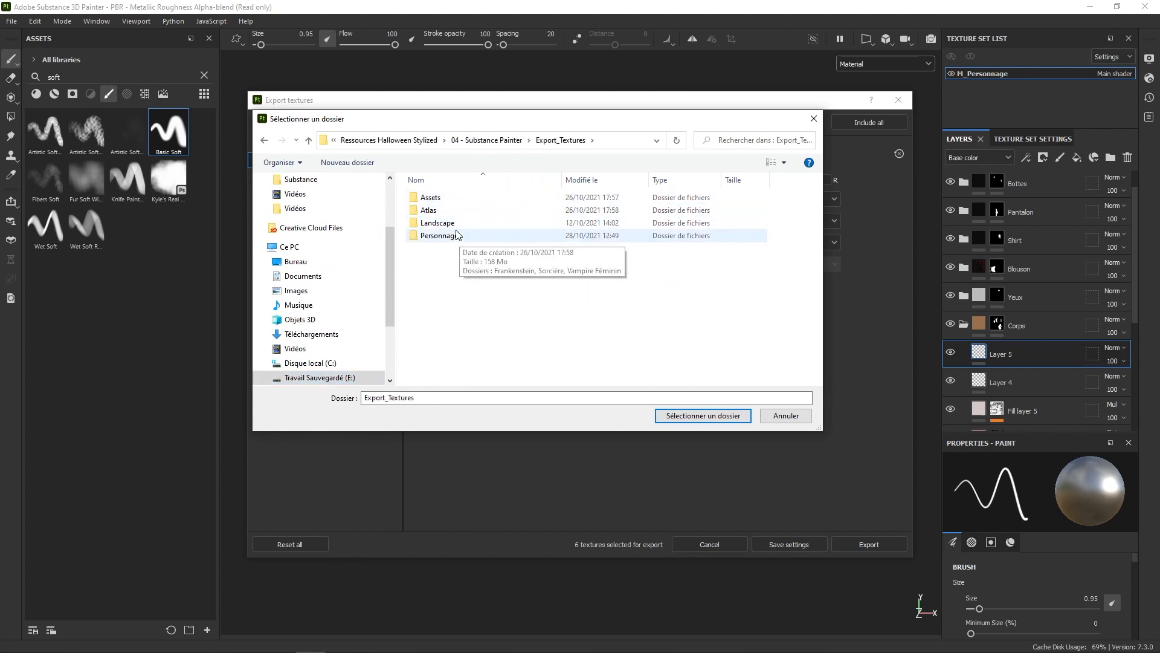
double_click(441, 235)
Step: Create a folder named Vampire_Masculin in Personnages and choose it as the output directory
left_click(358, 163)
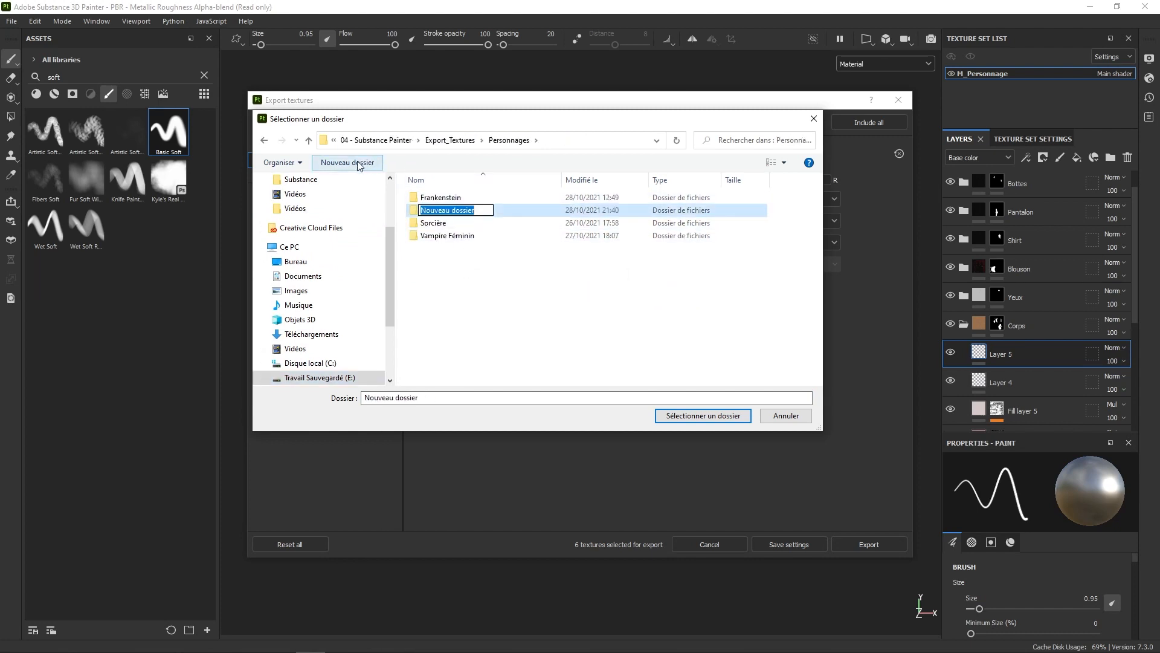
type("Vampi")
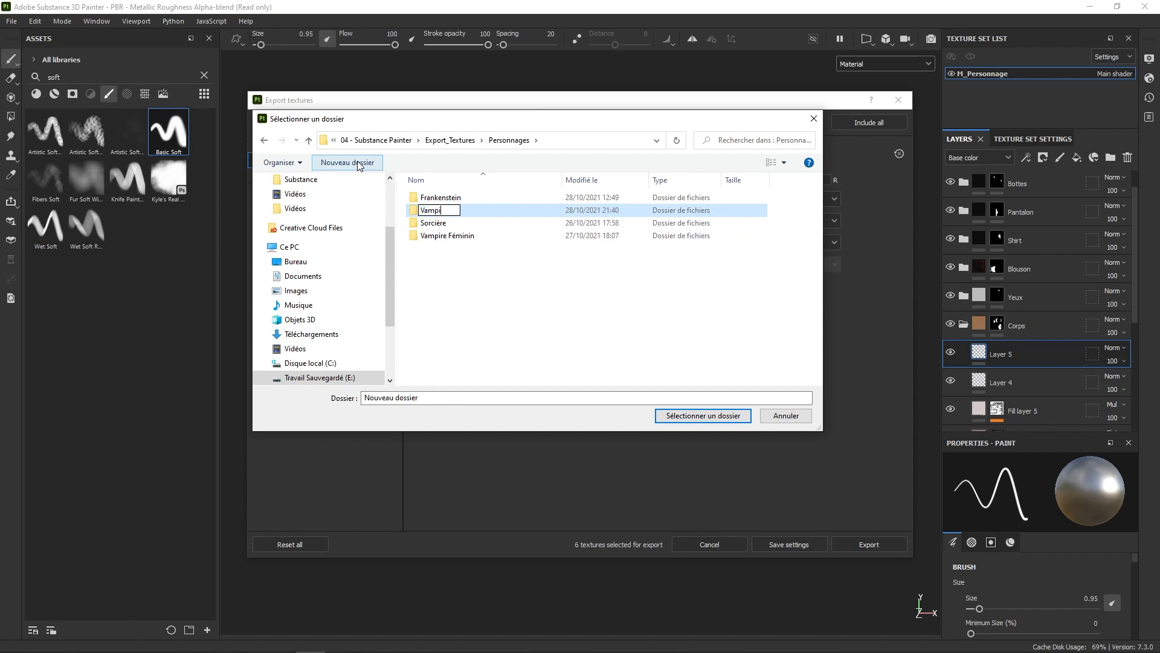
type("re_Masculin")
key("Return")
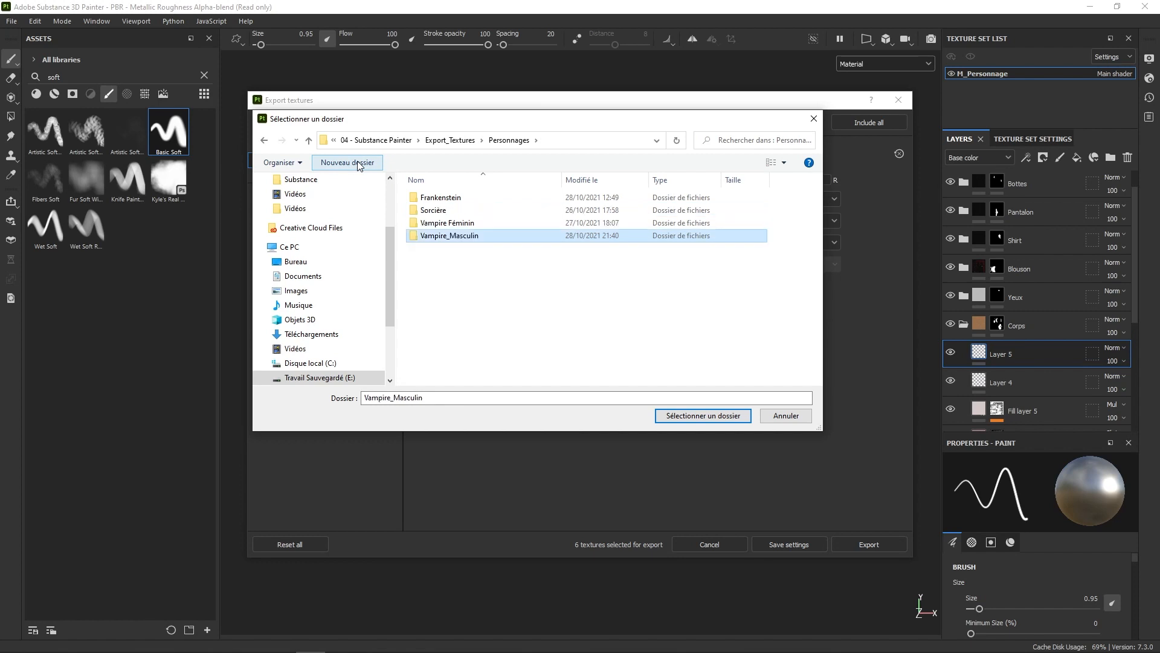
double_click(468, 236)
left_click(703, 416)
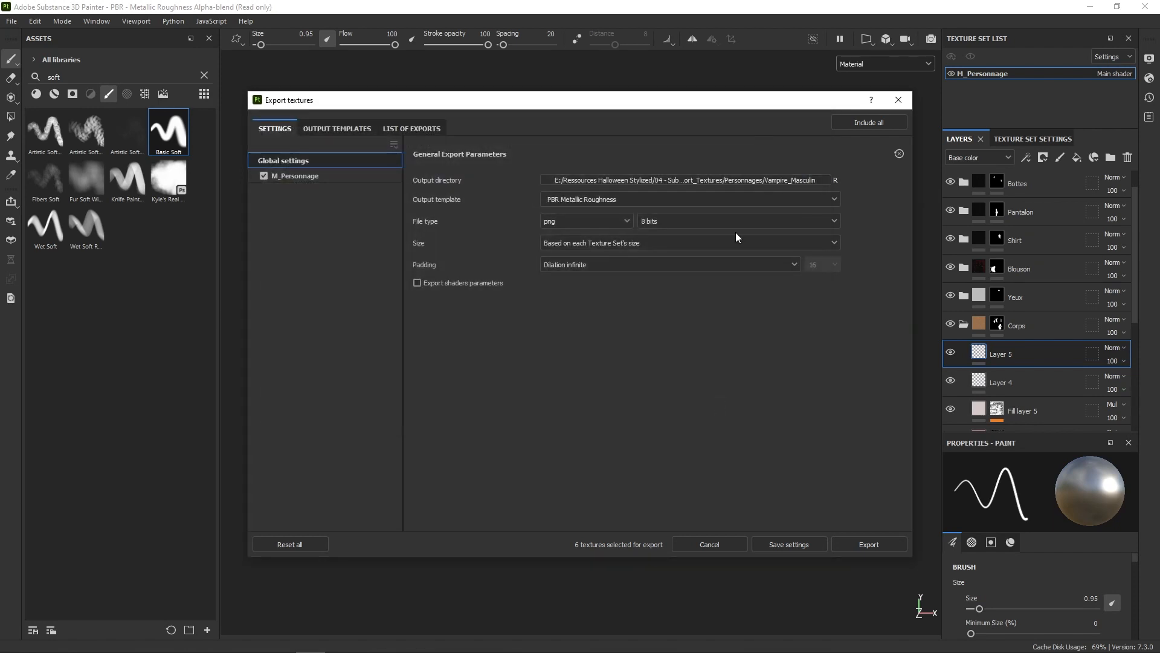
Step: Set the output template to Unreal_Optimized, the file type to Based on output template and the size to 4096
left_click(686, 199)
scroll(835, 270, "down", 7)
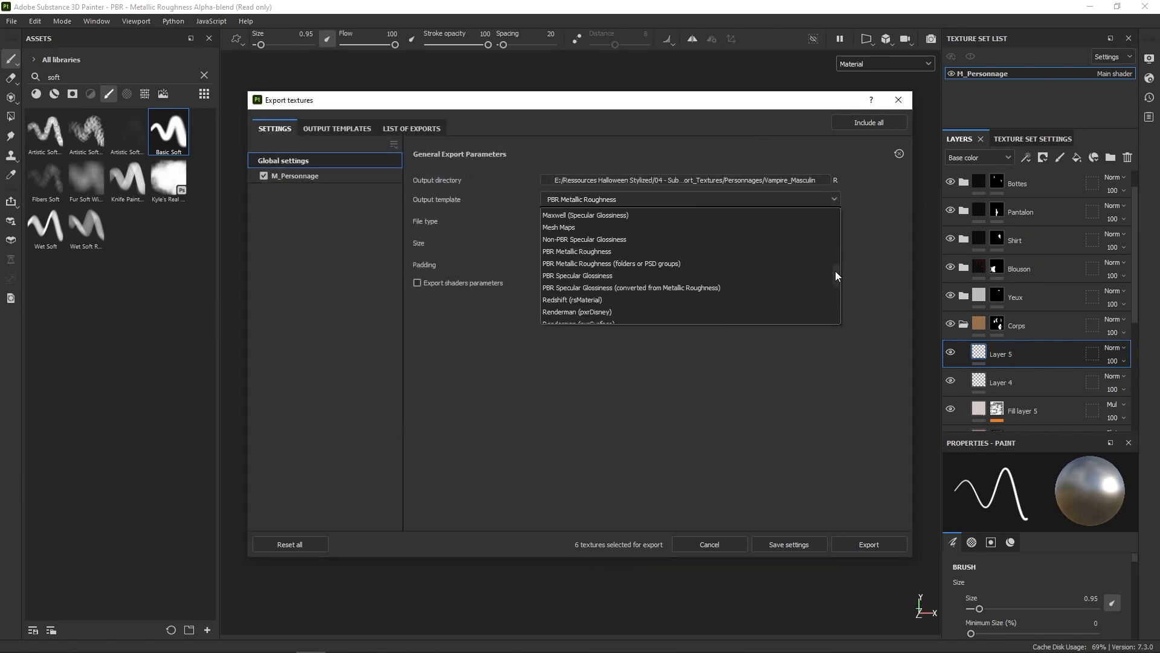
left_click(591, 301)
left_click(613, 221)
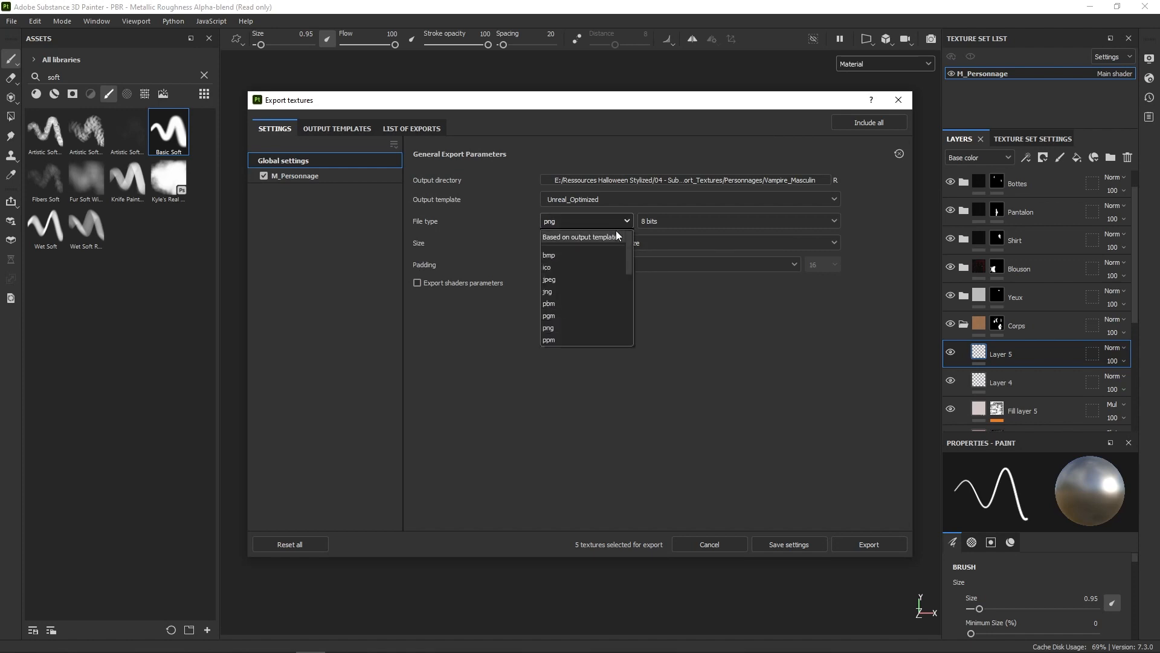
left_click(612, 235)
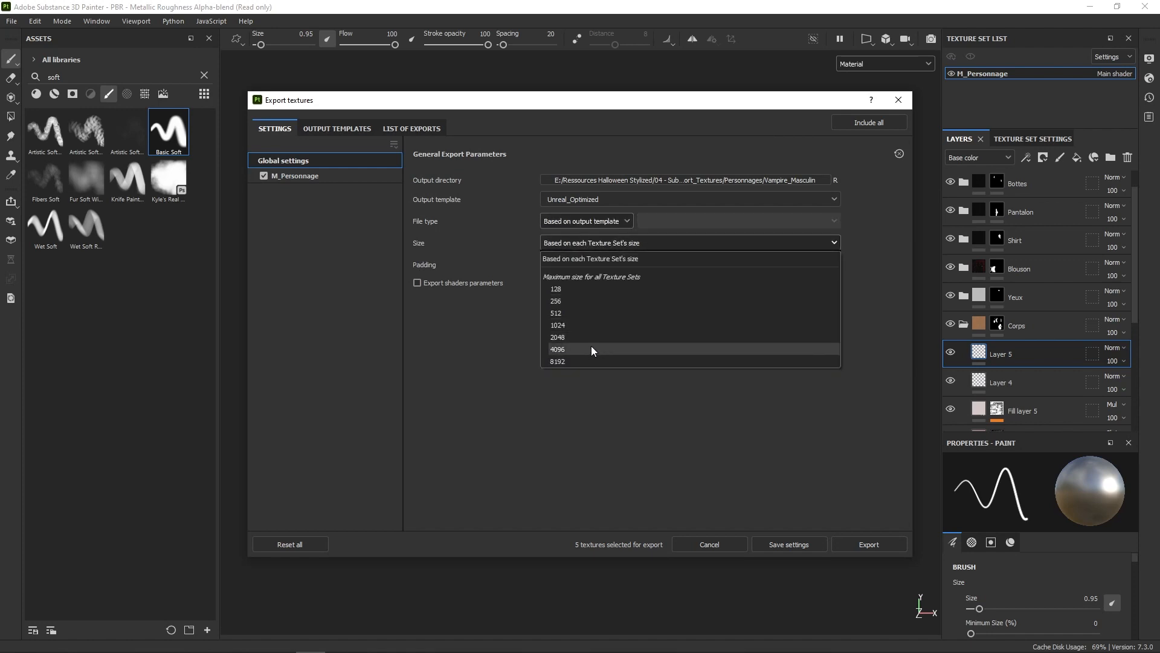
left_click(591, 347)
Step: Export the M_Personnage textures and close the export dialog
left_click(863, 548)
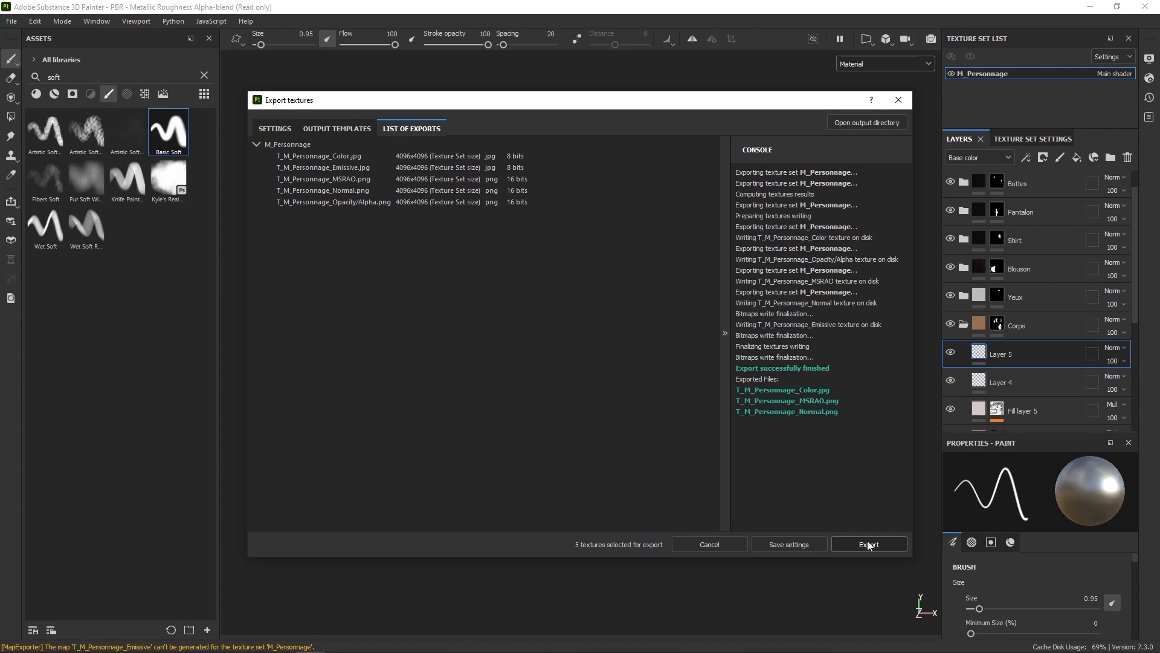
left_click(898, 93)
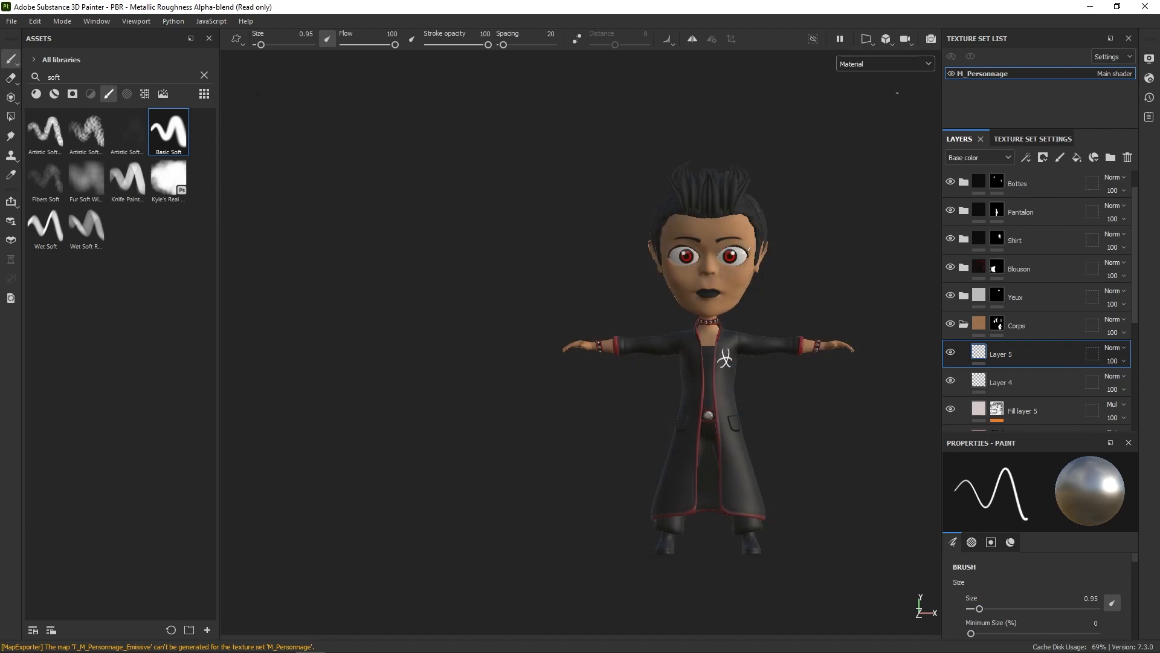
scroll(765, 343, "up", 1)
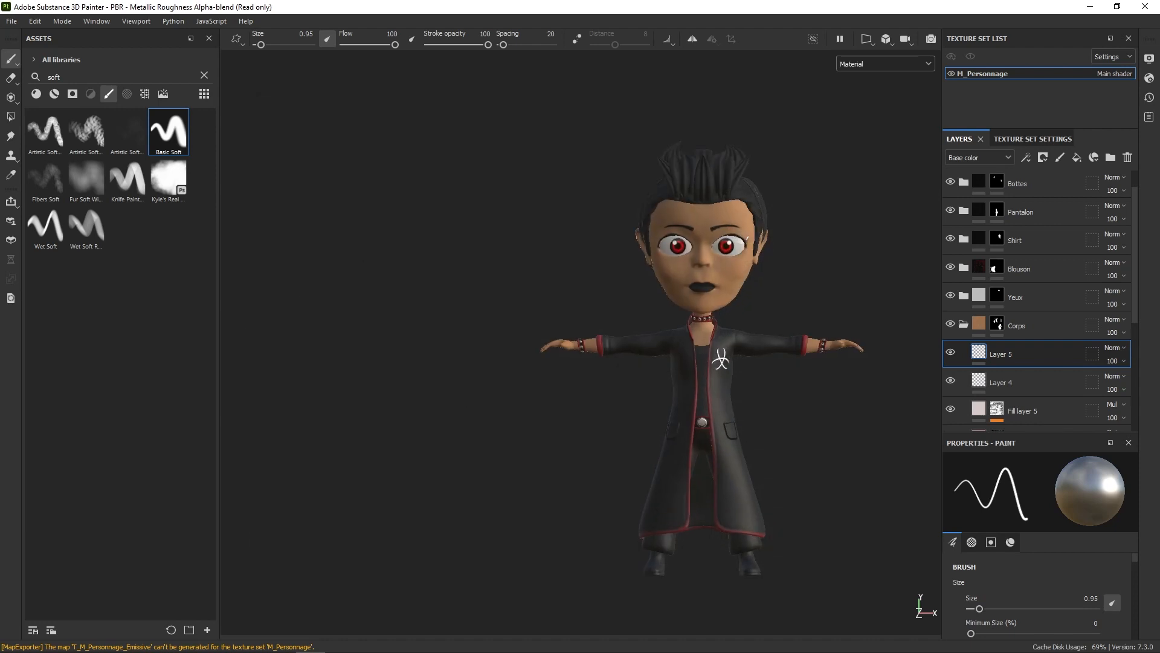